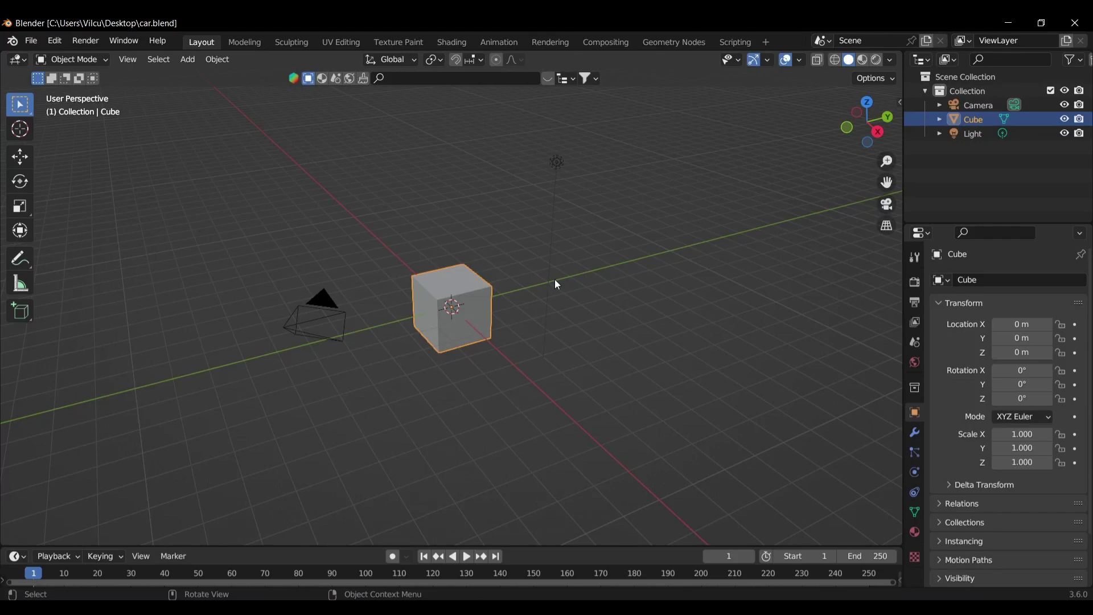
Raise the cube to about 1.88 m and shrink it to 0.308 scale.
scroll(548, 284, "up", 3)
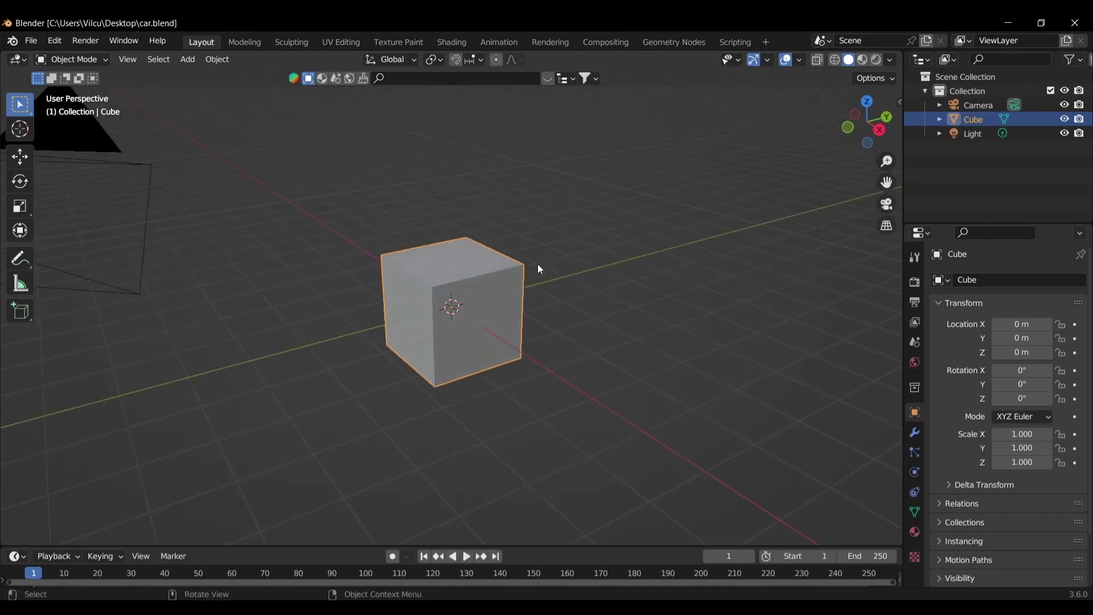
key("s")
key("Escape")
key("g")
key("z")
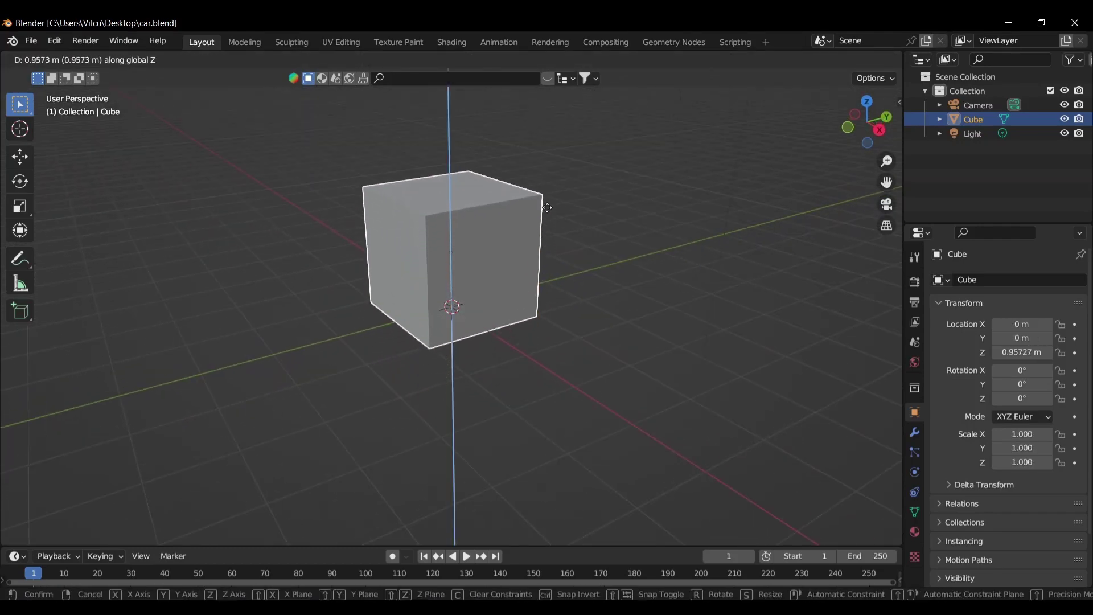
left_click(565, 156)
key("s")
left_click(488, 197)
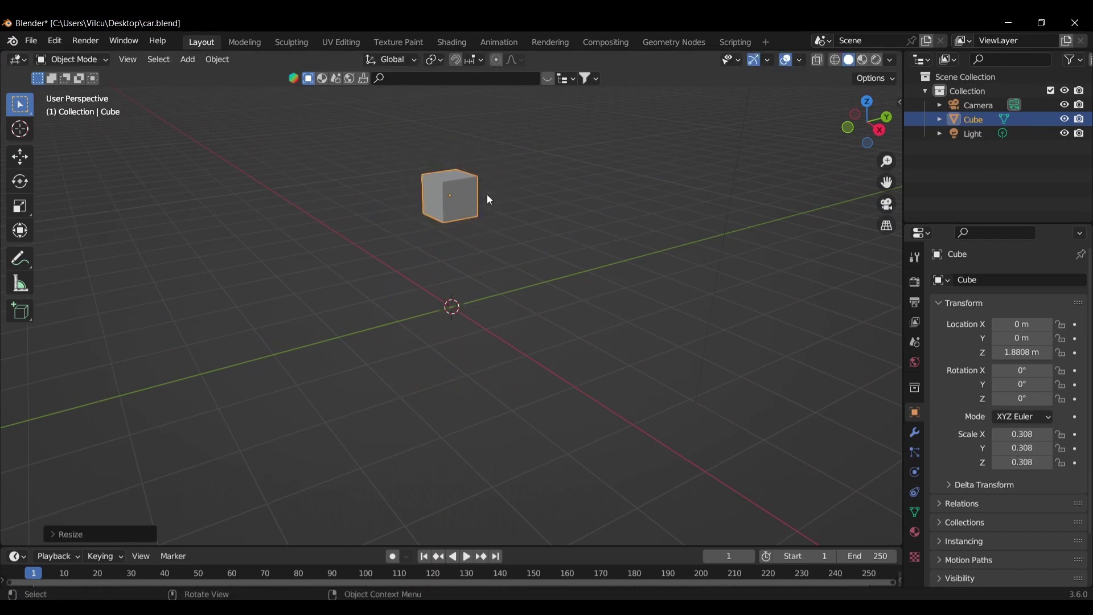
Stretch the cube along Y into a long thin bar.
key("s")
key("y")
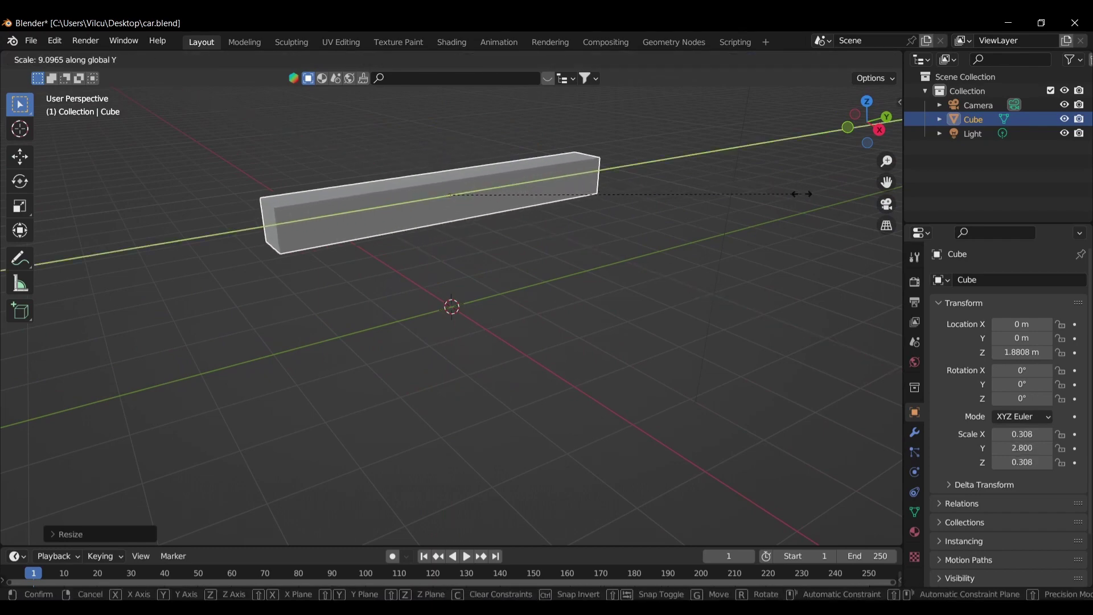
left_click(862, 202)
key("s")
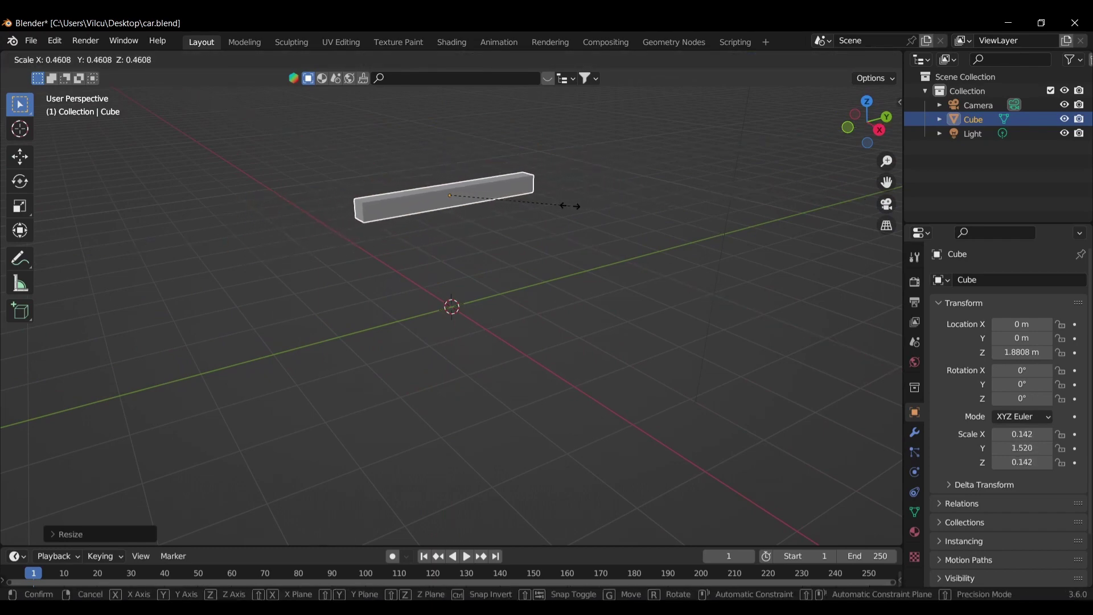
right_click(570, 206)
key("s")
key("z")
key("y")
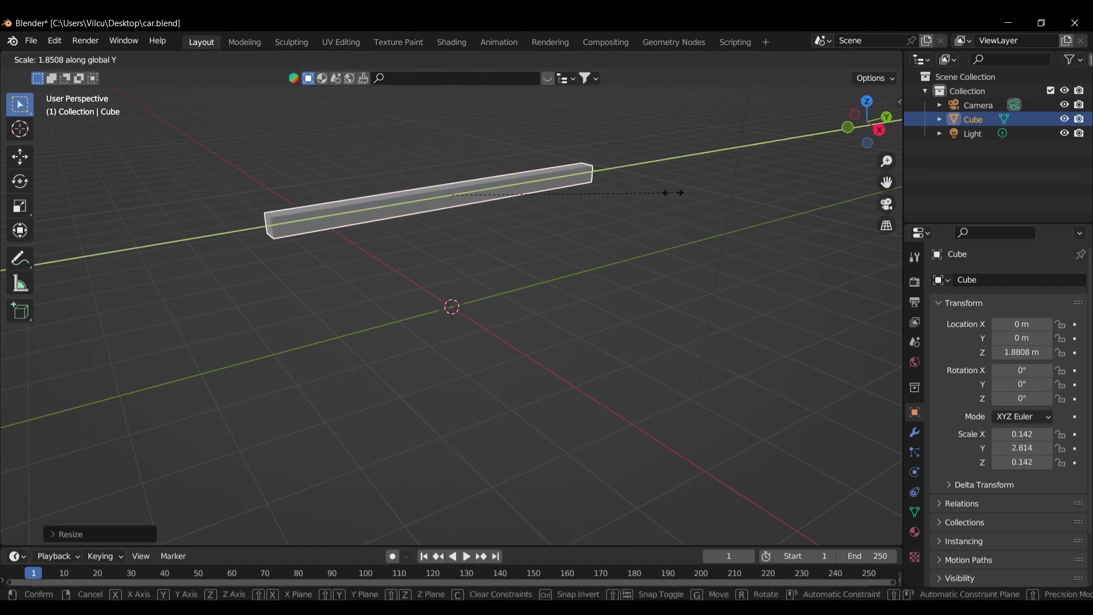
left_click(722, 188)
Tilt the bar about 18.5° on X, reposition it, and begin applying its transforms.
key("KP_3")
key("r")
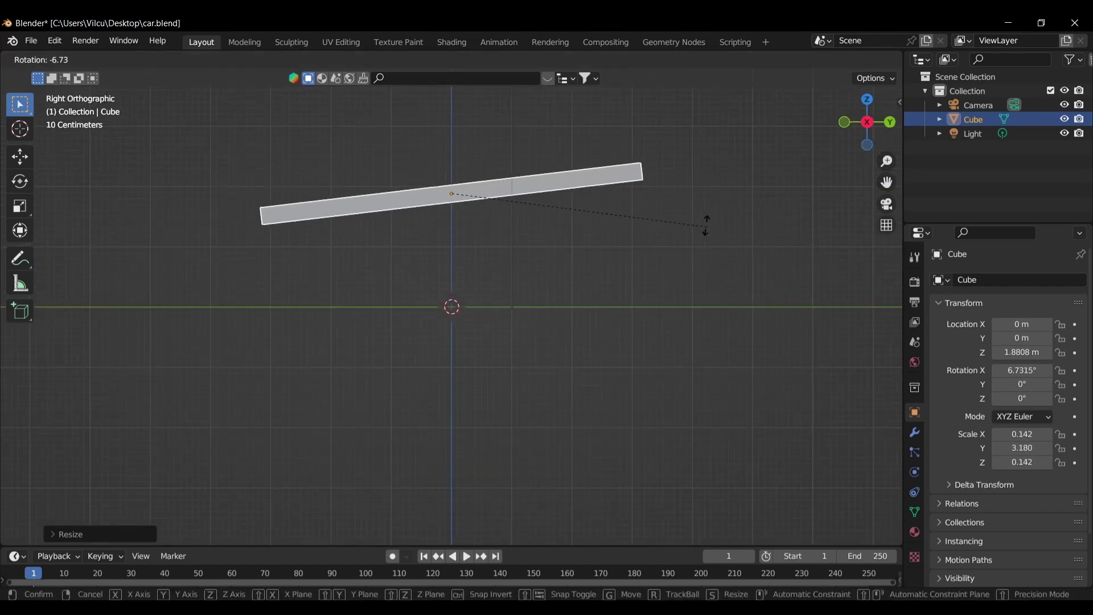
key("g")
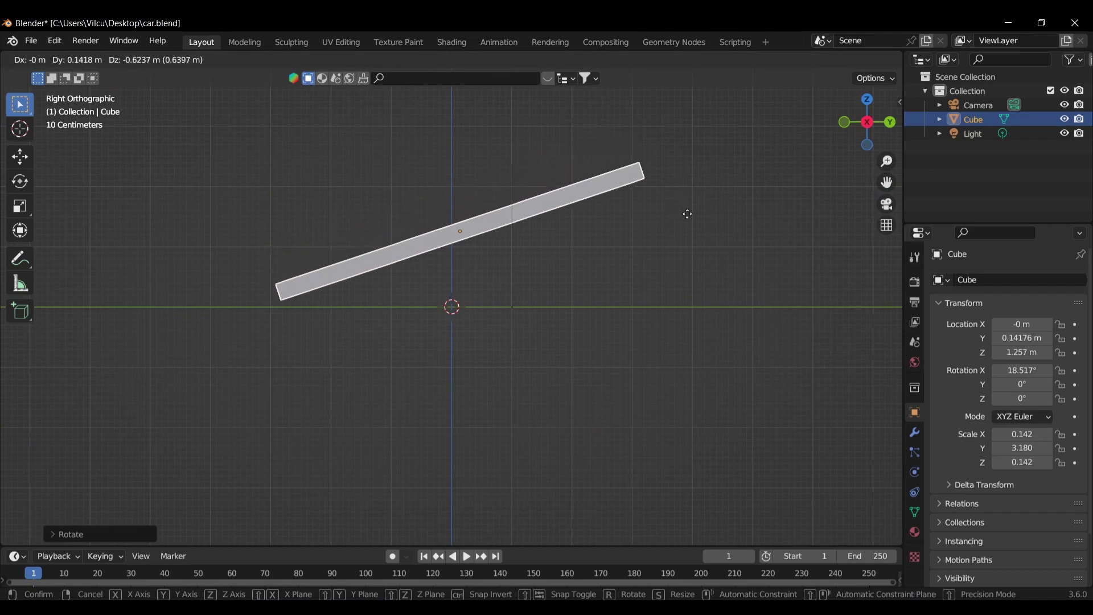
left_click(691, 220)
mouse_move(692, 220)
middle_mouse_down()
mouse_move(611, 231)
mouse_move(552, 261)
mouse_move(413, 274)
mouse_move(429, 283)
middle_mouse_up()
key("ctrl+a")
Apply the bar's scale and add five evenly spaced edge loops along it.
left_click(400, 302)
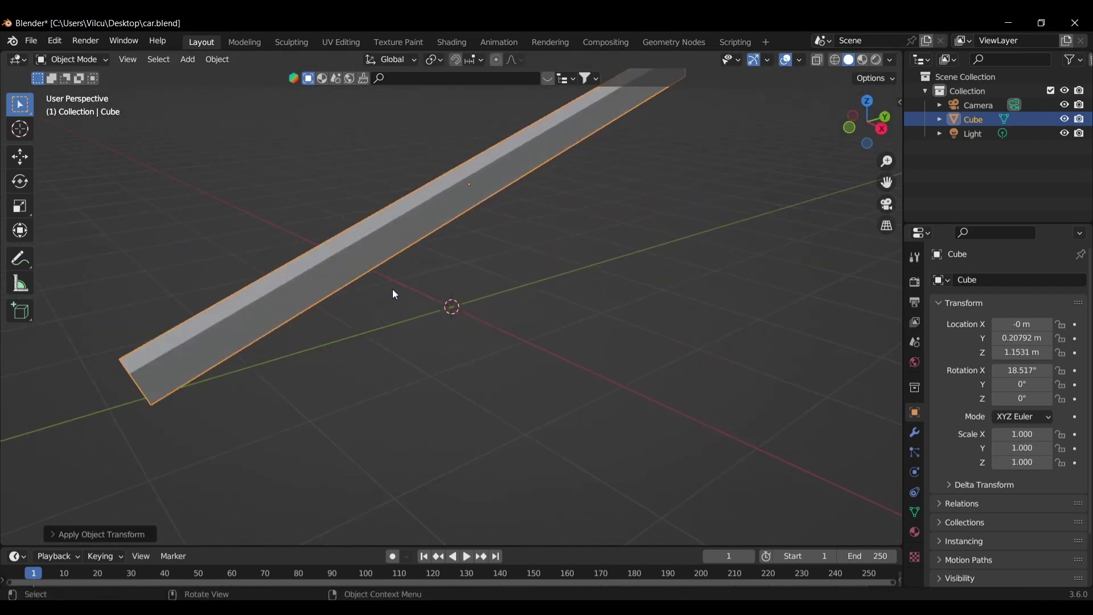
key("Tab")
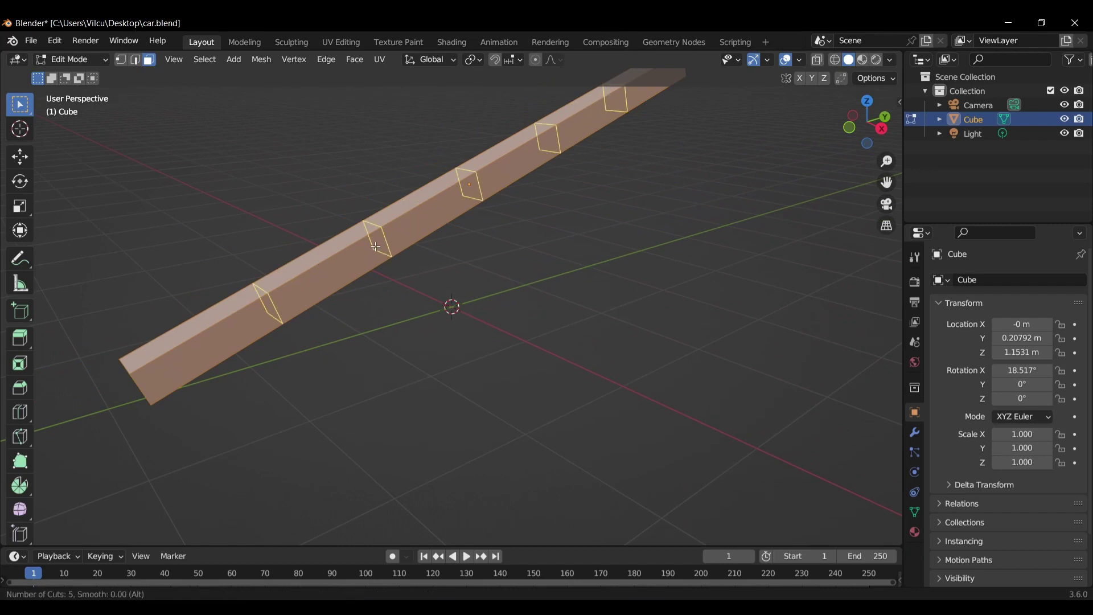
left_click(376, 247)
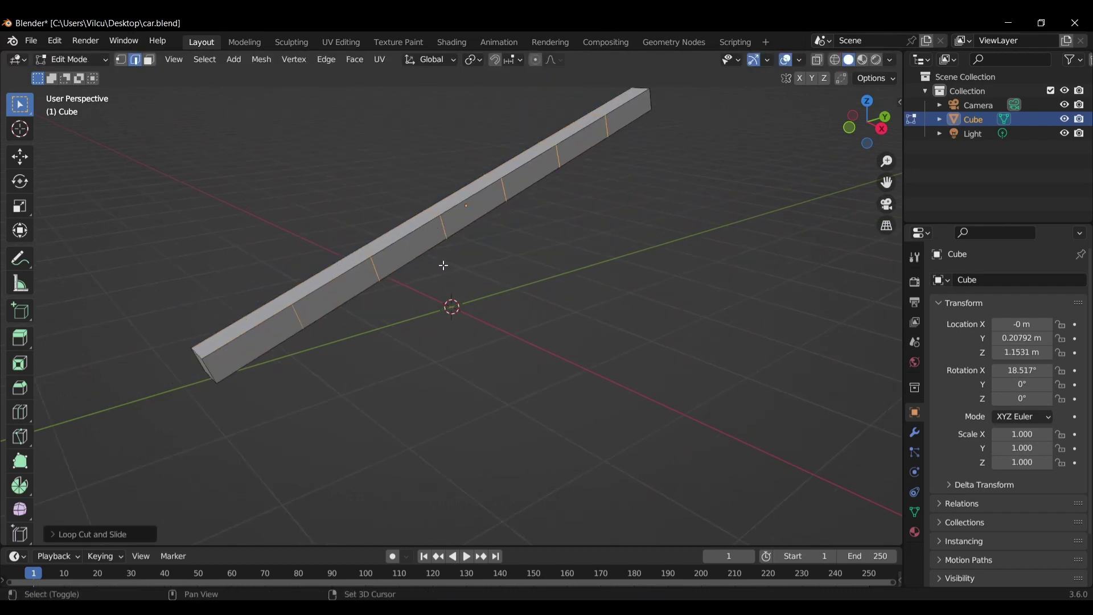
scroll(443, 265, "up", 2)
key("ctrl+Tab")
left_click(383, 282)
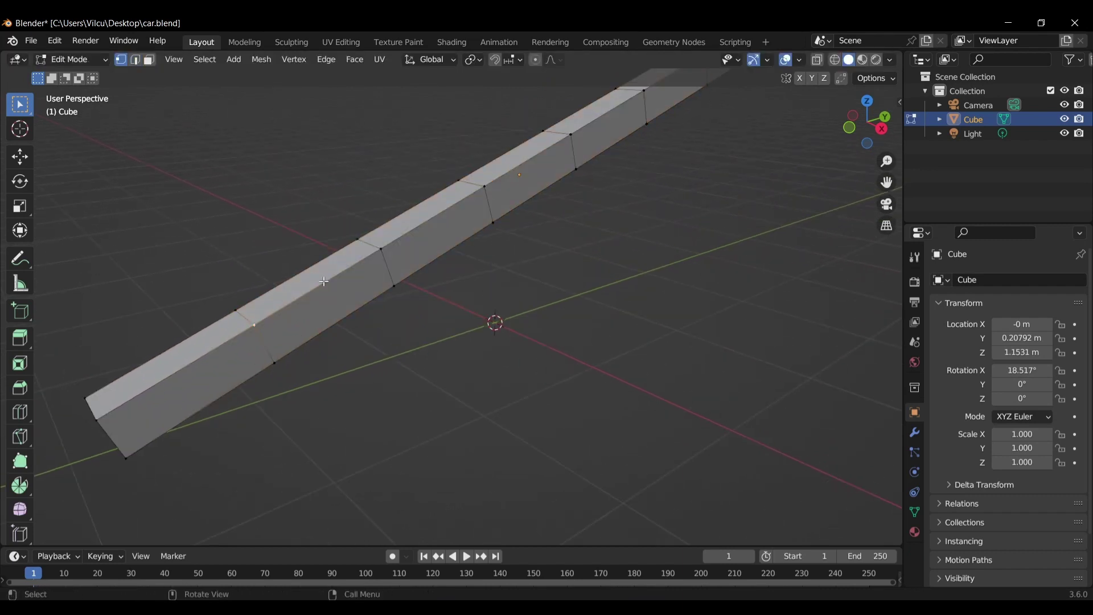
Bend the beam with soft-falloff vertex moves at two points and along its upper edge.
scroll(344, 274, "up", 2)
scroll(344, 274, "down", 2)
key("g")
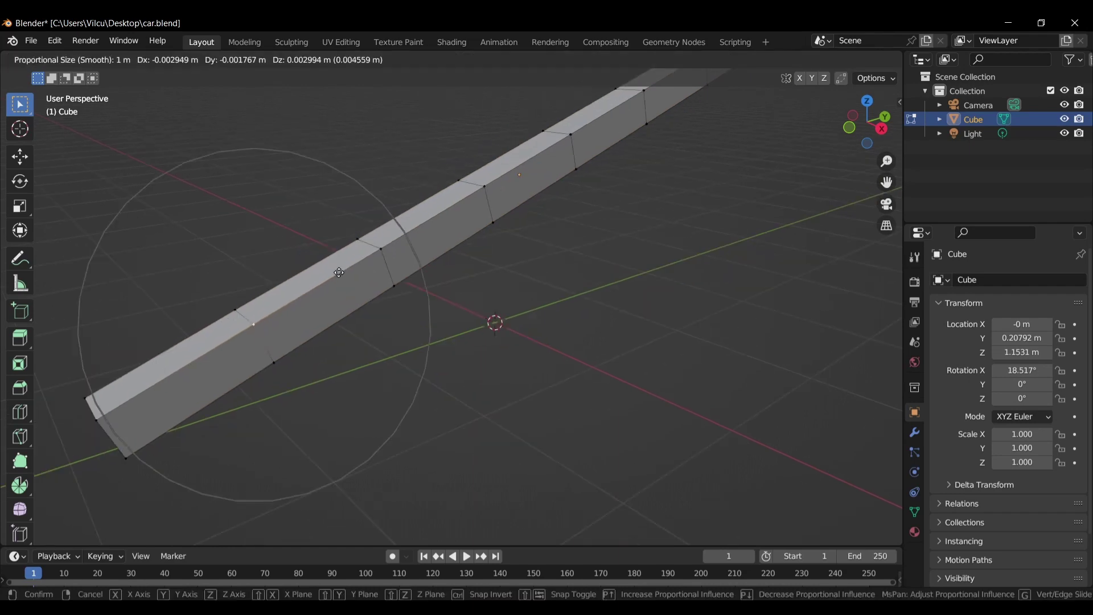
scroll(341, 272, "up", 6)
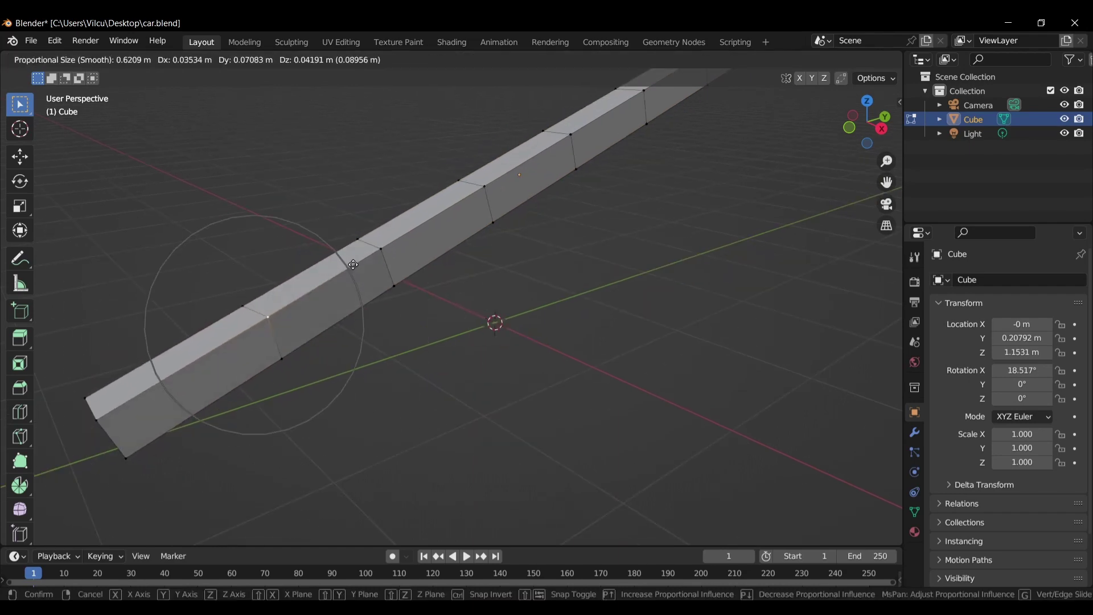
left_click(461, 235)
left_click(498, 223)
key("g")
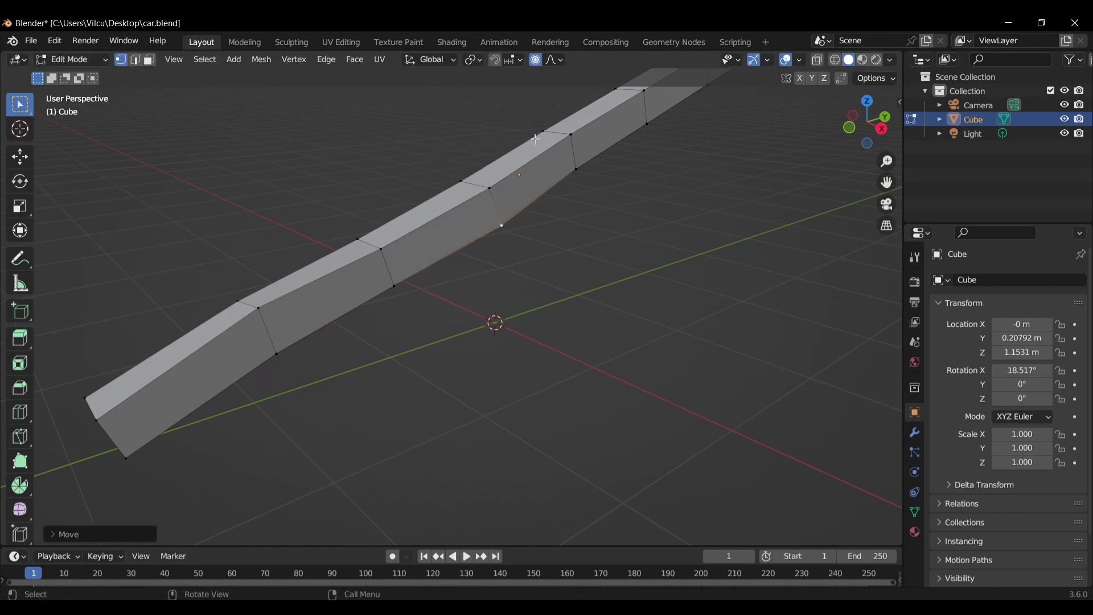
left_click(541, 131)
key("g")
left_click(534, 130)
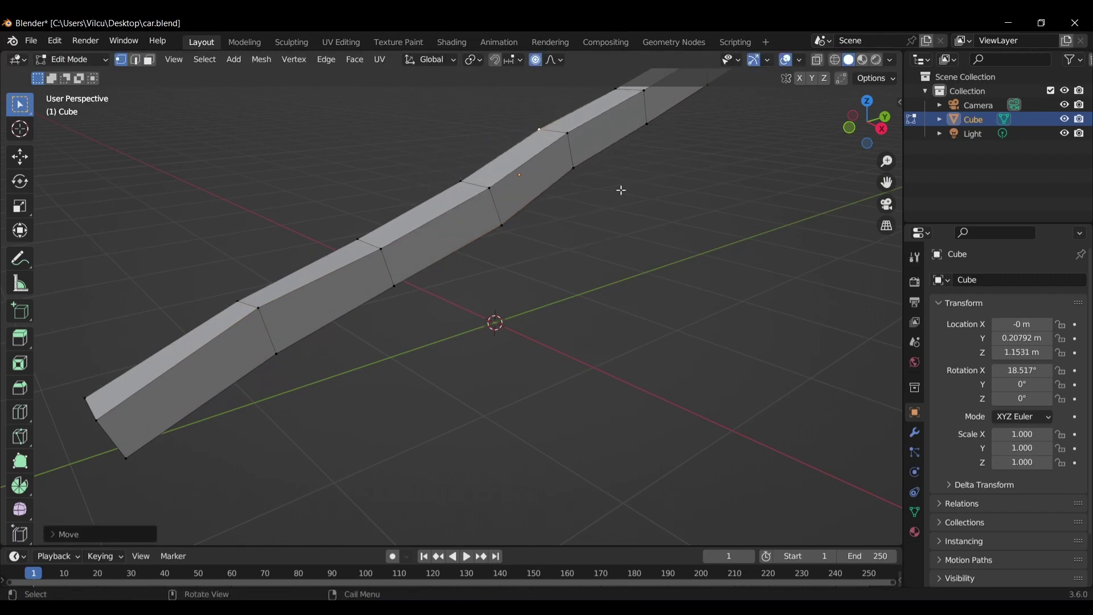
Add another bend and push a lower-edge vertex outward to finish the wobble.
middle_click_drag(619, 190, 547, 362, "shift")
key("g")
left_click(605, 217)
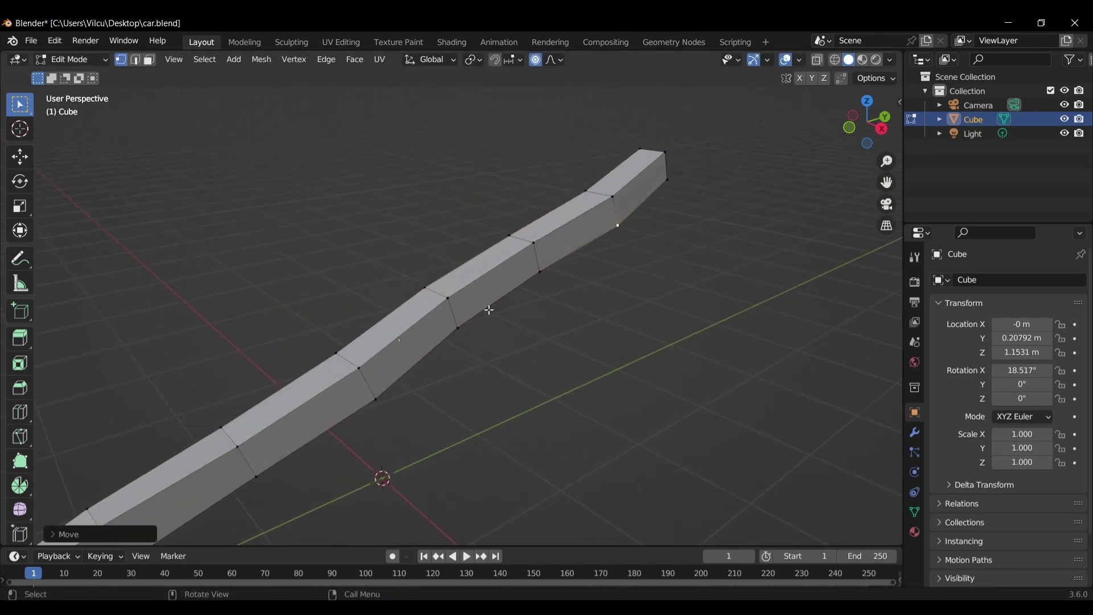
middle_click_drag(605, 217, 631, 313)
key("g")
left_click(391, 269)
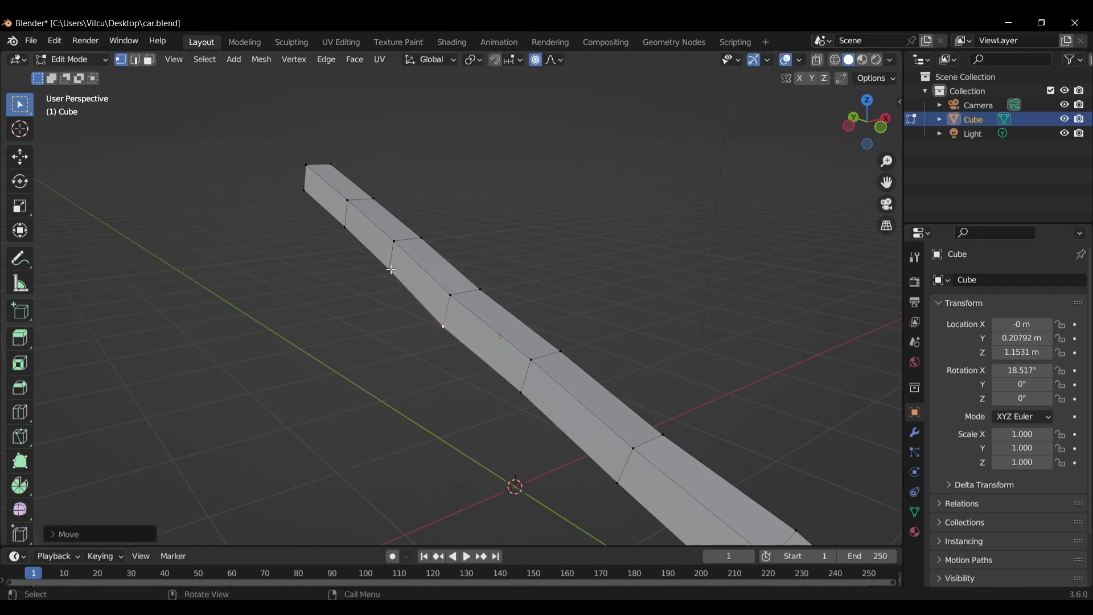
middle_click_drag(387, 271, 584, 317)
Place the beam about 1.4 m right of centre and a copy about 1.46 m left.
key("ctrl+Tab")
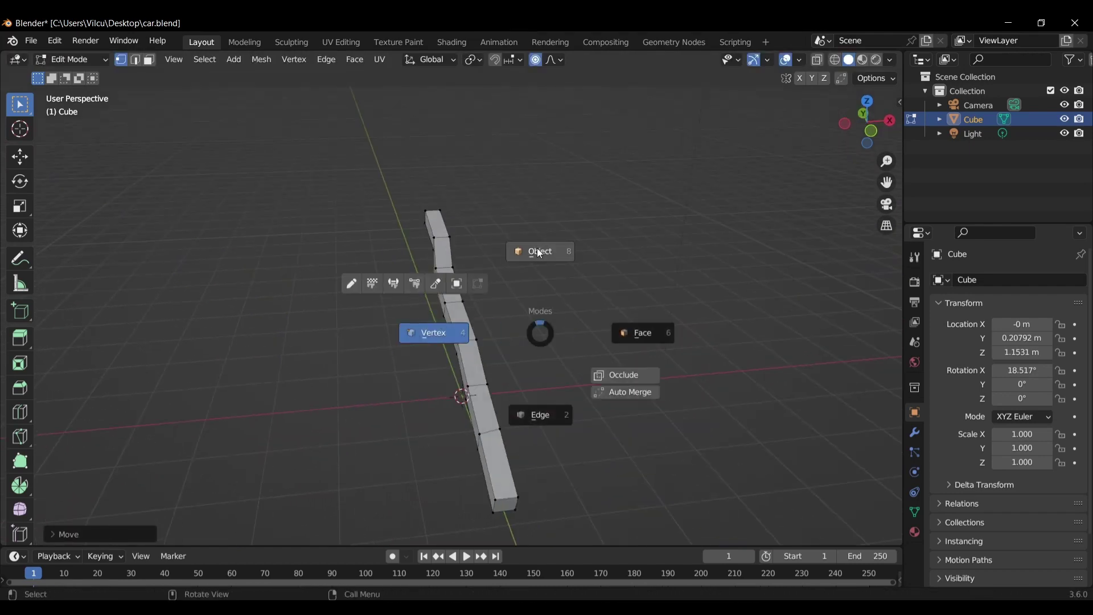
left_click(539, 251)
key("KP_7")
key("g")
key("x")
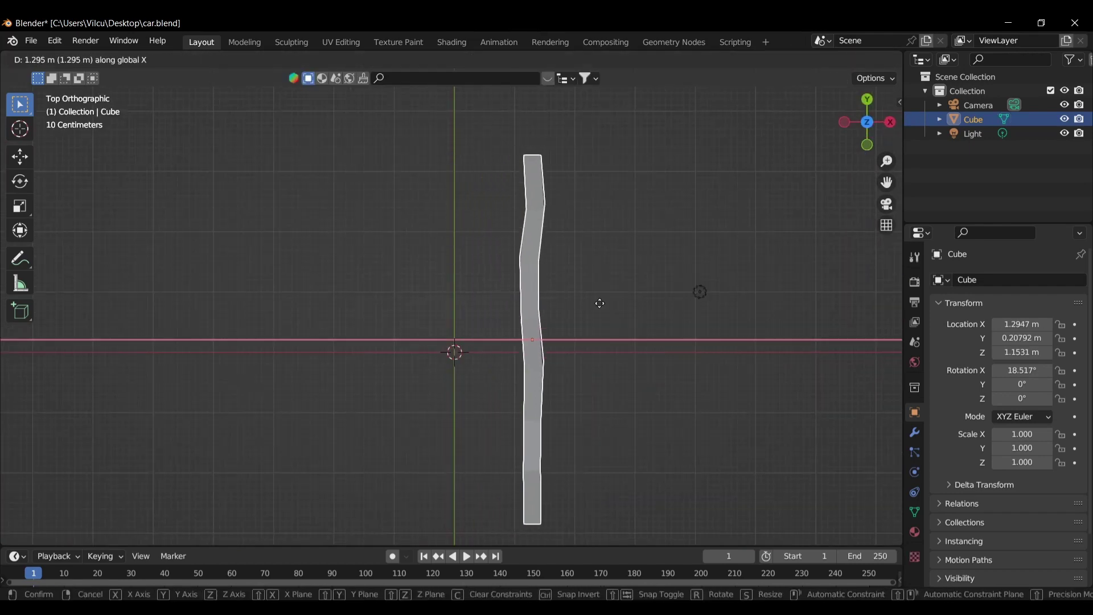
left_click(607, 308)
key("shift+d")
key("x")
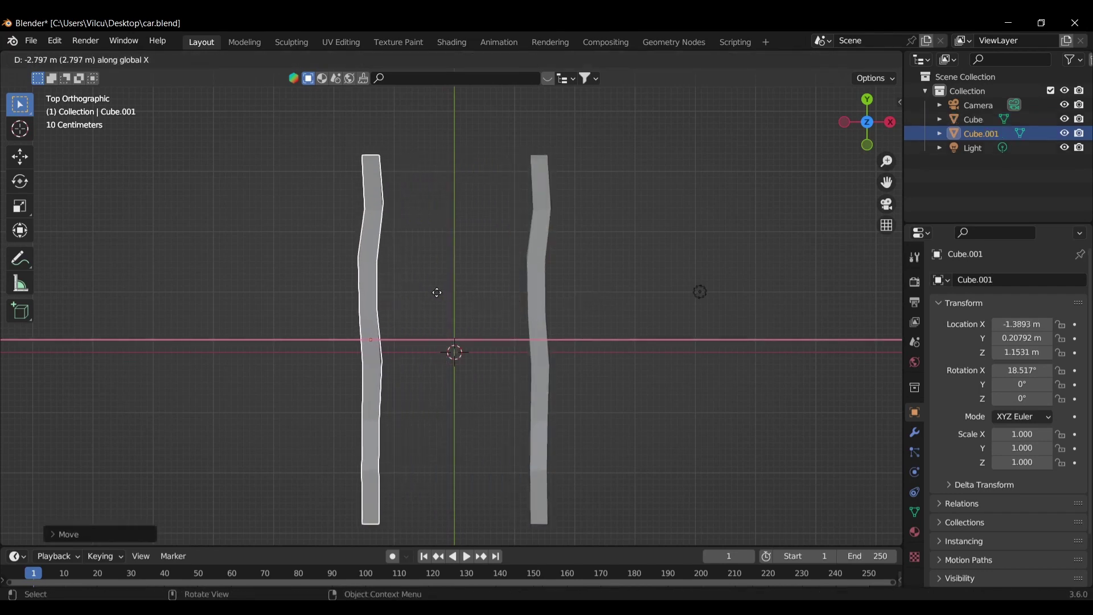
left_click(435, 293)
mouse_move(602, 349)
middle_mouse_down()
mouse_move(564, 226)
mouse_move(477, 347)
middle_mouse_up()
Bevel the edges of both rails together in Edit Mode.
left_click(475, 345, "shift")
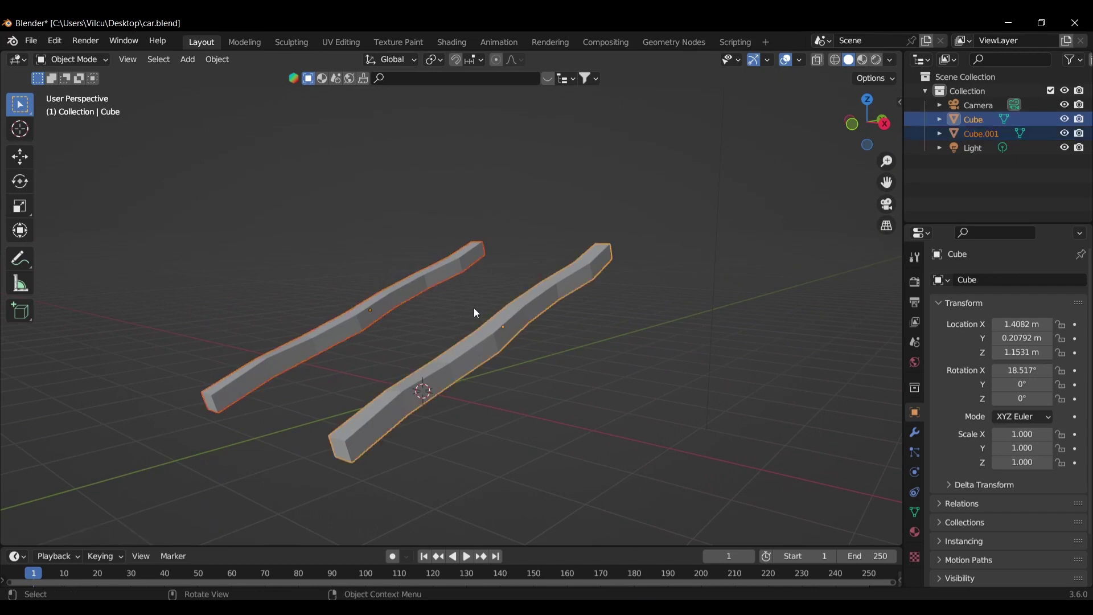
key("ctrl+Tab")
left_click(562, 309)
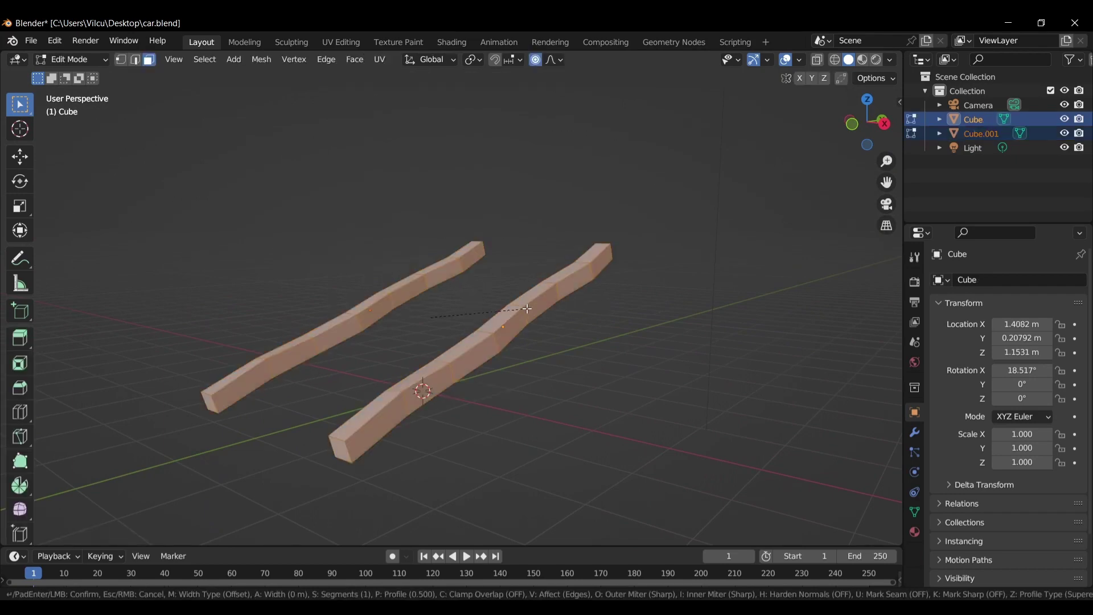
key("ctrl+b")
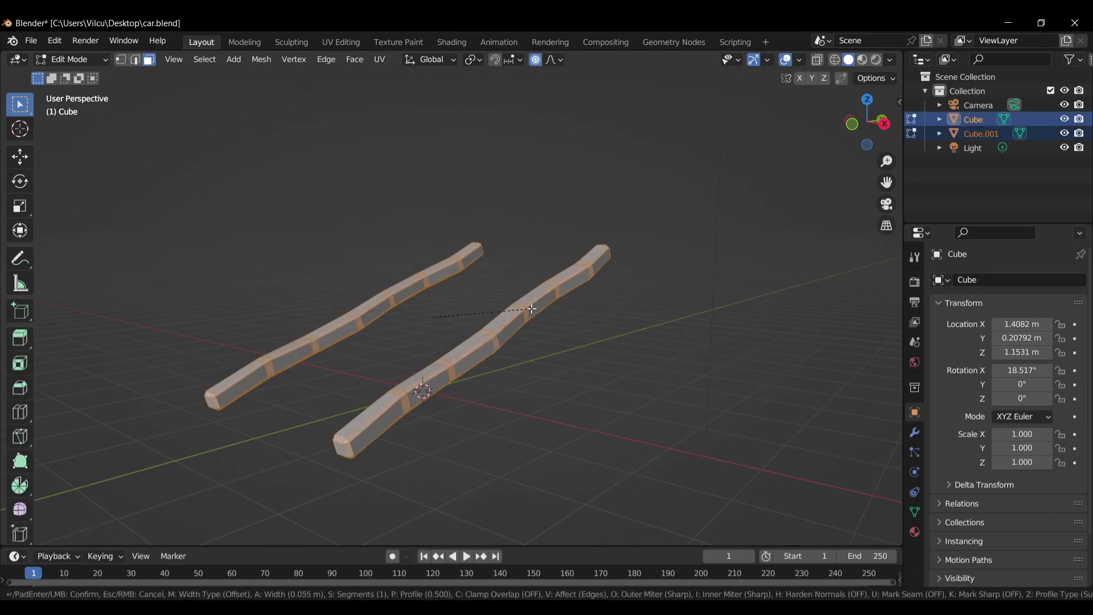
left_click(532, 309)
Resize the rail ends with soft falloff and extrude their end faces.
middle_click_drag(537, 280, 627, 319)
scroll(626, 319, "up", 3)
key("s")
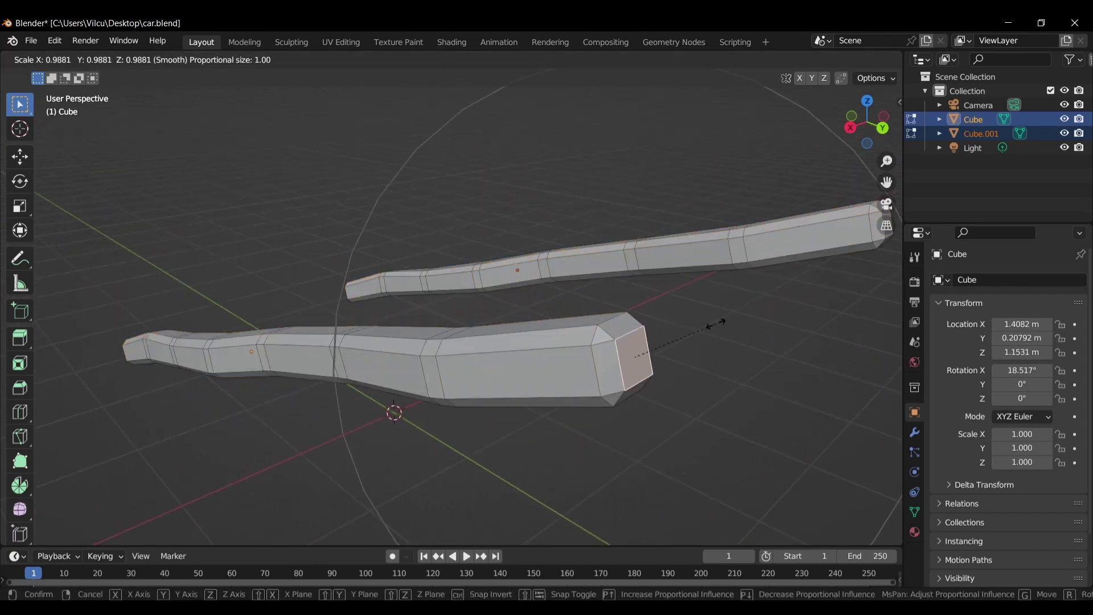
left_click(691, 327)
scroll(690, 320, "down", 3)
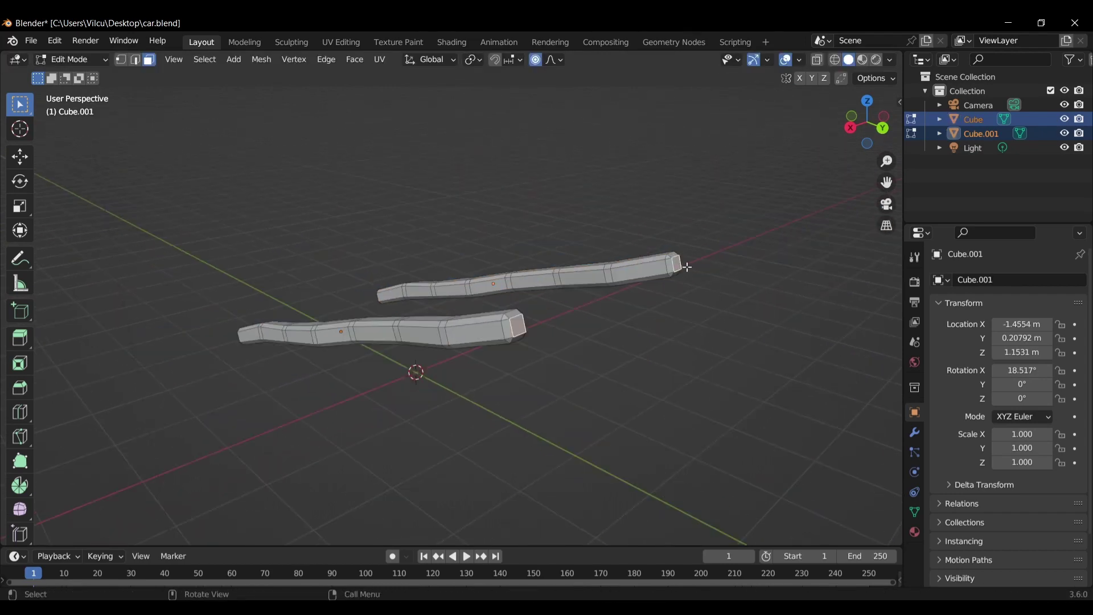
key("e")
left_click(710, 271)
Turn off proportional editing and scale the extruded rail end thicker.
scroll(718, 284, "up", 3)
key("s")
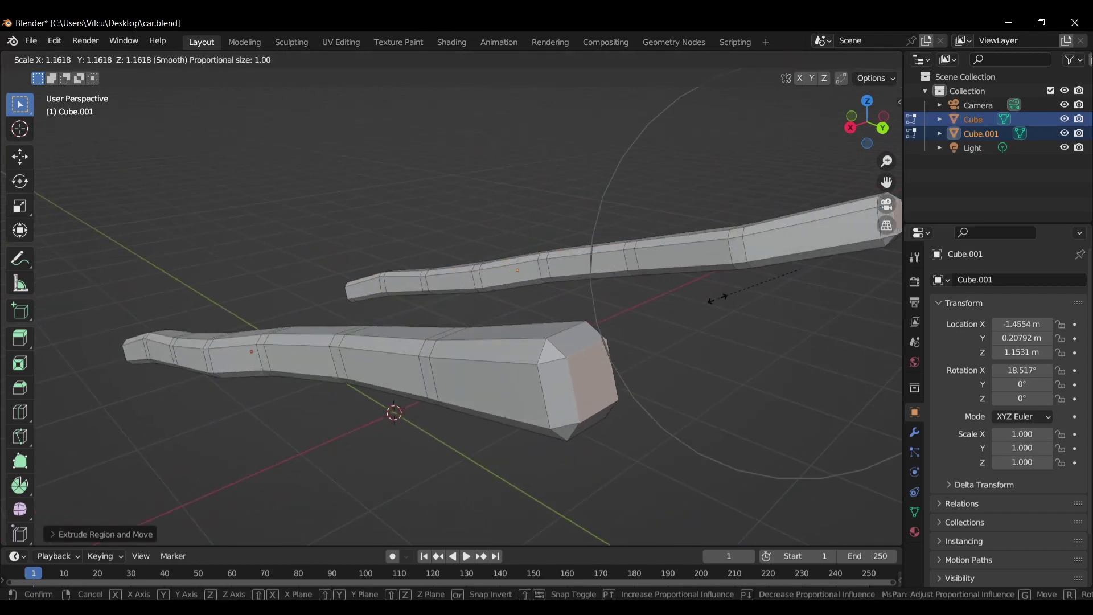
right_click(711, 299)
key("o")
key("s")
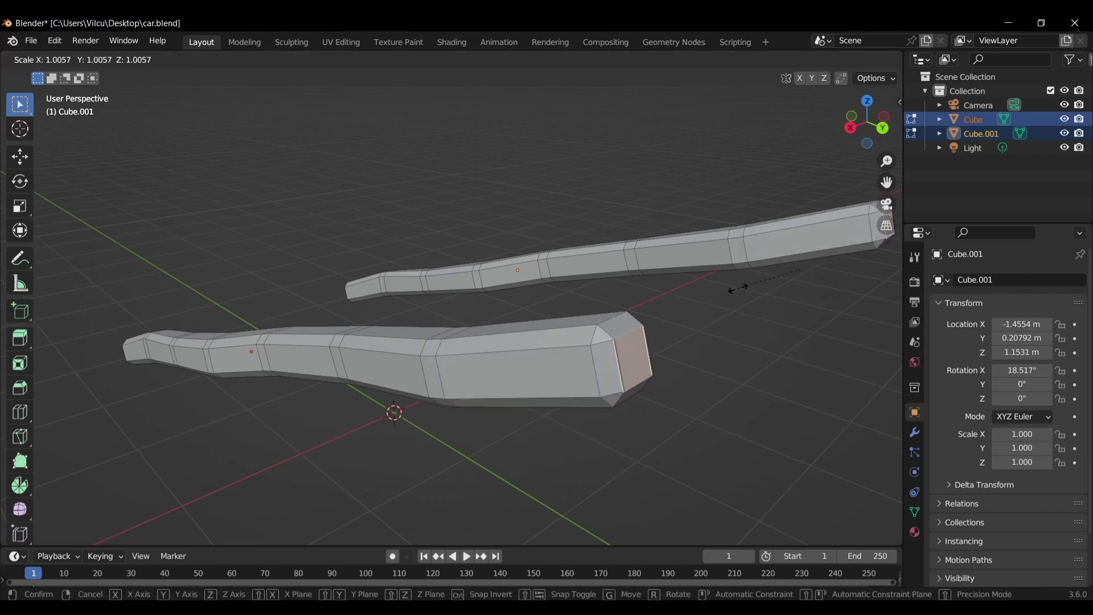
left_click(727, 284)
Make the Cube rail the active one being edited.
middle_click_drag(727, 283, 719, 310)
left_click(499, 416)
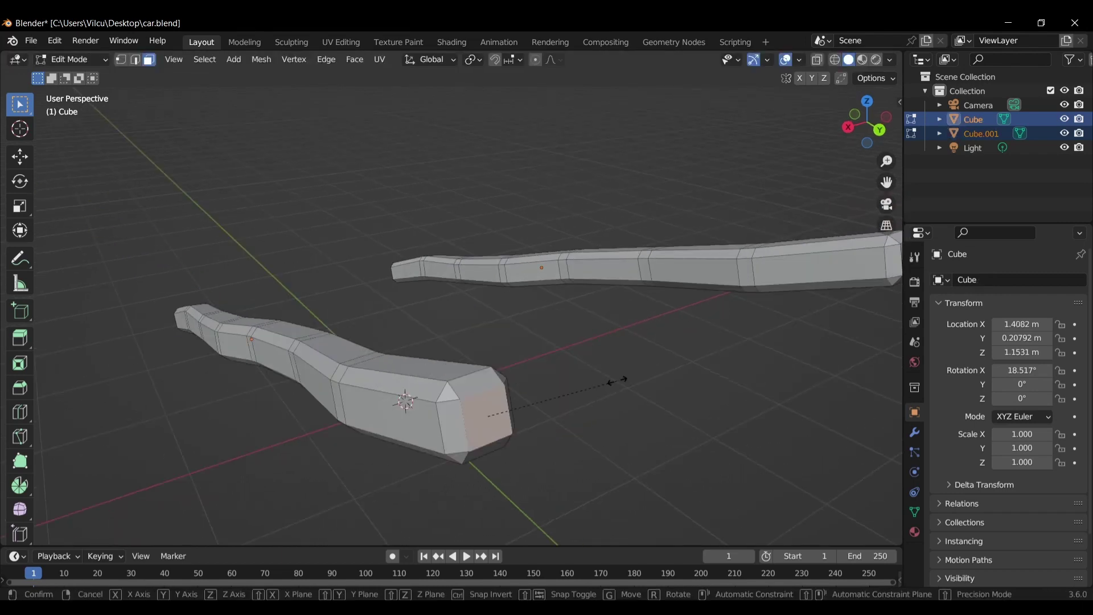
scroll(586, 377, "down", 5)
scroll(512, 339, "up", 4)
Box-select the left rail's end vertices and scale them down.
key("ctrl+Tab")
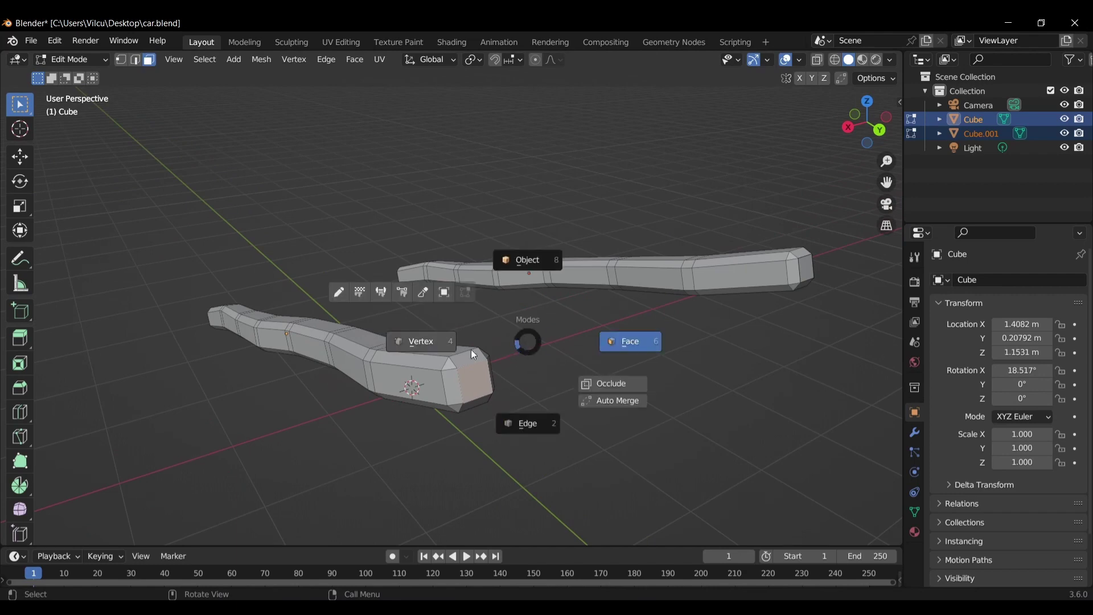
left_click(420, 341)
middle_click_drag(420, 342, 275, 419)
key("b")
left_click_drag(276, 419, 359, 482)
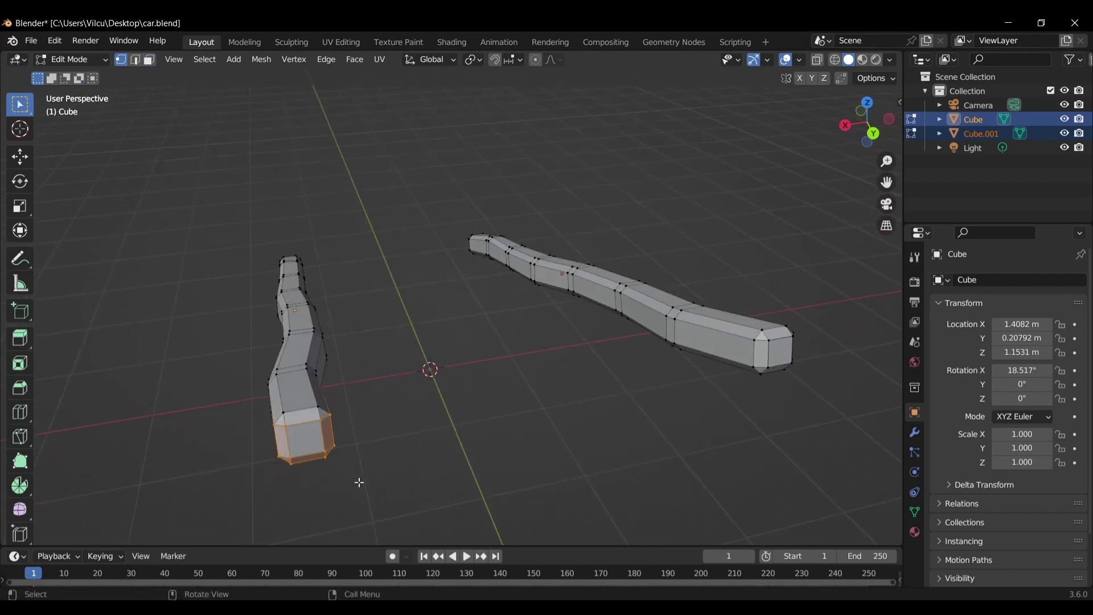
middle_click_drag(313, 408, 456, 346)
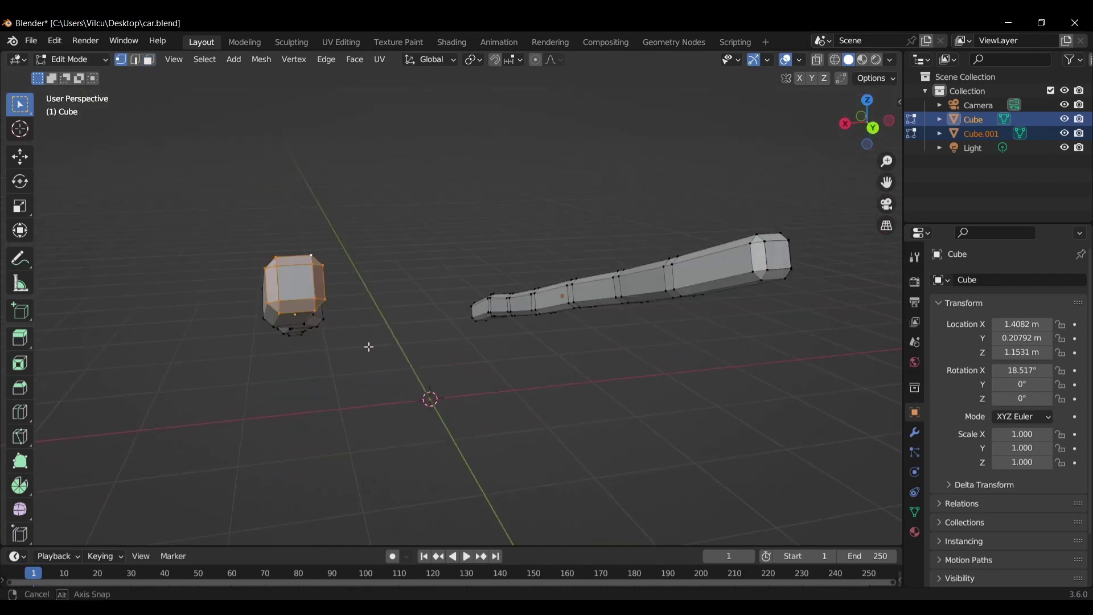
key("s")
left_click(441, 341)
Shrink the front end vertices of the rail further.
scroll(284, 253, "up", 3)
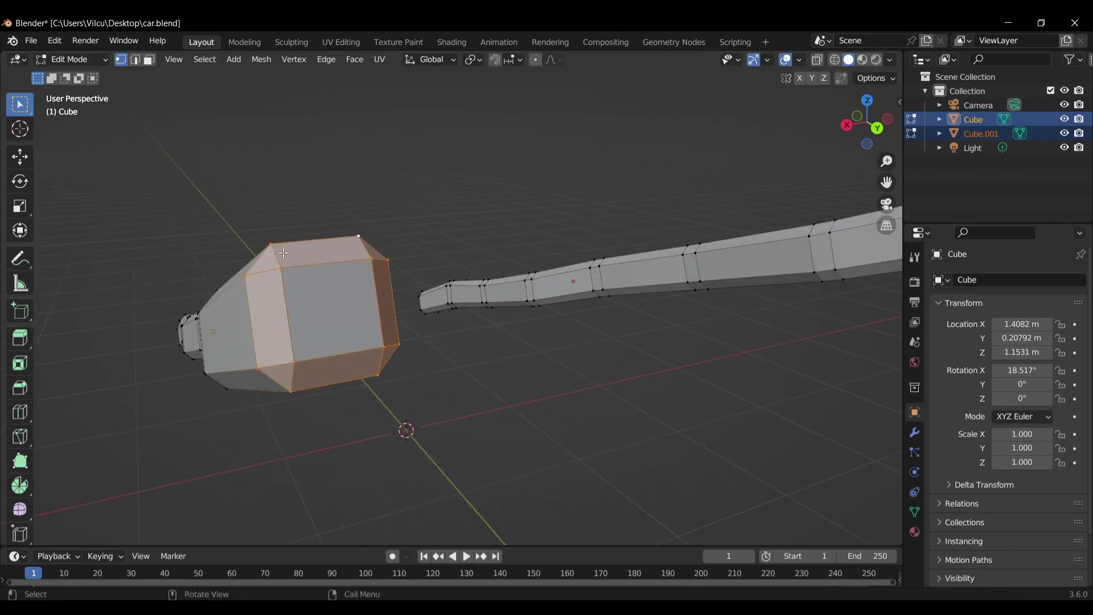
left_click_drag(391, 365, 391, 365)
key("s")
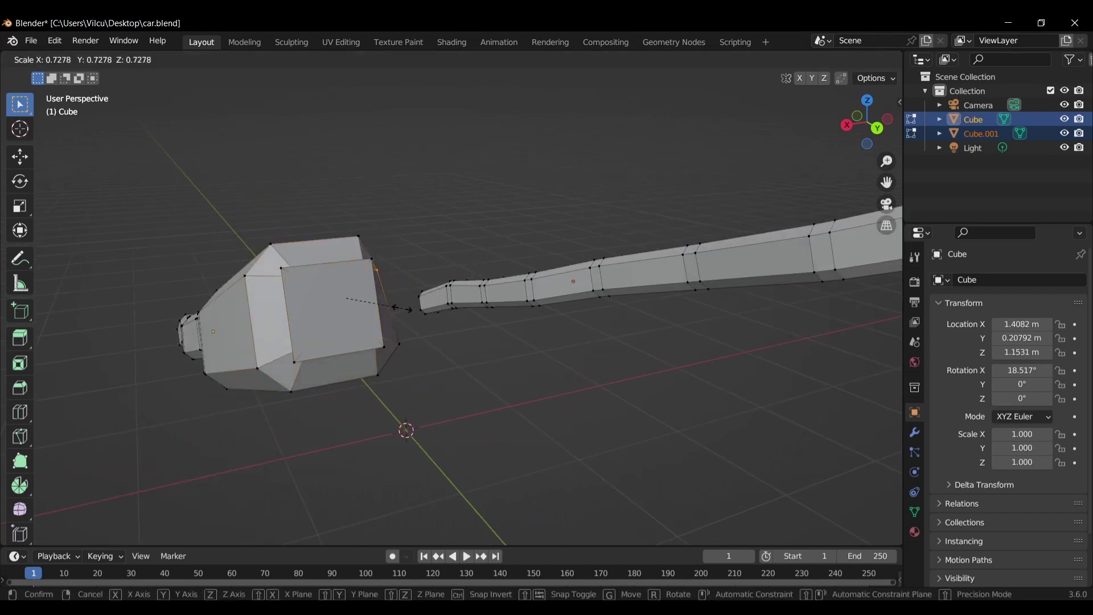
left_click(411, 310)
Delete the rail's front end face, leaving an open hole, and return to Object Mode.
key("3")
left_click(356, 300)
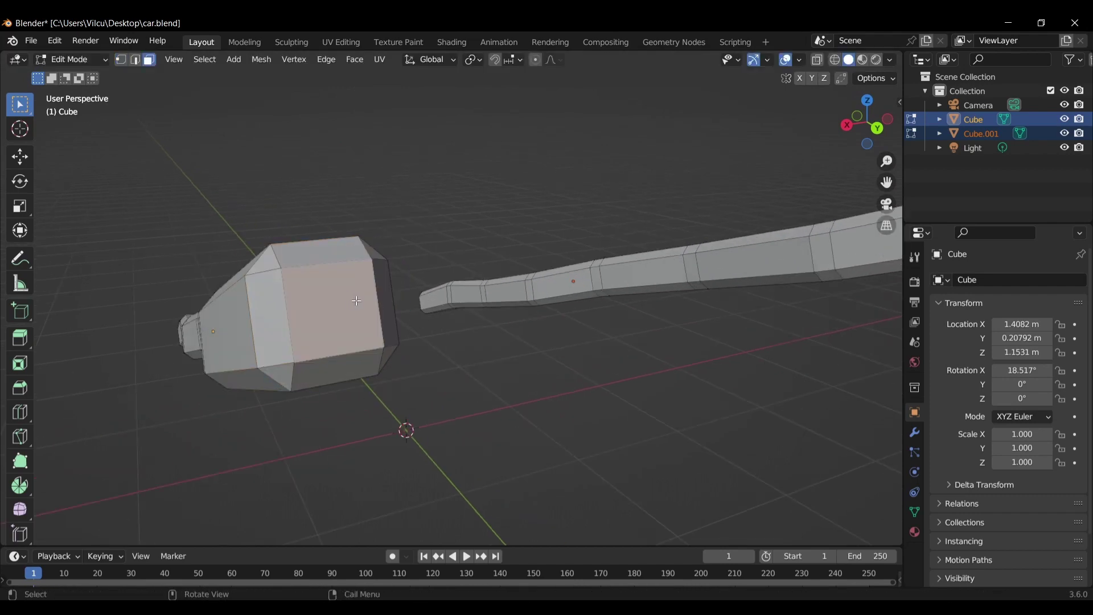
key("x")
left_click(332, 328)
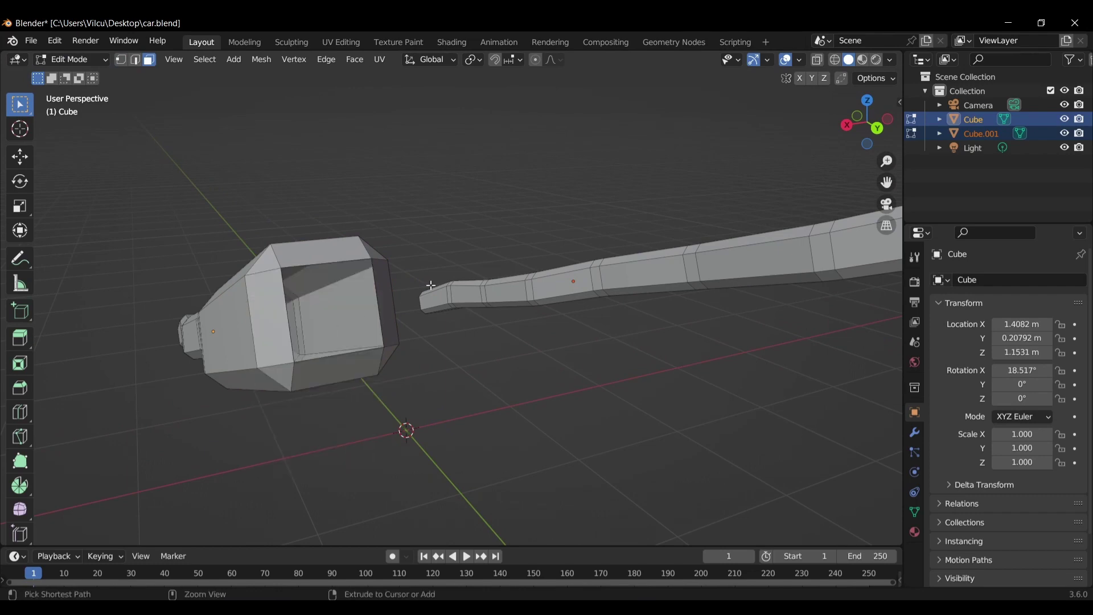
scroll(431, 285, "down", 5)
mouse_move(427, 271)
middle_mouse_down()
mouse_move(461, 222)
mouse_move(659, 241)
mouse_move(538, 283)
middle_mouse_up()
key("ctrl+Tab")
left_click(496, 306)
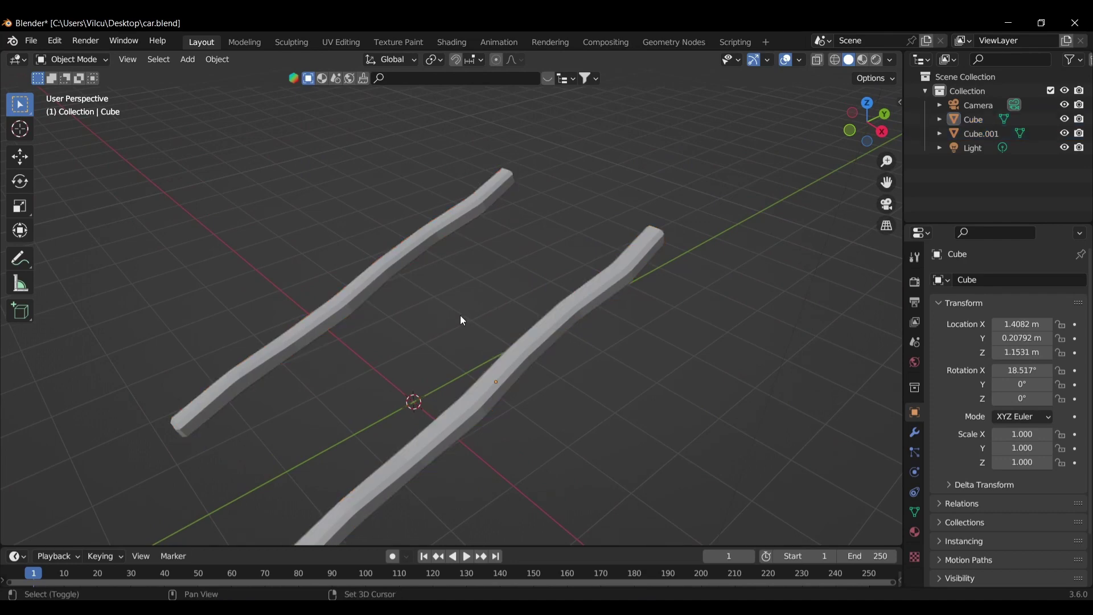
Duplicate the left rail, turn the copy 90° across the rails and scale it to 0.583.
key("shift+a")
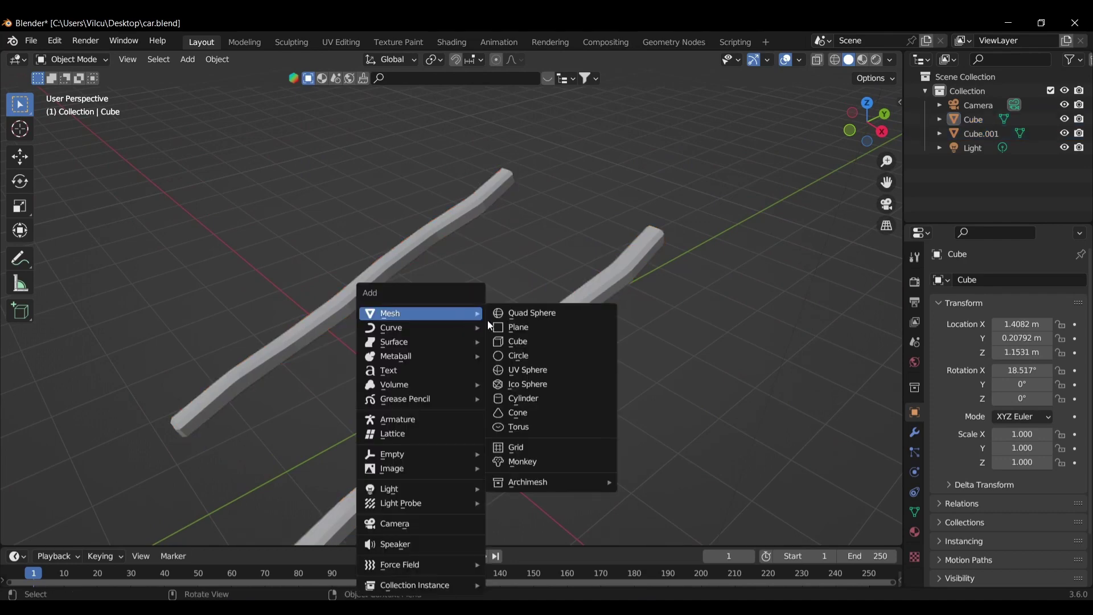
left_click(460, 265)
key("KP_7")
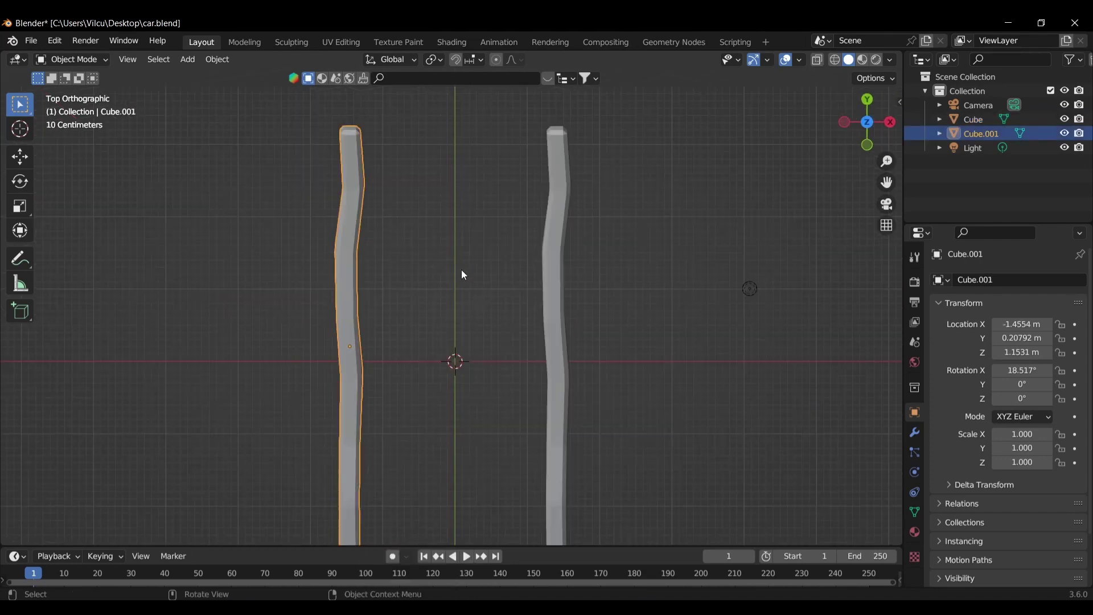
key("shift+d")
key("x")
left_click(522, 253)
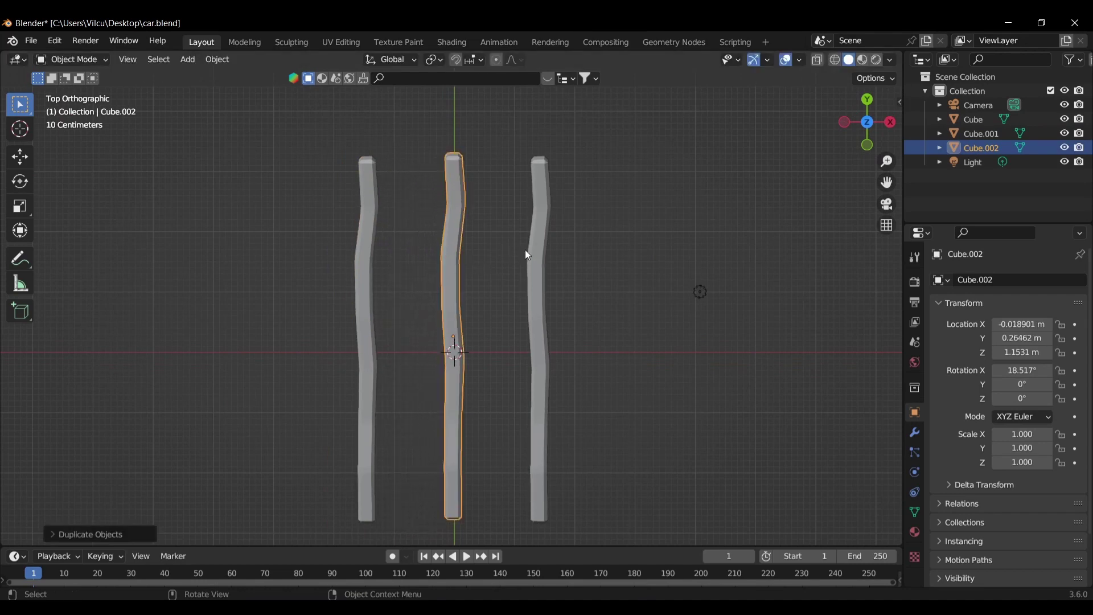
type("r90")
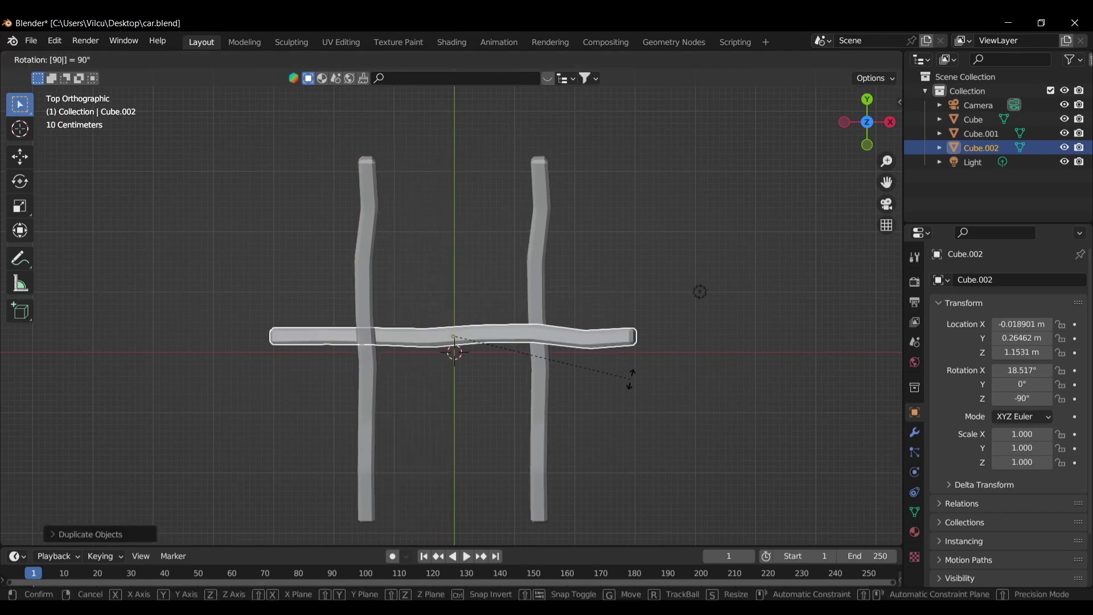
key("Return")
key("s")
left_click(565, 360)
Position the crossbar across the rails, level it in front view and lower it onto them.
key("g")
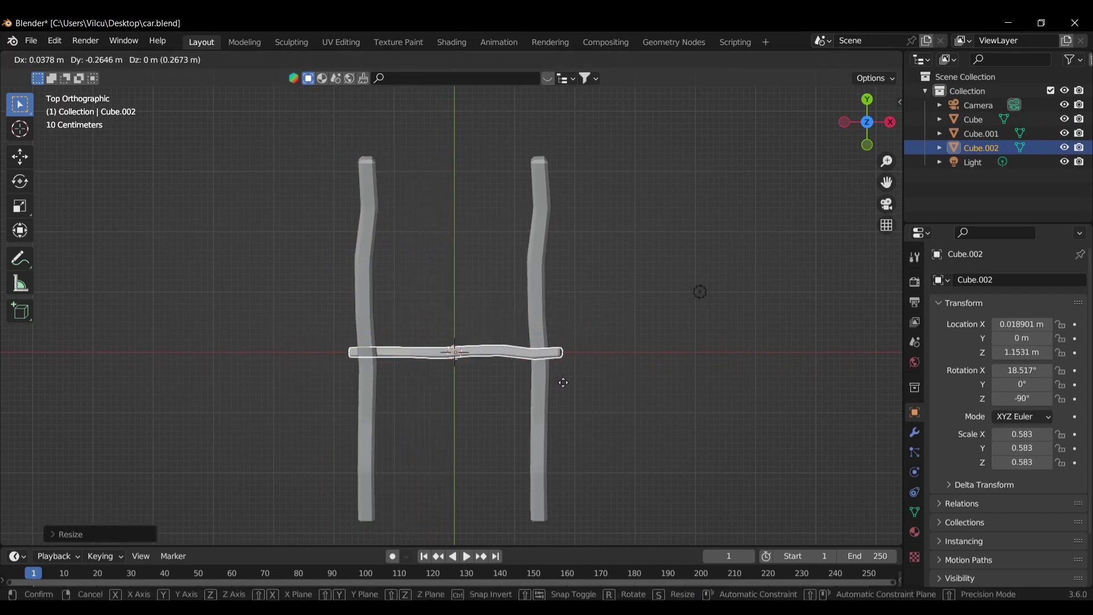
left_click(557, 429)
middle_click_drag(557, 428, 624, 292)
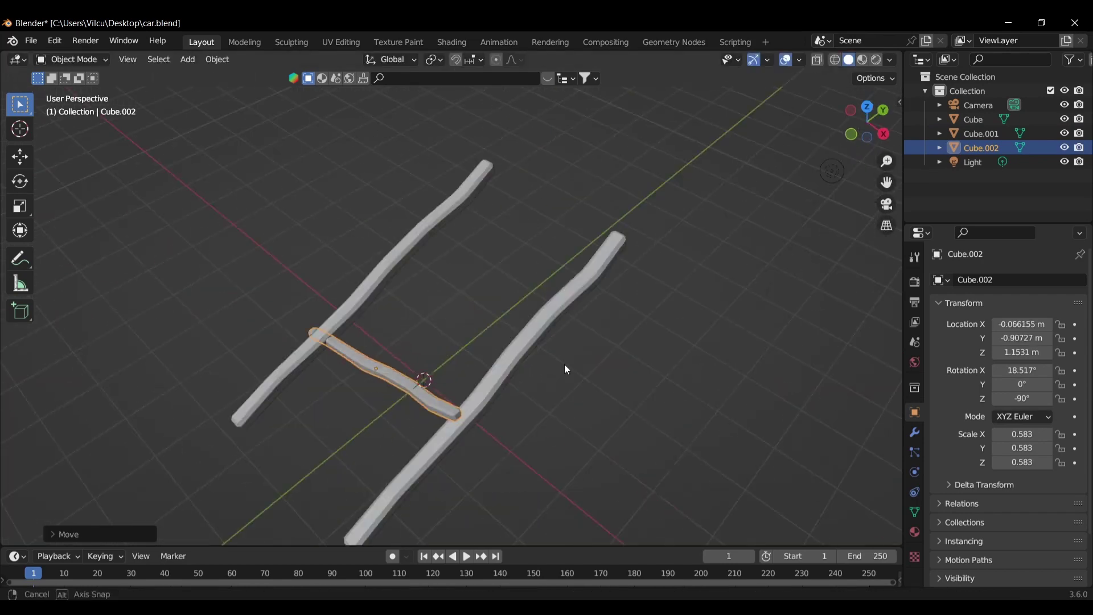
key("KP_3")
key("KP_1")
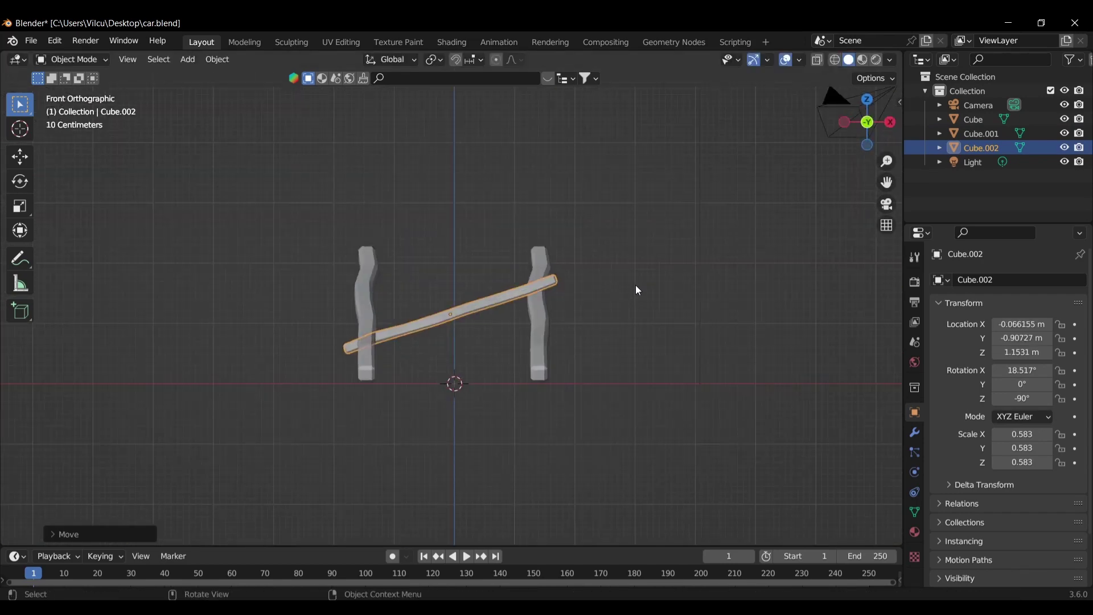
key("r")
left_click(623, 298)
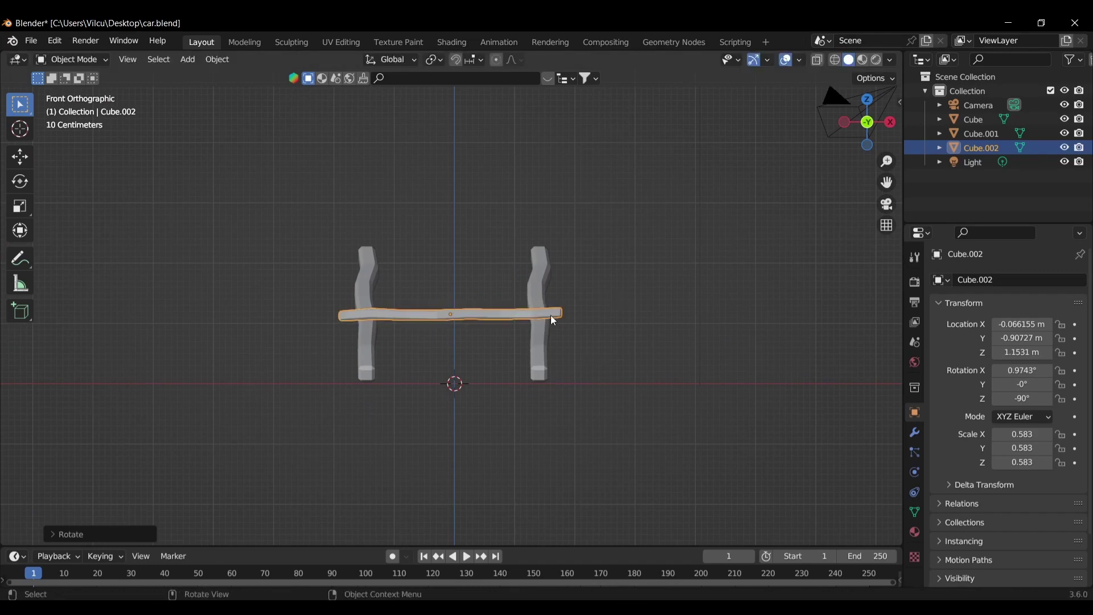
key("g")
left_click(558, 328)
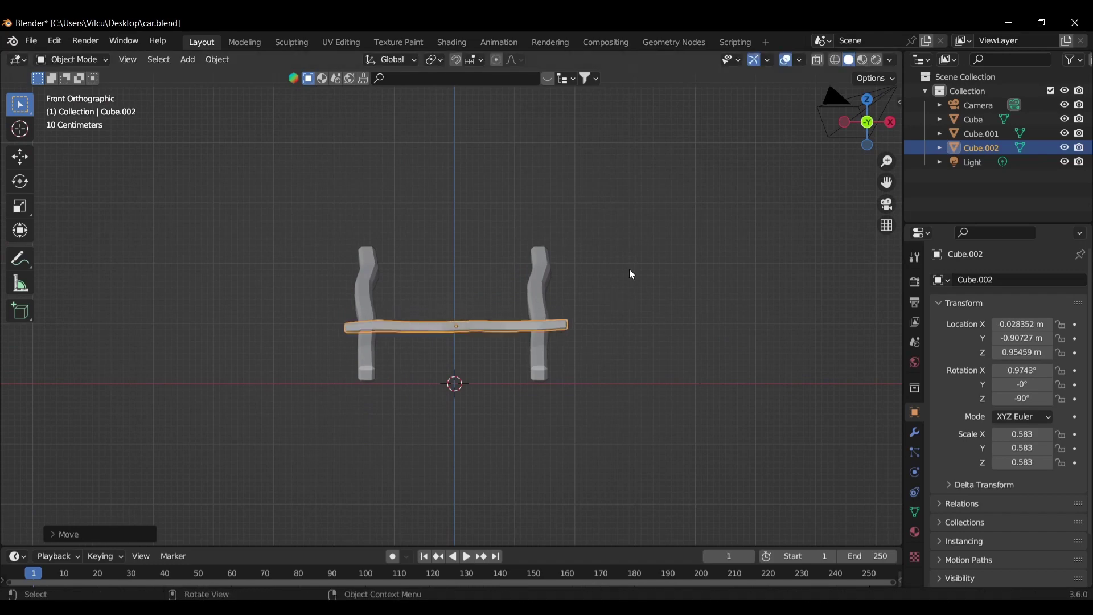
middle_click_drag(630, 268, 469, 313)
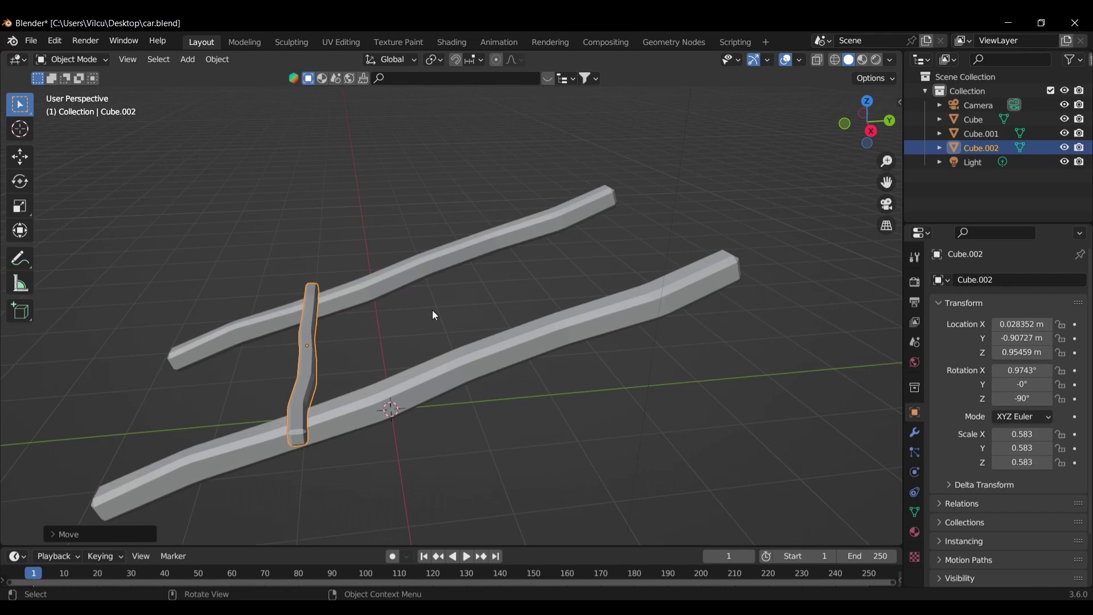
Duplicate the crossbar to the far end of the rails and raise it vertically.
key("KP_7")
key("shift+d")
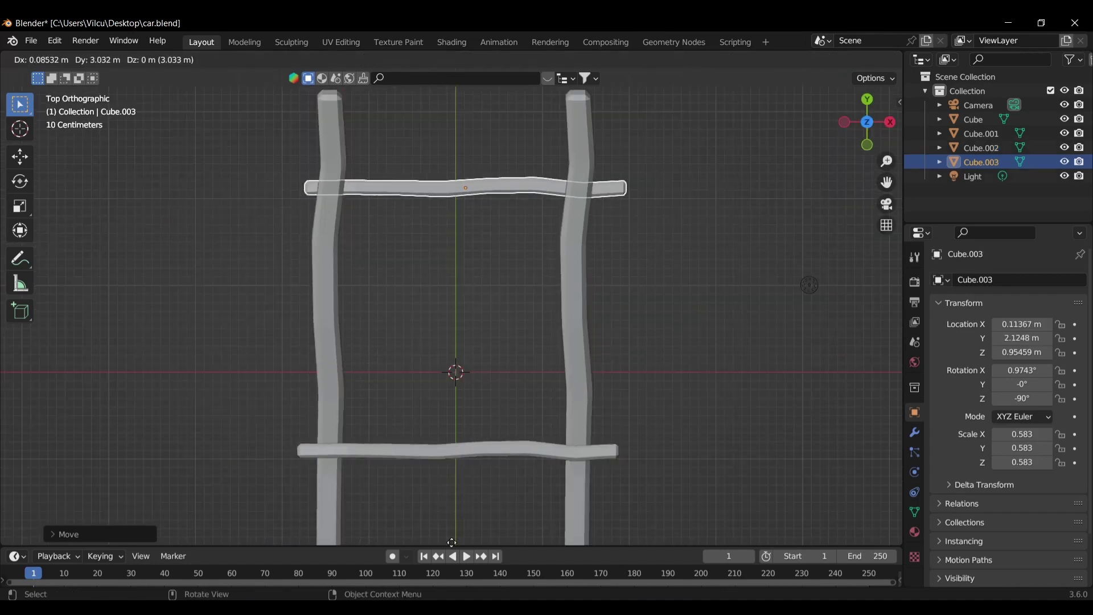
left_click(450, 481)
mouse_move(449, 481)
middle_mouse_down()
mouse_move(708, 350)
mouse_move(609, 248)
middle_mouse_up()
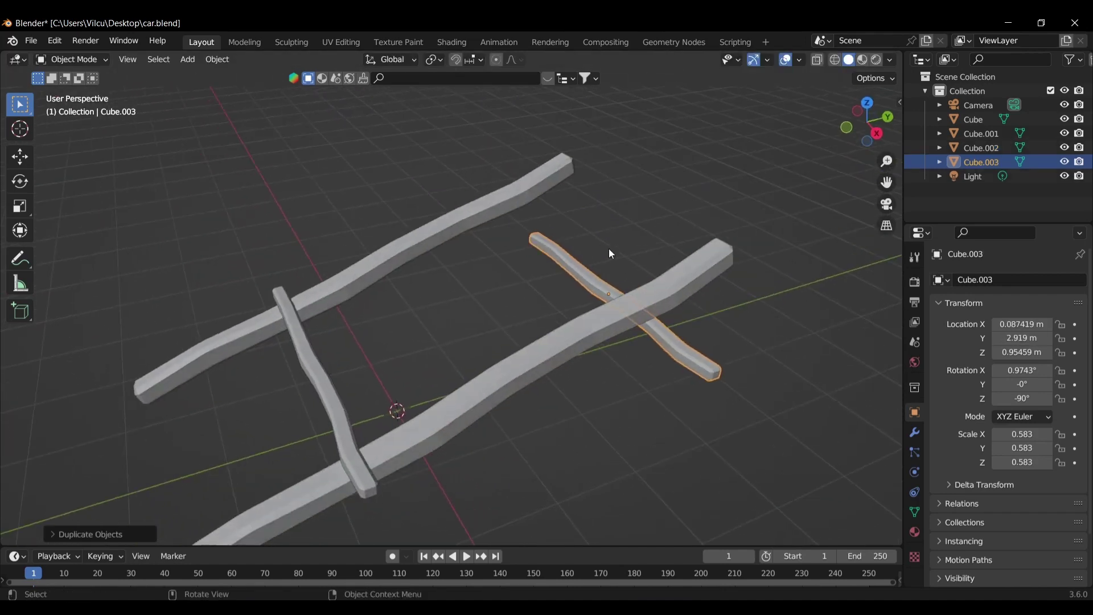
key("g")
key("z")
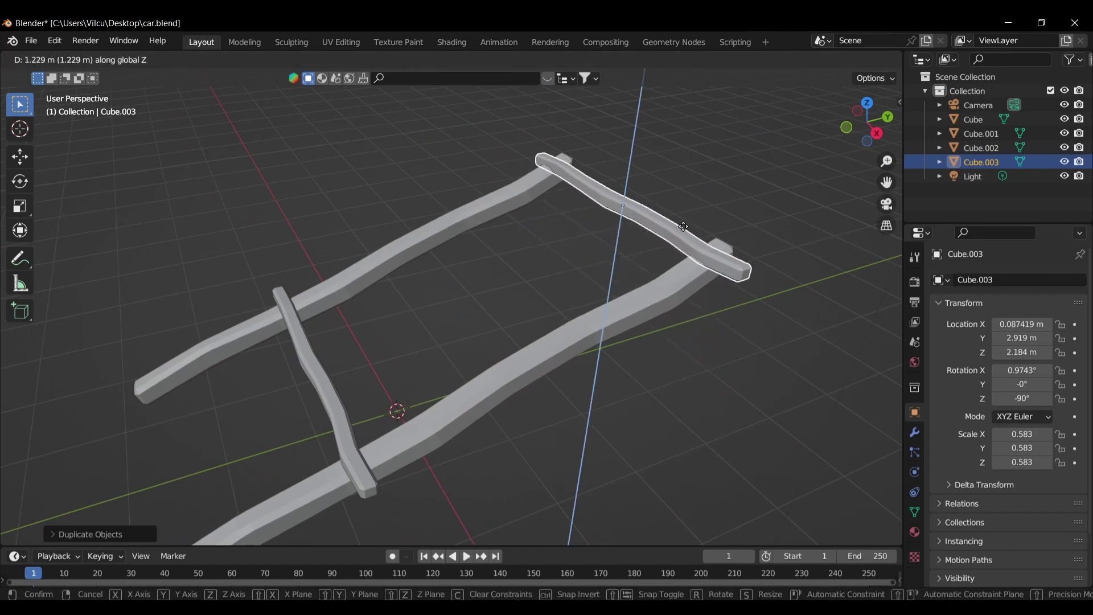
left_click(683, 226)
mouse_move(727, 195)
middle_mouse_down()
mouse_move(519, 265)
mouse_move(546, 254)
middle_mouse_up()
key("shift+a")
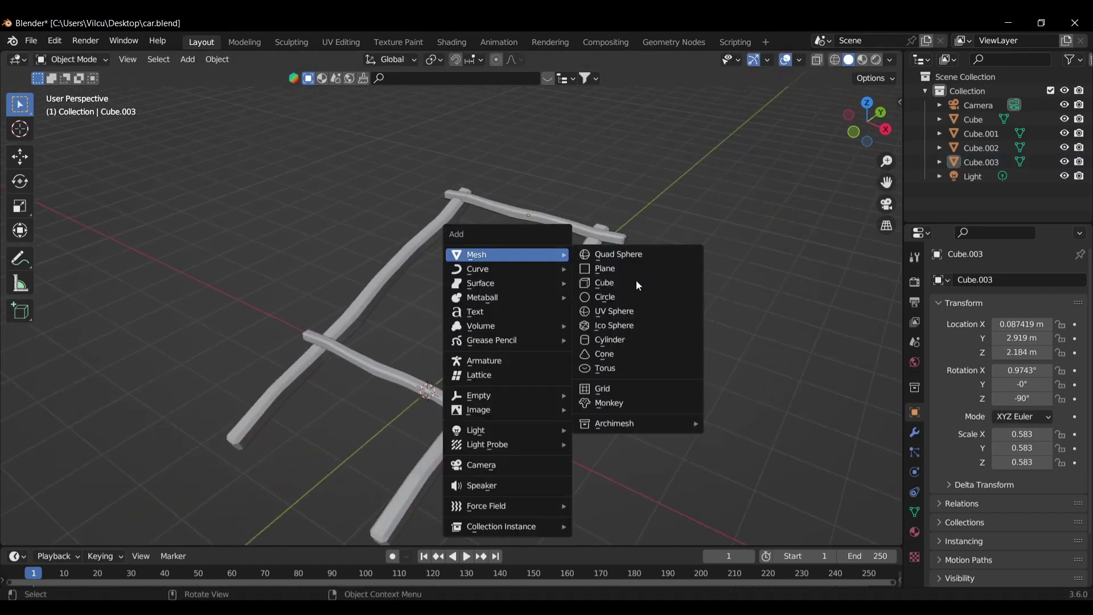
Add a cube, raise it along Z, and flatten it along Y into a thin block.
left_click(629, 281)
key("g")
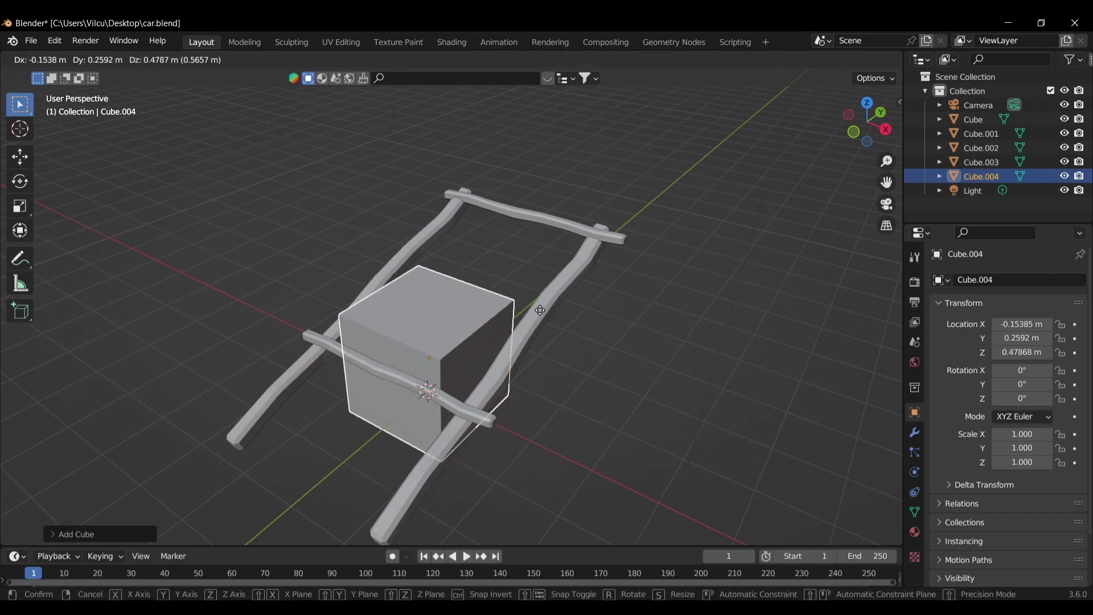
key("z")
left_click(530, 242)
key("s")
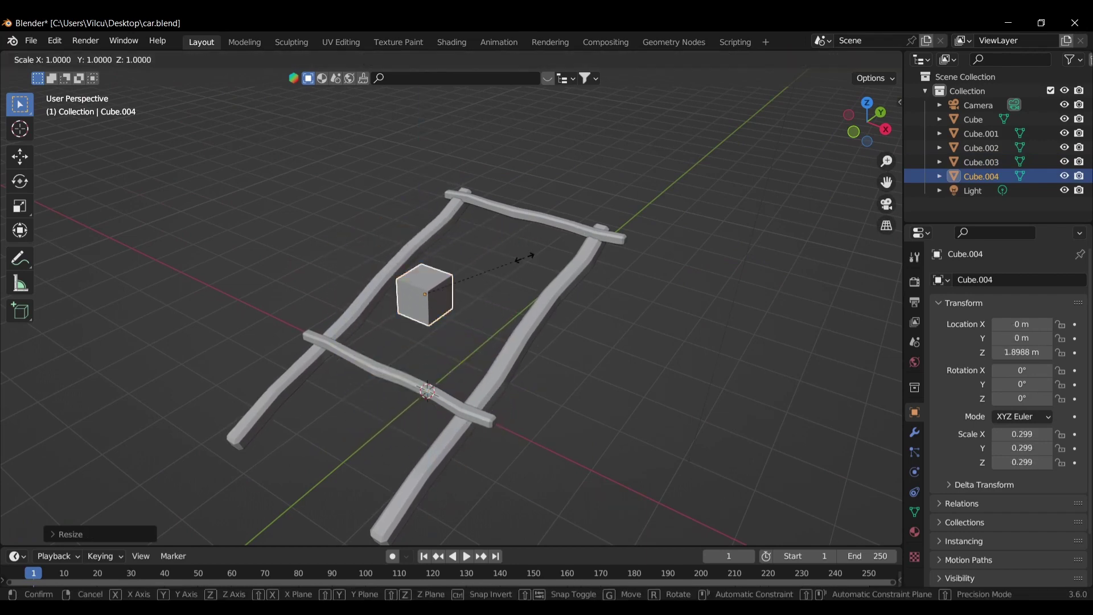
key("x")
key("y")
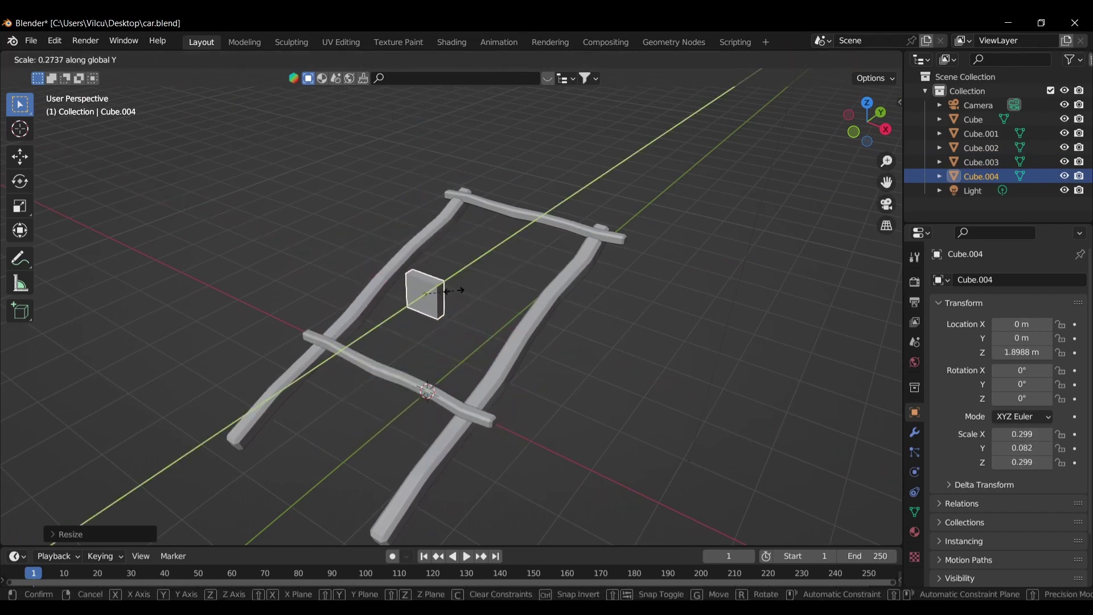
left_click(447, 291)
mouse_move(446, 291)
middle_mouse_down()
mouse_move(441, 279)
mouse_move(382, 258)
mouse_move(385, 272)
mouse_move(483, 320)
middle_mouse_up()
scroll(512, 318, "up", 3)
Narrow the block along X and place it at the rail corner as a post.
key("s")
key("x")
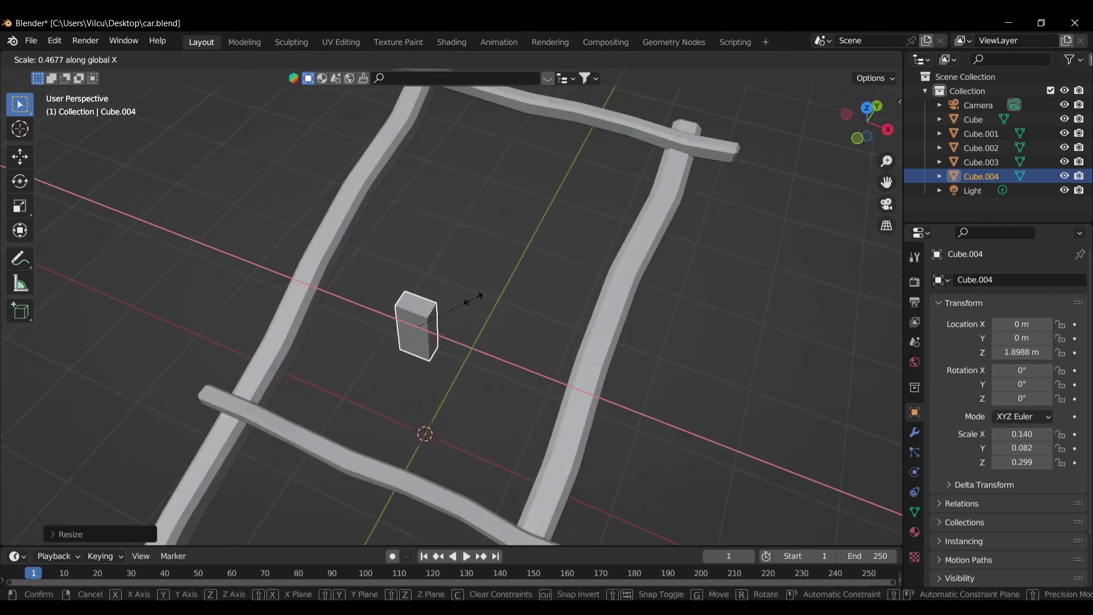
left_click(442, 291)
key("KP_7")
key("g")
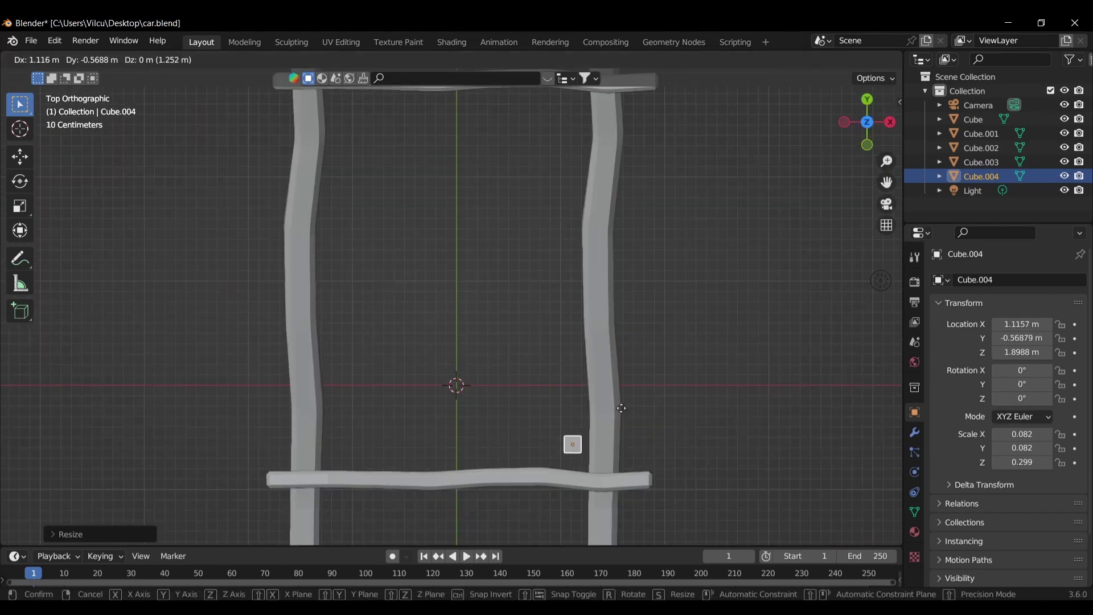
left_click(672, 422)
middle_click_drag(699, 442, 644, 292)
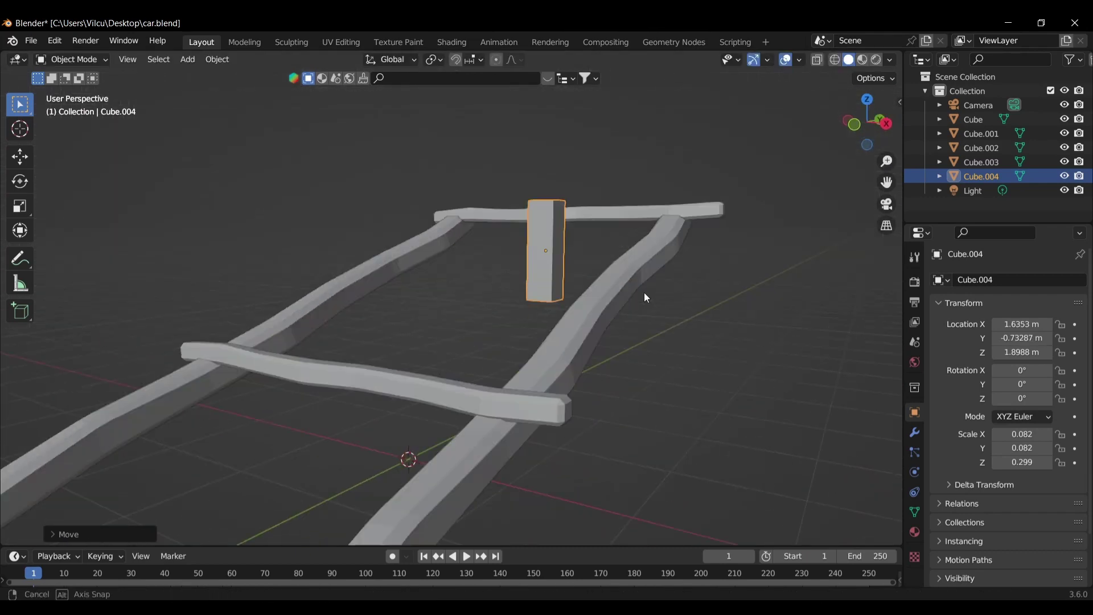
key("z")
left_click(649, 312)
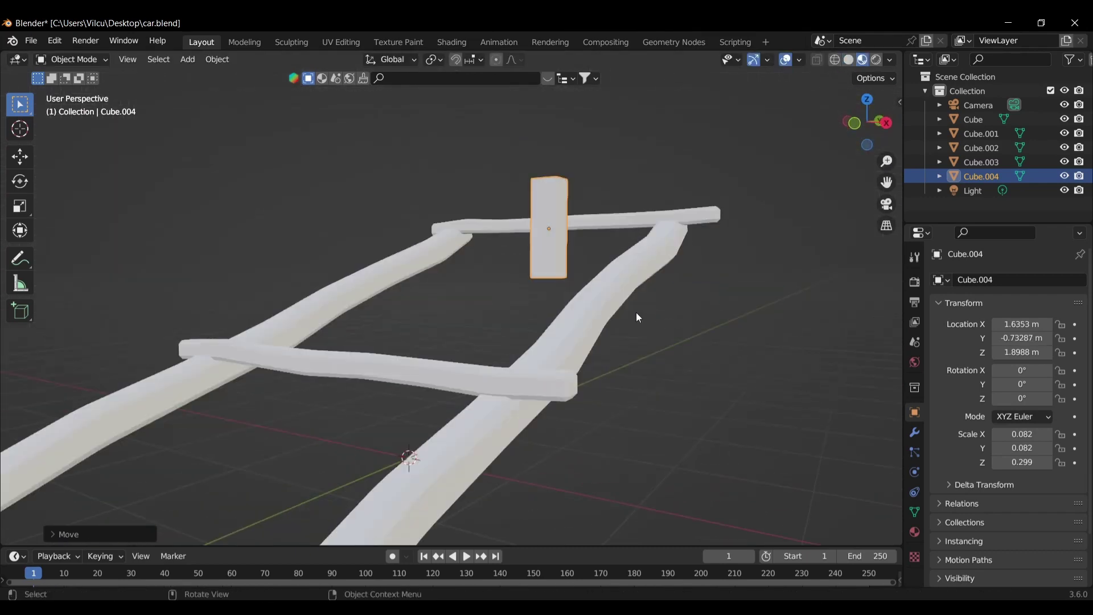
Switch to Solid shading and stretch the post vertically into a tall stake.
left_click(848, 59)
key("s")
key("z")
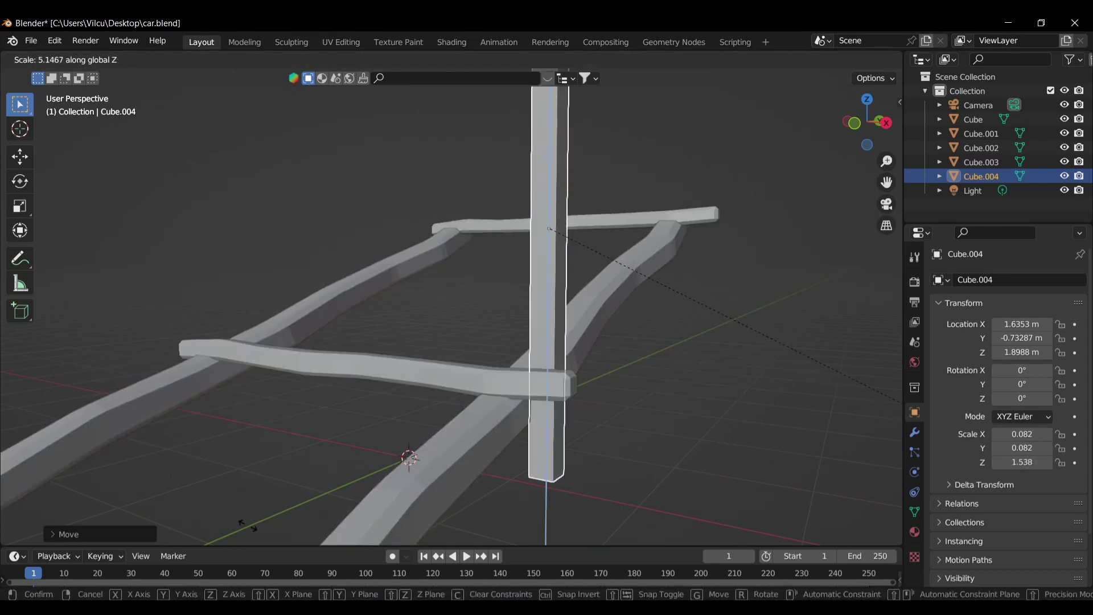
left_click(163, 467)
mouse_move(319, 281)
middle_mouse_down()
mouse_move(308, 344)
mouse_move(323, 350)
middle_mouse_up()
Apply the post's scale so it reads 1.000.
key("ctrl+Tab")
key("ctrl+a")
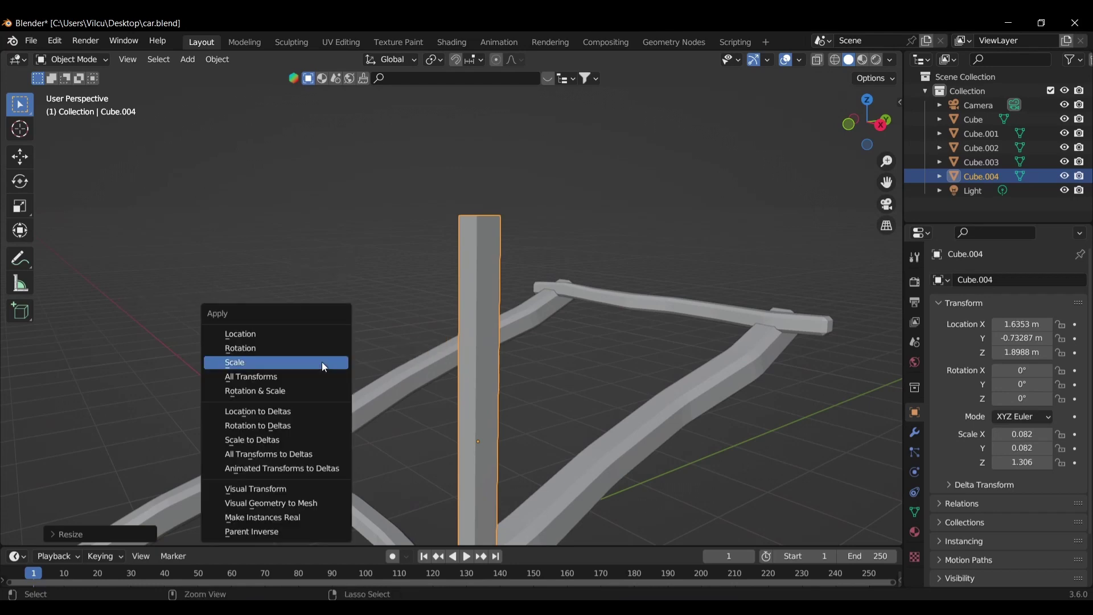
left_click(322, 361)
scroll(520, 358, "down", 1)
key("ctrl+Tab")
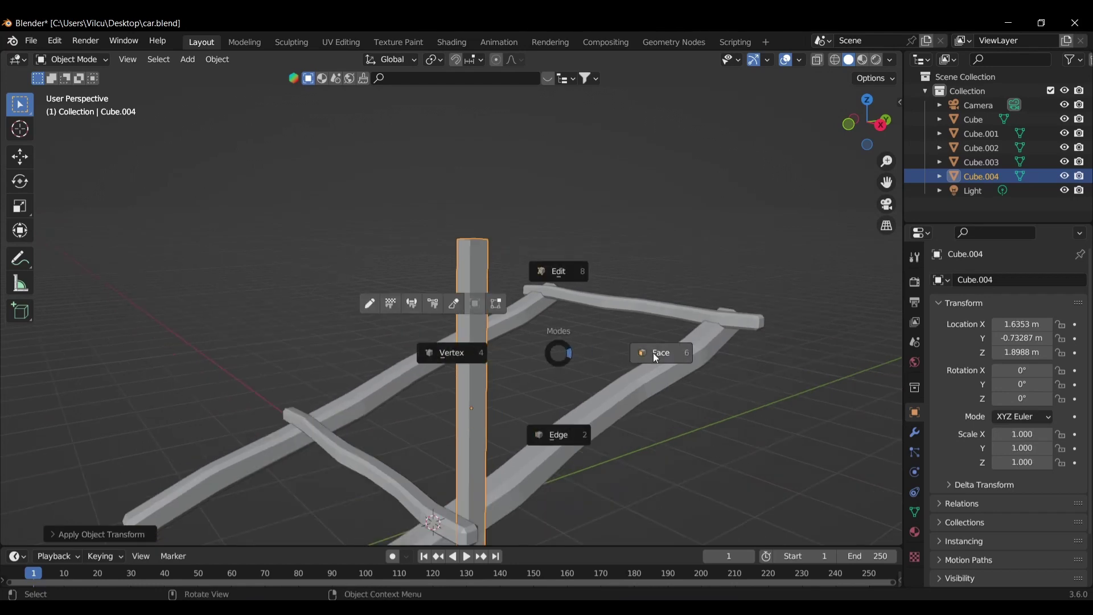
In Edit Mode, add seven evenly spaced loop cuts along the post and use vertex select.
left_click(577, 272)
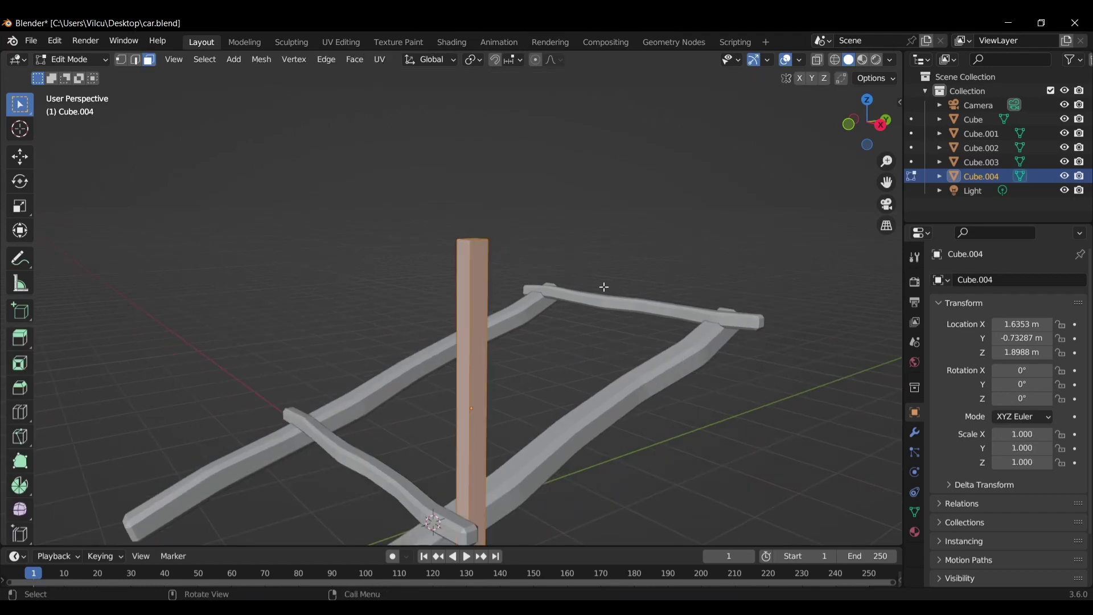
left_click(471, 373)
right_click(501, 376)
key("ctrl+Tab")
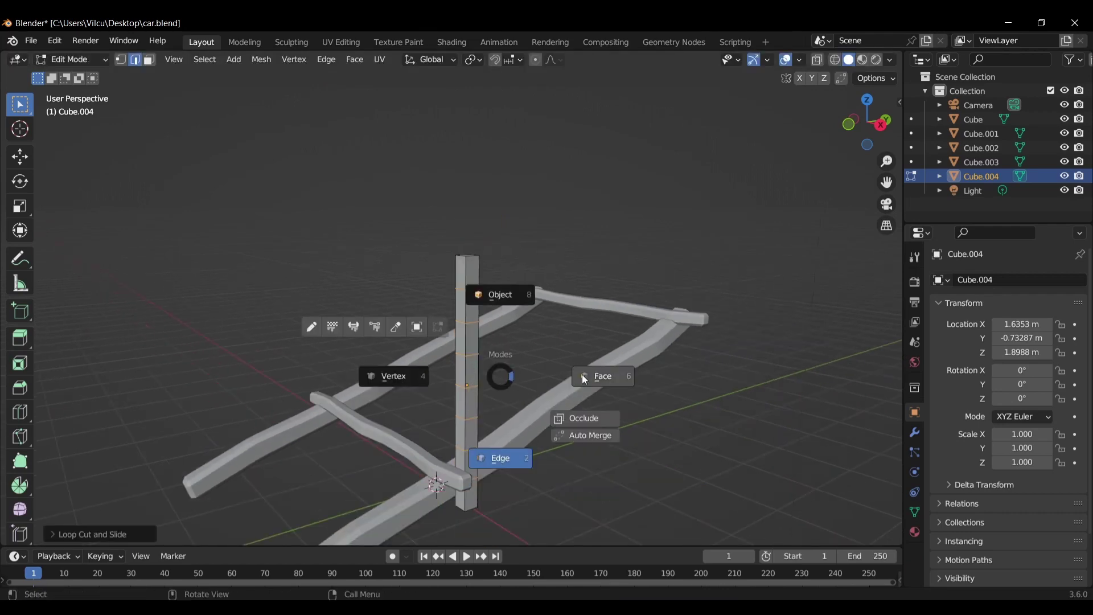
left_click(414, 383)
scroll(517, 379, "up", 2)
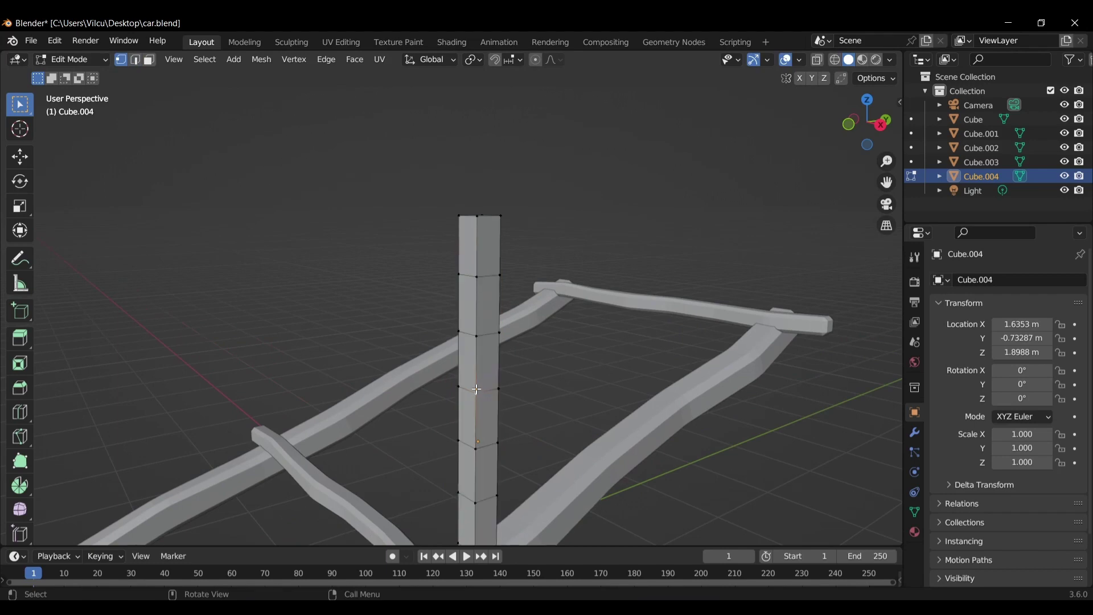
Nudge four vertices with proportional editing to give the post soft wobbly bends.
key("g")
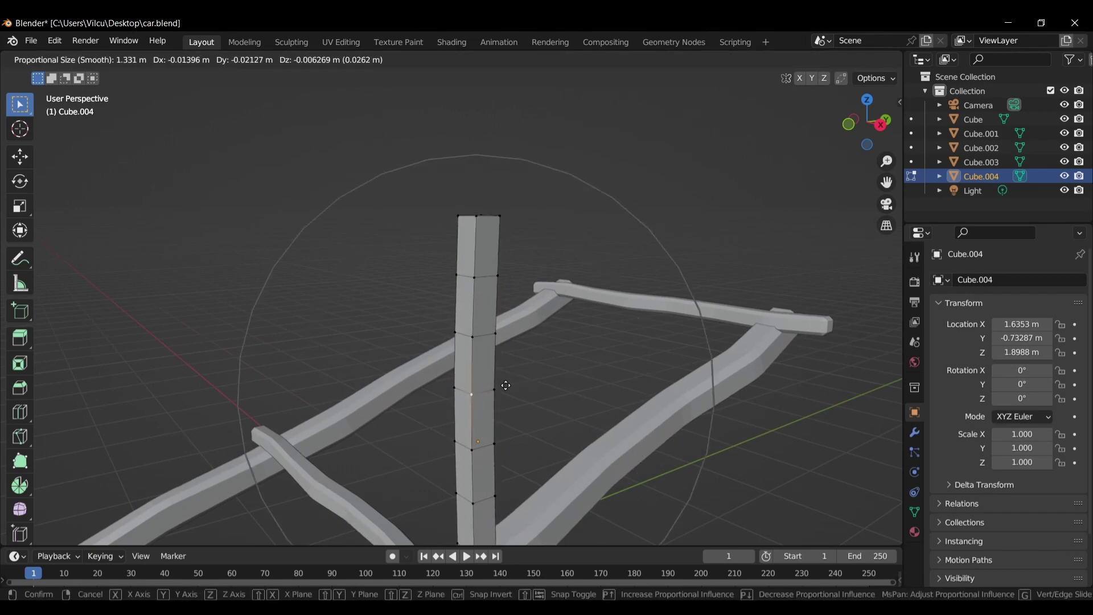
left_click(501, 385)
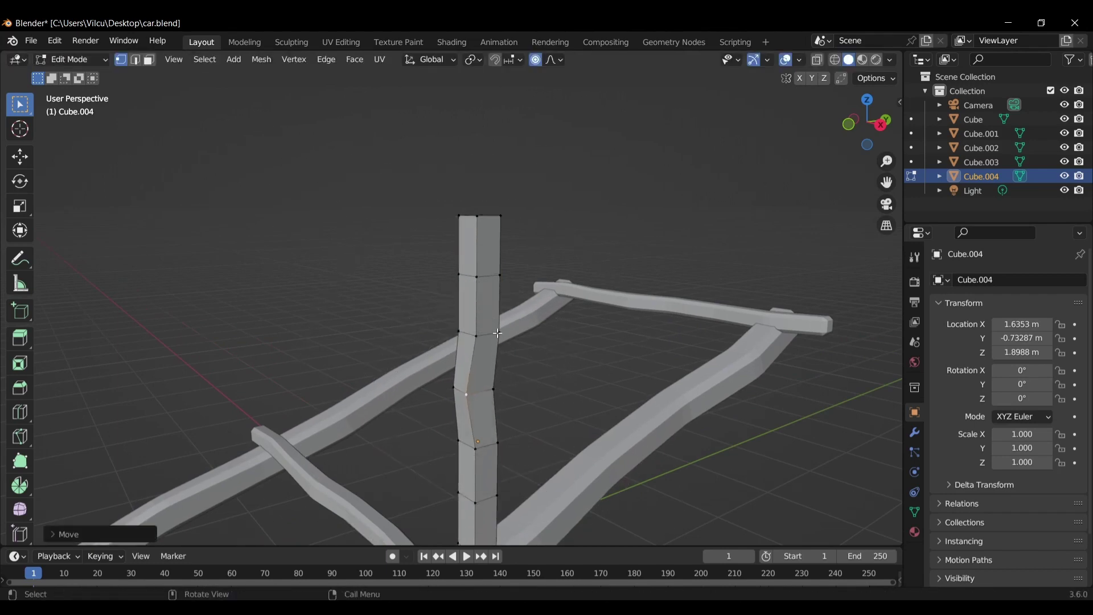
key("g")
left_click(457, 271)
middle_click_drag(457, 271, 453, 325)
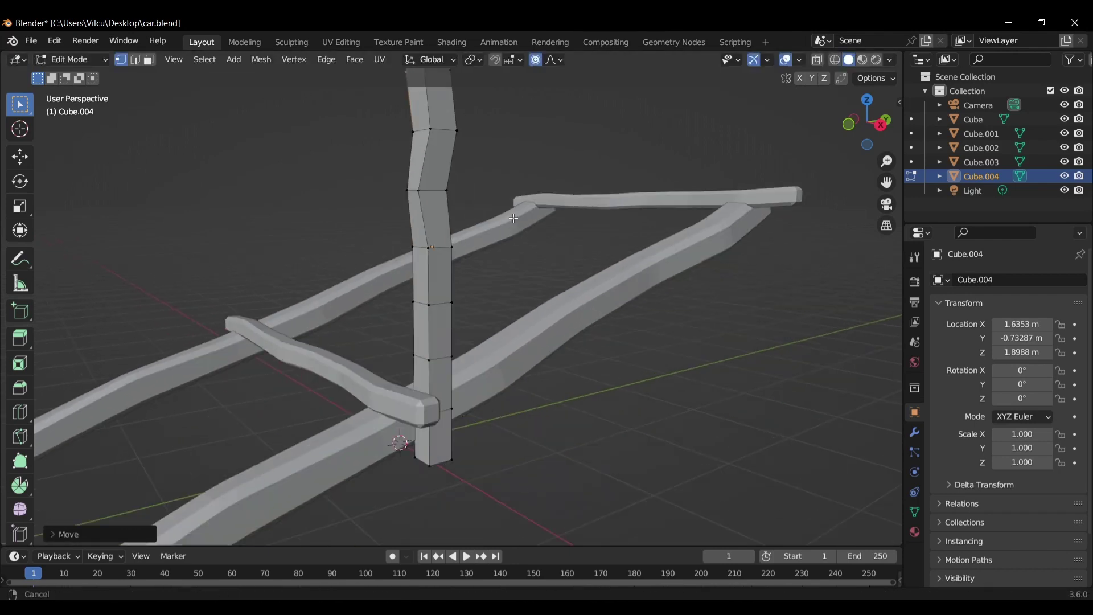
key("g")
left_click(453, 325)
key("g")
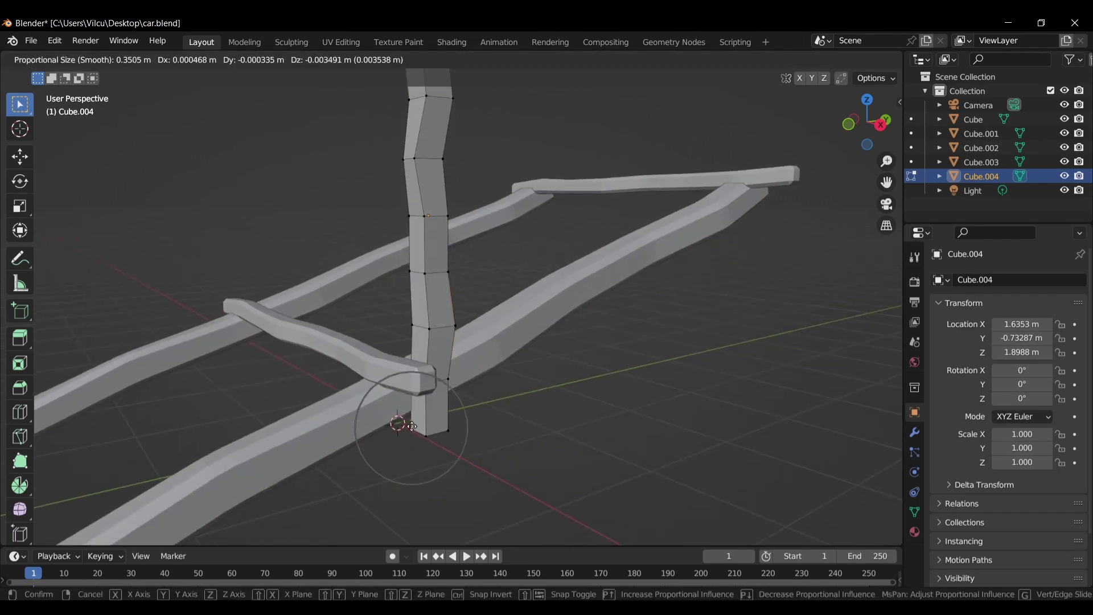
left_click(400, 440)
mouse_move(400, 440)
middle_mouse_down()
mouse_move(507, 273)
mouse_move(480, 388)
middle_mouse_up()
Shrink the post's top face to narrow its top.
key("ctrl+Tab")
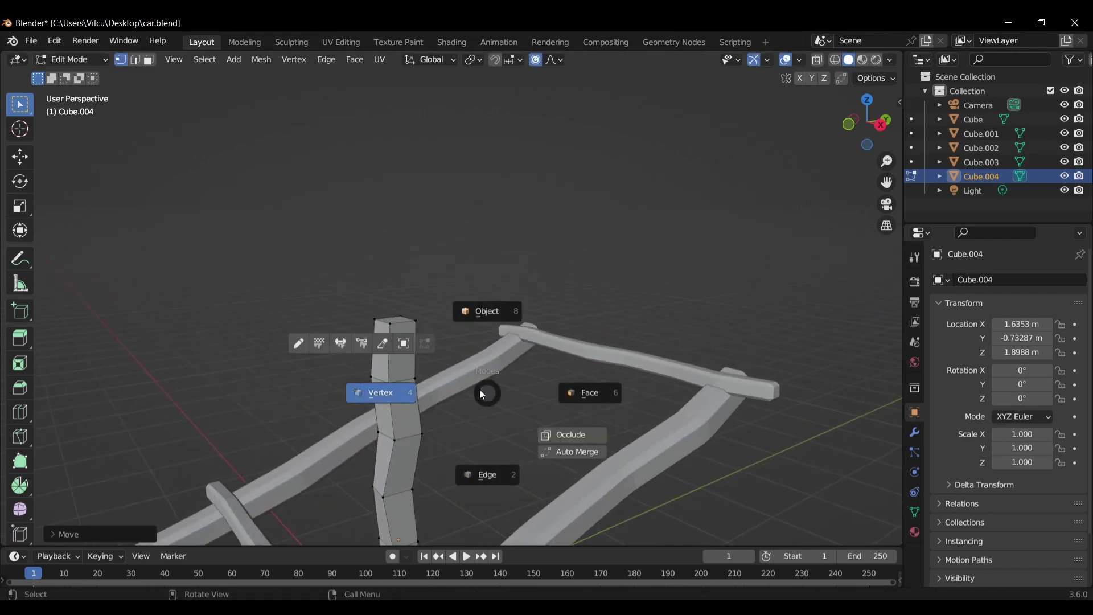
key("Escape")
middle_click_drag(588, 391, 394, 359)
key("s")
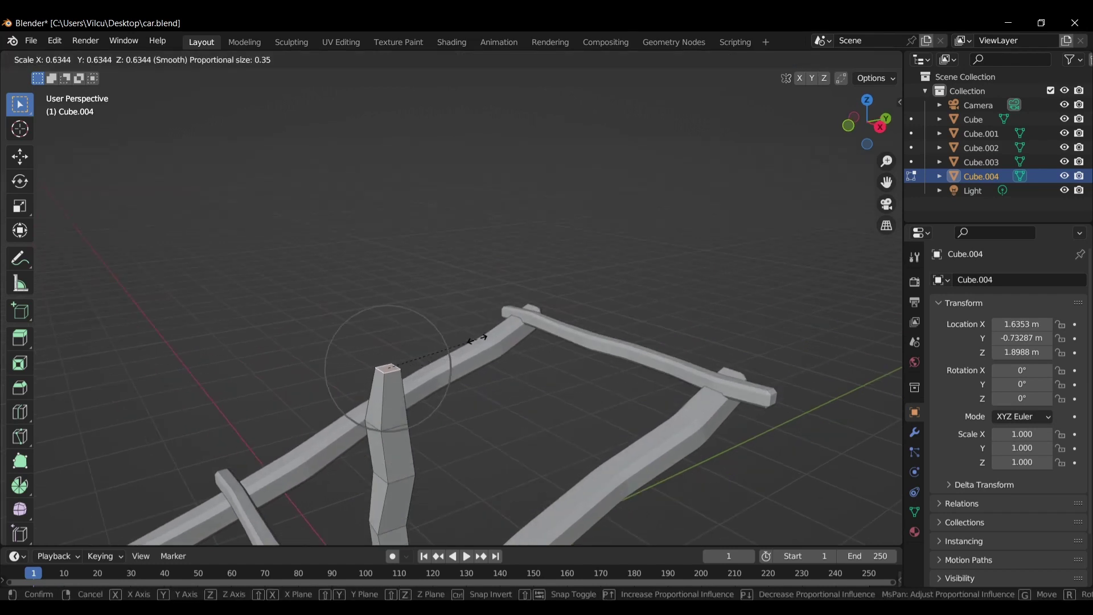
left_click(392, 330)
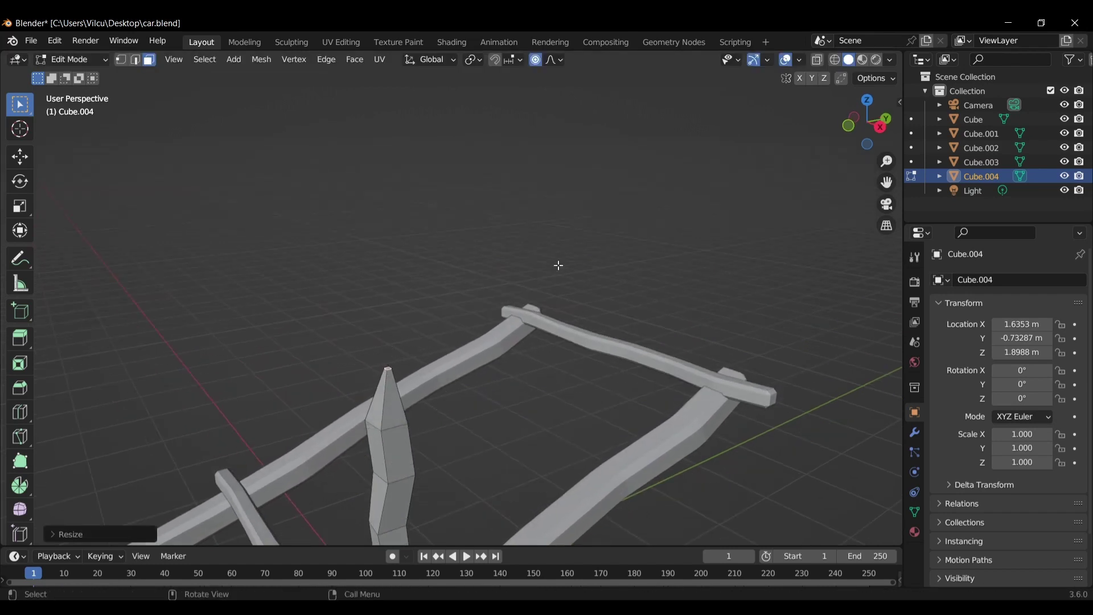
Select the whole post and try bevelling its edges, cancelling both attempts.
key("ctrl+Tab")
key("Escape")
key("ctrl+l")
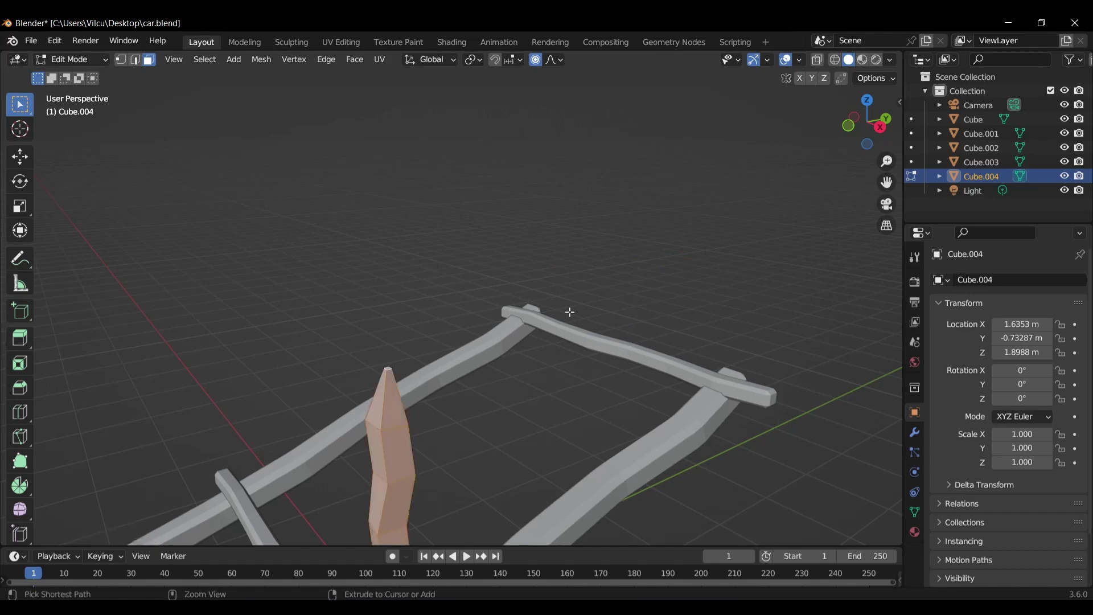
middle_click_drag(526, 396, 553, 259)
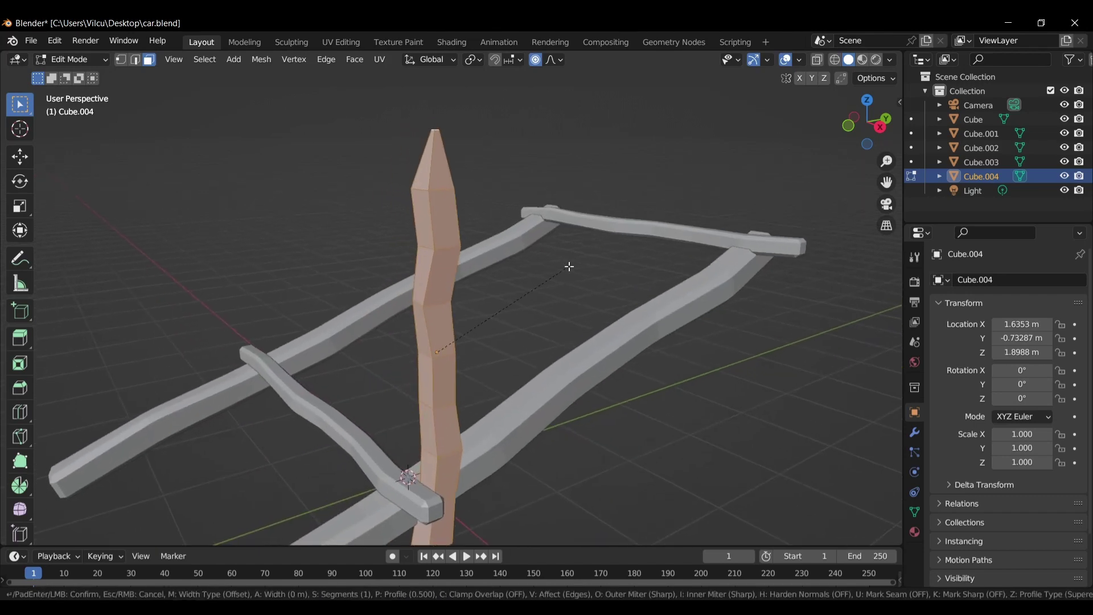
key("ctrl+b")
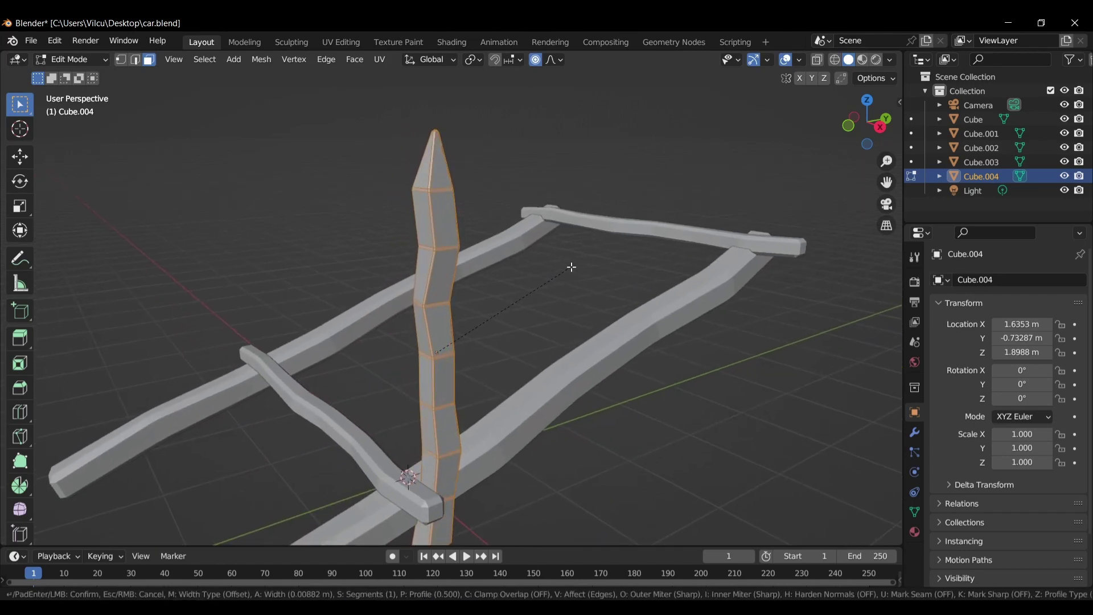
key("Escape")
key("ctrl+z")
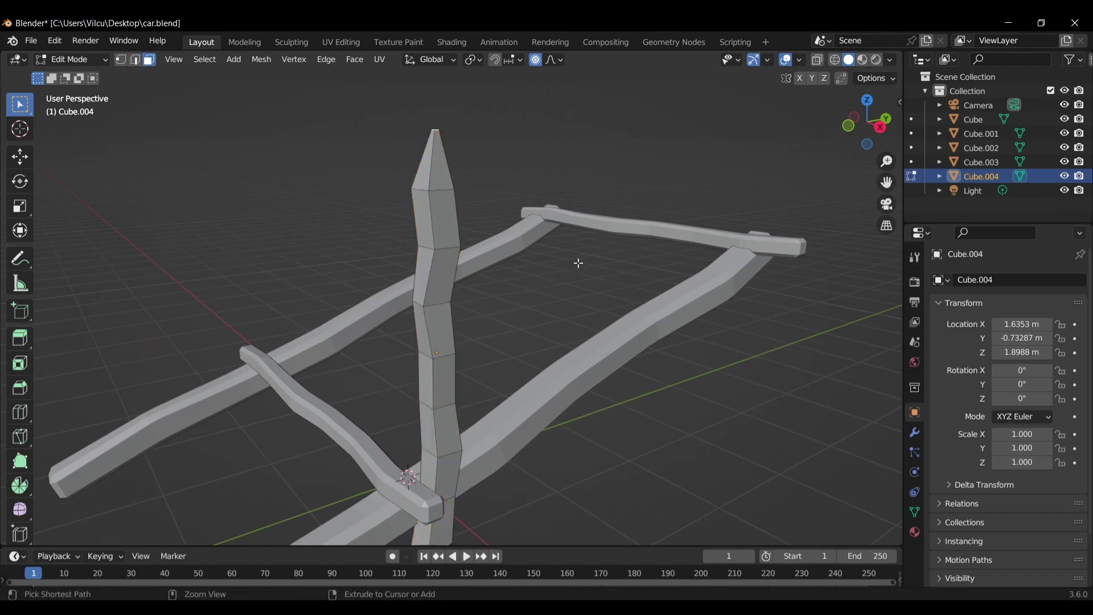
key("ctrl+l")
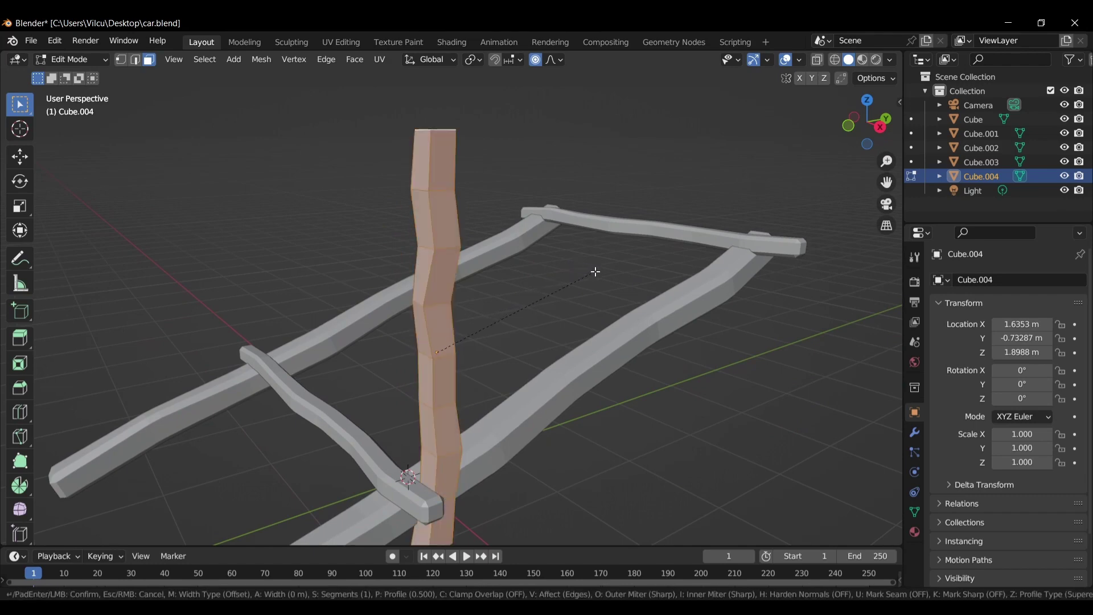
key("ctrl+b")
key("Escape")
Scale the top face down to a sharp tip and return to Object Mode.
middle_click_drag(605, 274, 512, 267)
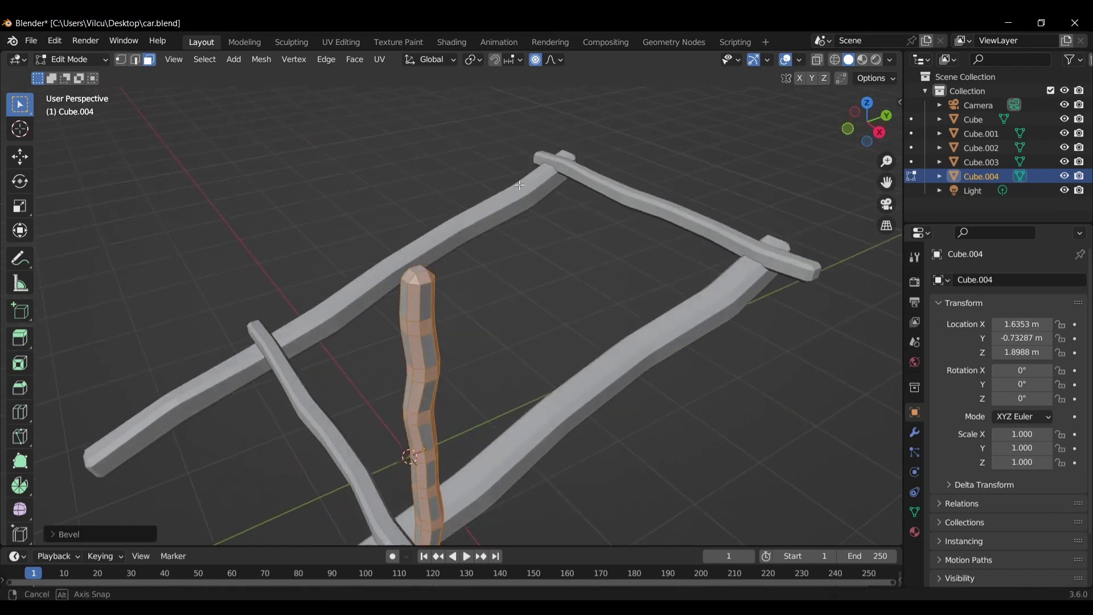
left_click(413, 283)
key("s")
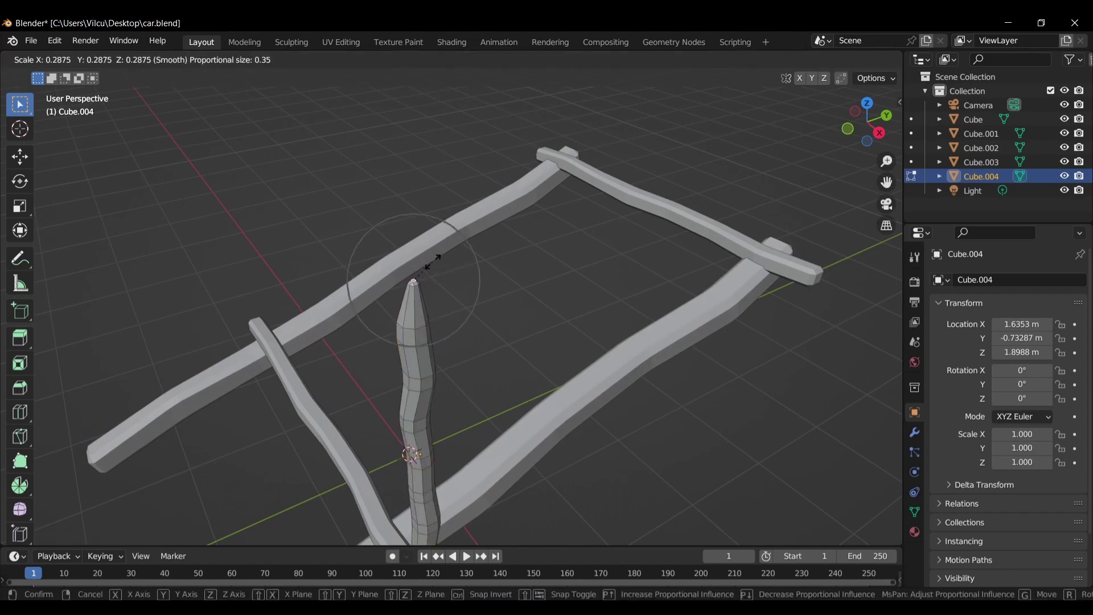
left_click(418, 259)
key("ctrl+Tab")
left_click(504, 281)
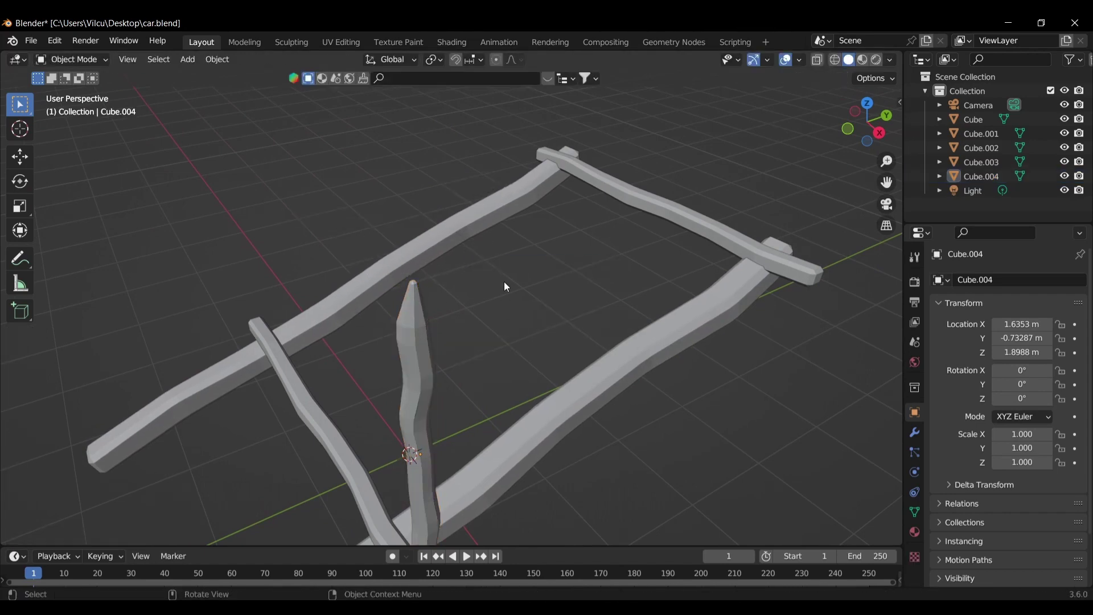
mouse_move(504, 281)
middle_mouse_down()
mouse_move(519, 312)
mouse_move(495, 246)
mouse_move(467, 289)
mouse_move(565, 289)
middle_mouse_up()
Duplicate the stake, rotate the copy, and set it against the left rail.
key("KP_7")
key("shift+d")
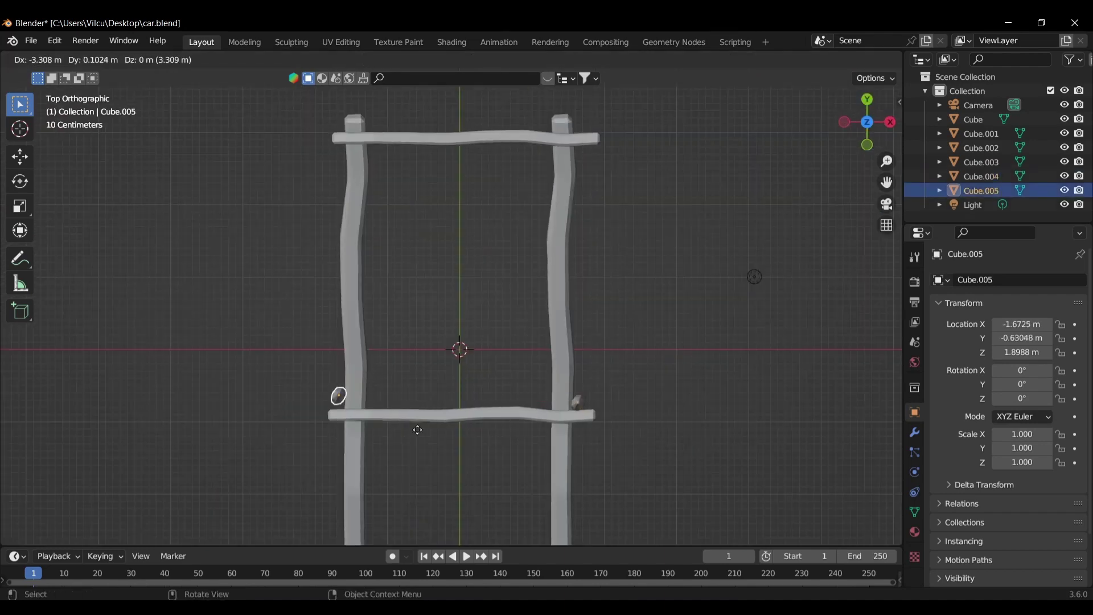
left_click(419, 427)
key("r")
left_click(339, 402)
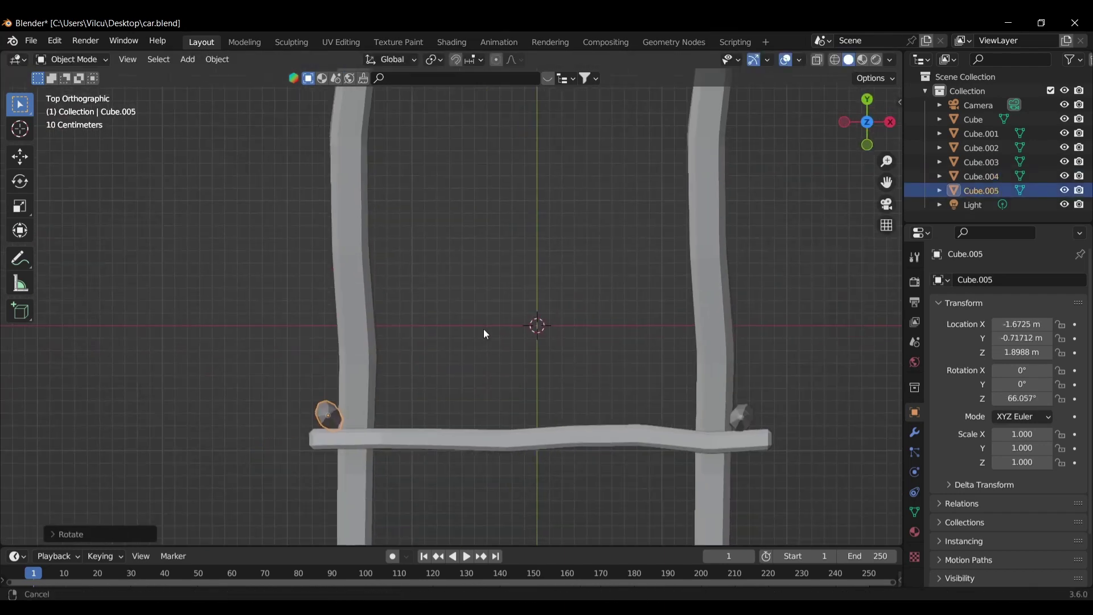
mouse_move(483, 329)
middle_mouse_down()
mouse_move(595, 313)
mouse_move(696, 231)
mouse_move(513, 300)
middle_mouse_up()
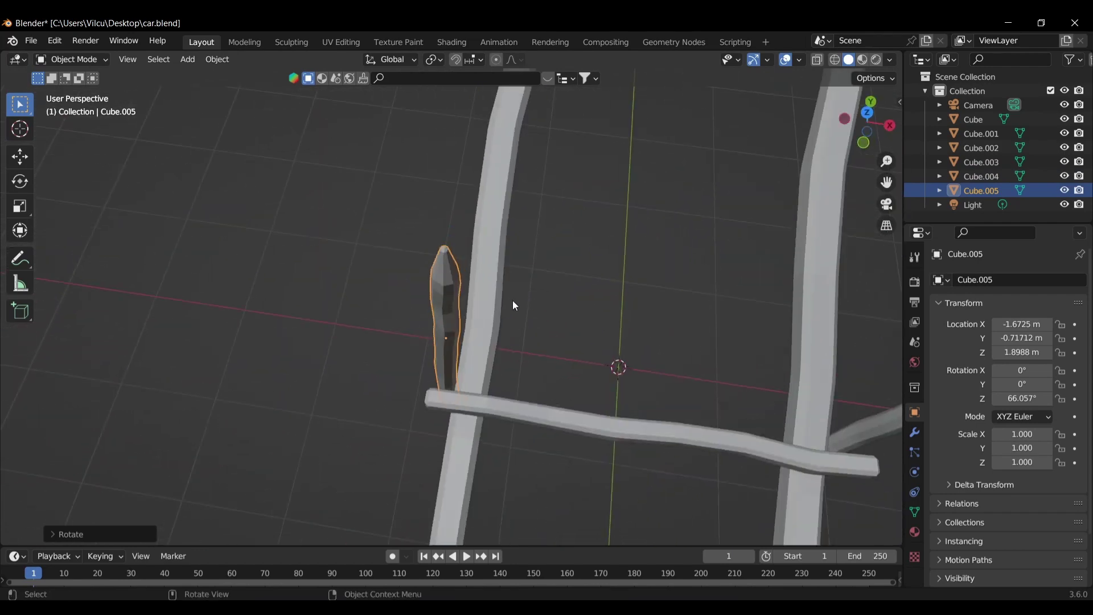
key("KP_7")
scroll(527, 384, "up", 3)
key("g")
left_click(526, 391)
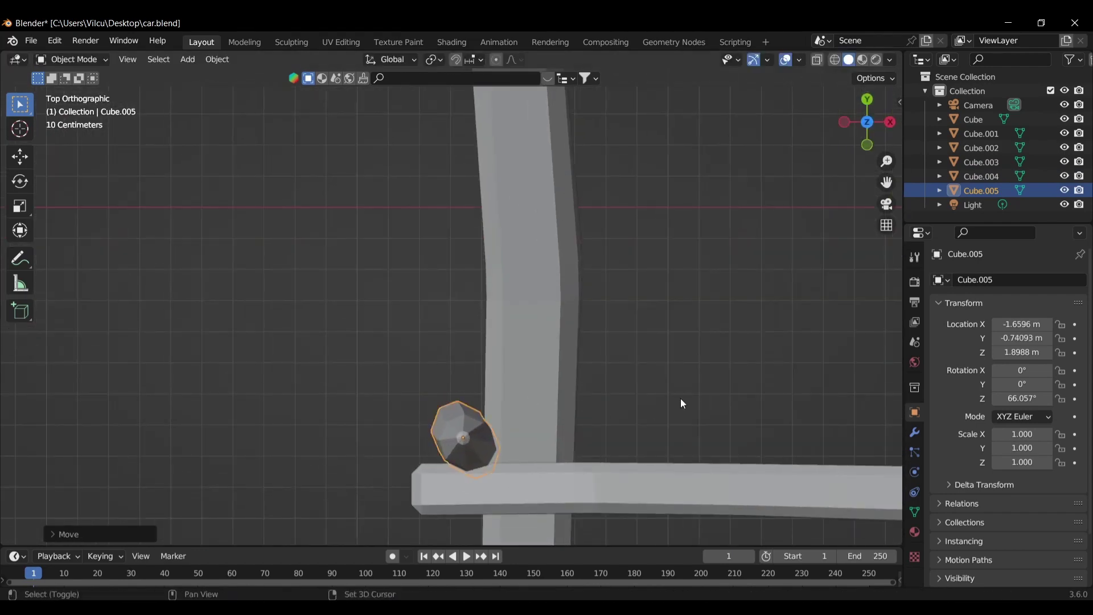
mouse_move(681, 398)
middle_mouse_down("shift")
mouse_move(808, 281)
mouse_move(661, 330)
middle_mouse_up("shift")
Move the original stake to its new spot on the other rail.
left_click(660, 327)
key("g")
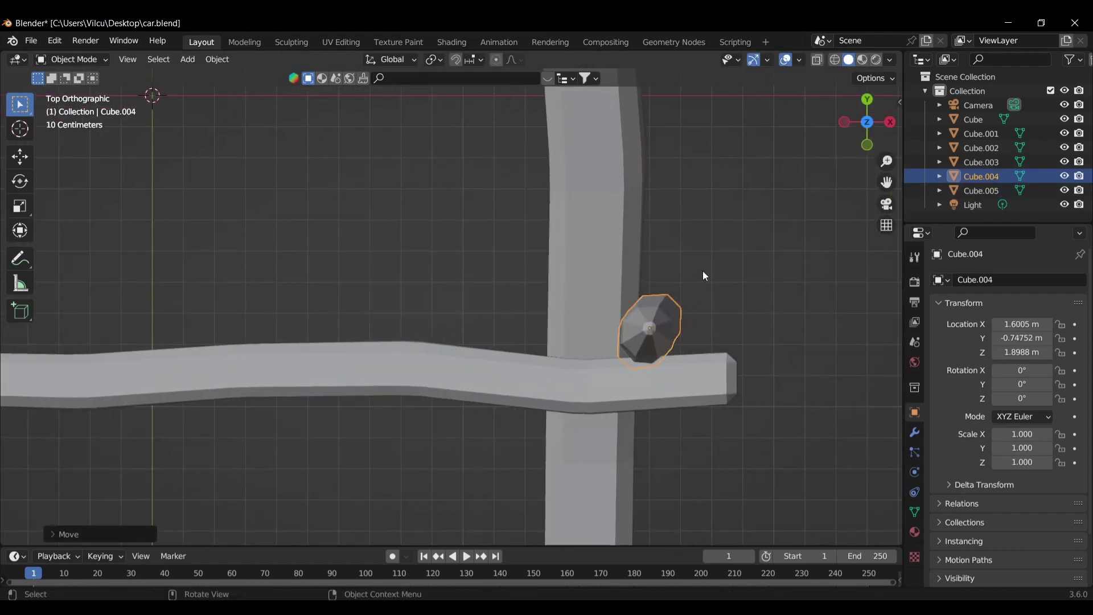
scroll(683, 276, "down", 7)
left_click(647, 289)
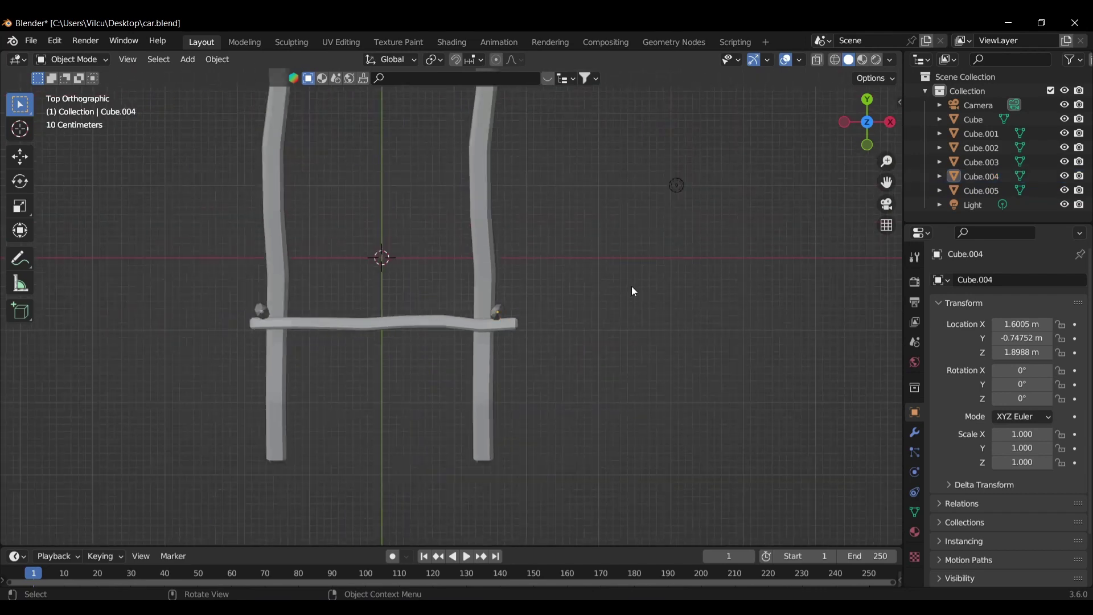
mouse_move(627, 282)
middle_mouse_down()
mouse_move(444, 159)
mouse_move(437, 253)
middle_mouse_up()
left_click(436, 251)
key("KP_7")
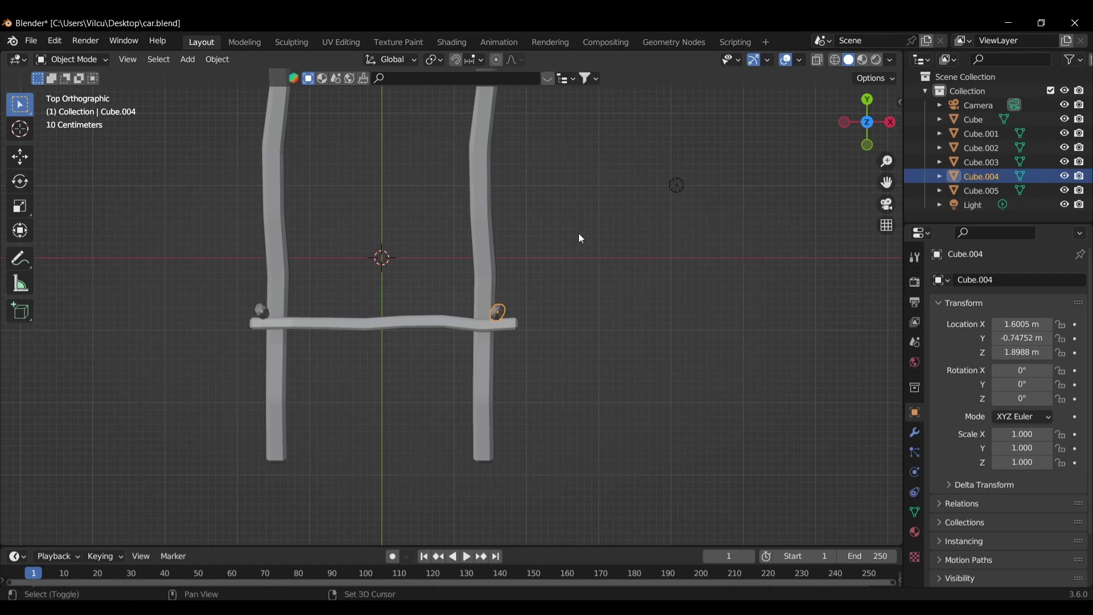
middle_click_drag(581, 238, 615, 411, "shift")
Duplicate a stake for another corner and raise it vertically to height.
key("shift+d")
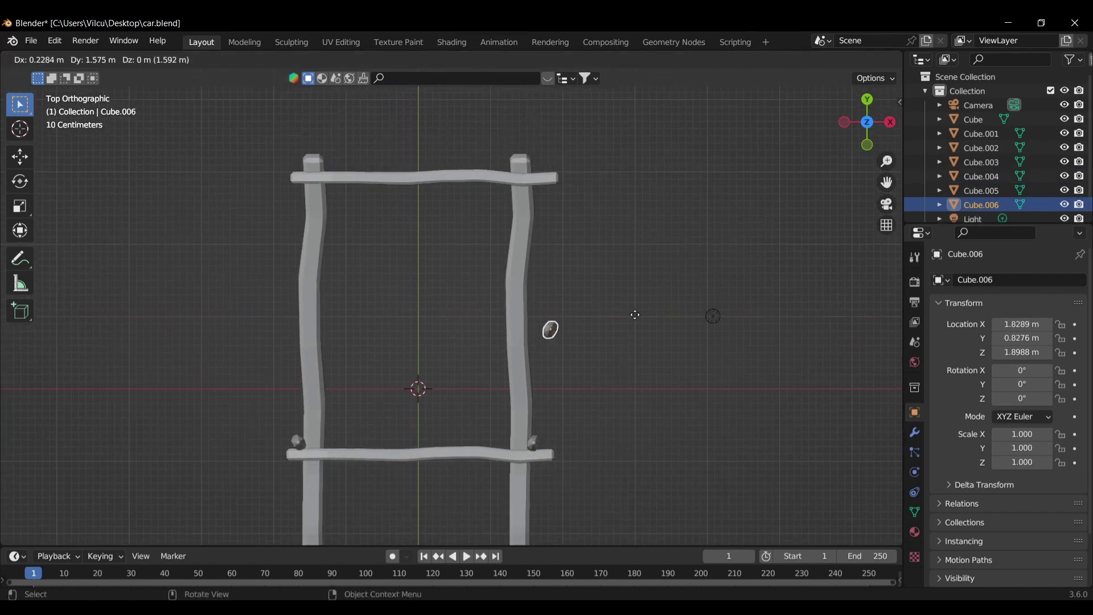
left_click(621, 169)
mouse_move(620, 169)
middle_mouse_down()
mouse_move(569, 190)
mouse_move(668, 218)
mouse_move(609, 211)
middle_mouse_up()
key("g")
key("z")
left_click(678, 216)
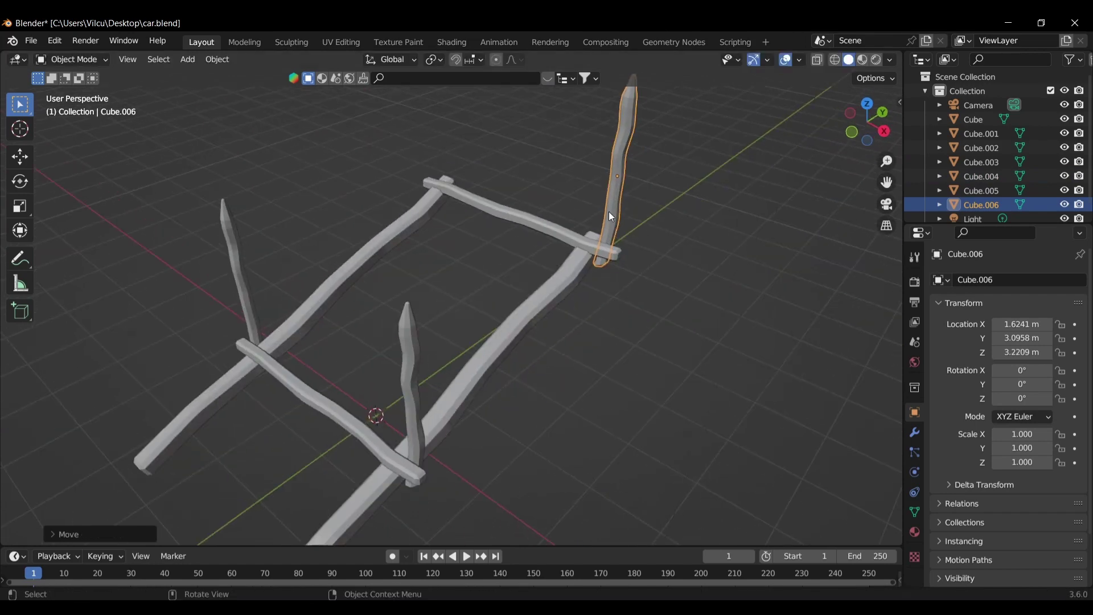
Duplicate a stake for the opposite rear corner and turn it about 82° around Z.
key("KP_7")
key("shift+d")
key("r")
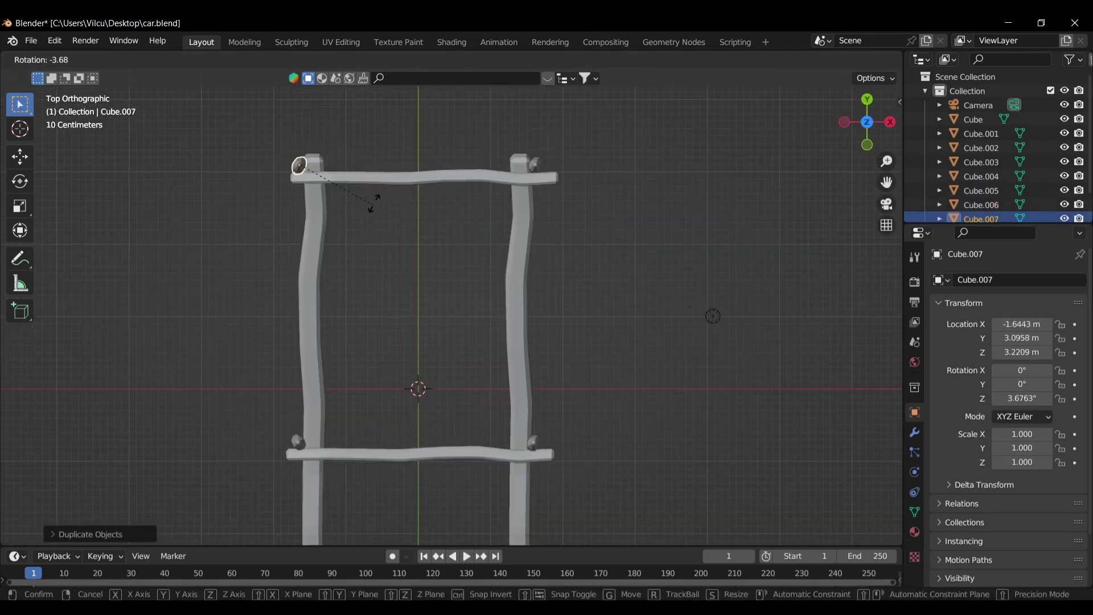
left_click(308, 145)
scroll(554, 356, "up", 3)
mouse_move(555, 355)
middle_mouse_down()
mouse_move(603, 224)
mouse_move(611, 234)
mouse_move(579, 234)
mouse_move(418, 204)
mouse_move(446, 190)
mouse_move(453, 248)
middle_mouse_up()
Add a cube, raise it, flatten it along Y and shrink it into a thin slab.
key("shift+a")
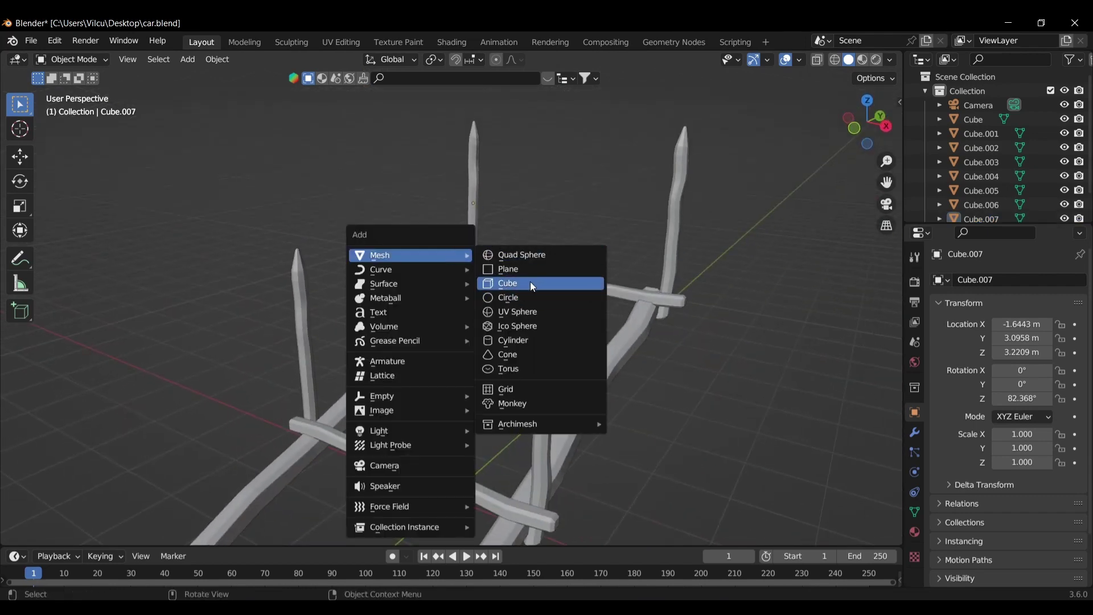
left_click(531, 281)
key("g")
key("z")
left_click(544, 256)
key("s")
key("y")
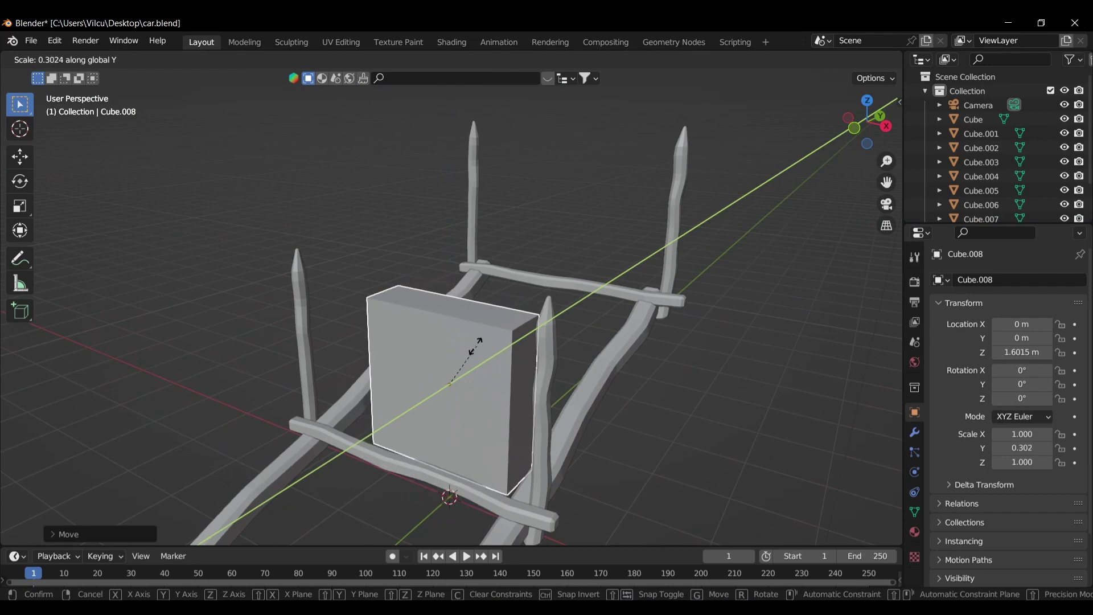
left_click(478, 347)
key("s")
left_click(471, 354)
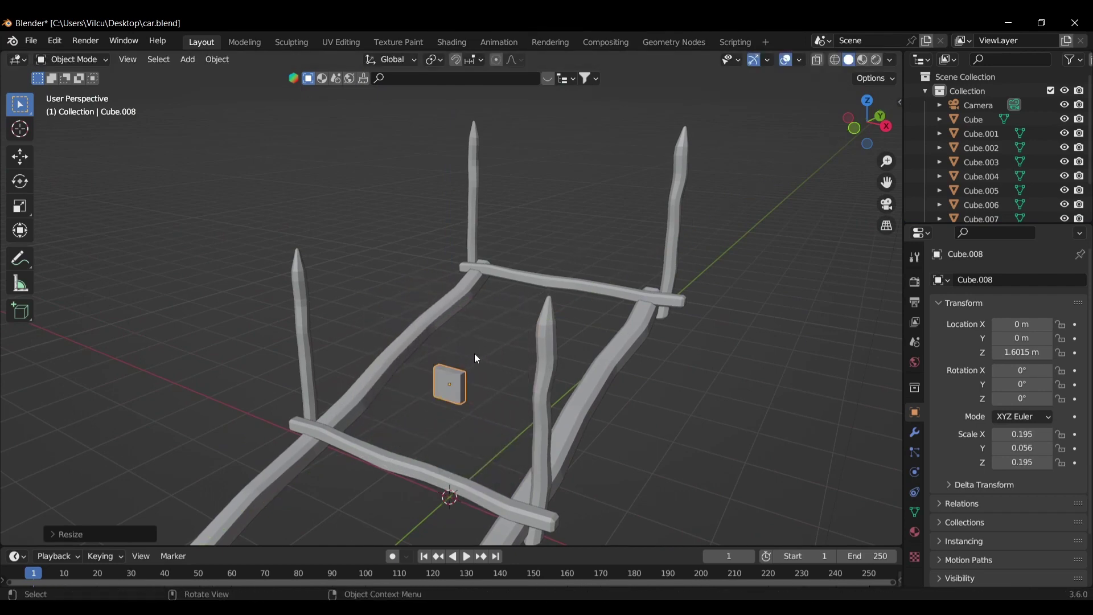
middle_click_drag(474, 353, 512, 265)
In Front view, centre the slab lower and stretch it along X into a long board.
key("KP_1")
key("g")
left_click(506, 283)
key("s")
key("x")
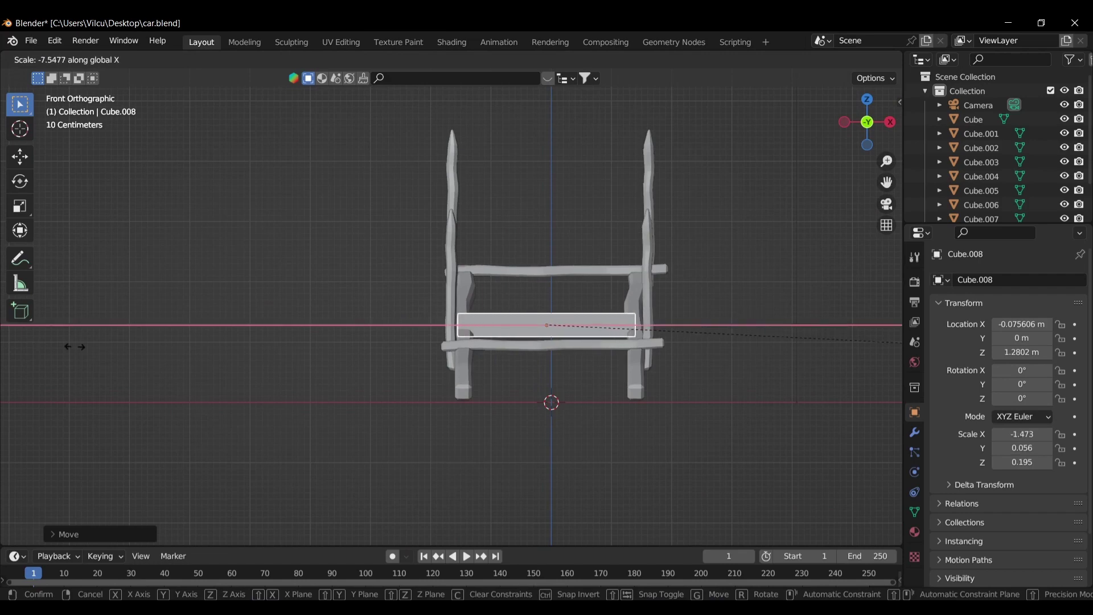
left_click(222, 372)
middle_click_drag(222, 372, 449, 344)
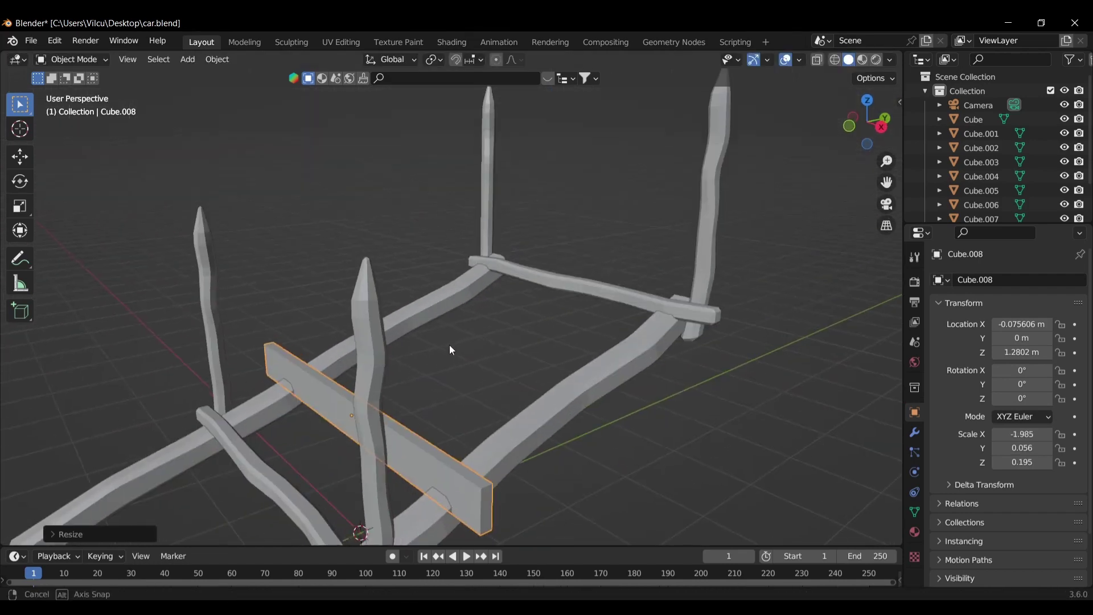
From the Right view, move the board to the front stakes and raise it slightly.
key("KP_3")
key("g")
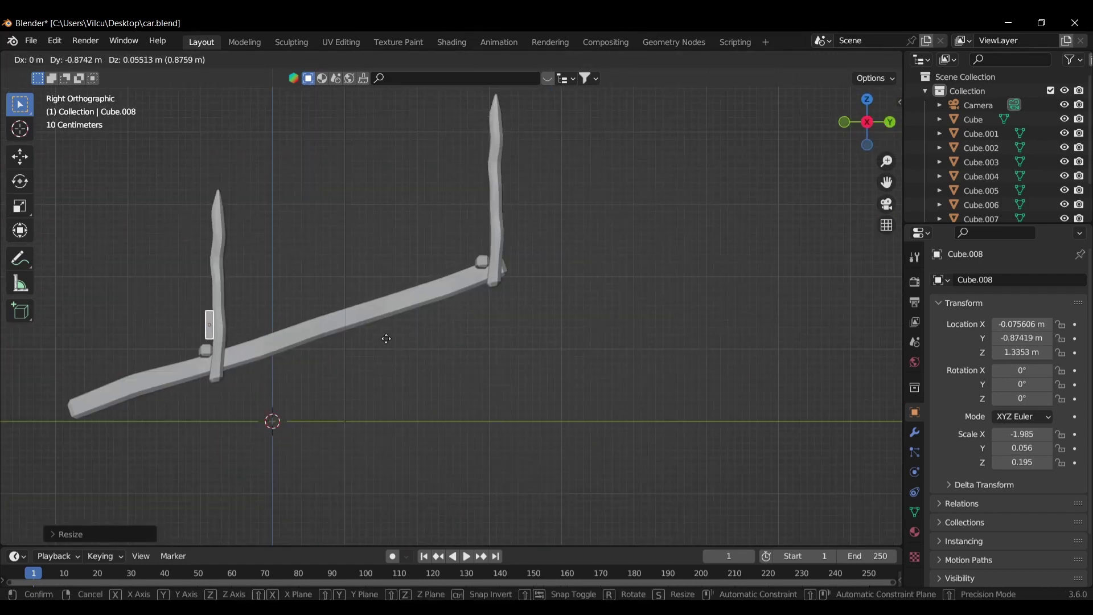
left_click(386, 344)
middle_click_drag(387, 344, 474, 334)
key("g")
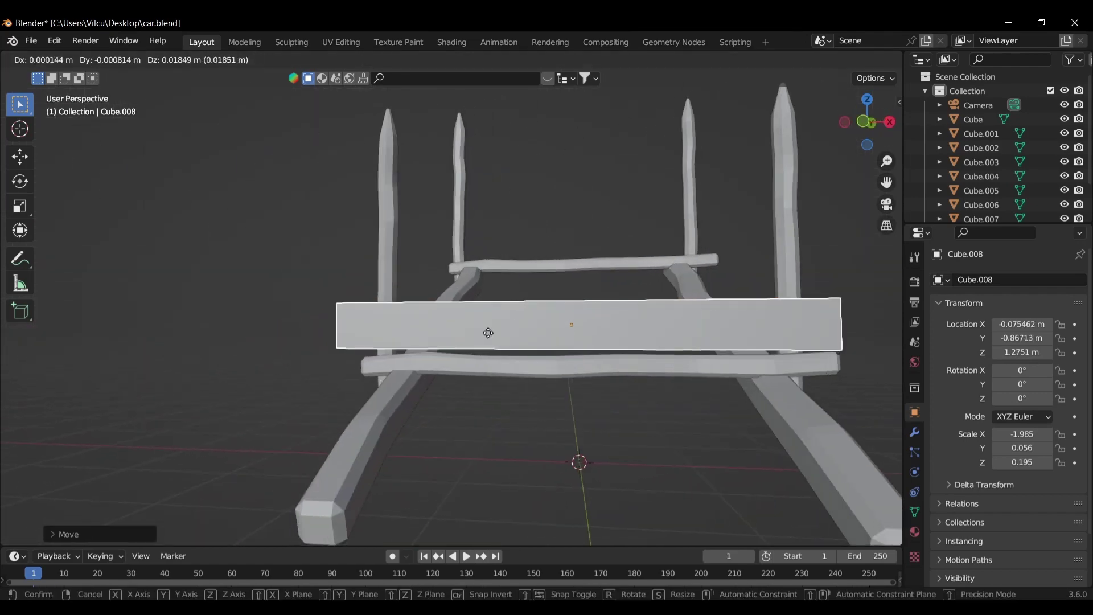
left_click(493, 327)
Apply the front board's scale and add about 16 loop cuts across it.
key("ctrl+a")
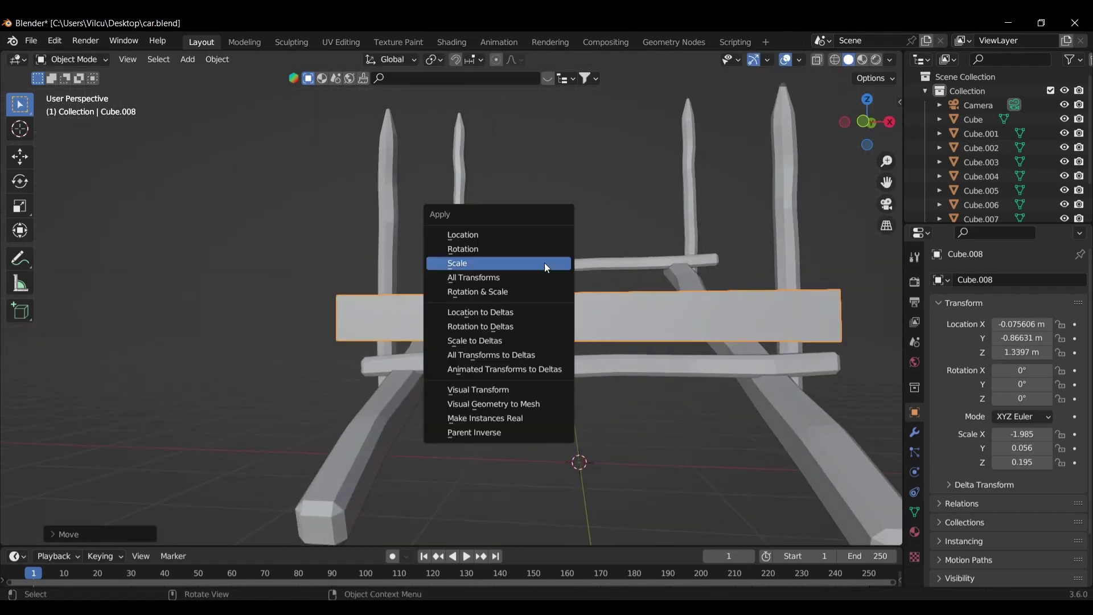
left_click(545, 262)
key("ctrl+Tab")
left_click(674, 266)
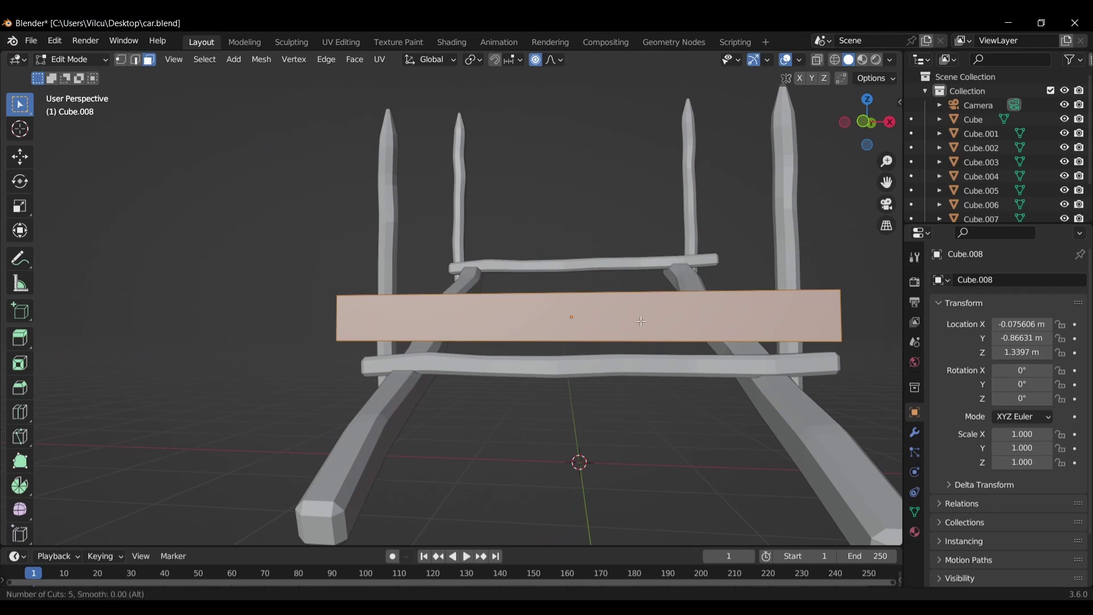
scroll(621, 326, "up", 6)
left_click(621, 326)
Push lower-edge vertices with proportional editing to make the bottom edge wavy.
middle_click_drag(597, 280, 583, 297)
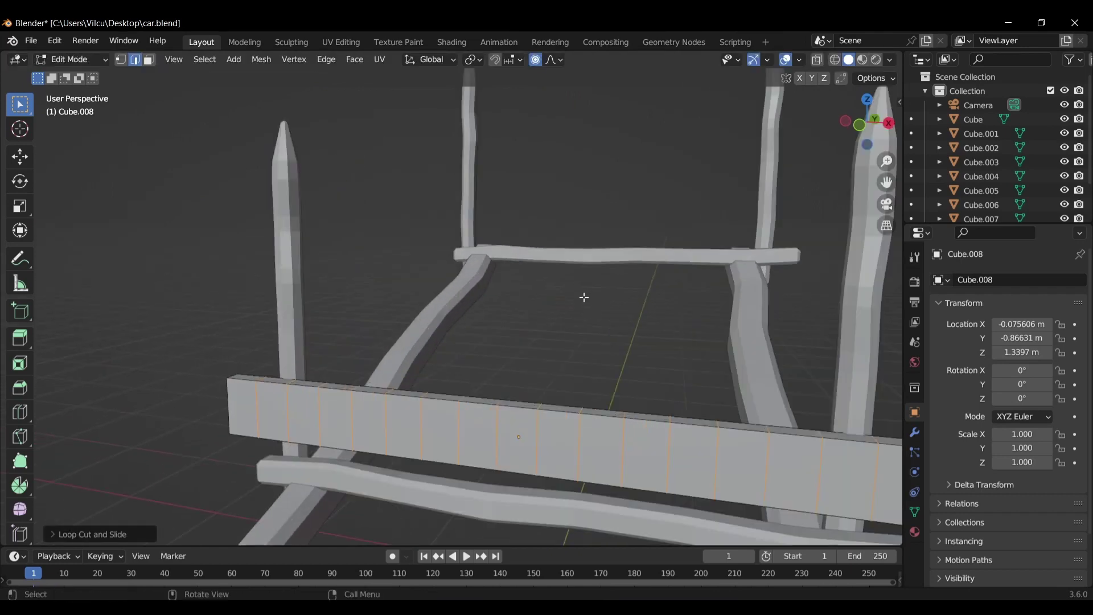
middle_click_drag(564, 334, 524, 302)
key("Tab")
left_click(438, 307)
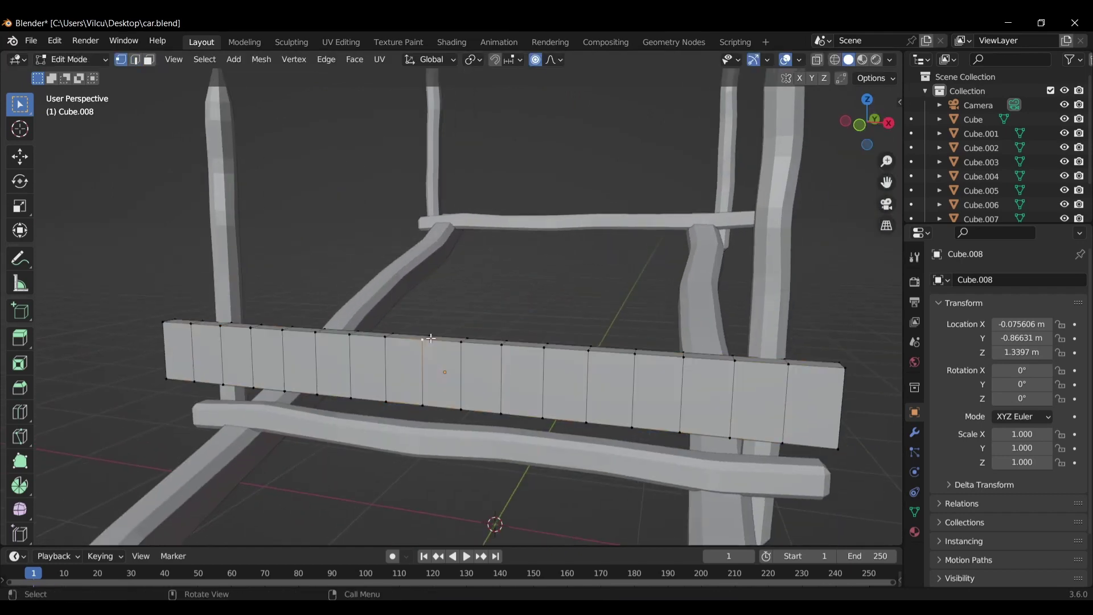
key("g")
left_click(364, 365)
key("g")
left_click(282, 341)
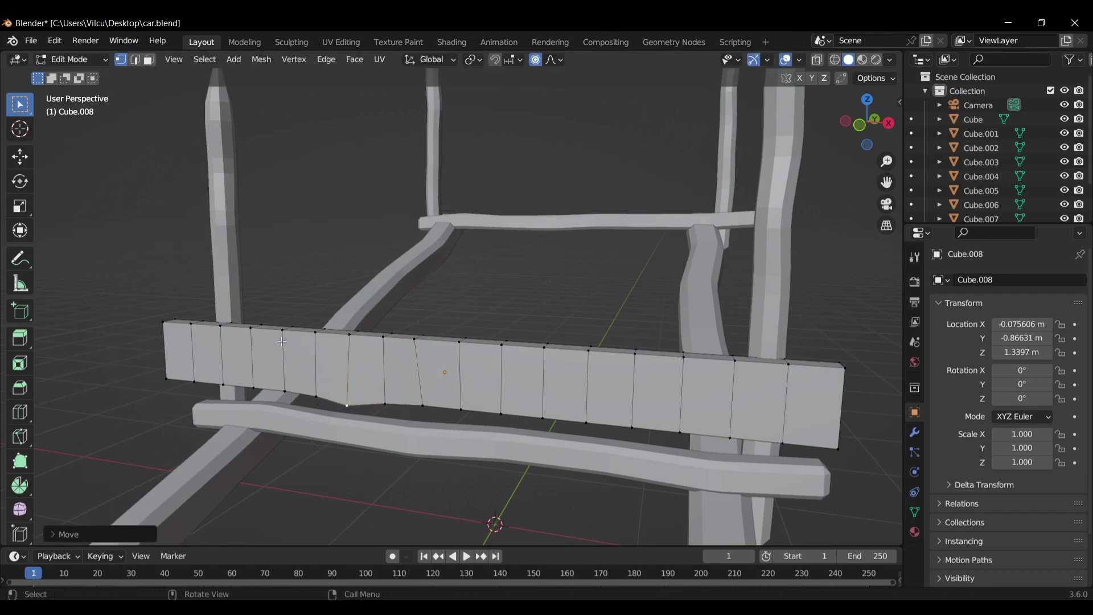
key("g")
left_click(279, 333)
Dent the top edge and bend the board's right side by moving individual vertices.
left_click(211, 390)
key("g")
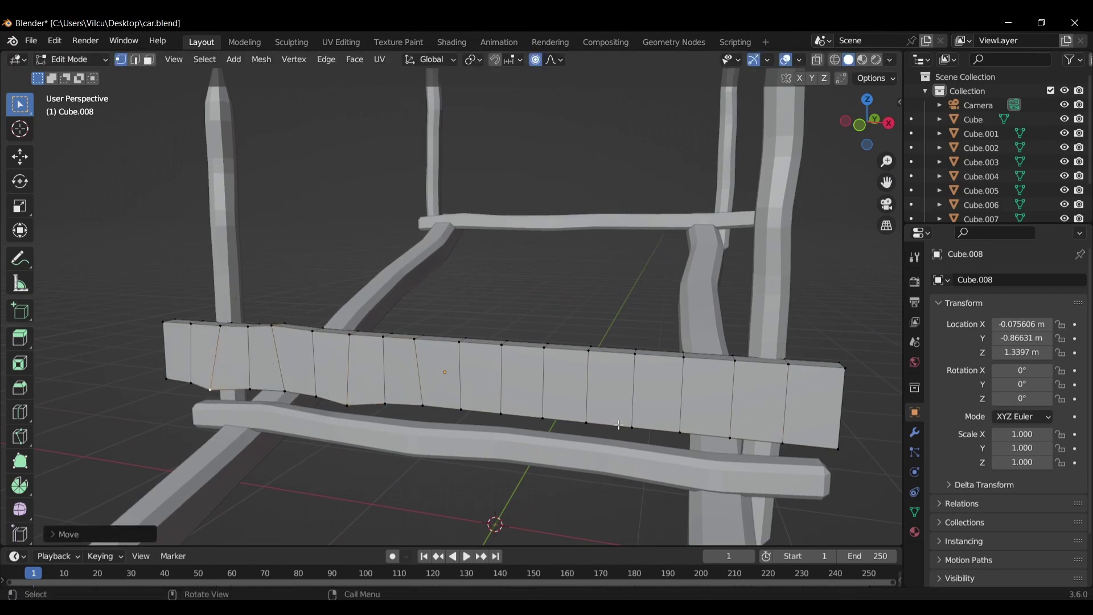
left_click(630, 426)
key("g")
left_click(587, 348)
key("g")
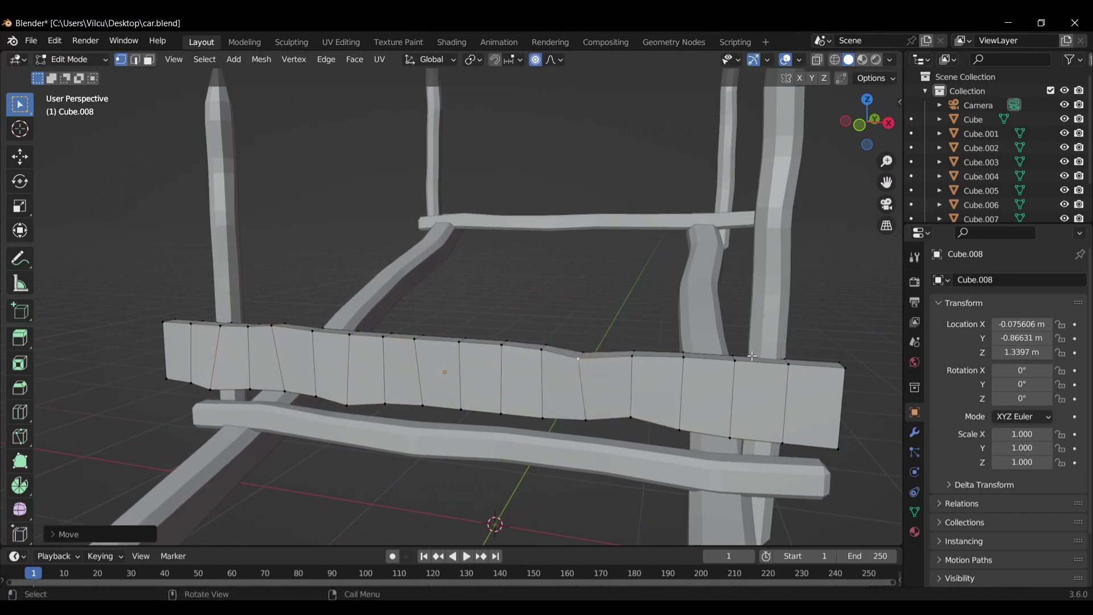
left_click(735, 360)
key("g")
left_click(683, 348)
key("g")
left_click(686, 350)
From an end-on view, dip the top edge and shift bottom vertices for extra unevenness.
mouse_move(686, 351)
middle_mouse_down()
mouse_move(576, 323)
mouse_move(412, 310)
middle_mouse_up()
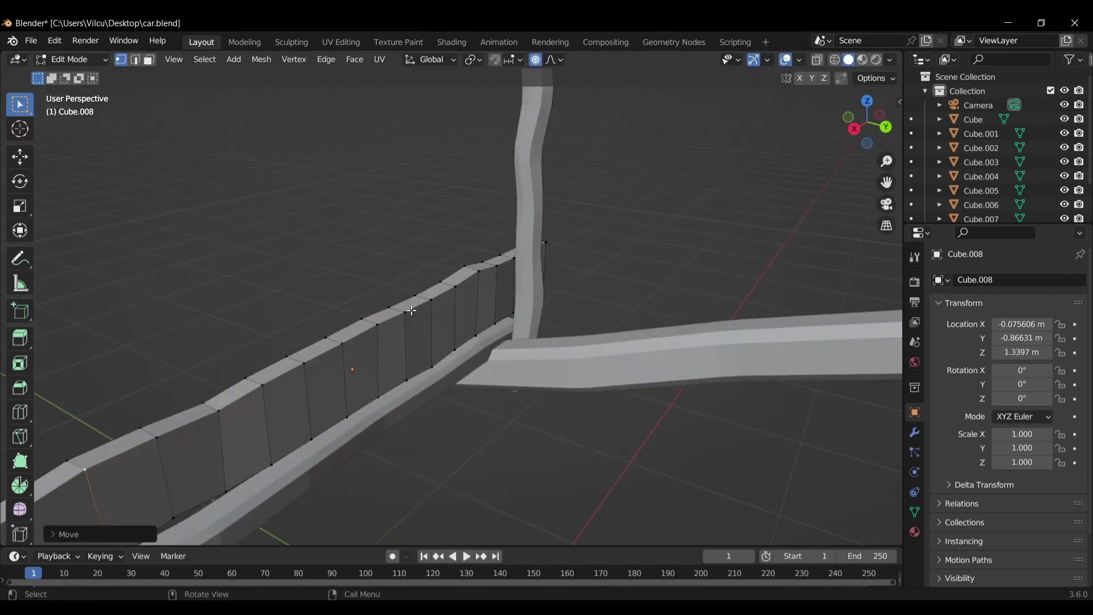
left_click(406, 314)
key("g")
left_click(347, 418)
key("g")
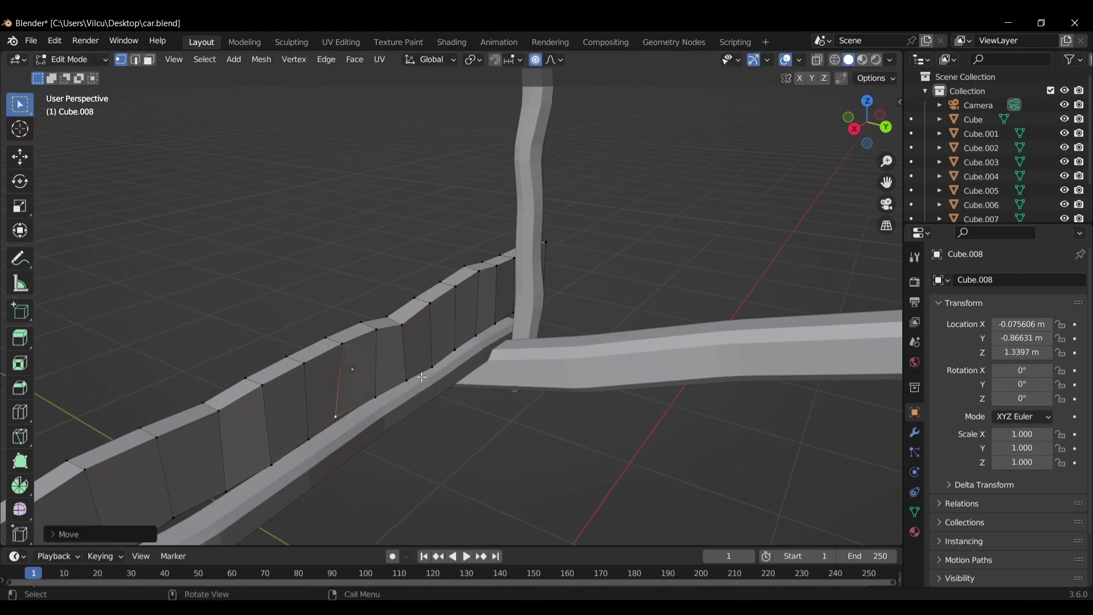
key("g")
left_click(458, 348)
middle_click_drag(459, 349, 527, 217)
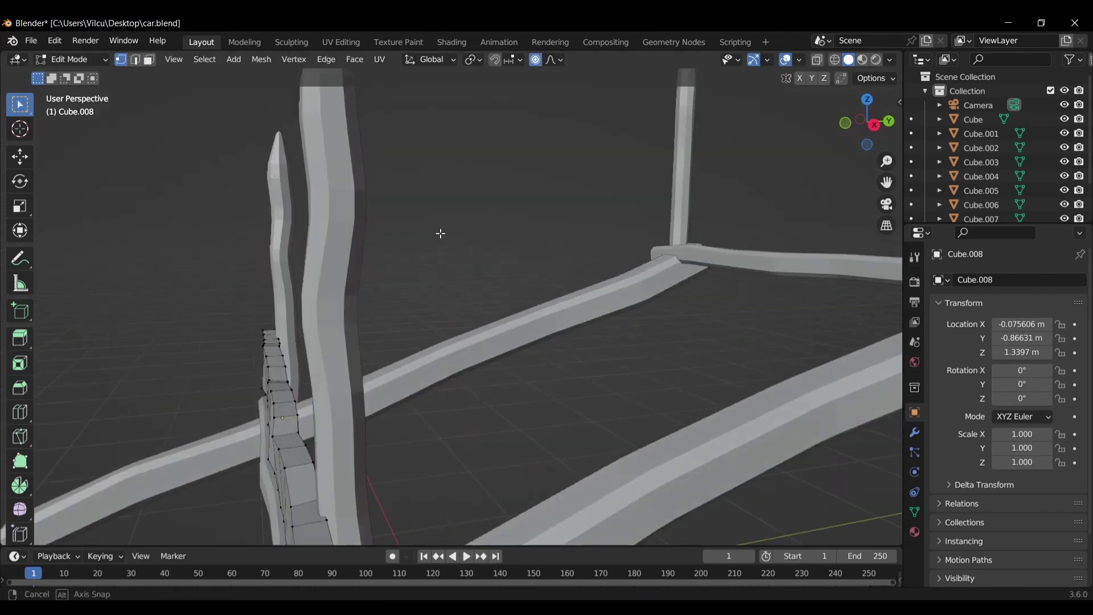
Select all of the board's faces and give its edges a soft bevel.
key("ctrl+Tab")
left_click(526, 162)
mouse_move(456, 252)
middle_mouse_down()
mouse_move(490, 387)
mouse_move(538, 407)
middle_mouse_up()
key("Tab")
key("3")
key("a")
scroll(442, 407, "up", 3)
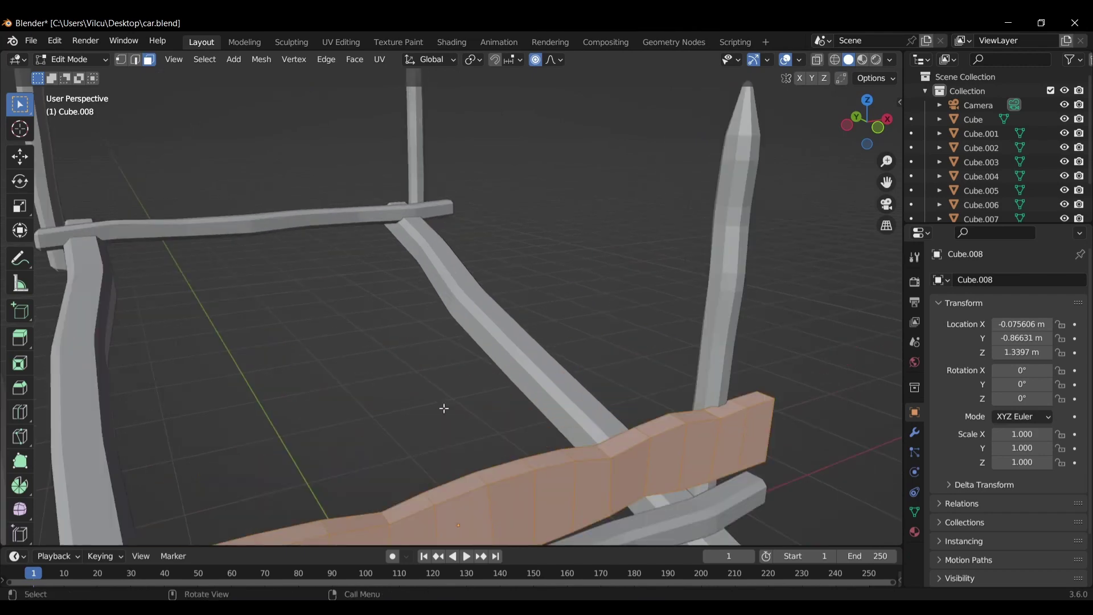
scroll(576, 271, "up", 2)
key("ctrl+b")
left_click(596, 281)
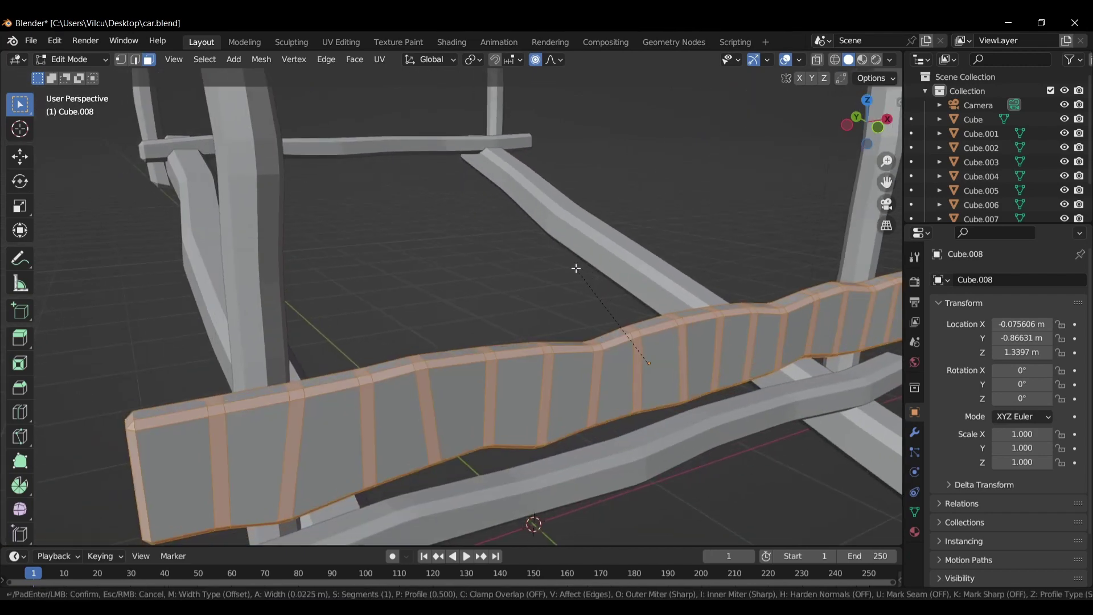
key("alt+a")
key("ctrl+Tab")
Duplicate the wavy front board and move the copy straight up.
left_click(534, 223)
scroll(486, 249, "down", 5)
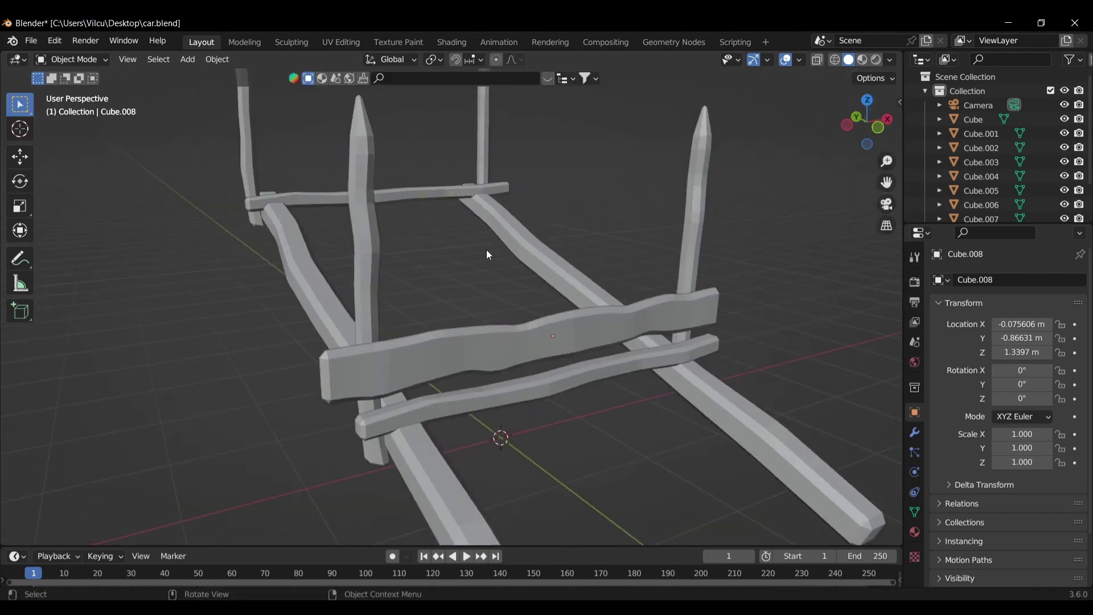
mouse_move(486, 249)
middle_mouse_down()
mouse_move(612, 258)
mouse_move(593, 263)
middle_mouse_up()
scroll(515, 355, "up", 4)
left_click(513, 350)
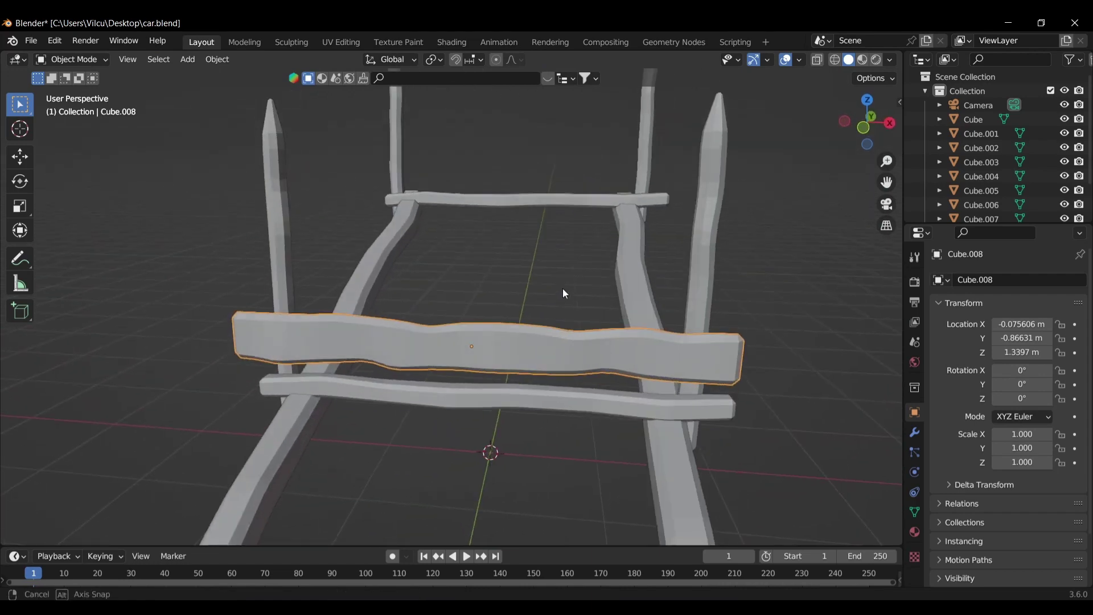
key("shift+d")
key("z")
left_click(561, 234)
Flip the copy around the Y axis, scale it to 0.874 and reposition it.
key("r")
key("x")
key("y")
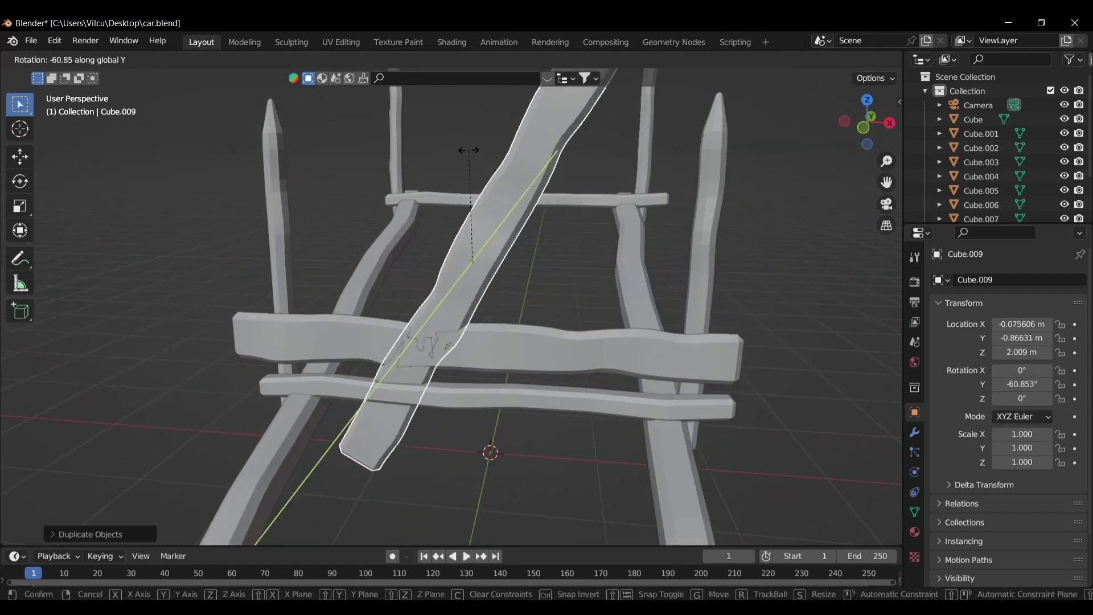
left_click(279, 355)
key("s")
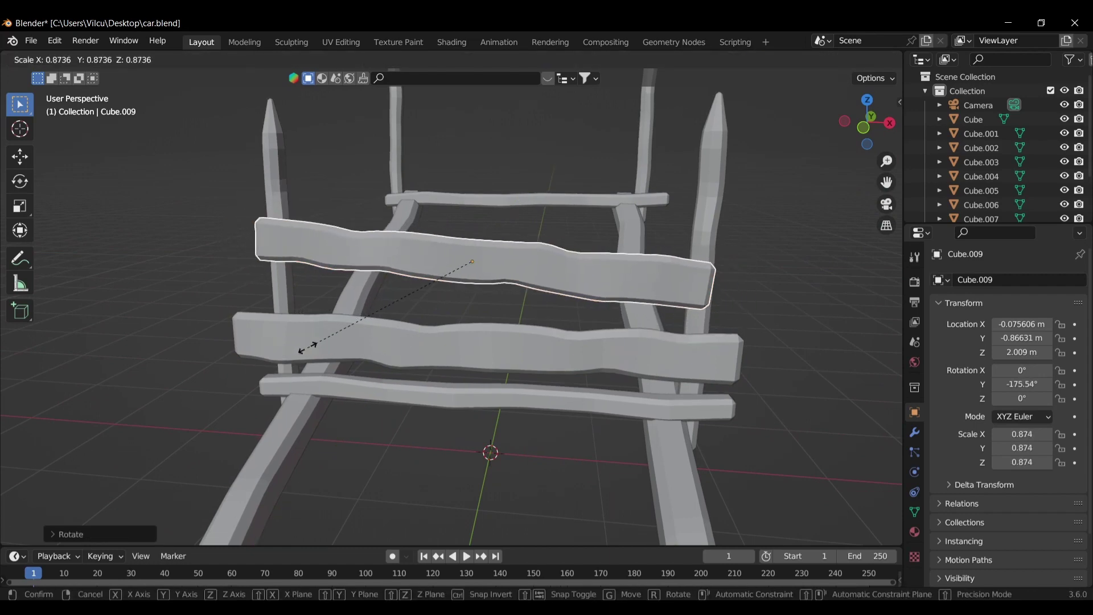
left_click(302, 365)
key("g")
left_click(317, 364)
In right side view, move the copy flush against the front stakes.
key("KP_3")
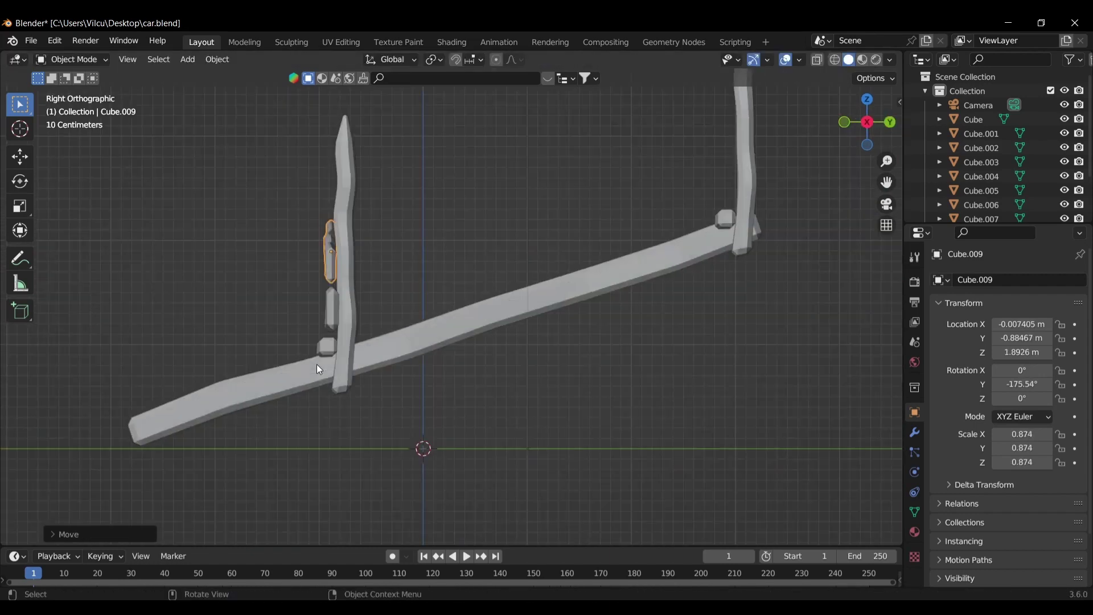
key("g")
left_click(408, 228)
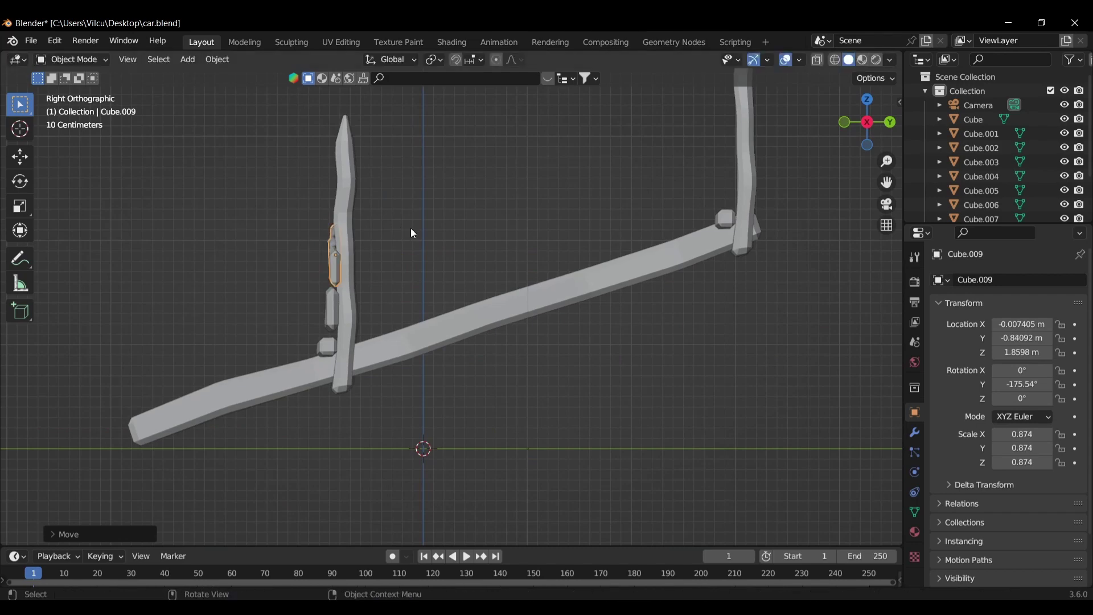
mouse_move(411, 228)
middle_mouse_down()
mouse_move(709, 271)
mouse_move(429, 278)
middle_mouse_up()
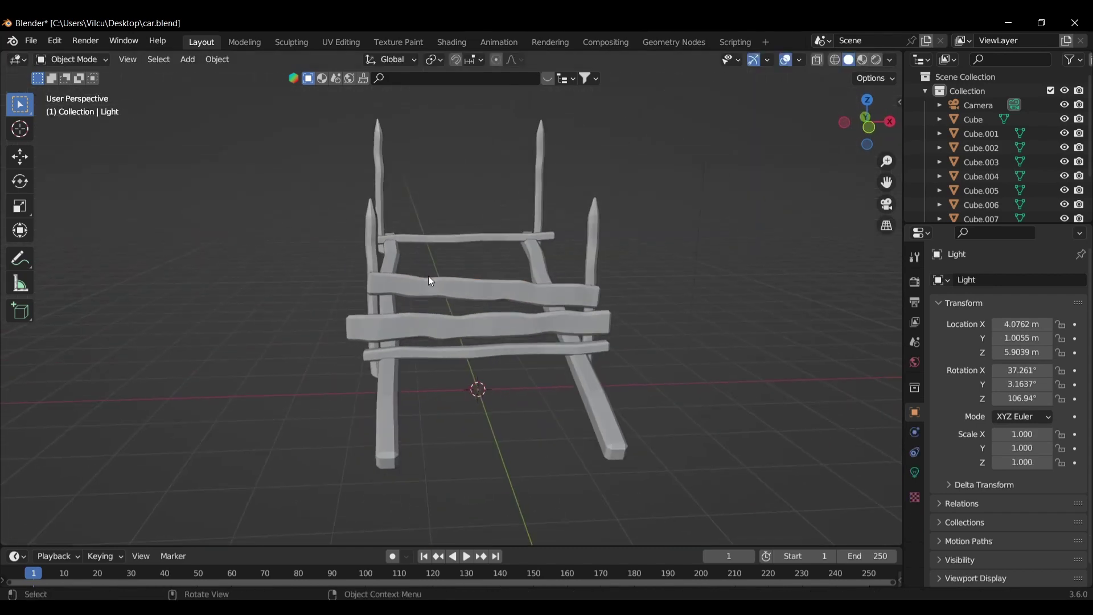
Stretch the wavy board slightly wider along the X axis.
key("g")
key("y")
key("x")
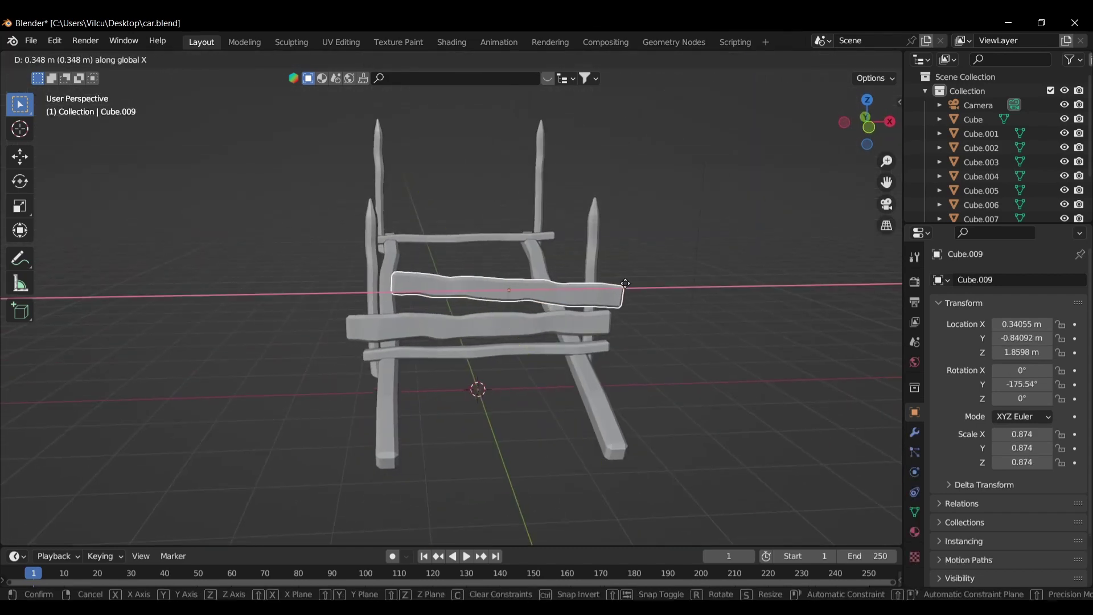
key("z")
key("x")
key("x")
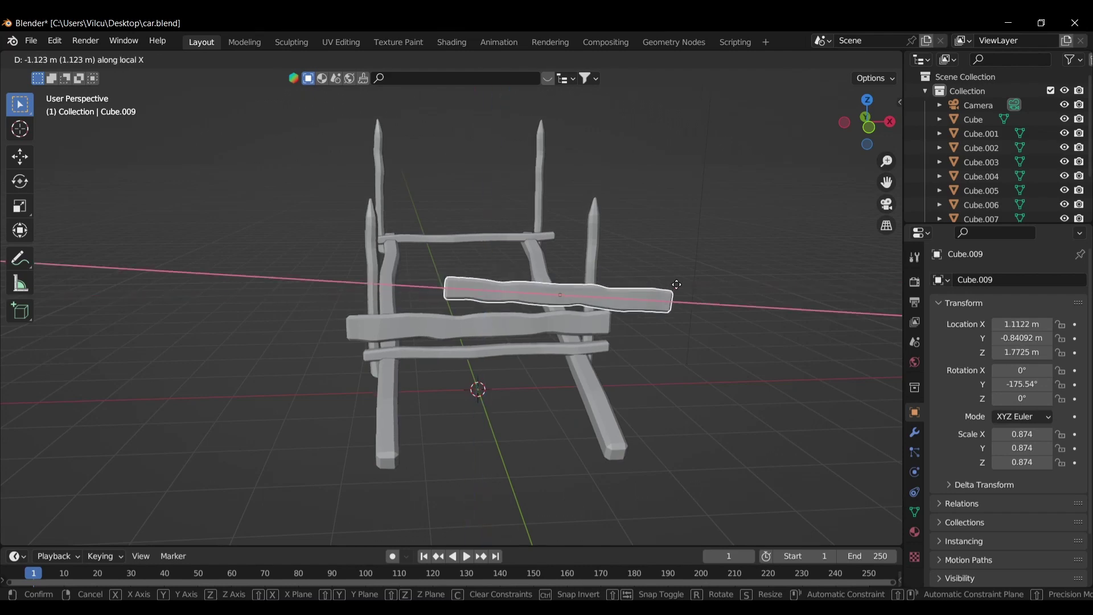
key("Escape")
key("s")
key("x")
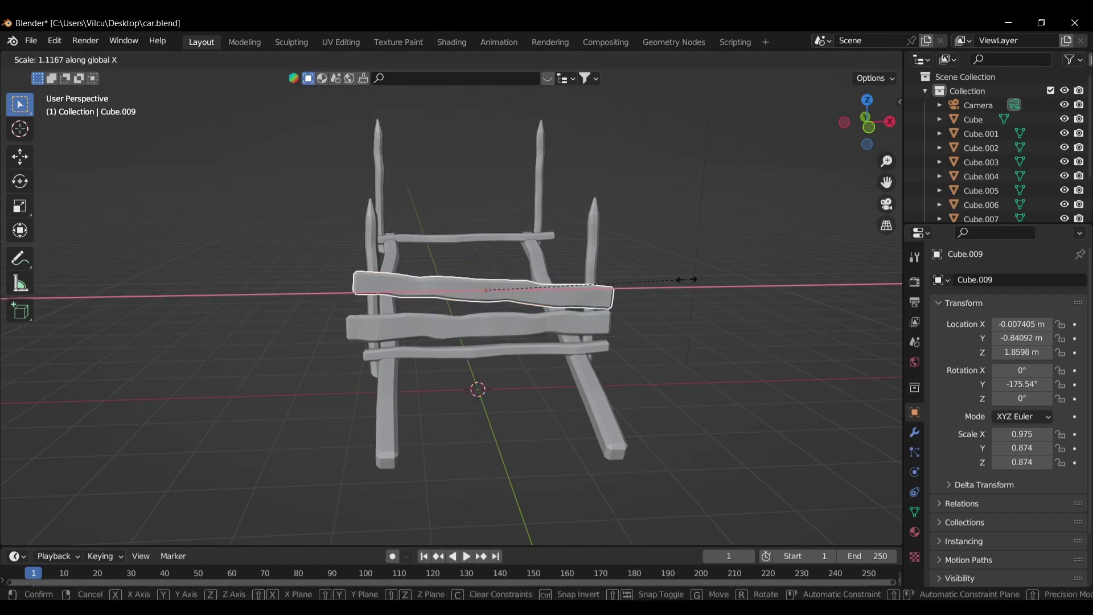
left_click(683, 279)
In Front view, settle the board above the other front boards.
scroll(674, 286, "up", 3)
key("KP_1")
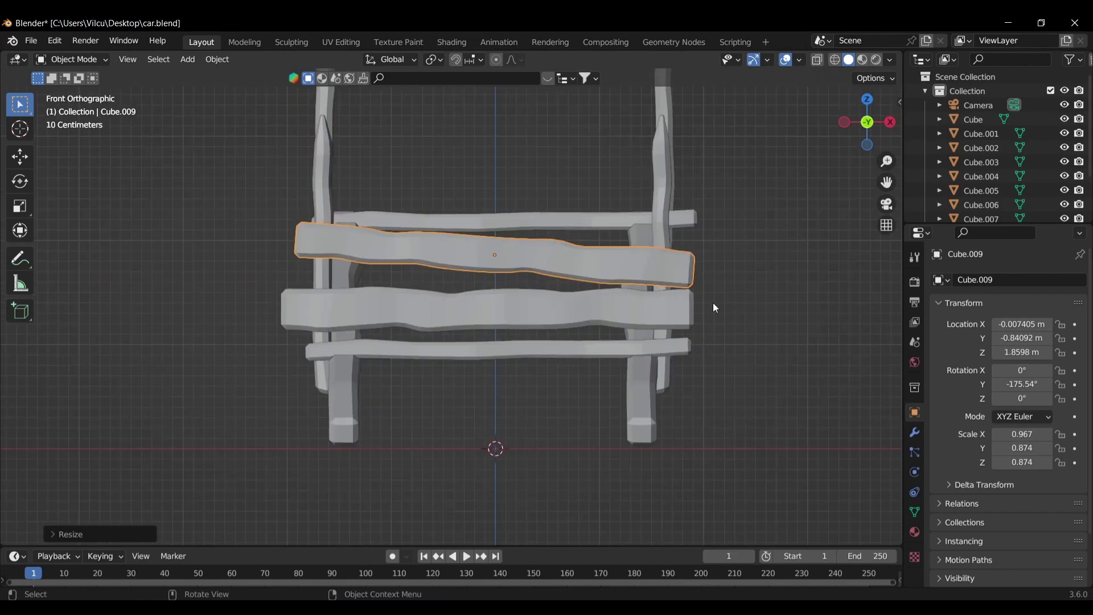
key("g")
left_click(705, 303)
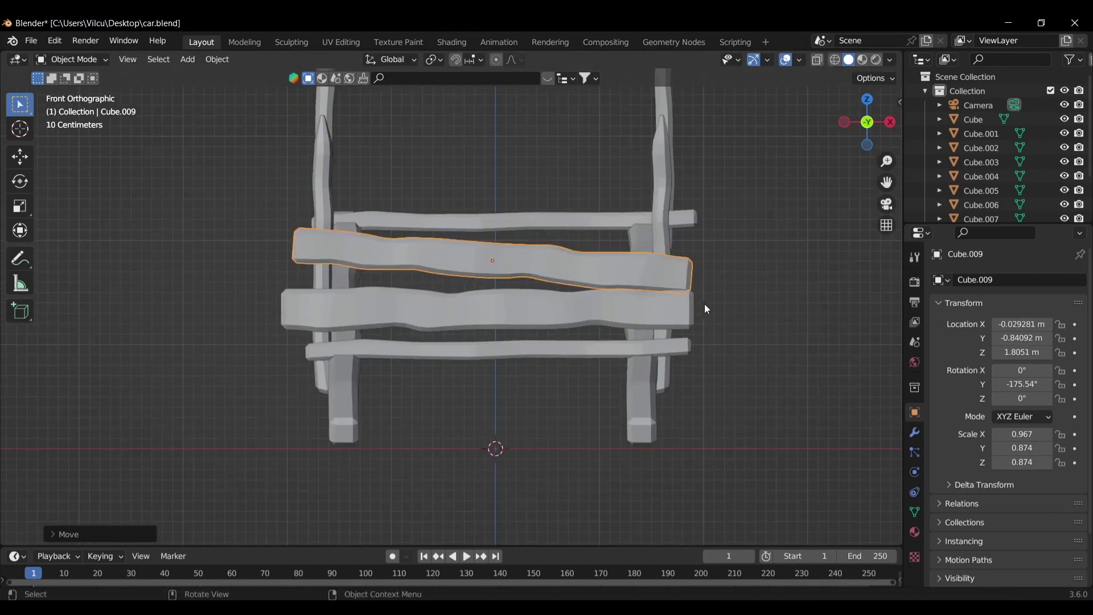
key("g")
left_click(744, 247)
mouse_move(746, 252)
middle_mouse_down()
mouse_move(694, 292)
mouse_move(621, 286)
mouse_move(466, 384)
middle_mouse_up()
left_click(465, 384)
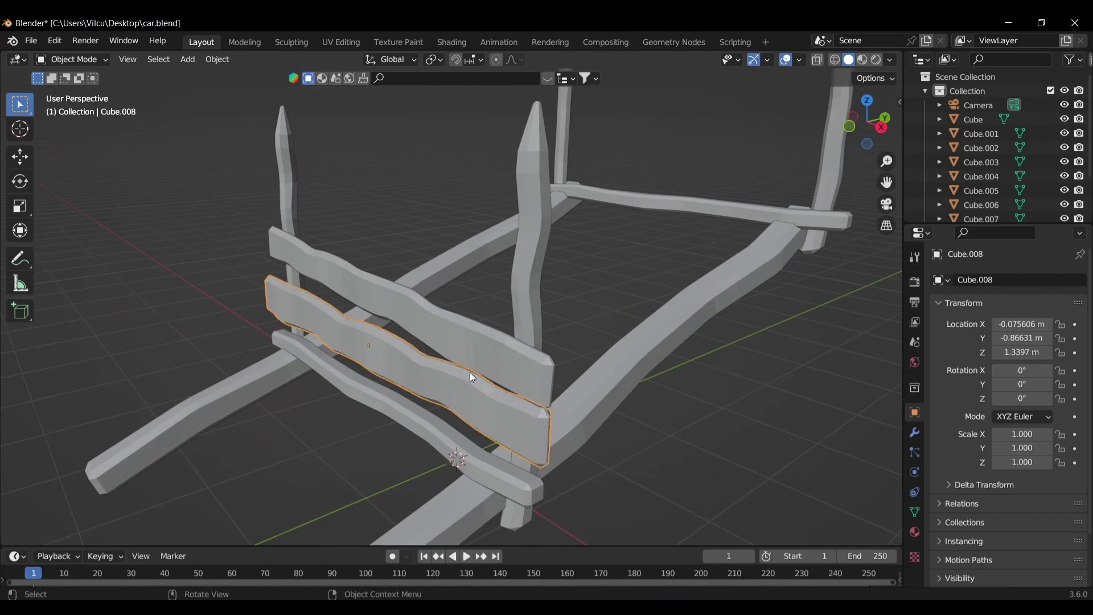
left_click(456, 346)
Duplicate the wavy board to the back of the cart and raise it between the rear stakes.
key("KP_7")
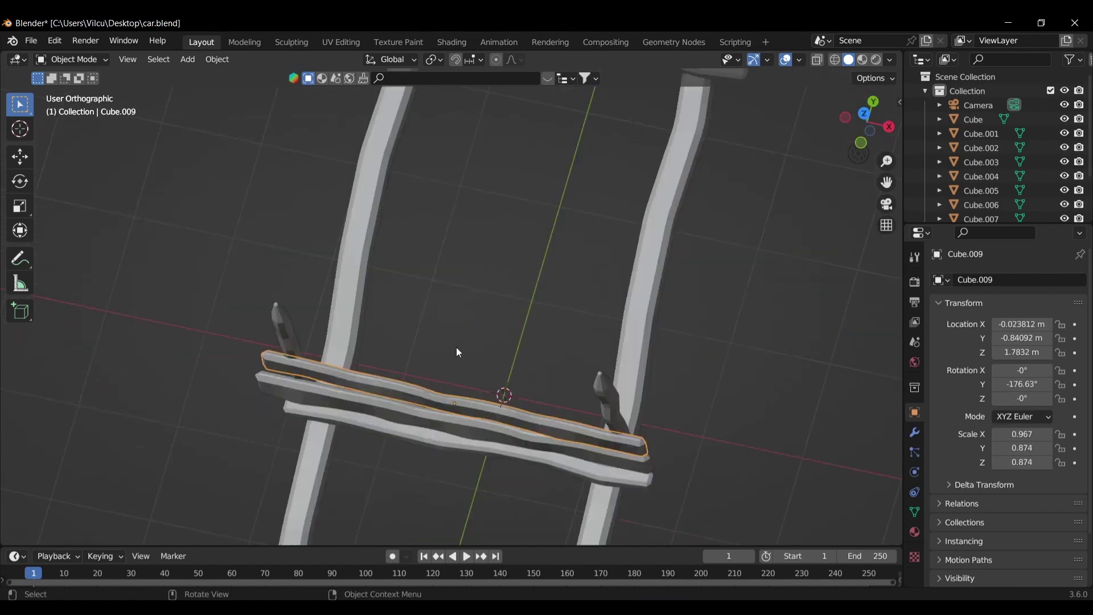
key("shift+d")
left_click(547, 154)
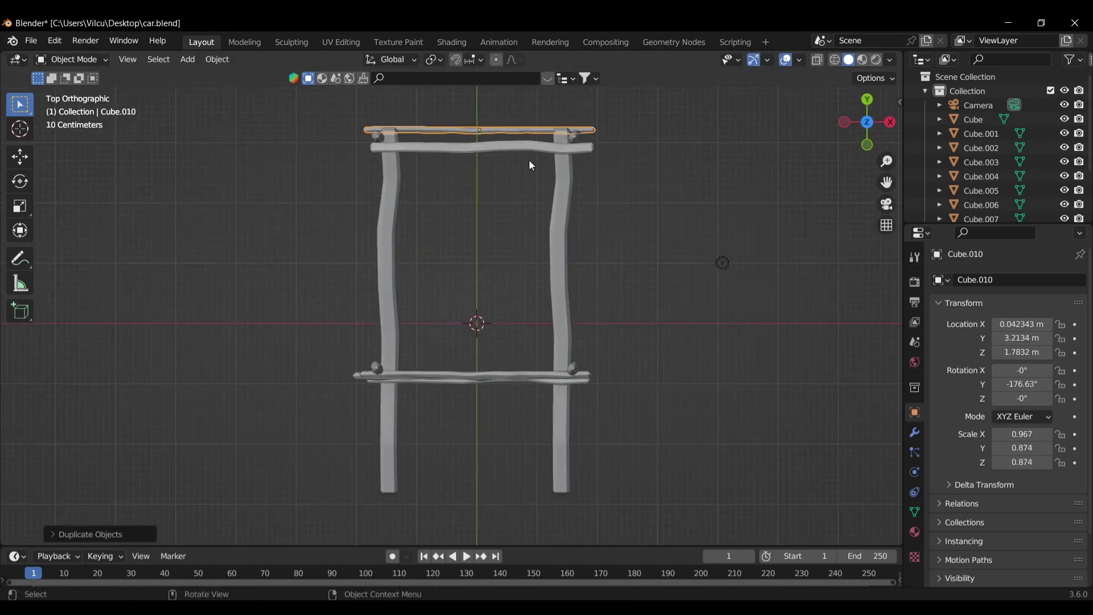
middle_click_drag(528, 159, 337, 234)
key("g")
key("z")
left_click(339, 175)
mouse_move(339, 176)
middle_mouse_down()
mouse_move(238, 231)
mouse_move(224, 228)
mouse_move(377, 251)
mouse_move(321, 243)
mouse_move(375, 264)
mouse_move(537, 264)
middle_mouse_up()
scroll(376, 265, "up", 4)
key("g")
key("z")
left_click(374, 252)
In back view, add a second board above it, moved up and slightly tilted.
key("KP_1")
key("ctrl+KP_1")
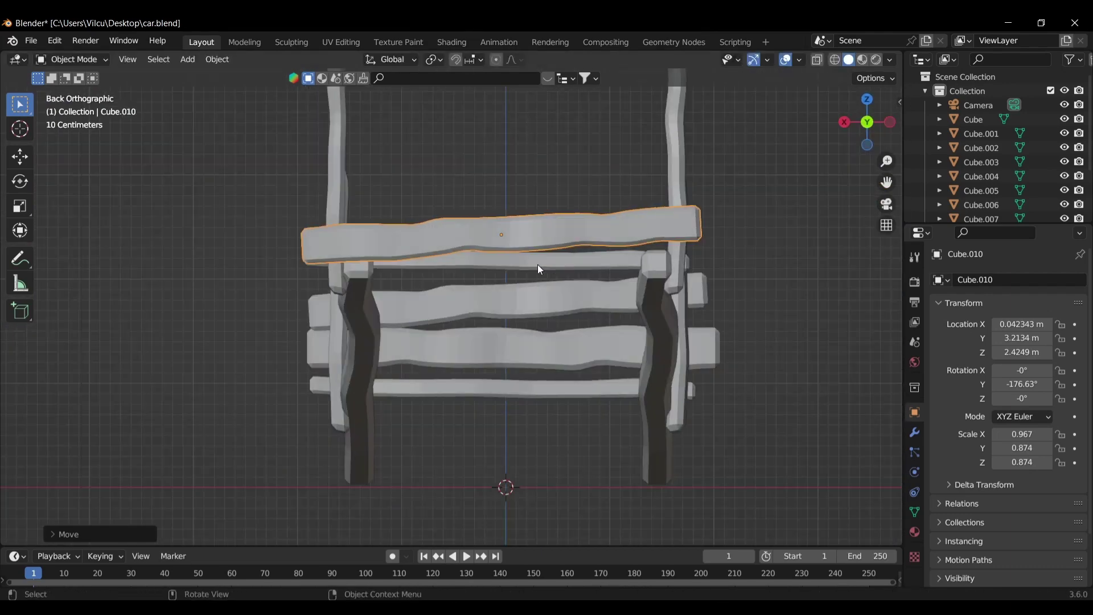
scroll(537, 264, "down", 1)
key("shift+d")
key("z")
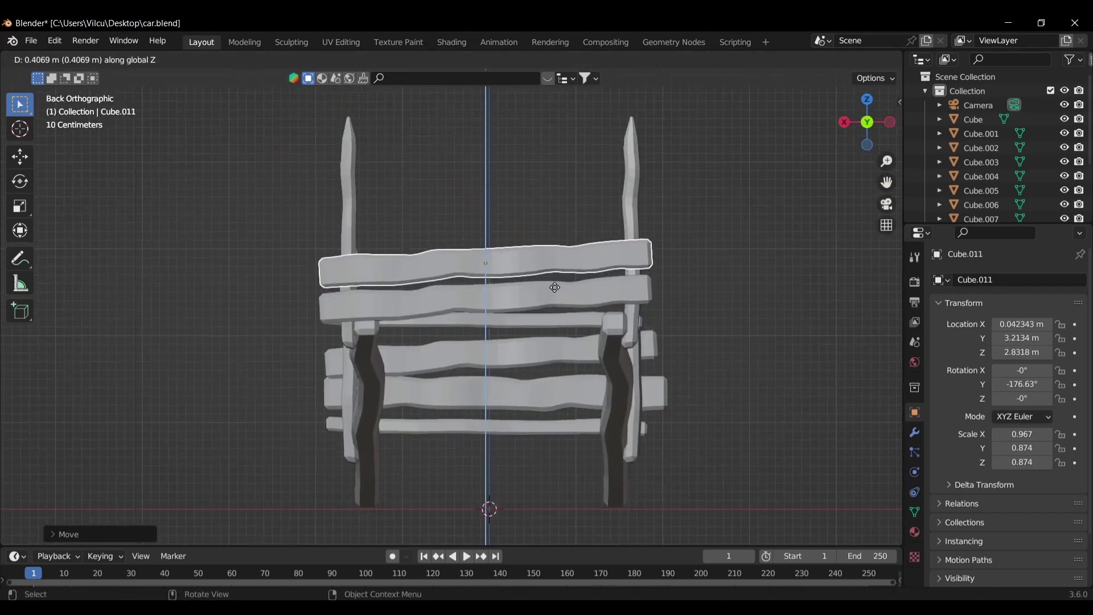
left_click(652, 197)
key("r")
left_click(669, 211)
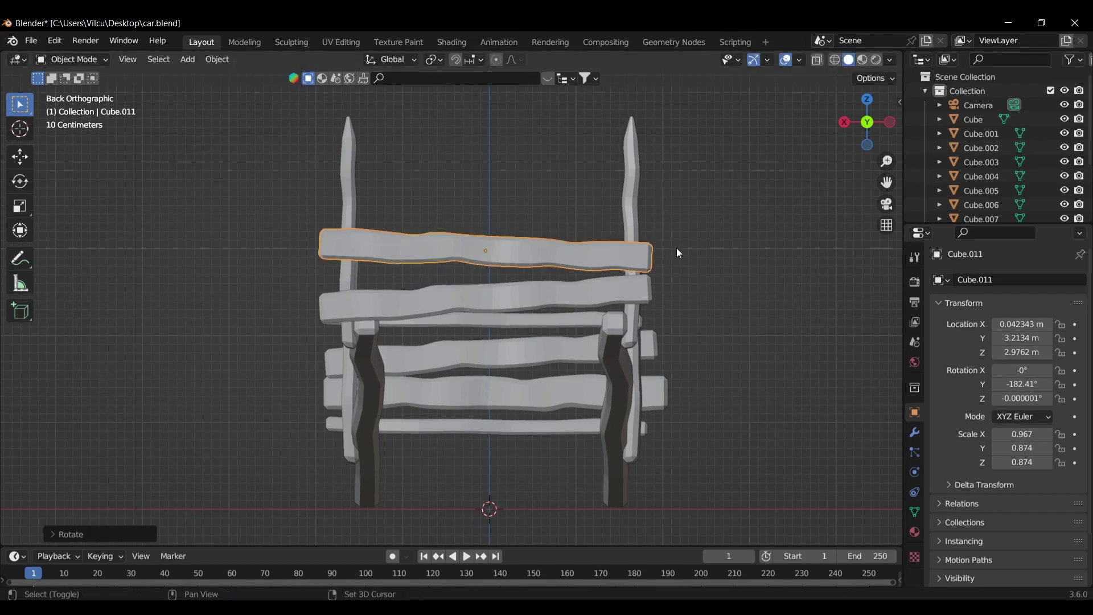
Stack a third slightly tilted board on top of the back boards.
key("shift+d")
key("z")
left_click(678, 191)
key("r")
left_click(677, 162)
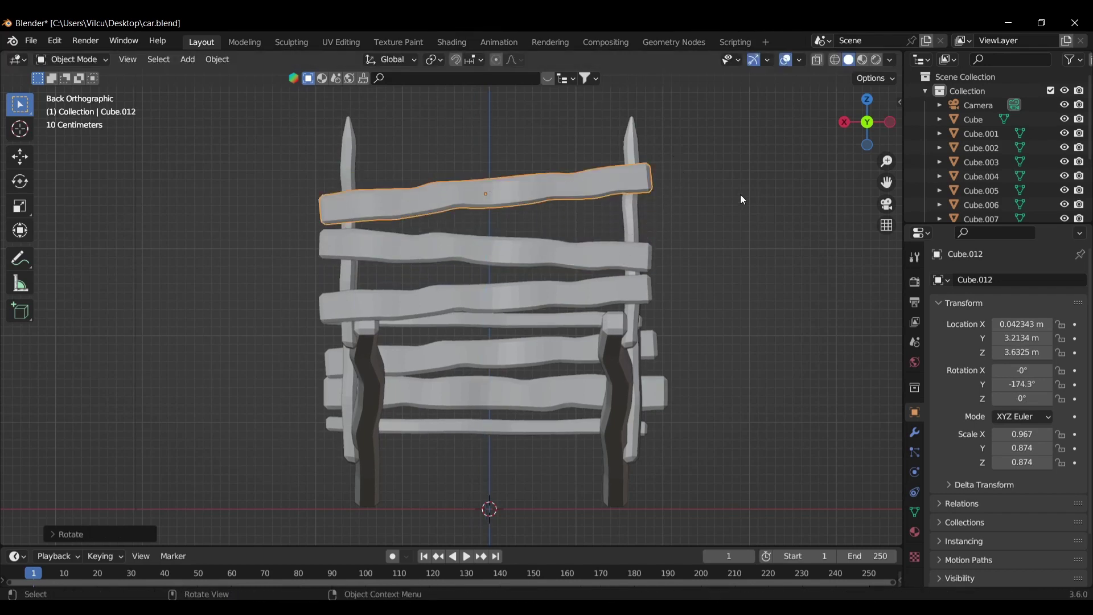
mouse_move(741, 194)
middle_mouse_down()
mouse_move(627, 230)
mouse_move(836, 244)
mouse_move(608, 320)
mouse_move(675, 313)
mouse_move(648, 327)
mouse_move(541, 332)
middle_mouse_up()
scroll(385, 393, "up", 3)
Copy a front stake to the middle of the right rail, enlarged and twisted.
left_click(376, 392)
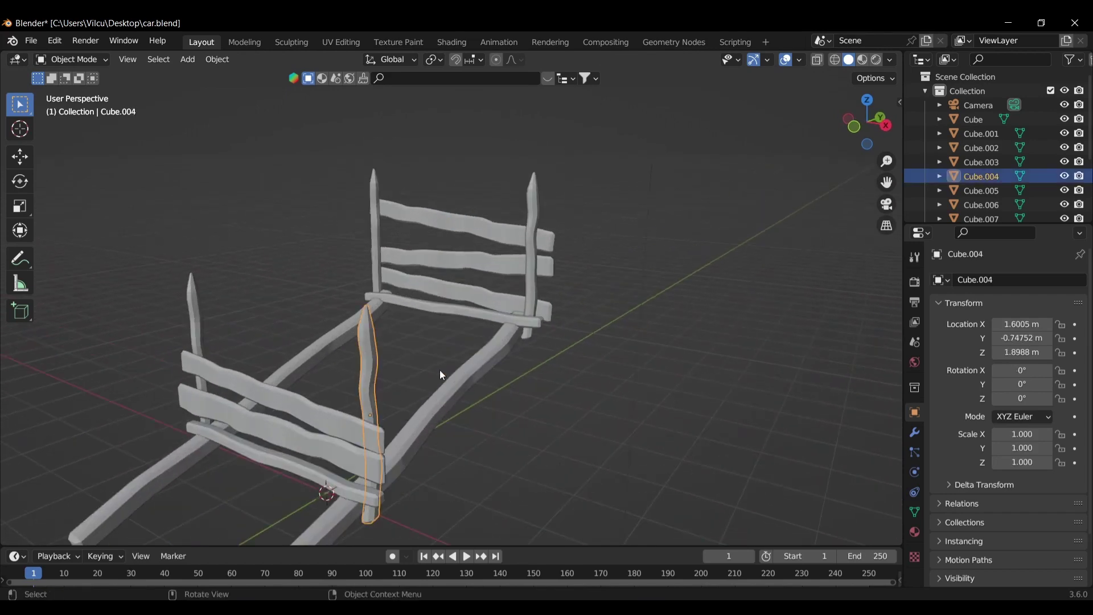
key("KP_7")
key("g")
left_click(578, 463)
key("s")
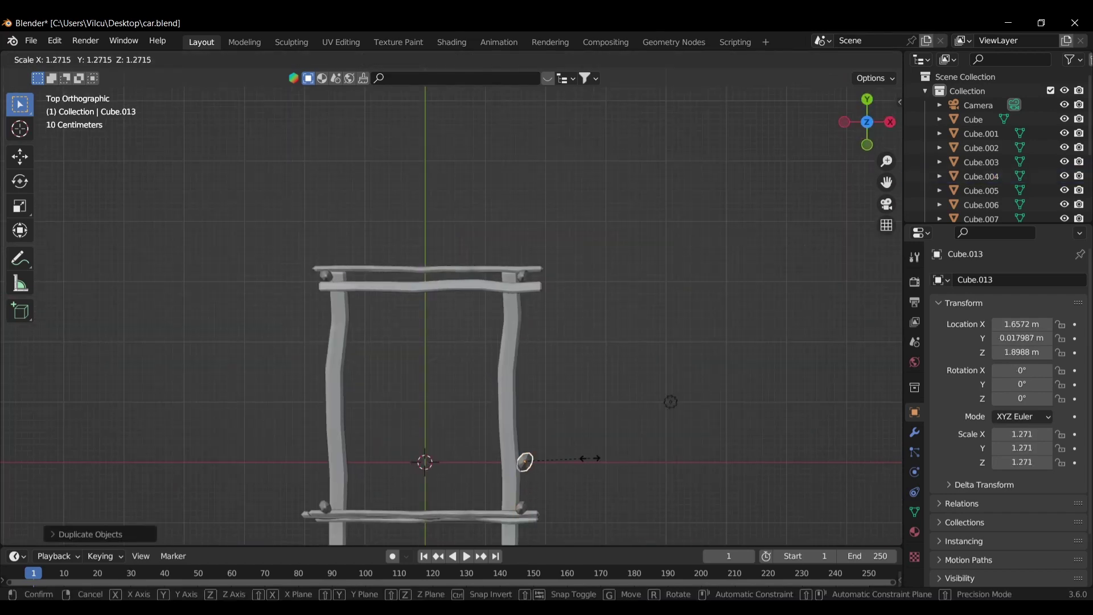
left_click(628, 466)
left_click(588, 437)
mouse_move(588, 437)
middle_mouse_down()
mouse_move(486, 367)
mouse_move(533, 319)
mouse_move(520, 329)
middle_mouse_up()
Scale the middle stake uniformly to 1.227 and nudge it beside the rail.
key("s")
key("z")
key("Escape")
key("s")
left_click(521, 329)
key("KP_7")
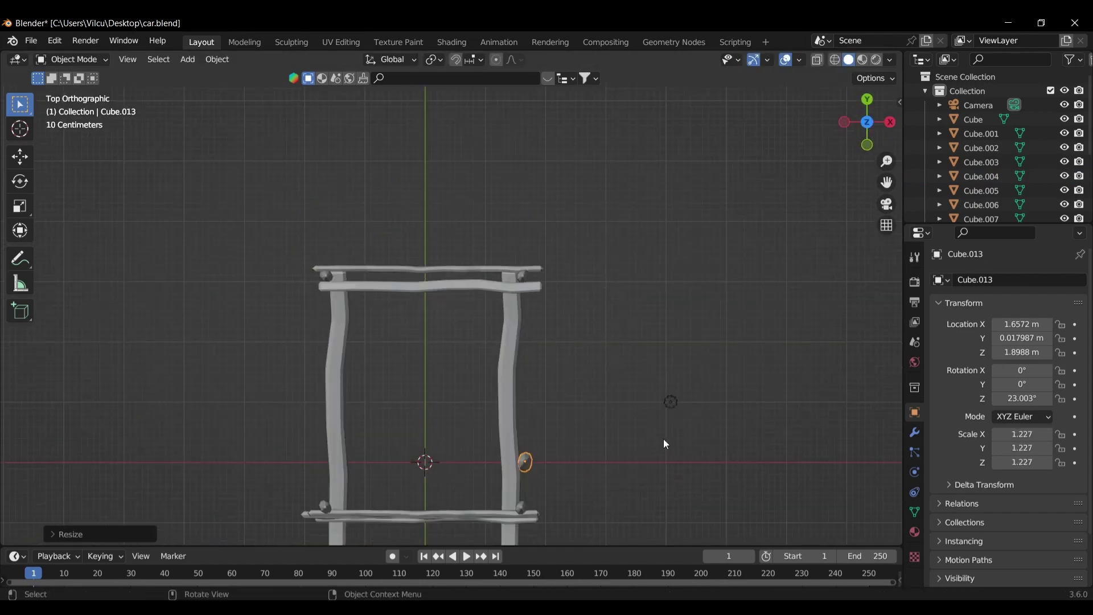
key("f")
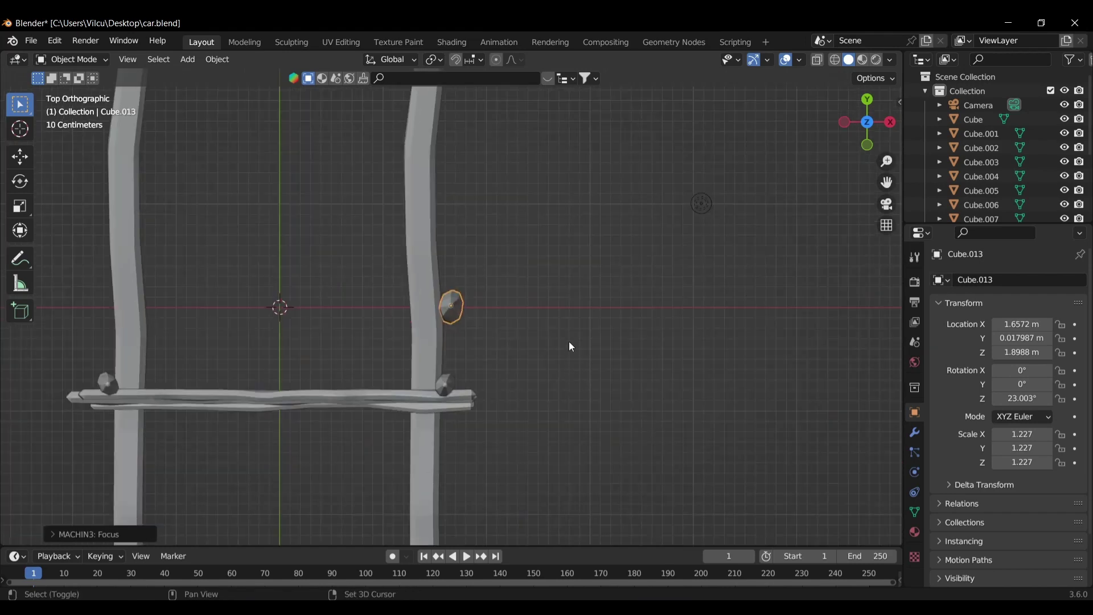
middle_click_drag(568, 341, 643, 405, "shift")
key("g")
left_click(635, 385)
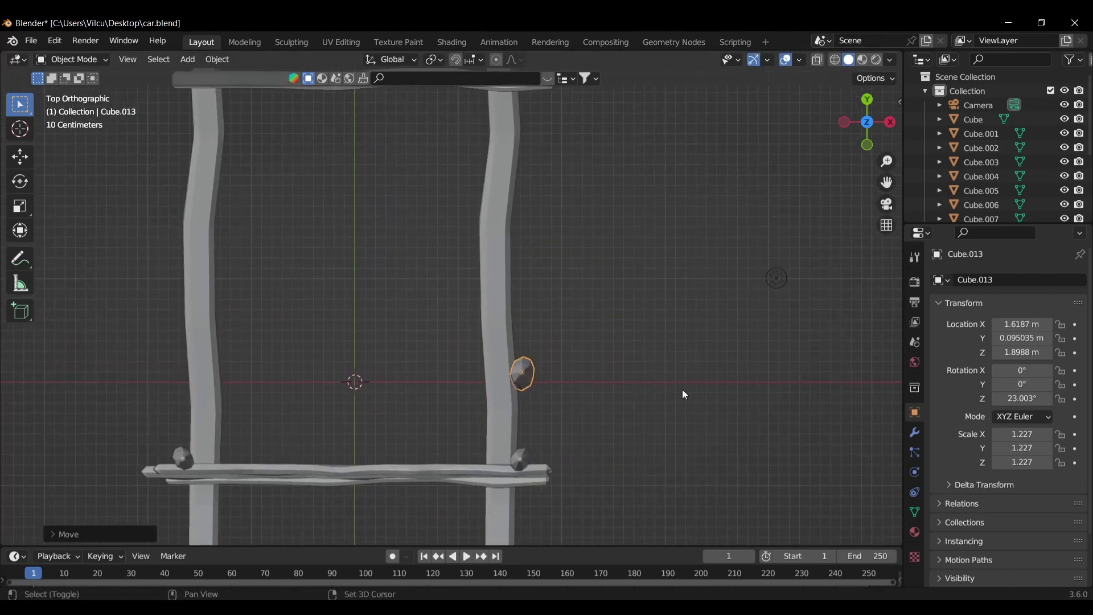
Place a twisted copy of the stake midway along the left rail.
key("r")
left_click(291, 322)
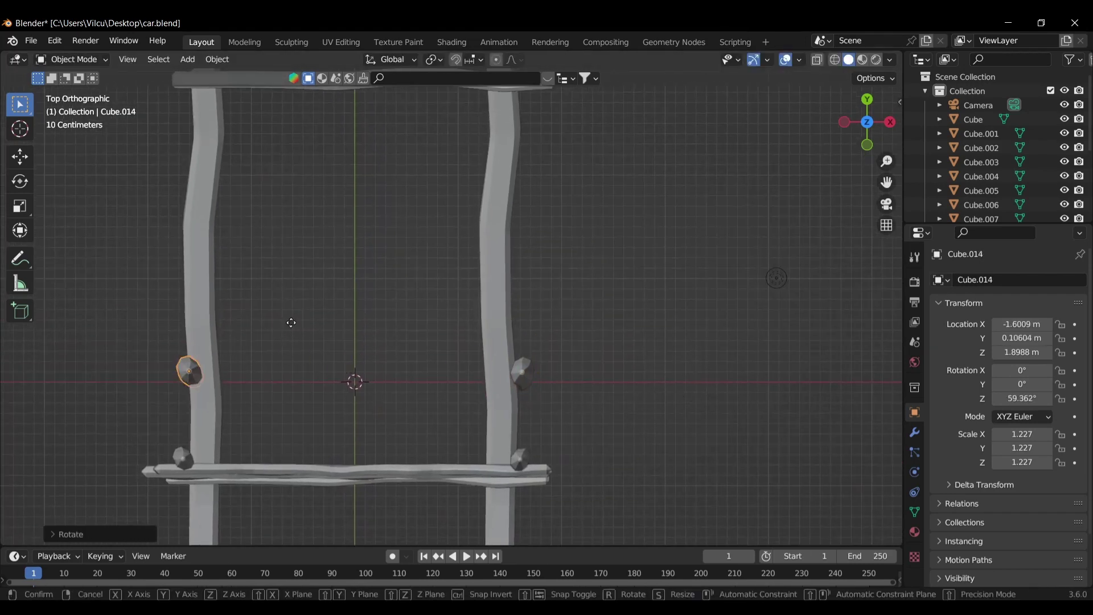
left_click(285, 330)
scroll(480, 381, "down", 2)
mouse_move(481, 381)
middle_mouse_down()
mouse_move(535, 268)
mouse_move(420, 419)
mouse_move(576, 330)
mouse_move(571, 347)
middle_mouse_up()
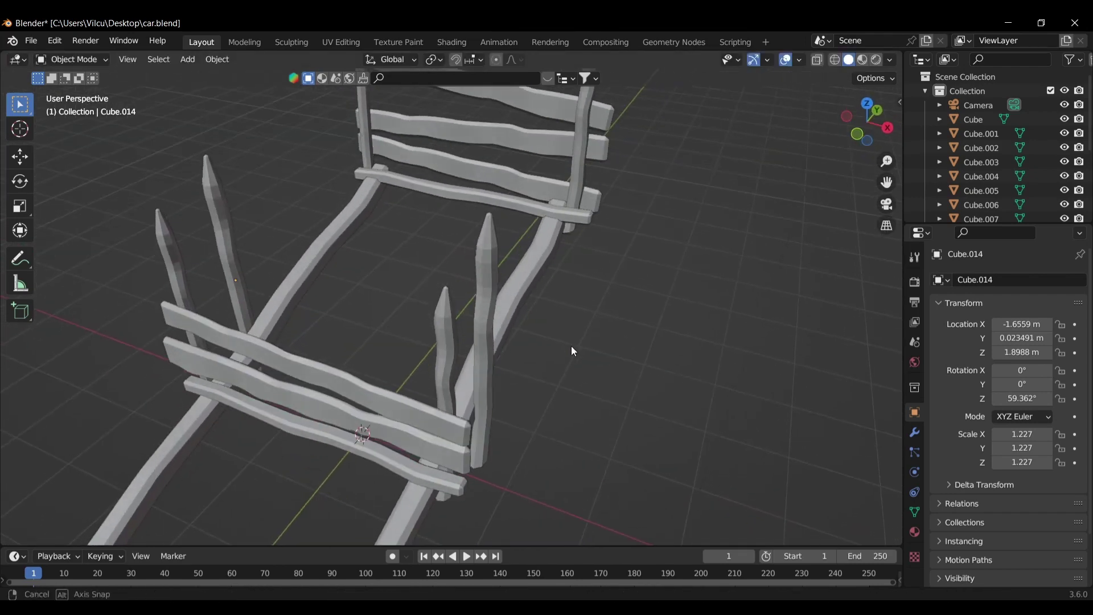
scroll(572, 346, "up", 2)
scroll(585, 347, "down", 1)
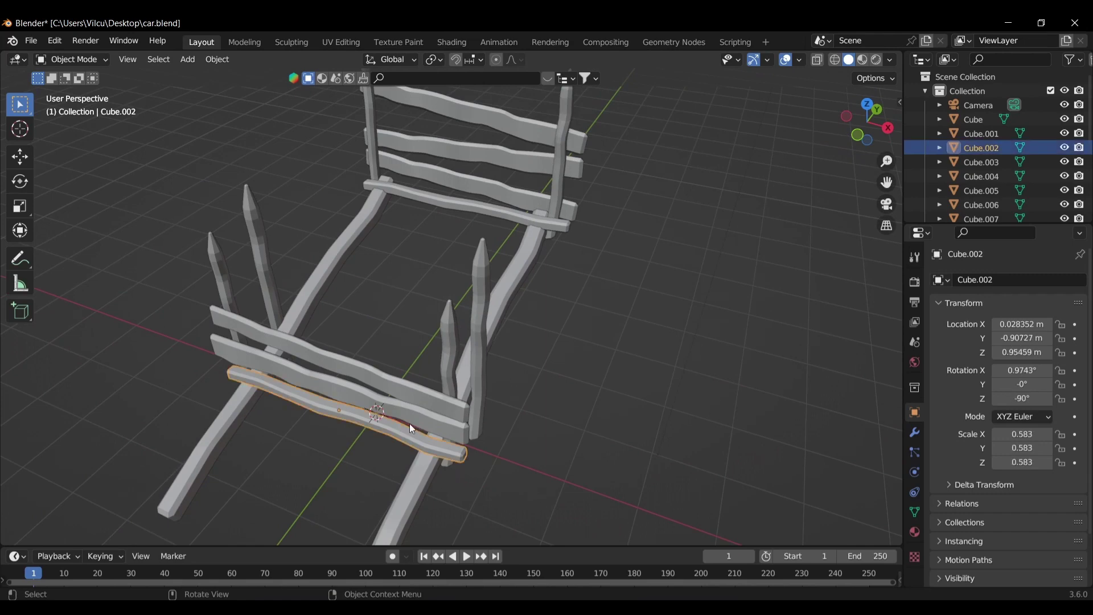
Duplicate the front crossbar to mid-cart and stretch the copy along Y to 0.677.
key("KP_7")
key("shift+d")
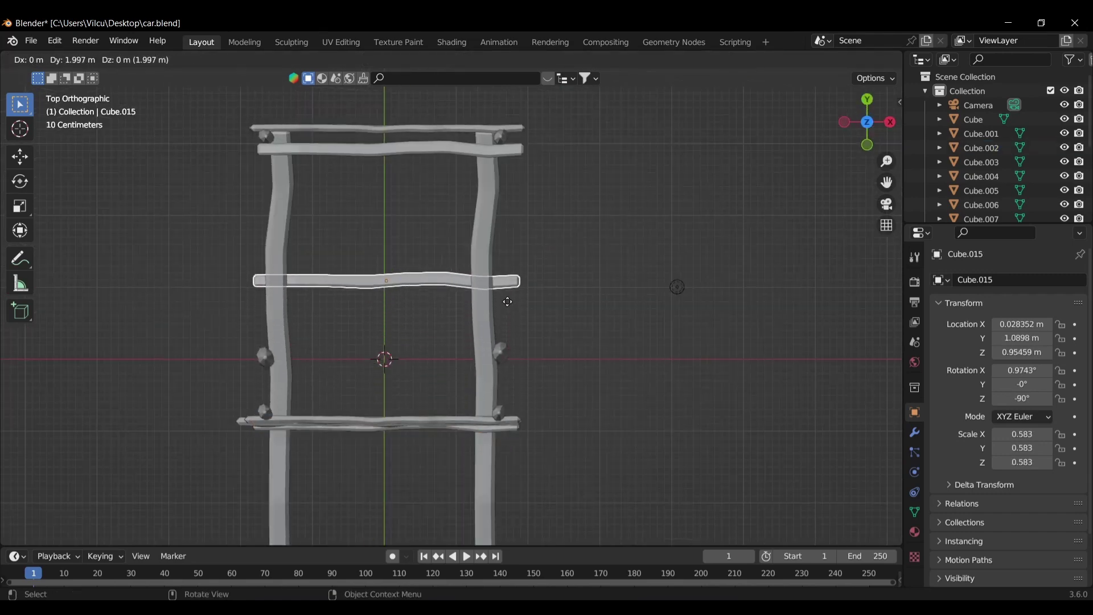
left_click(508, 301)
key("s")
key("y")
left_click(572, 302)
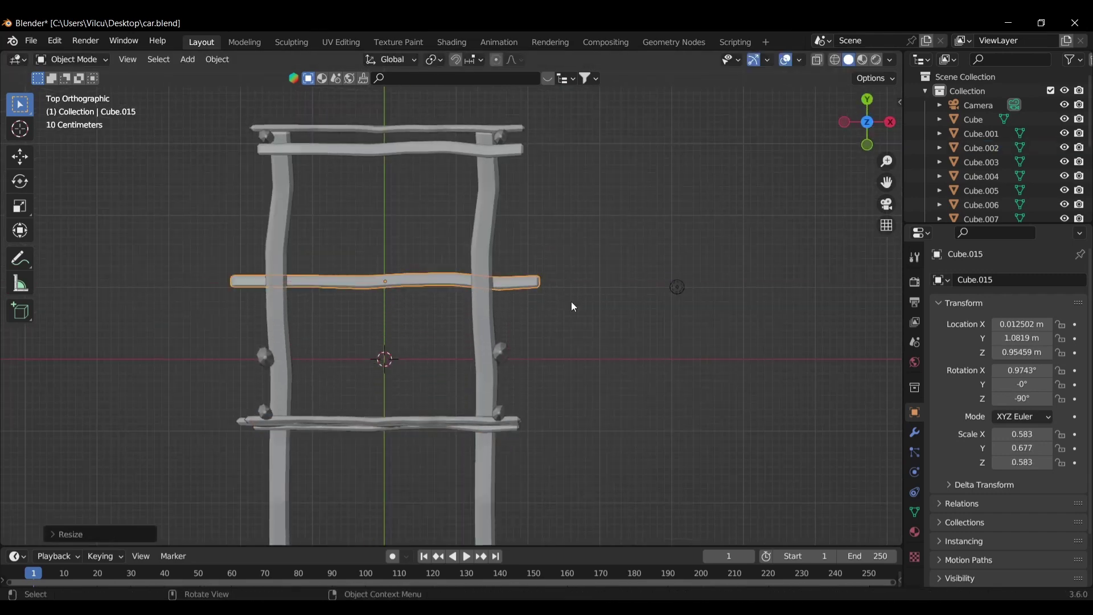
Raise the crossbar copy and slide it into place between the side rails.
middle_click_drag(571, 306, 507, 218)
key("g")
key("z")
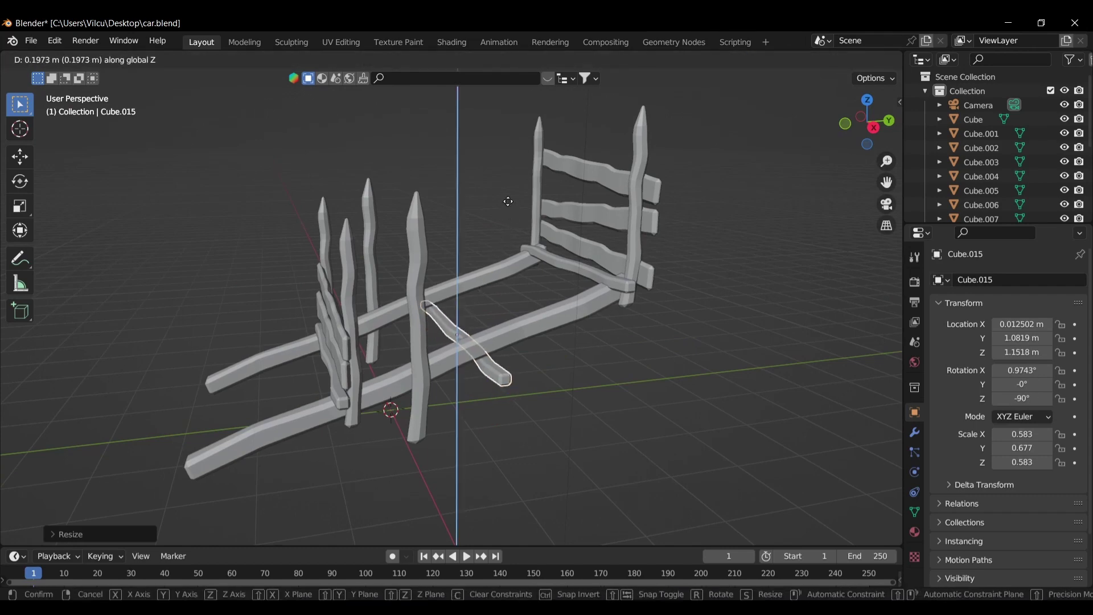
left_click(507, 184)
key("KP_7")
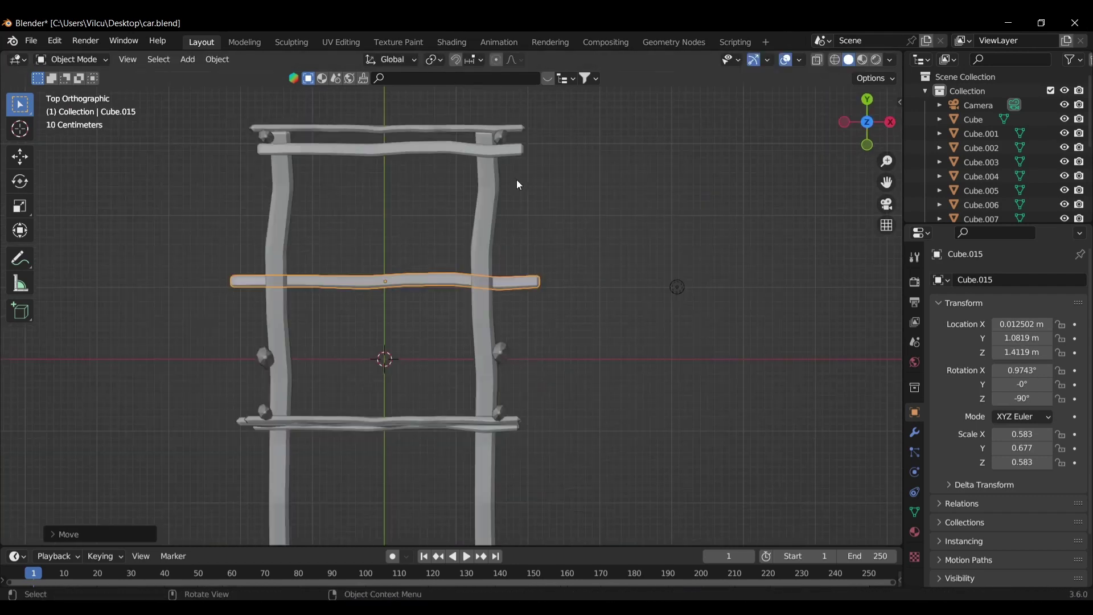
key("g")
left_click(551, 283)
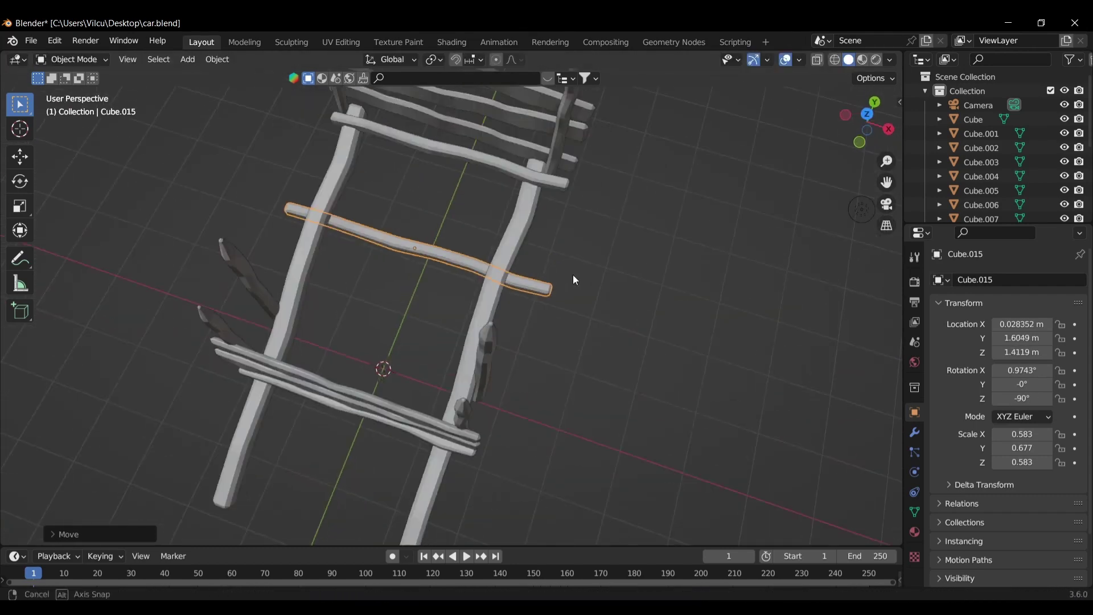
Set the new crossbar Cube.015 to its final height of 1.6017 m and view the whole cart.
middle_click_drag(551, 282, 522, 236)
key("g")
key("z")
left_click(704, 378)
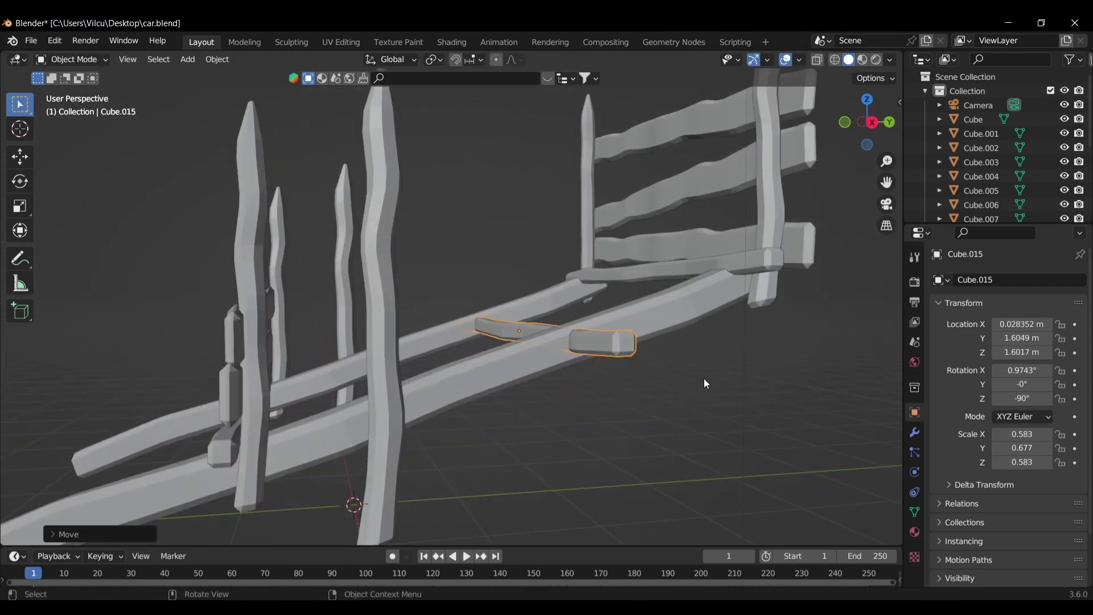
scroll(706, 379, "down", 5)
mouse_move(696, 375)
middle_mouse_down()
mouse_move(695, 398)
mouse_move(629, 416)
middle_mouse_up()
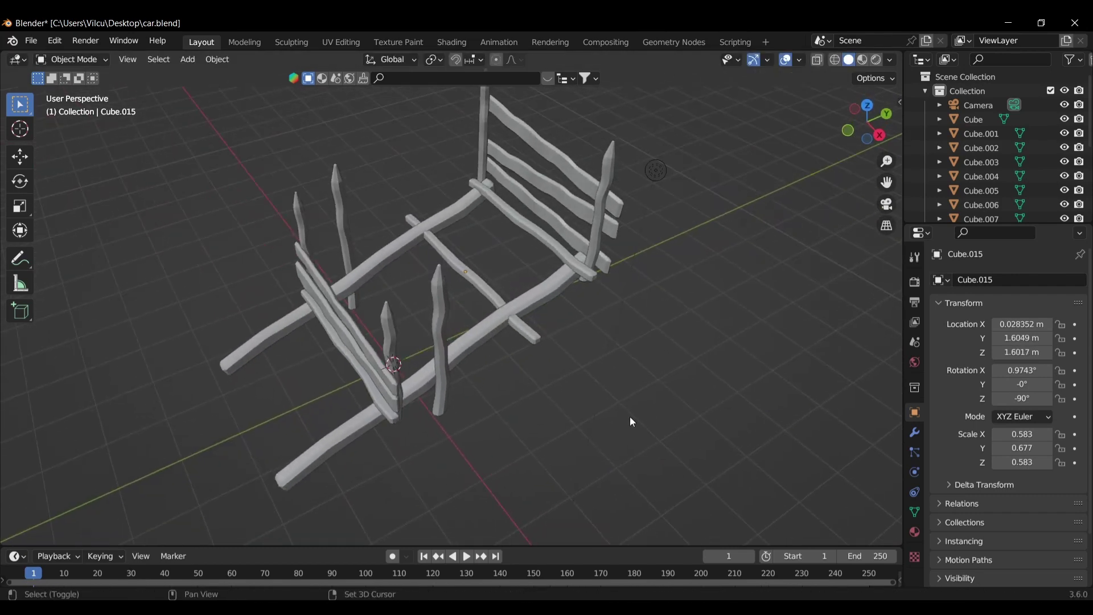
key("shift+a")
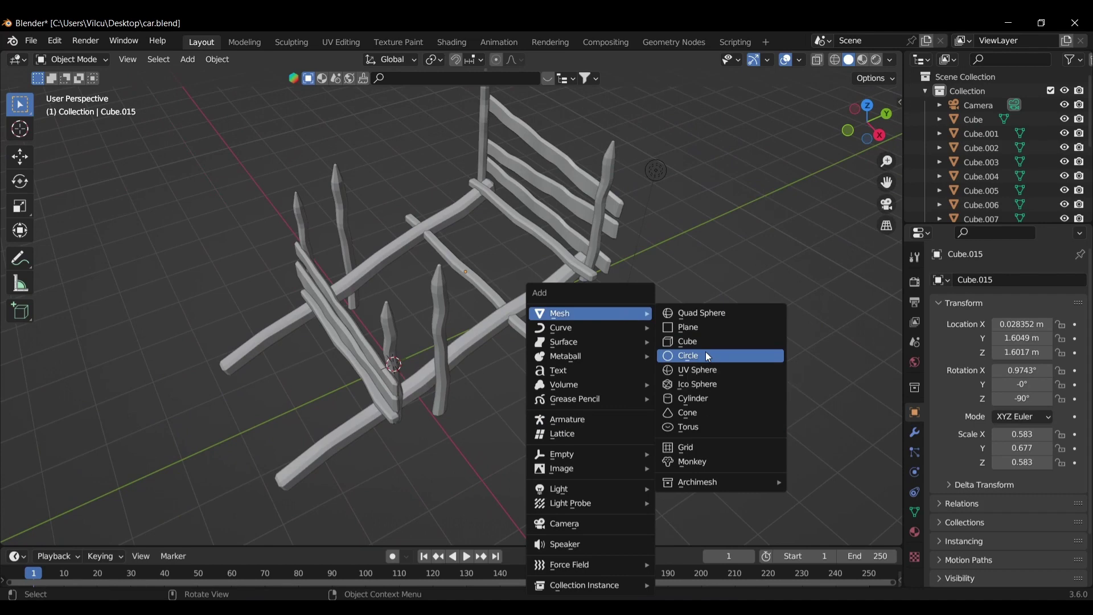
Add a circle mesh for the wheel and move it beside the cart.
left_click(708, 357)
left_click(130, 536)
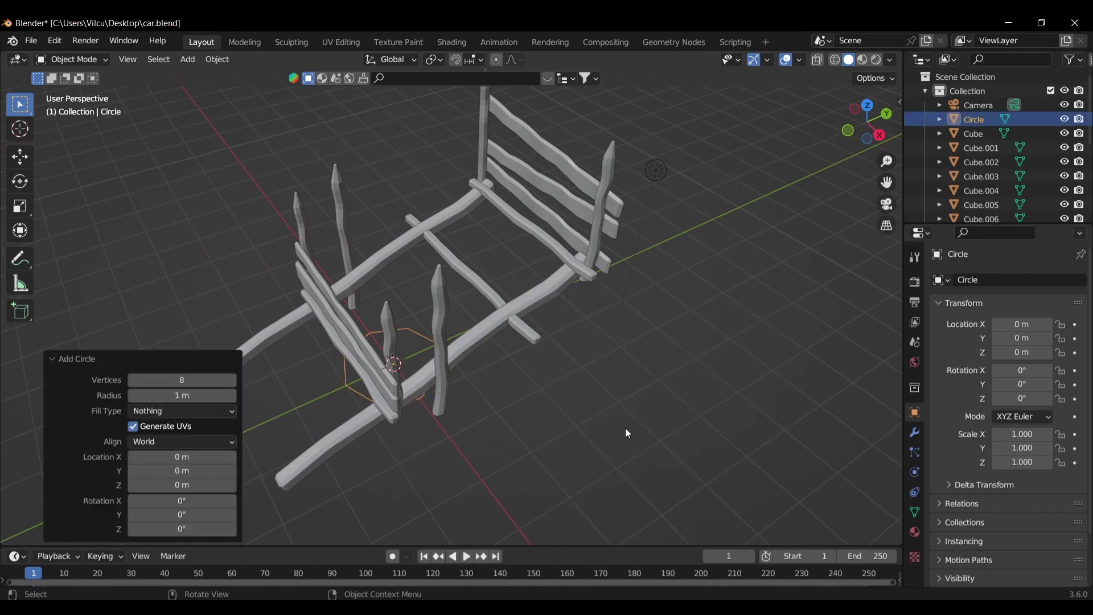
key("KP_7")
key("g")
left_click(684, 325)
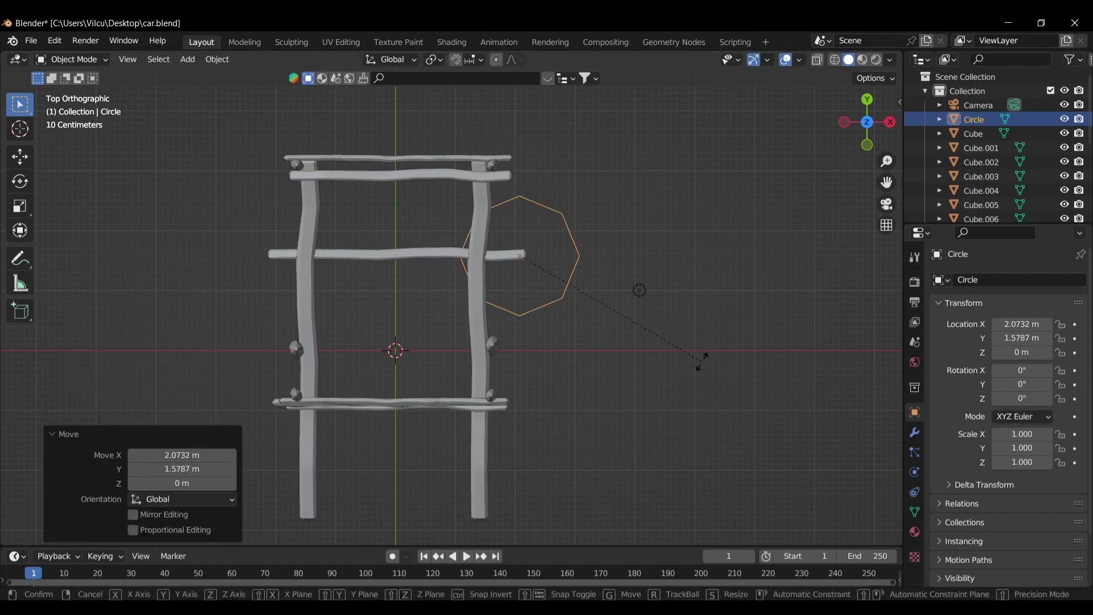
middle_click_drag(684, 324, 684, 322)
Rotate the circle 90° about Y, lift it to axle height and scale it to 1.622.
key("r")
key("y")
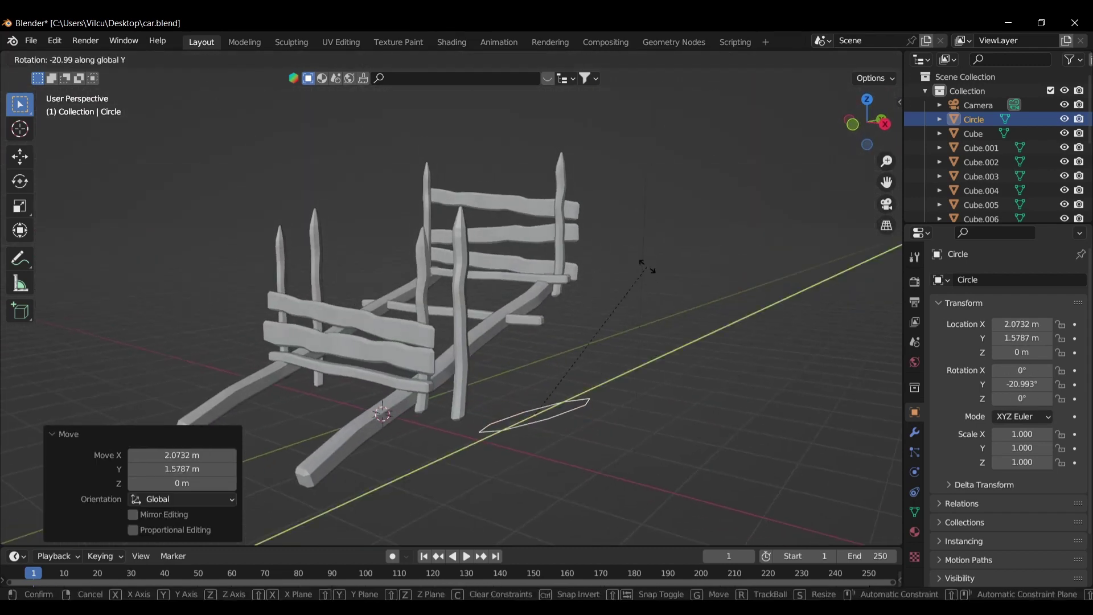
key("Return")
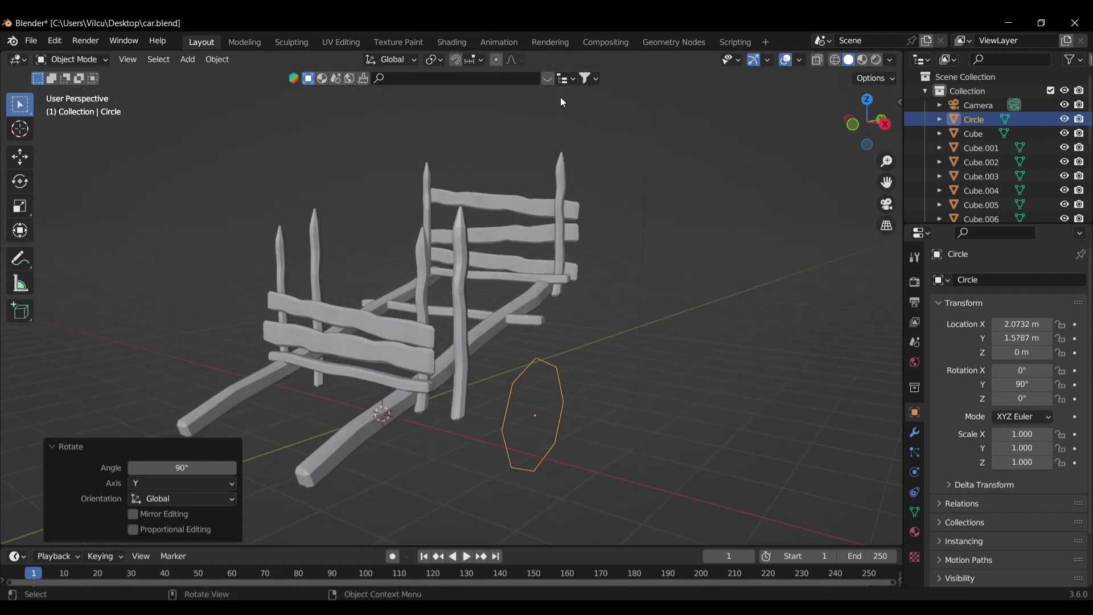
key("KP_3")
key("g")
left_click(587, 302)
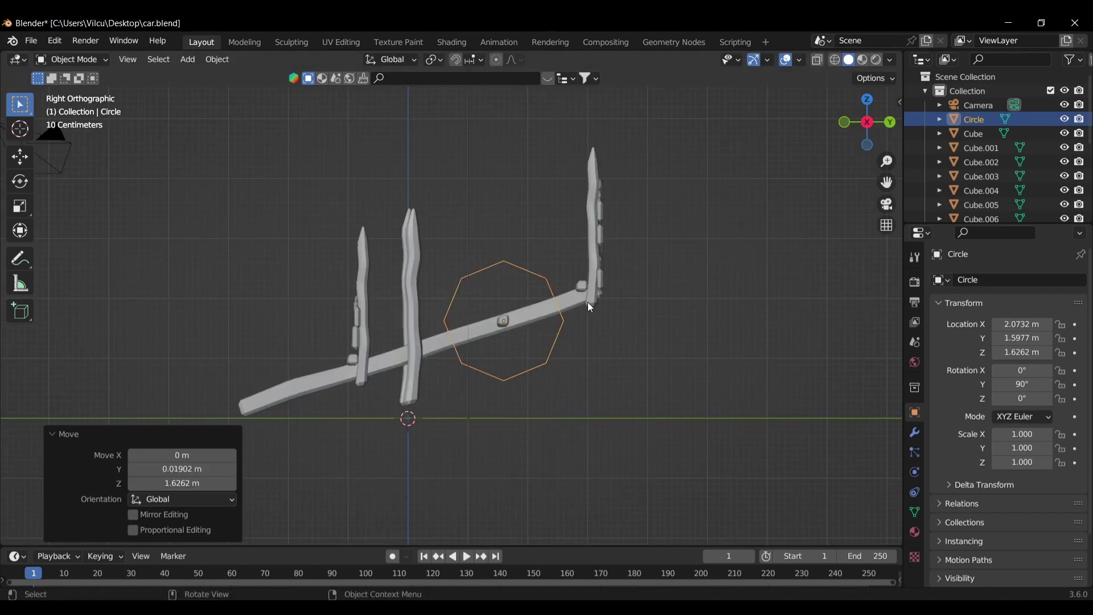
key("s")
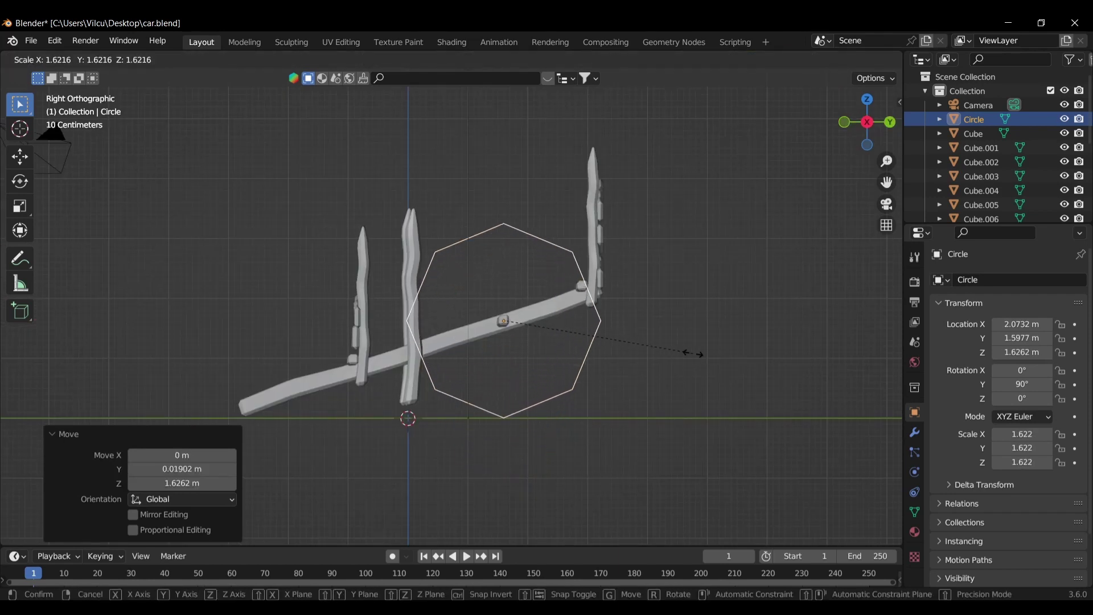
left_click(693, 354)
Tilt the whole cart slightly, lower everything by 0.209 m, then reselect the circle.
key("a")
key("r")
left_click(712, 285)
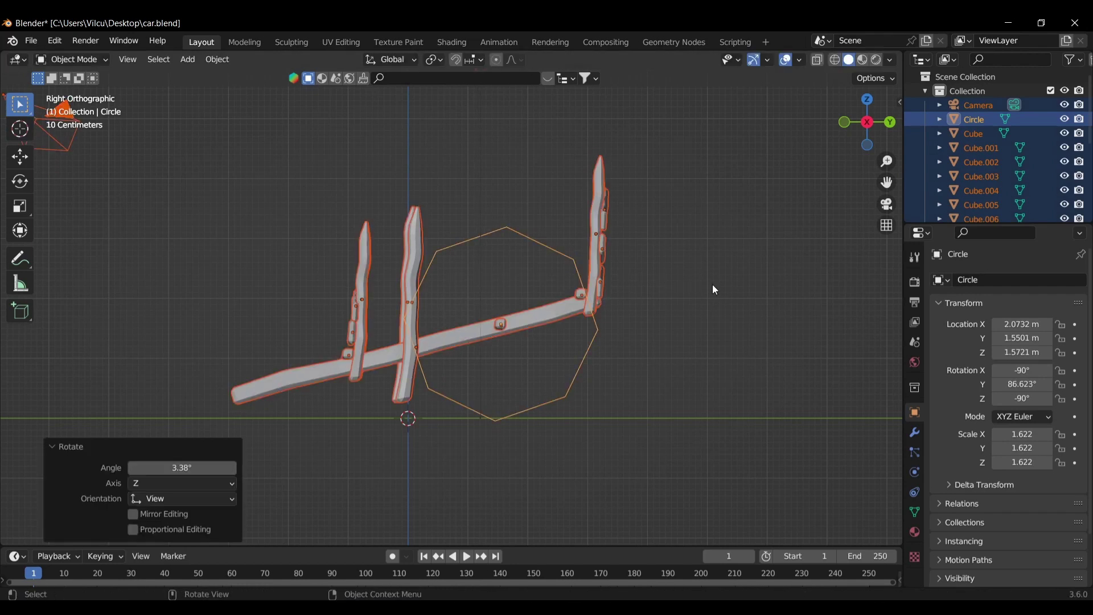
key("g")
key("z")
left_click(713, 298)
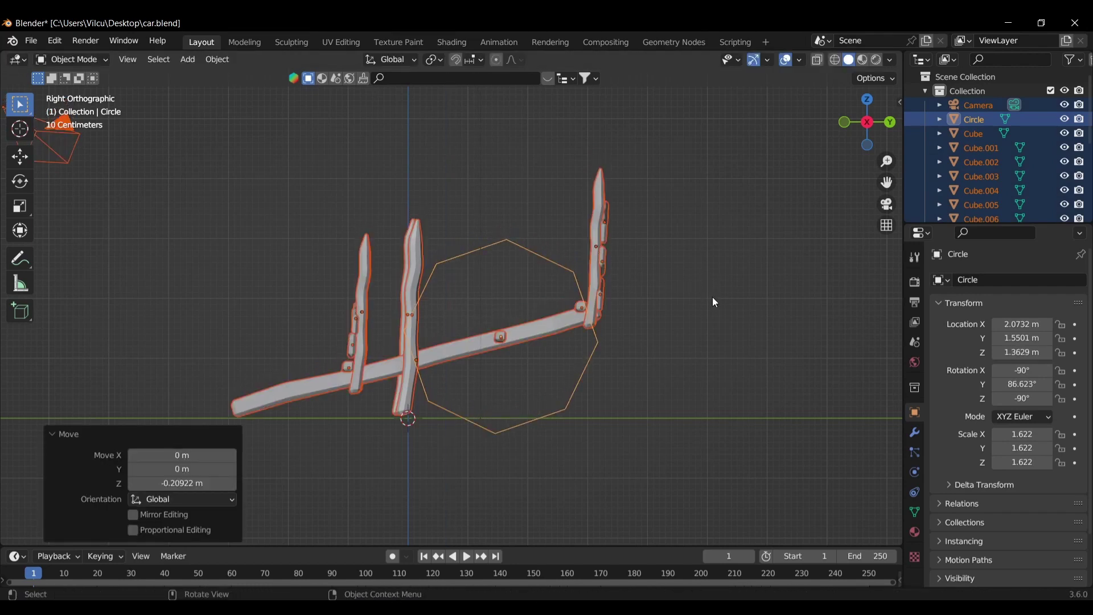
left_click(716, 295)
middle_click_drag(681, 290, 733, 325)
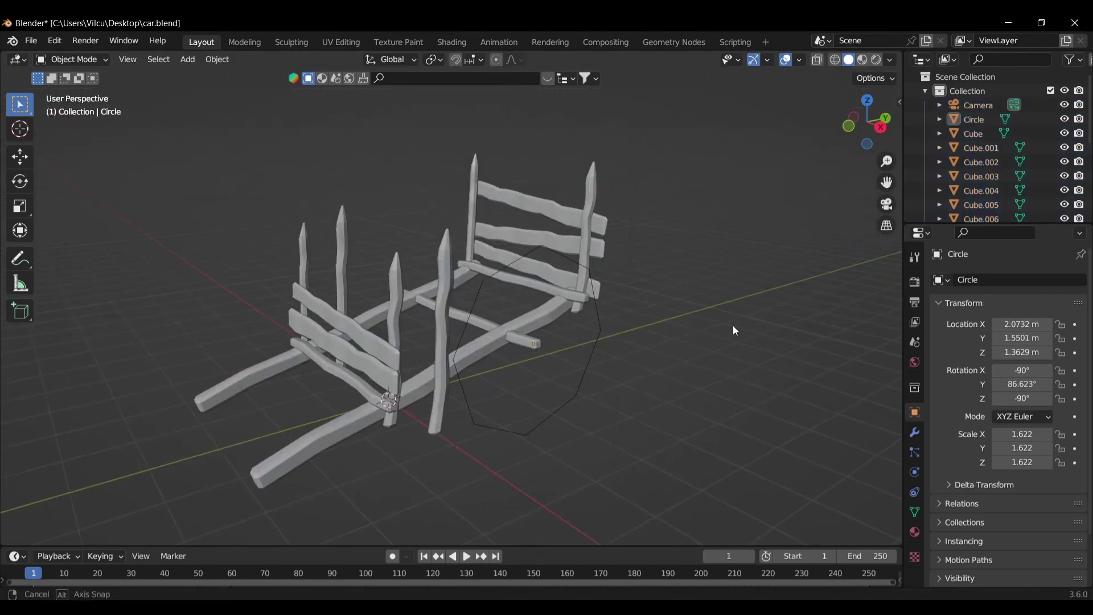
left_click(511, 264)
key("Tab")
Fill the octagon, inset its face and delete the centre to leave a ring.
key("f")
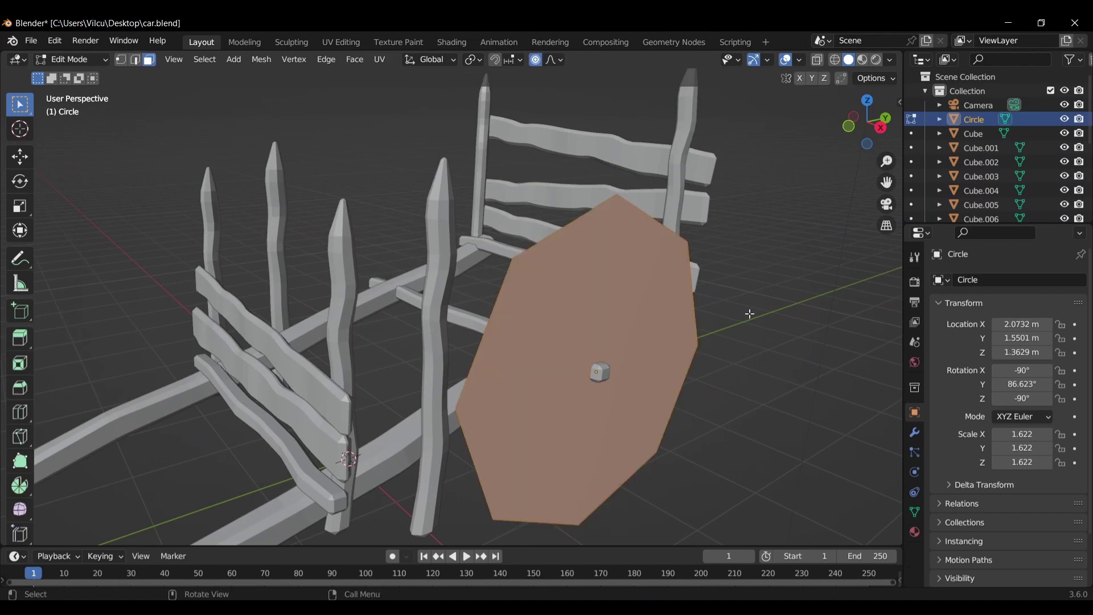
mouse_move(750, 314)
middle_mouse_down()
mouse_move(688, 290)
mouse_move(700, 310)
mouse_move(613, 309)
middle_mouse_up()
key("i")
left_click(680, 299)
key("x")
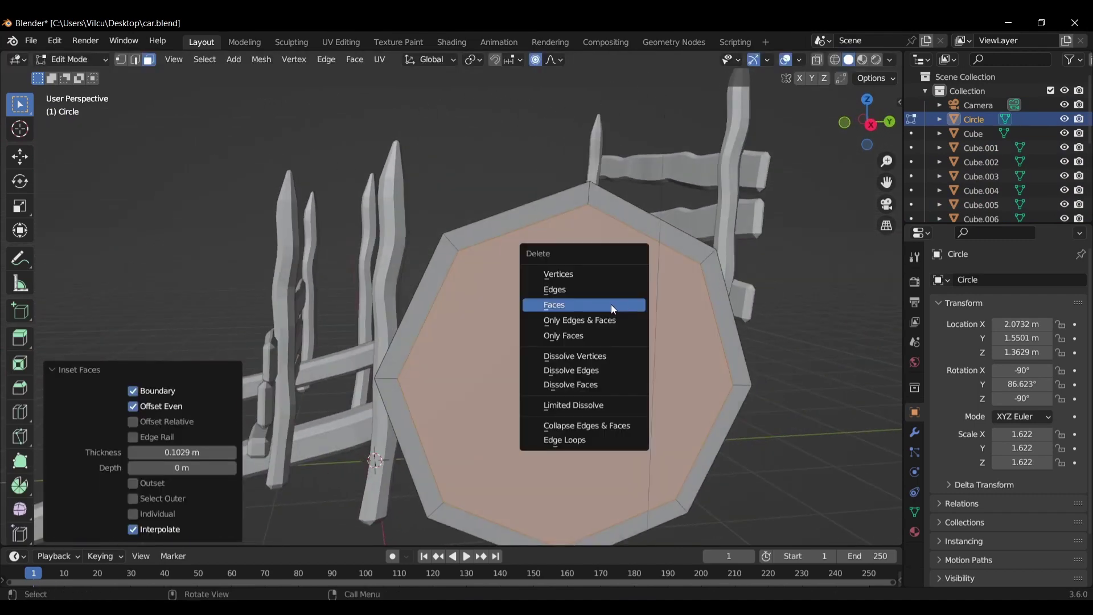
left_click(602, 306)
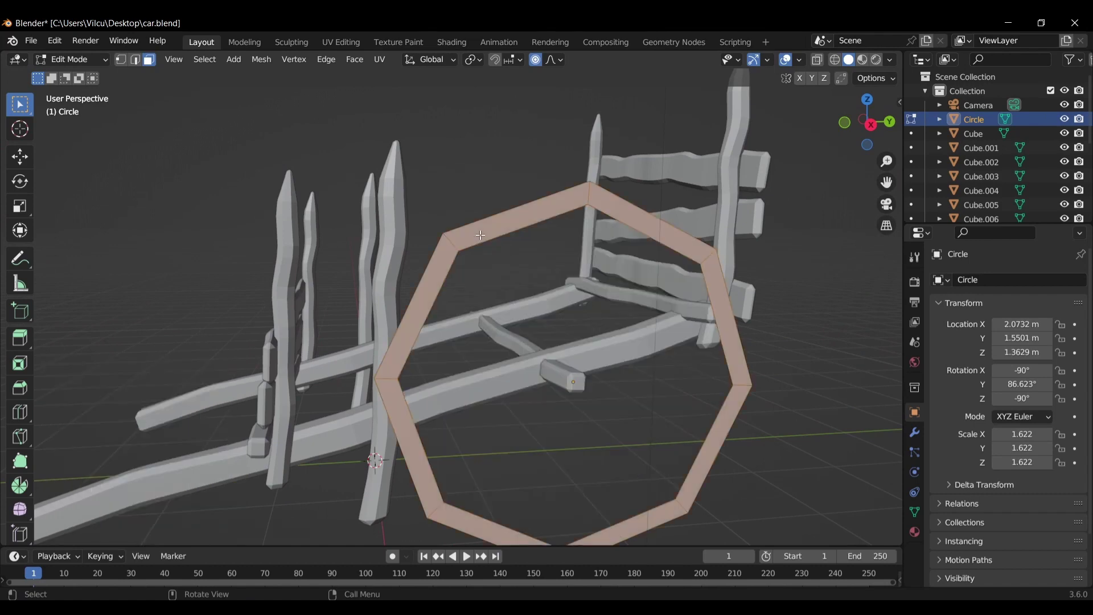
Extrude the ring 0.122 m to give the rim thickness.
mouse_move(481, 234)
middle_mouse_down()
mouse_move(626, 288)
mouse_move(691, 293)
middle_mouse_up()
key("e")
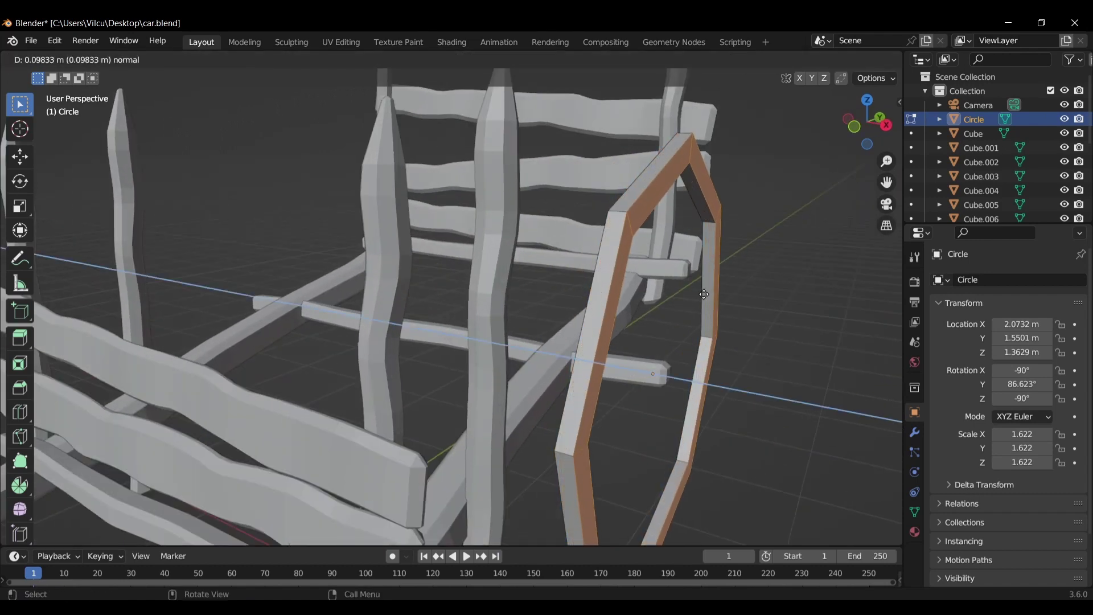
left_click(706, 295)
middle_click_drag(715, 304, 552, 311)
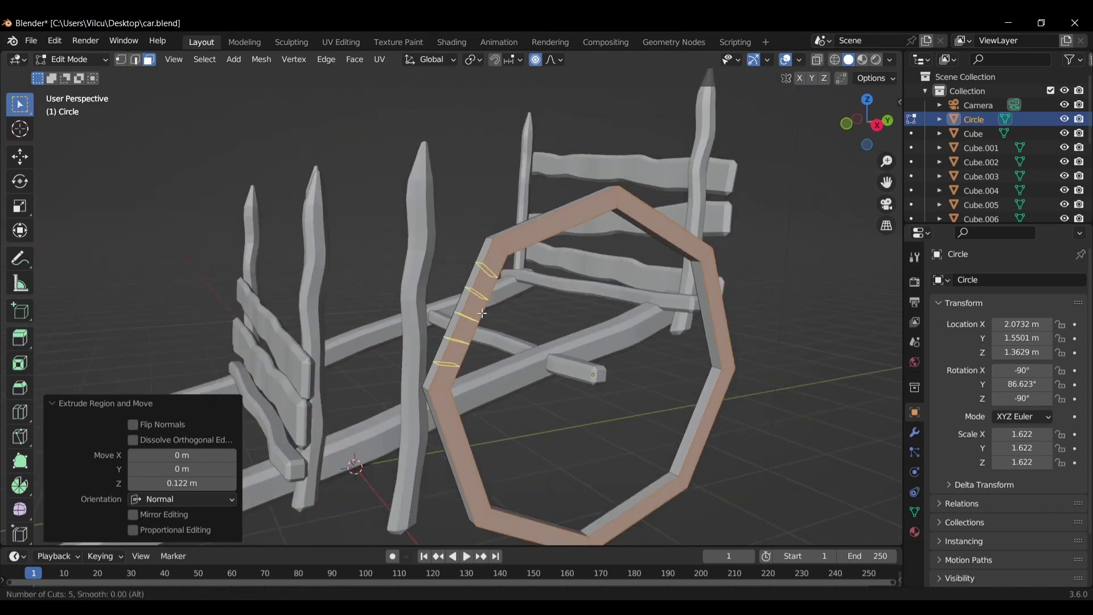
Add five-cut centred loop cuts to several segments of the ring.
left_click(482, 312)
right_click(548, 223)
left_click(560, 218)
right_click(584, 219)
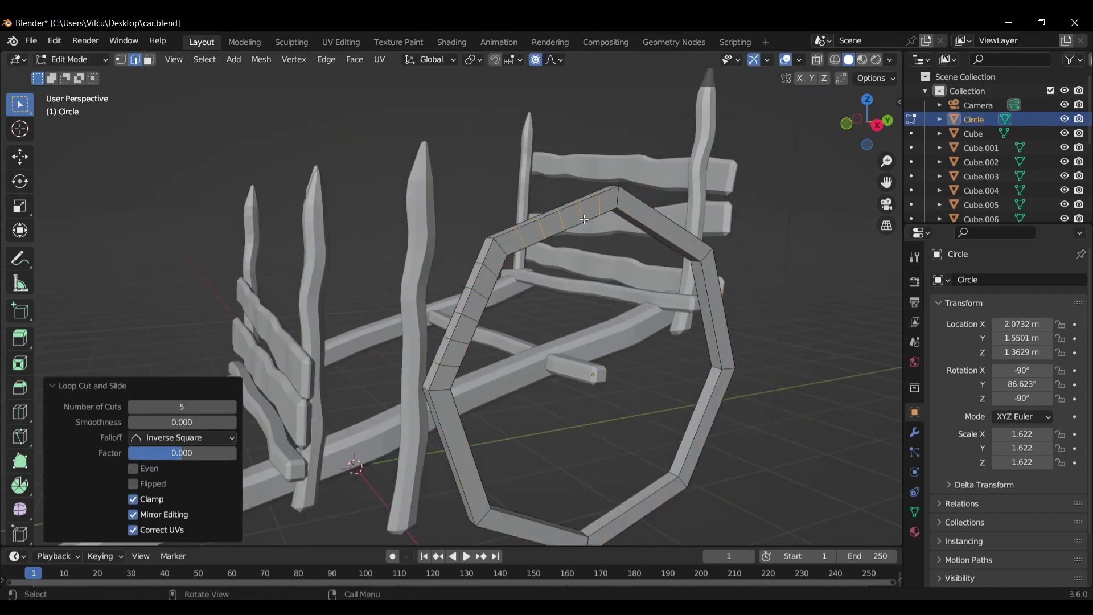
left_click(668, 220)
left_click(703, 428)
left_click(633, 503)
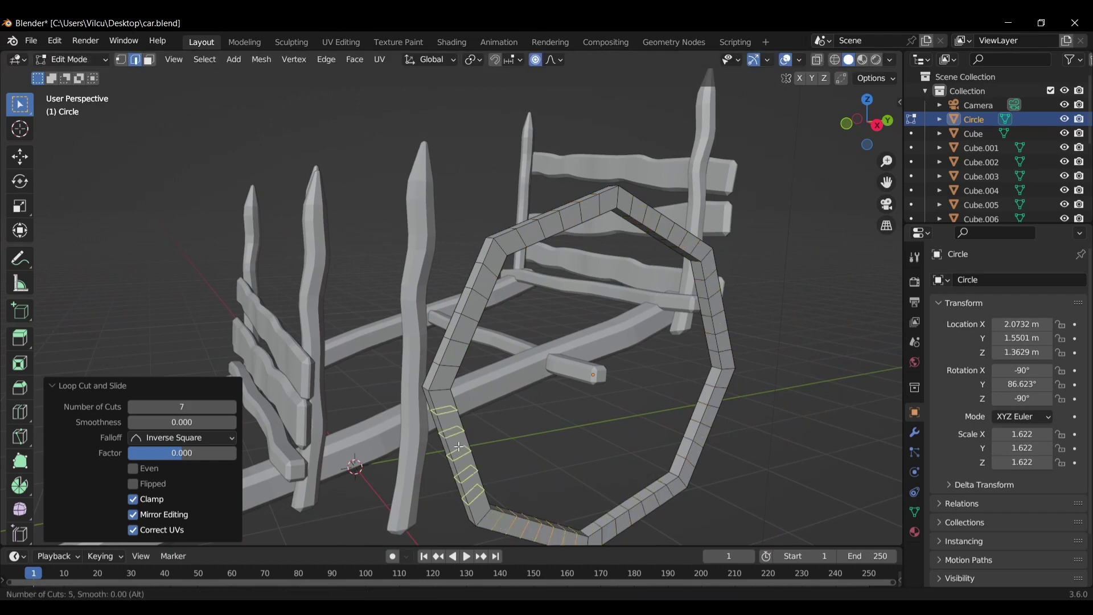
key("Escape")
middle_click_drag(486, 446, 548, 423)
Select all faces of the ring and bevel its edges by 0.0142 m.
key("ctrl+Tab")
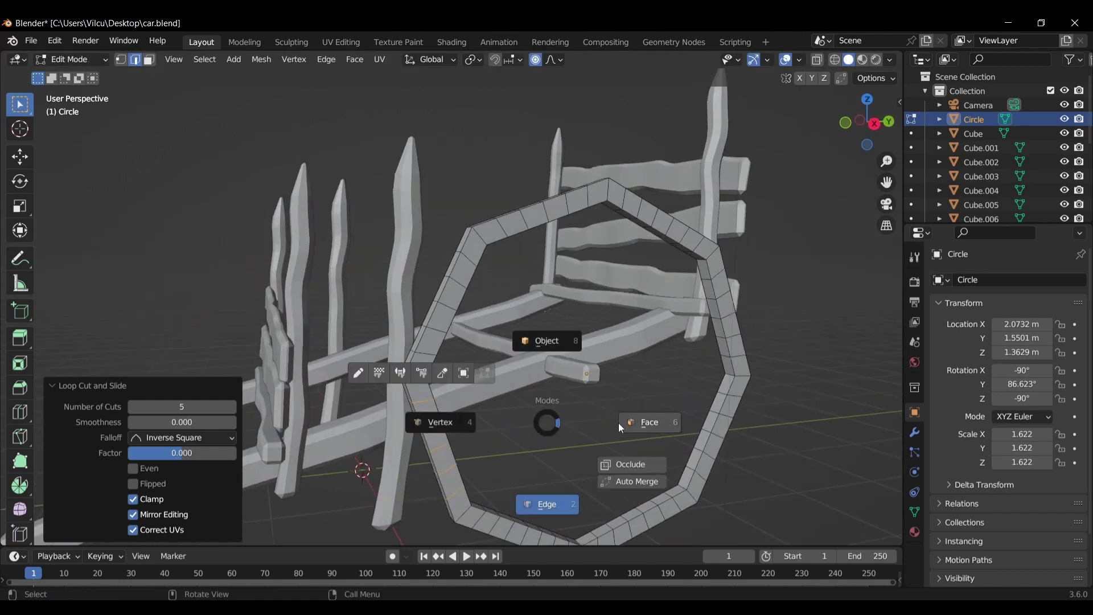
left_click(621, 428)
key("a")
key("ctrl+b")
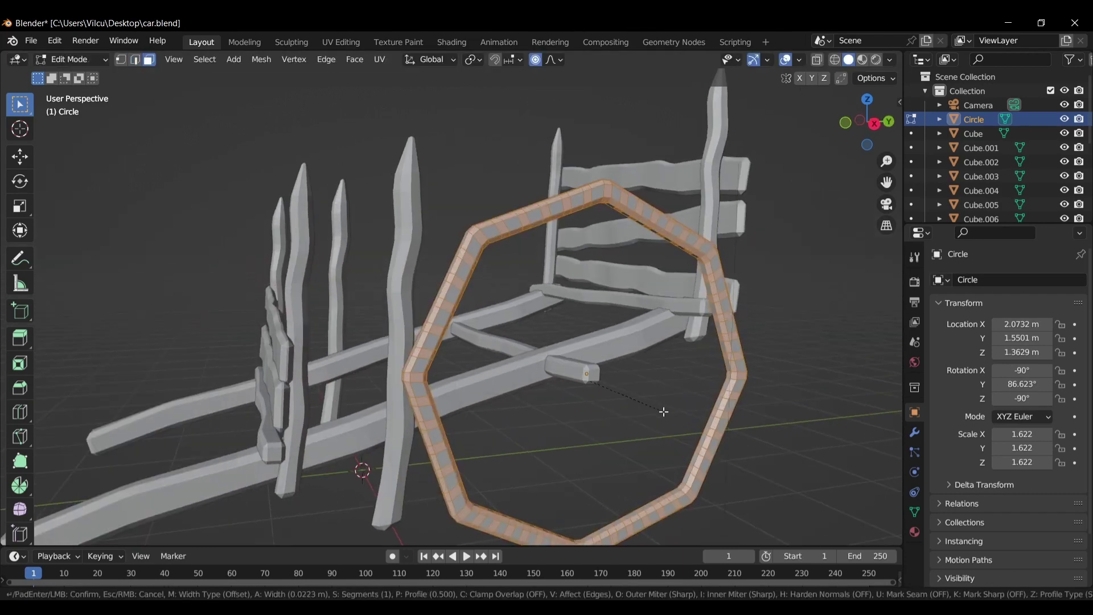
left_click(665, 411)
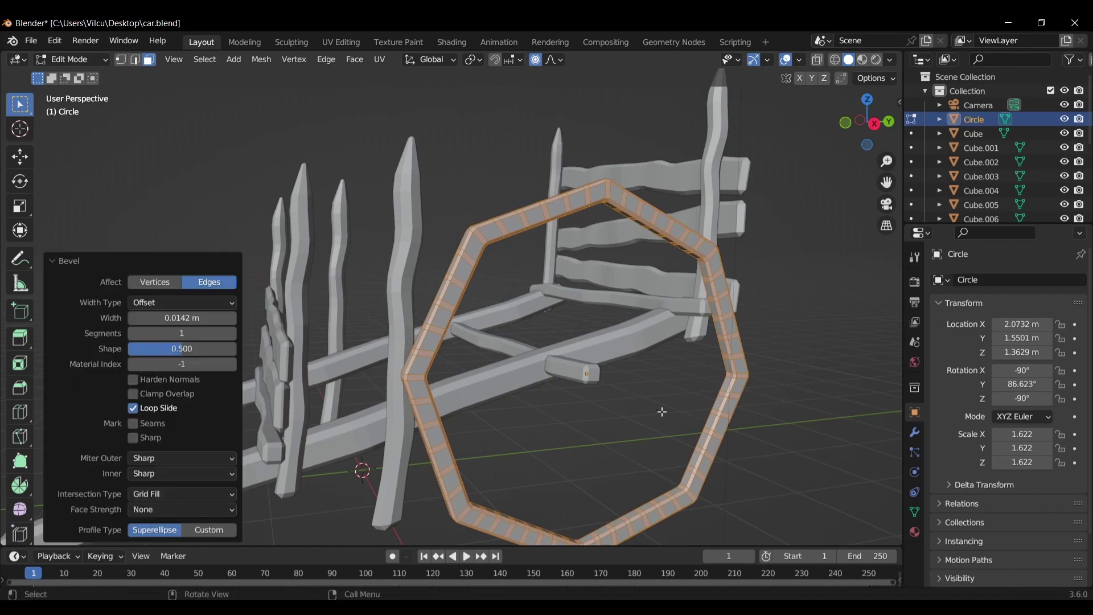
In vertex mode, nudge the left and top rim vertices with proportional editing.
key("ctrl+Tab")
left_click(493, 325)
key("g")
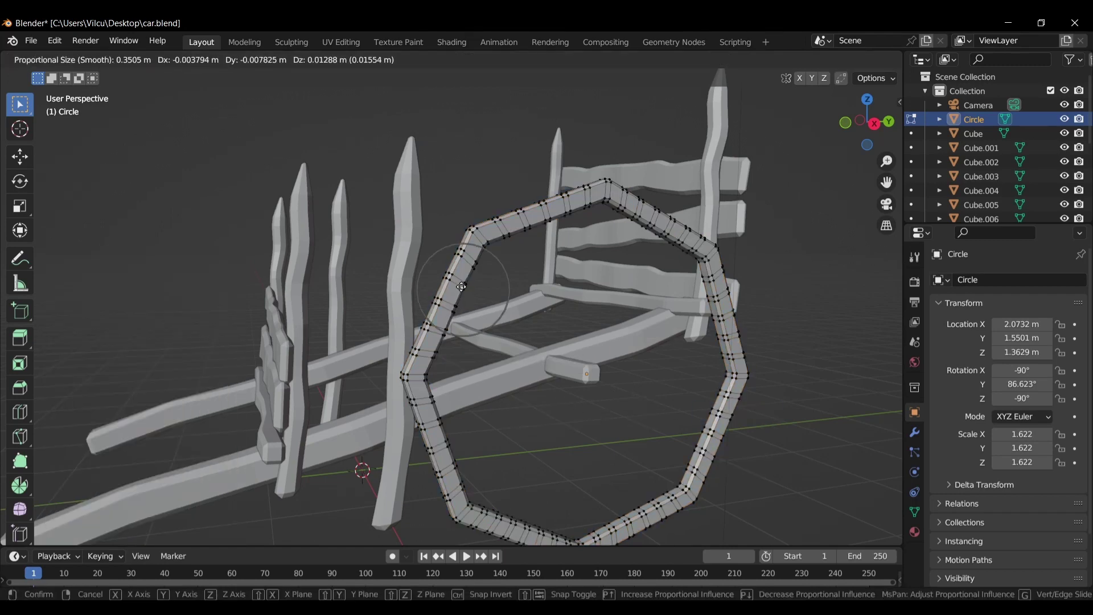
left_click(458, 286)
left_click(491, 242)
key("g")
left_click(568, 222)
key("g")
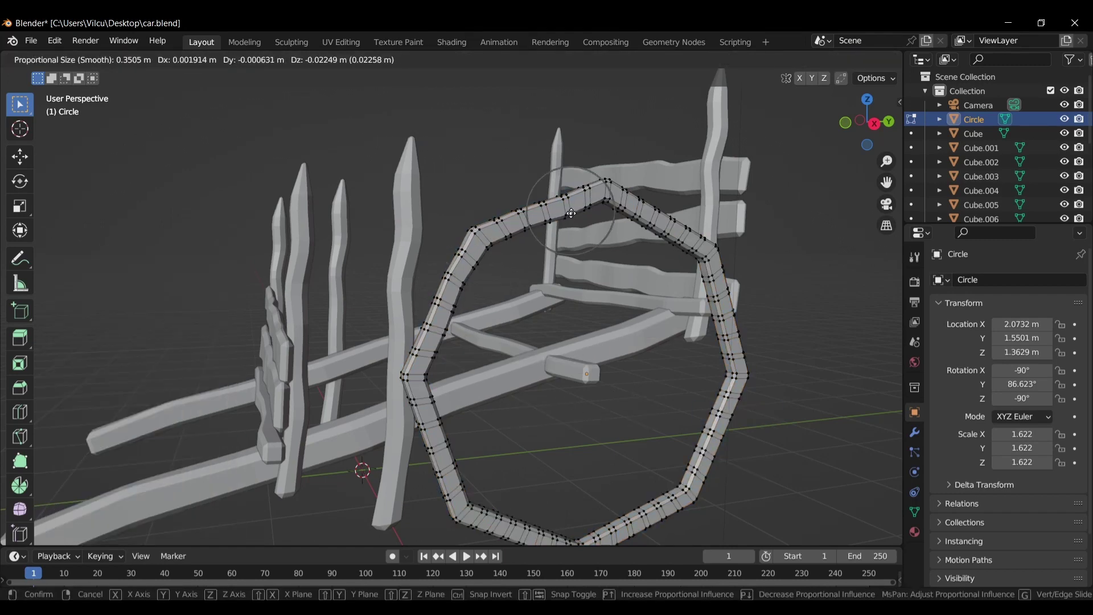
left_click(607, 181)
key("g")
left_click(672, 221)
key("g")
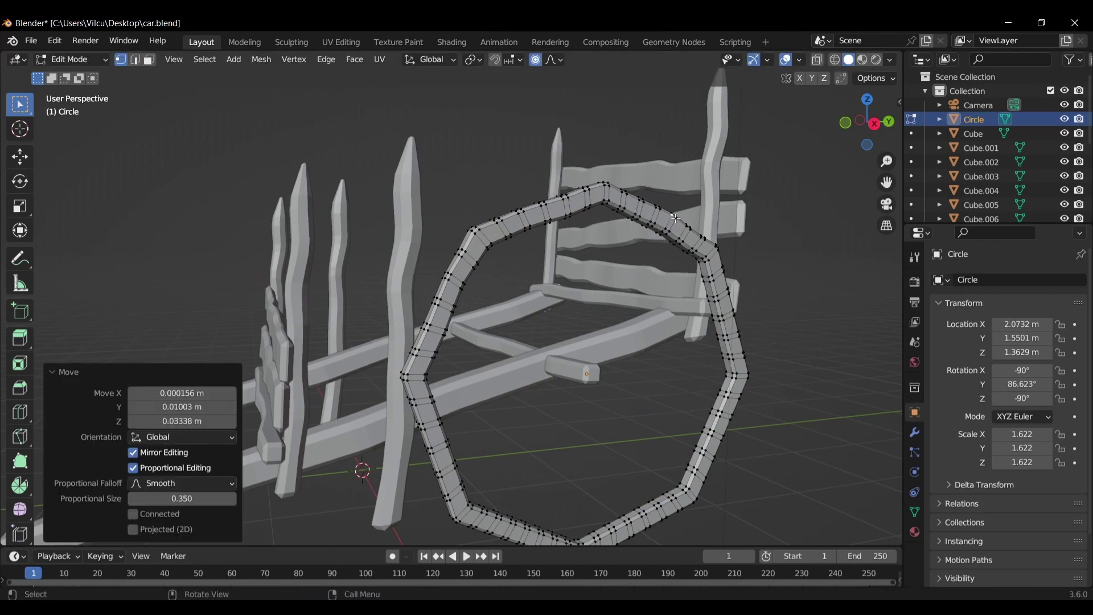
key("g")
Nudge the right and bottom rim vertices to make the octagon uneven.
left_click(705, 259)
key("g")
left_click(716, 319)
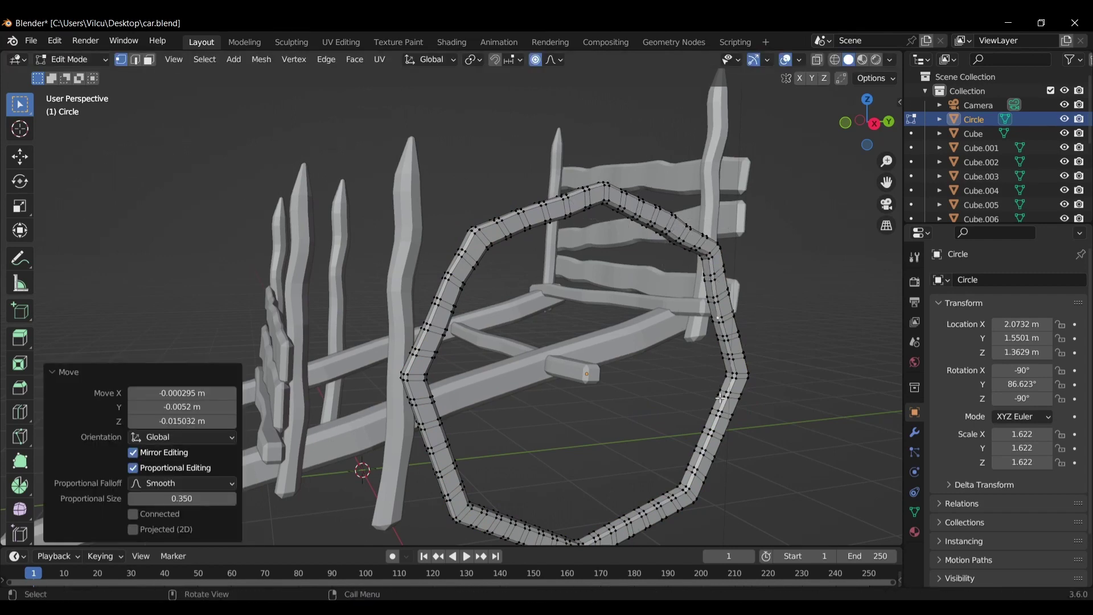
key("g")
left_click(725, 396)
key("g")
left_click(712, 461)
key("g")
left_click(646, 512)
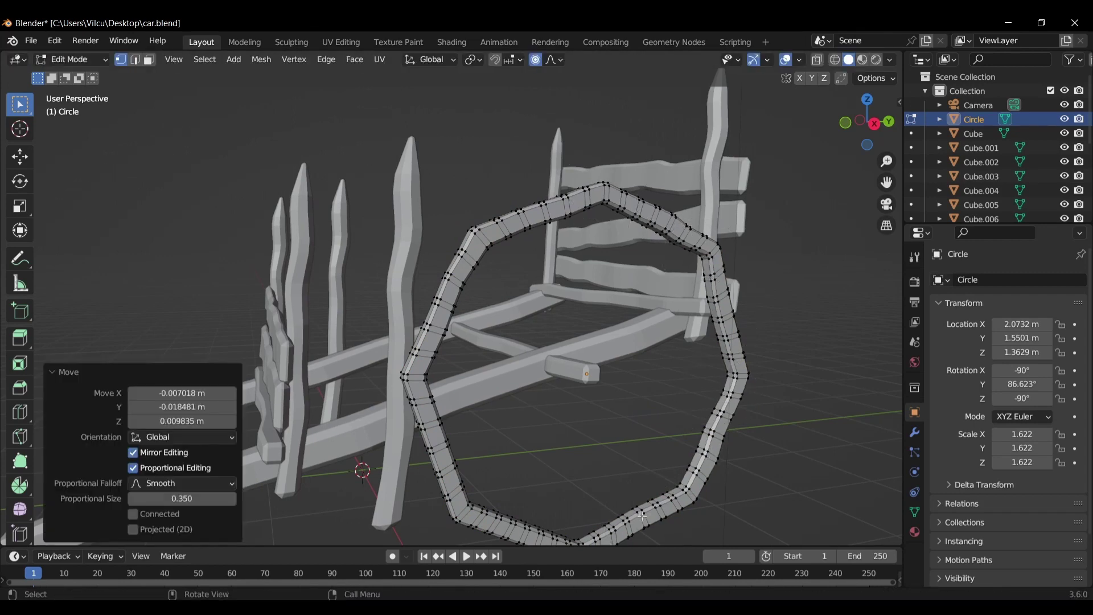
key("g")
left_click(522, 529)
key("g")
left_click(501, 434)
Return to face selection and exit to Object Mode.
key("ctrl+Tab")
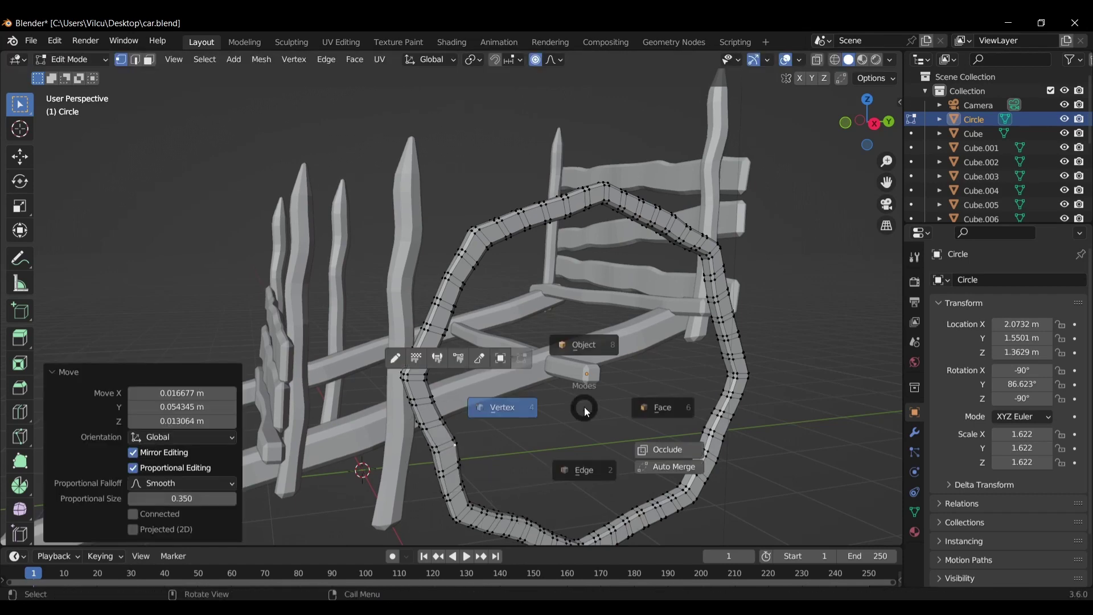
left_click(604, 374)
scroll(604, 373, "up", 2)
key("Tab")
Give the middle crossbar Cube.015 a gentle wave with a soft 0.2102 m proportional move.
key("ctrl+Tab")
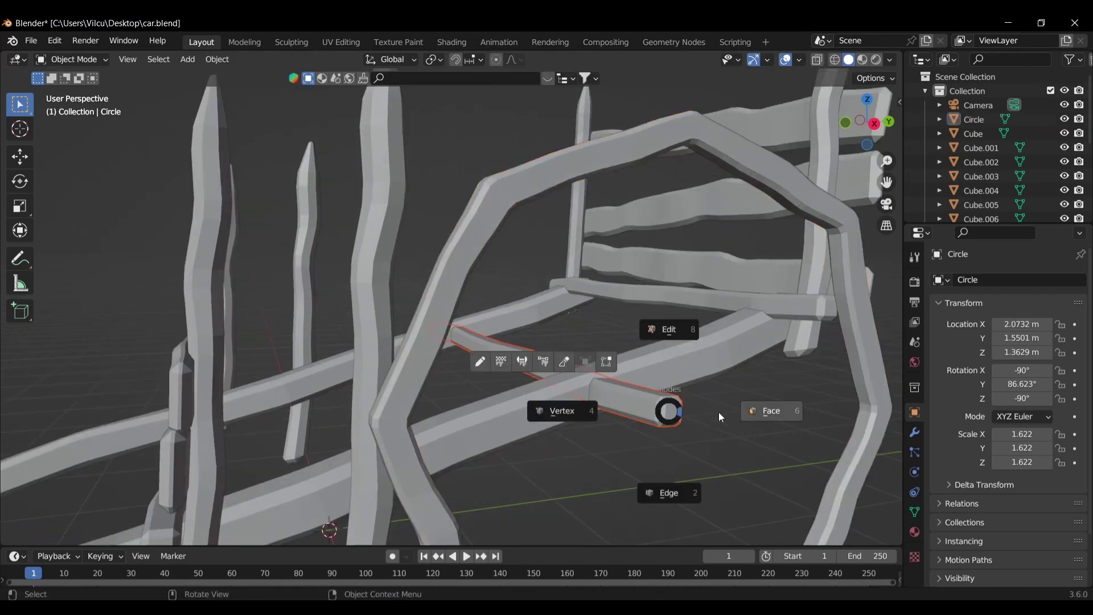
left_click(782, 425)
scroll(782, 426, "up", 4)
middle_click_drag(782, 426, 484, 306)
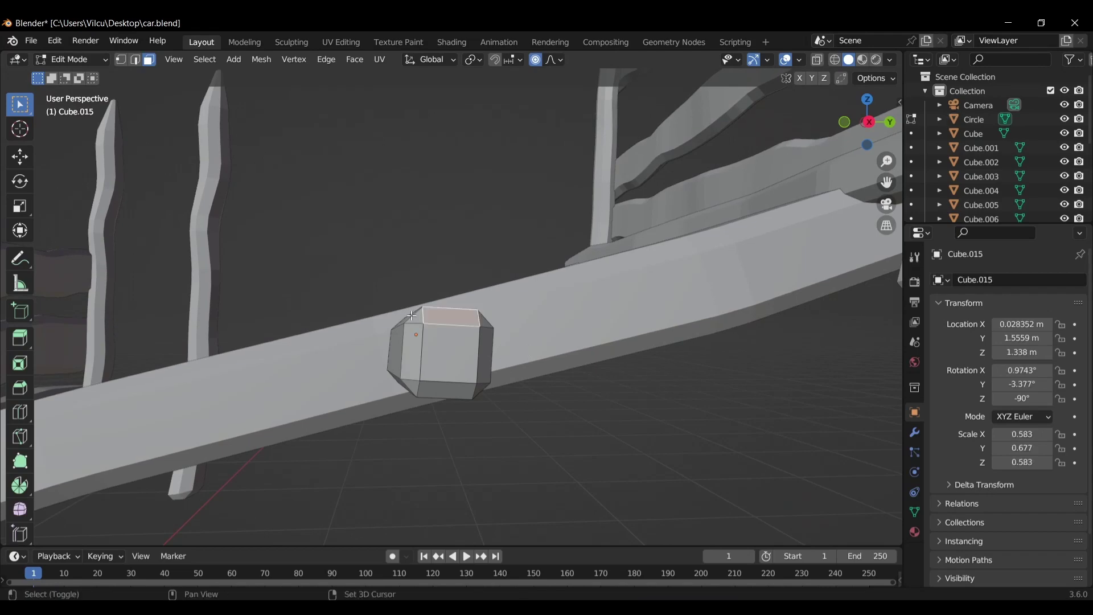
left_click(444, 366, "shift")
left_click(476, 387, "shift")
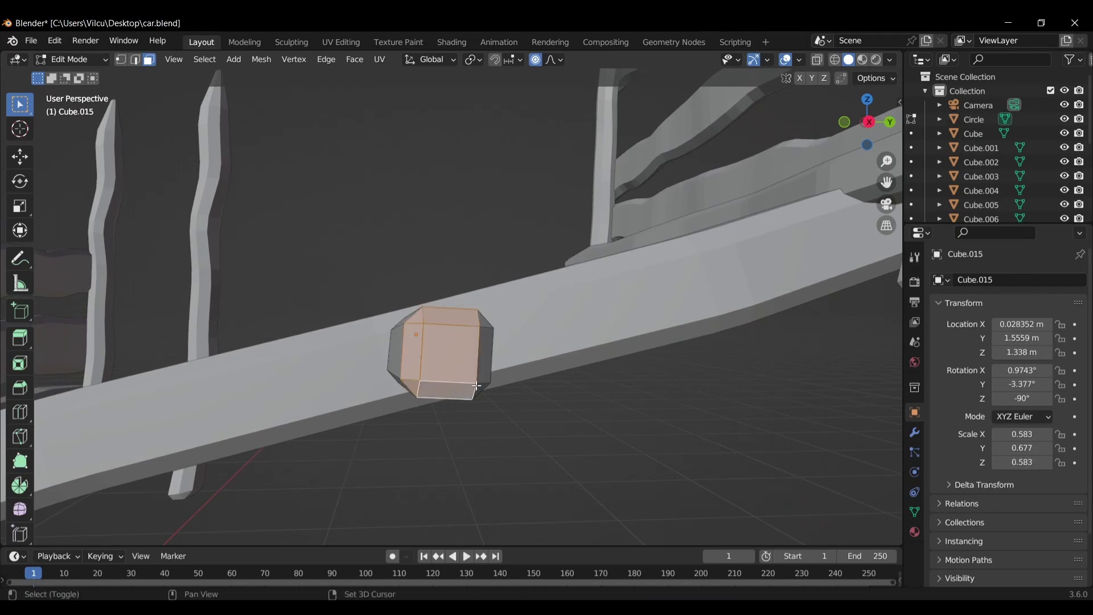
key("KP_7")
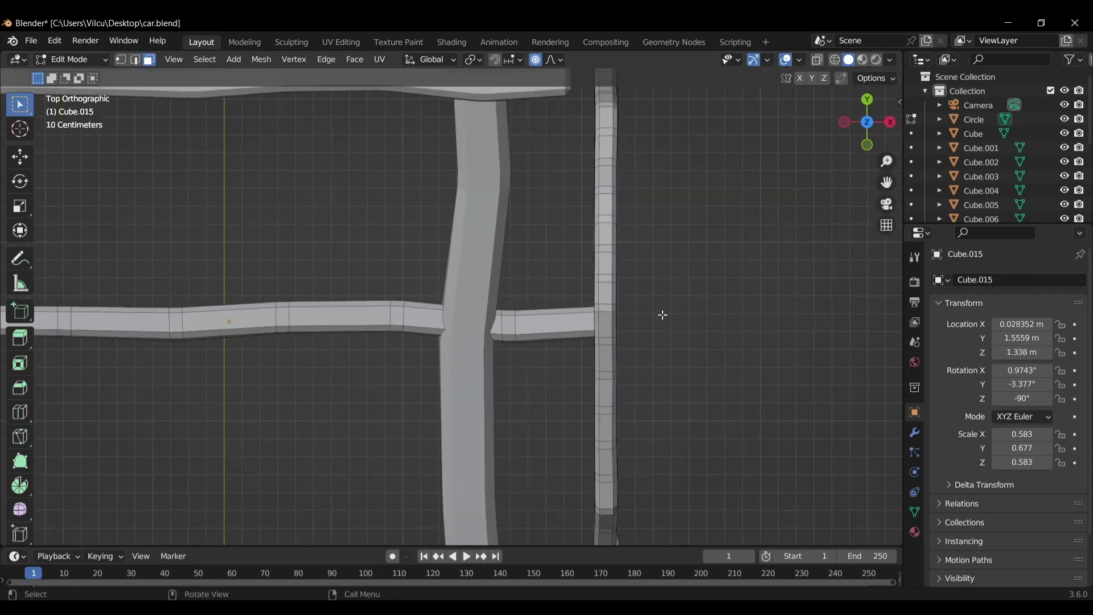
key("g")
left_click(716, 317)
scroll(696, 317, "down", 2)
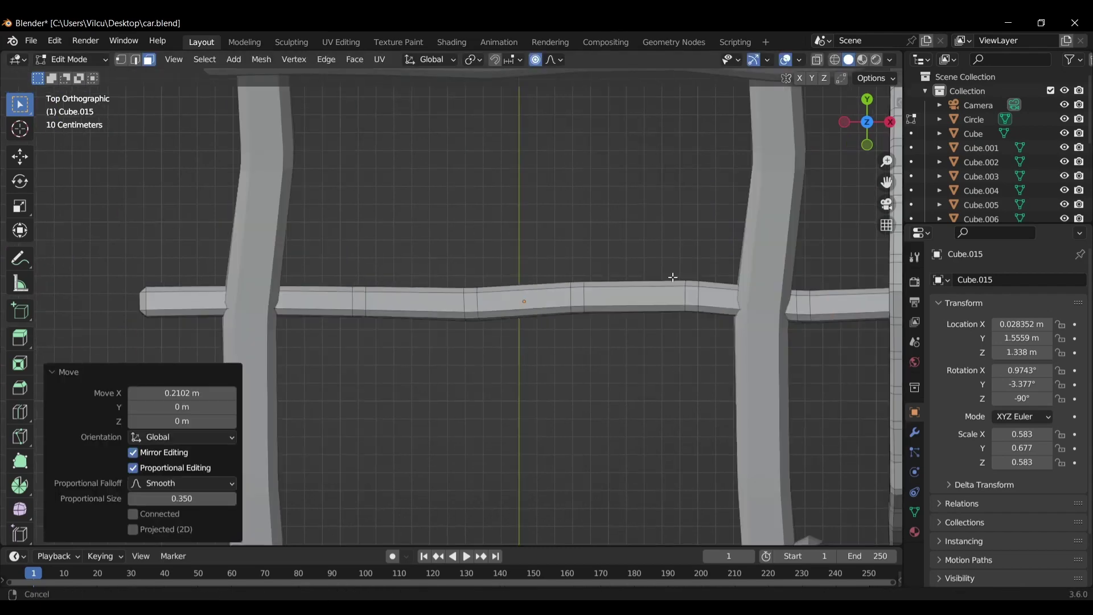
scroll(592, 328, "down", 5)
Return to Object Mode, select the wheel ring and view it in perspective.
key("ctrl+Tab")
left_click(591, 248)
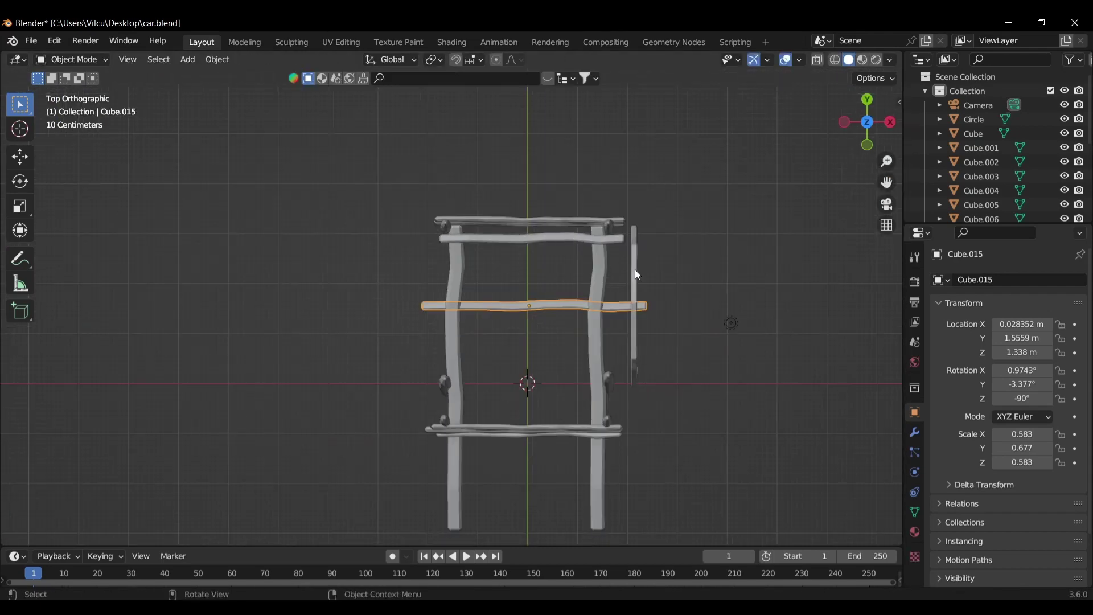
left_click(636, 270)
middle_click_drag(714, 299, 586, 159)
Add a cube at the wheel centre and stretch it into a tall vertical bar.
scroll(674, 333, "up", 3)
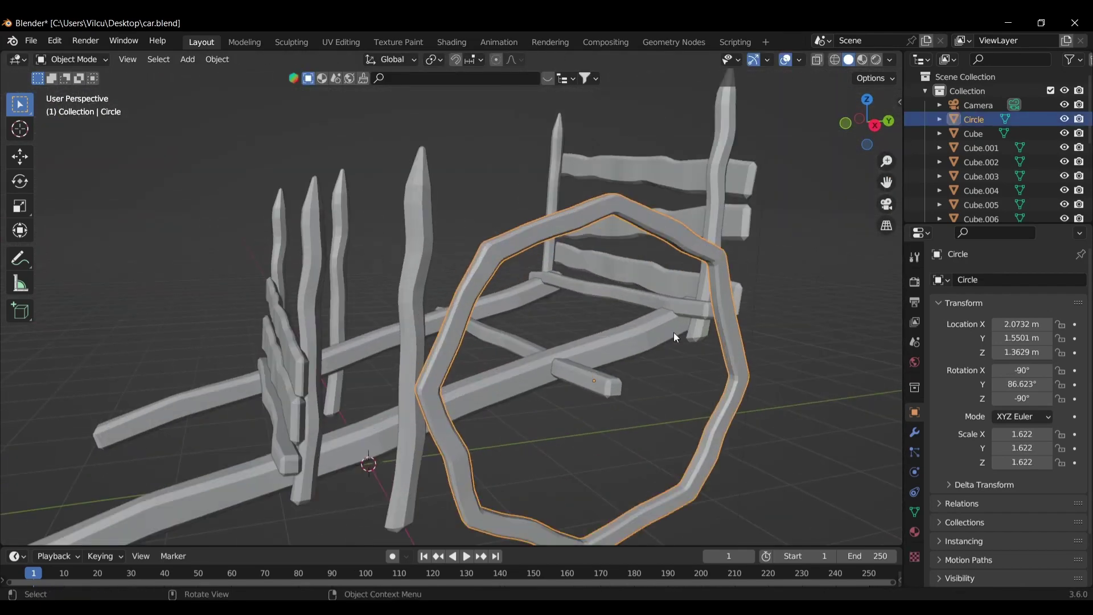
mouse_move(674, 332)
middle_mouse_down("shift")
mouse_move(624, 323)
mouse_move(511, 346)
middle_mouse_up("shift")
right_click(511, 346, "shift")
key("shift+a")
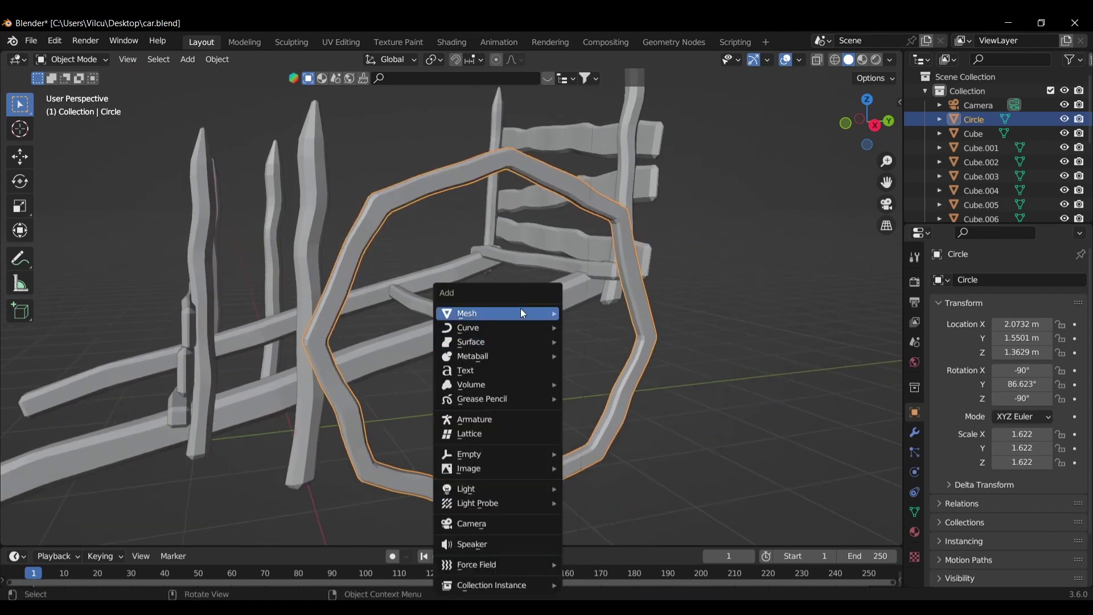
left_click(615, 327)
key("s")
left_click(548, 316)
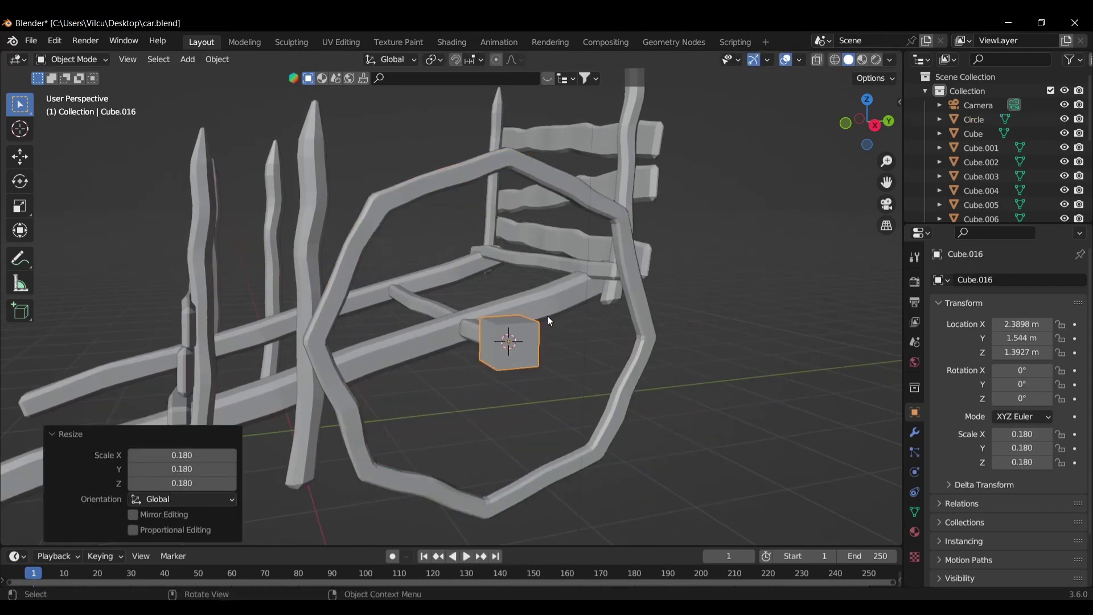
key("s")
key("z")
key("Escape")
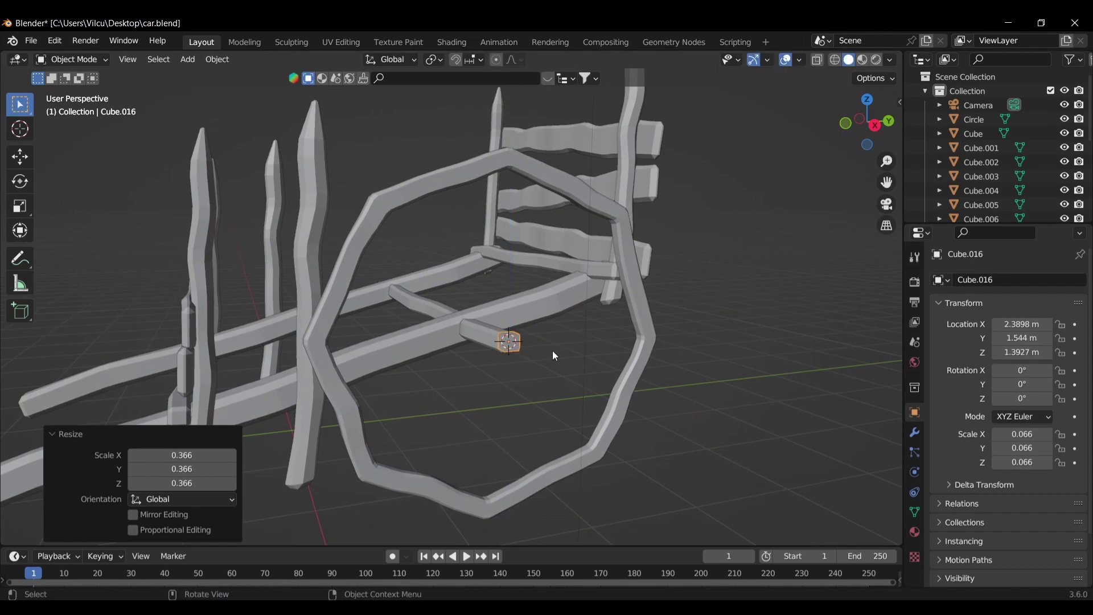
key("s")
key("z")
key("Return")
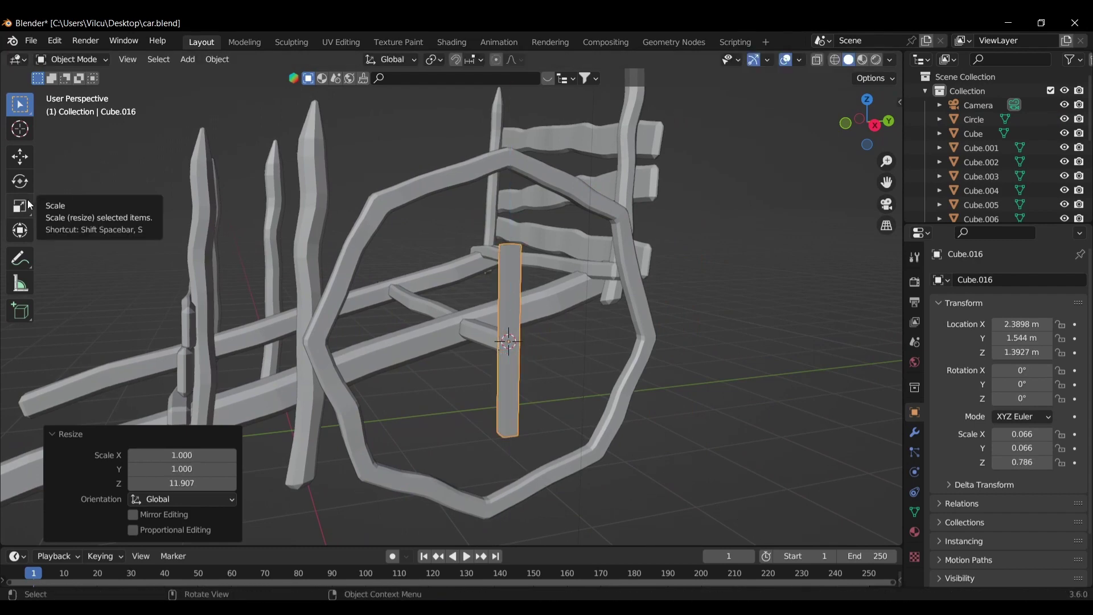
Move the bar up to the wheel rim and align it with the wheel at the axle end.
key("KP_3")
key("g")
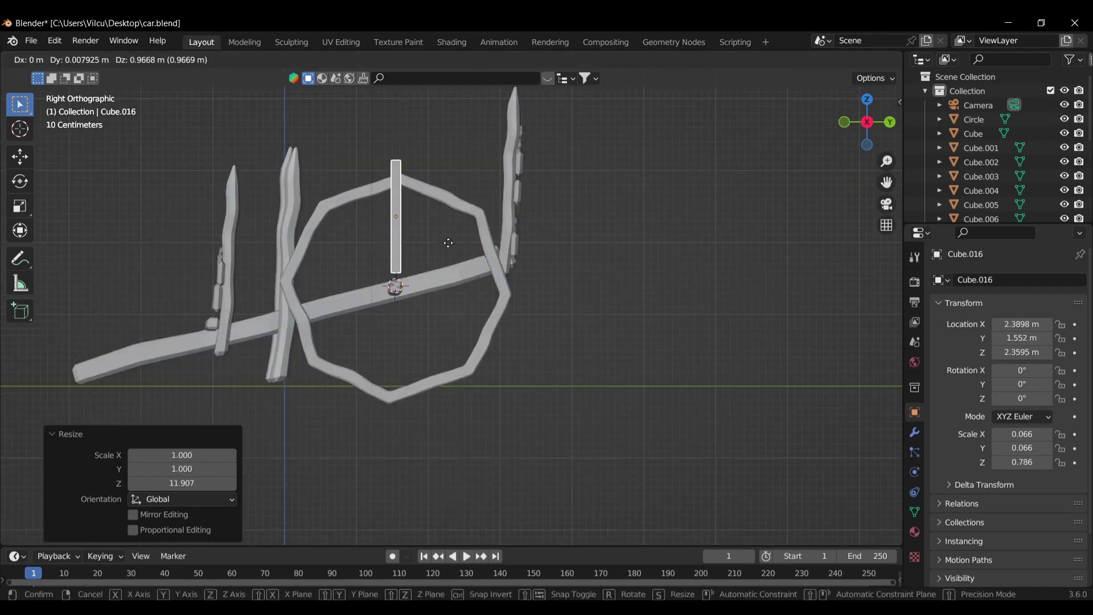
key("Return")
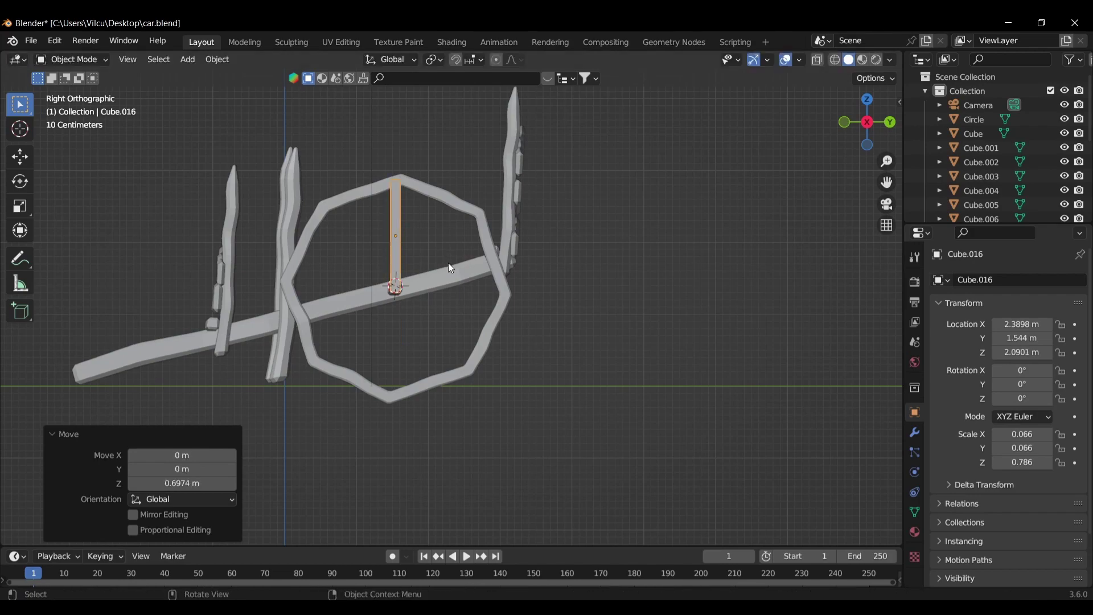
key("KP_7")
key("g")
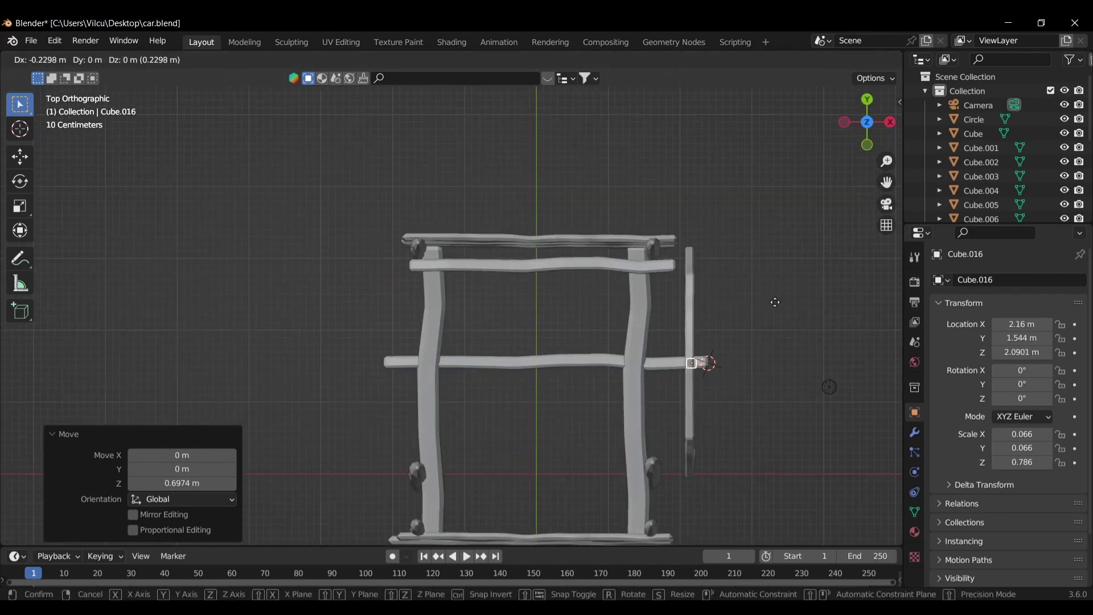
left_click(777, 312)
middle_click_drag(776, 312, 486, 268)
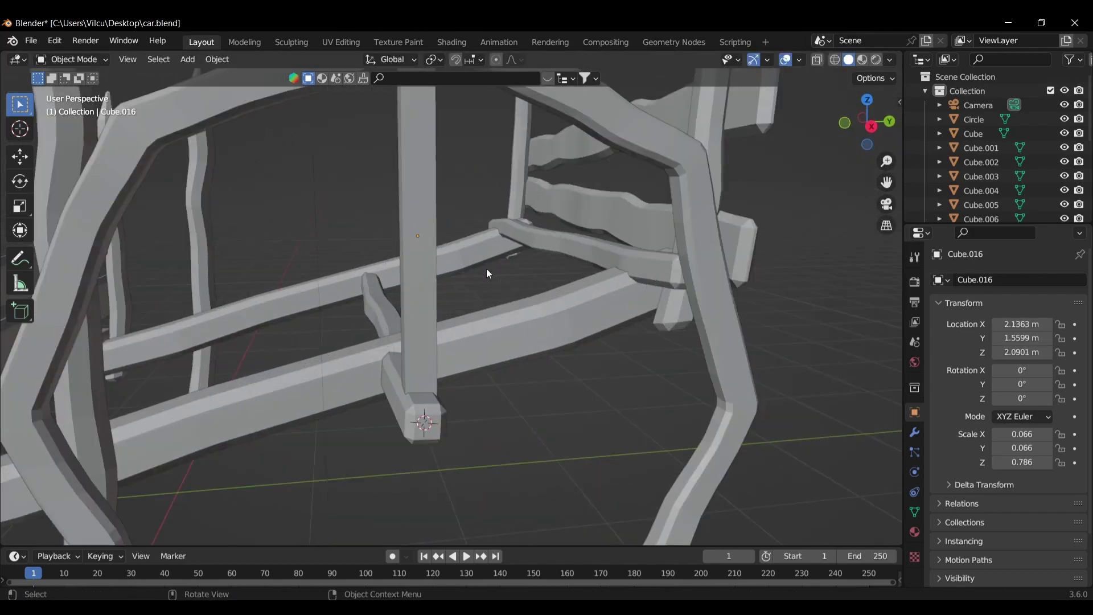
left_click(432, 214)
key("KP_3")
key("g")
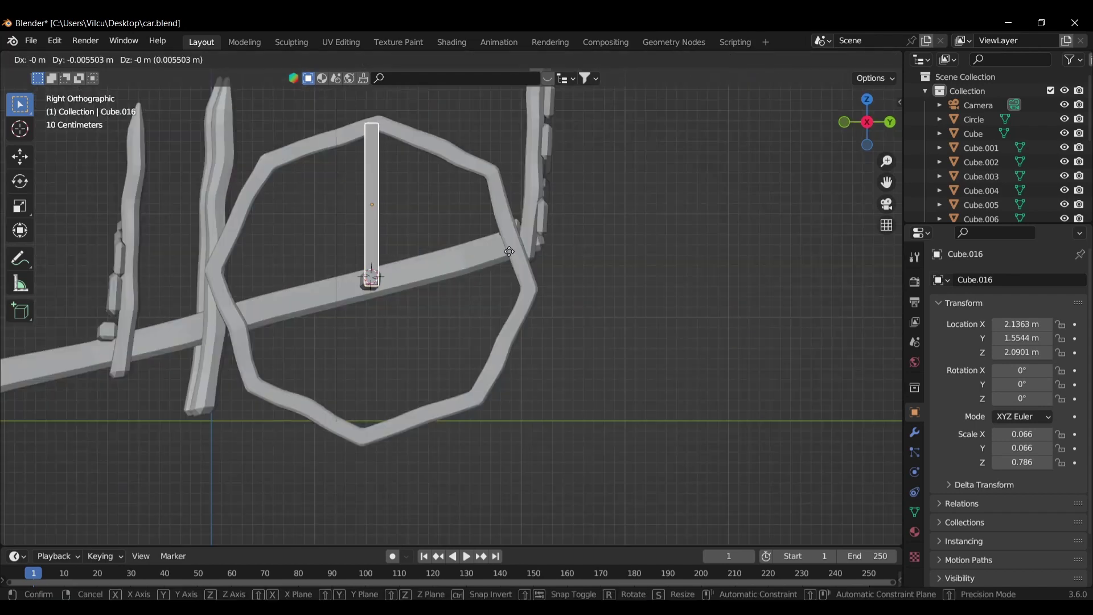
left_click(508, 251)
mouse_move(507, 250)
middle_mouse_down()
mouse_move(489, 251)
mouse_move(755, 298)
middle_mouse_up()
Thin the bar along X and Y and apply its scale.
key("s")
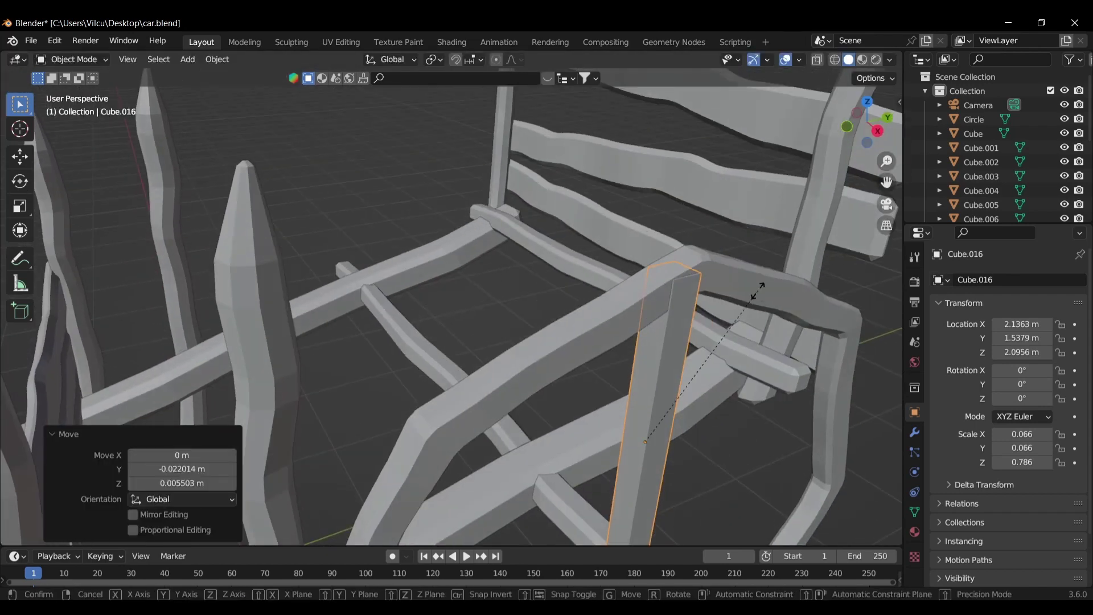
key("x")
left_click(678, 303)
key("s")
key("y")
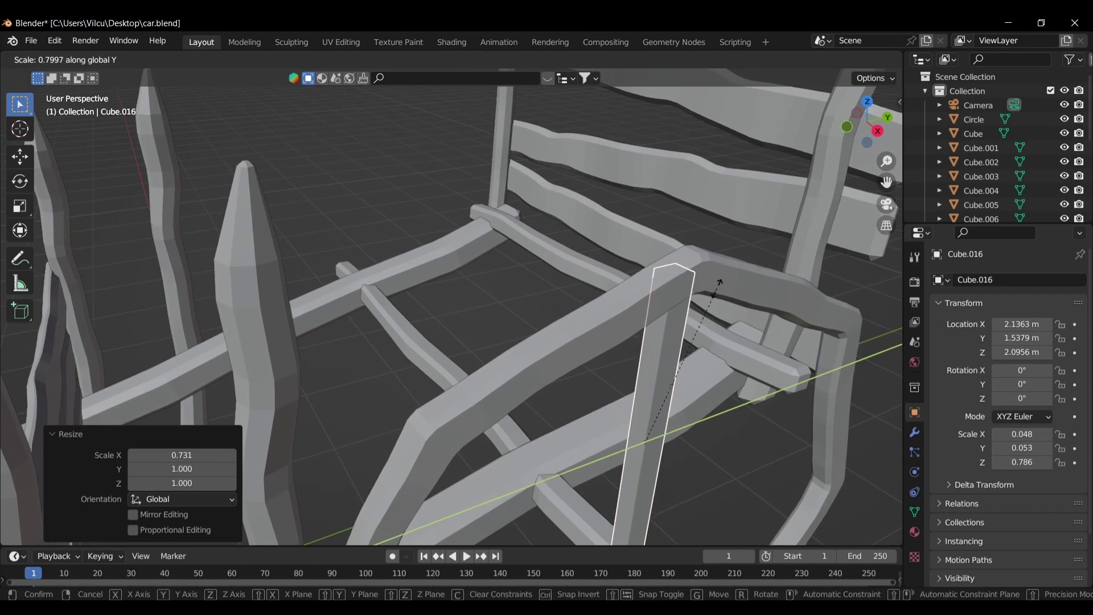
left_click(692, 307)
key("Tab")
key("6")
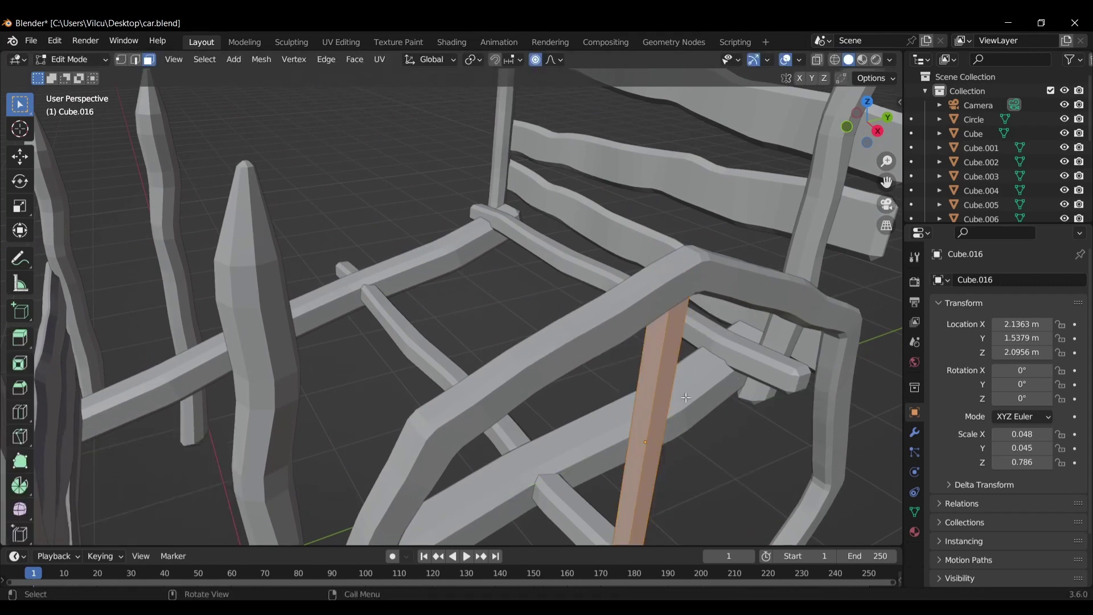
key("Tab")
key("ctrl+a")
left_click(715, 385)
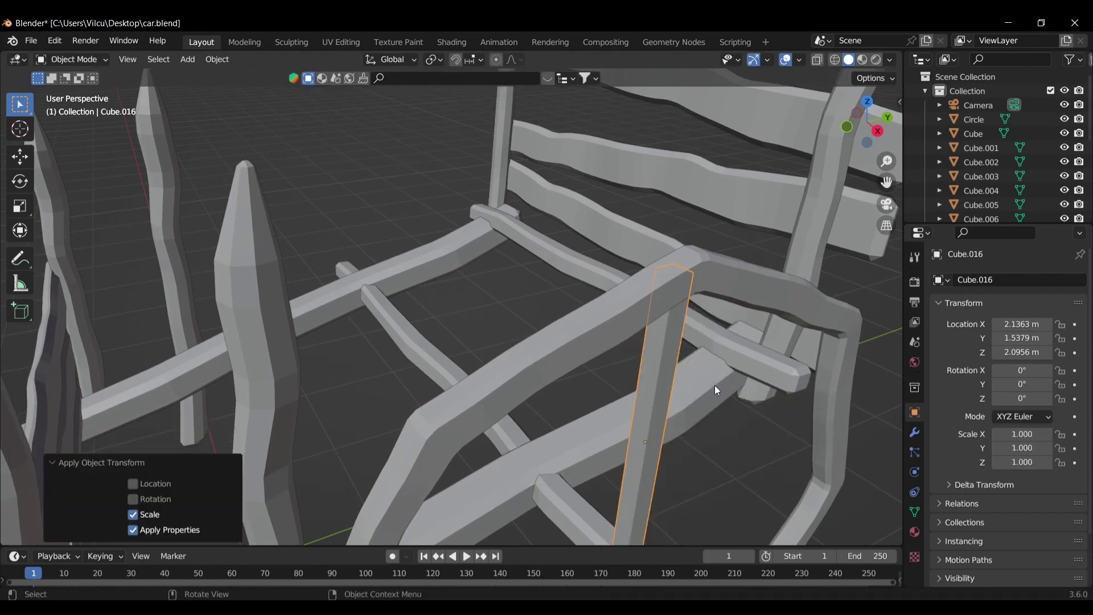
key("Tab")
left_click(748, 386)
Add 8 evenly spaced loop cuts along the spoke.
key("KP_Decimal")
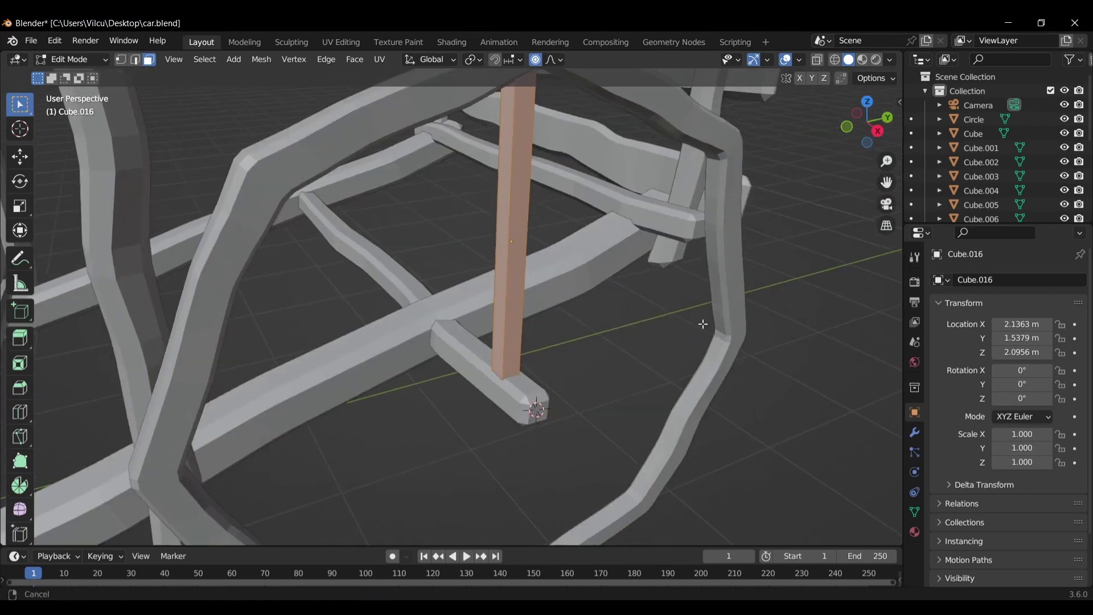
key("ctrl+r")
left_click(515, 280)
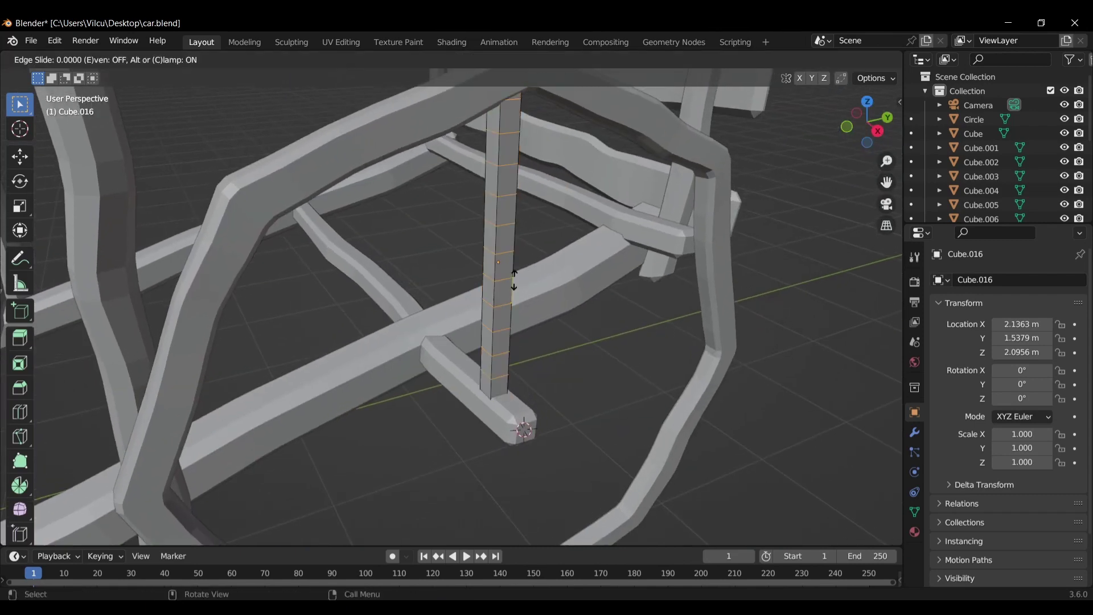
right_click(501, 278)
Bend the spoke into a wobbly shape by moving vertices with soft falloff.
key("Tab")
left_click(497, 245)
key("g")
left_click(501, 244)
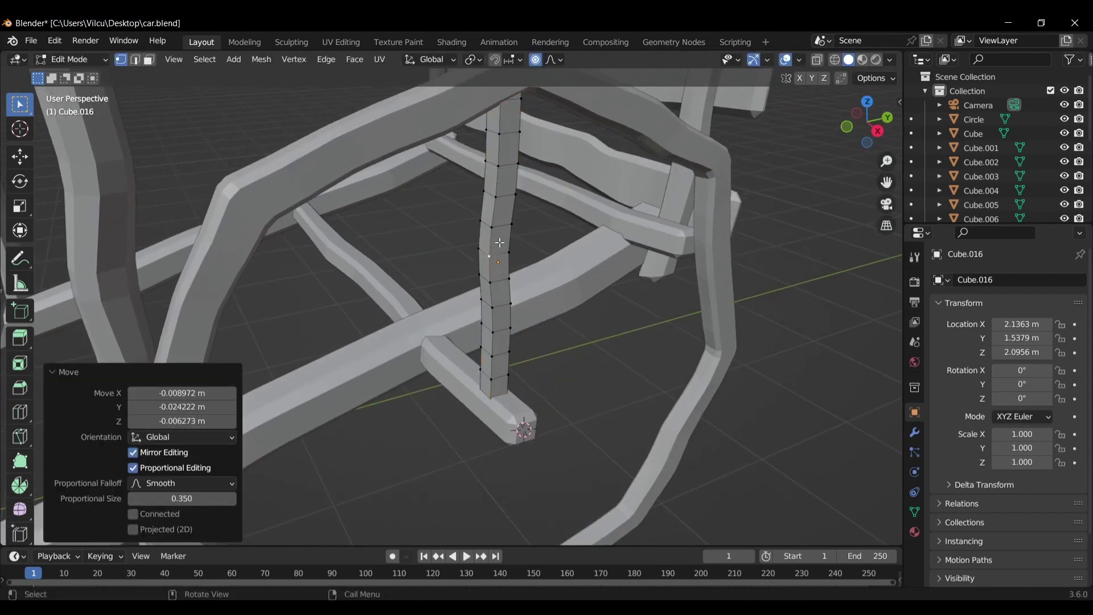
key("g")
left_click(515, 205)
key("g")
left_click(514, 353)
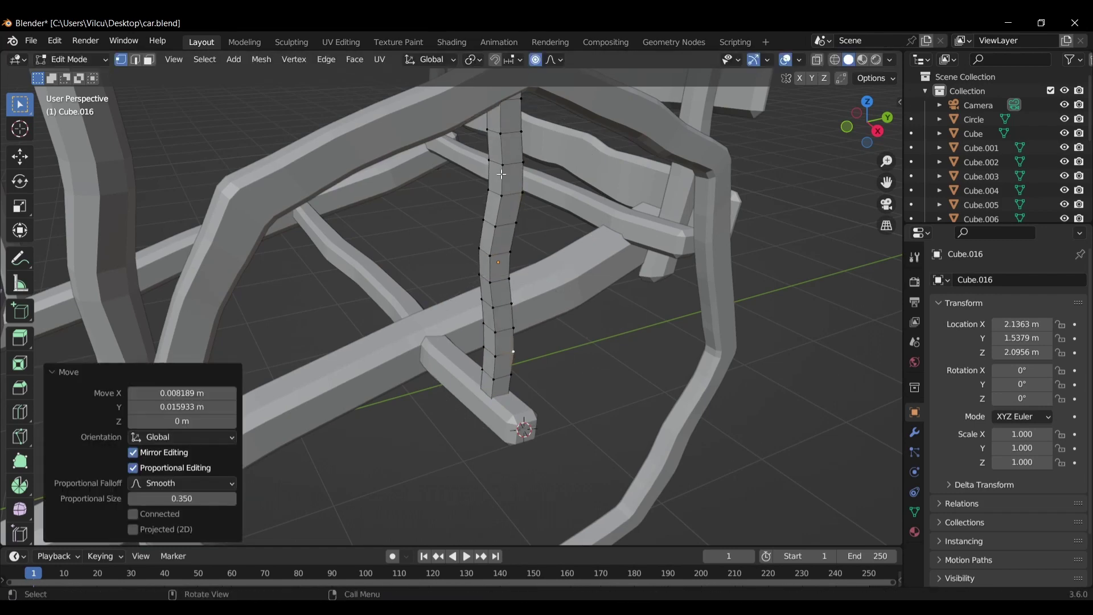
key("g")
left_click(519, 149)
key("g")
Bevel all of the spoke's edges by 0.031 m.
key("ctrl+Tab")
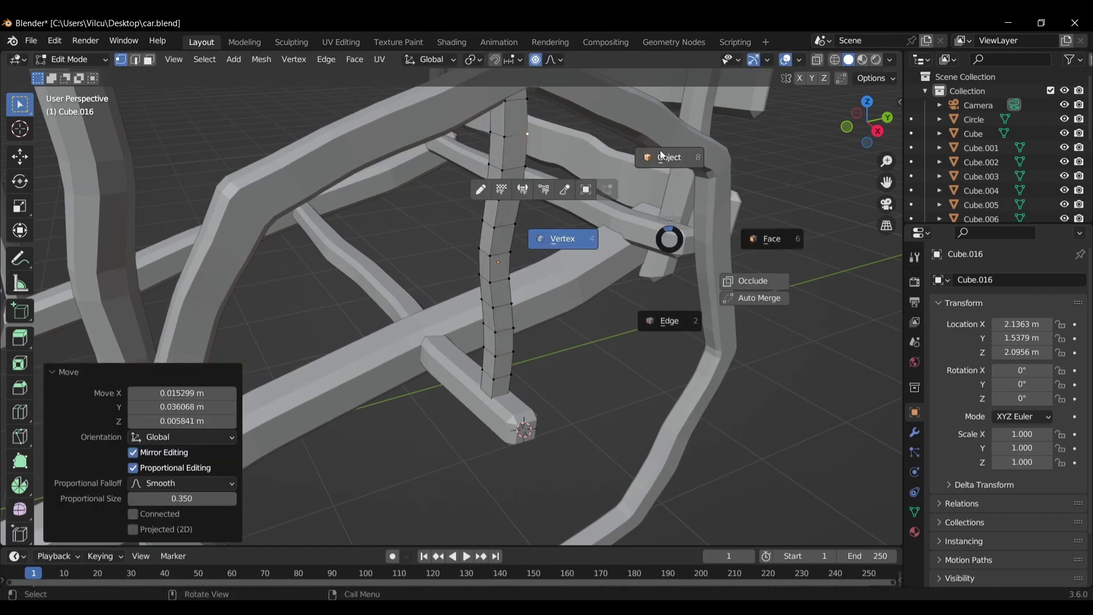
left_click(776, 236)
key("a")
key("ctrl+b")
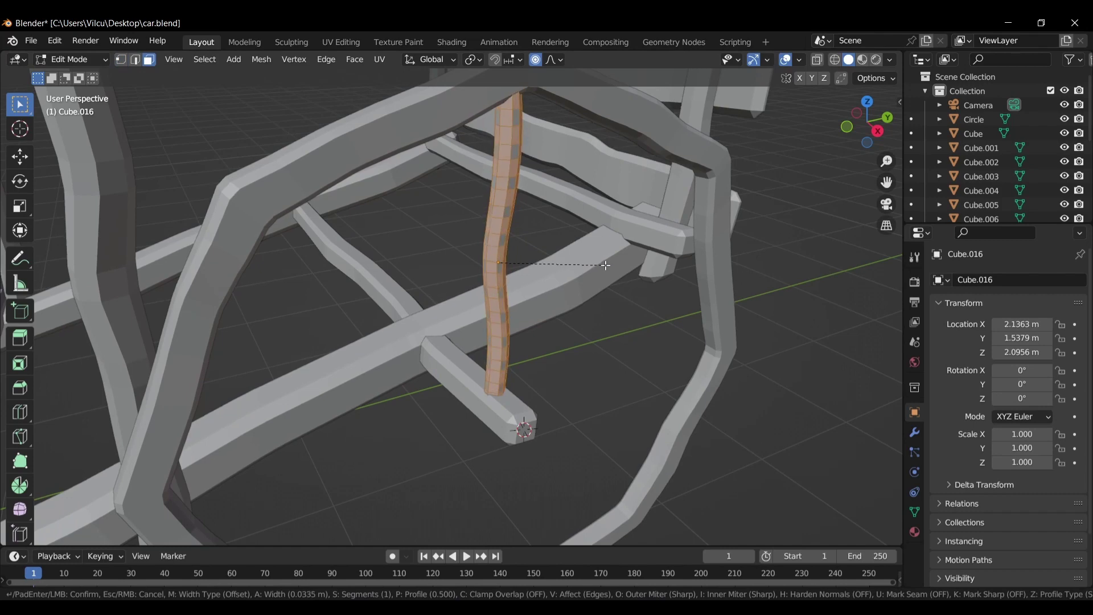
left_click(605, 265)
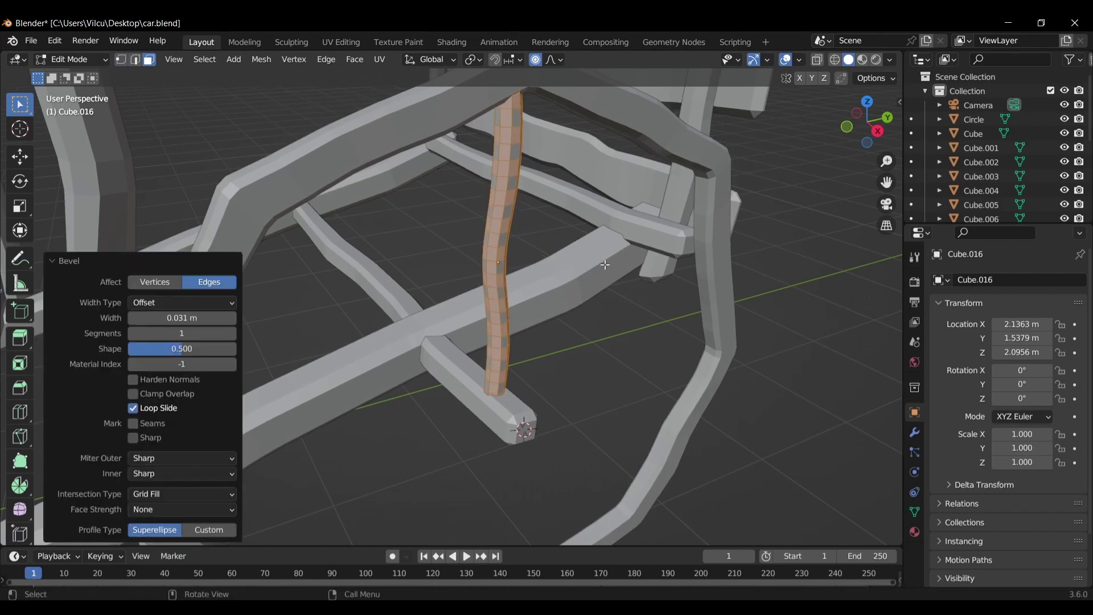
key("KP_3")
middle_click_drag(601, 285, 557, 275, "shift")
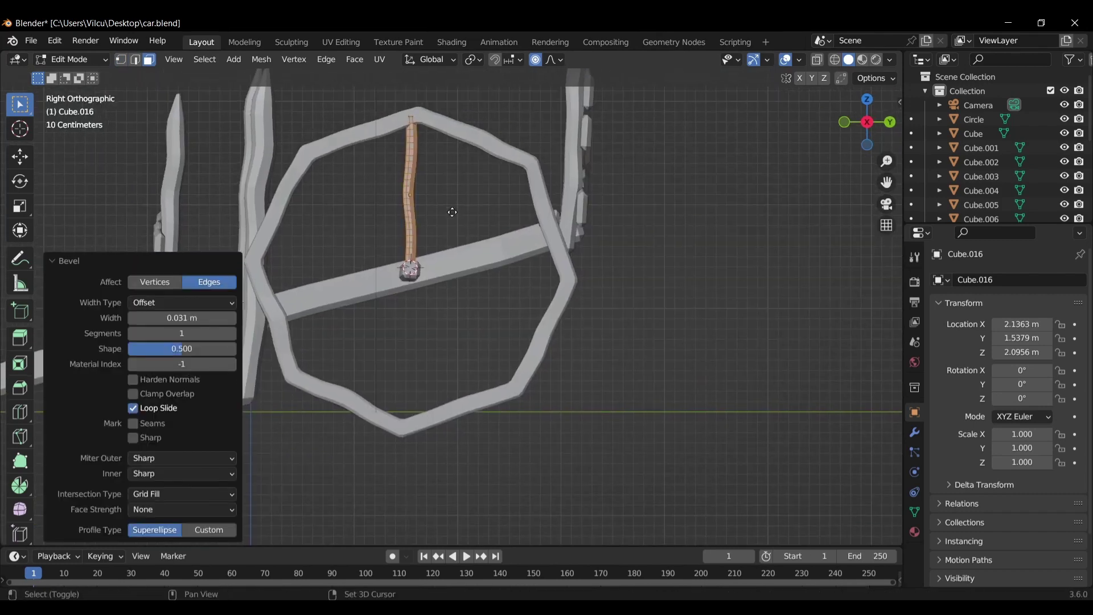
Try a downward copy of the spoke geometry, then undo it.
key("g")
key("x")
left_click(449, 368)
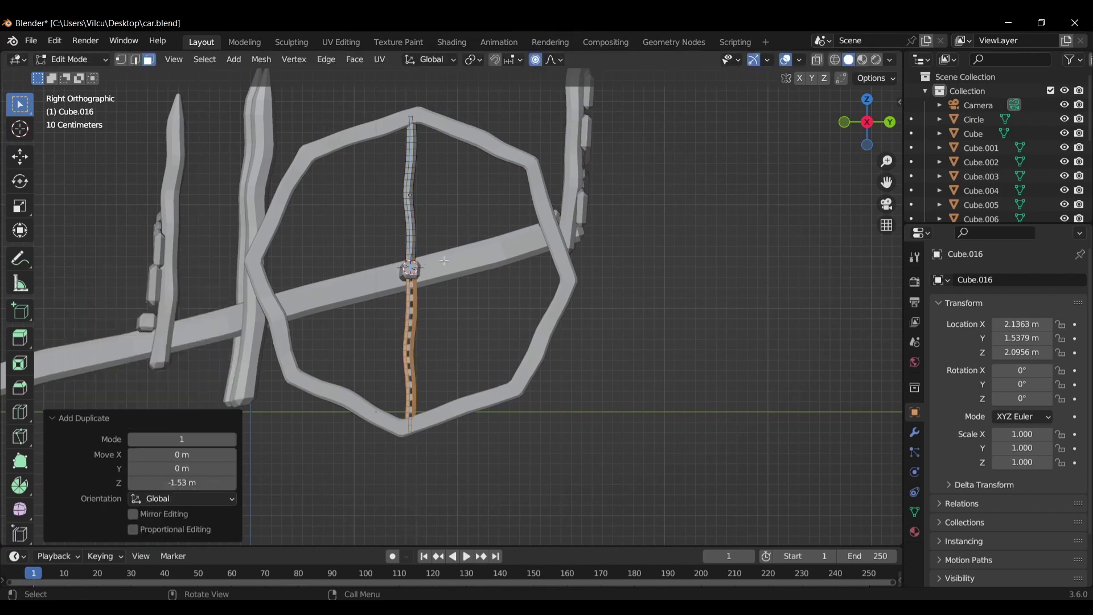
key("ctrl+Tab")
key("alt+a")
middle_click_drag(686, 317, 642, 320)
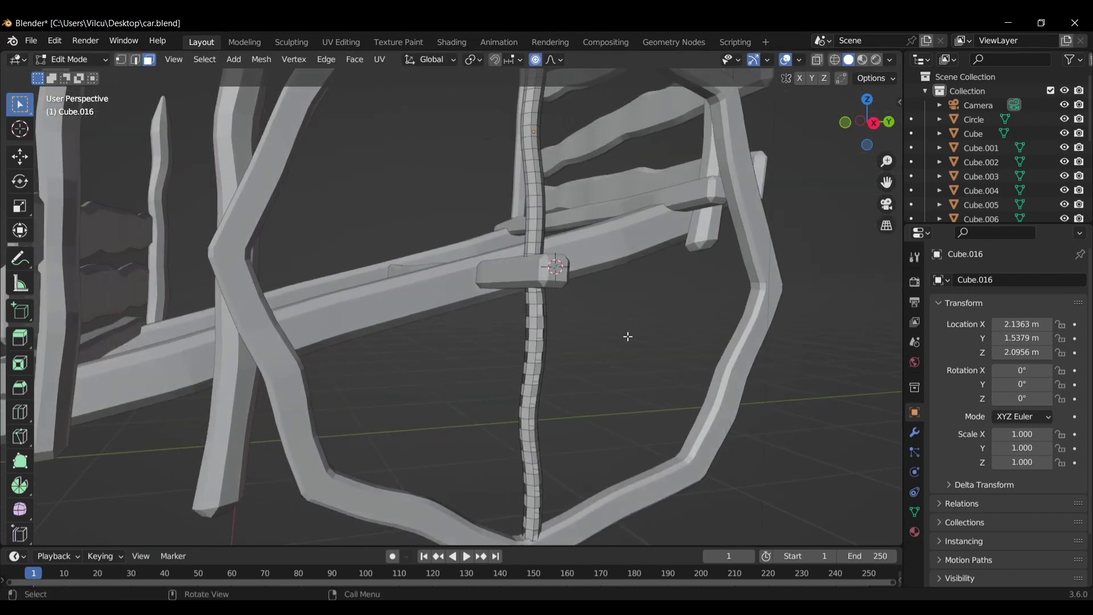
key("ctrl+z")
key("ctrl+z")
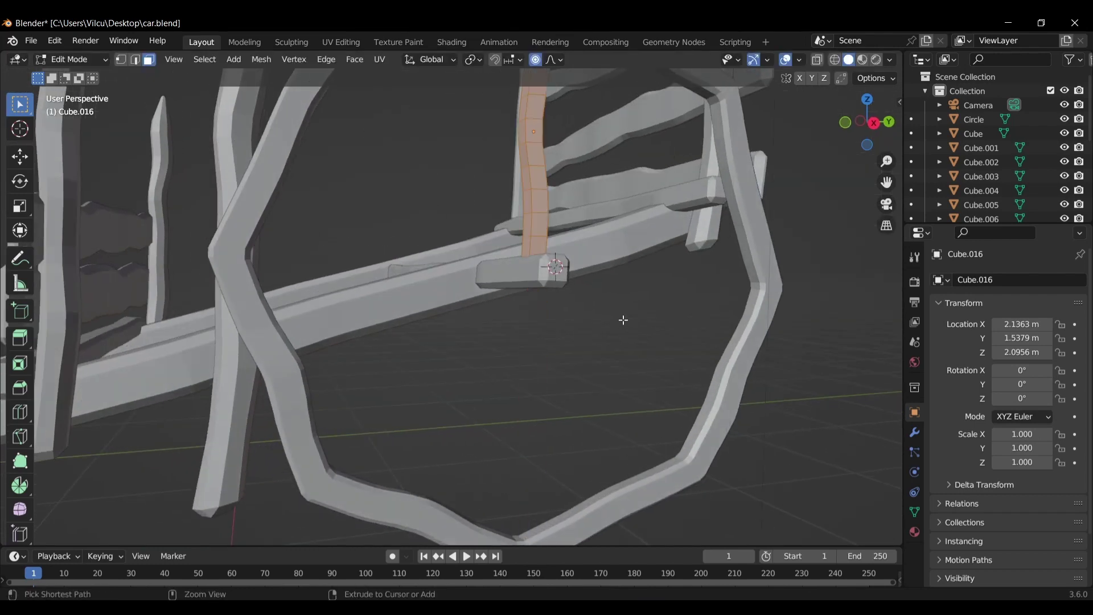
Select all of the spoke's geometry and return to Object Mode.
middle_click_drag(619, 172, 573, 273, "shift")
scroll(574, 273, "up", 3)
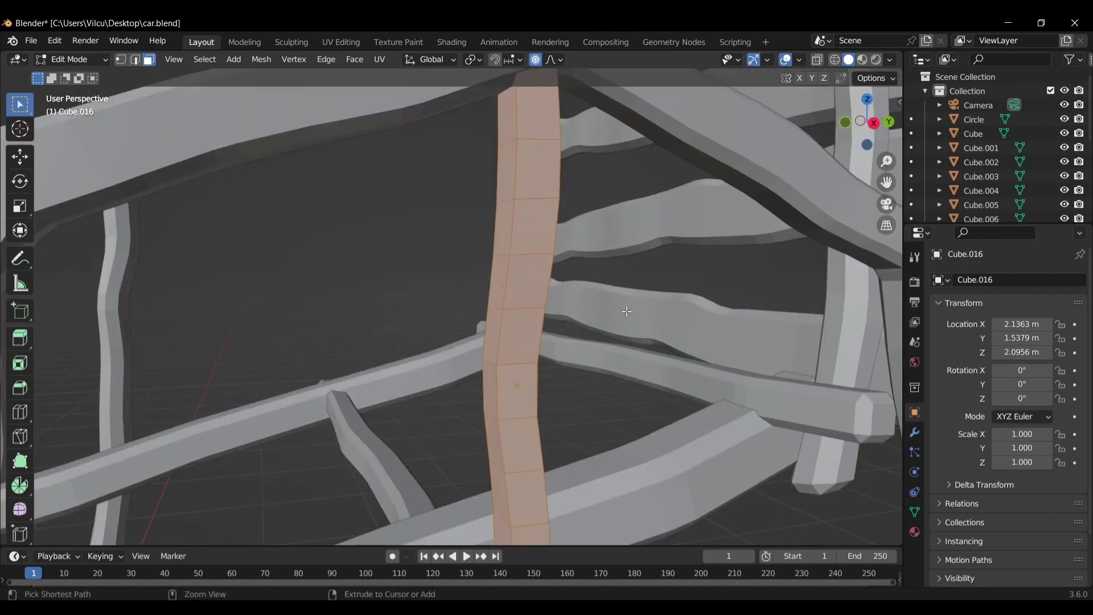
key("ctrl+b")
left_click(645, 316)
key("KP_3")
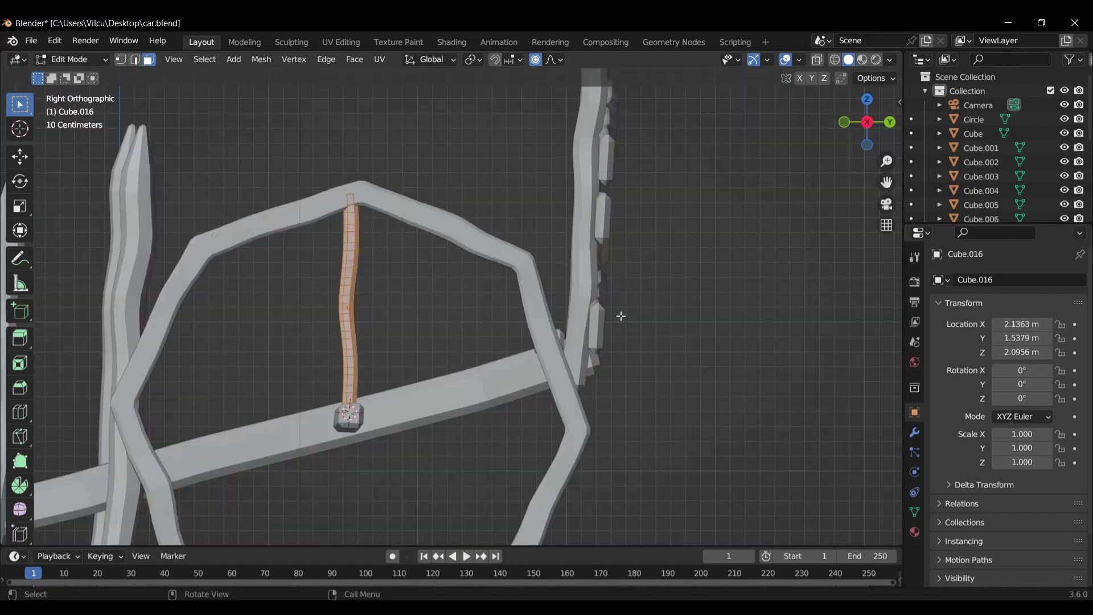
scroll(446, 313, "down", 3)
key("Tab")
scroll(445, 313, "up", 1)
Duplicate the spoke straight down so a copy sits below the hub.
key("shift+d")
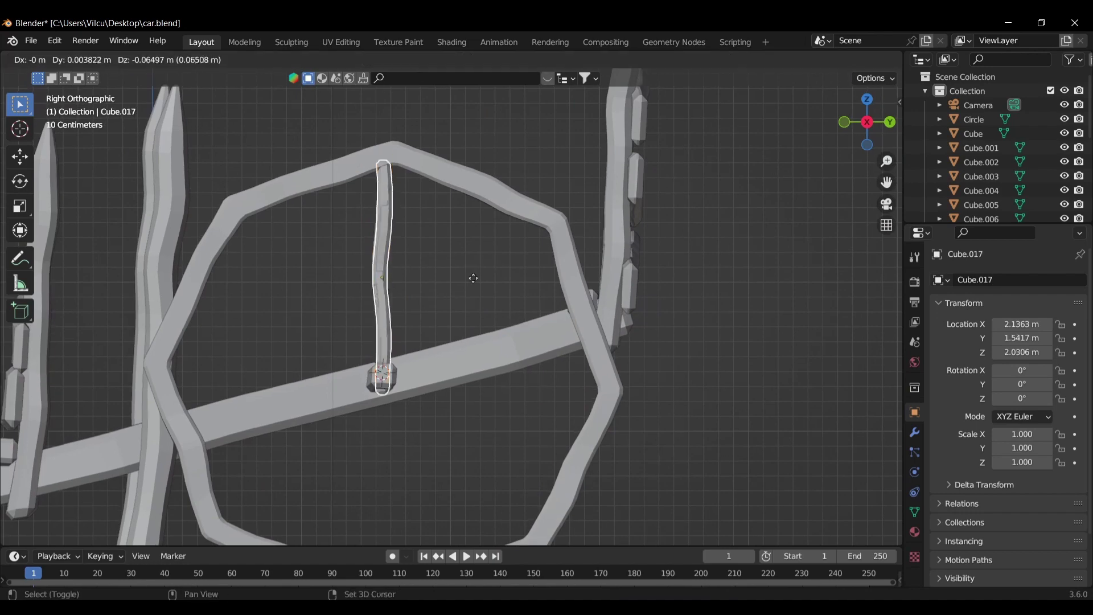
key("z")
left_click(477, 466)
middle_click_drag(477, 466, 517, 381, "shift")
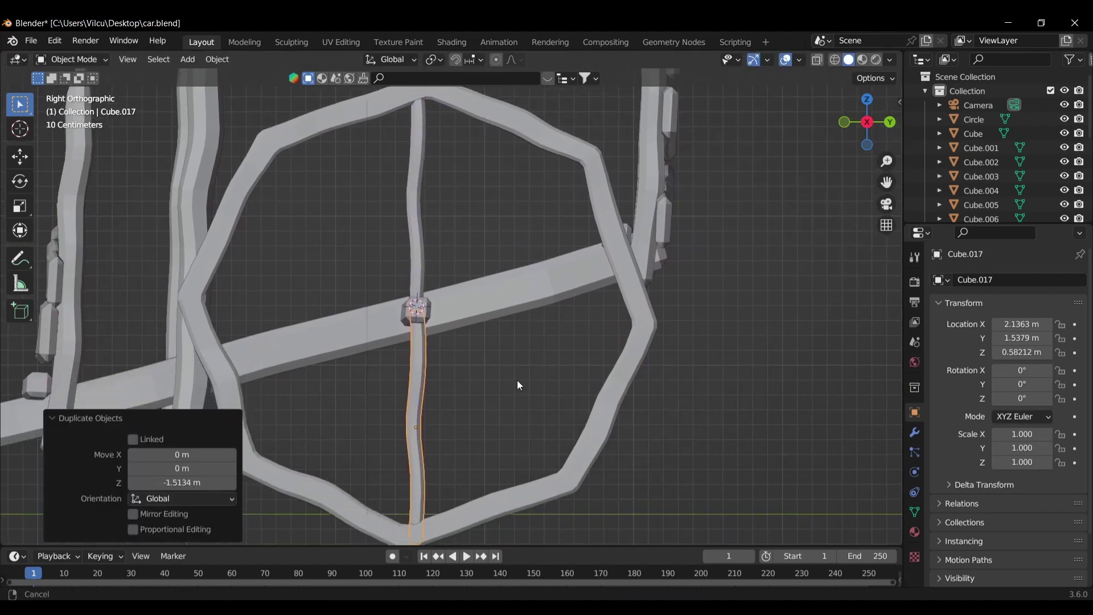
Make an in-place copy of the upper spoke rotated horizontal to form a cross.
left_click(433, 239, "shift")
key("shift+d")
left_click(556, 269)
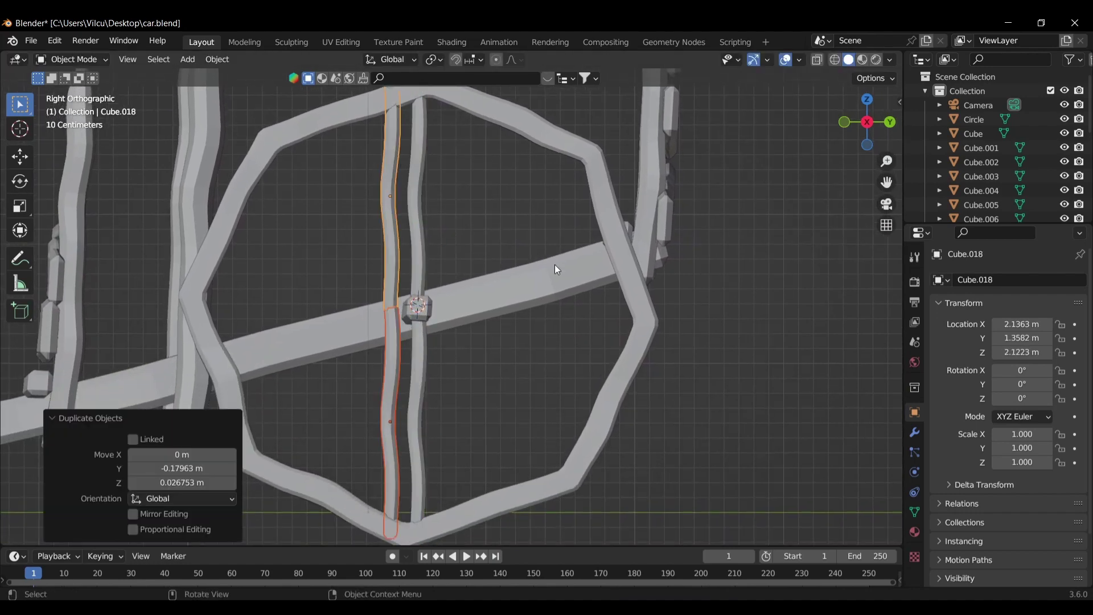
key("ctrl+z")
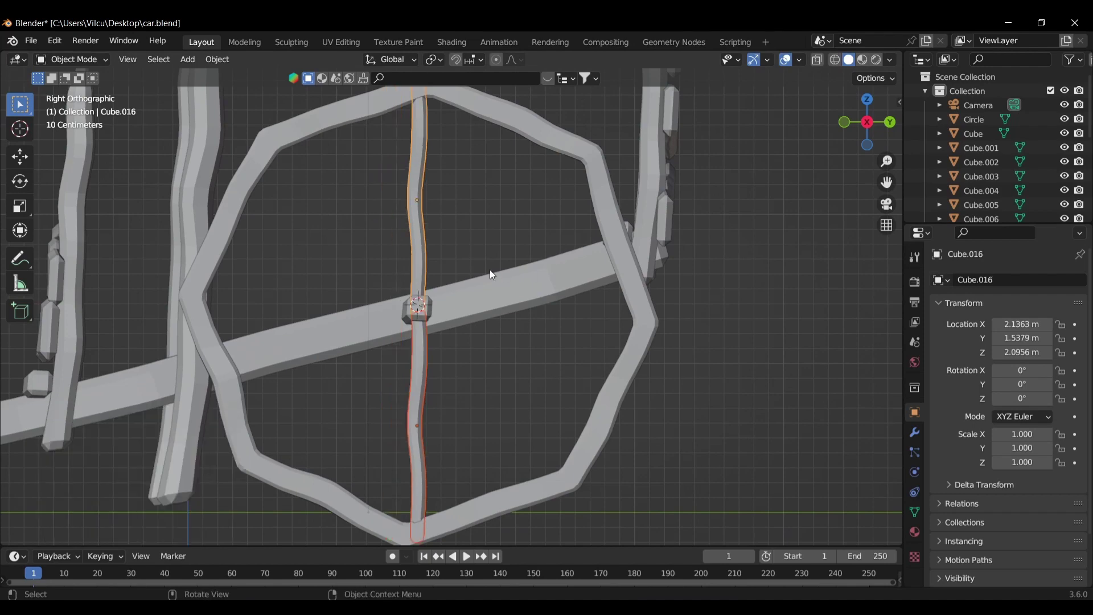
key("shift+d")
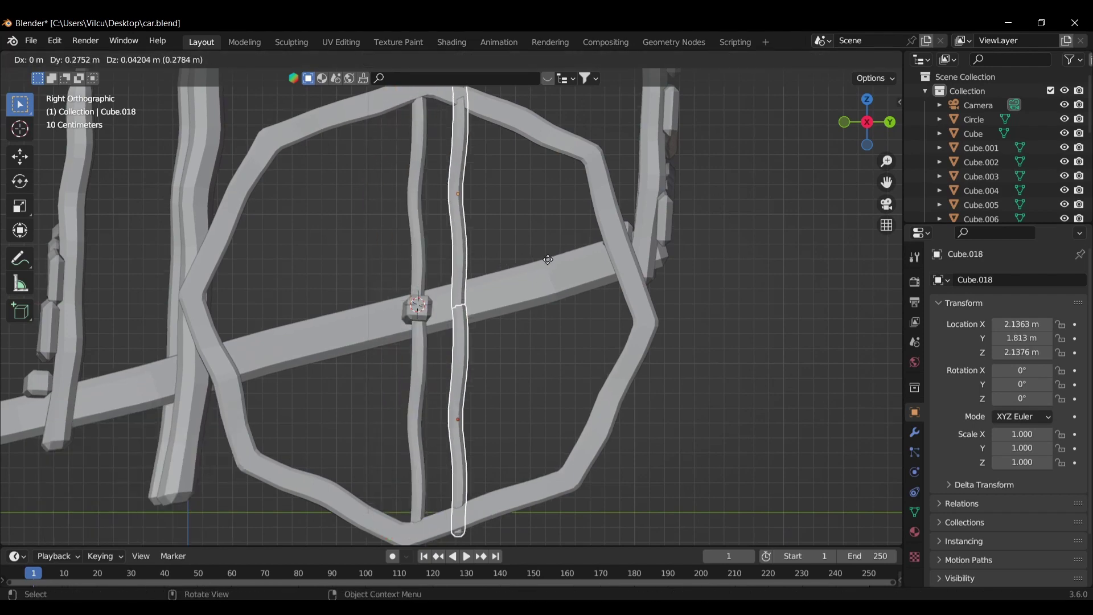
right_click(559, 257)
key("r")
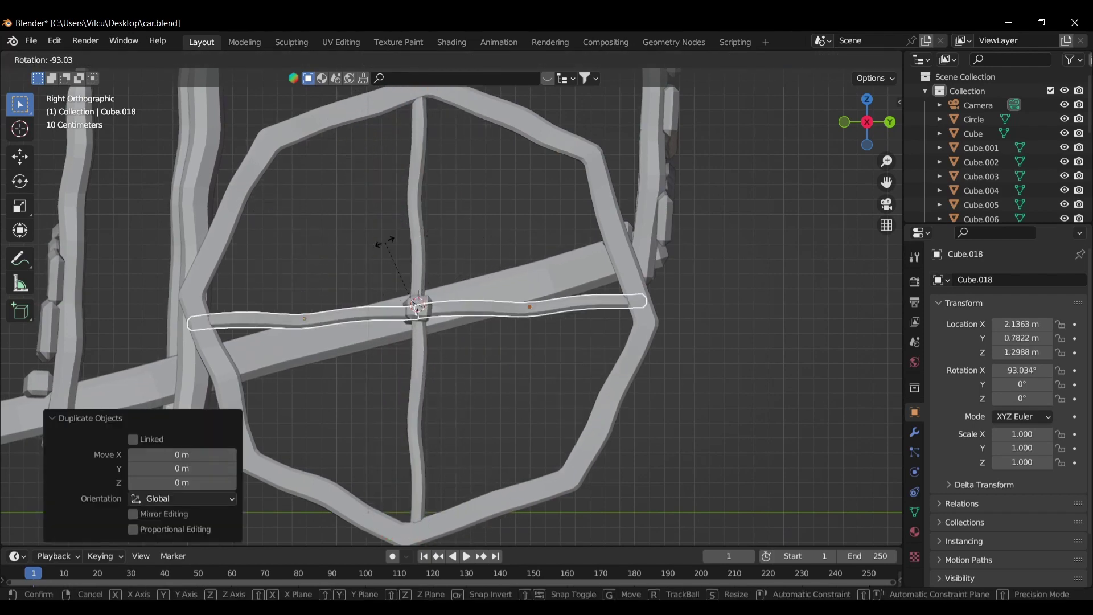
type("90")
left_click(385, 241)
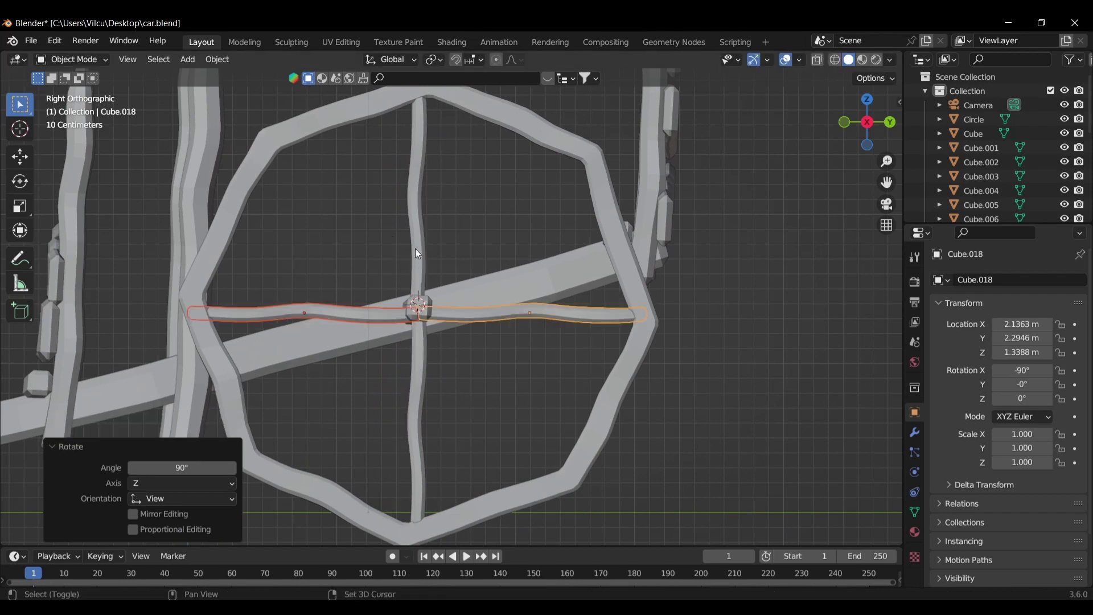
Duplicate the cross of spokes and rotate the copies 45° for eight spokes.
left_click(415, 248, "shift")
key("r")
key("Escape")
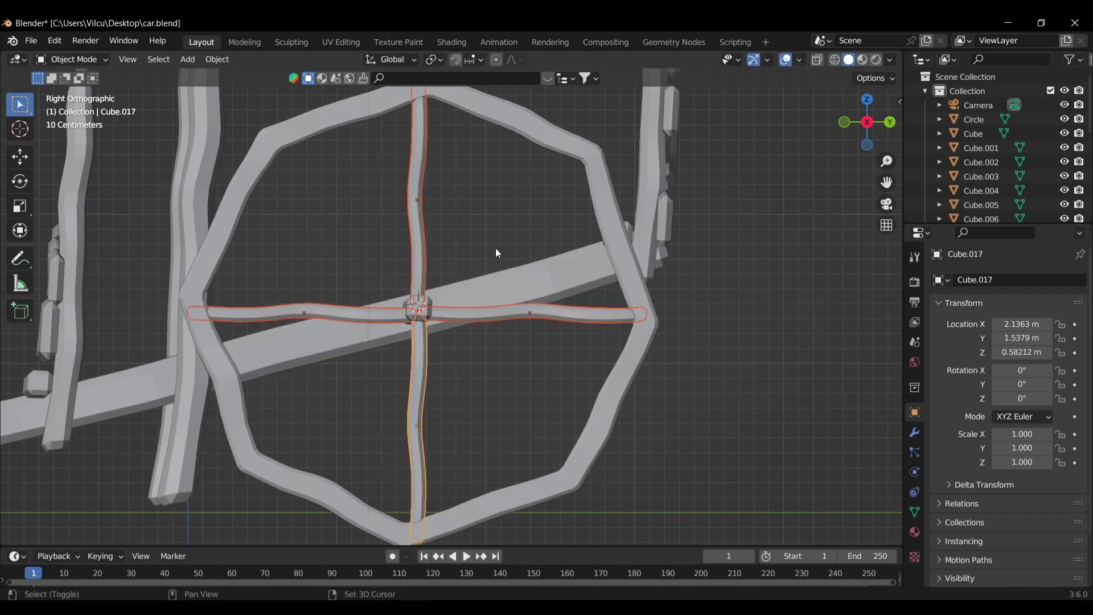
key("shift+d")
key("Escape")
type("r")
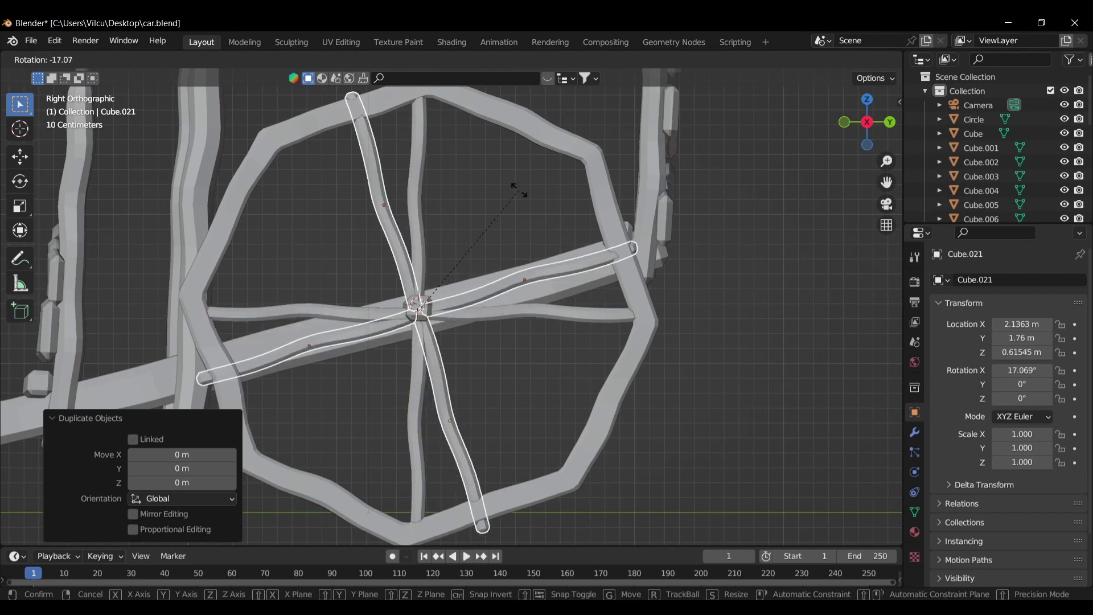
type("45")
key("Return")
Select the three lower spokes together with the octagonal rim.
left_click(747, 327)
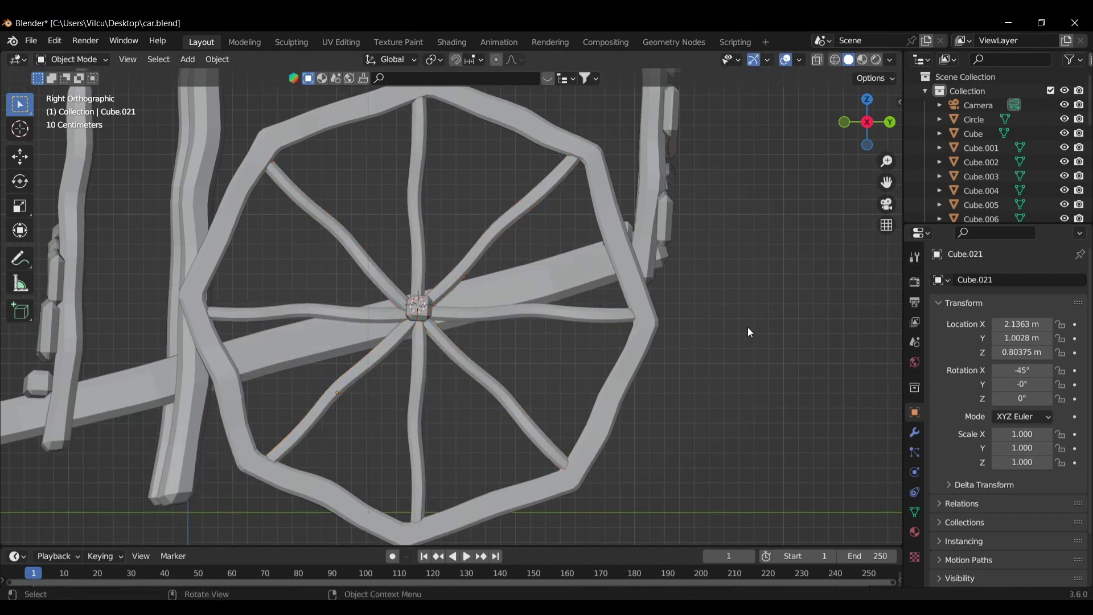
scroll(392, 315, "up", 3)
left_click(359, 355, "shift")
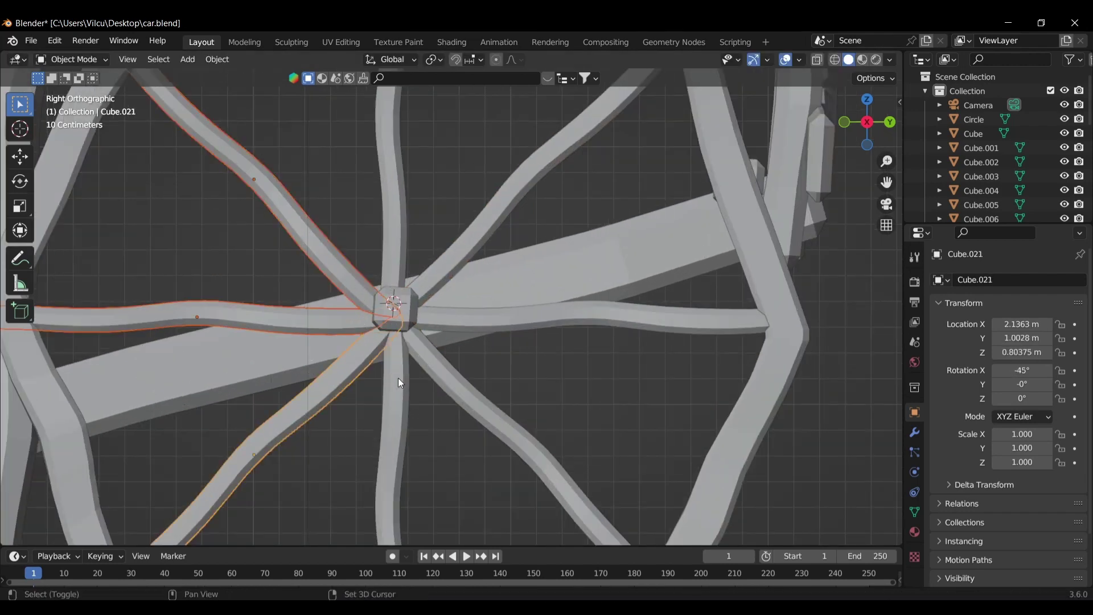
left_click(398, 377, "shift")
left_click(424, 350, "shift")
scroll(399, 242, "down", 5)
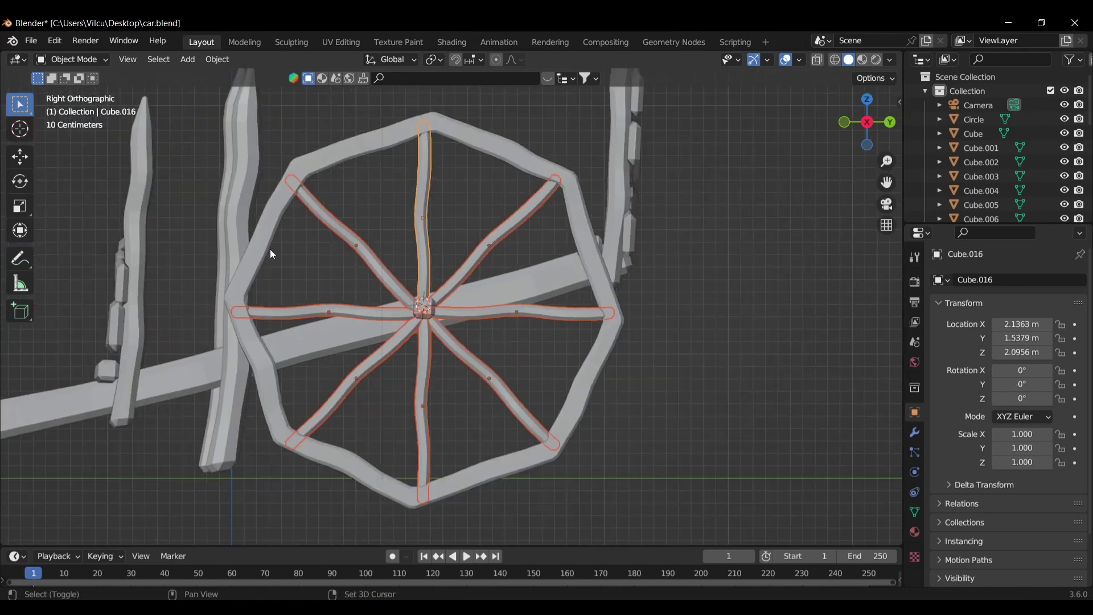
left_click(370, 242, "shift")
Duplicate the spoked wheel along X onto the cart's opposite side.
key("KP_7")
key("shift+d")
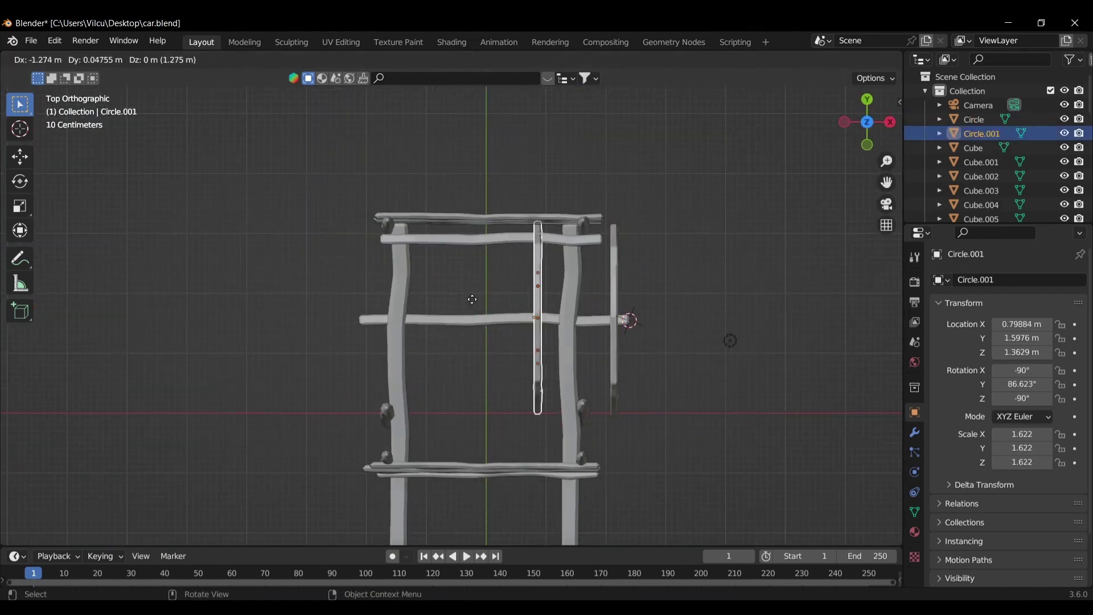
key("x")
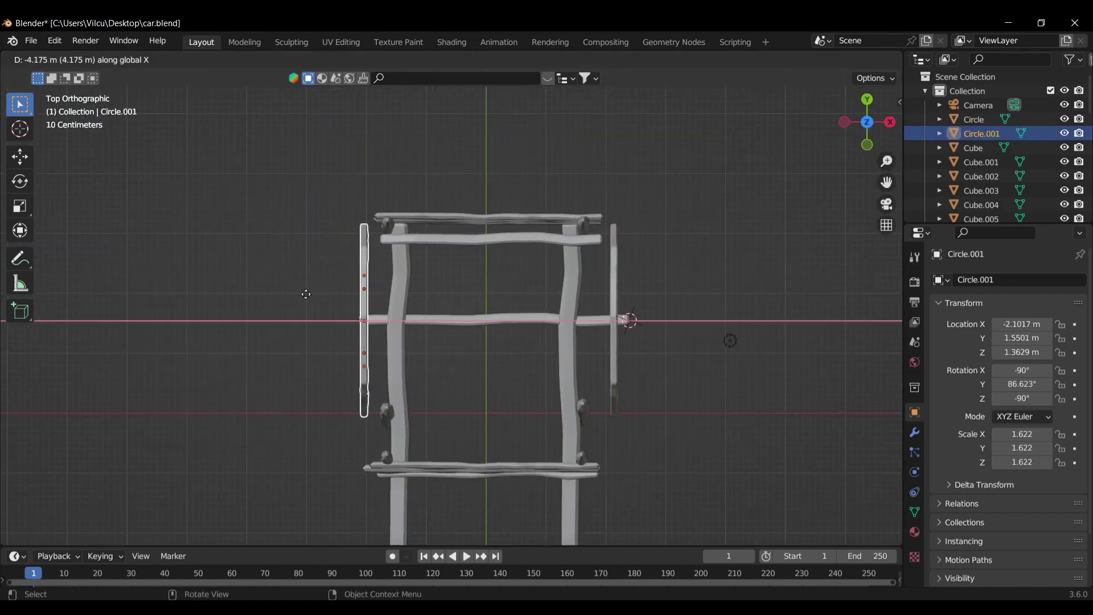
left_click(308, 294)
key("ctrl+Tab")
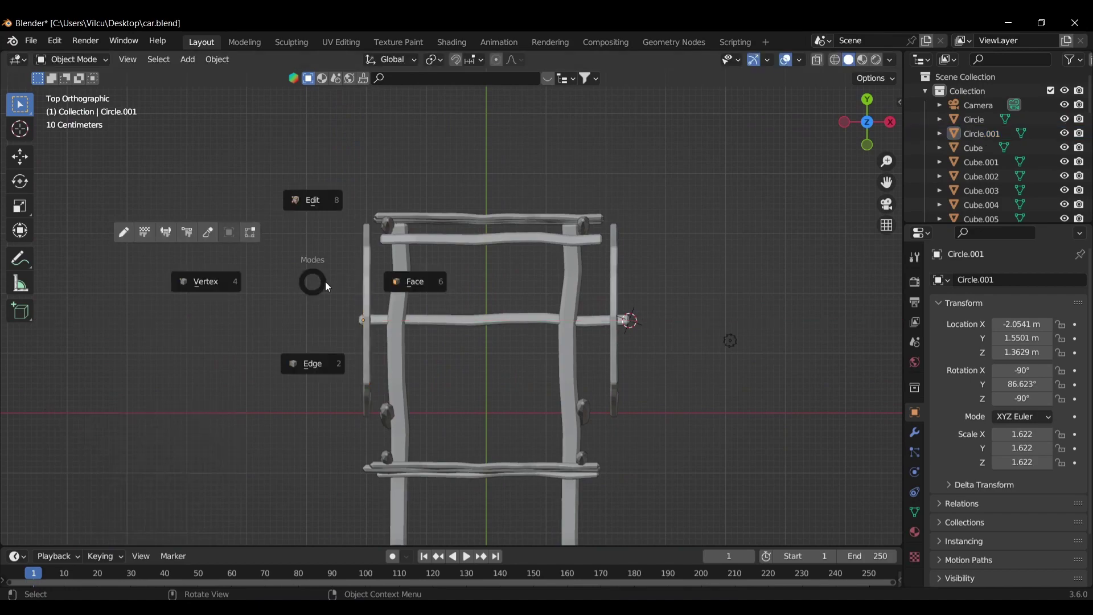
left_click(409, 283)
key("Tab")
Select the faces at the axle's hub end in Edit Mode.
left_click(341, 316)
key("Tab")
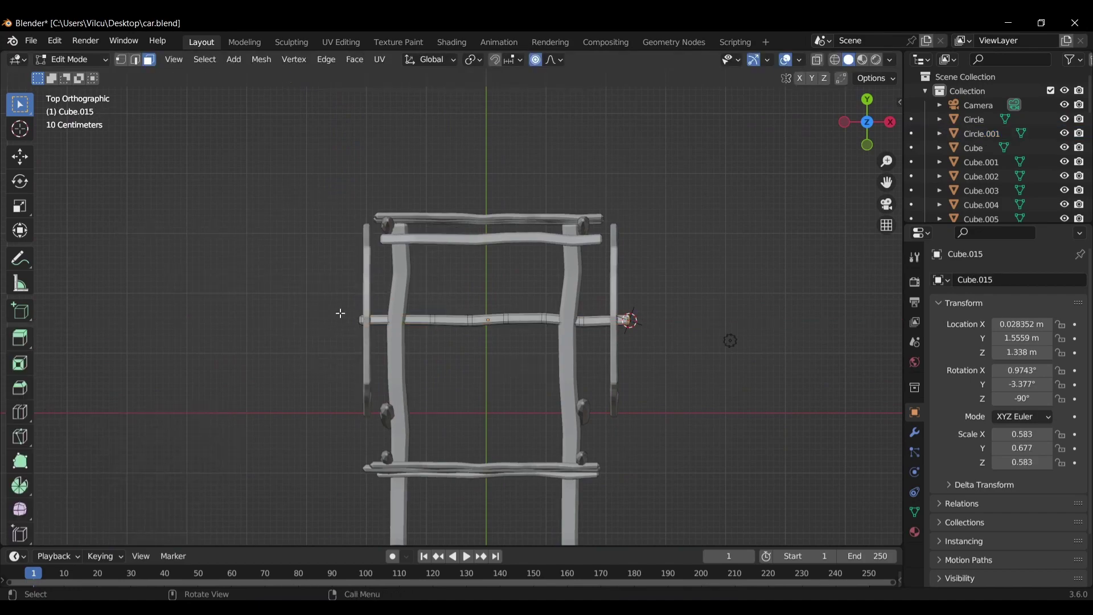
mouse_move(342, 313)
middle_mouse_down()
mouse_move(410, 255)
mouse_move(616, 217)
mouse_move(488, 348)
middle_mouse_up()
scroll(616, 217, "up", 6)
left_click(471, 262, "shift")
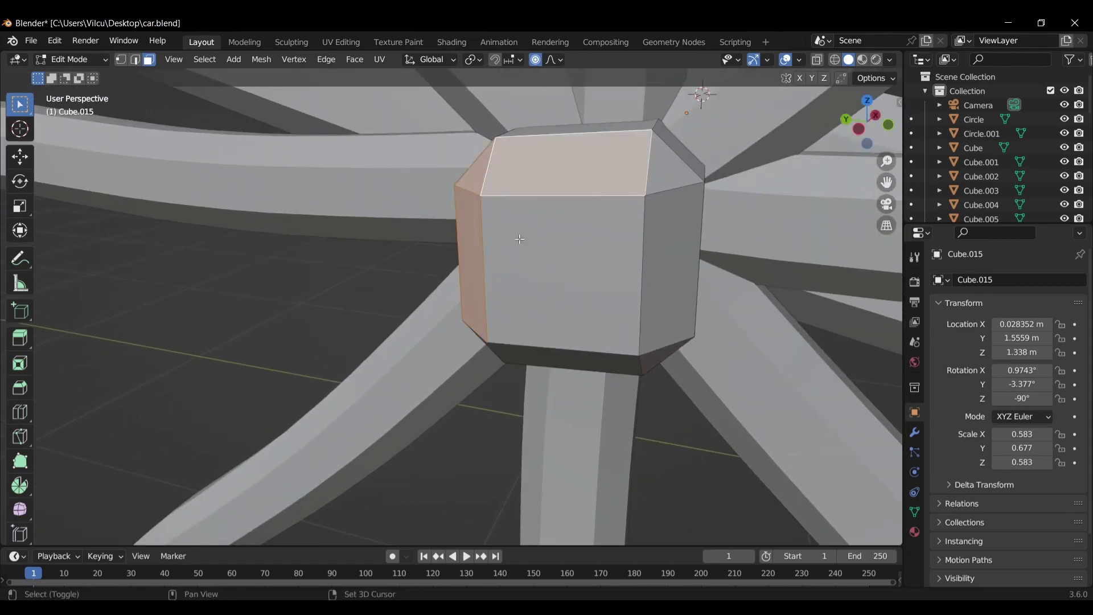
left_click(488, 349, "shift")
left_click(650, 363, "shift")
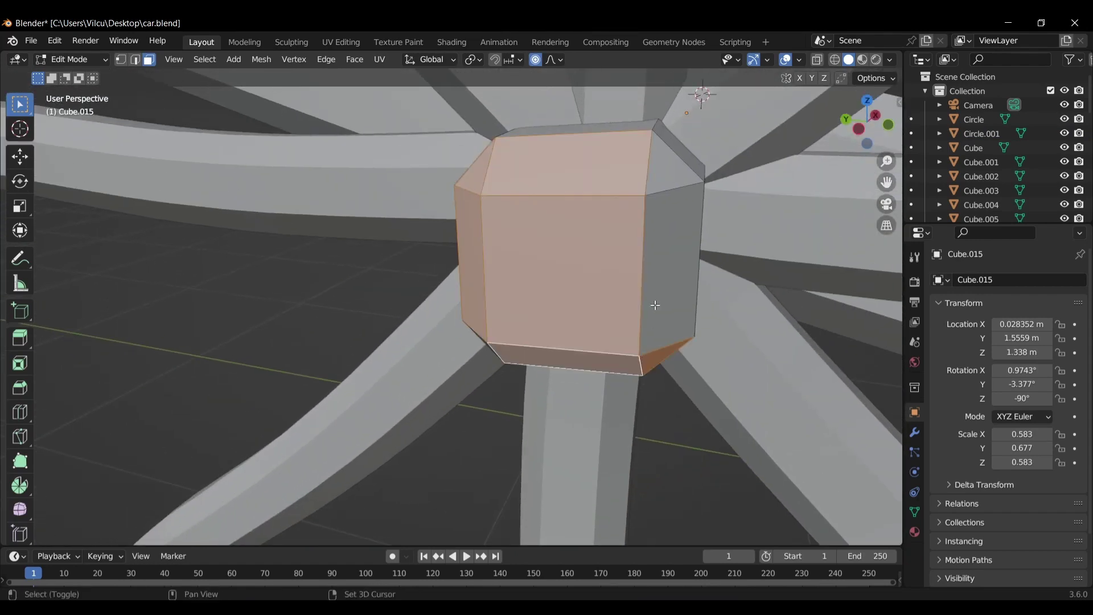
left_click(672, 267, "shift")
middle_click_drag(671, 268, 691, 259)
Stretch the axle end outward past the wheel with proportional editing.
key("KP_7")
middle_click_drag(481, 305, 745, 249, "shift")
key("g")
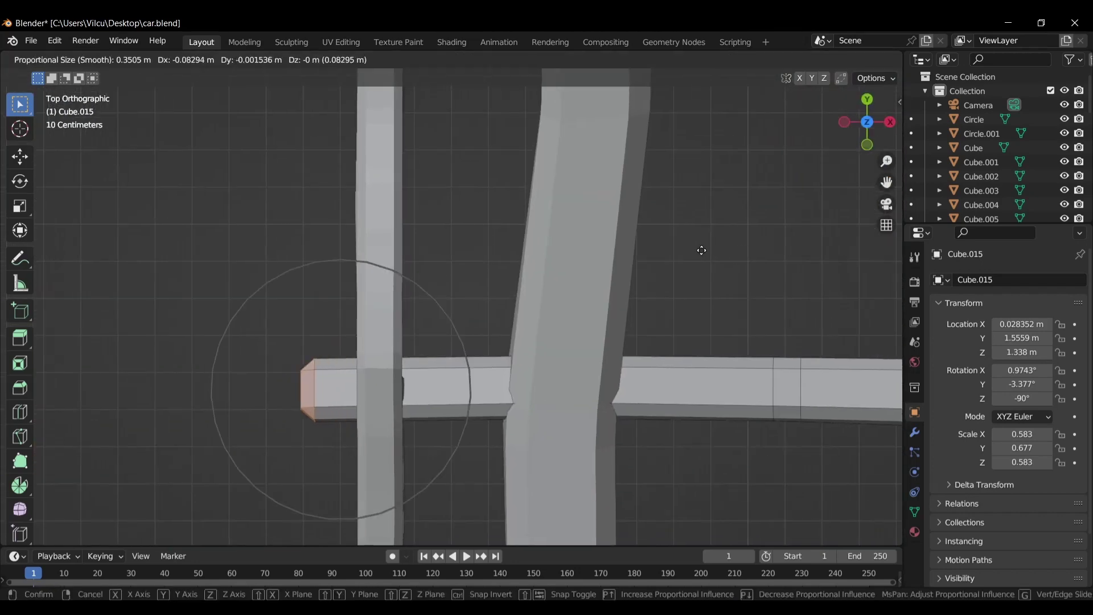
left_click(205, 241)
key("Tab")
scroll(227, 218, "down", 8)
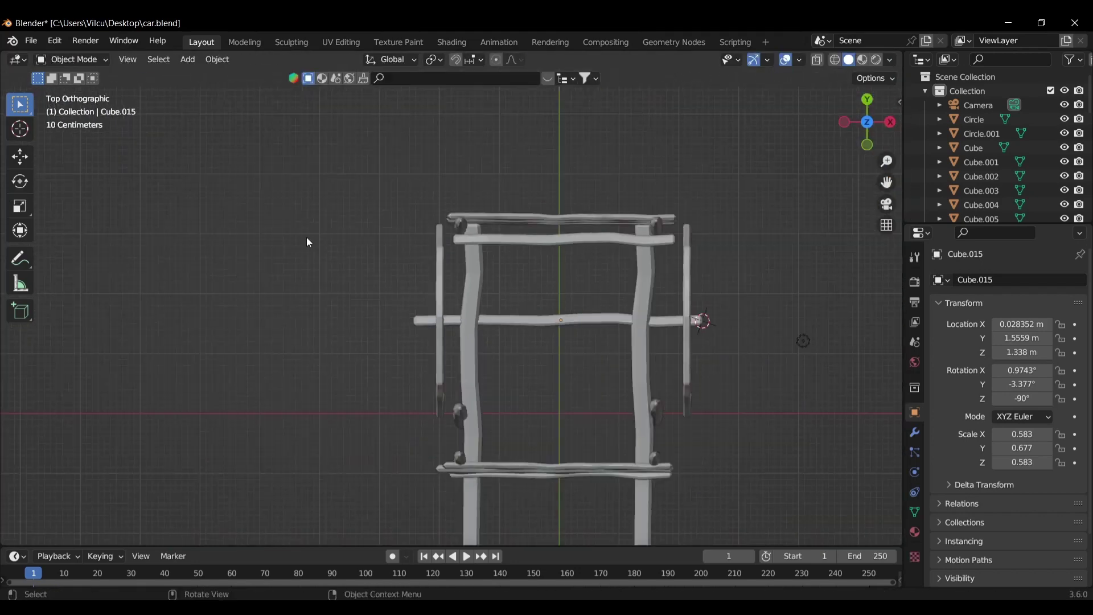
middle_click_drag(306, 237, 633, 185)
Save car.blend and bring up the snap options to return the 3D cursor to world origin.
key("ctrl+s")
mouse_move(777, 224)
middle_mouse_down()
mouse_move(699, 203)
mouse_move(709, 232)
middle_mouse_up()
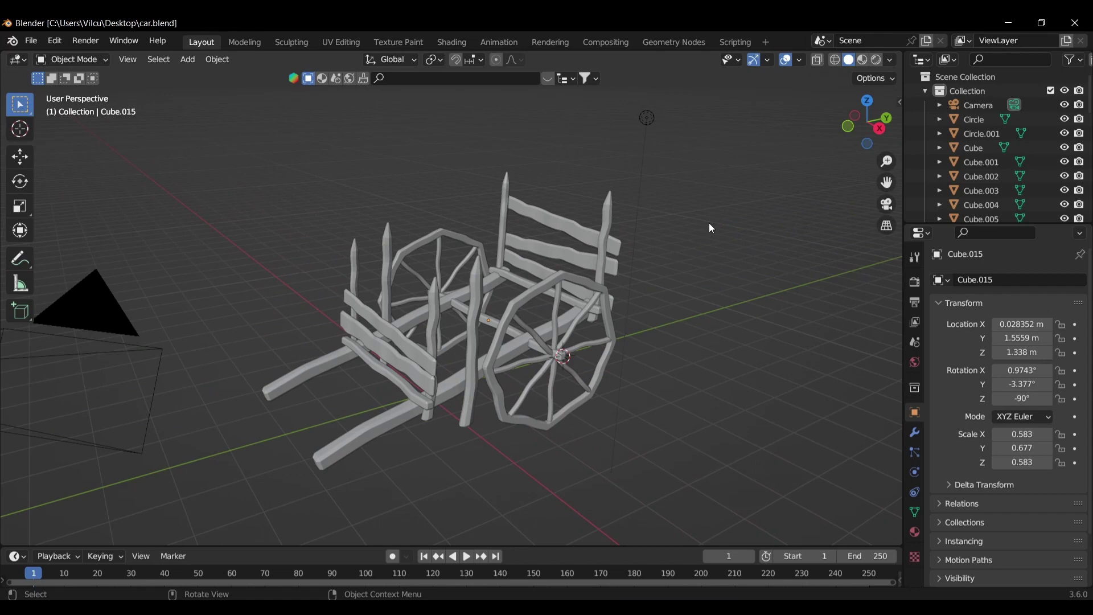
scroll(711, 227, "up", 4)
scroll(601, 251, "down", 3)
middle_click_drag(601, 234, 620, 292)
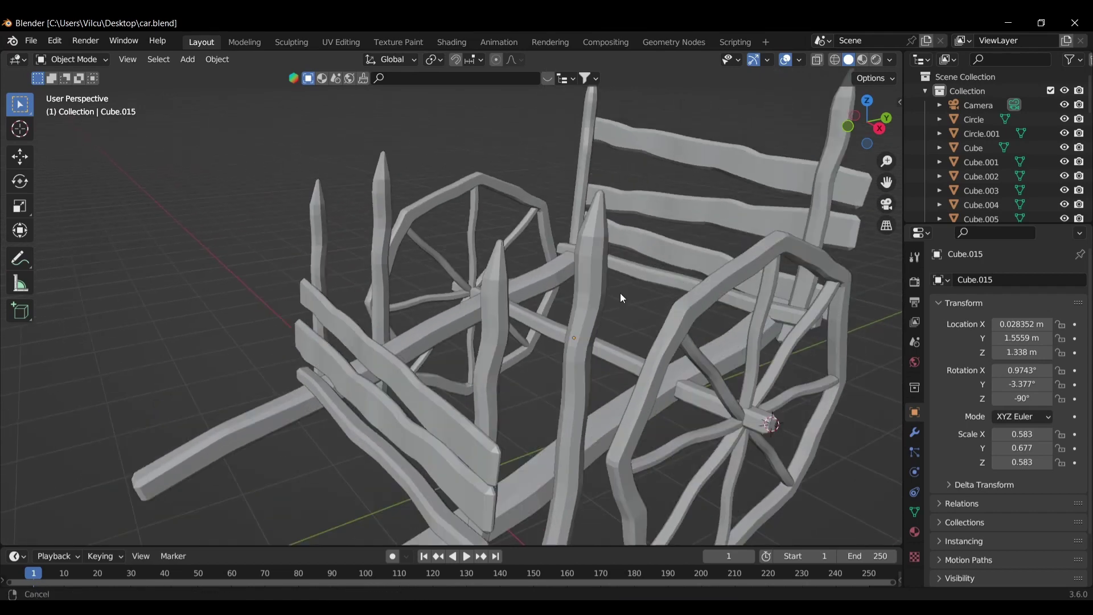
scroll(598, 307, "up", 3)
key("shift+s")
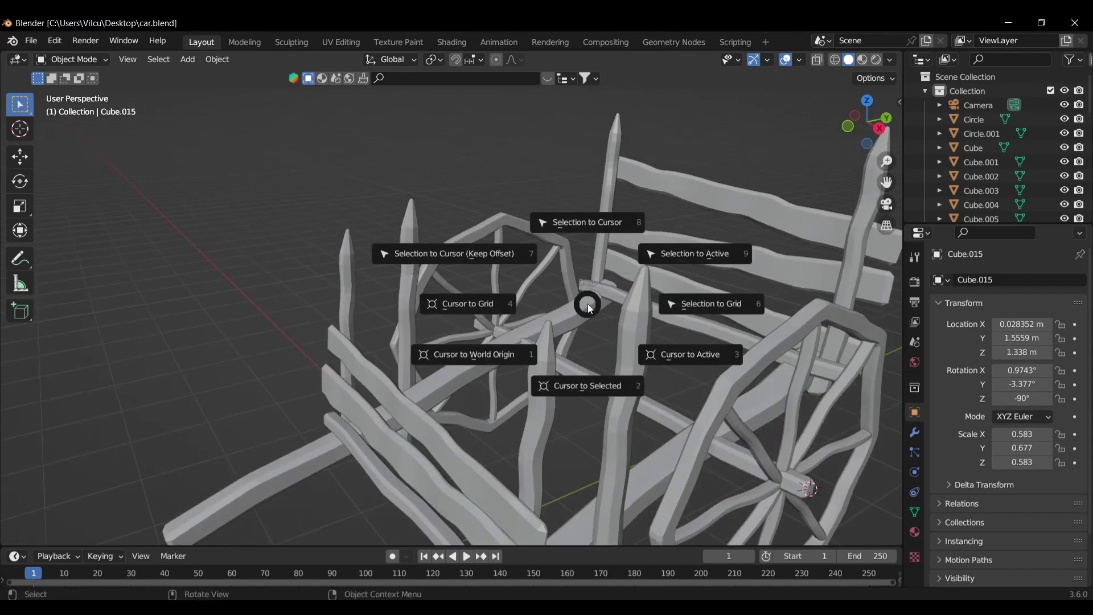
Add a cube at the world origin, raise it to 3.7427 m and flatten it into a slab.
left_click(501, 355)
middle_click_drag(512, 341, 610, 327)
key("shift+a")
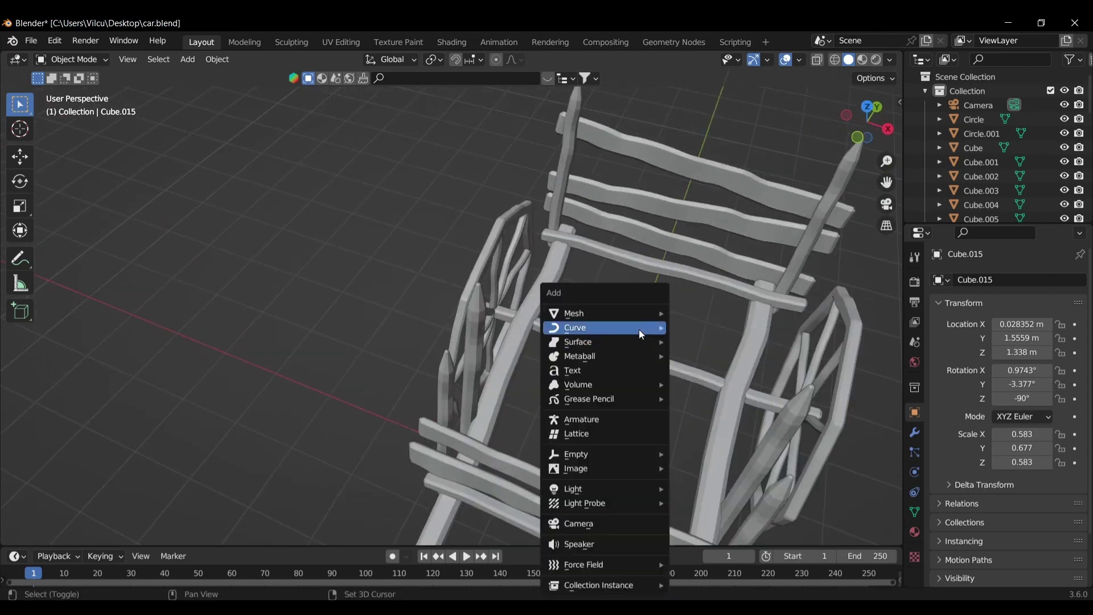
left_click(732, 327)
key("g")
key("z")
left_click(731, 185)
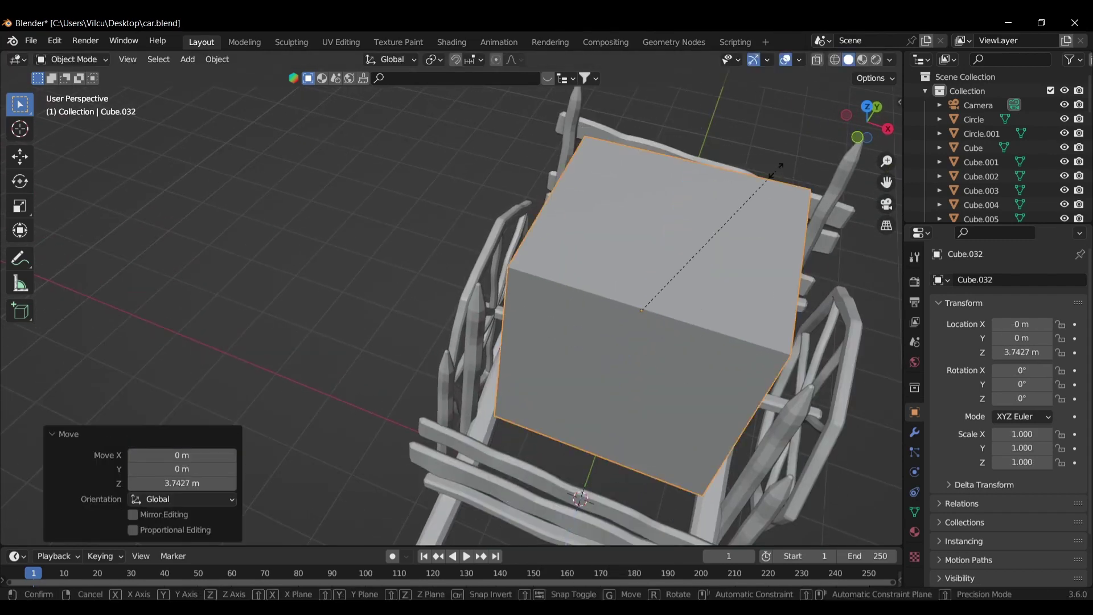
key("s")
key("z")
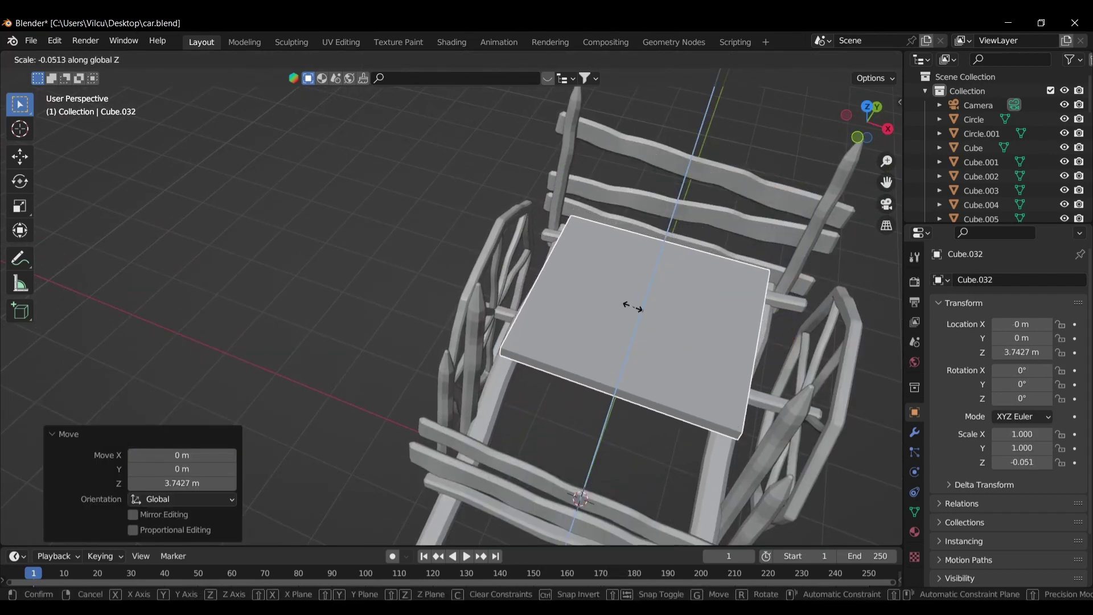
left_click(633, 307)
Narrow the slab on X and lengthen it along Y into a plank.
key("s")
key("x")
left_click(652, 294)
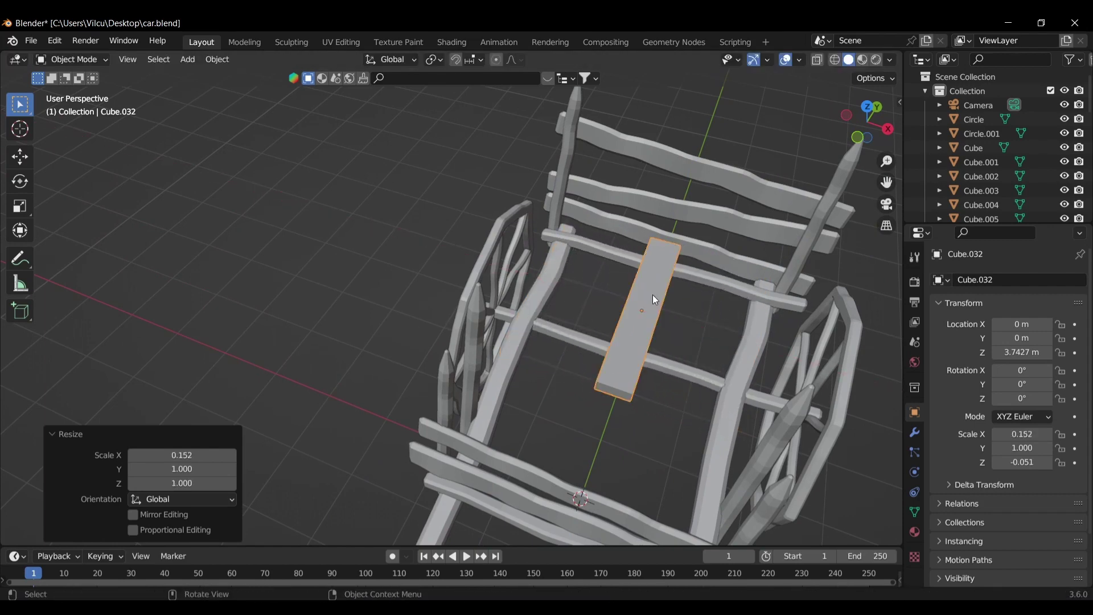
key("KP_3")
key("s")
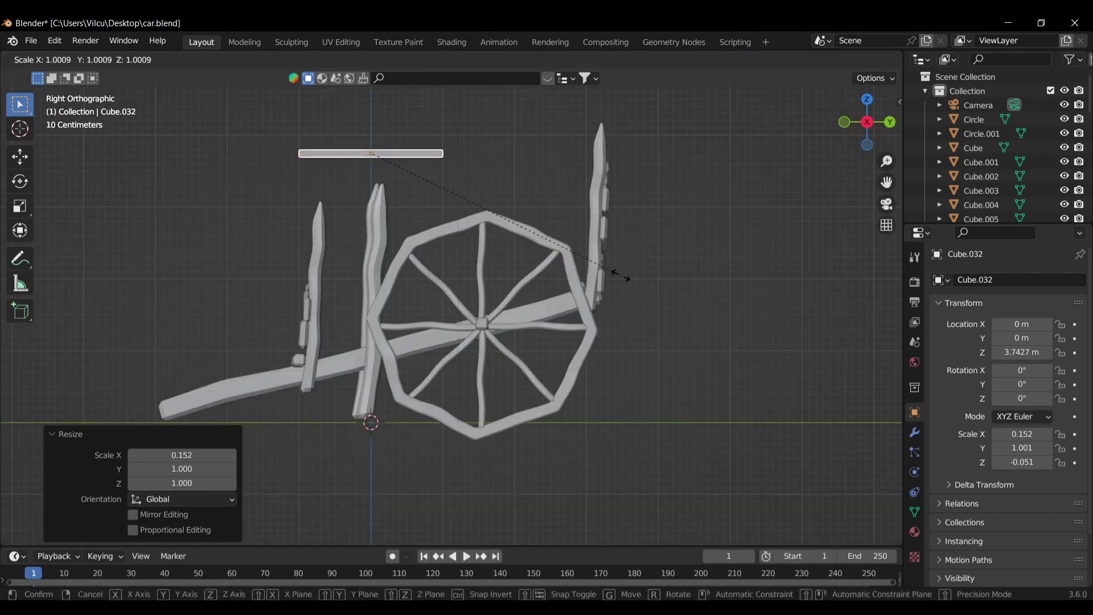
key("y")
left_click(738, 282)
Drop the plank to the wheel hub and tilt it along the cart base.
key("g")
left_click(793, 375)
key("r")
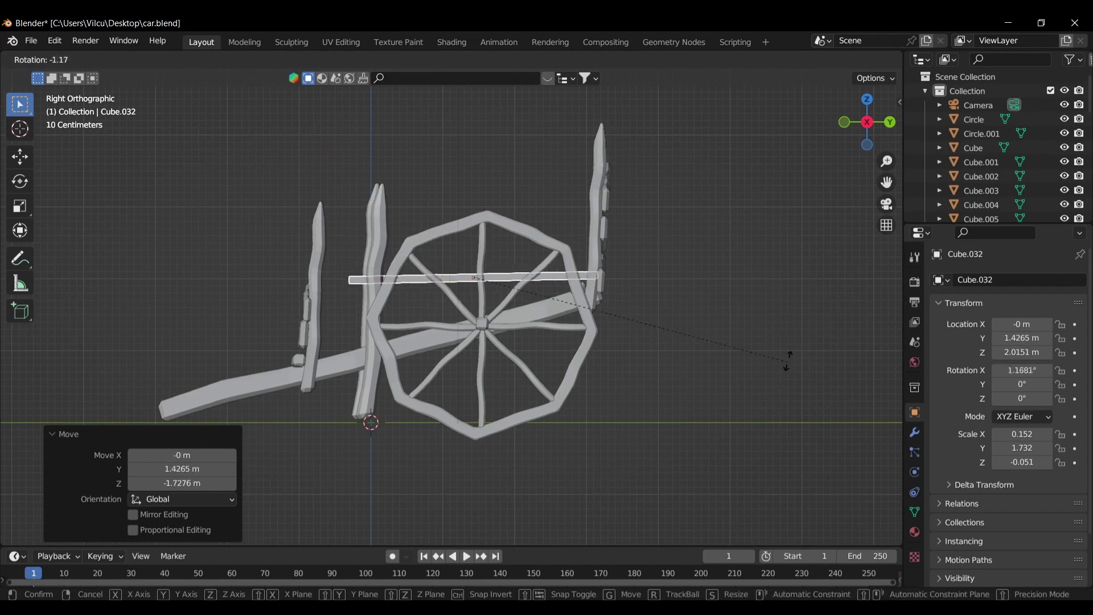
left_click(759, 281)
key("g")
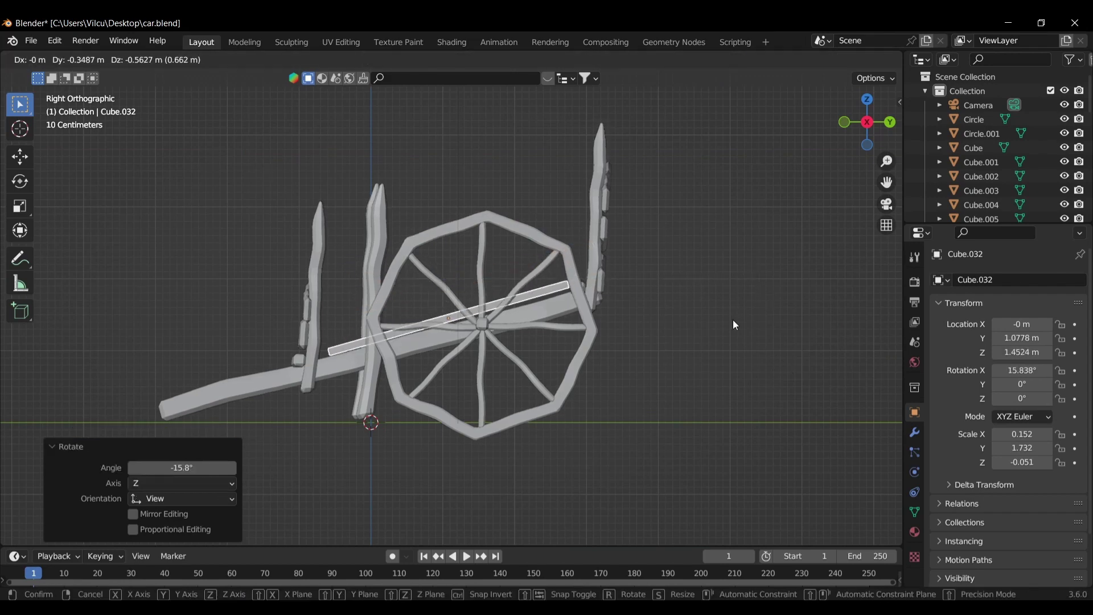
left_click(734, 325)
key("r")
left_click(759, 296)
Shift the plank against the cart's left rail and stretch it to Y scale 1.988.
key("KP_7")
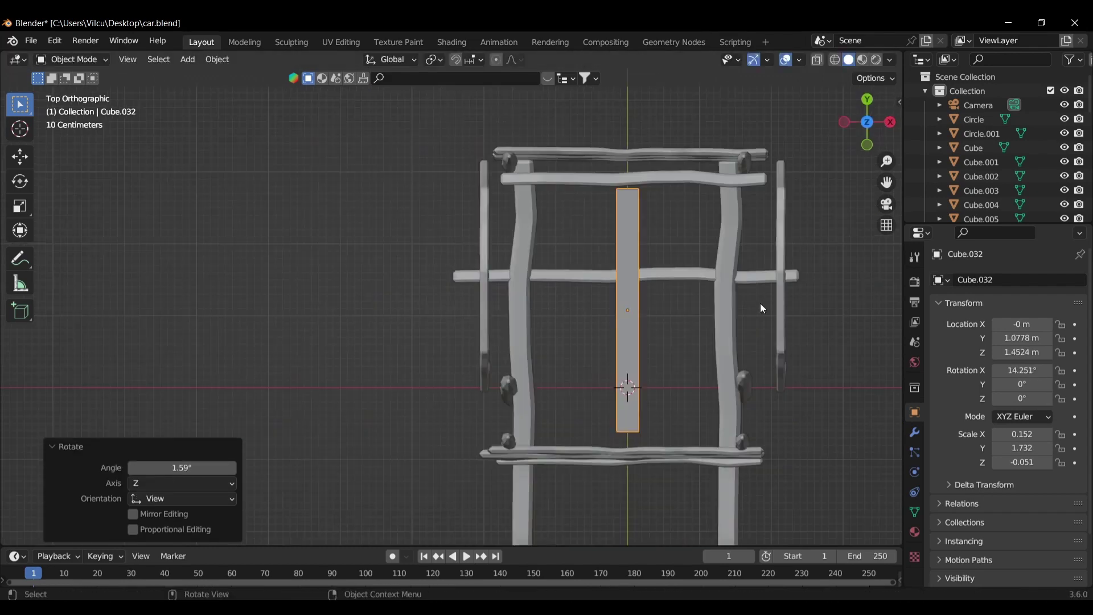
key("g")
left_click(680, 321)
key("s")
key("y")
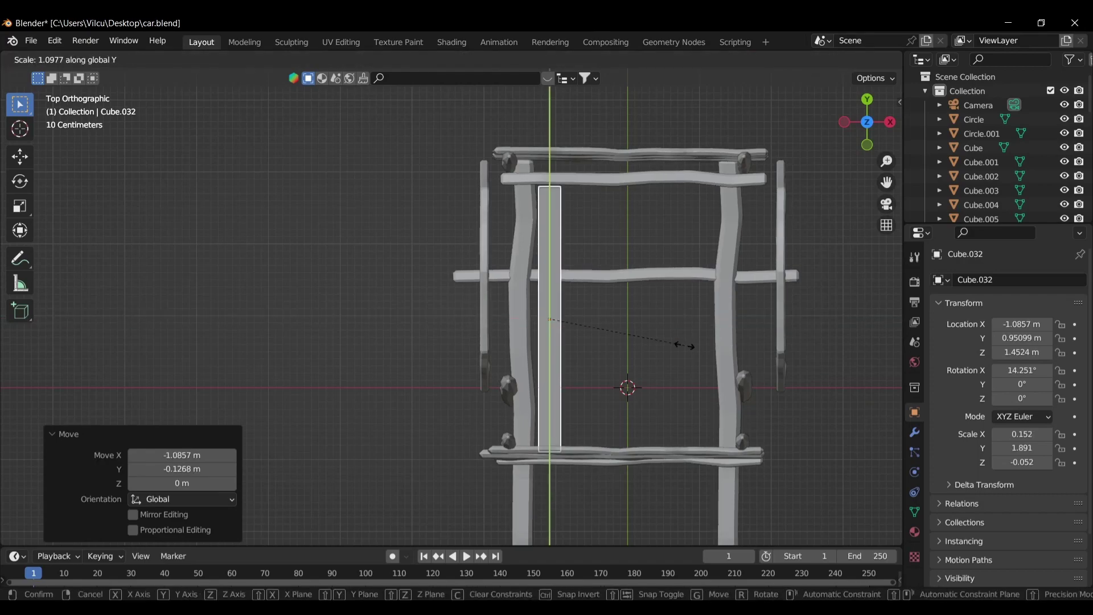
left_click(687, 364)
key("g")
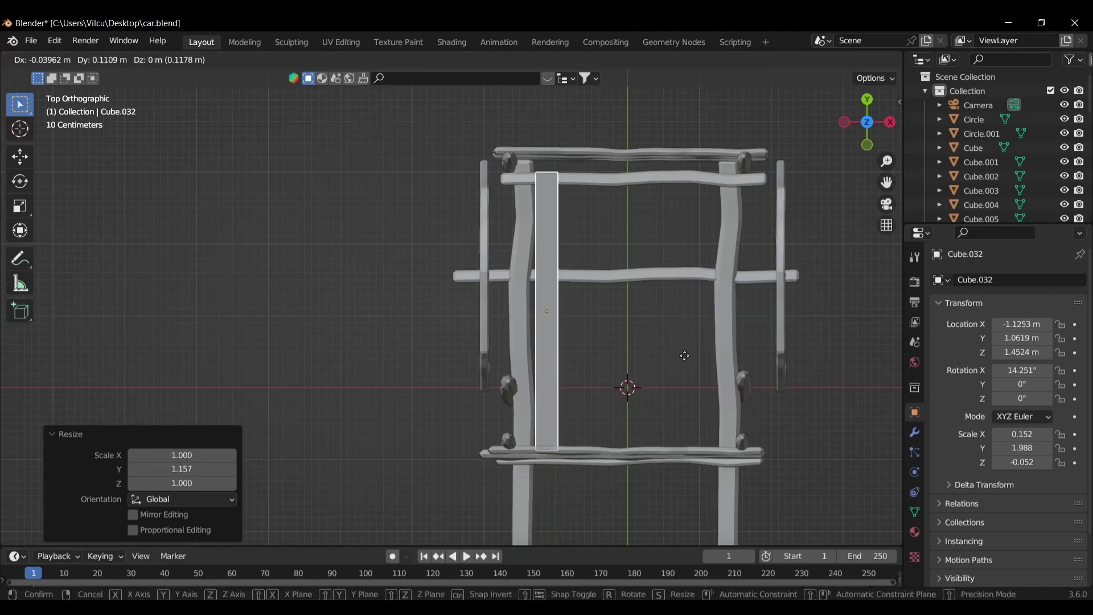
left_click(683, 356)
middle_click_drag(617, 359, 650, 242)
scroll(610, 261, "up", 3)
scroll(643, 302, "up", 3)
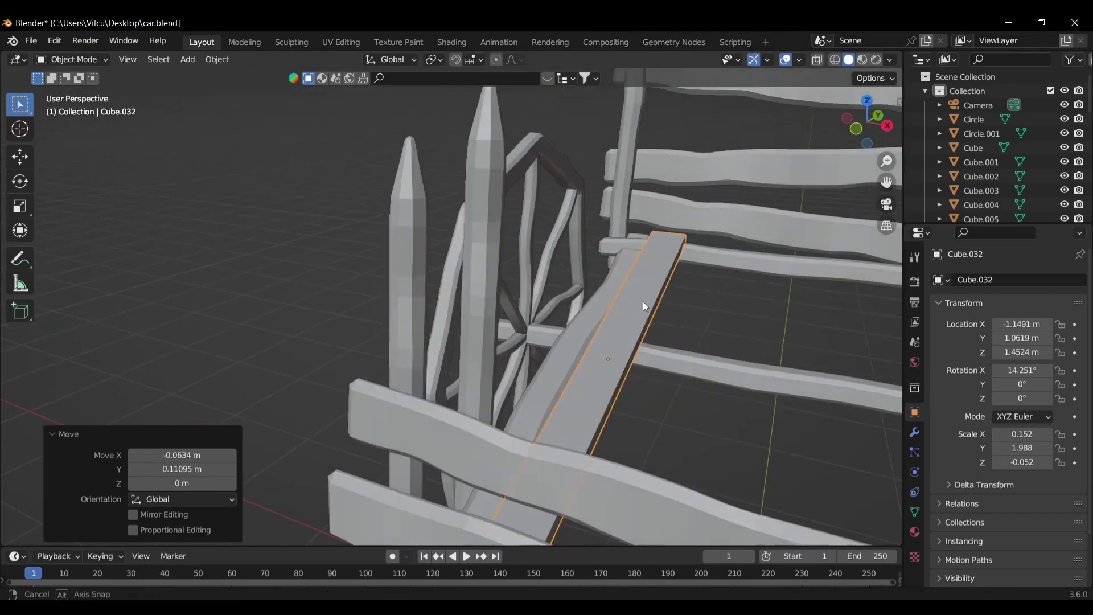
mouse_move(644, 301)
middle_mouse_down()
mouse_move(647, 345)
mouse_move(514, 344)
mouse_move(672, 292)
mouse_move(655, 286)
middle_mouse_up()
Apply the plank's scale and add many evenly spaced loop cuts along it.
key("ctrl+a")
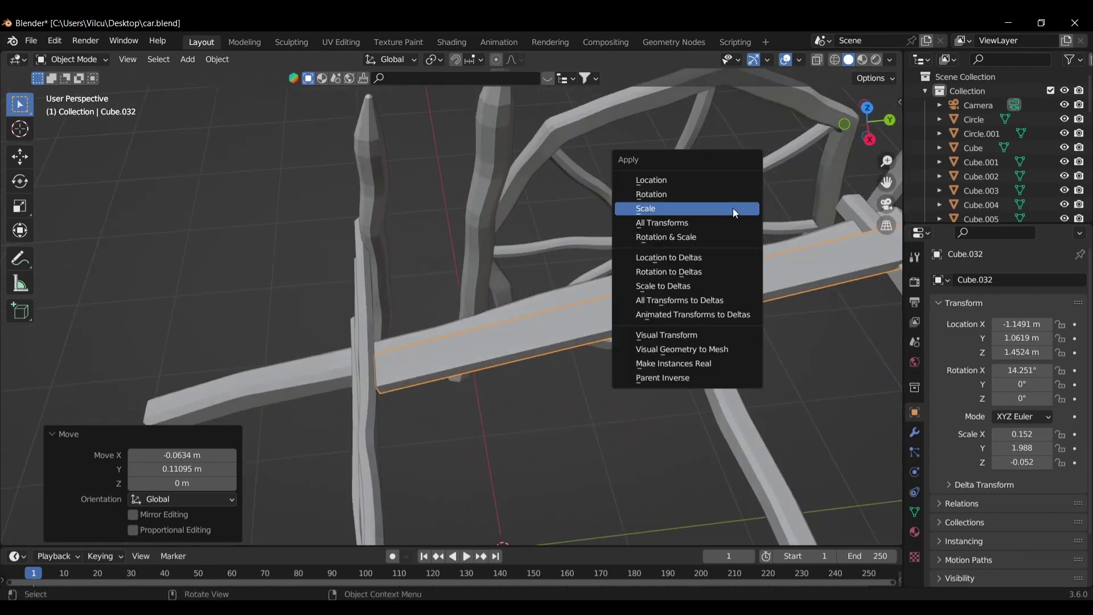
left_click(733, 207)
key("Tab")
left_click(703, 297)
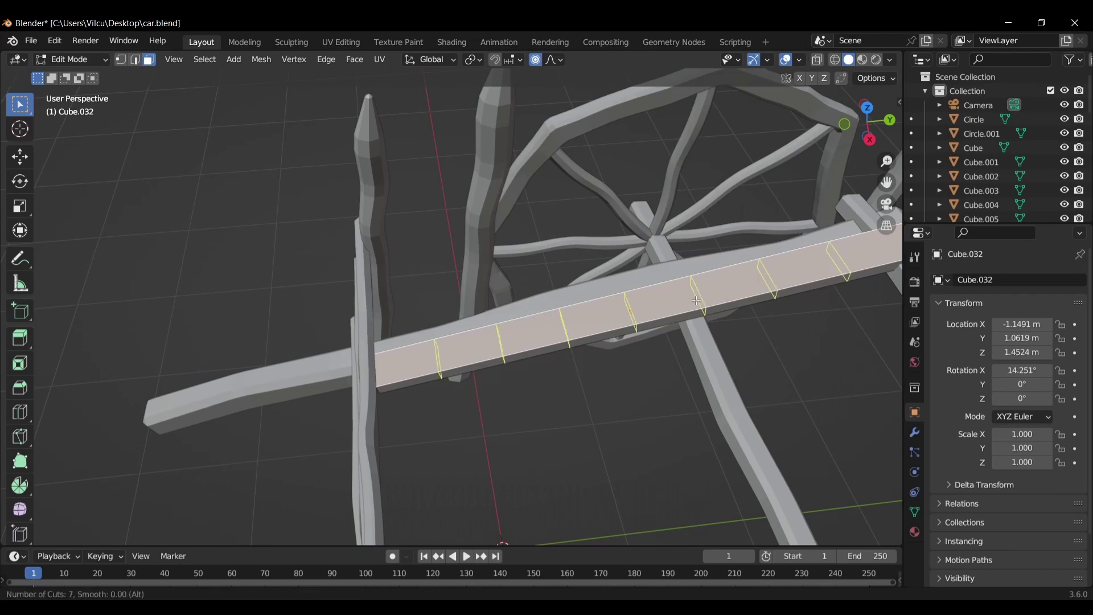
left_click(696, 301)
right_click(695, 304)
mouse_move(683, 314)
middle_mouse_down()
mouse_move(742, 244)
mouse_move(671, 317)
mouse_move(653, 353)
mouse_move(678, 360)
middle_mouse_up()
Warp the plank's edge vertices with proportional editing for a rough, wavy edge.
key("ctrl+Tab")
left_click(442, 417)
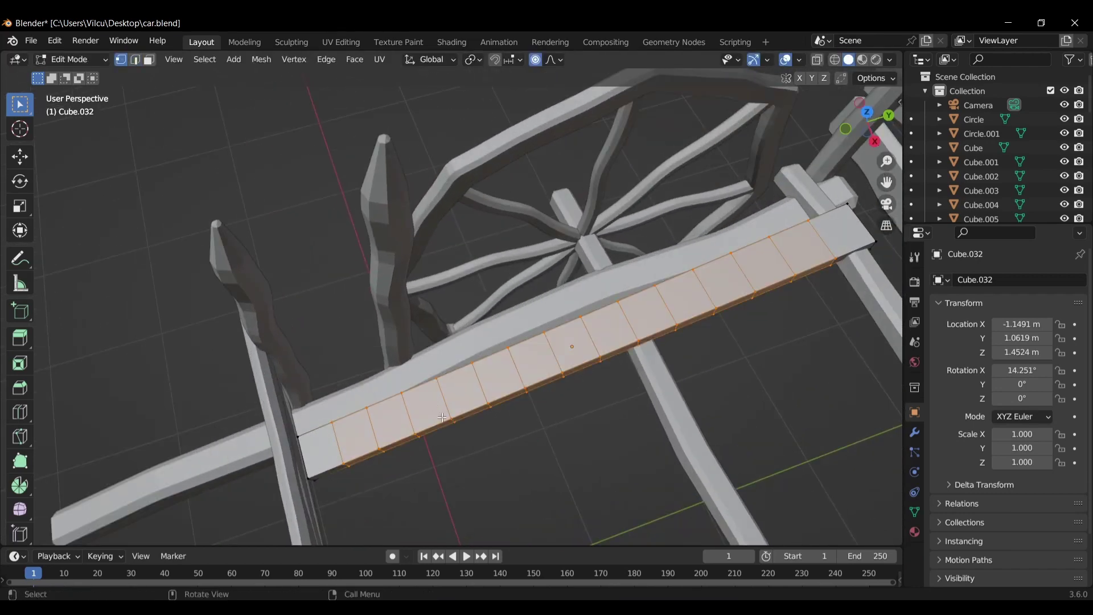
mouse_move(450, 420)
left_mouse_down()
mouse_move(487, 404)
mouse_move(545, 328)
left_mouse_up()
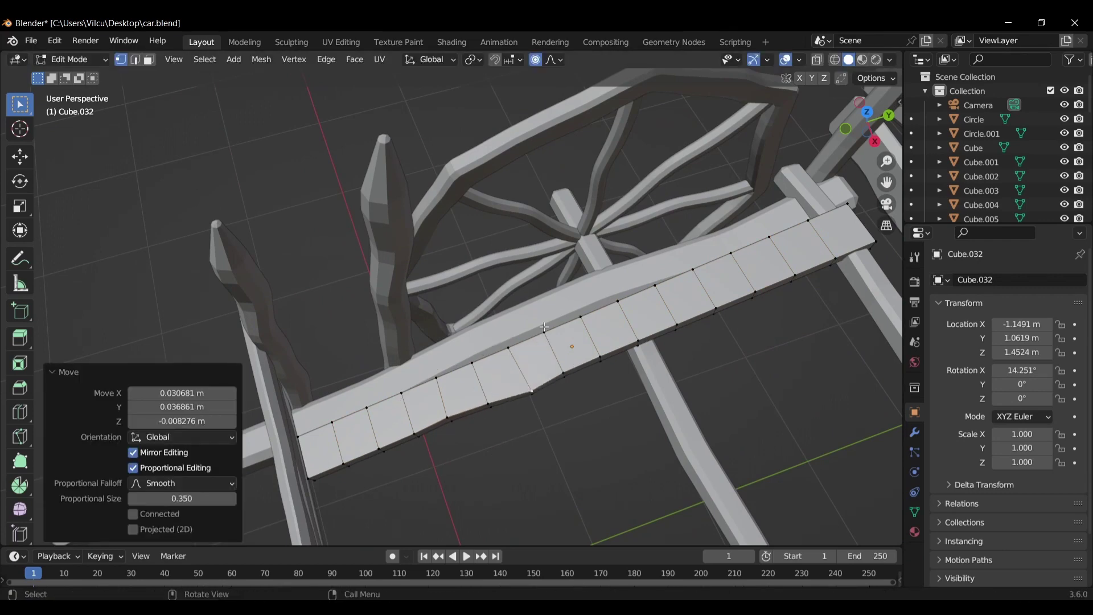
left_click_drag(617, 301, 612, 291)
left_click_drag(719, 311, 723, 304)
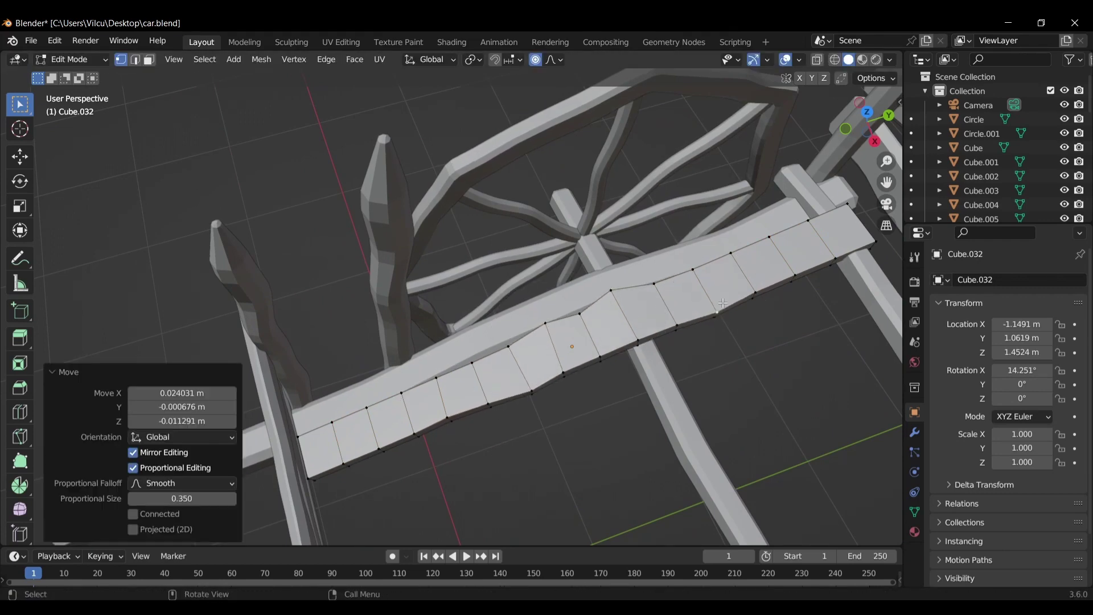
left_click_drag(731, 250, 736, 257)
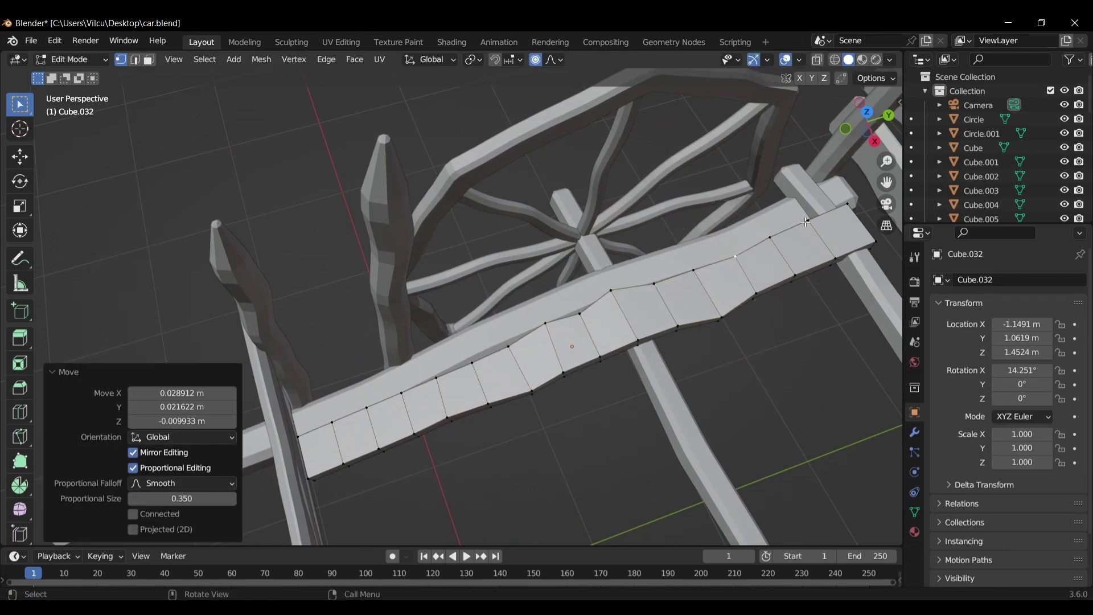
left_click_drag(808, 220, 809, 218)
left_click_drag(872, 241, 869, 239)
mouse_move(869, 239)
middle_mouse_down()
mouse_move(439, 357)
mouse_move(512, 268)
middle_mouse_up()
Return to Object Mode and select the lowest front plank.
key("Tab")
key("Escape")
scroll(495, 345, "up", 4)
scroll(513, 269, "down", 3)
scroll(540, 257, "down", 2)
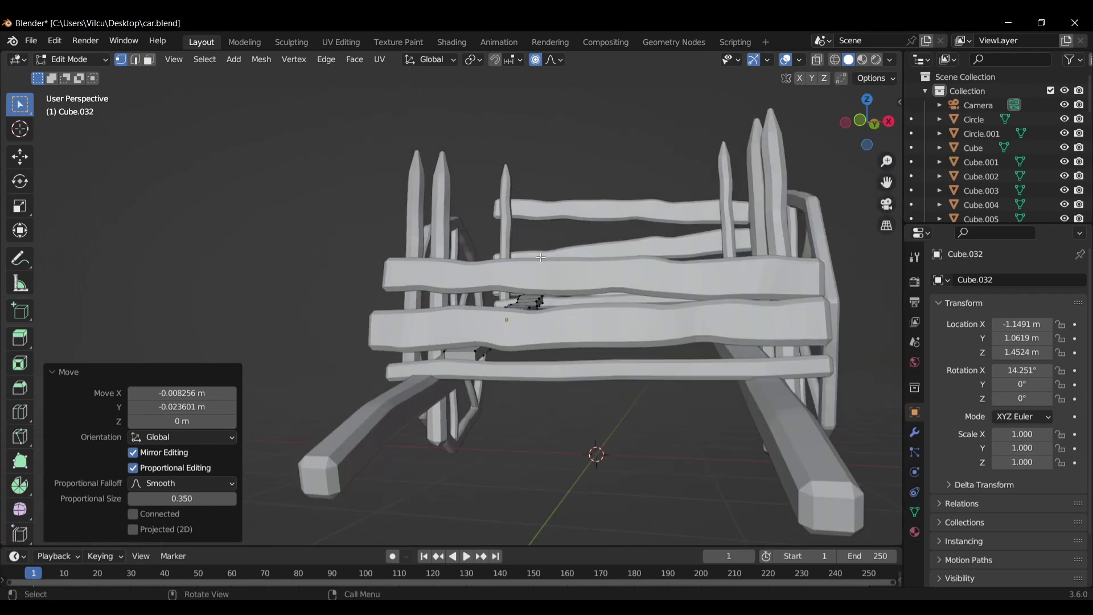
key("Tab")
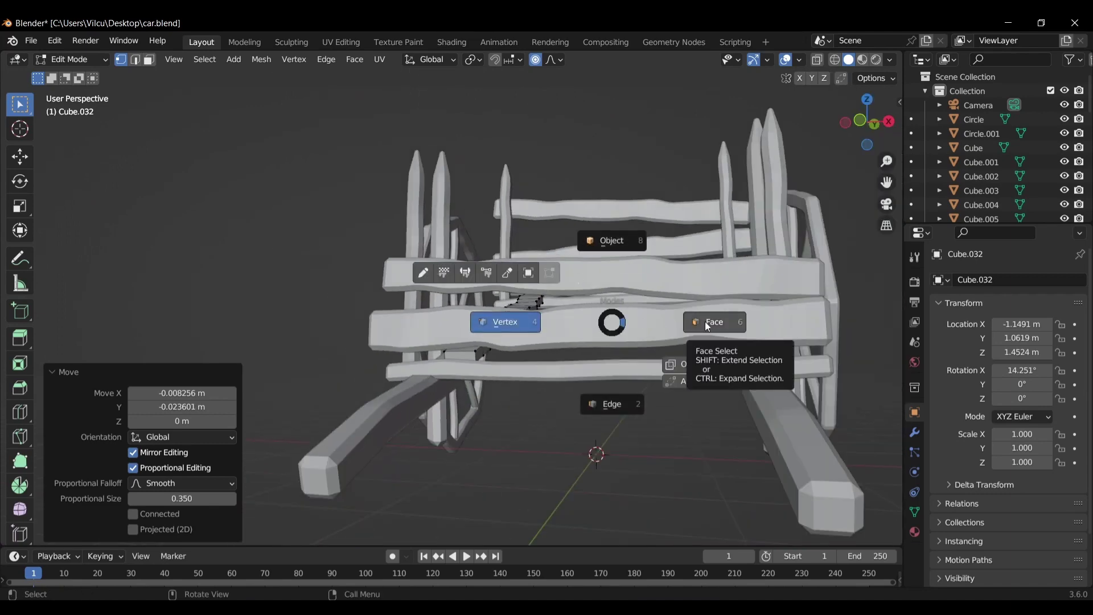
mouse_move(707, 326)
middle_mouse_down()
mouse_move(596, 270)
mouse_move(617, 269)
middle_mouse_up()
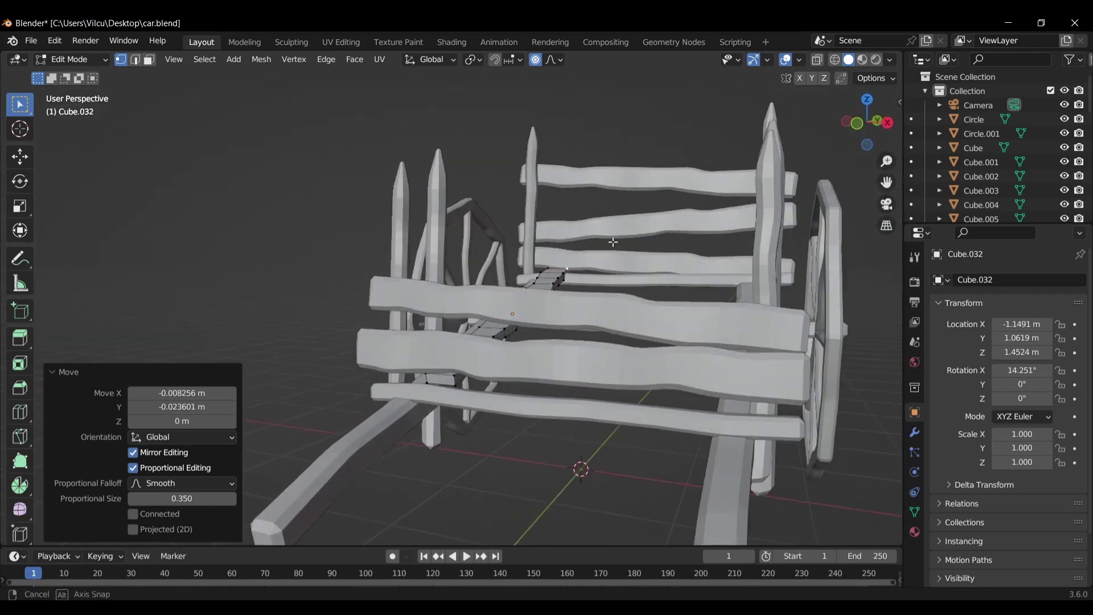
key("Tab")
left_click(615, 211)
left_click(587, 353)
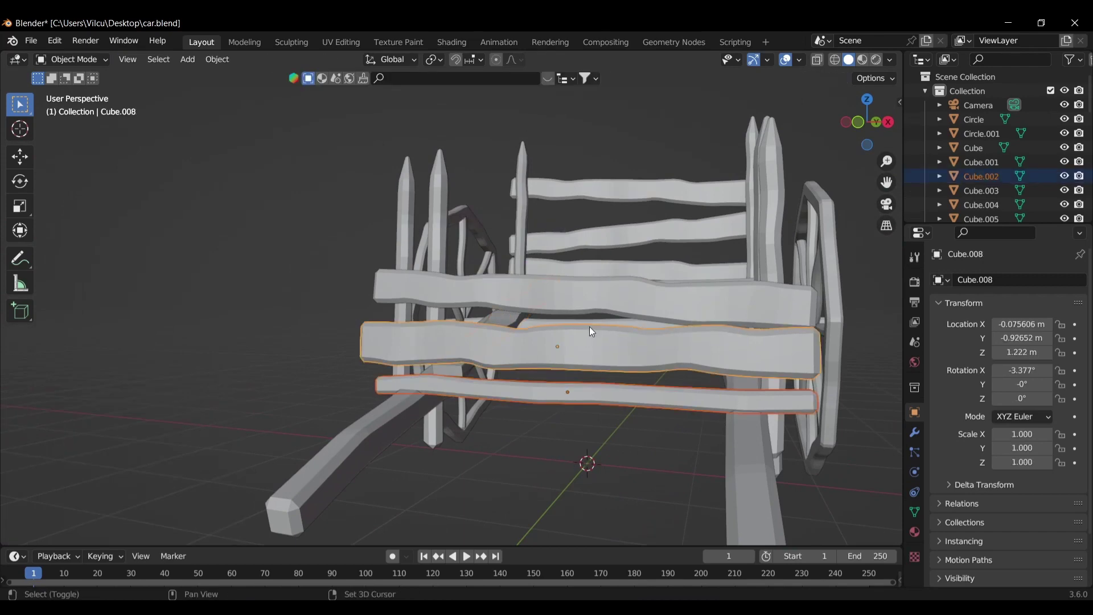
Raise the middle and top front planks vertically.
left_click(591, 289, "shift")
left_click(608, 300, "shift")
key("g")
key("z")
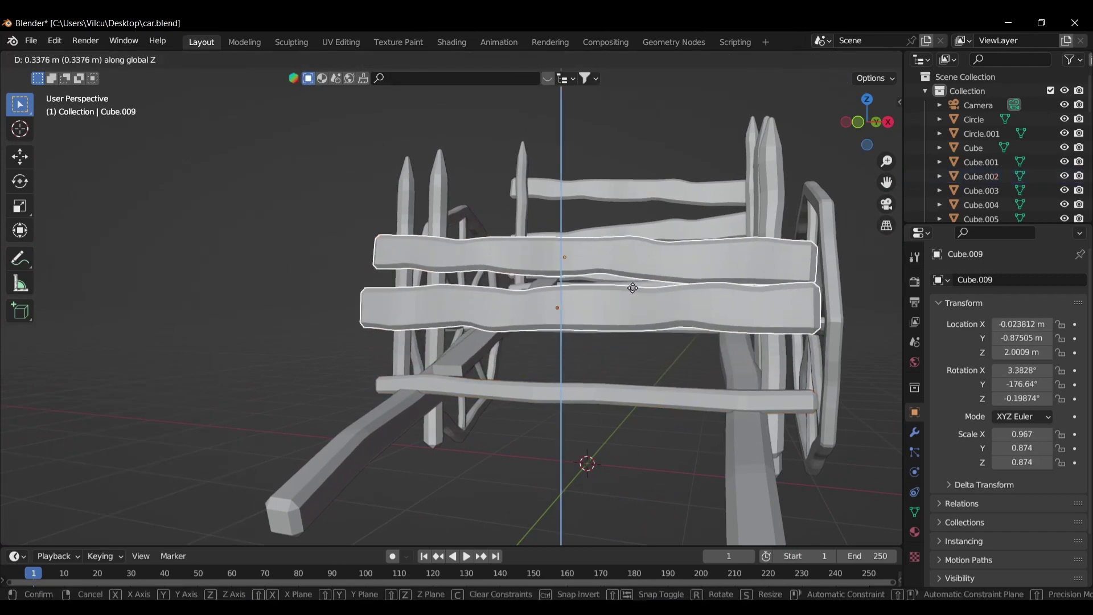
left_click(637, 288)
middle_click_drag(636, 288, 755, 283)
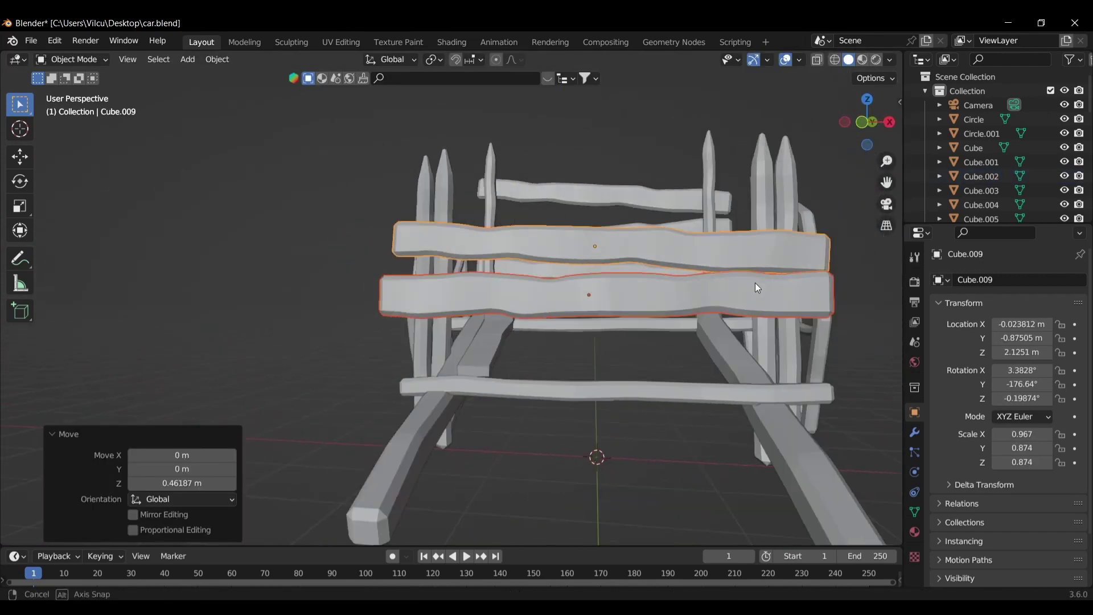
scroll(753, 281, "up", 2)
scroll(559, 370, "up", 2)
Pull the diagonal plank's end further along the cart with proportional editing.
left_click(517, 366)
key("g")
key("z")
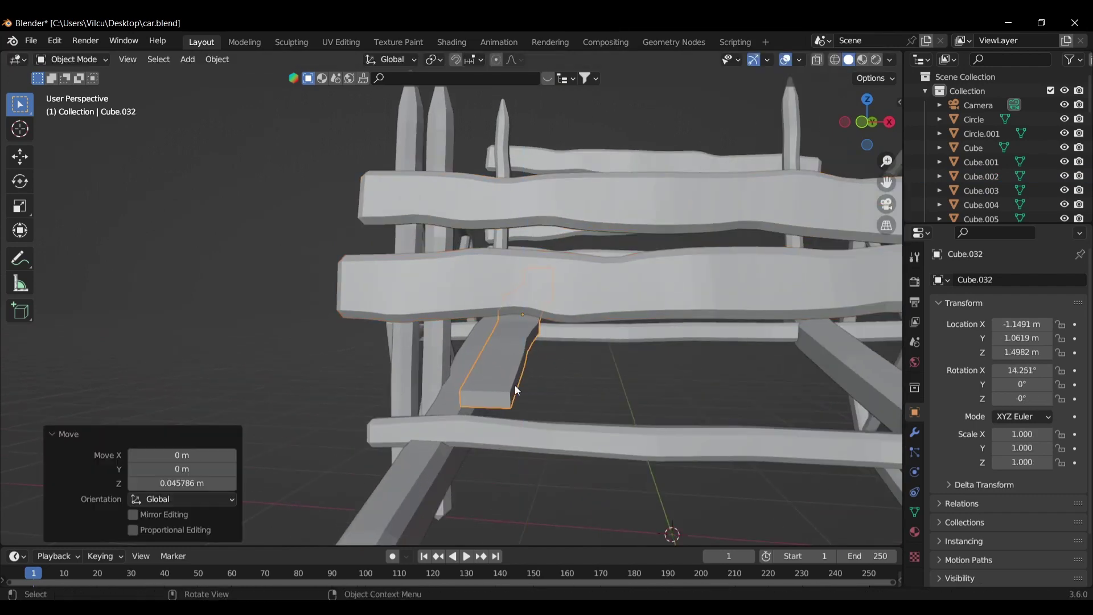
key("Tab")
key("KP_3")
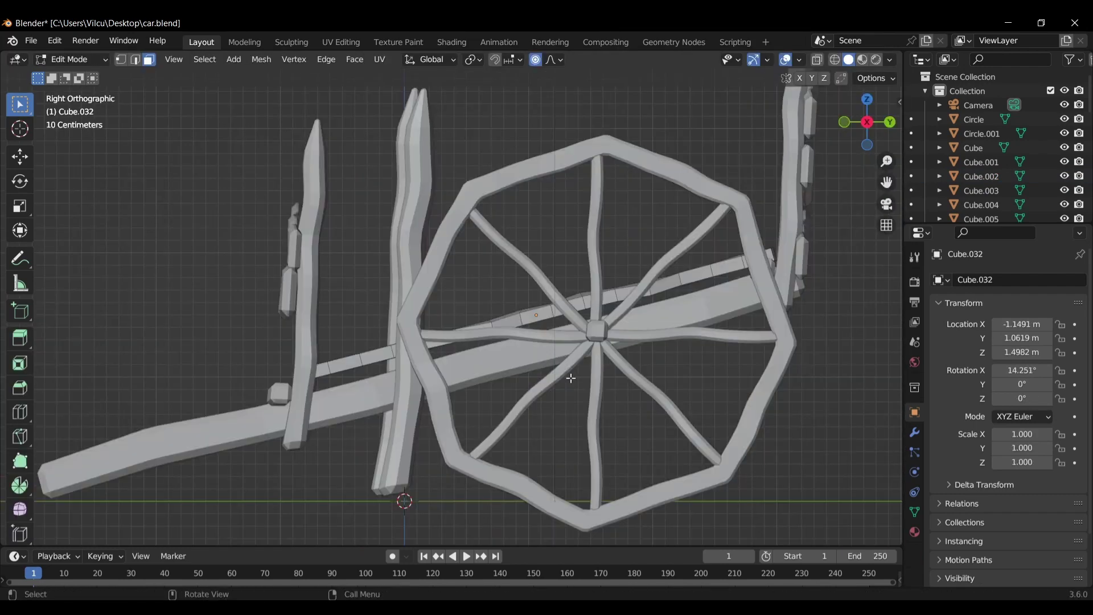
key("g")
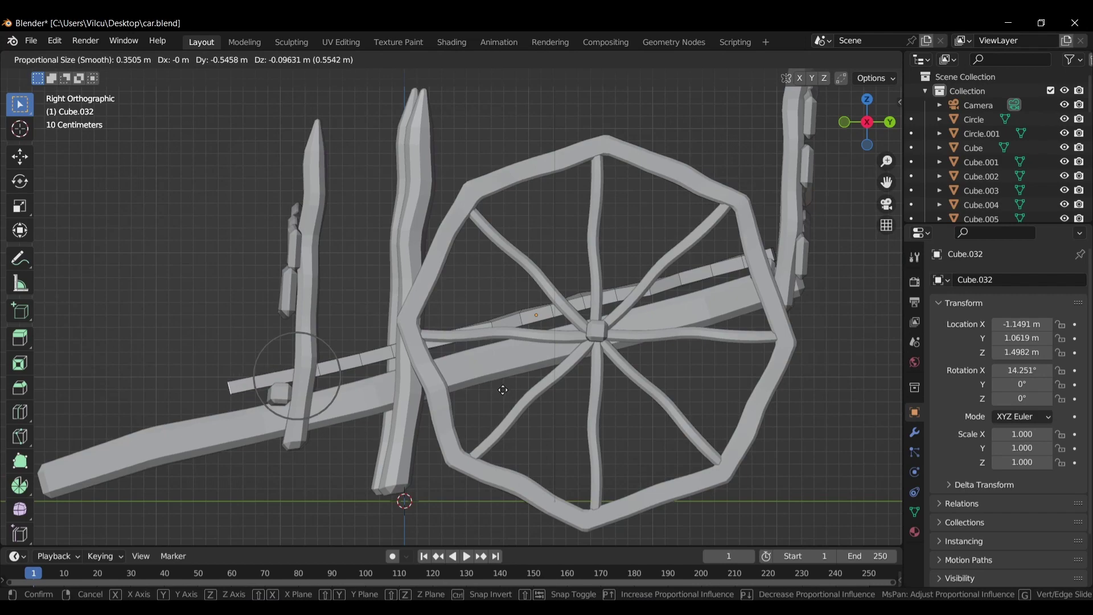
left_click(503, 390)
middle_click_drag(503, 390, 479, 355)
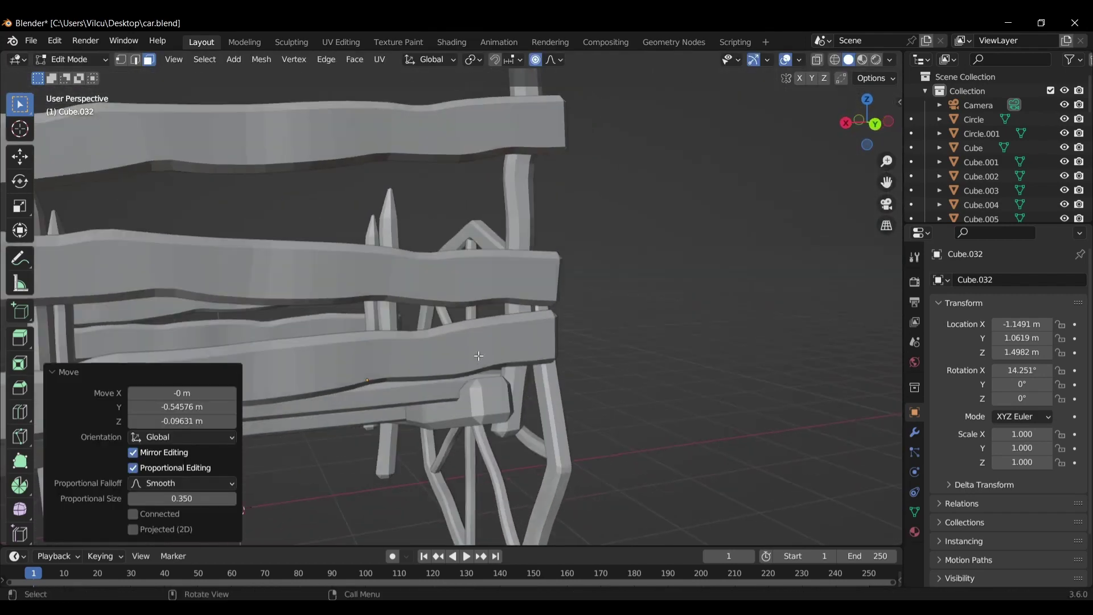
key("ctrl+Tab")
key("Tab")
Raise the back planks vertically.
left_click(483, 163, "shift")
scroll(483, 163, "down", 3)
key("g")
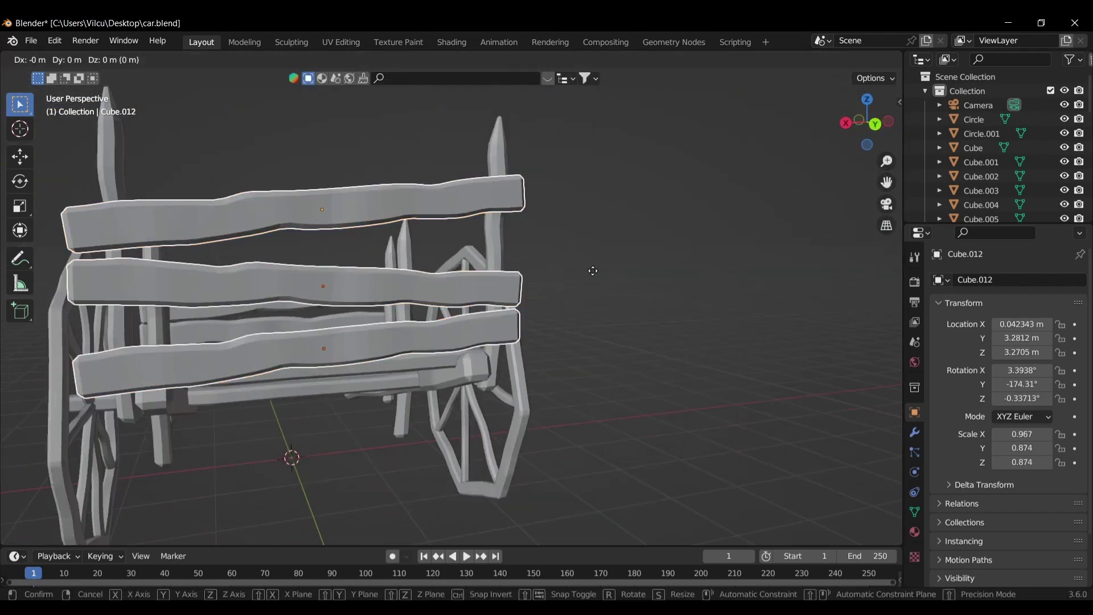
key("z")
left_click(591, 242)
key("ctrl+Tab")
key("Tab")
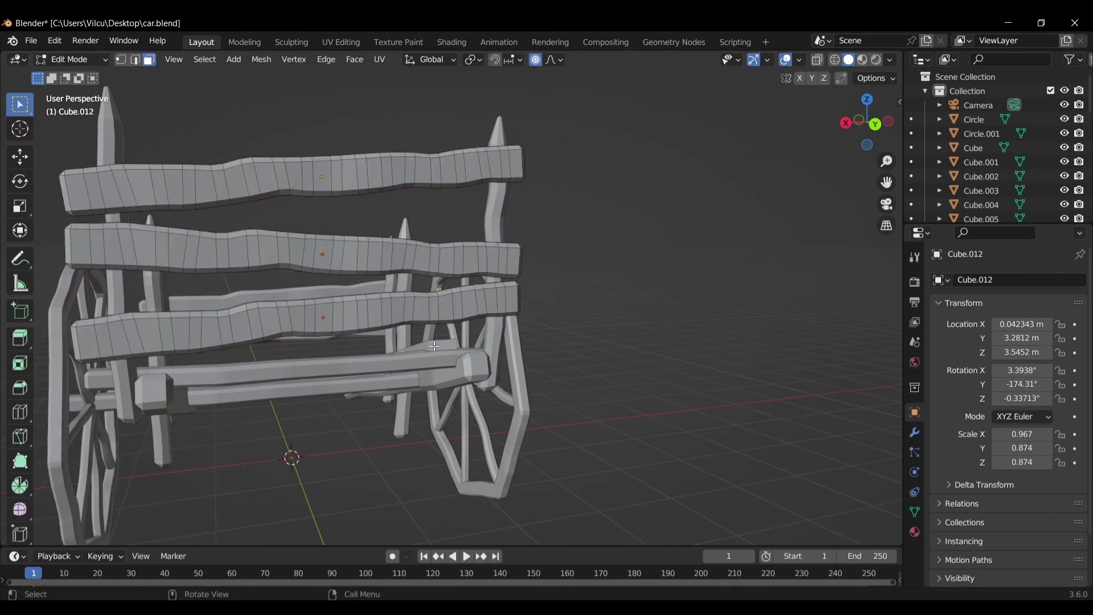
key("Tab")
Give the floor board a gentle bend with proportional editing in right-side view.
left_click(481, 349)
key("Tab")
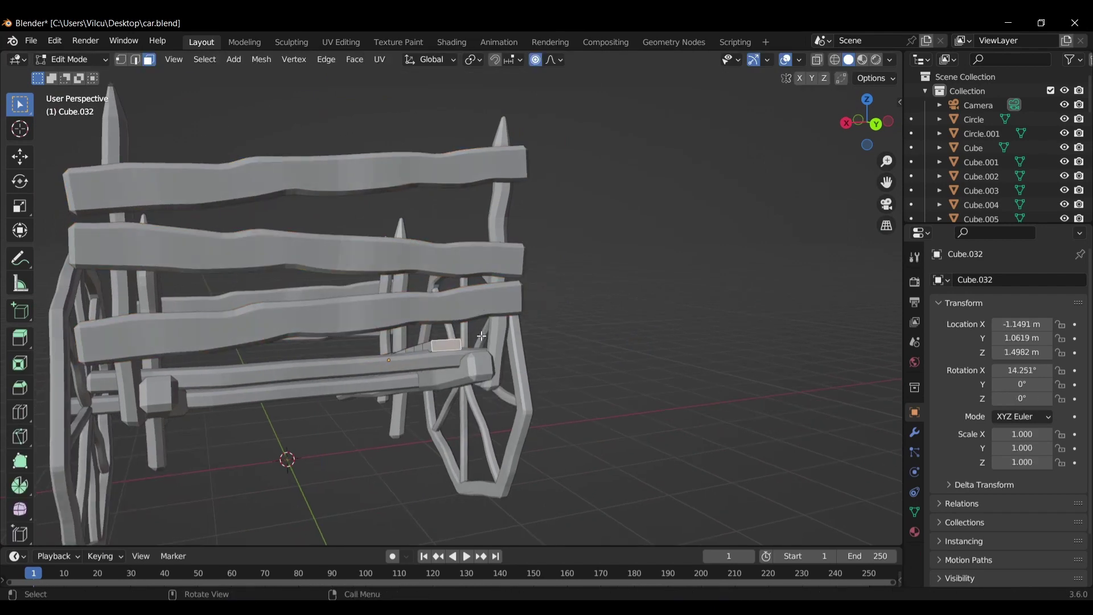
key("KP_3")
key("g")
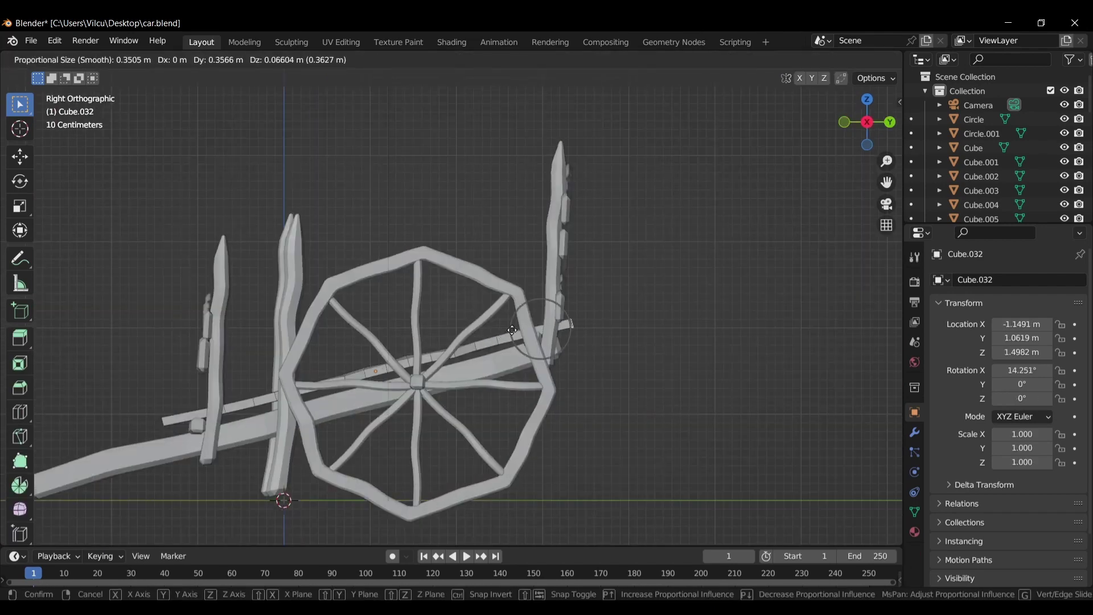
left_click(512, 329)
mouse_move(695, 300)
middle_mouse_down()
mouse_move(337, 306)
mouse_move(410, 385)
middle_mouse_up()
key("ctrl+Tab")
key("Escape")
scroll(370, 319, "up", 3)
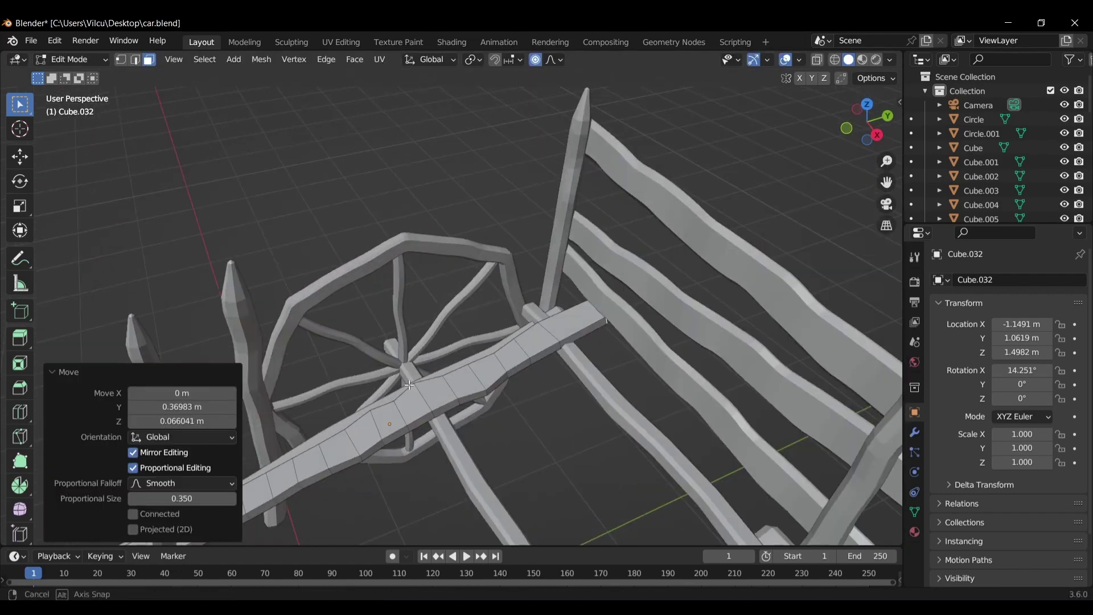
Add an edge loop near the floor board's end and reshape that end section.
left_click(576, 334)
middle_click_drag(576, 334, 768, 259)
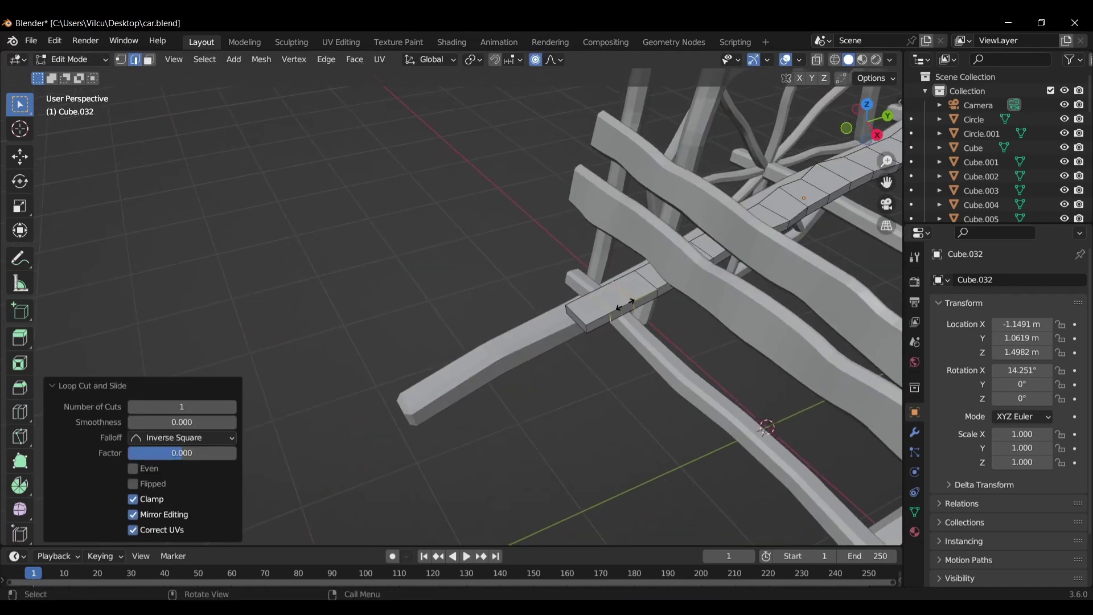
key("ctrl+Tab")
key("g")
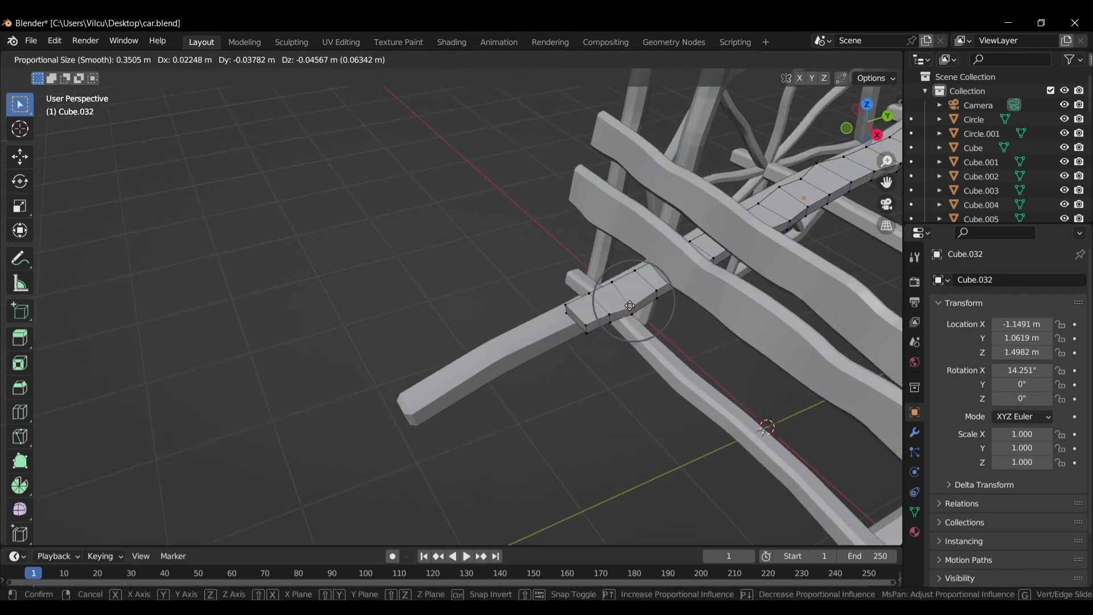
left_click(580, 324)
key("ctrl+Tab")
key("3")
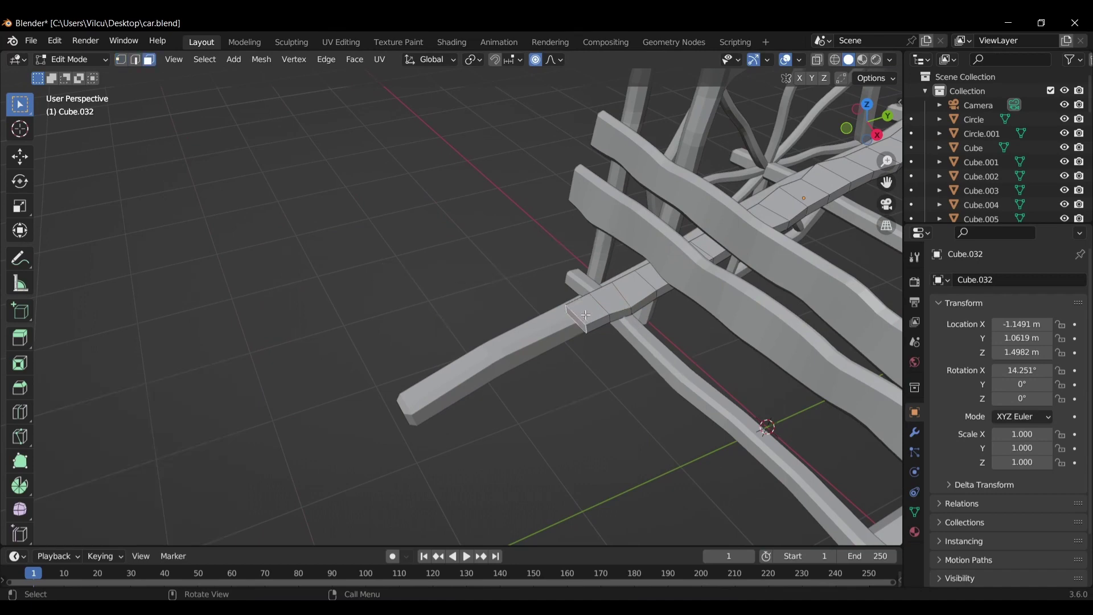
middle_click_drag(586, 315, 657, 283)
key("ctrl+Tab")
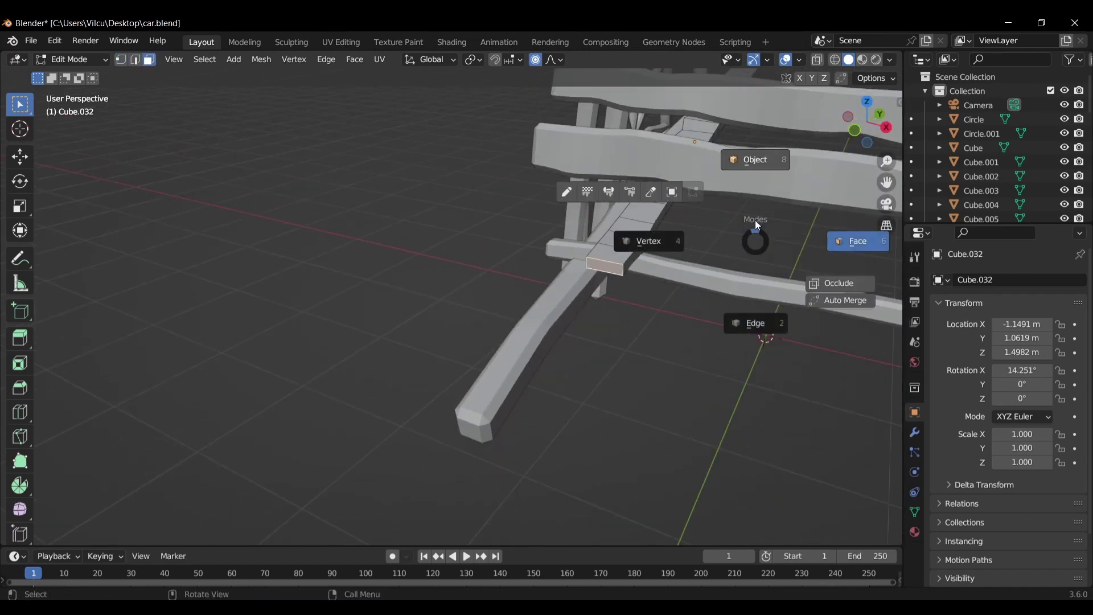
left_click(633, 212)
key("KP_7")
Duplicate the floor board into six slats spaced along X across the cart bed.
scroll(456, 484, "down", 5)
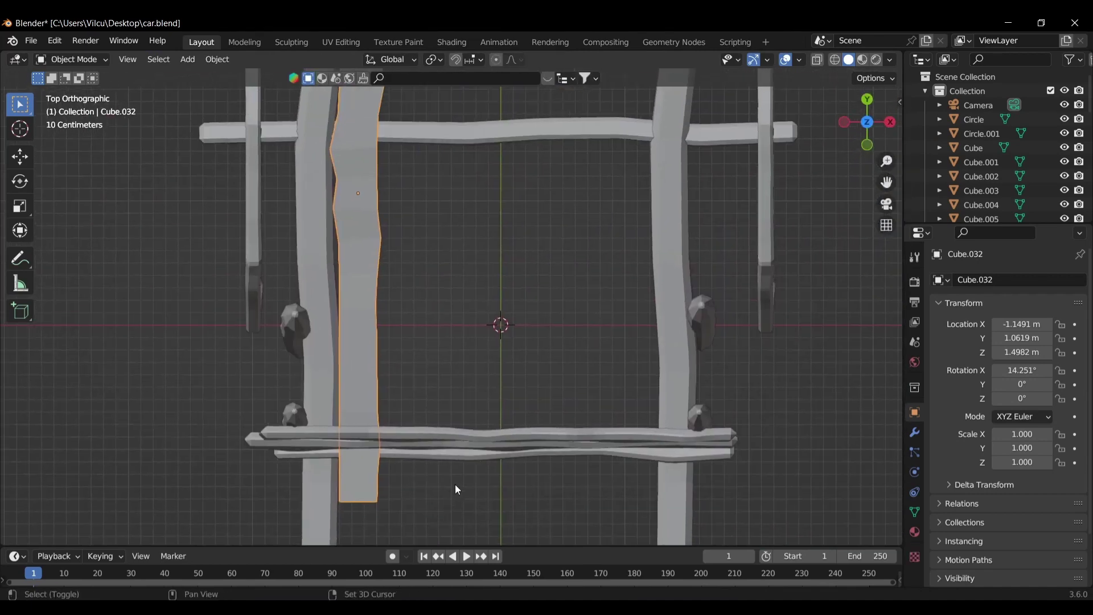
scroll(452, 278, "down", 1)
key("shift+d")
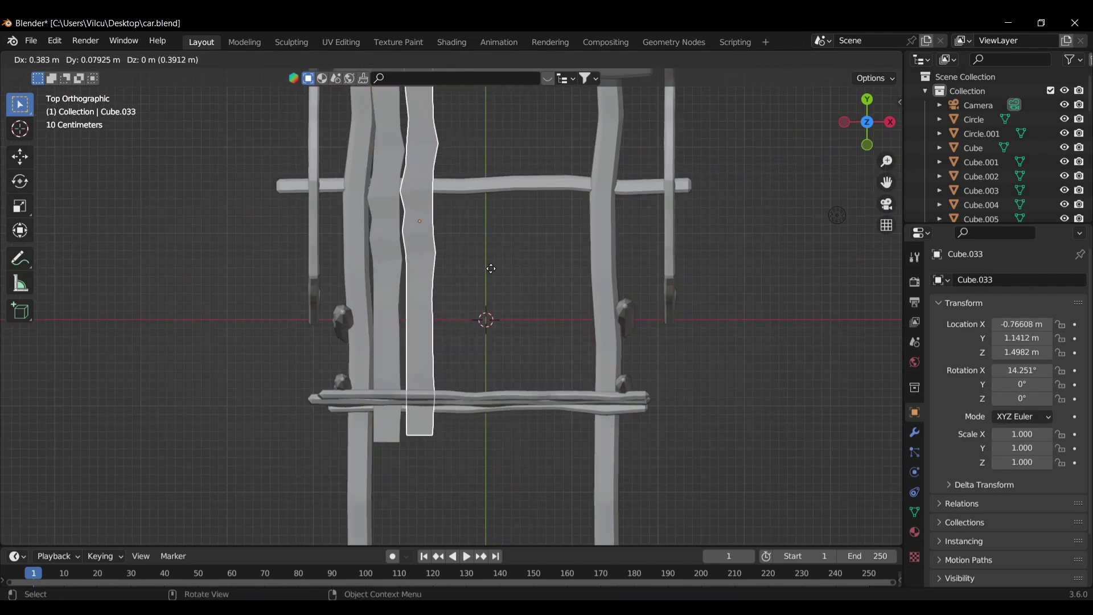
left_click(501, 269)
key("shift+d")
left_click(538, 268)
key("shift+d")
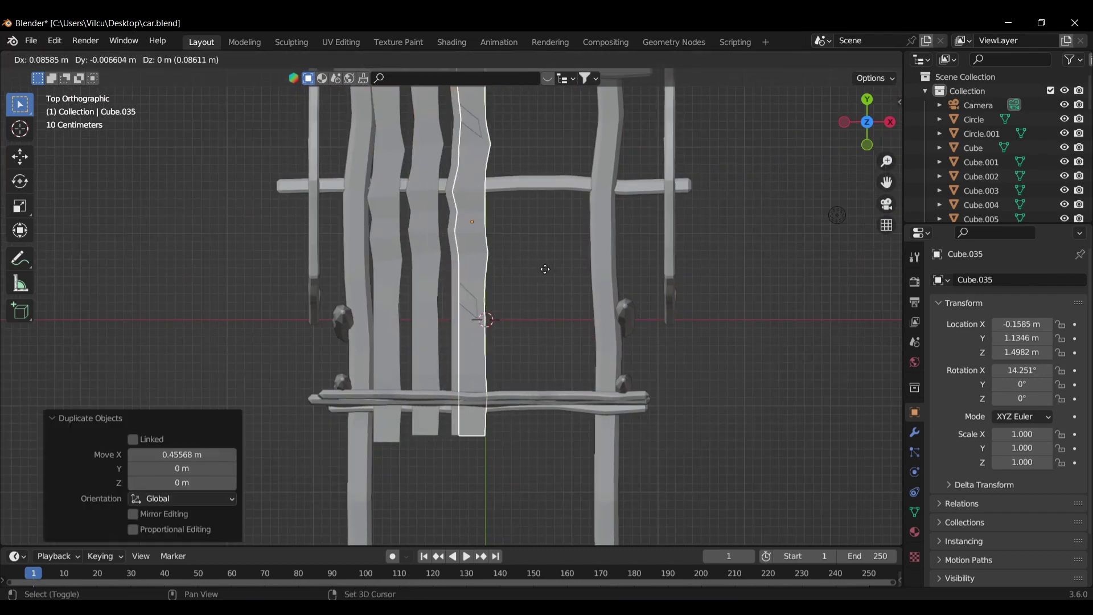
left_click(576, 282)
key("shift+d")
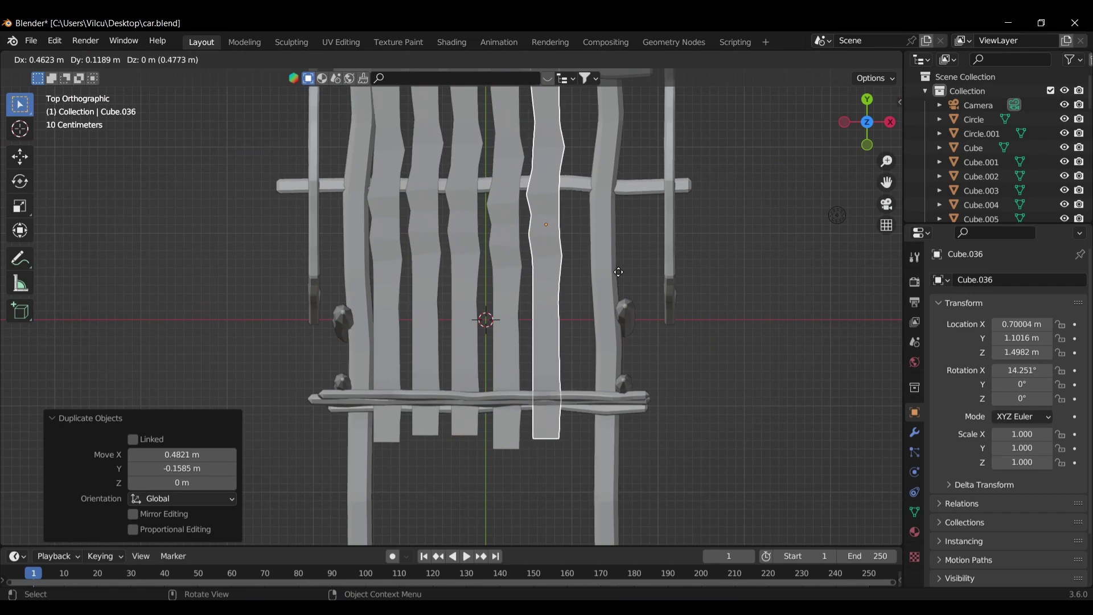
left_click(618, 272)
key("shift+d")
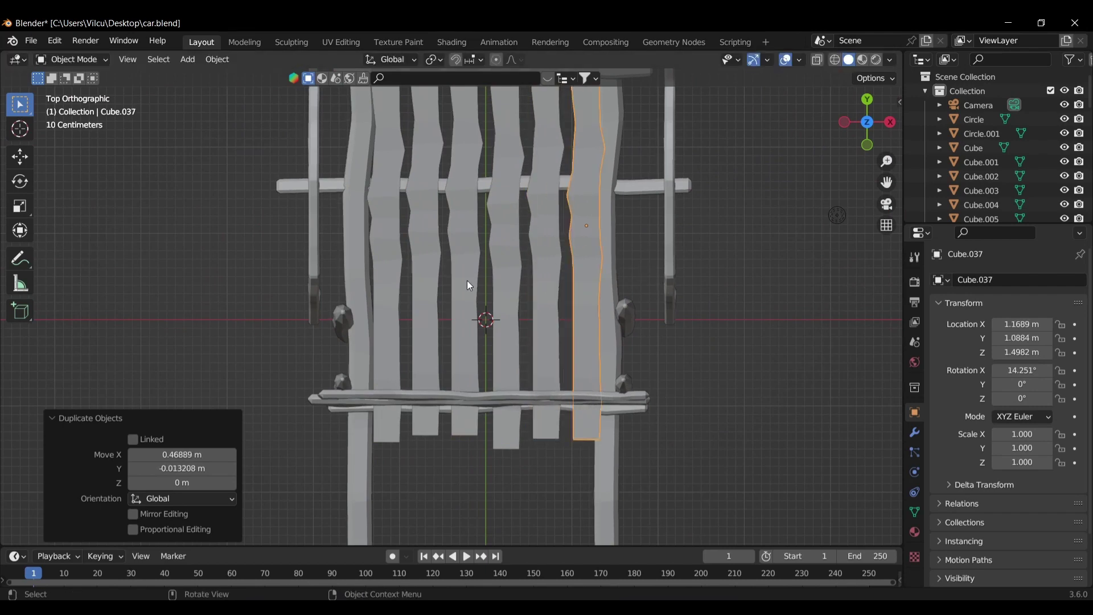
mouse_move(466, 280)
left_mouse_down()
mouse_move(458, 275)
mouse_move(578, 262)
left_mouse_up()
left_click(507, 265)
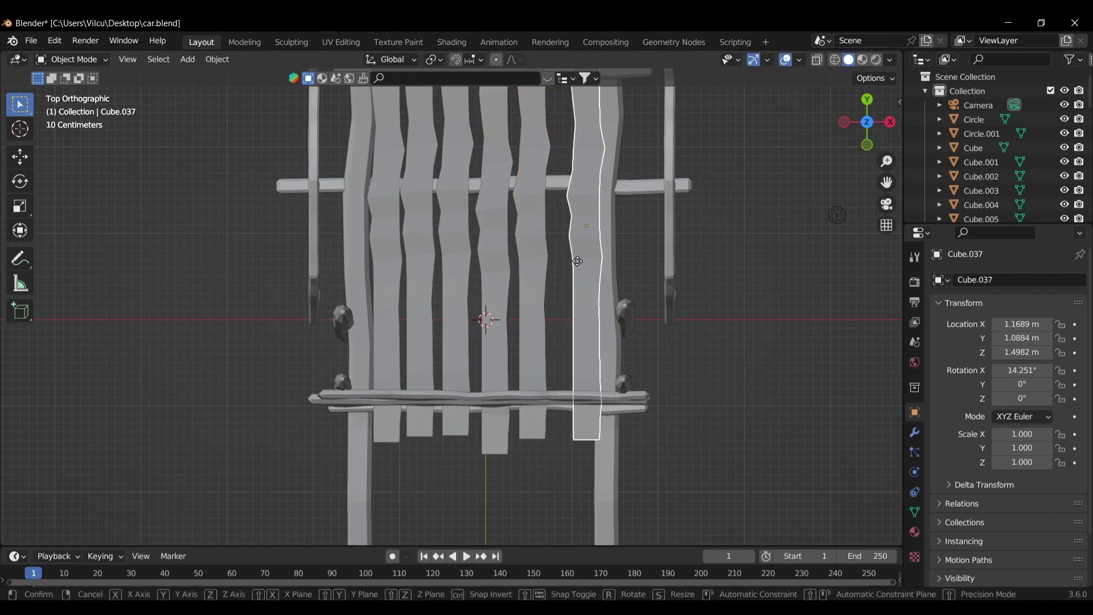
left_click(564, 262)
Warp the second slat from the left with proportional editing so its edges look uneven.
left_click(422, 262)
key("Tab")
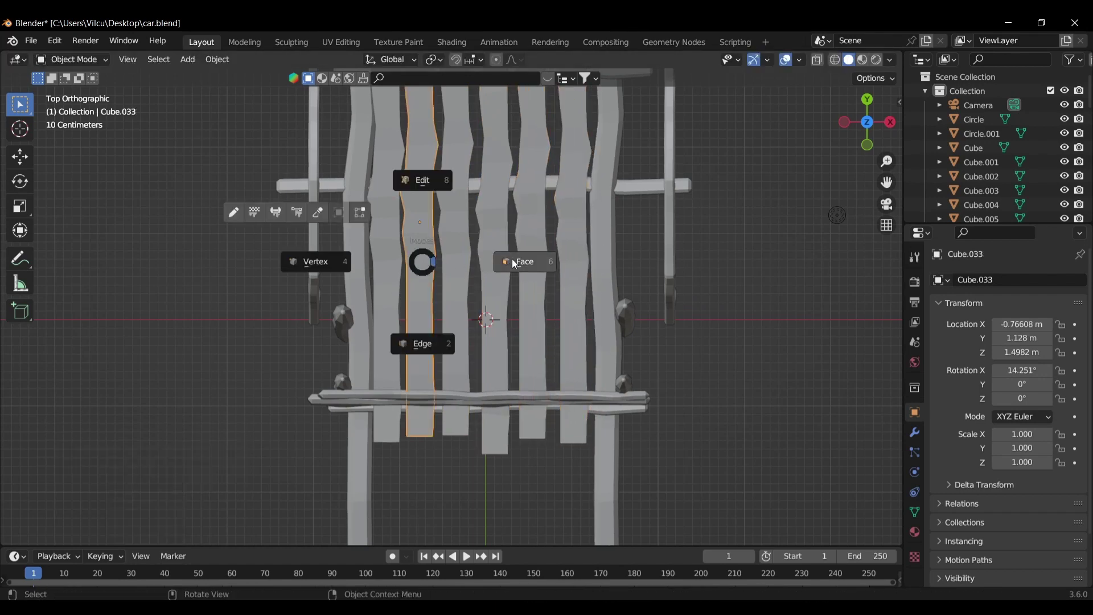
left_click(368, 261)
left_click_drag(436, 254, 433, 285)
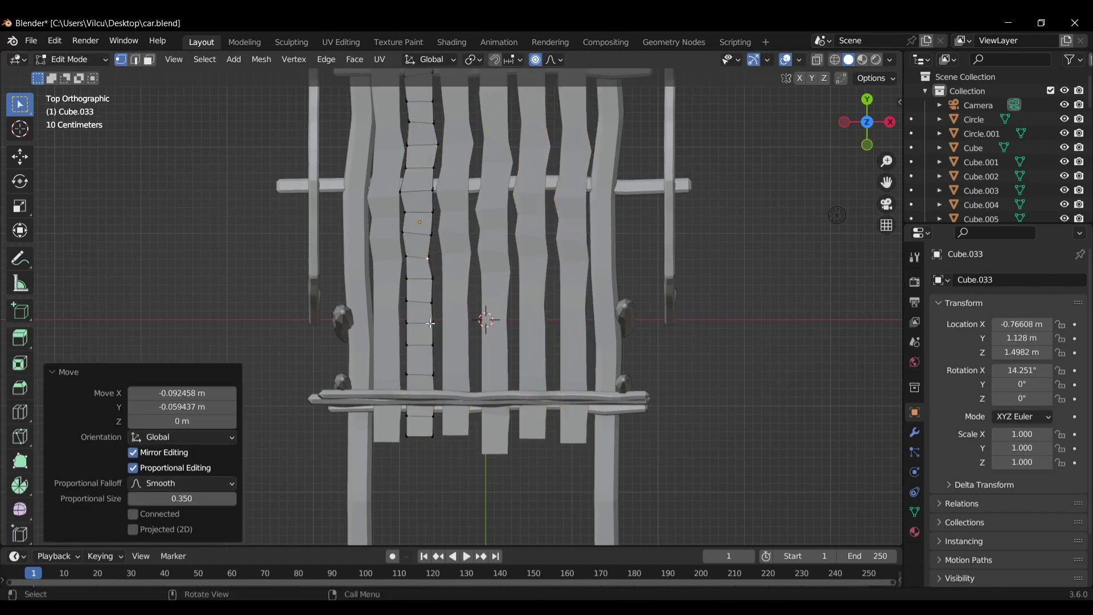
mouse_move(435, 324)
left_mouse_down()
mouse_move(411, 349)
mouse_move(415, 370)
left_mouse_up()
left_click(415, 370)
key("Tab")
left_click(456, 242)
Nudge the next slat into place and bend its vertices with proportional falloff.
left_click(458, 235)
key("g")
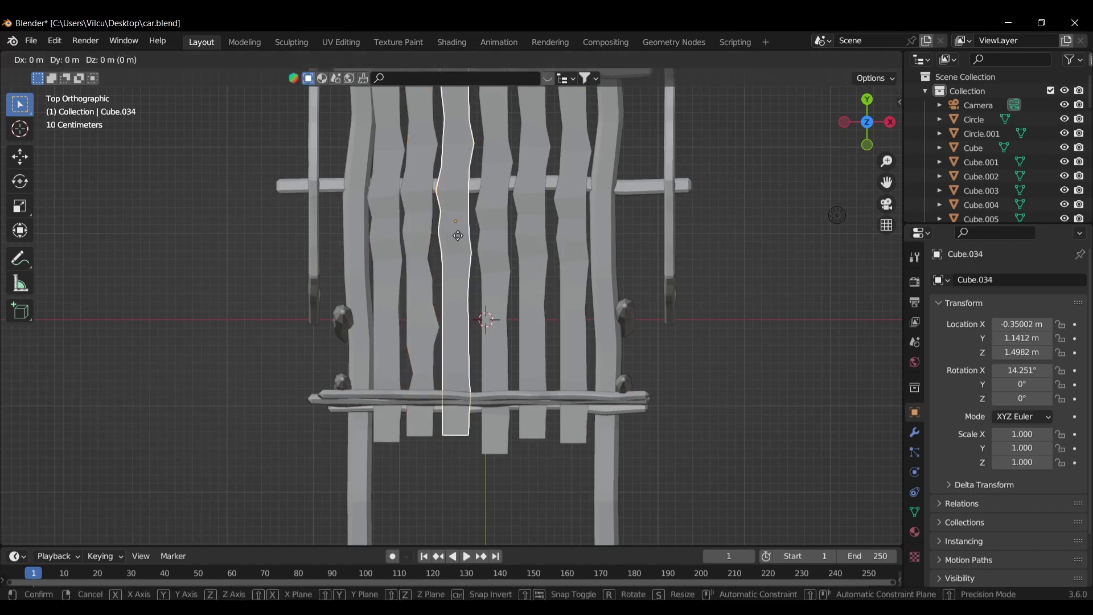
left_click(467, 235)
key("Tab")
left_click(415, 241)
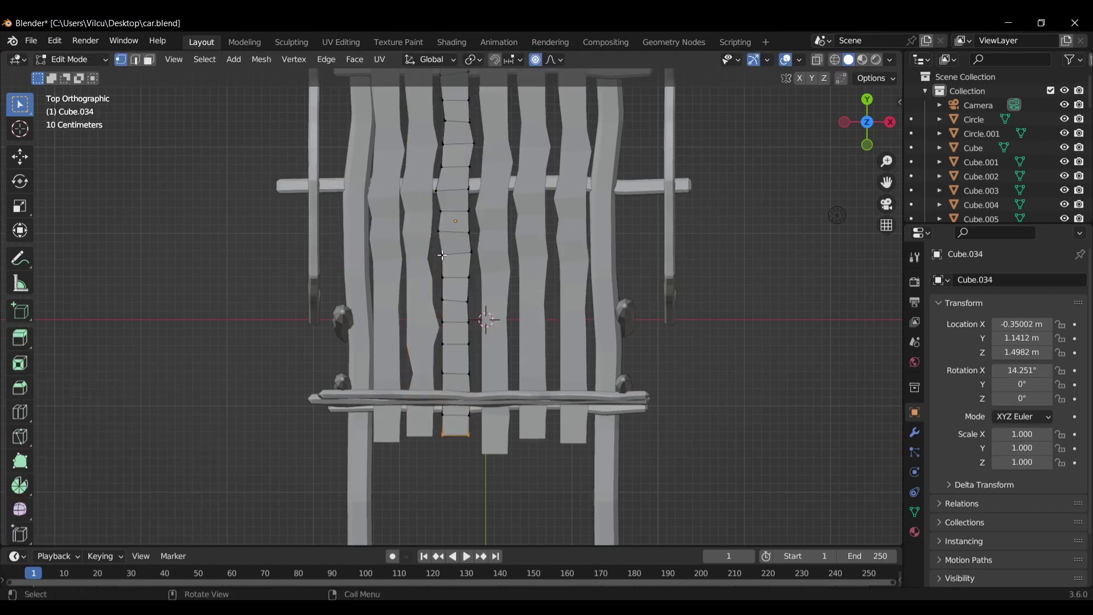
left_click_drag(442, 254, 438, 259)
left_click_drag(443, 330, 453, 317)
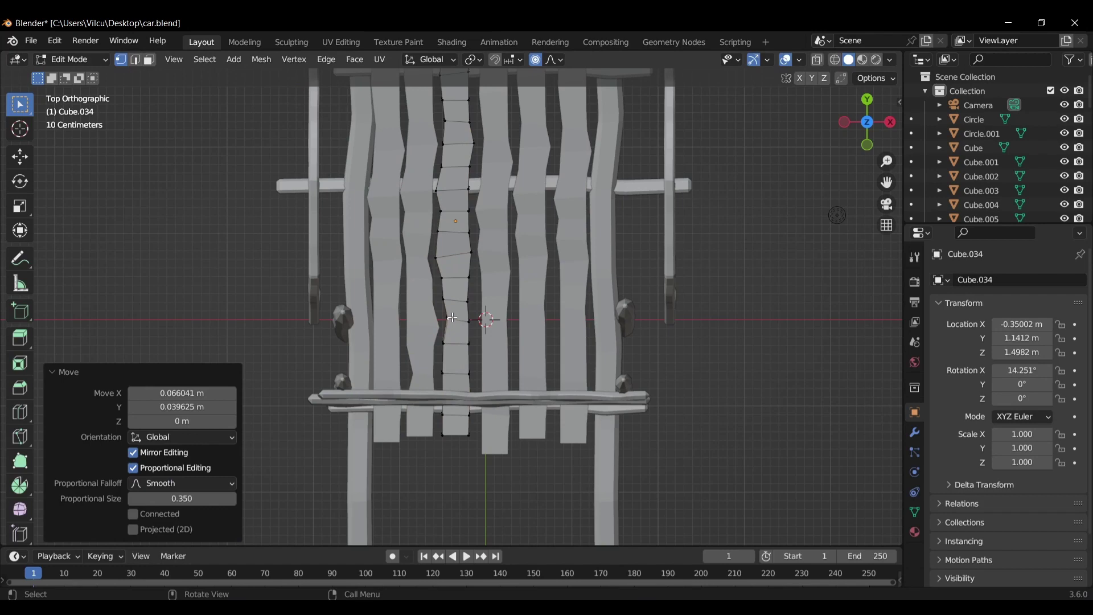
Shift that slat's edge loop along X and warp its upper end.
key("g")
key("x")
left_click(456, 175)
middle_click_drag(516, 137, 508, 243, "shift")
key("g")
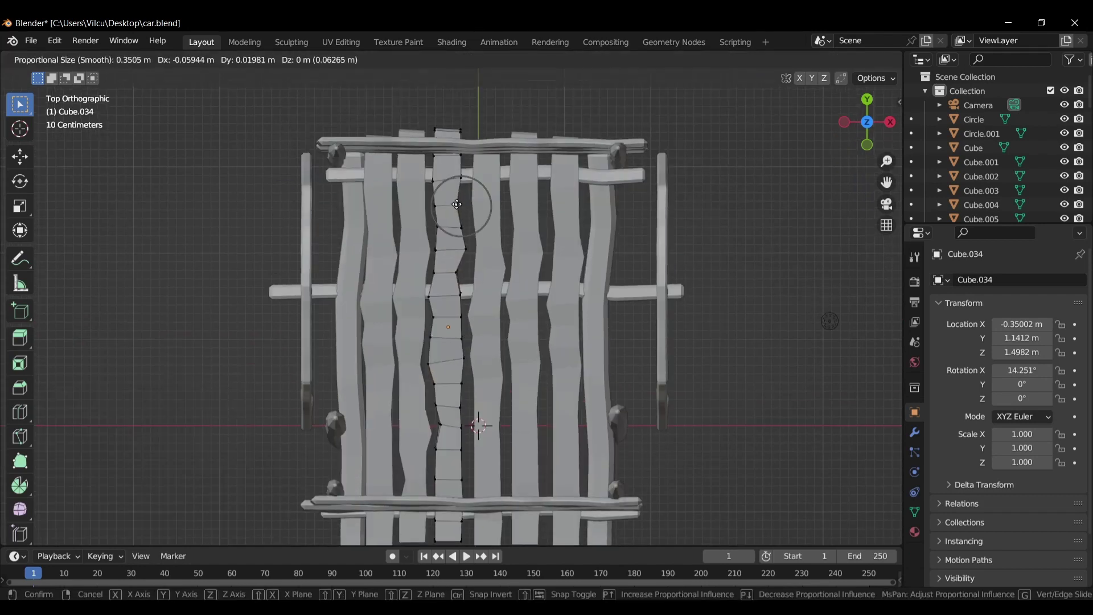
left_click(455, 204)
key("Tab")
Warp the middle slat's vertices twice to give it a wavy edge.
left_click(483, 230)
key("ctrl+Tab")
left_click(472, 263)
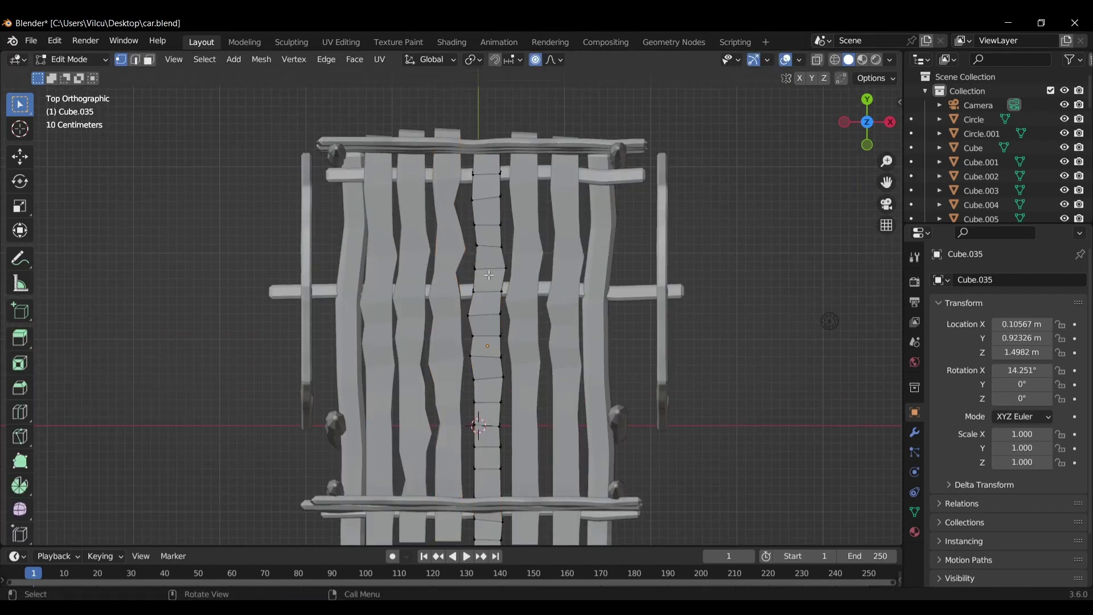
left_click(479, 272)
key("g")
left_click(538, 318)
key("ctrl+Tab")
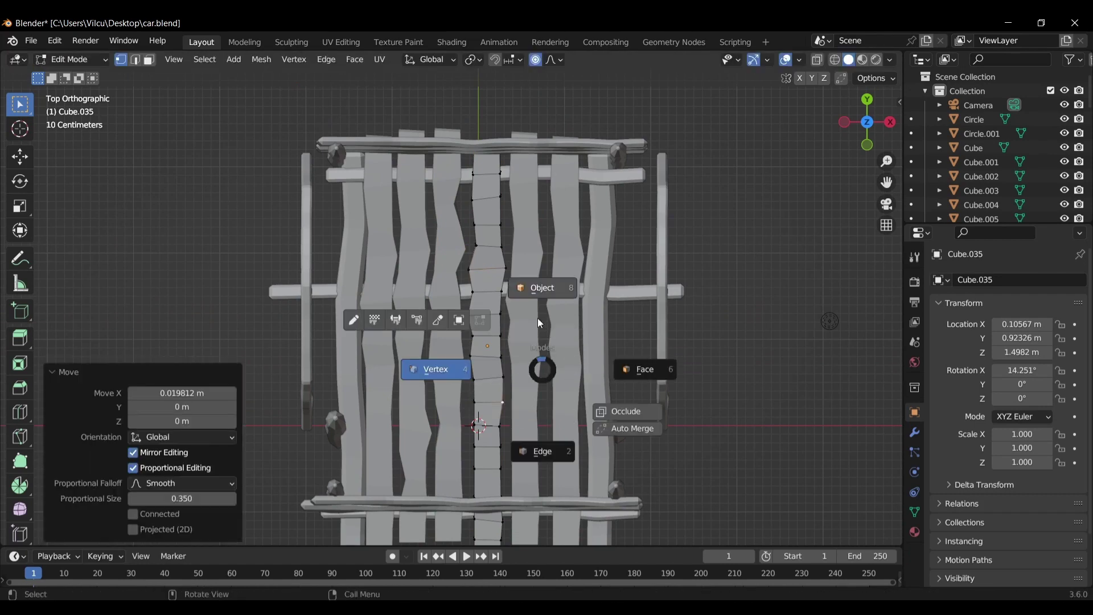
left_click(438, 369)
Warp the rightmost slat in two places and push its top vertex outward.
left_click(570, 331)
key("Tab")
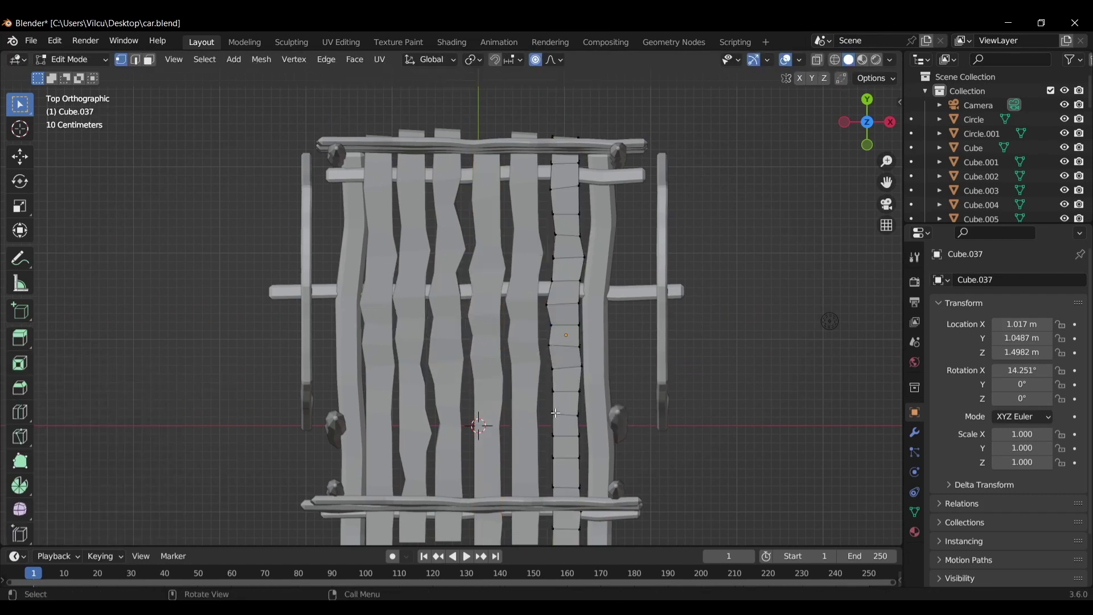
key("g")
left_click(575, 450)
key("g")
left_click(617, 444)
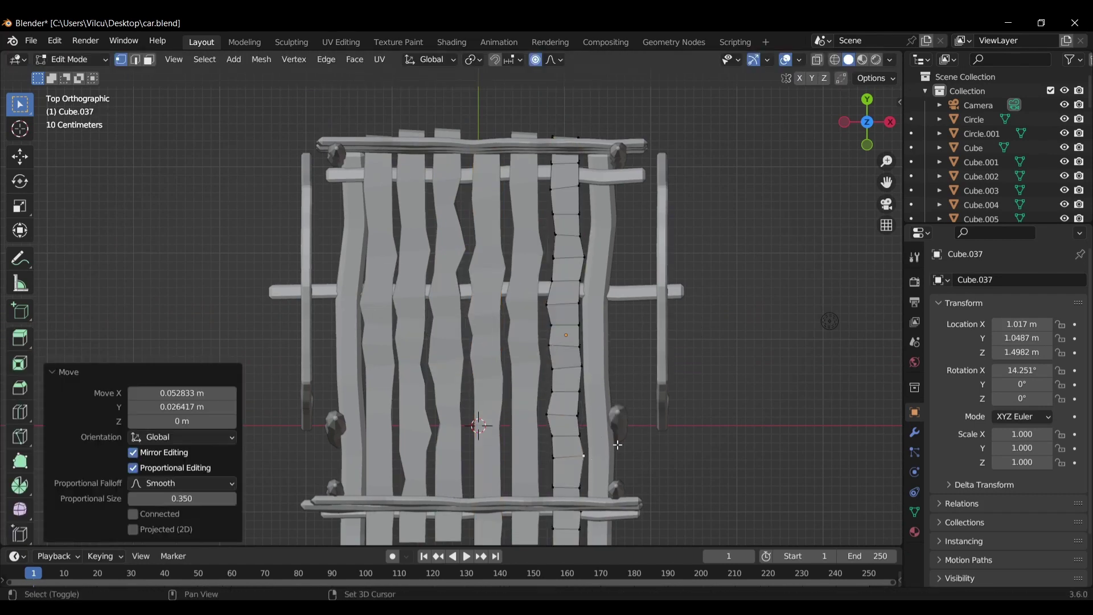
left_click(575, 178)
key("g")
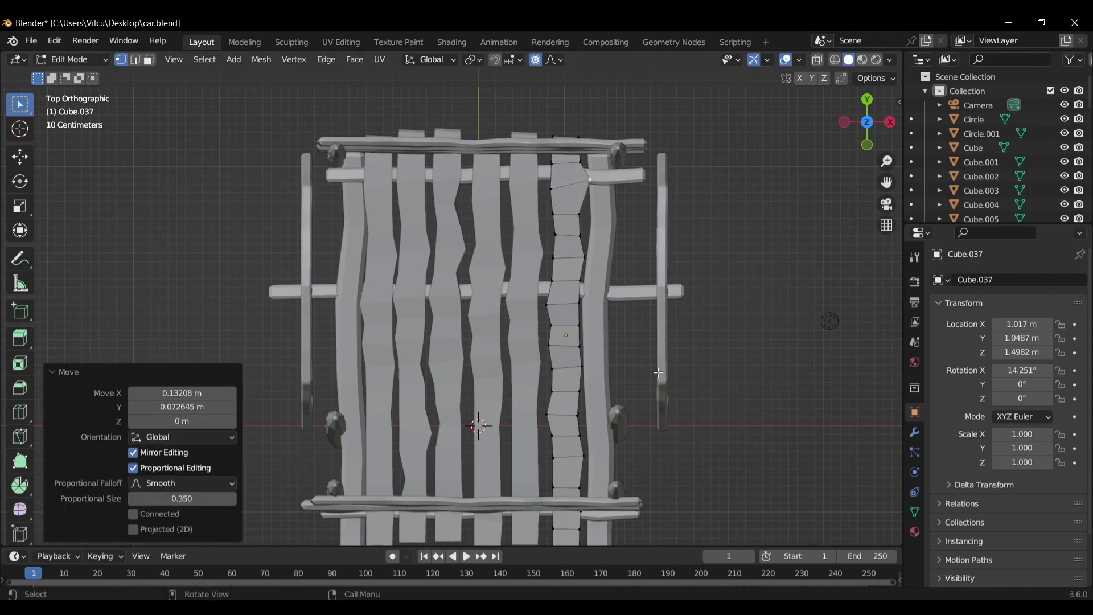
middle_click_drag(658, 373, 646, 251)
key("ctrl+Tab")
In face select, scale the middle slat's end face to taper it to a point.
left_click(763, 258)
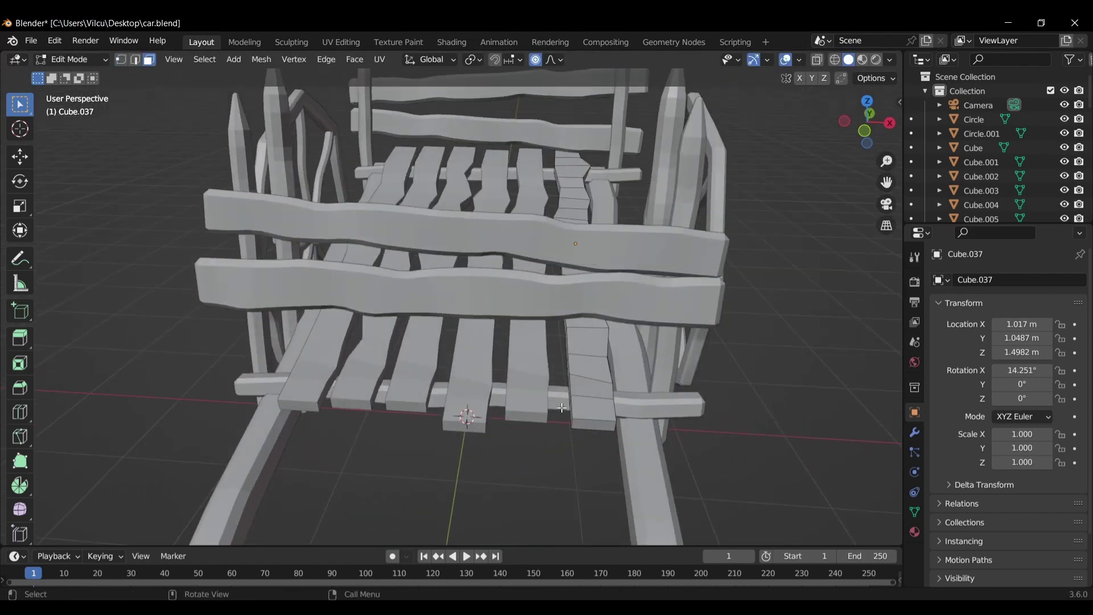
key("Tab")
left_click(471, 387)
key("Tab")
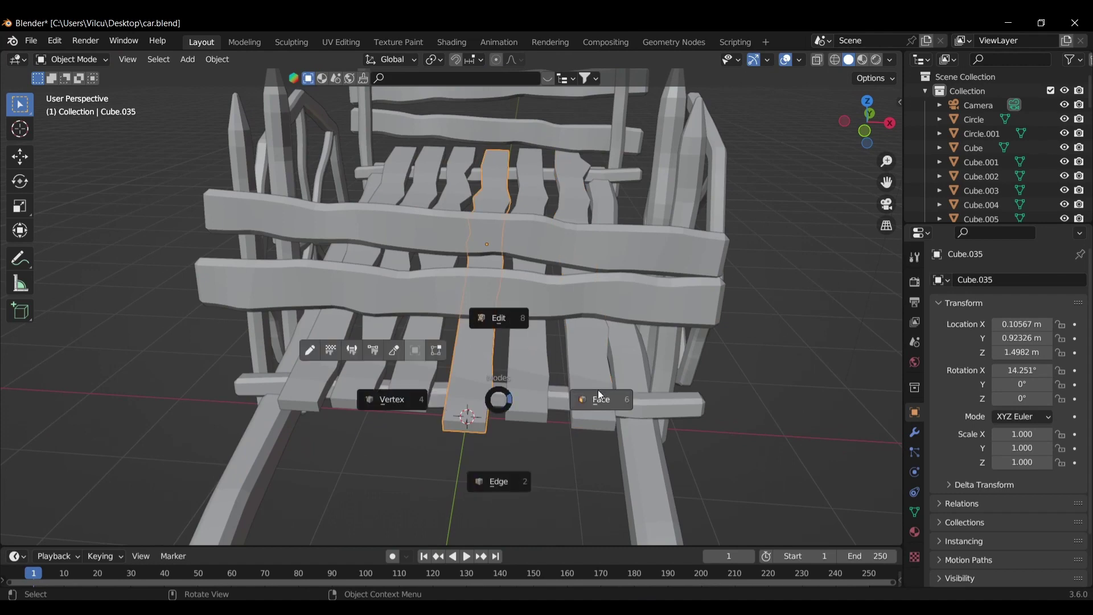
key("s")
left_click(475, 421)
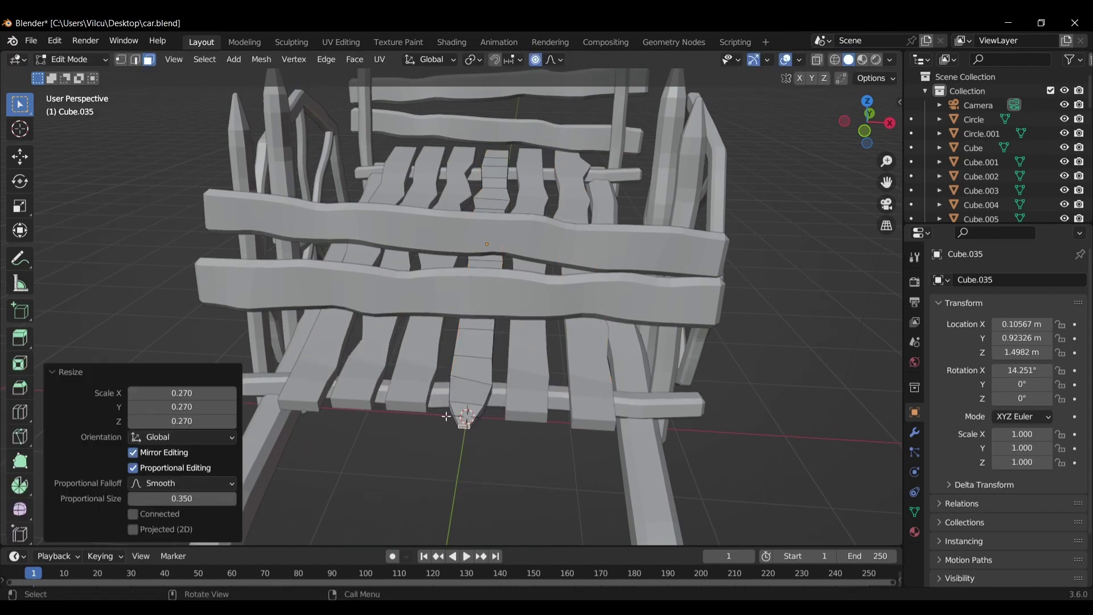
key("ctrl+Tab")
left_click(306, 329)
Taper the leftmost slat's end face with a proportional scale.
left_click(306, 388)
key("Tab")
key("s")
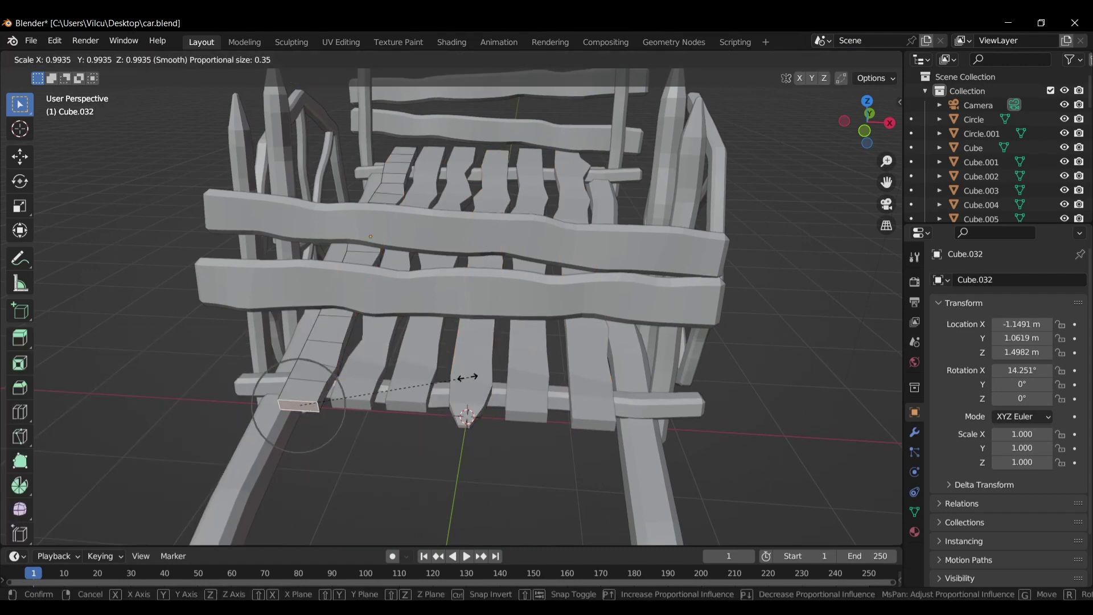
left_click(365, 394)
key("ctrl+Tab")
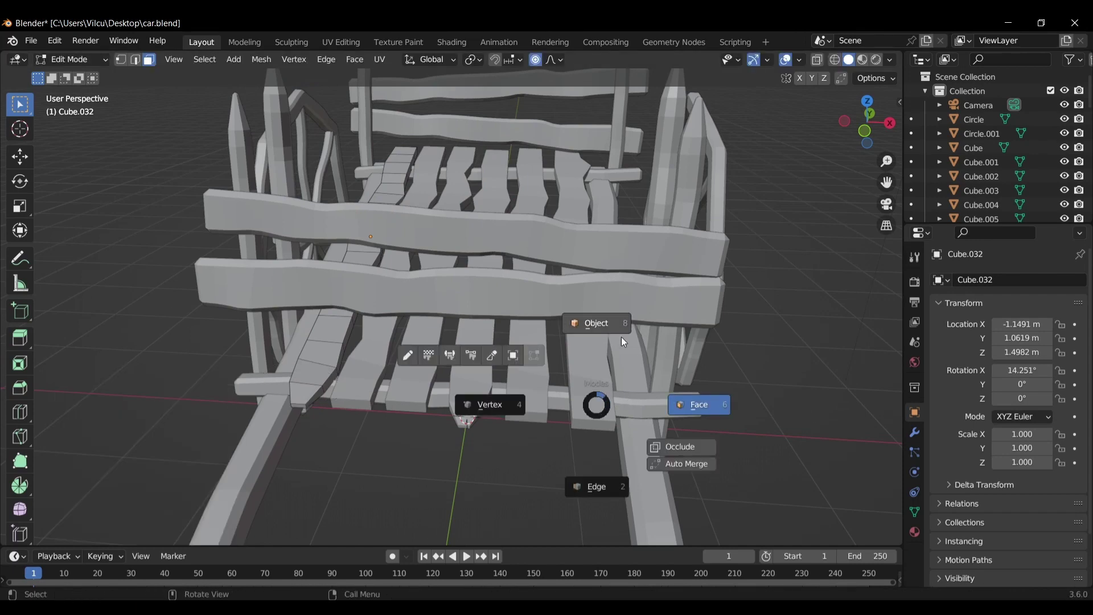
left_click(620, 336)
Bend the front end of right plank Cube.037 in Right Ortho with smooth proportional moves.
left_click(596, 405)
left_click(700, 407)
key("KP_3")
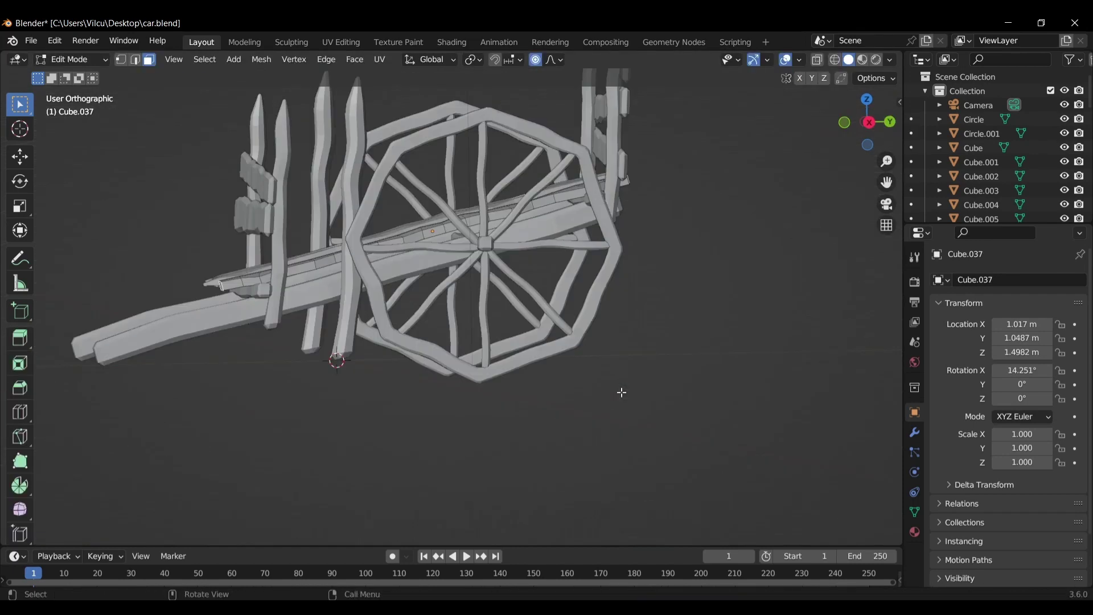
key("g")
left_click(572, 392)
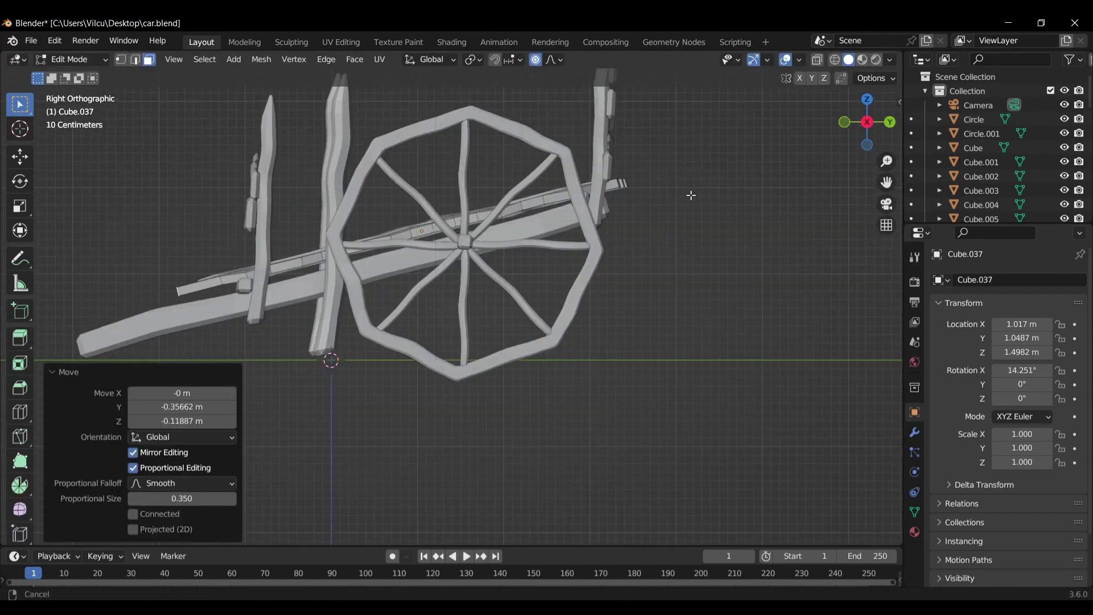
mouse_move(691, 192)
middle_mouse_down()
mouse_move(593, 273)
mouse_move(485, 306)
mouse_move(515, 322)
mouse_move(529, 382)
mouse_move(505, 430)
middle_mouse_up()
key("g")
left_click(550, 337)
Cancel an extra move, return to Object Mode and orbit around the whole cart.
key("g")
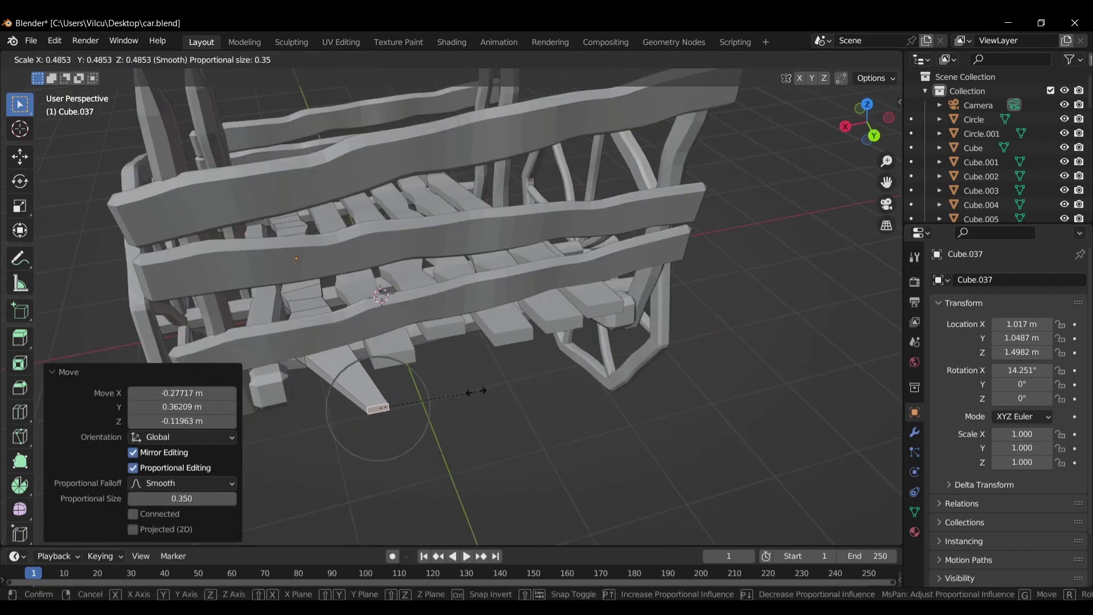
key("Escape")
key("ctrl+Tab")
left_click(503, 347)
scroll(501, 383, "down", 4)
middle_click_drag(501, 383, 667, 356)
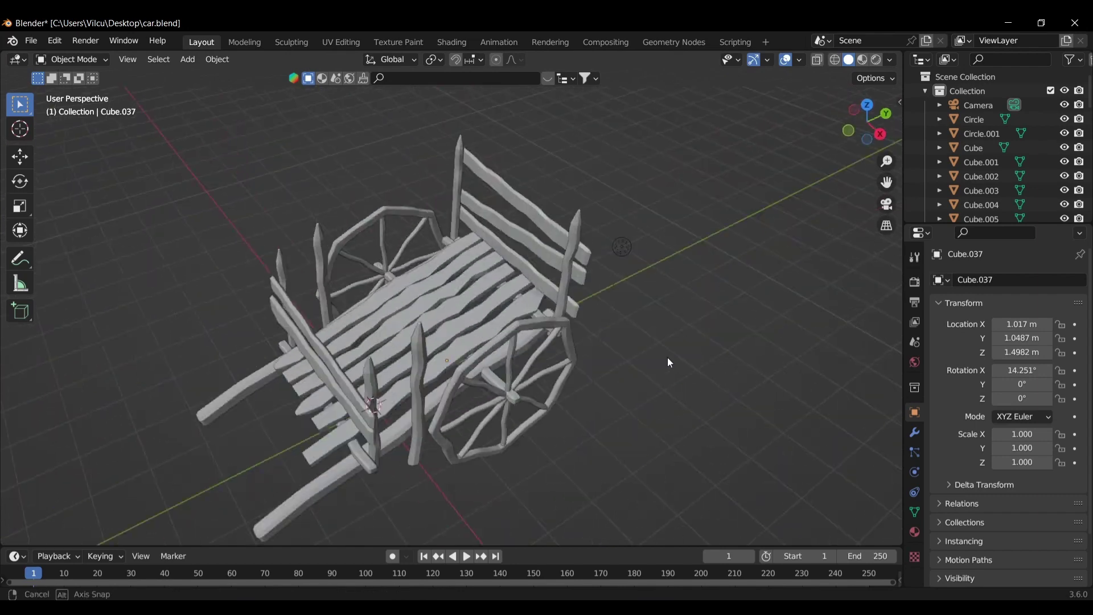
scroll(378, 282, "up", 5)
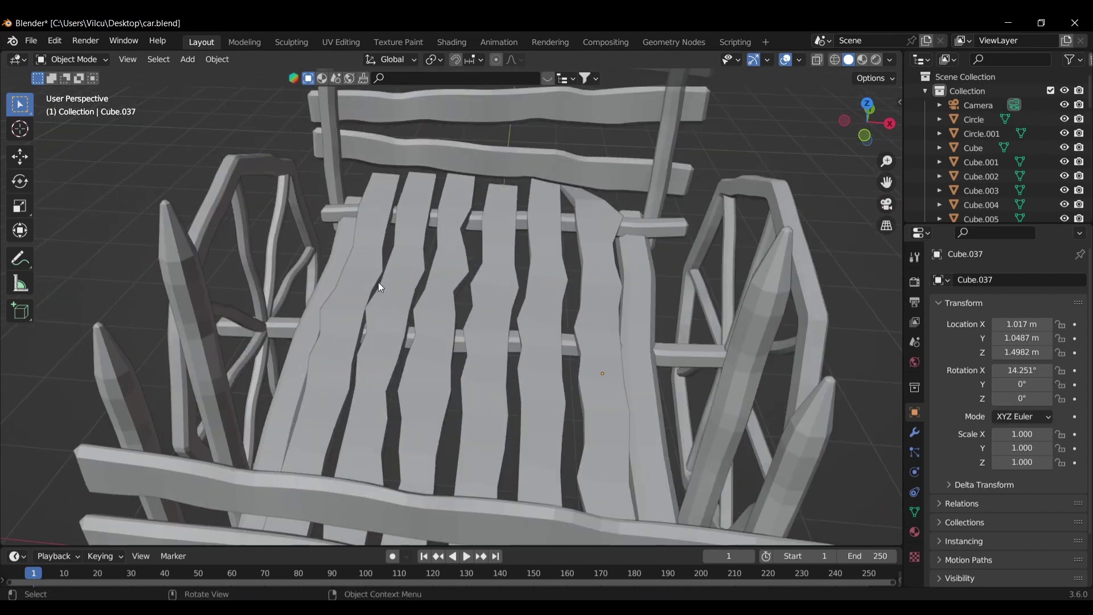
Bevel the edges of all six selected floor slats to a 0.0321 m width.
left_click(610, 343, "shift")
key("ctrl+Tab")
left_click(660, 330)
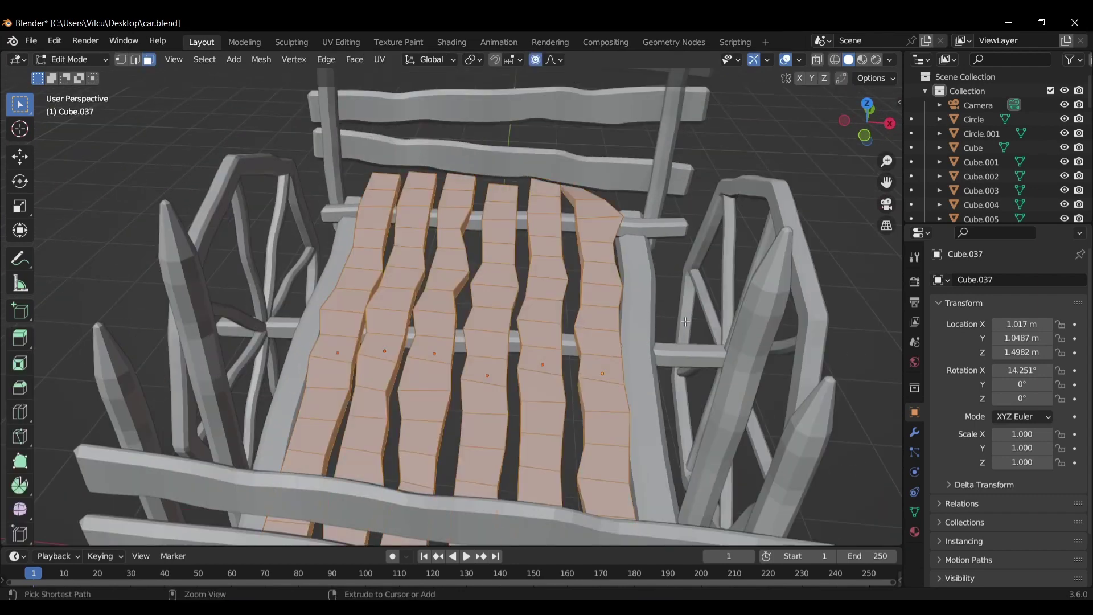
key("ctrl+b")
left_click(711, 319)
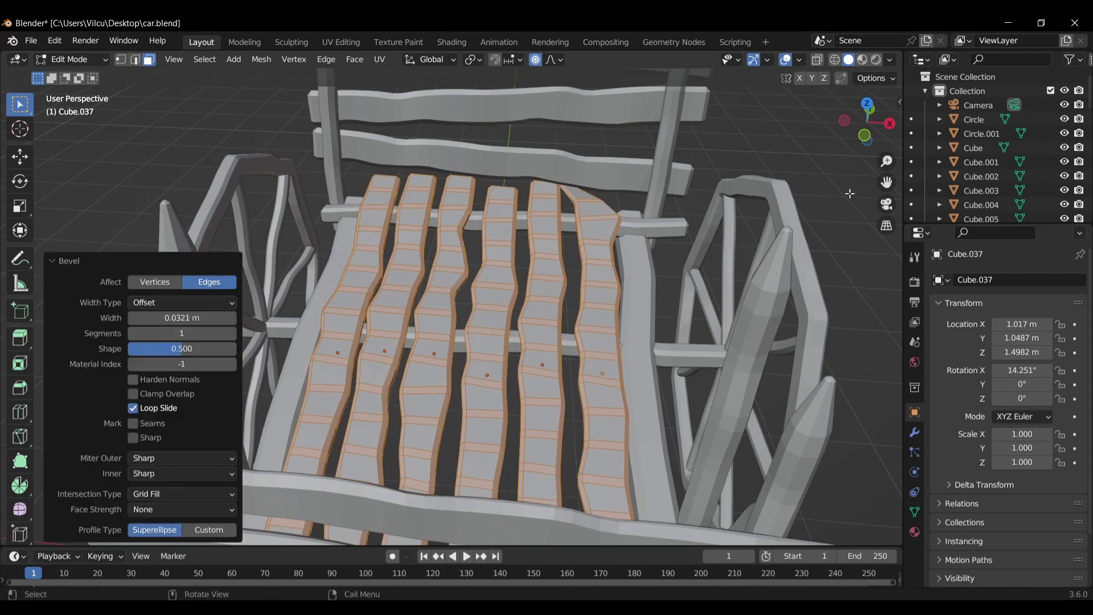
key("Tab")
Orbit around the cart and select the light in the scene.
scroll(731, 220, "down", 5)
mouse_move(731, 220)
middle_mouse_down()
mouse_move(590, 222)
mouse_move(625, 225)
mouse_move(621, 217)
mouse_move(602, 227)
mouse_move(682, 264)
mouse_move(811, 288)
mouse_move(776, 307)
mouse_move(651, 295)
mouse_move(658, 313)
mouse_move(667, 284)
middle_mouse_up()
scroll(653, 230, "down", 3)
left_click(613, 184)
Delete the light and add a cylinder raised along Z beside the cart.
key("Delete")
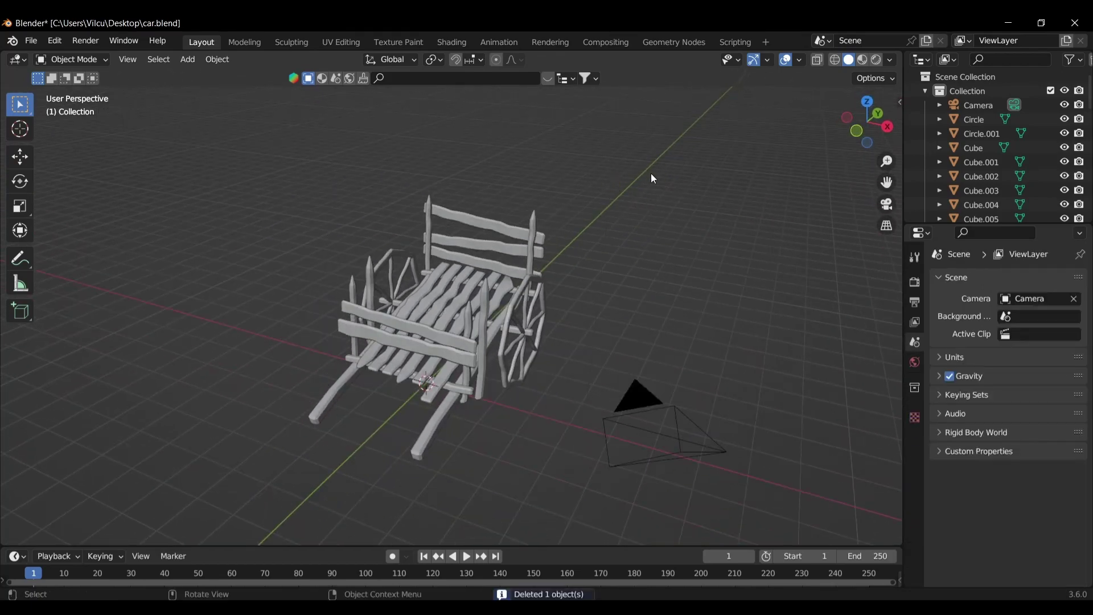
mouse_move(651, 173)
middle_mouse_down()
mouse_move(634, 251)
mouse_move(677, 230)
mouse_move(650, 197)
mouse_move(579, 176)
mouse_move(510, 217)
middle_mouse_up()
key("shift+a")
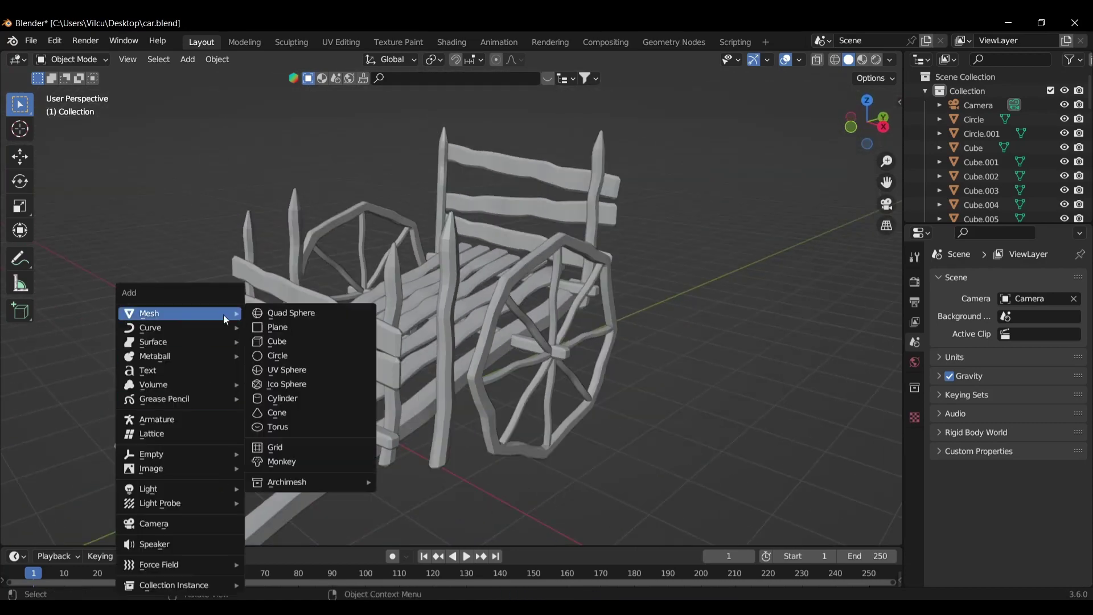
left_click(289, 400)
key("g")
key("z")
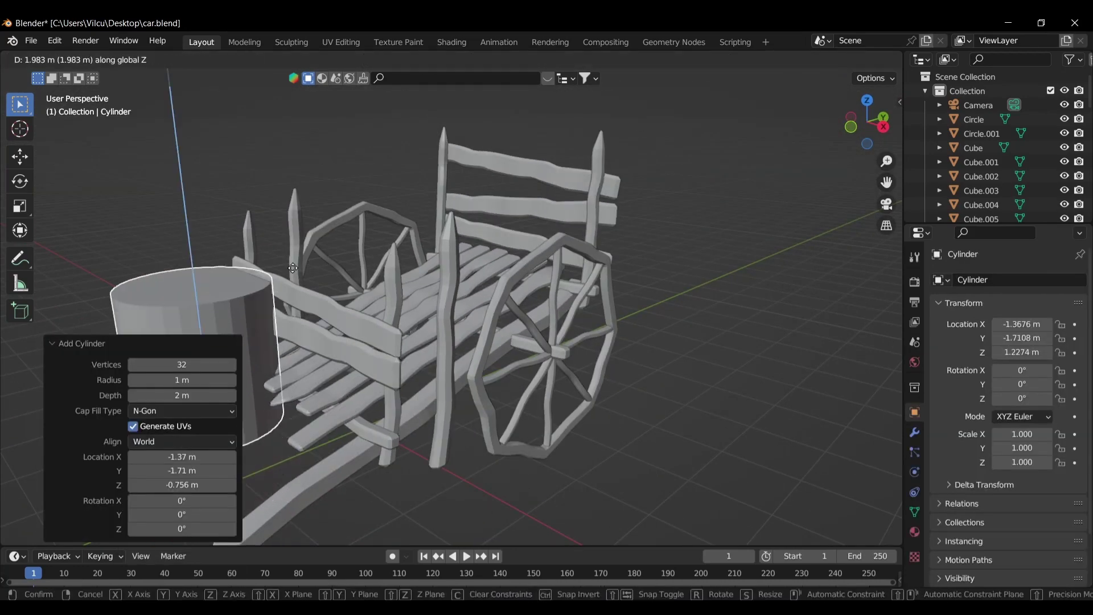
left_click(164, 192)
Scale the cylinder into a thin upright post of 0.134, 0.134, 0.451.
key("KP_Decimal")
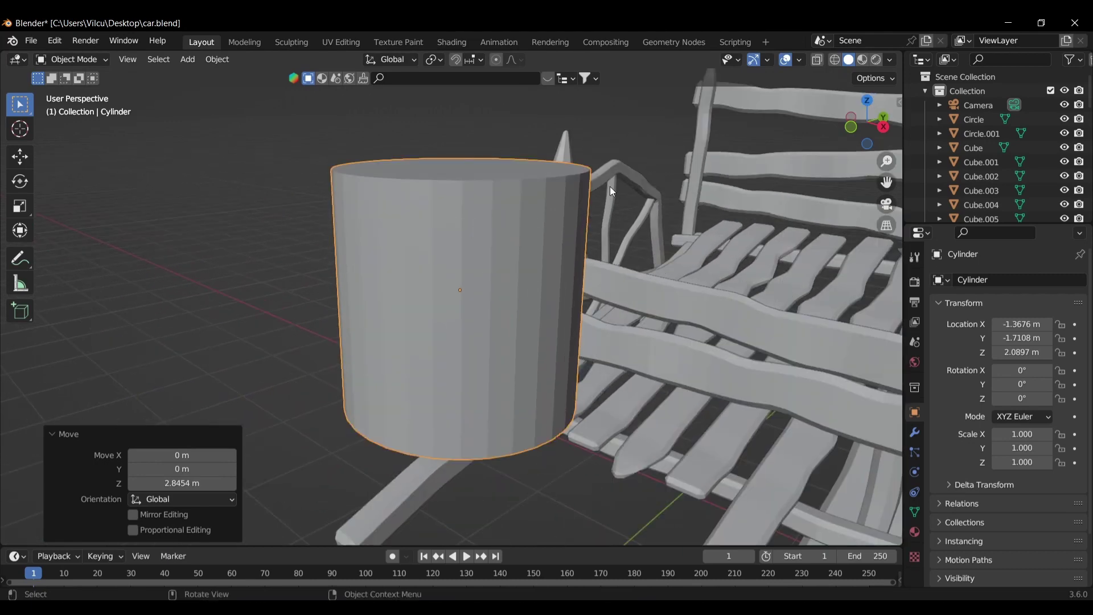
key("s")
left_click(603, 193)
key("s")
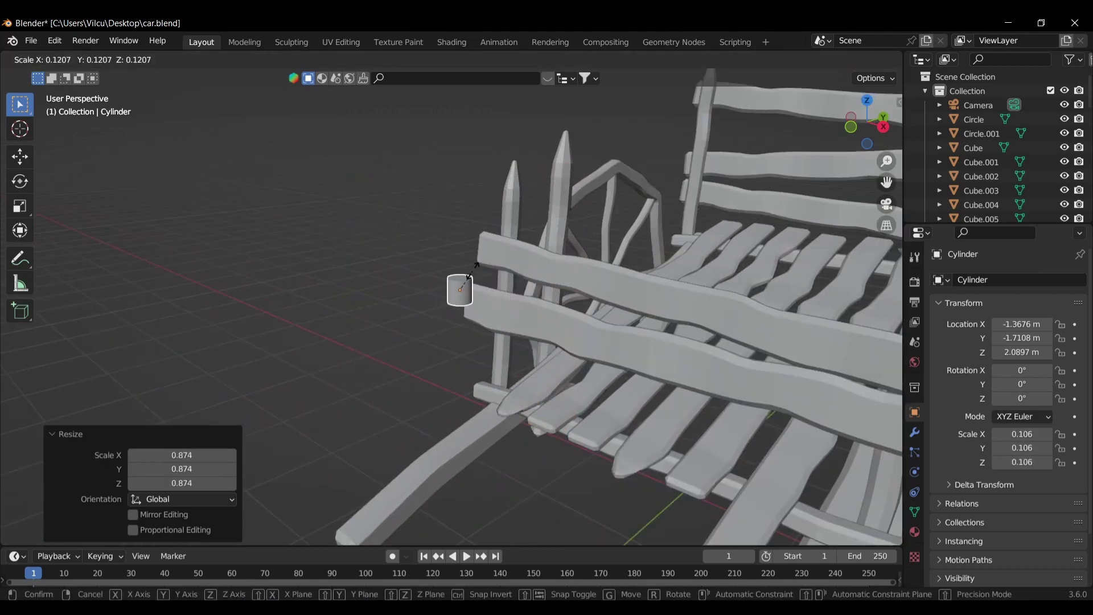
key("z")
left_click(518, 235)
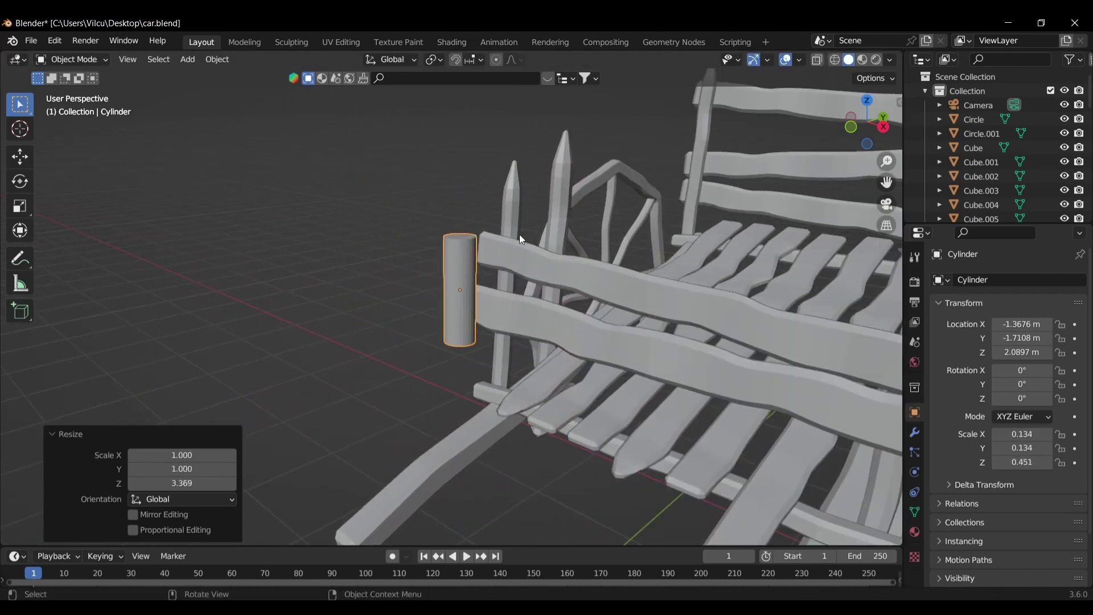
key("KP_Decimal")
key("Tab")
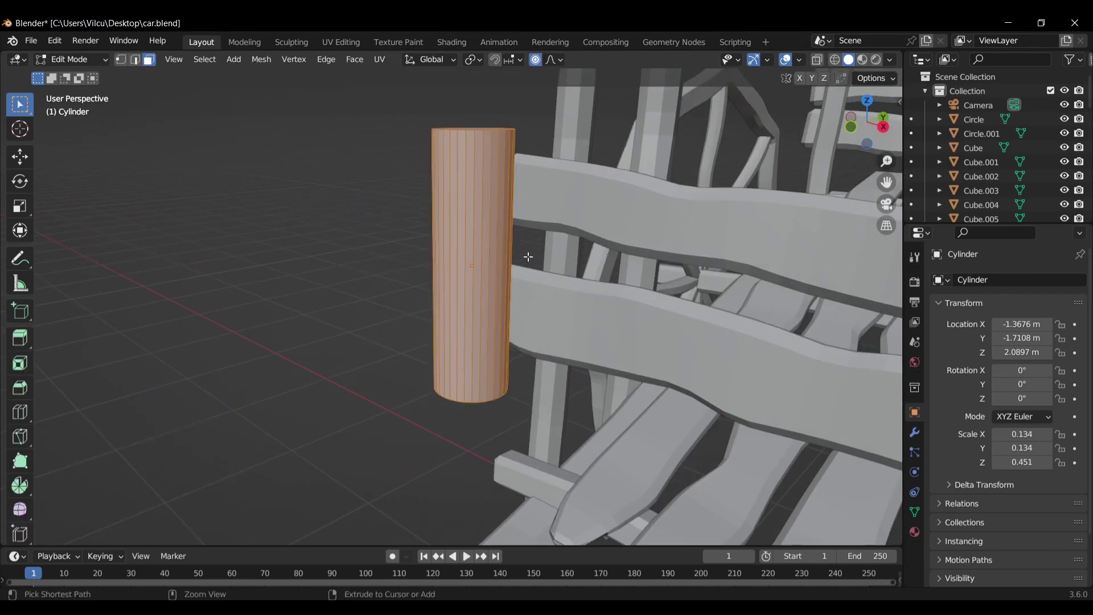
Add 14 loop cuts, bevel them, scale the bands out 1.083 and bevel their edges.
left_click(497, 262)
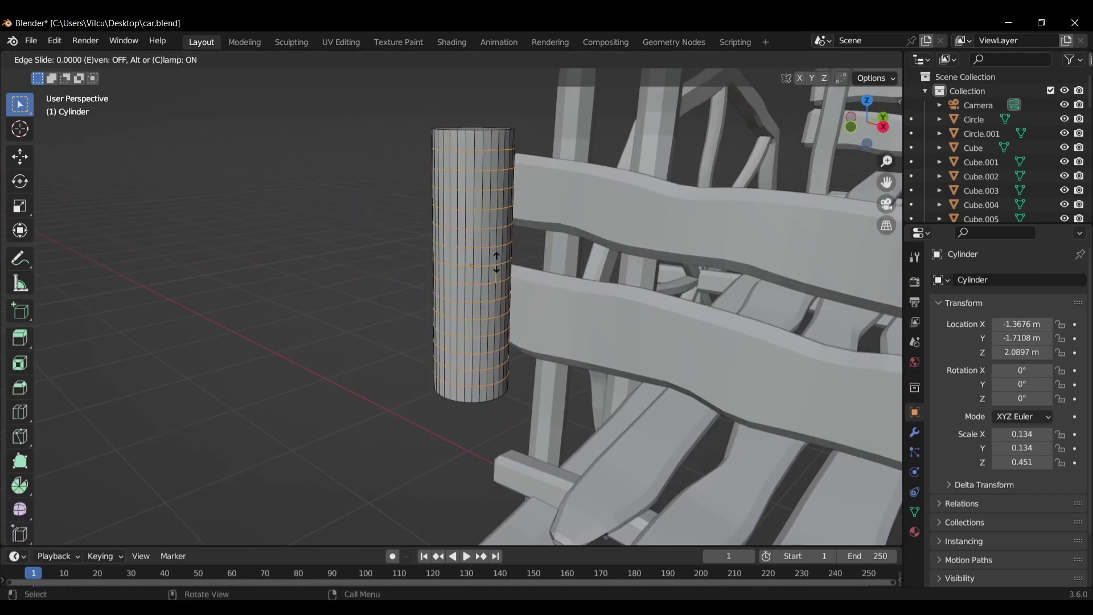
right_click(499, 263)
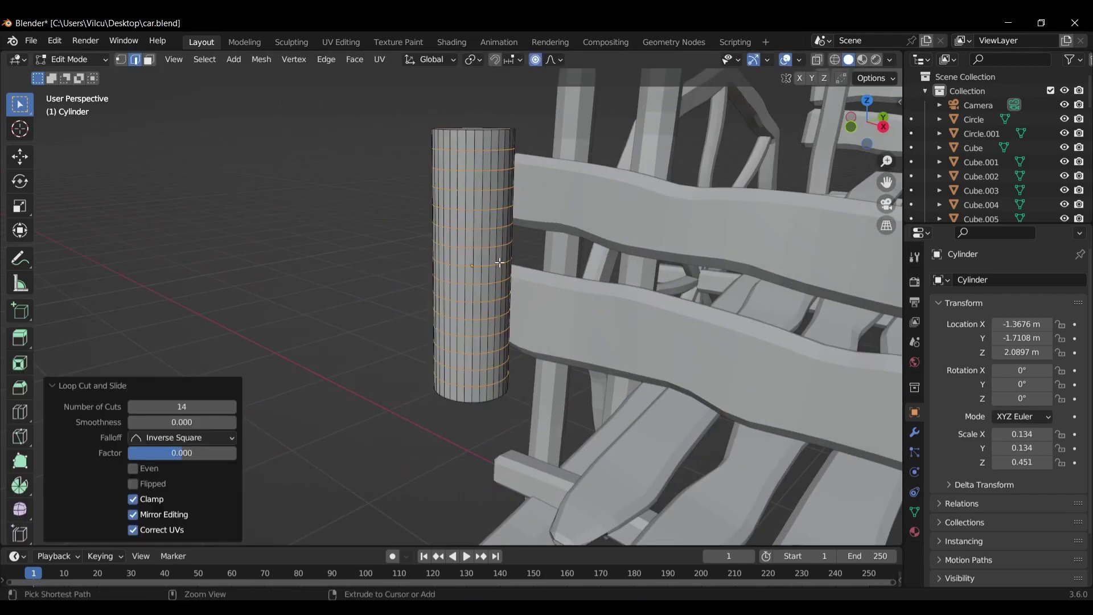
left_click(552, 266)
key("s")
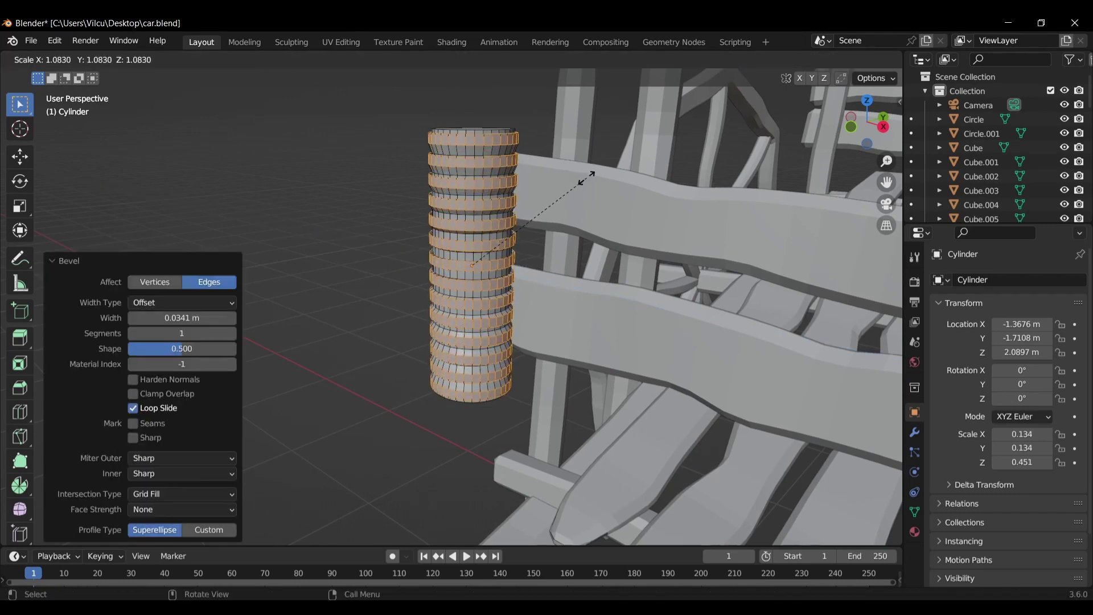
left_click(587, 178)
key("ctrl+b")
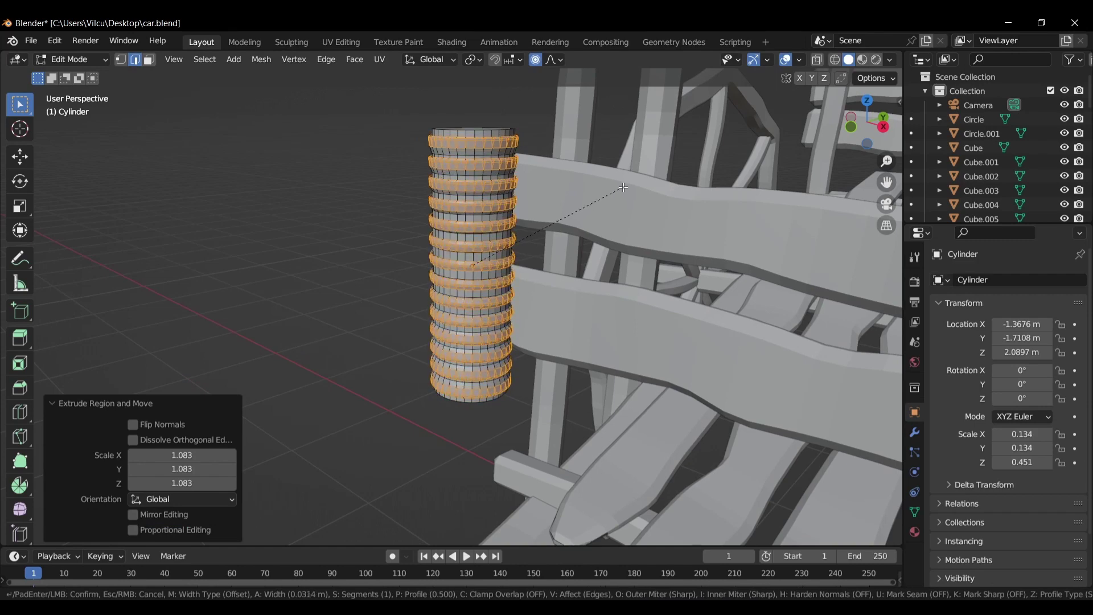
left_click(624, 187)
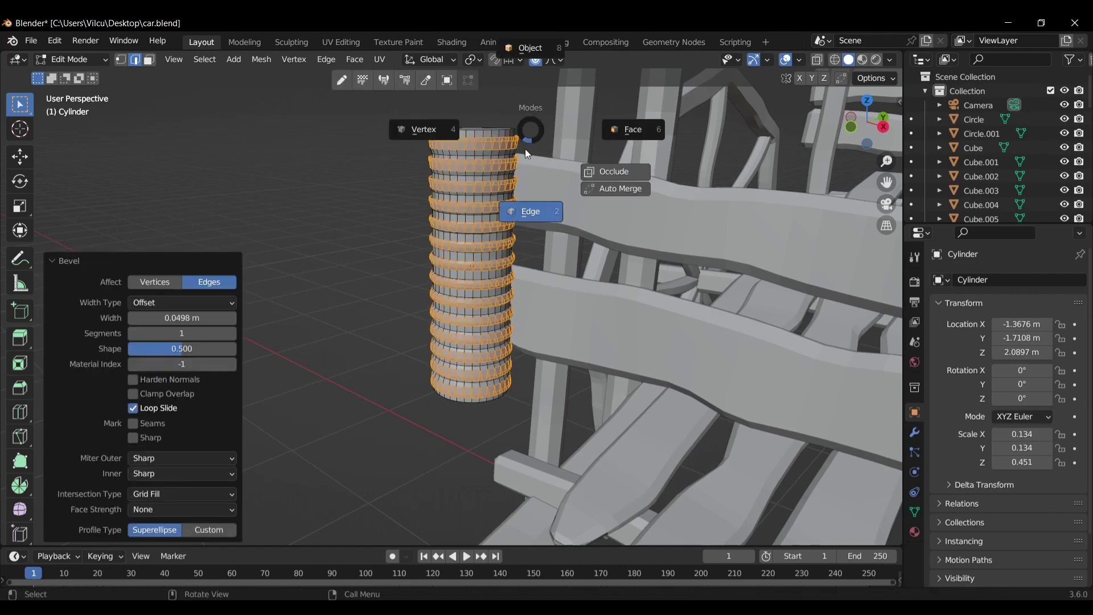
Select the cylinder's top cap and bevel its rim into a rounded edge.
left_click(501, 154)
scroll(463, 310, "up", 5)
left_click(462, 309, "alt")
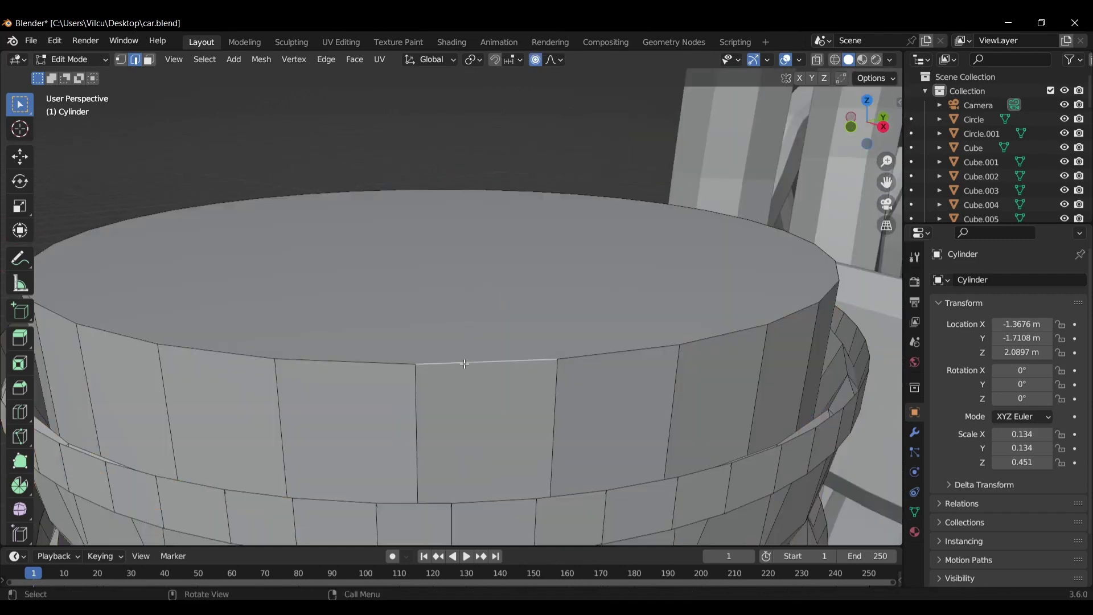
scroll(521, 288, "down", 2)
scroll(521, 287, "down", 2)
scroll(500, 298, "up", 2)
key("ctrl+Tab")
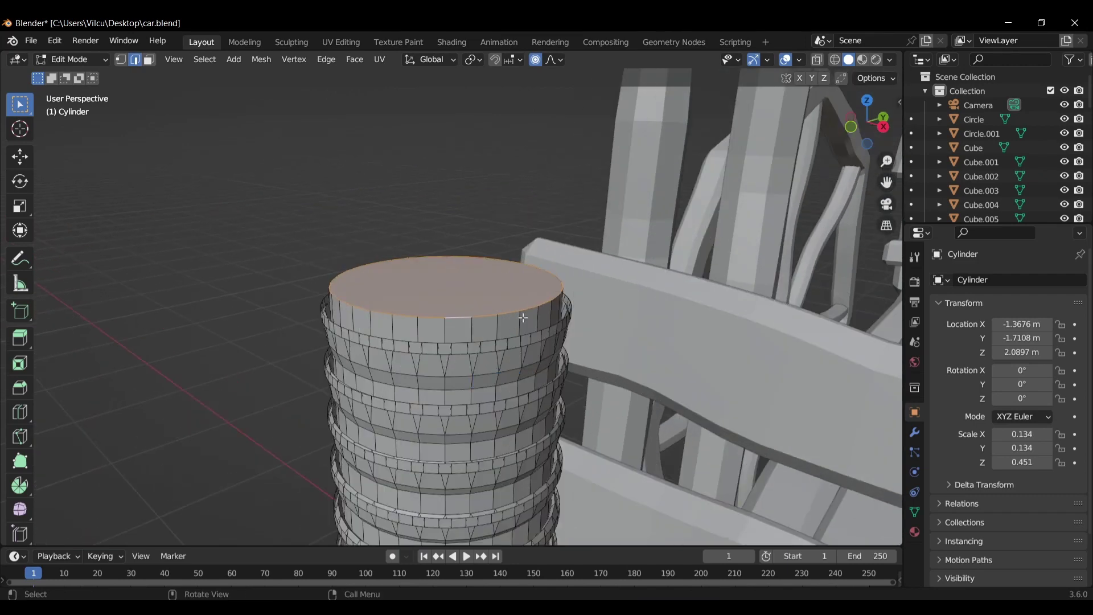
key("ctrl+b")
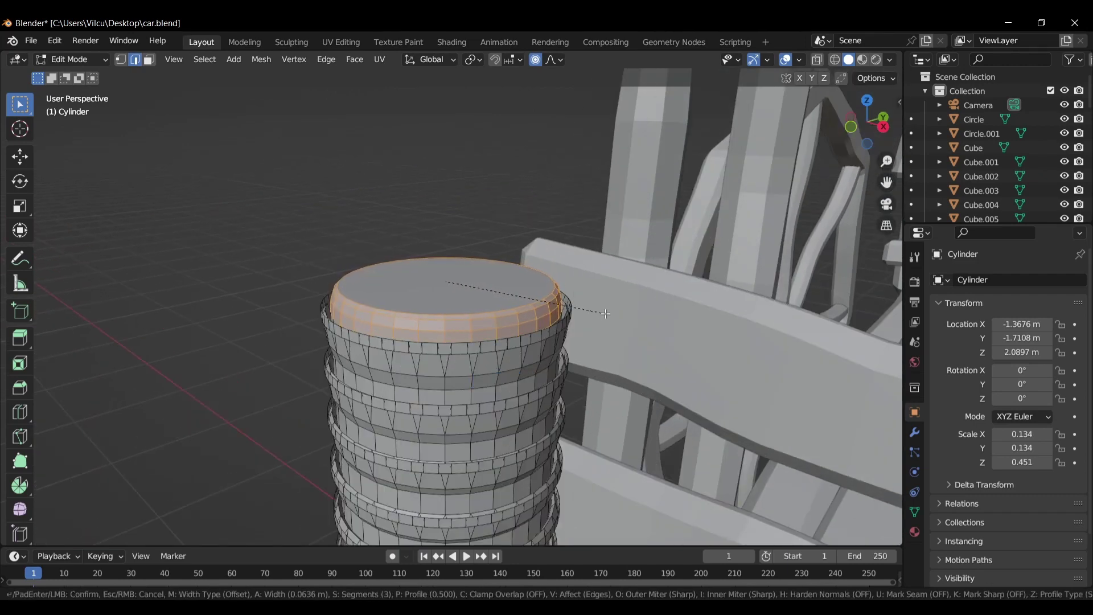
left_click(608, 313)
Bevel all of the barrel's edges and return to Object Mode.
left_click(452, 344, "alt")
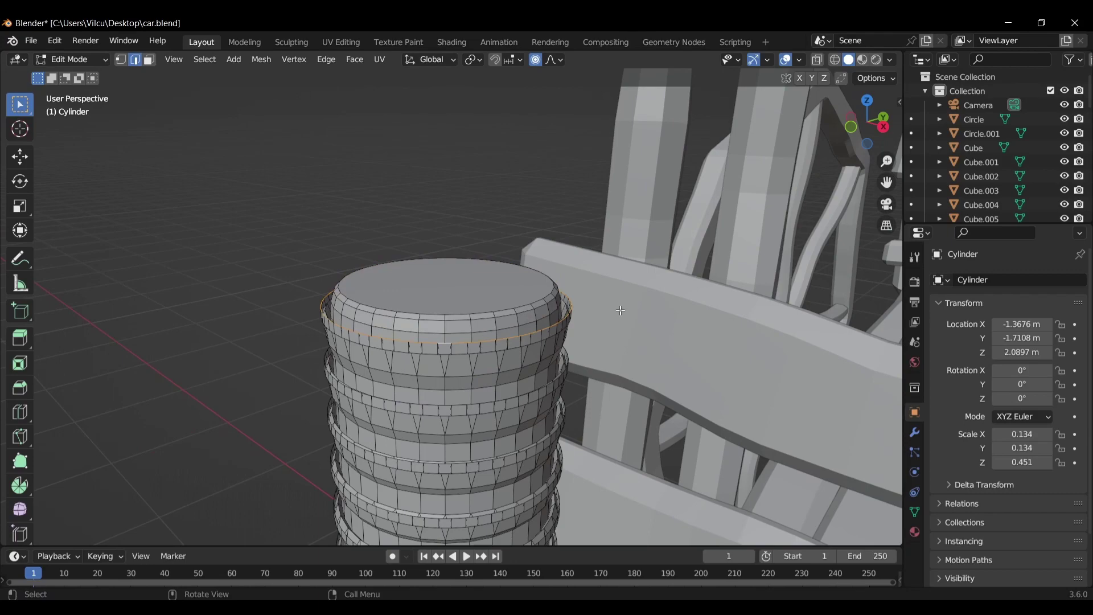
key("g")
key("z")
key("Escape")
mouse_move(623, 315)
middle_mouse_down()
mouse_move(610, 310)
mouse_move(619, 307)
middle_mouse_up()
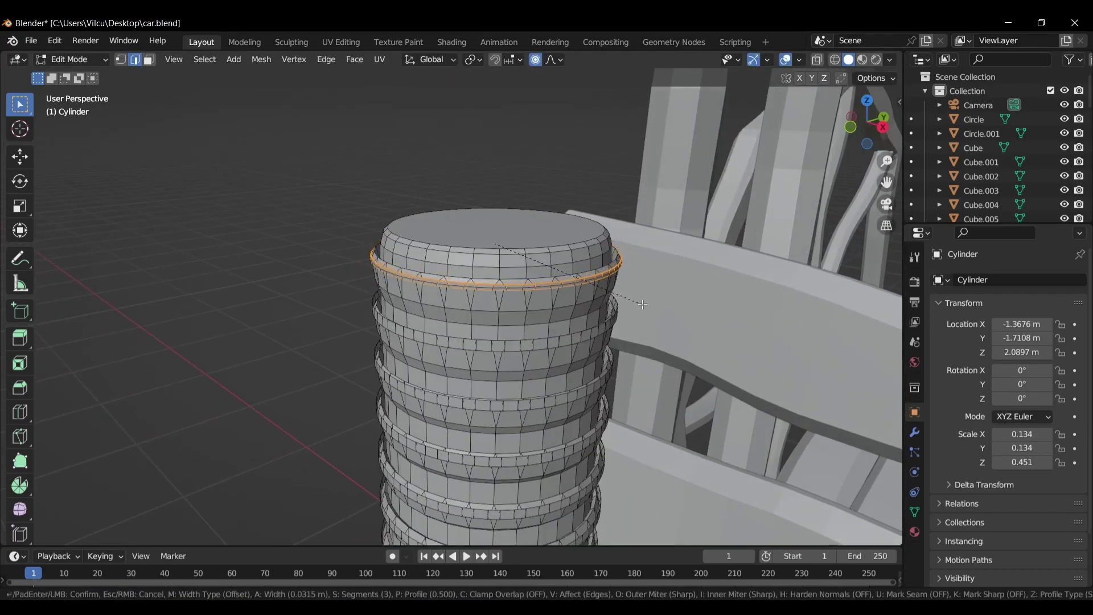
key("a")
key("ctrl+b")
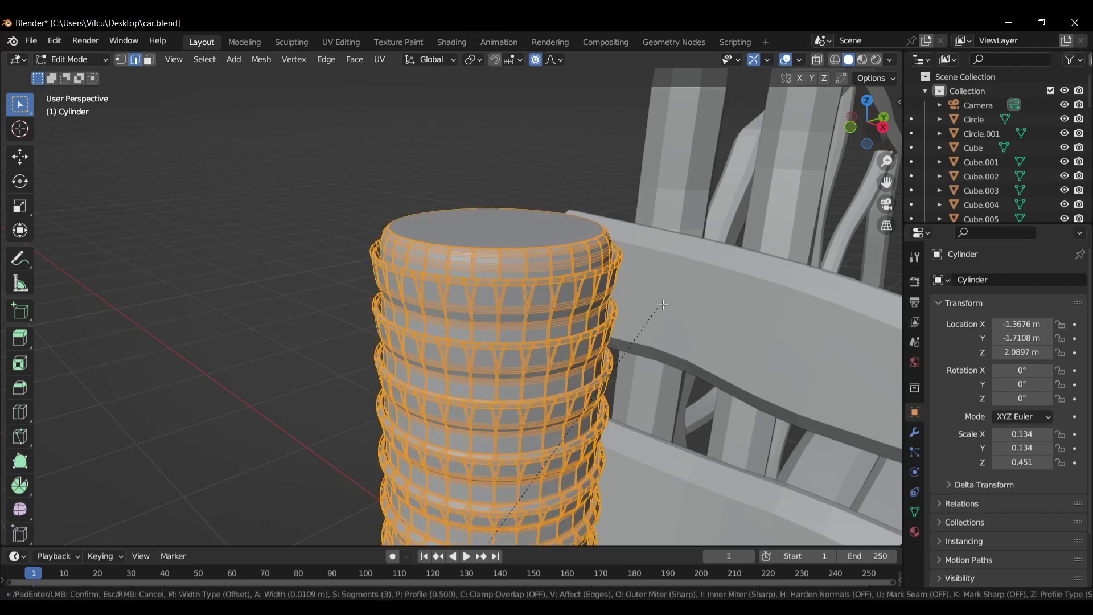
key("Escape")
key("ctrl+Tab")
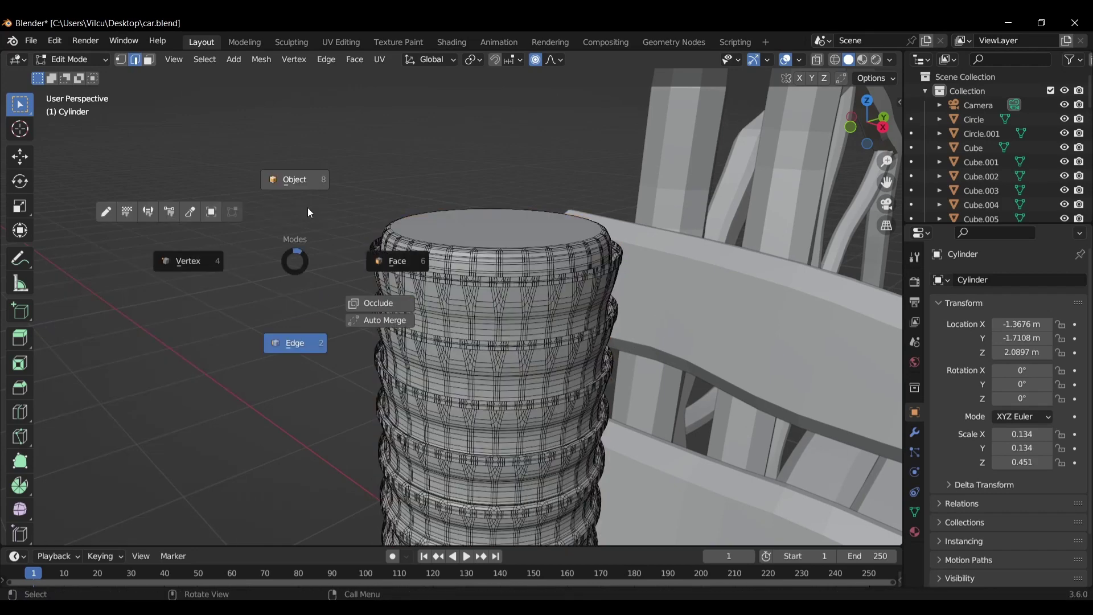
left_click(293, 341)
mouse_move(491, 327)
middle_mouse_down()
mouse_move(454, 309)
mouse_move(526, 316)
mouse_move(512, 316)
middle_mouse_up()
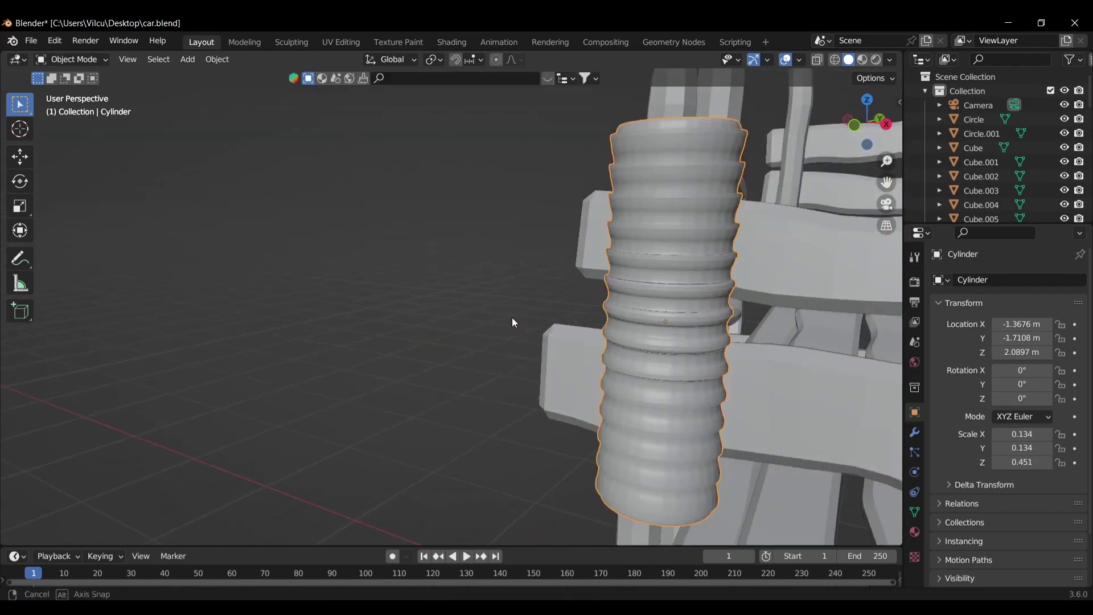
Shrink the ribbed barrel cylinder to about two-thirds its size.
key("s")
left_click(651, 297)
scroll(669, 308, "down", 5)
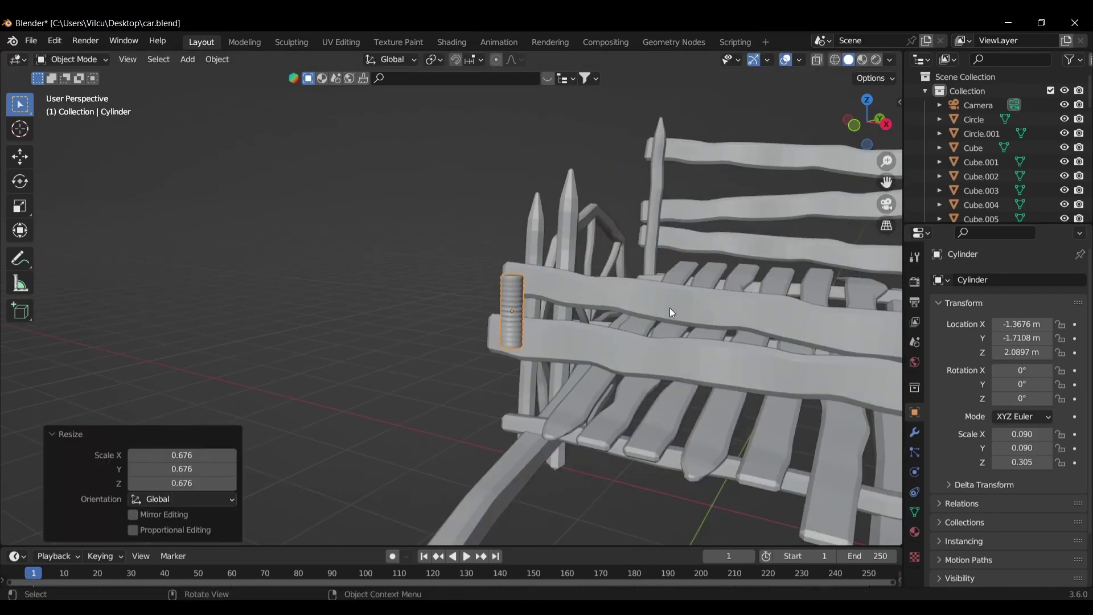
key("KP_7")
middle_click_drag(670, 308, 525, 319, "shift")
scroll(556, 408, "up", 2)
Move the cylinder down and over onto a front corner post.
key("g")
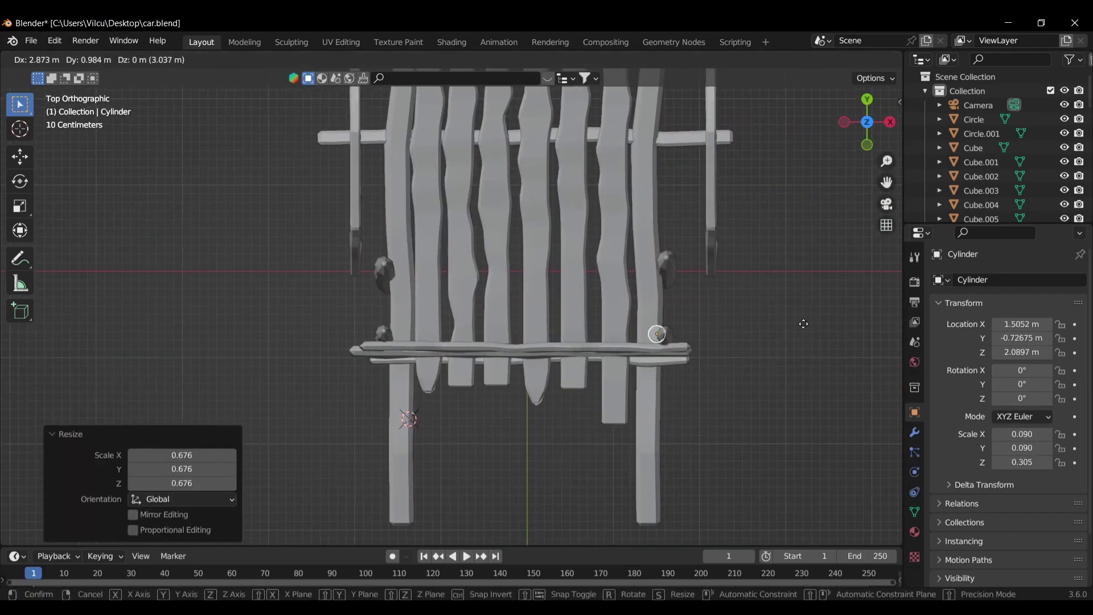
left_click(812, 377)
mouse_move(811, 378)
middle_mouse_down()
mouse_move(697, 270)
mouse_move(582, 324)
middle_mouse_up()
scroll(582, 329, "up", 4)
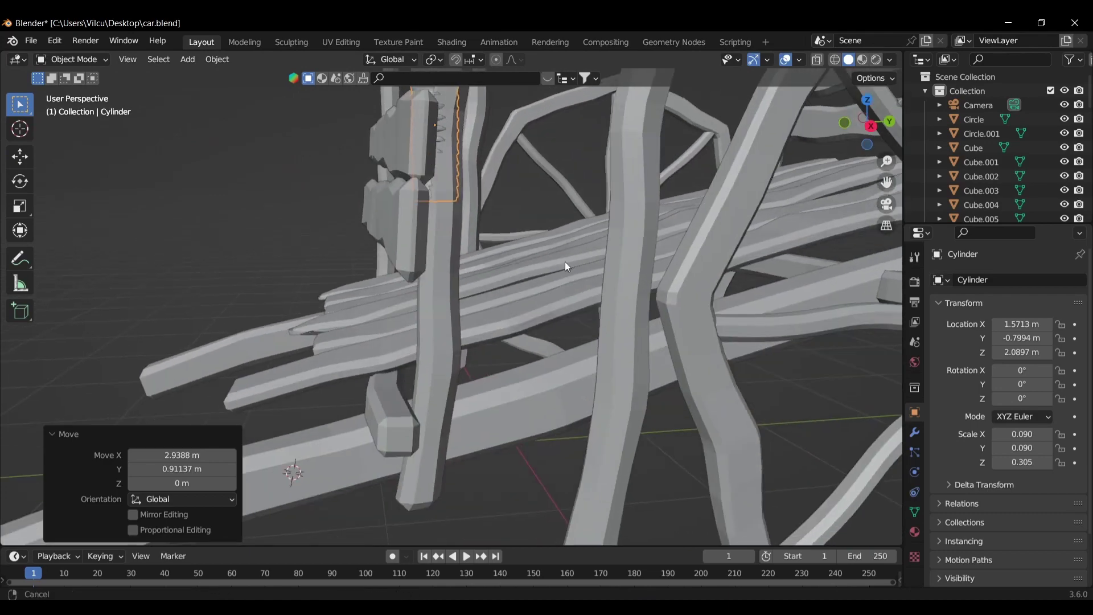
key("g")
left_click(557, 476)
key("KP_7")
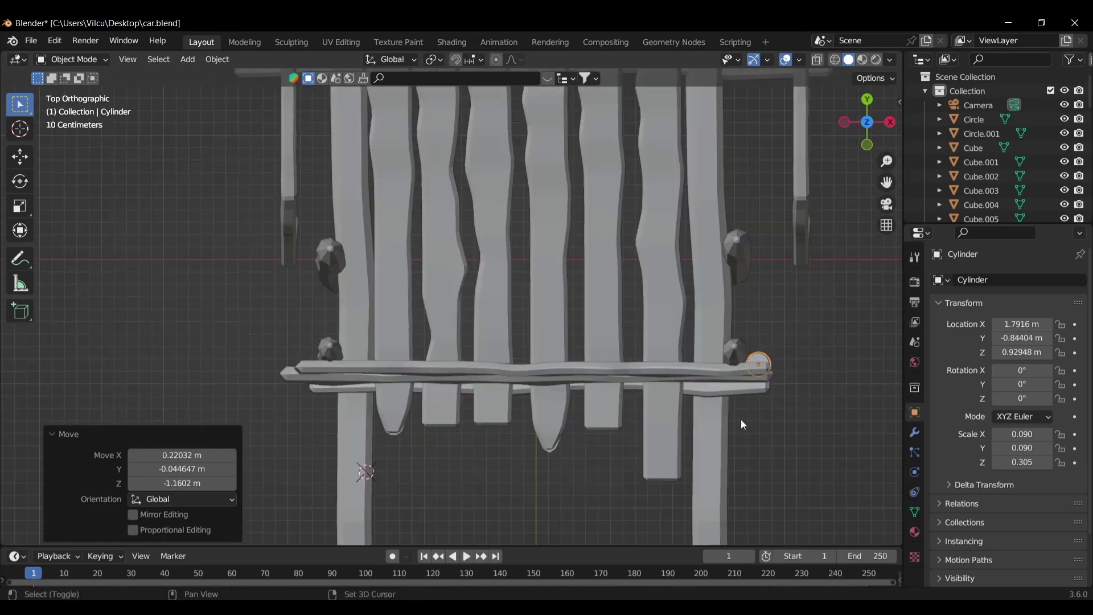
key("g")
left_click(725, 413)
Enlarge the cylinder slightly, nudge it along Y and tilt it to fit the post.
key("s")
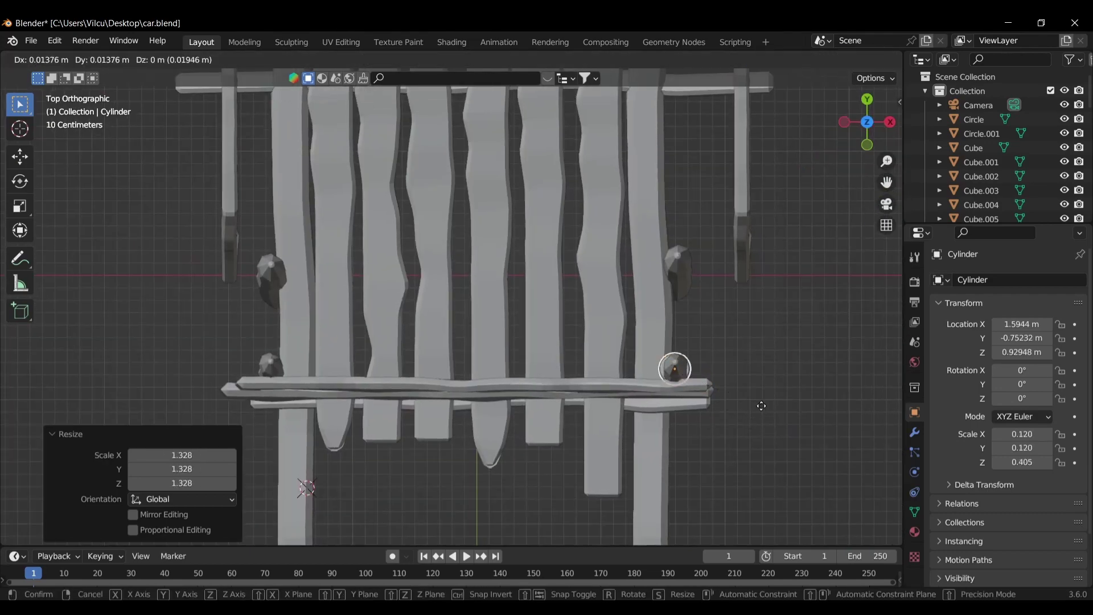
left_click(763, 407)
mouse_move(773, 419)
middle_mouse_down()
mouse_move(671, 279)
mouse_move(634, 275)
middle_mouse_up()
key("g")
key("x")
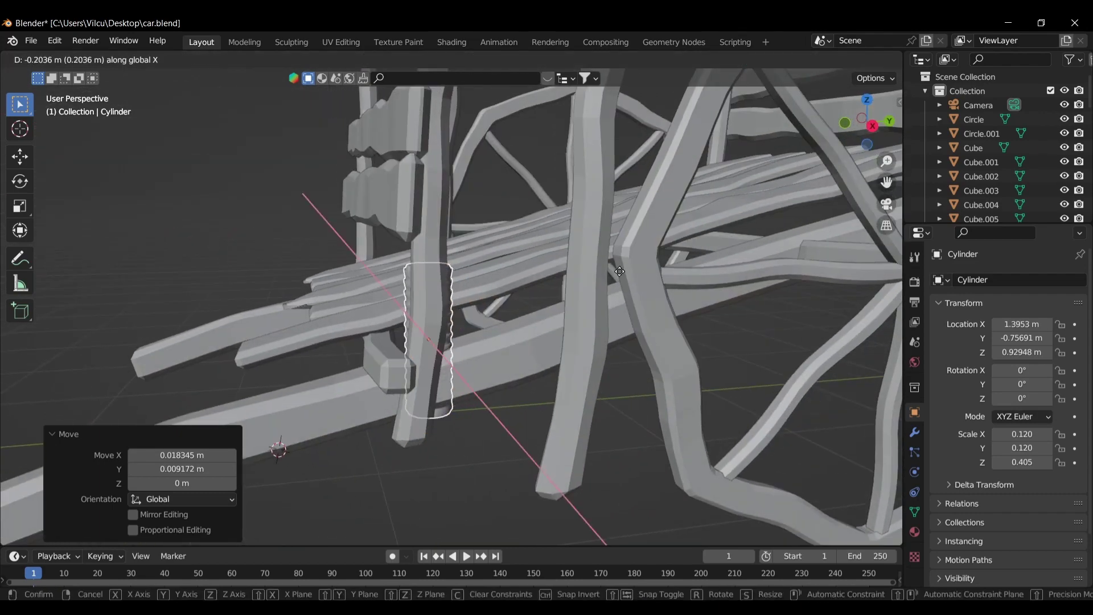
key("y")
left_click(630, 275)
key("r")
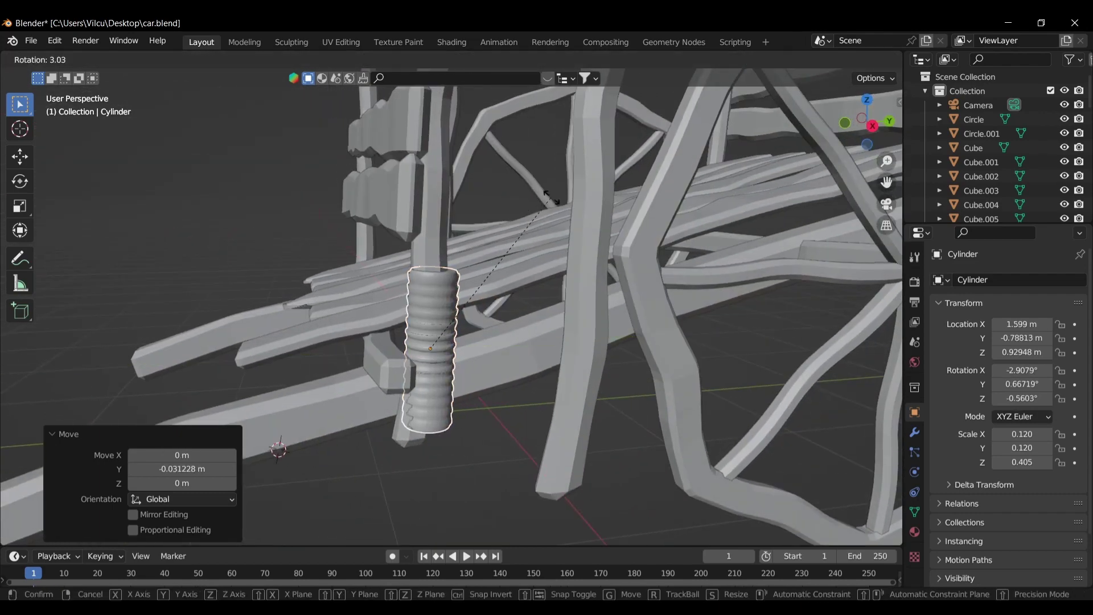
left_click(527, 219)
key("g")
middle_click_drag(519, 231, 659, 268)
Duplicate the cylinder along X onto the opposite front post.
key("shift+d")
key("x")
left_click(441, 294)
scroll(388, 313, "up", 3)
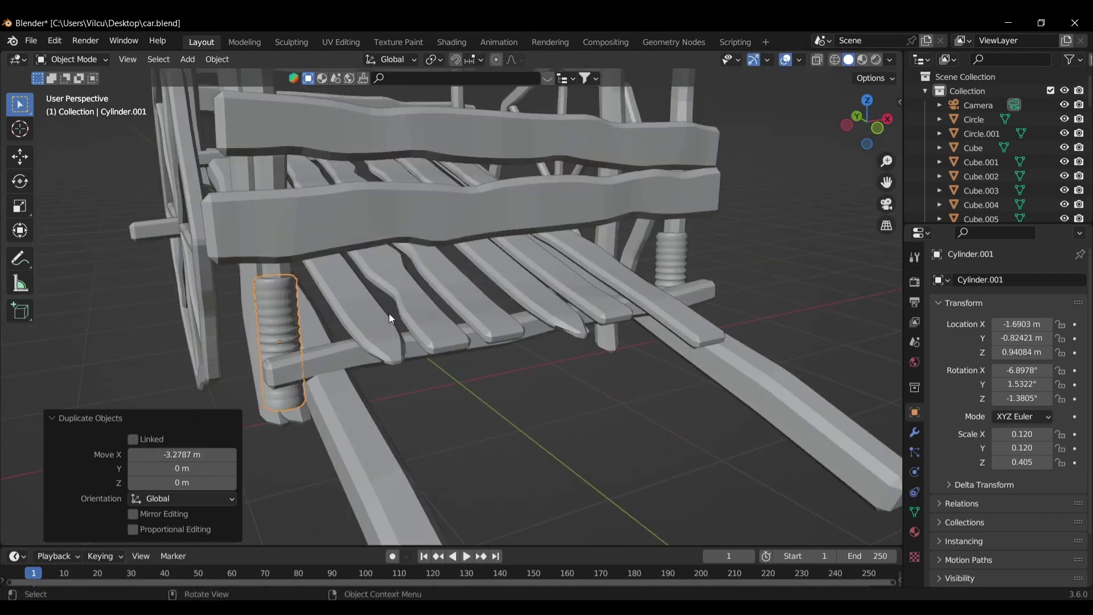
mouse_move(388, 314)
middle_mouse_down()
mouse_move(461, 284)
mouse_move(578, 276)
mouse_move(428, 271)
middle_mouse_up()
scroll(323, 285, "down", 2)
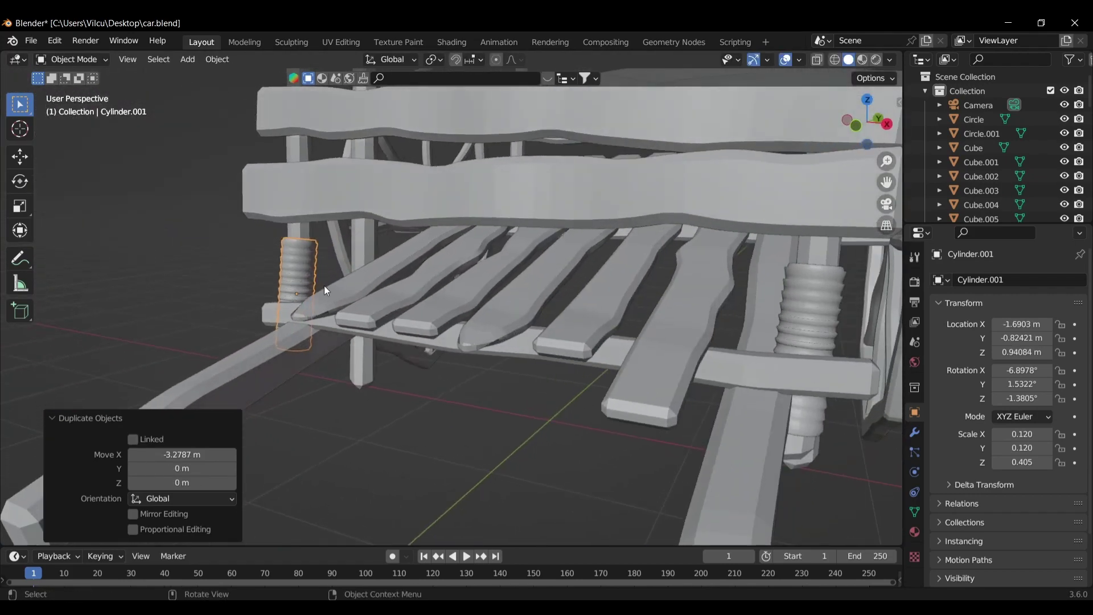
scroll(668, 281, "down", 3)
mouse_move(669, 281)
middle_mouse_down()
mouse_move(664, 337)
mouse_move(745, 305)
middle_mouse_up()
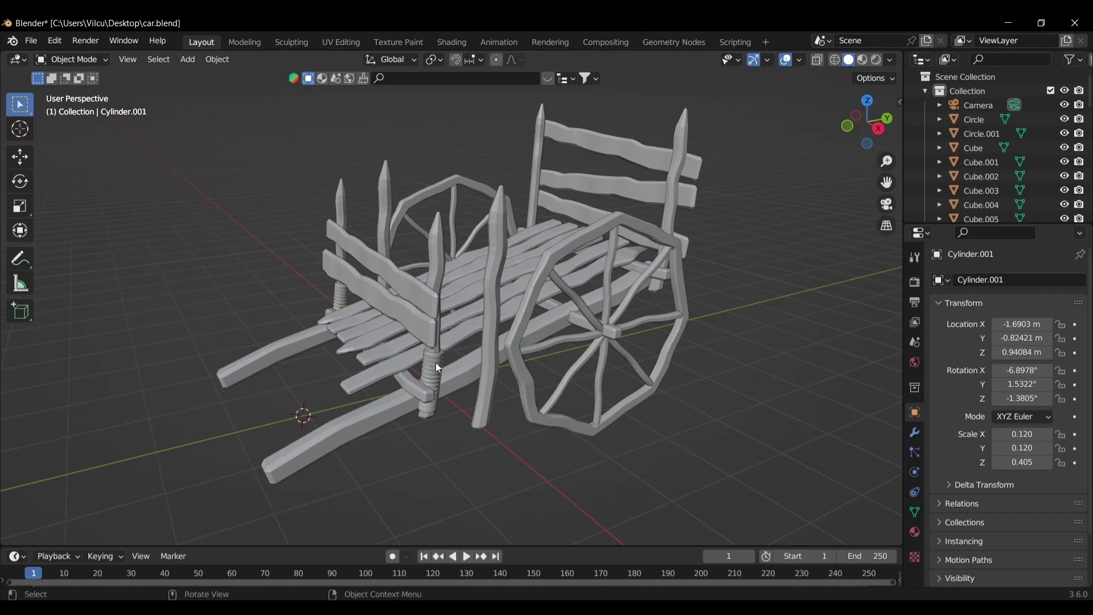
Duplicate the cylinder toward the back and raise the copy onto a back corner post.
key("KP_7")
key("shift+d")
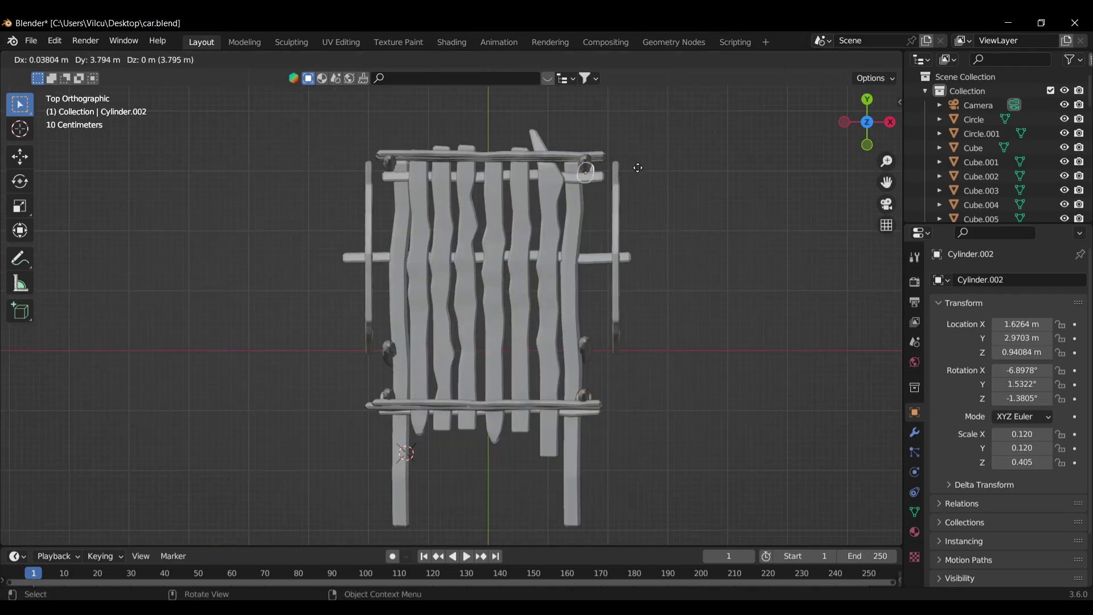
left_click(636, 169)
mouse_move(637, 168)
middle_mouse_down()
mouse_move(694, 214)
mouse_move(504, 87)
mouse_move(582, 524)
middle_mouse_up()
scroll(583, 525, "up", 3)
key("g")
key("z")
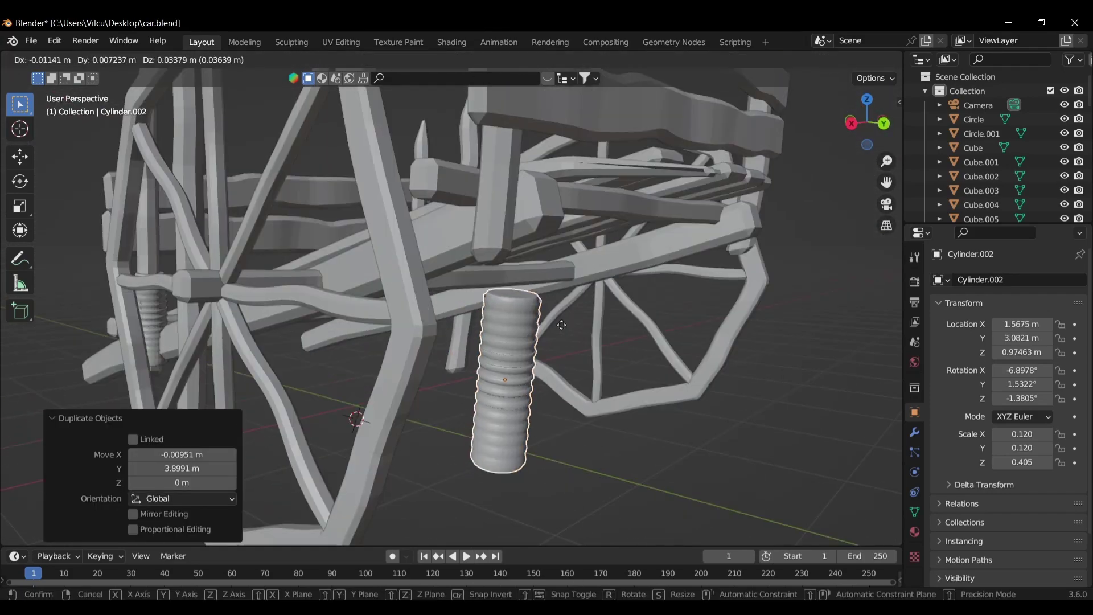
left_click(604, 115)
Reposition the back-post copy, shifting it sideways along X to sit on the post.
key("s")
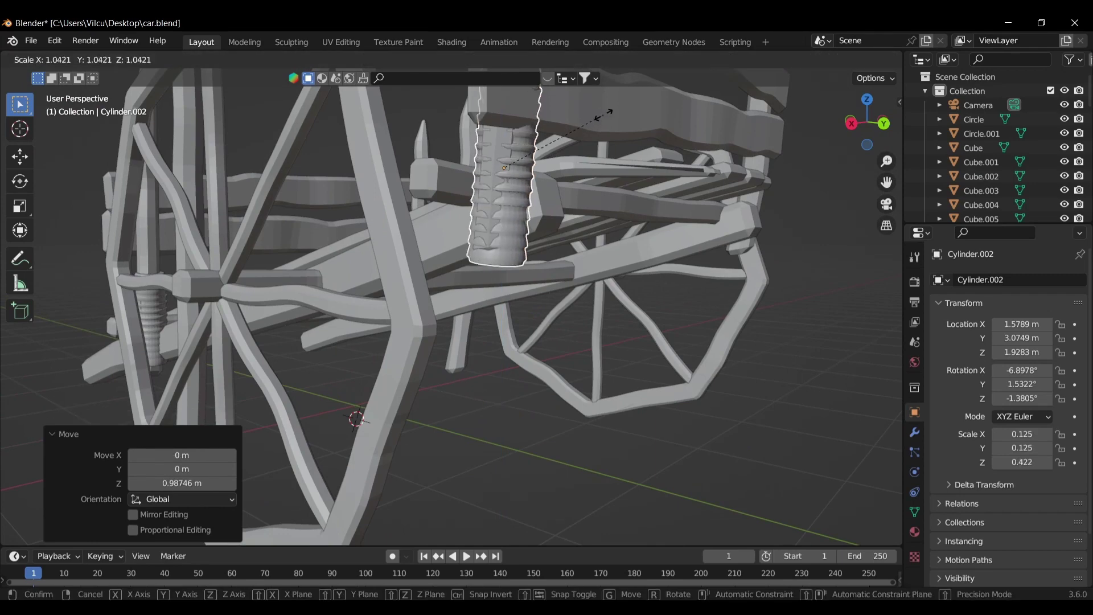
right_click(608, 112)
key("g")
left_click(601, 103)
middle_click_drag(601, 104, 695, 255)
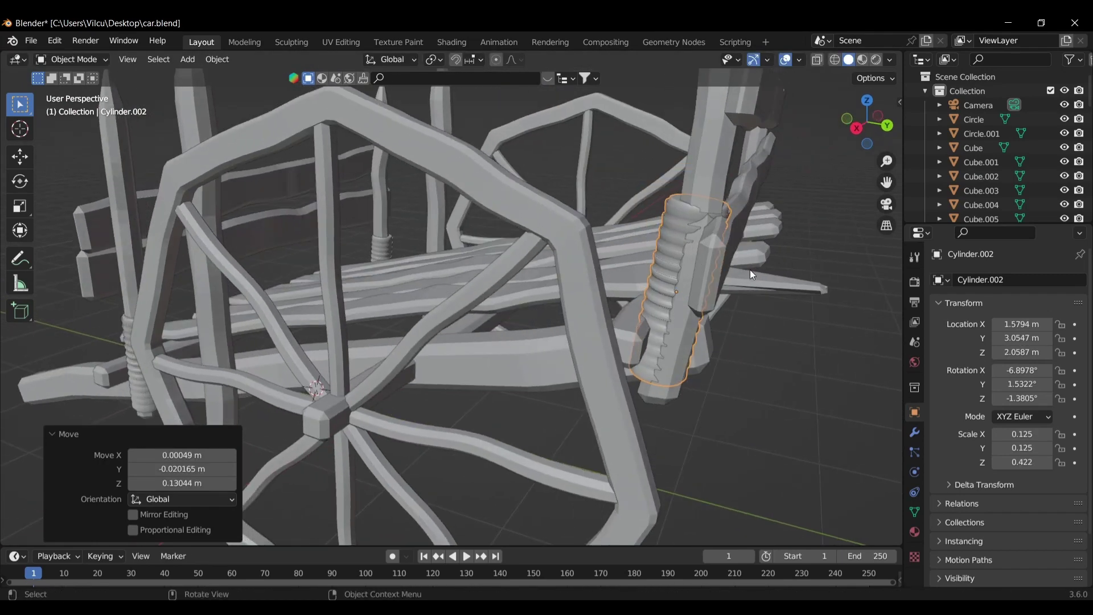
key("g")
key("y")
key("x")
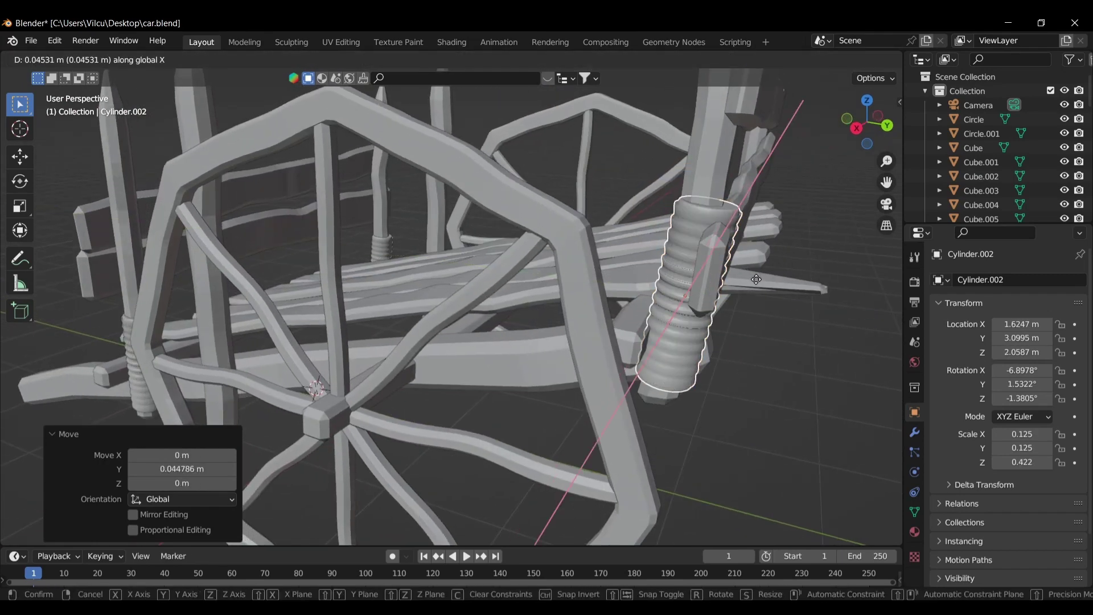
left_click(756, 279)
mouse_move(756, 279)
middle_mouse_down()
mouse_move(767, 309)
mouse_move(672, 316)
middle_mouse_up()
Duplicate it along X onto the other back post and raise it along Z.
key("shift+d")
key("x")
left_click(433, 299)
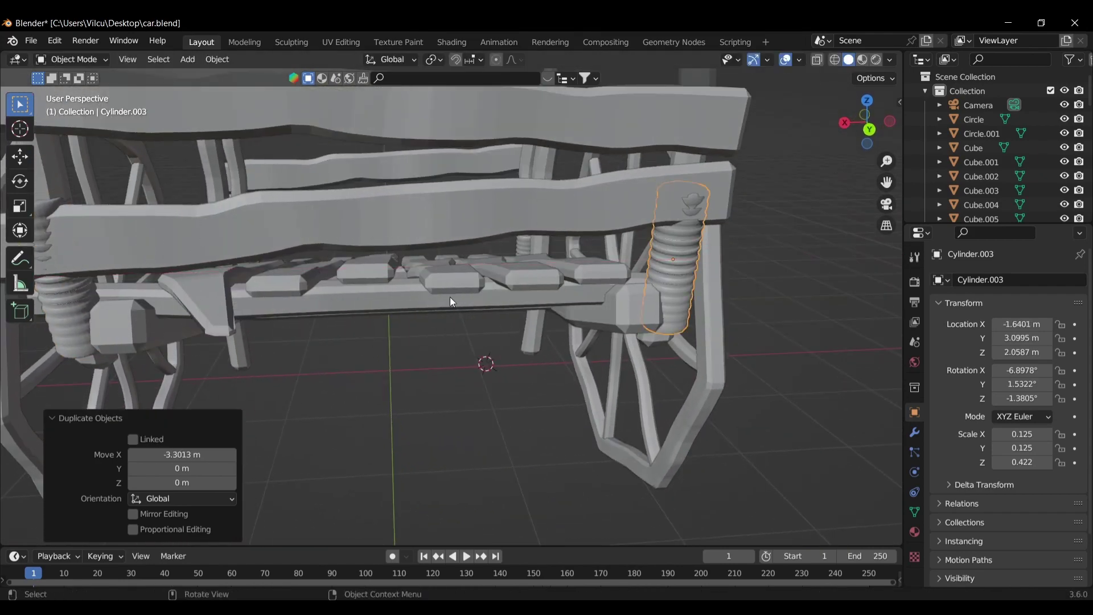
mouse_move(450, 296)
middle_mouse_down()
mouse_move(534, 420)
mouse_move(708, 415)
middle_mouse_up()
key("g")
key("z")
left_click(715, 381)
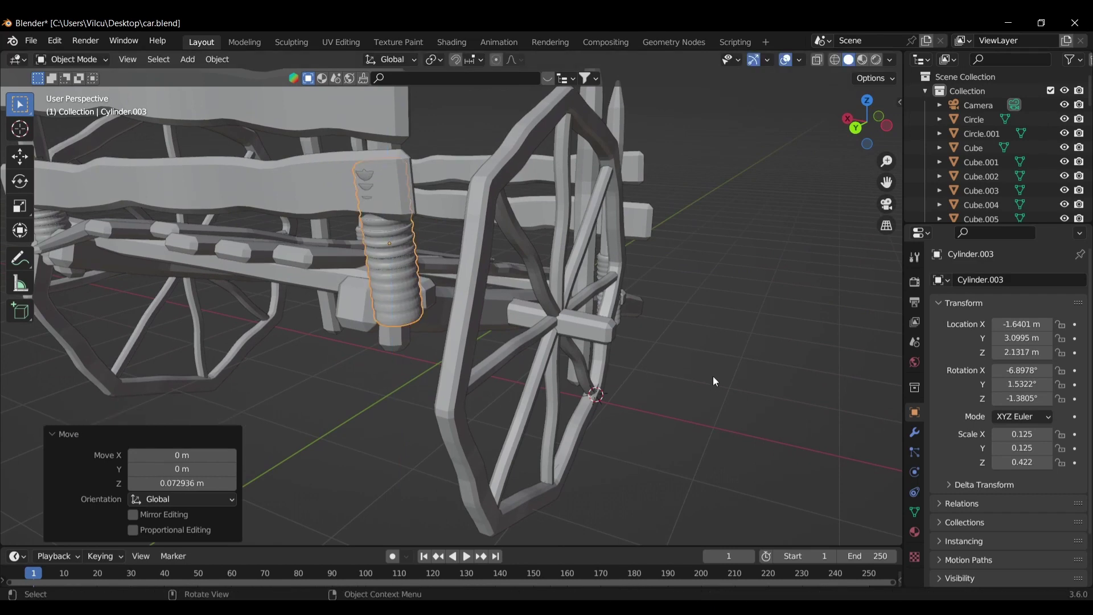
Shorten Cylinder.003 to Z scale 0.199, lower it and shift it slightly along Y.
key("s")
key("z")
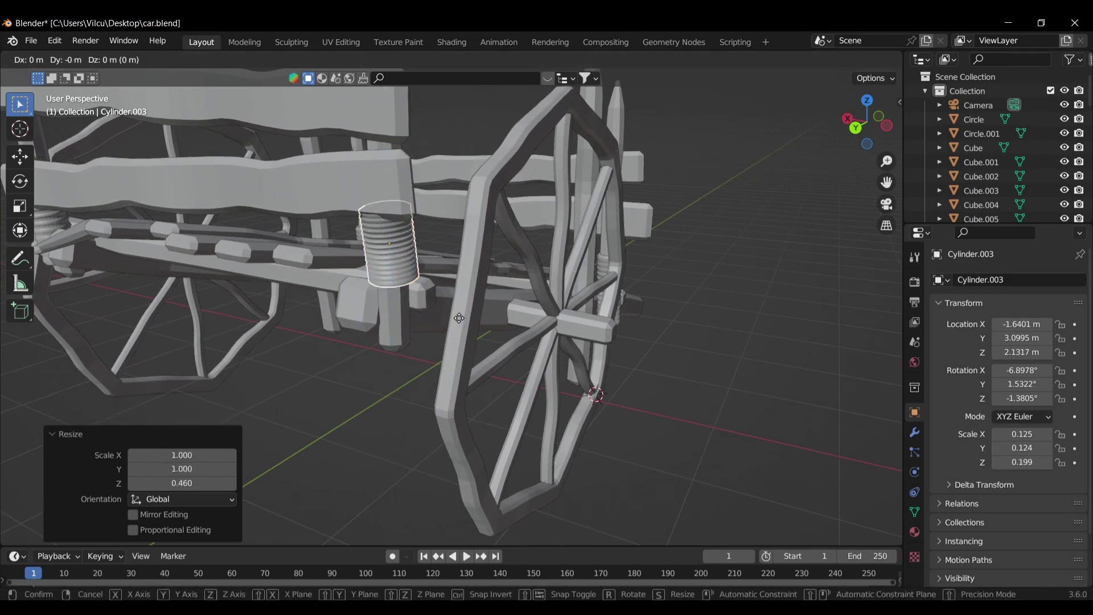
key("z")
left_click(486, 288)
mouse_move(487, 288)
middle_mouse_down()
mouse_move(689, 388)
mouse_move(292, 411)
middle_mouse_up()
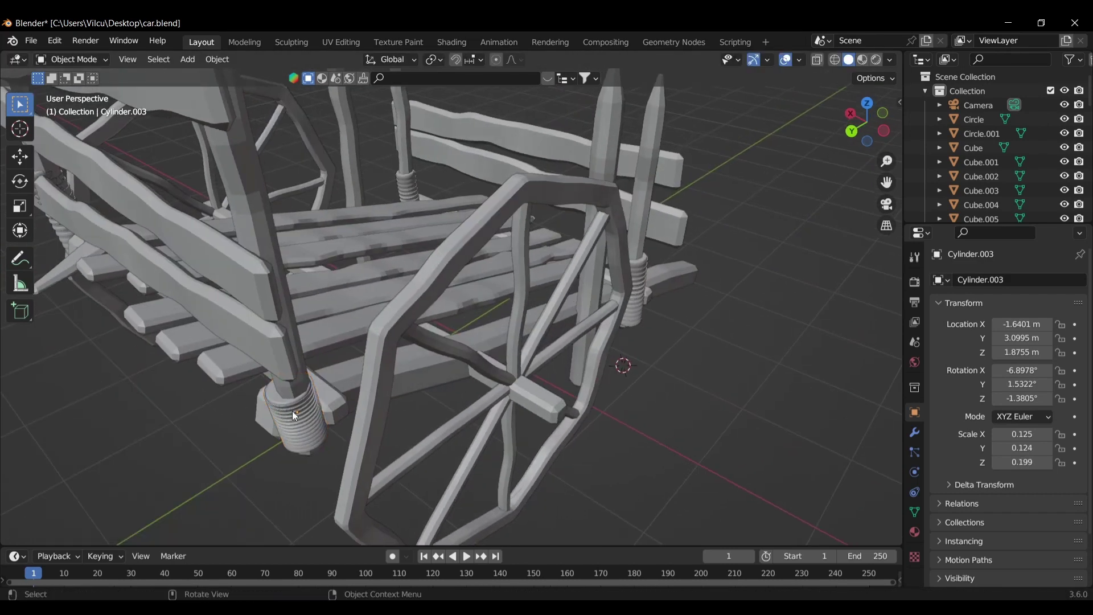
key("g")
key("y")
left_click(300, 421)
Settle the last copy's position and orbit to inspect all four banded posts.
key("g")
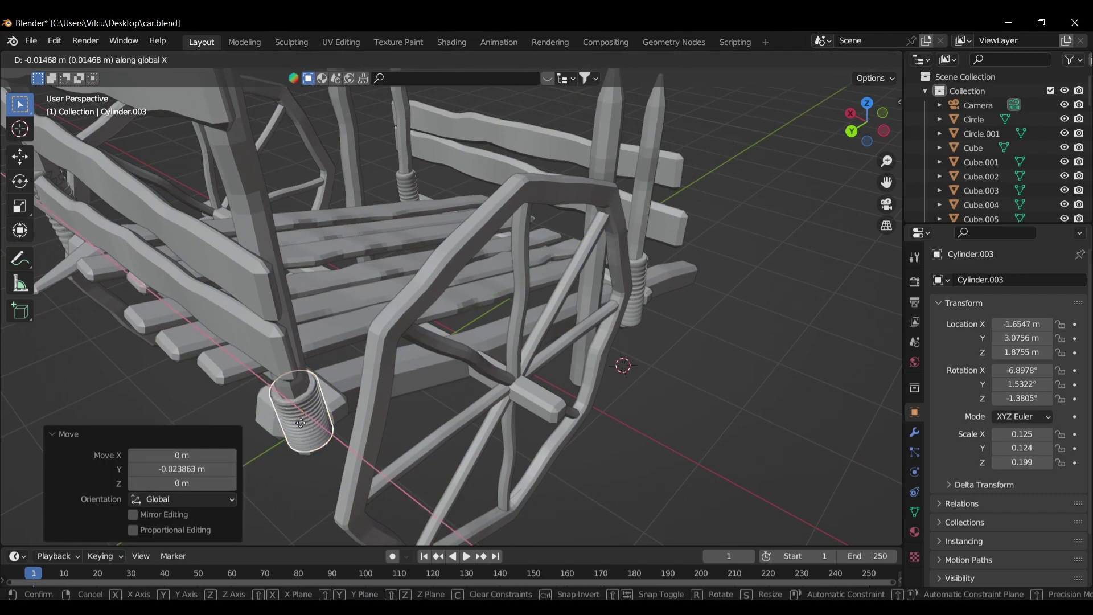
left_click(300, 423)
scroll(614, 384, "down", 5)
mouse_move(613, 384)
middle_mouse_down()
mouse_move(677, 274)
mouse_move(751, 275)
middle_mouse_up()
scroll(554, 340, "up", 5)
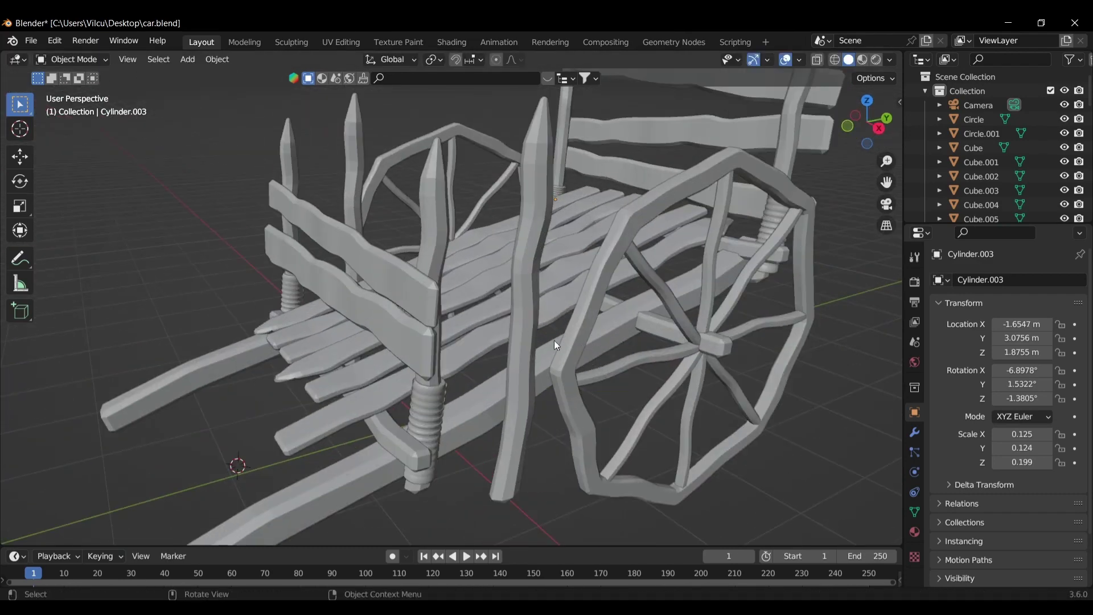
scroll(470, 389, "down", 4)
middle_click_drag(510, 347, 548, 310)
Add a small cylinder, shrink it and rotate it 90° on X.
key("shift+a")
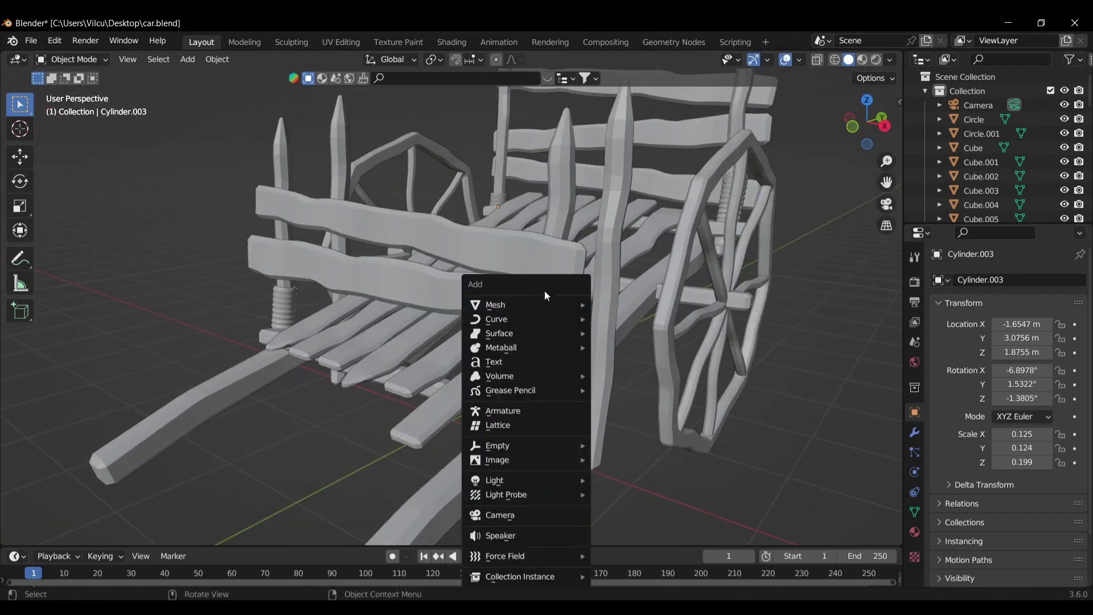
left_click(655, 390)
key("s")
left_click(564, 300)
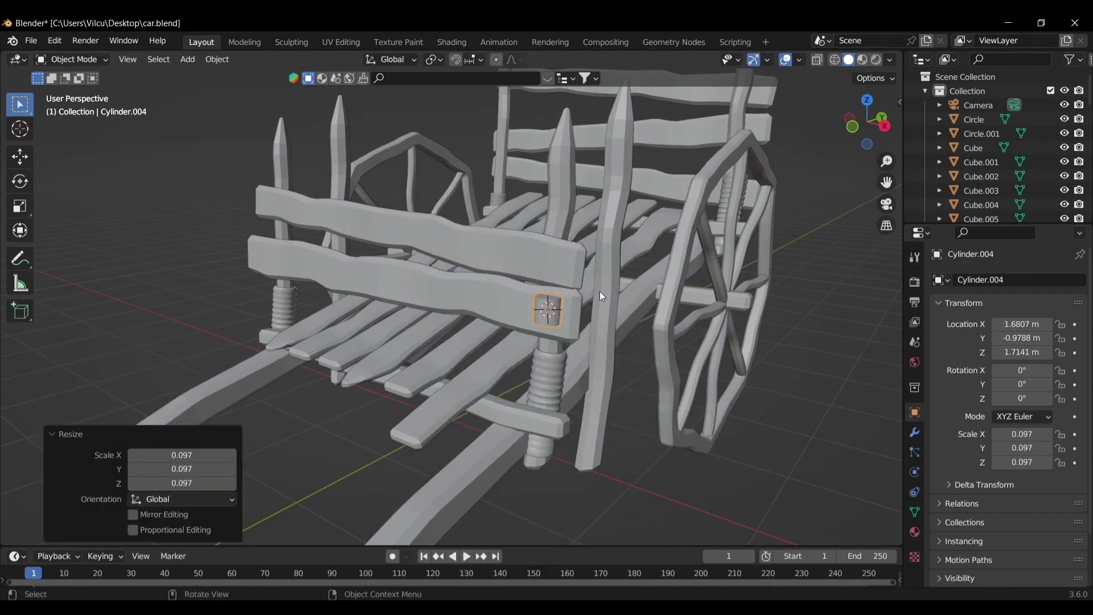
key("r")
key("x")
key("Return")
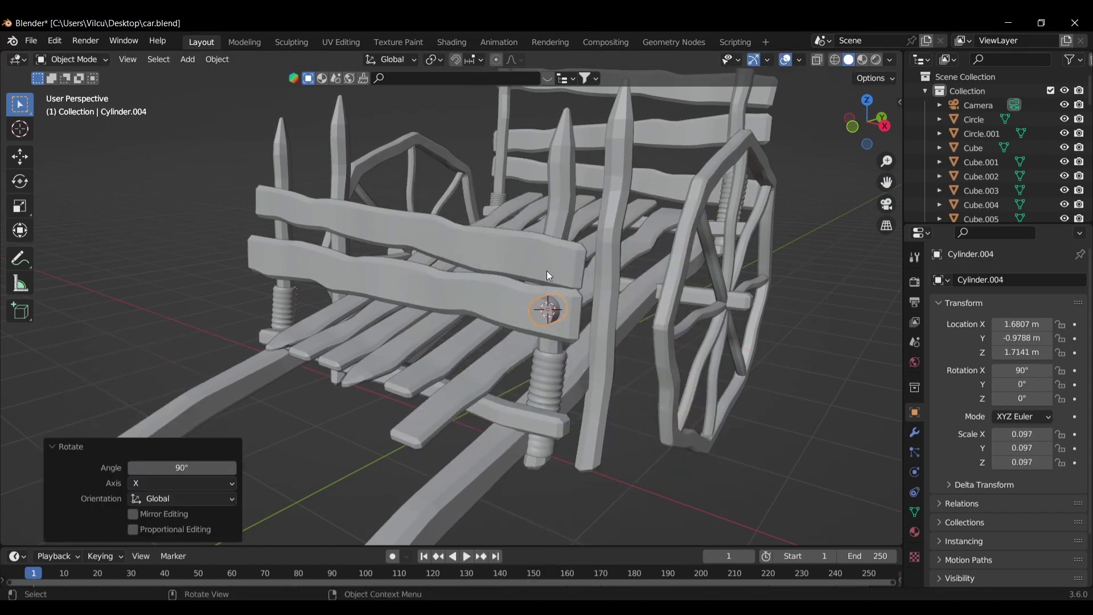
Move the sideways cylinder onto the front side board in front view.
scroll(610, 282, "up", 4)
key("KP_1")
scroll(683, 307, "up", 4)
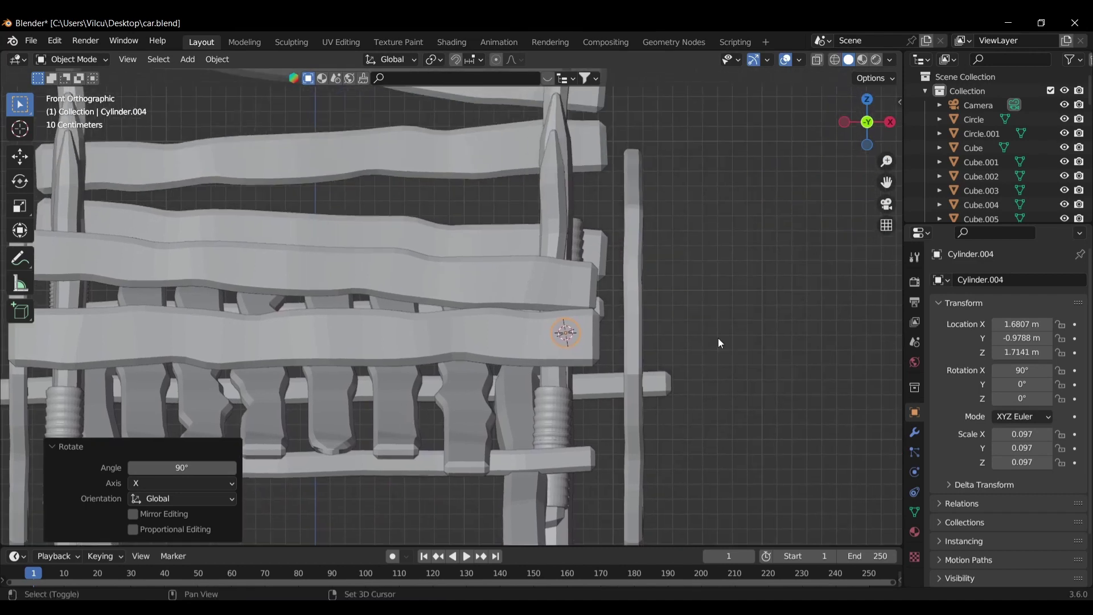
key("g")
left_click(740, 342)
key("s")
middle_click_drag(747, 351, 498, 317)
Adjust the peg along Z, scale it to about 0.051 and enter Edit Mode.
key("g")
key("z")
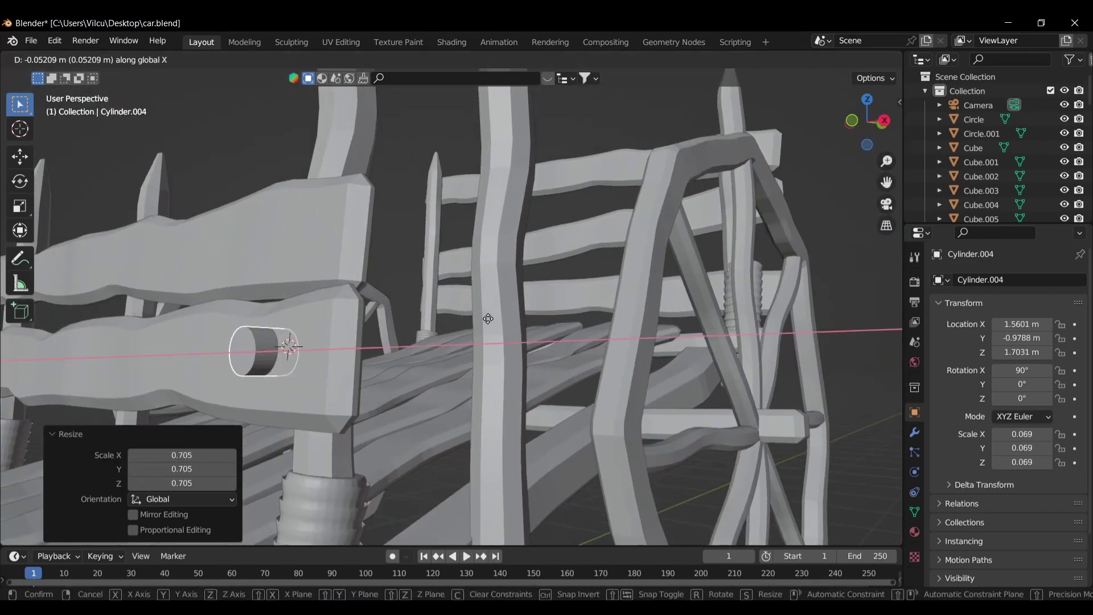
left_click(288, 317)
middle_click_drag(288, 318, 310, 315)
key("s")
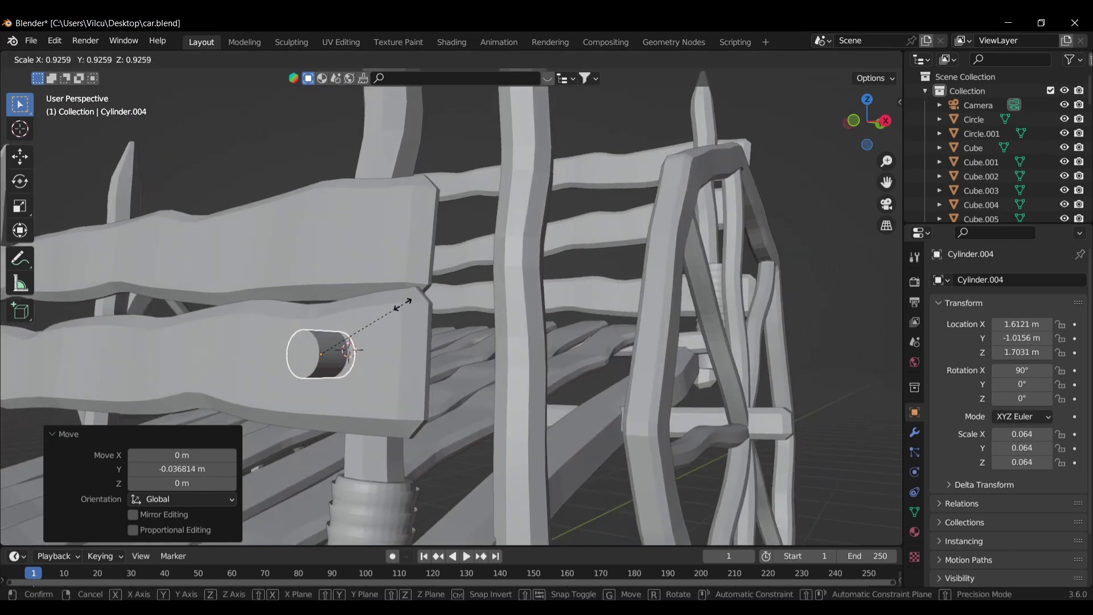
left_click(384, 311)
key("Tab")
Turn off proportional editing and push the peg's inner end faces in to hollow it.
middle_click_drag(402, 287, 505, 249)
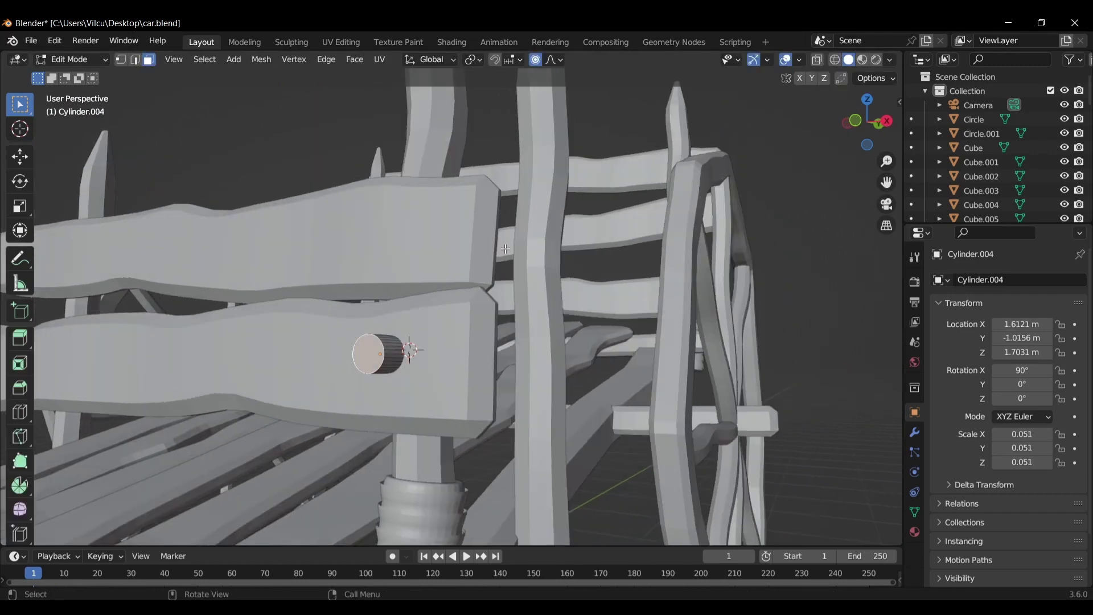
left_click(499, 253)
key("s")
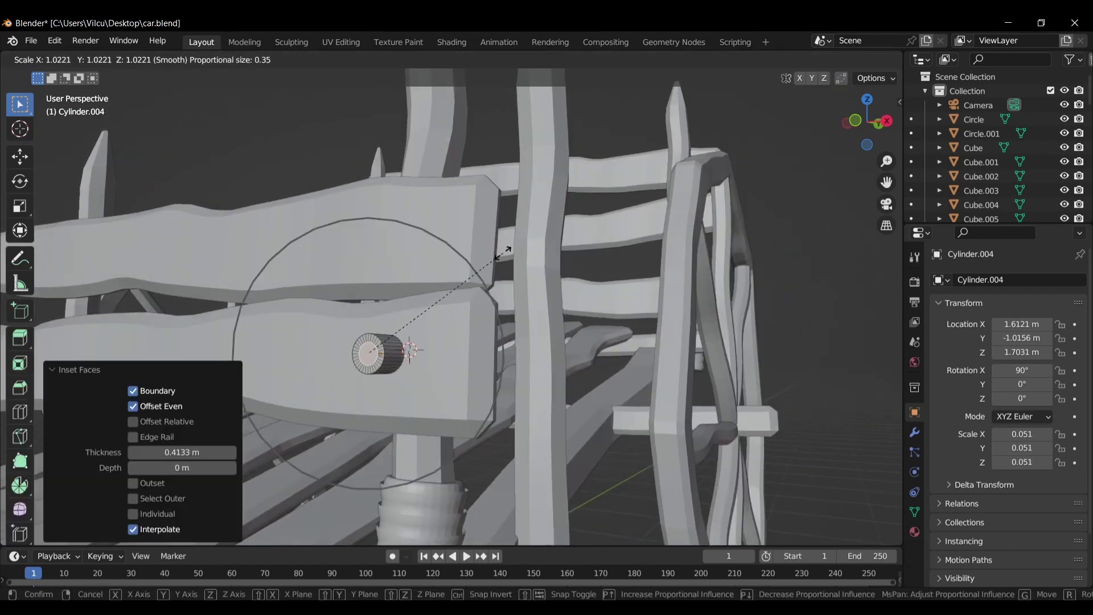
key("Escape")
key("s")
key("Escape")
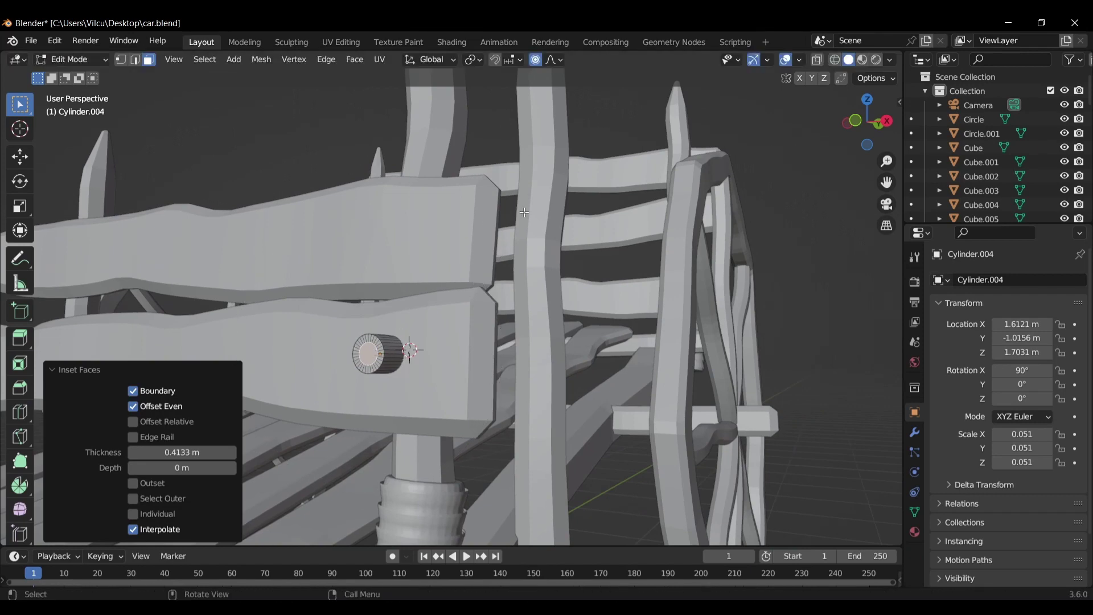
key("o")
key("g")
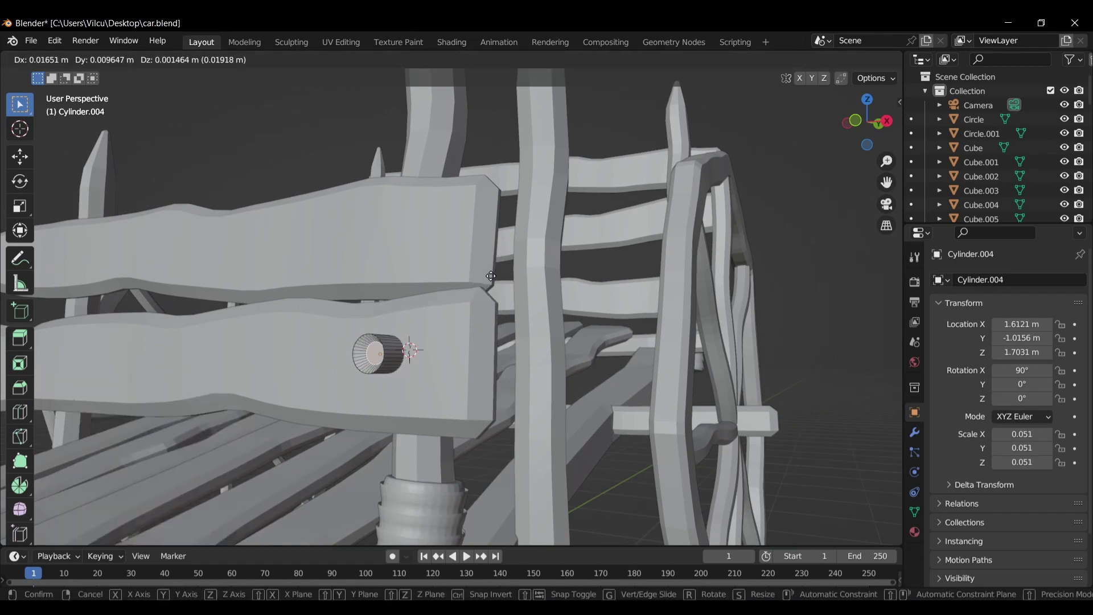
key("z")
key("z")
left_click(529, 266)
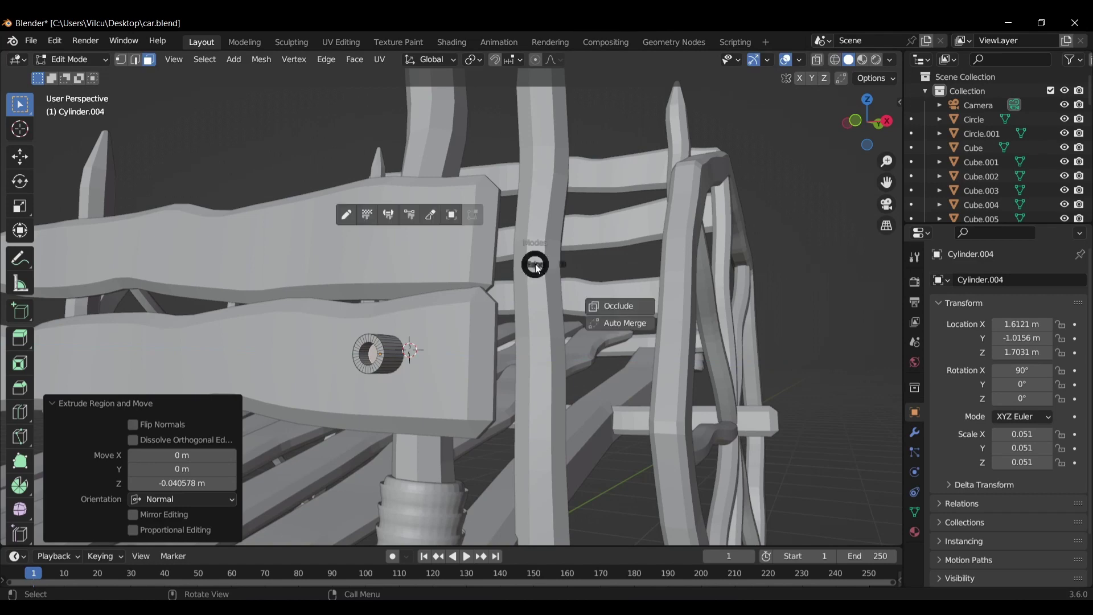
Shrink the bolt to 0.033 and push it outward from the rail along Y.
key("Tab")
key("s")
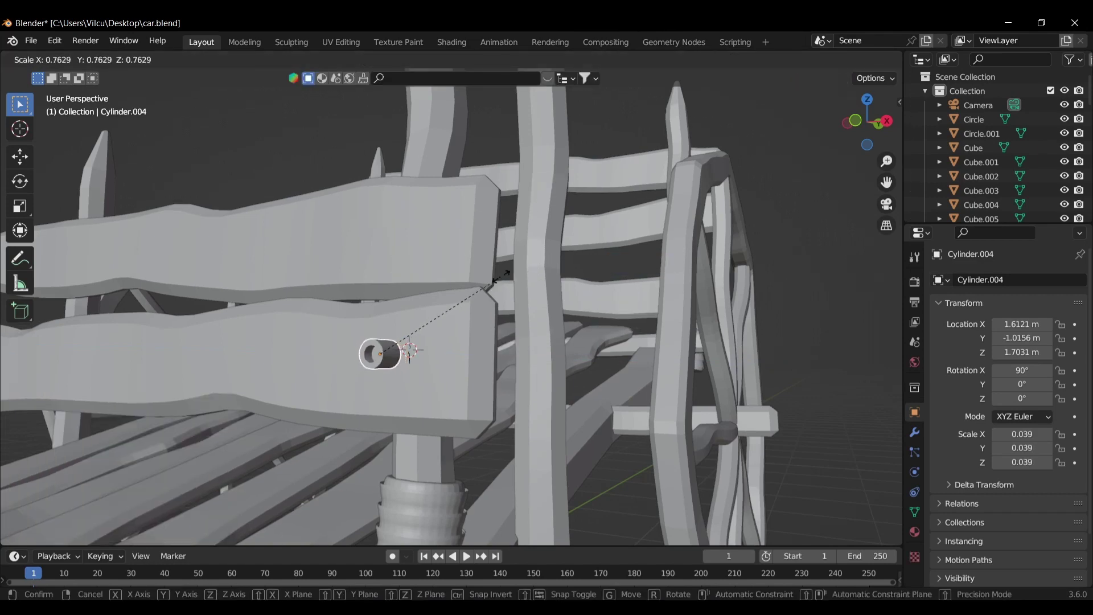
left_click(487, 280)
key("g")
key("y")
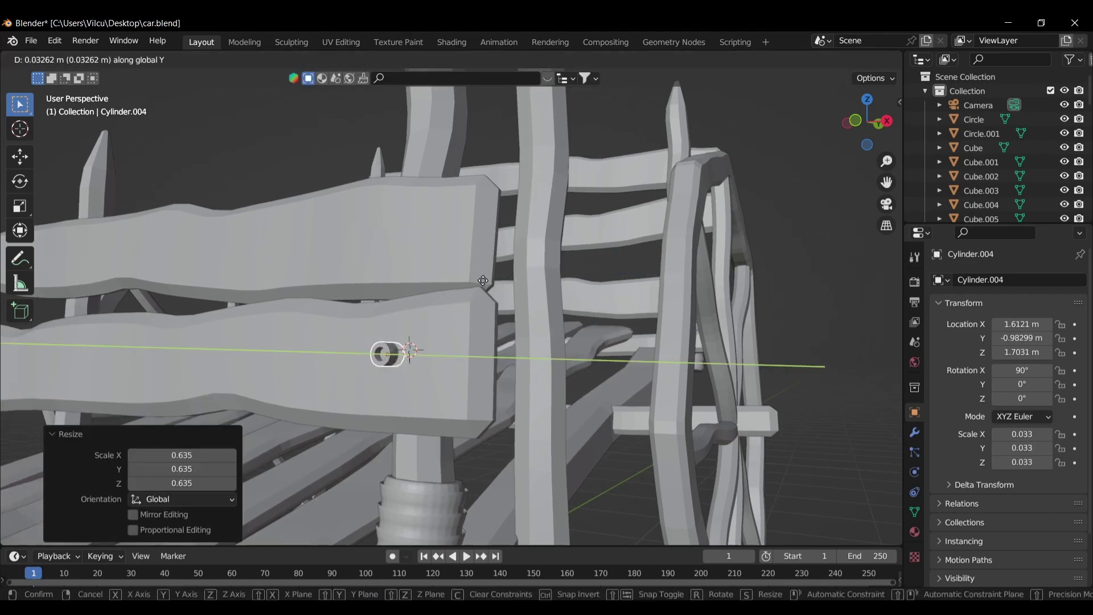
left_click(483, 280)
scroll(363, 352, "up", 5)
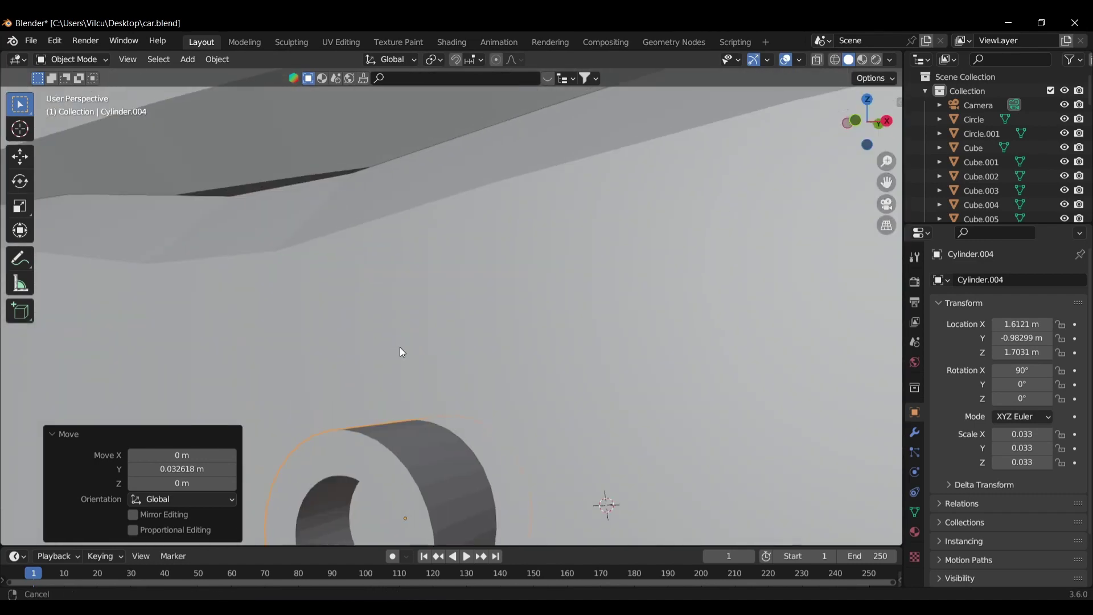
scroll(400, 347, "up", 3)
Bevel all the bolt's edges with a single segment and return to Object Mode.
key("Tab")
left_click(614, 371)
key("a")
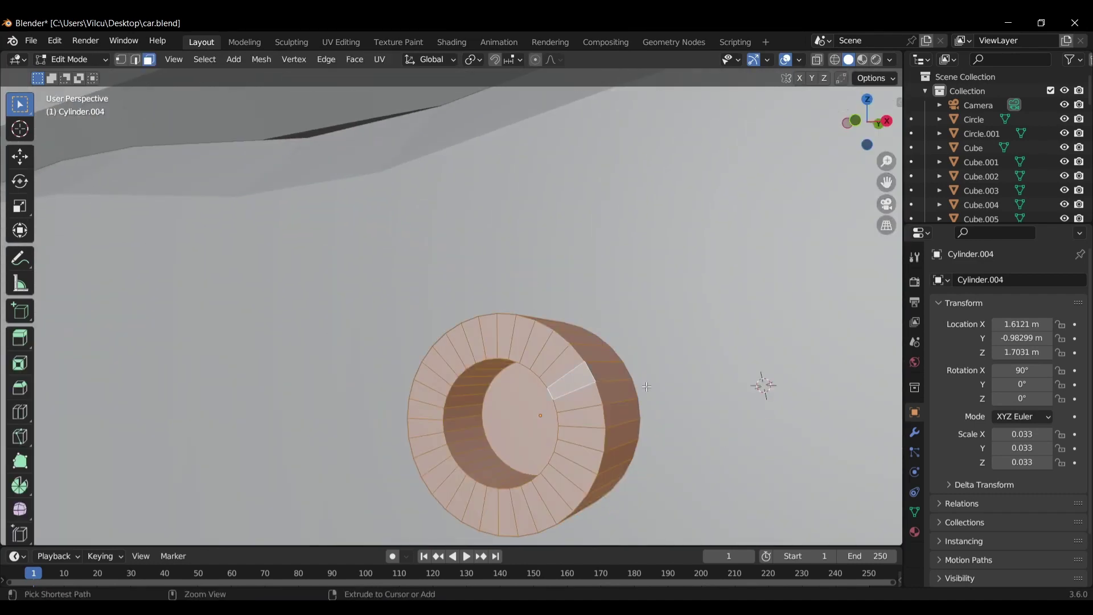
key("ctrl+b")
scroll(669, 389, "down", 2)
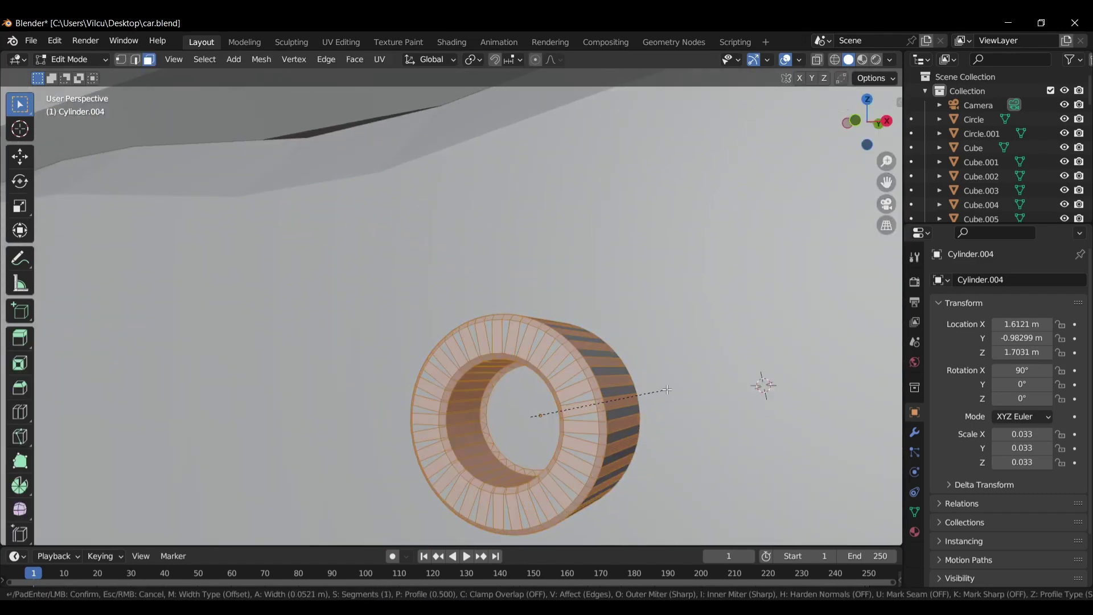
left_click(669, 390)
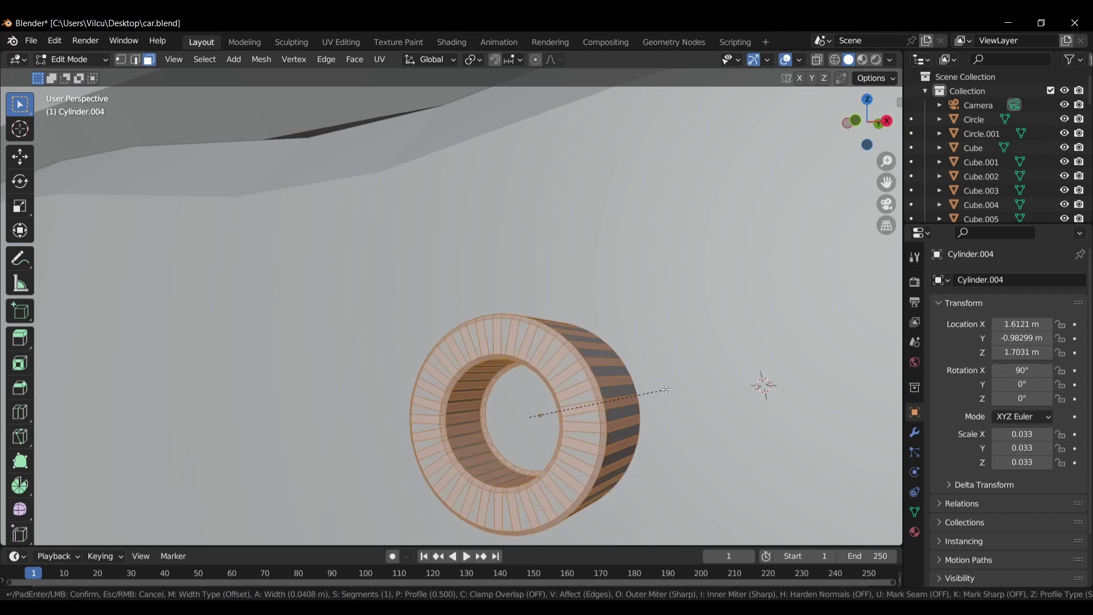
scroll(669, 390, "down", 10)
key("Tab")
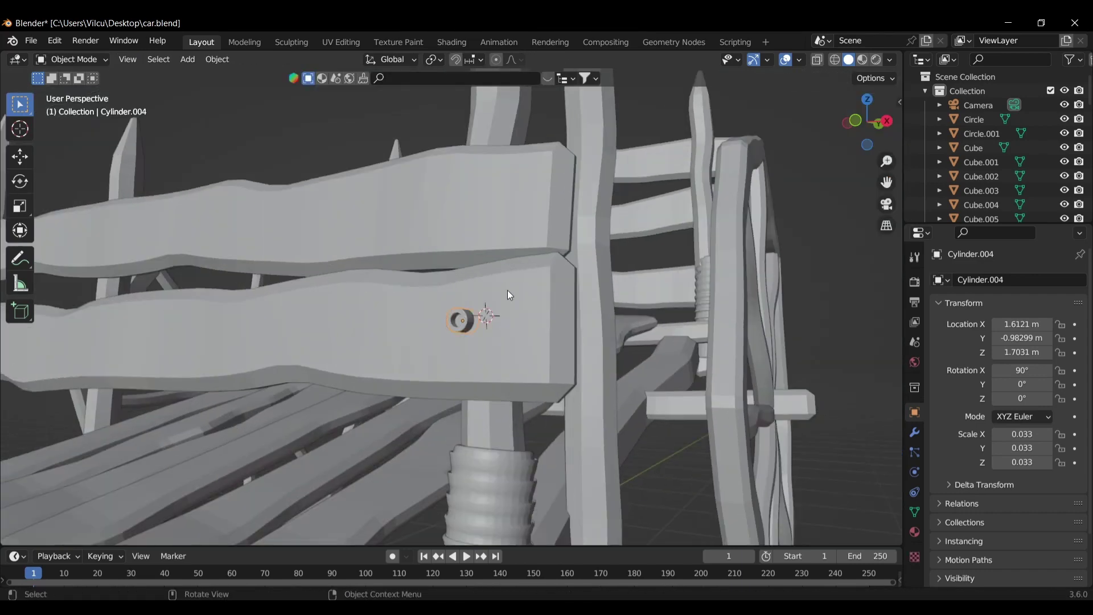
middle_click_drag(507, 289, 528, 286)
Place bolt copies at both ends of the upper side rail and the lower rail's end.
key("KP_1")
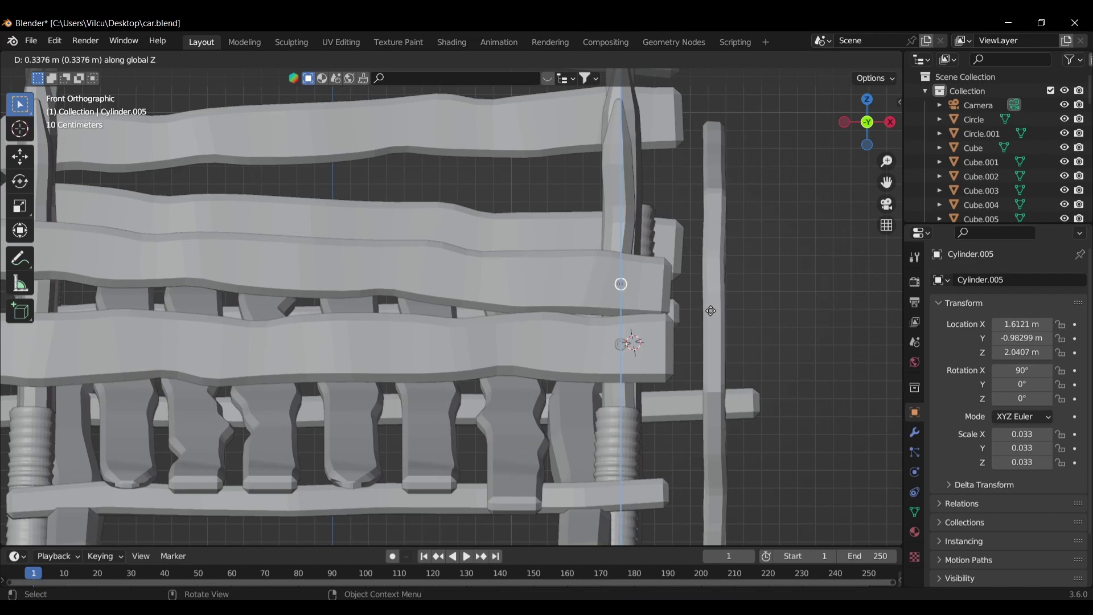
left_click(711, 311)
middle_click_drag(548, 282, 589, 274, "shift")
key("shift+d")
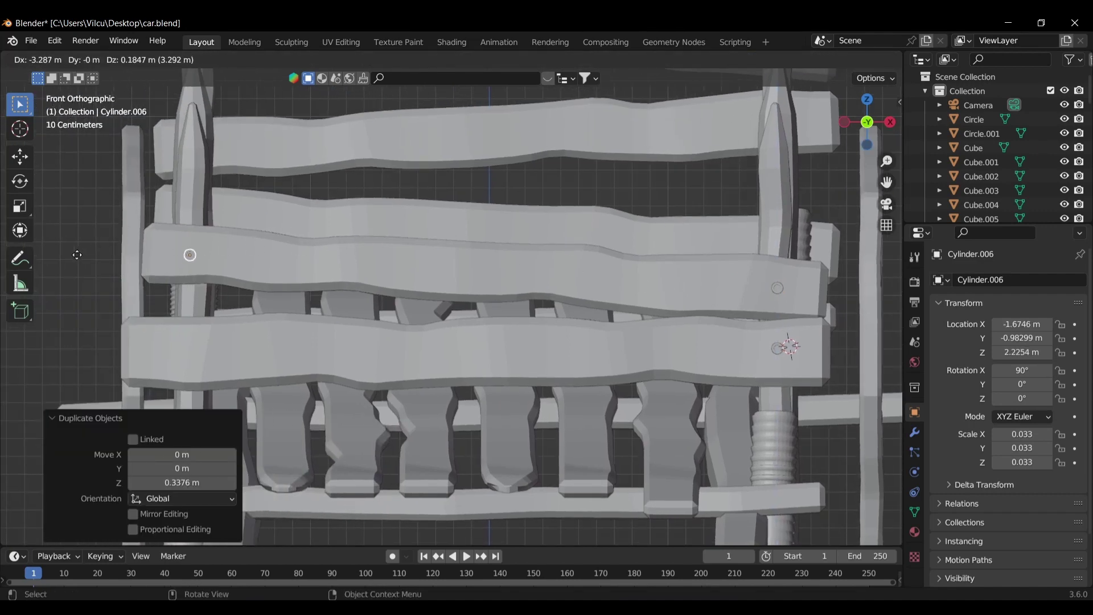
left_click(77, 254)
key("shift+d")
left_click(362, 317)
middle_click_drag(169, 296, 213, 302)
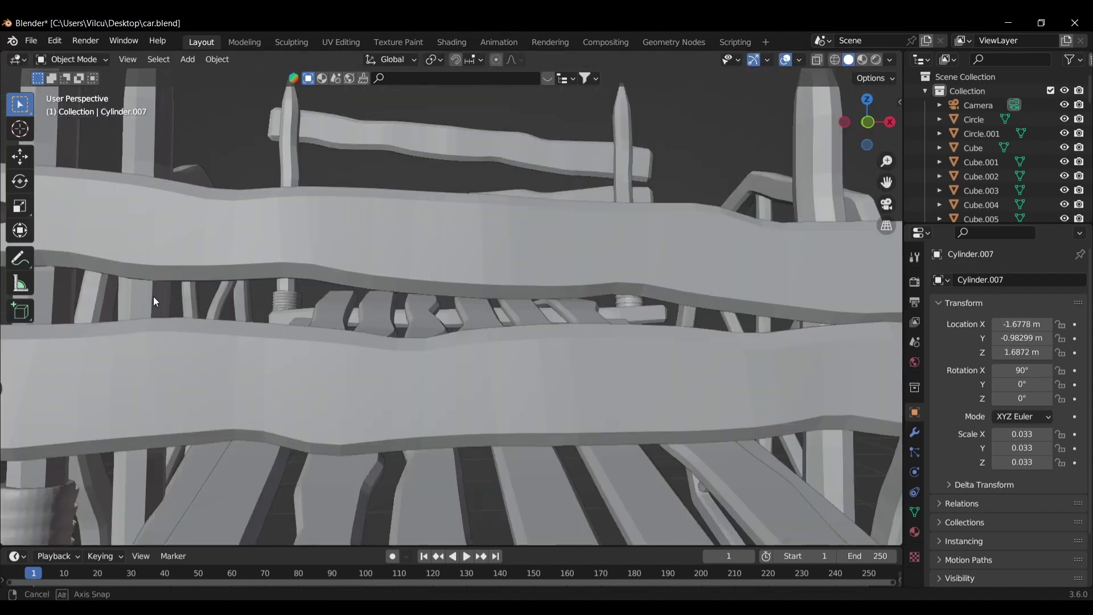
scroll(607, 265, "down", 6)
mouse_move(607, 266)
middle_mouse_down()
mouse_move(698, 296)
mouse_move(564, 313)
middle_mouse_up()
scroll(559, 374, "up", 3)
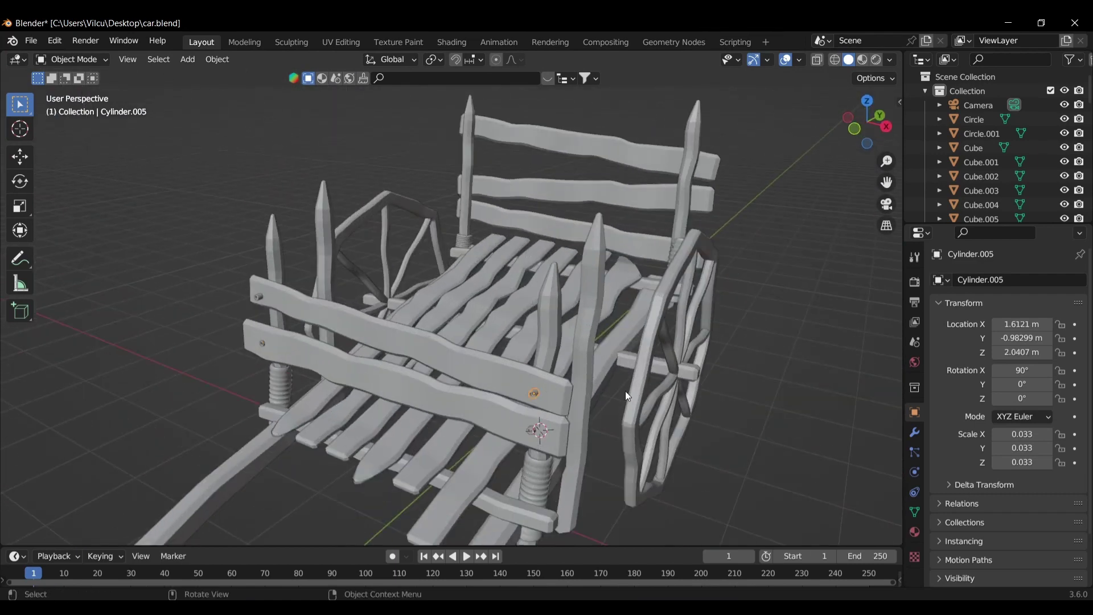
Duplicate a bolt onto the bottom frame beam and seat it against the beam along Y.
key("KP_1")
scroll(629, 376, "up", 3)
key("shift+d")
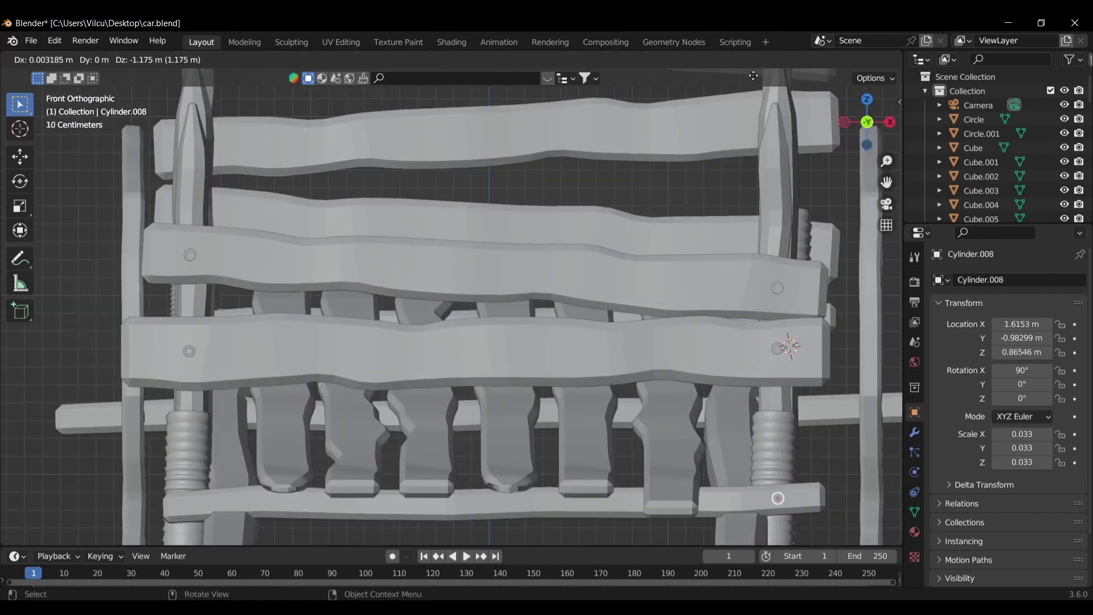
left_click(800, 292)
mouse_move(801, 291)
middle_mouse_down()
mouse_move(741, 327)
mouse_move(665, 323)
mouse_move(624, 336)
mouse_move(630, 326)
middle_mouse_up()
key("g")
key("y")
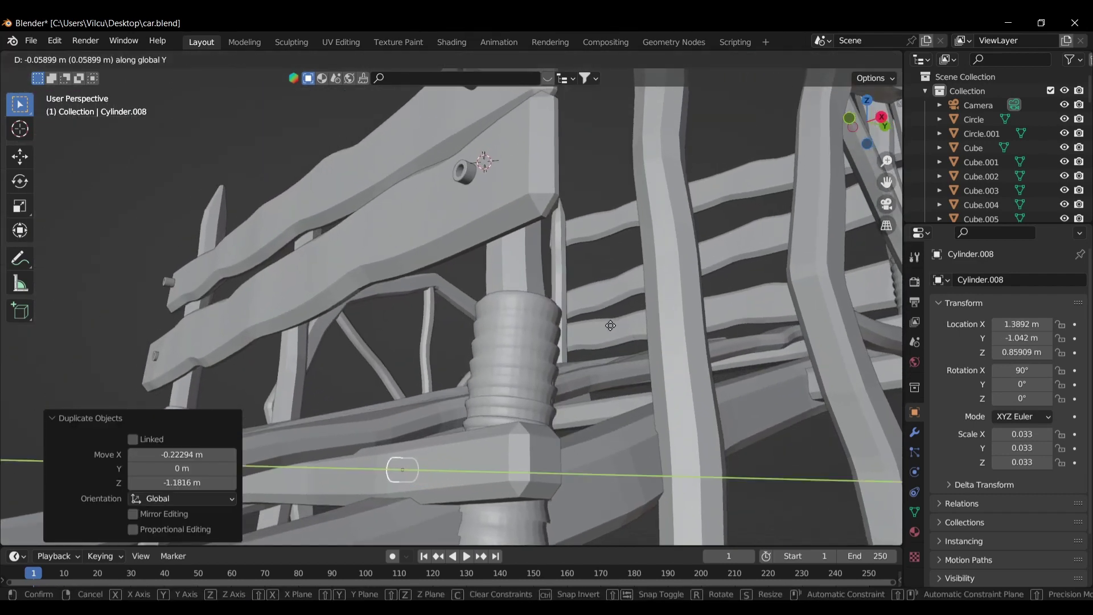
left_click(592, 329)
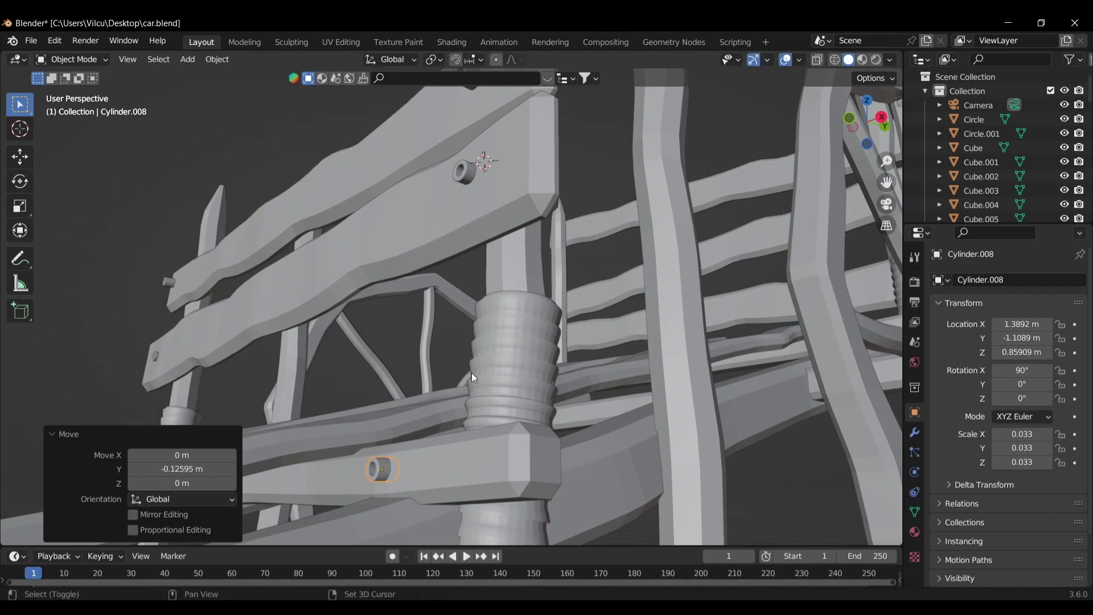
Copy the bolt to the beam's other end and seat it against the beam along Y.
middle_click_drag(471, 373, 542, 349)
key("KP_1")
key("shift+d")
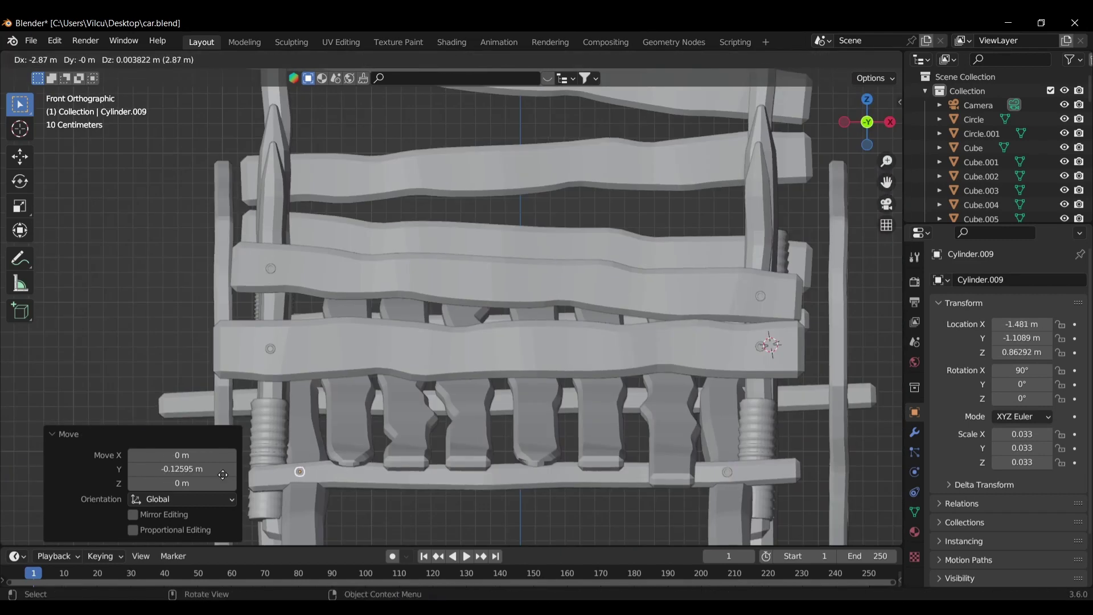
left_click(222, 479)
mouse_move(247, 463)
middle_mouse_down()
mouse_move(466, 418)
mouse_move(530, 425)
mouse_move(566, 376)
middle_mouse_up()
scroll(568, 379, "up", 5)
scroll(733, 300, "up", 3)
key("g")
key("y")
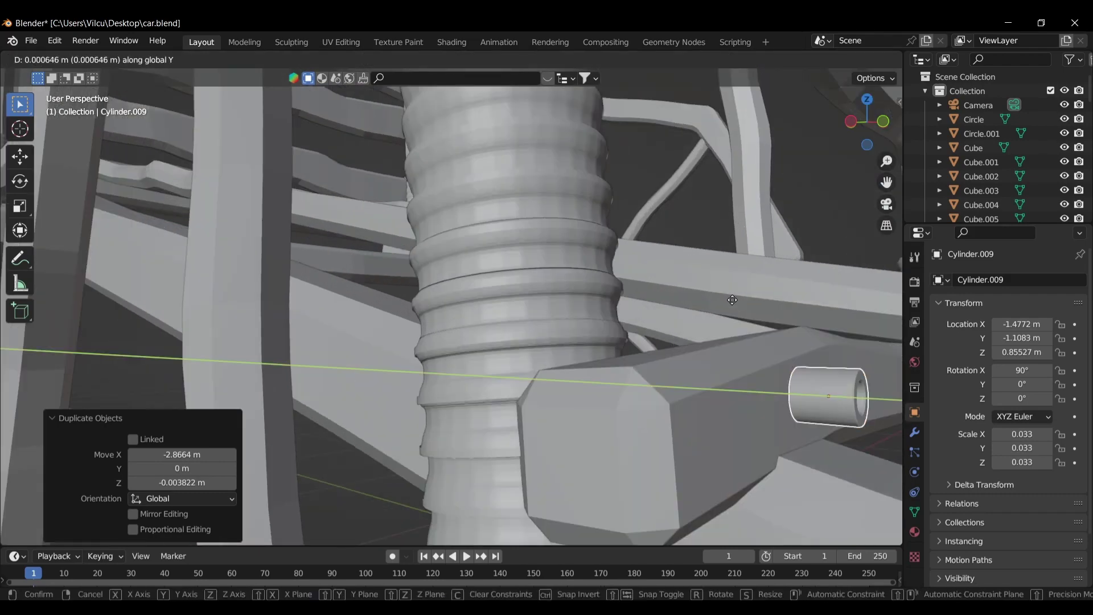
left_click(712, 298)
scroll(717, 296, "down", 8)
mouse_move(717, 296)
middle_mouse_down()
mouse_move(736, 255)
mouse_move(723, 278)
middle_mouse_up()
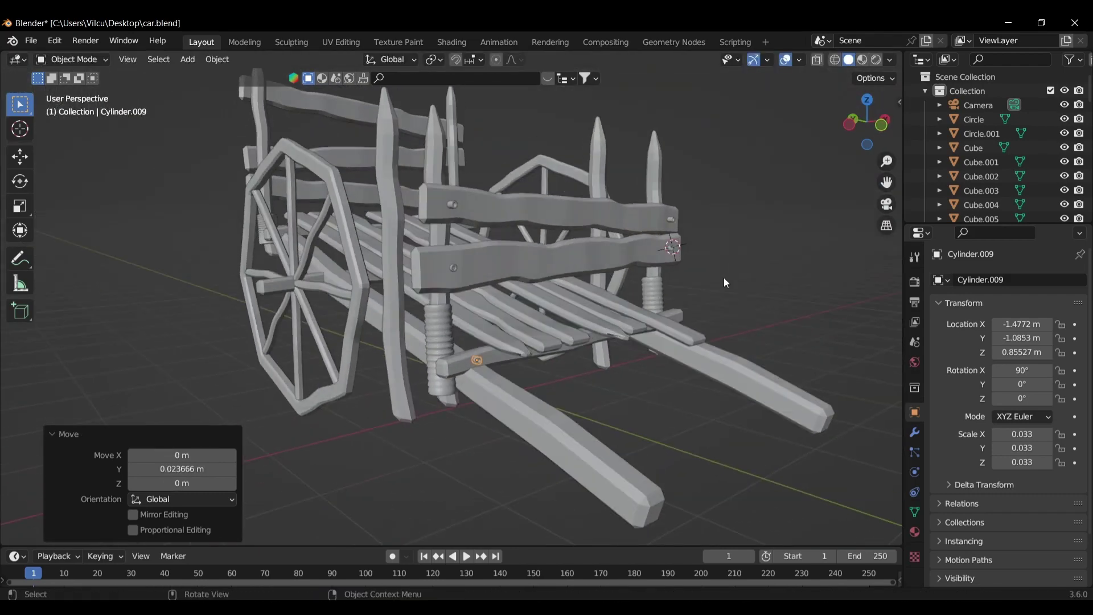
From the top view, duplicate another bolt toward the axle end.
key("KP_7")
mouse_move(570, 357)
middle_mouse_down()
mouse_move(669, 265)
mouse_move(633, 214)
middle_mouse_up()
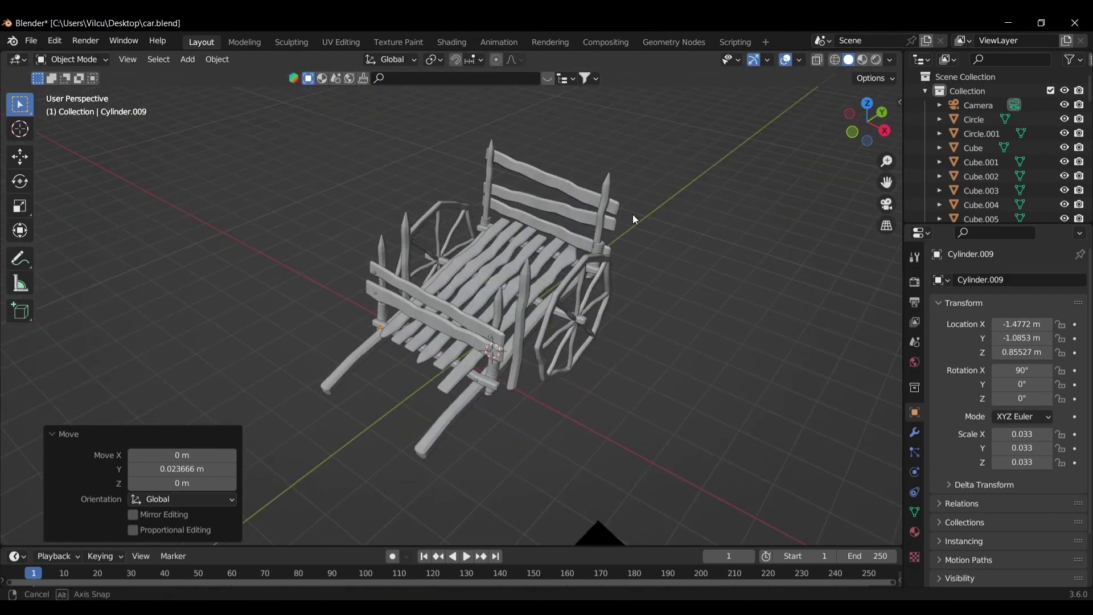
key("KP_7")
key("shift+d")
left_click(746, 253)
scroll(759, 262, "up", 3)
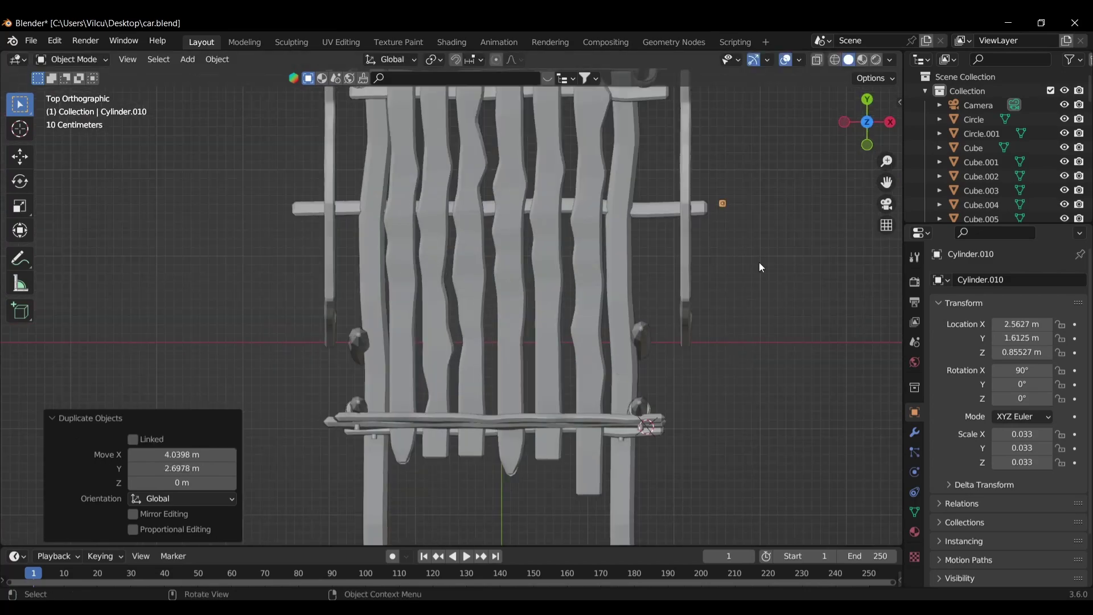
scroll(520, 303, "up", 3)
mouse_move(520, 302)
middle_mouse_down()
mouse_move(552, 223)
mouse_move(688, 291)
middle_mouse_up()
key("r")
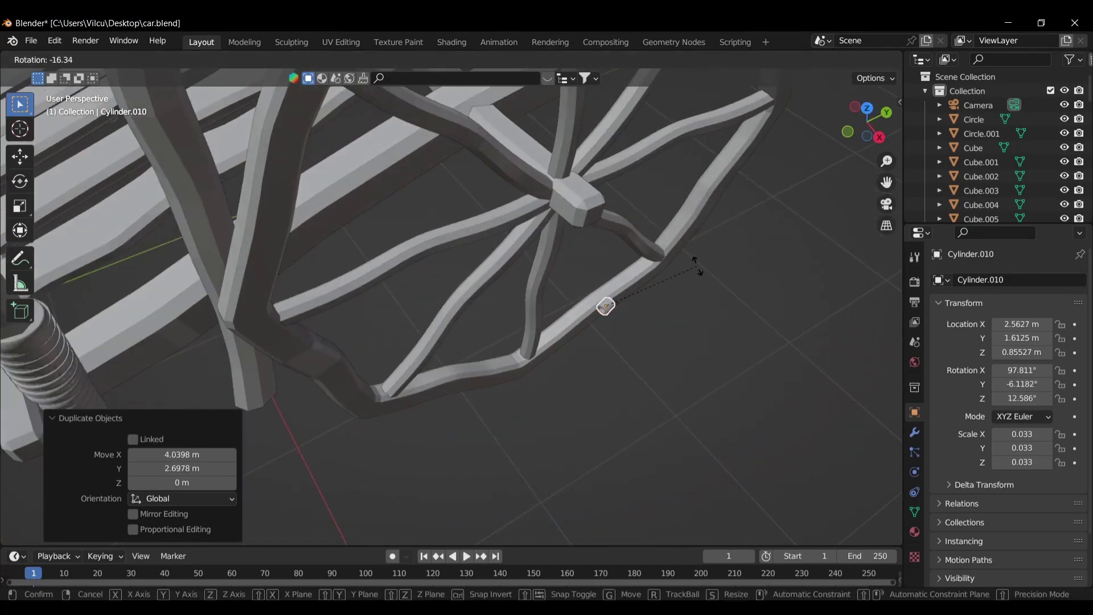
key("x")
key("y")
key("z")
type("90")
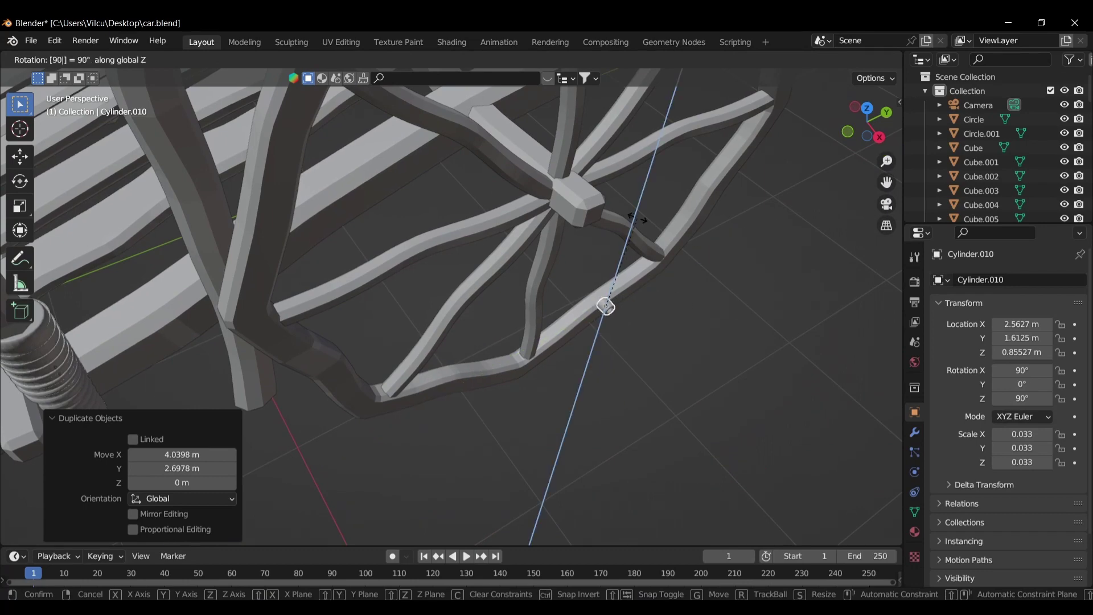
key("Return")
scroll(626, 296, "up", 3)
key("KP_3")
key("g")
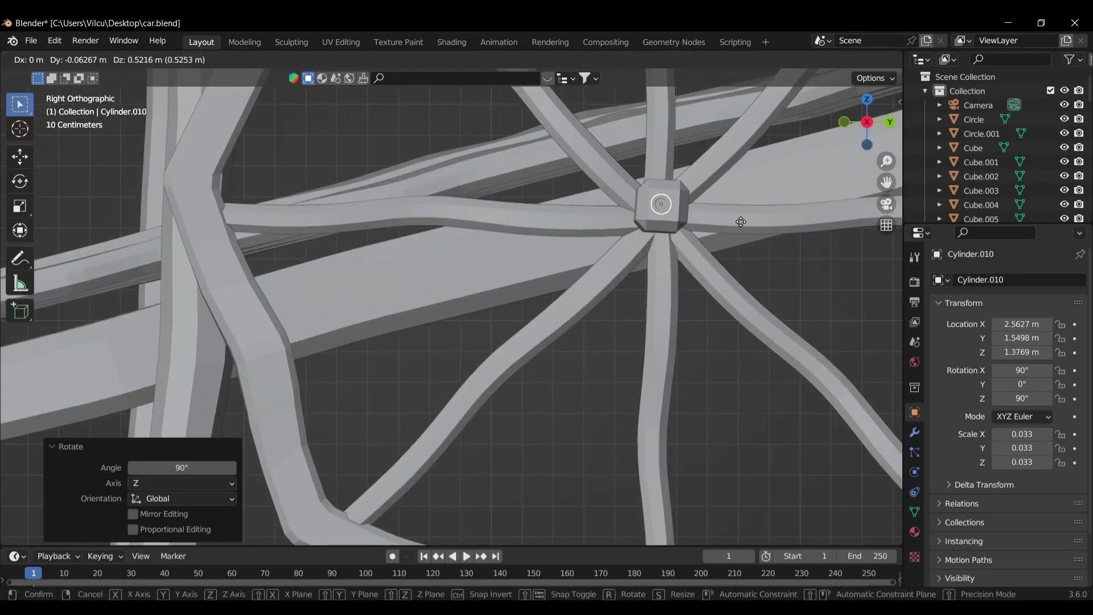
left_click(741, 222)
mouse_move(742, 221)
middle_mouse_down()
mouse_move(798, 251)
mouse_move(796, 278)
middle_mouse_up()
key("g")
key("x")
left_click(762, 248)
key("KP_7")
scroll(698, 338, "down", 3)
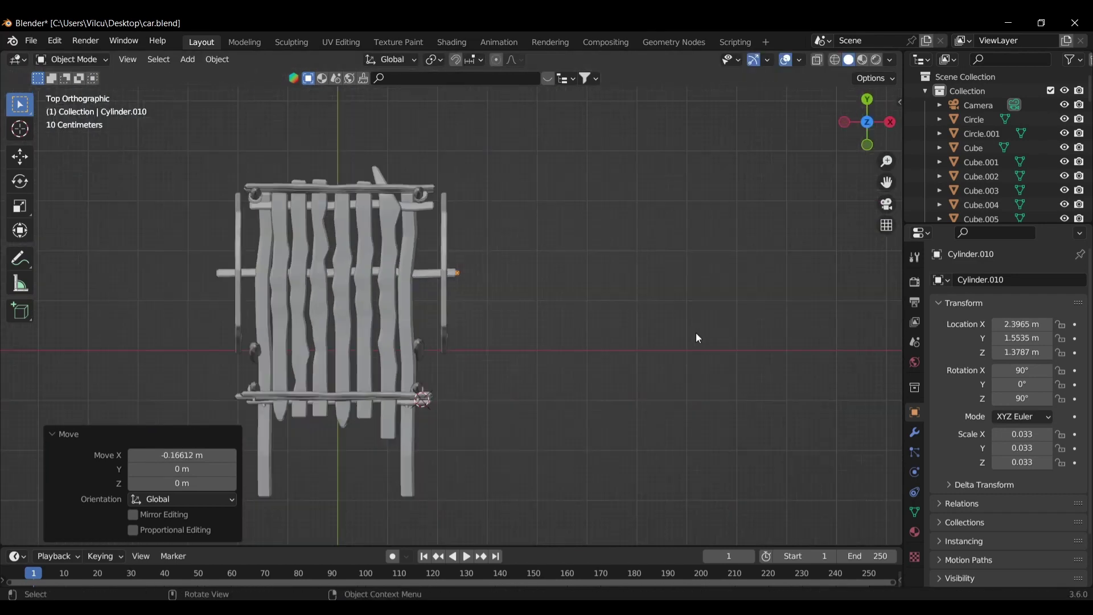
key("shift+d")
key("x")
left_click(442, 338)
key("r")
type("180")
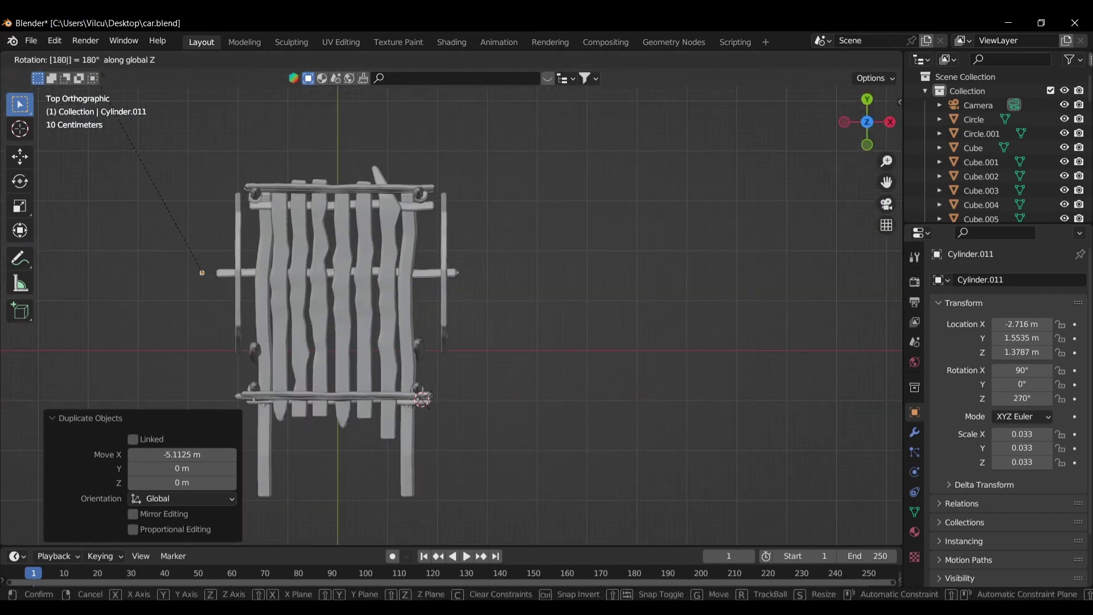
key("Return")
mouse_move(306, 214)
middle_mouse_down("shift")
mouse_move(571, 279)
mouse_move(625, 233)
mouse_move(610, 272)
middle_mouse_up("shift")
scroll(575, 330, "up", 2)
scroll(582, 307, "up", 2)
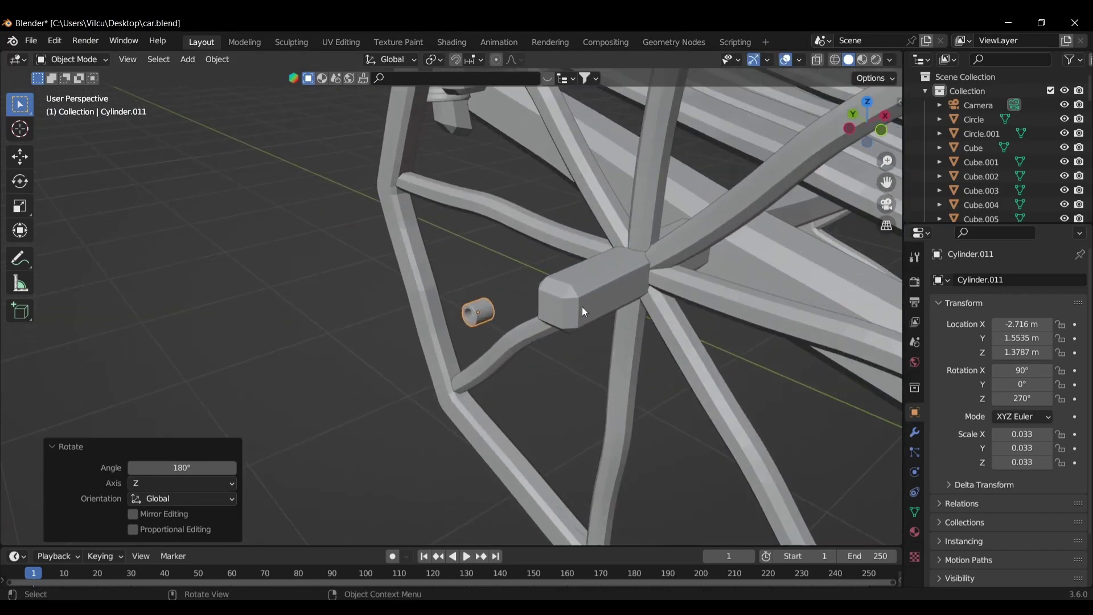
key("KP_3")
key("ctrl+KP_3")
middle_click_drag(585, 300, 789, 151, "shift")
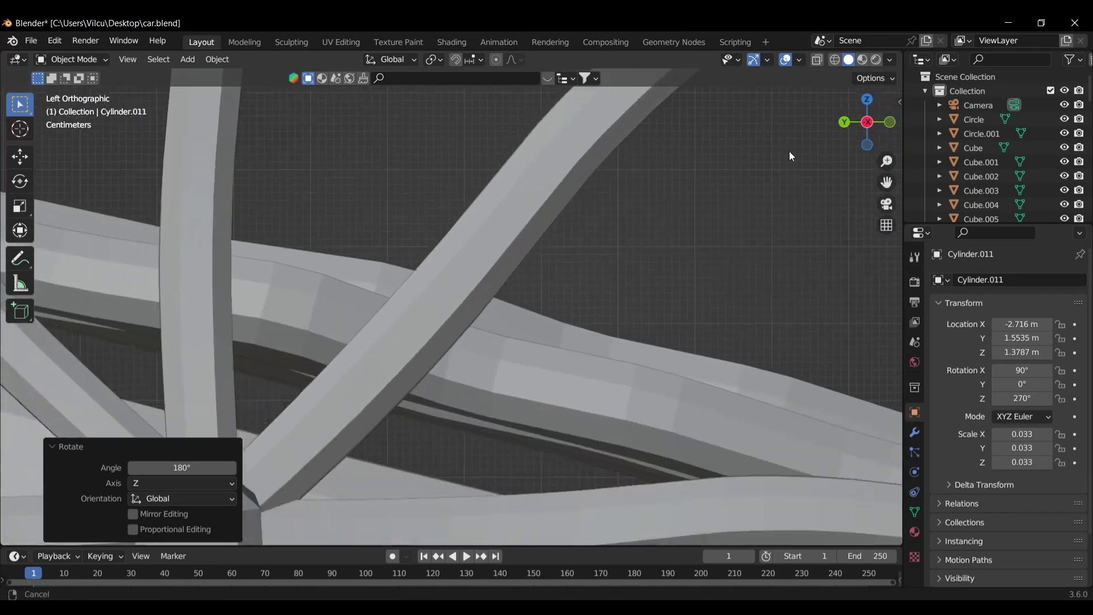
key("KP_Decimal")
key("g")
left_click(445, 336)
mouse_move(446, 335)
middle_mouse_down()
mouse_move(408, 358)
mouse_move(373, 358)
middle_mouse_up()
key("g")
key("y")
key("x")
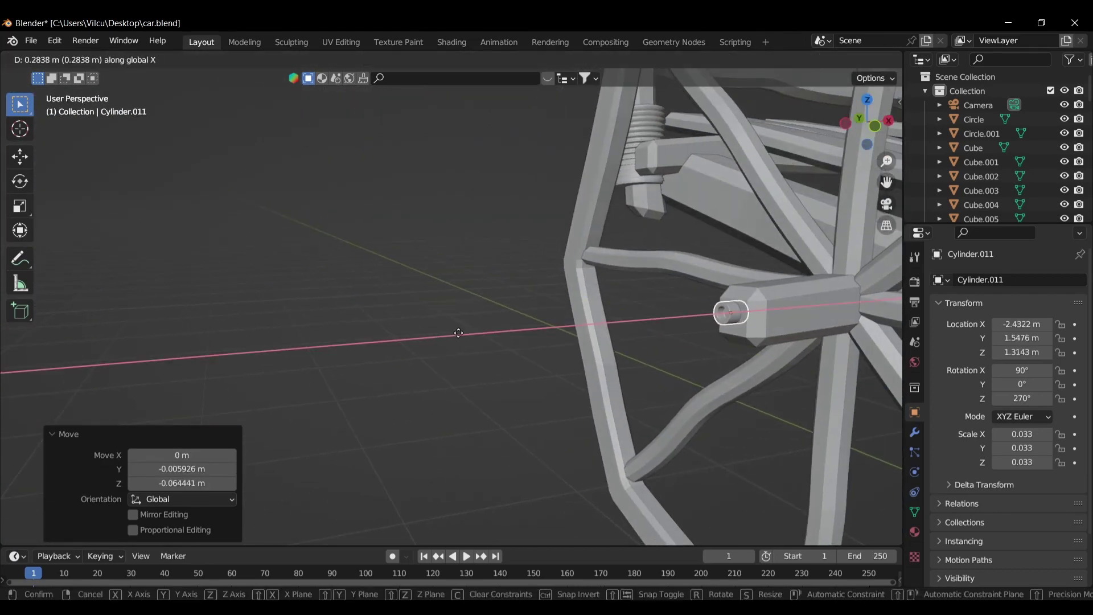
left_click(460, 332)
scroll(513, 306, "down", 4)
scroll(514, 306, "down", 3)
scroll(685, 265, "up", 3)
middle_click_drag(766, 205, 670, 274)
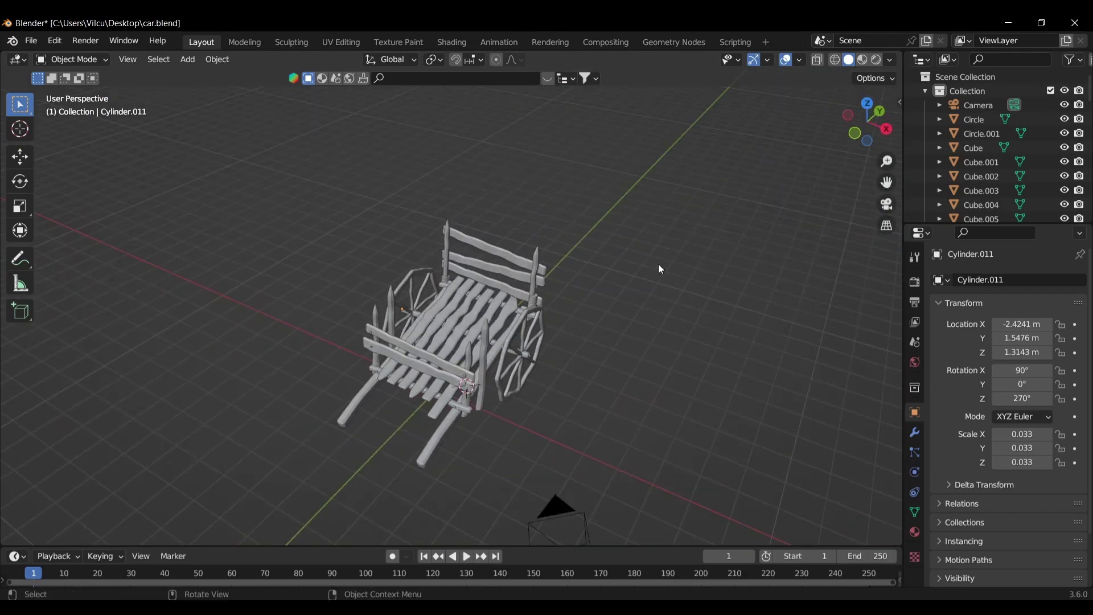
scroll(668, 274, "up", 3)
scroll(708, 325, "up", 2)
scroll(685, 307, "down", 4)
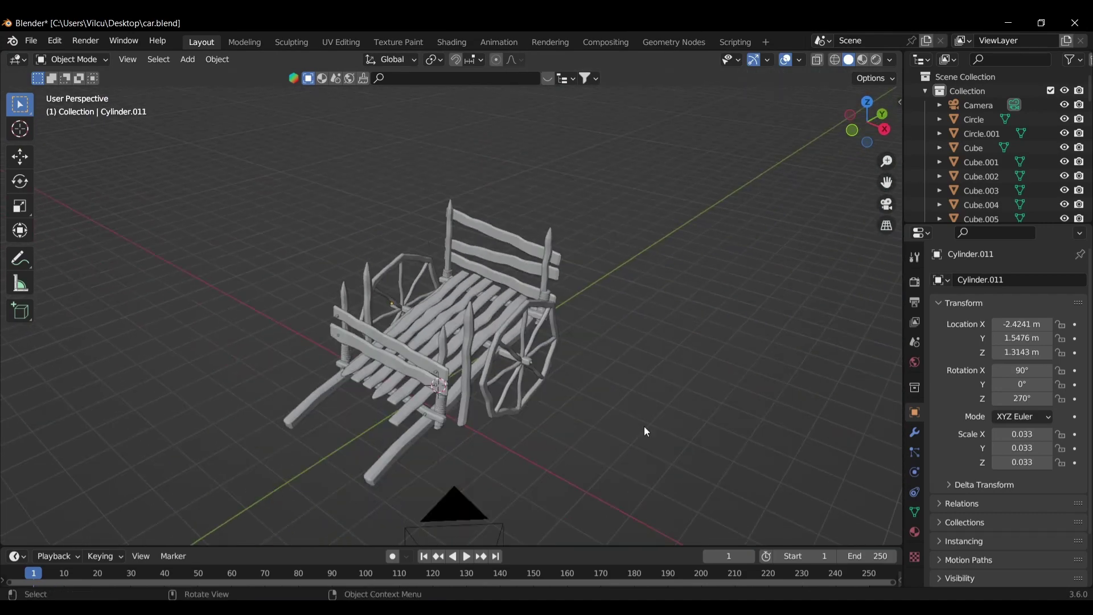
Add an eight-sided cylinder beside the cart and apply its scale.
key("shift+a")
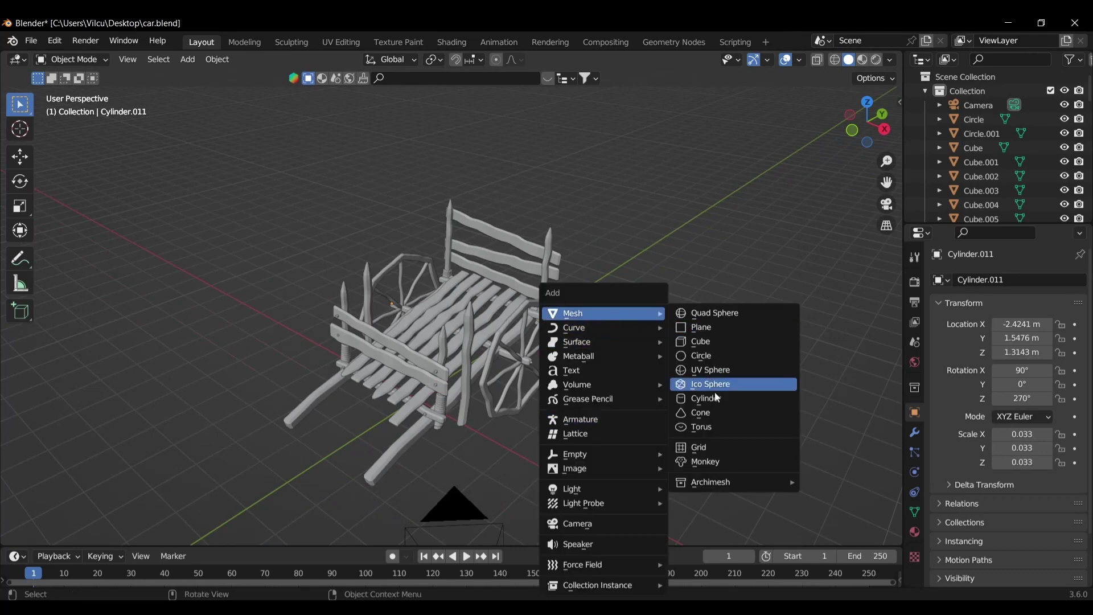
left_click(716, 393)
type("8")
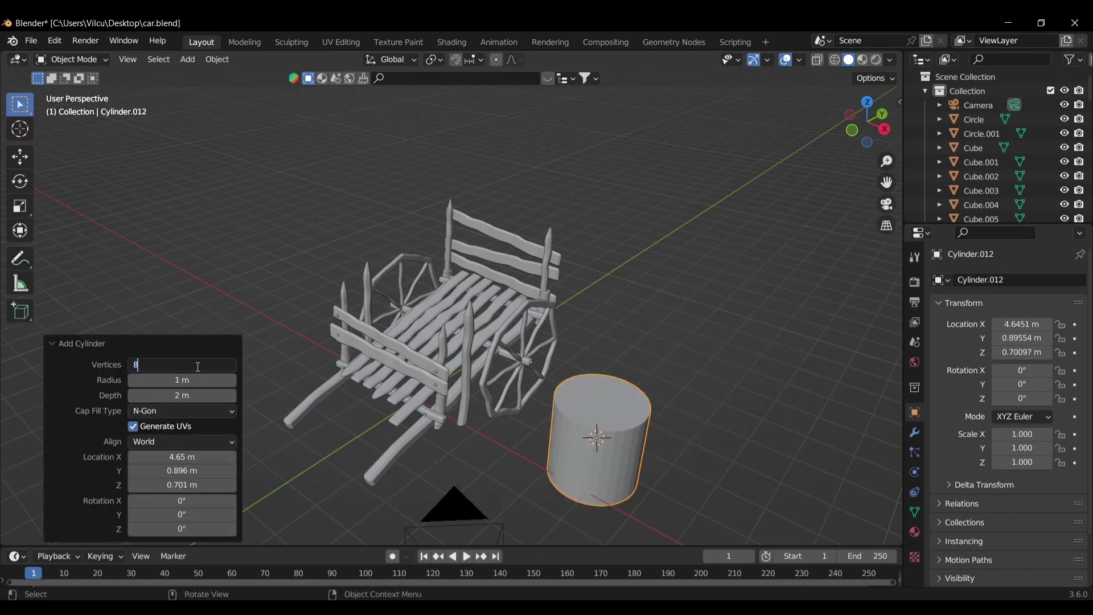
key("Return")
middle_click_drag(729, 402, 653, 347)
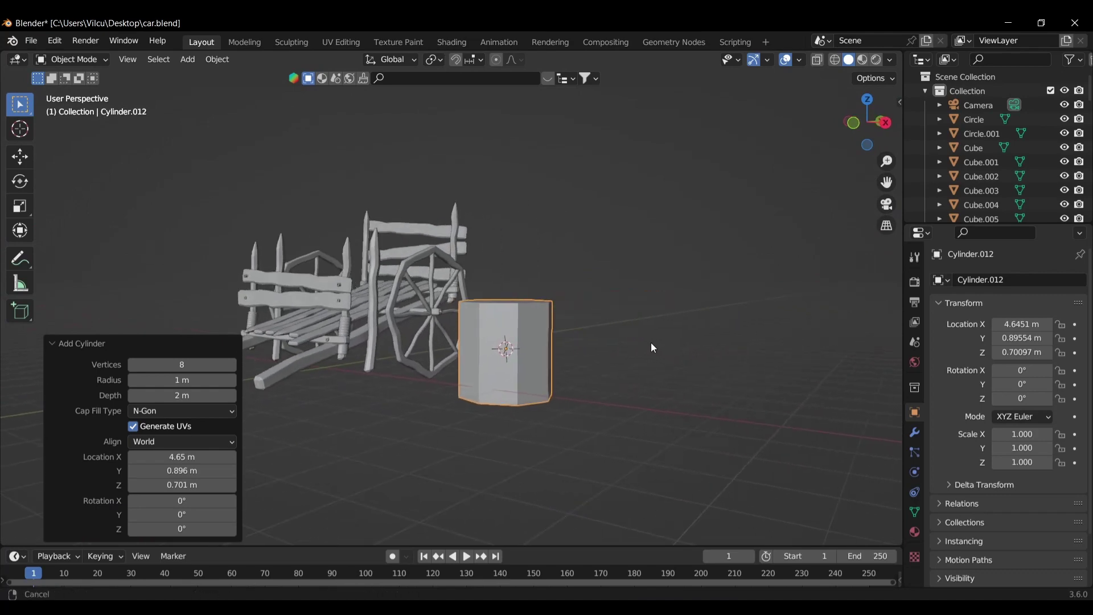
scroll(666, 347, "up", 3)
scroll(683, 319, "up", 1)
key("ctrl+a")
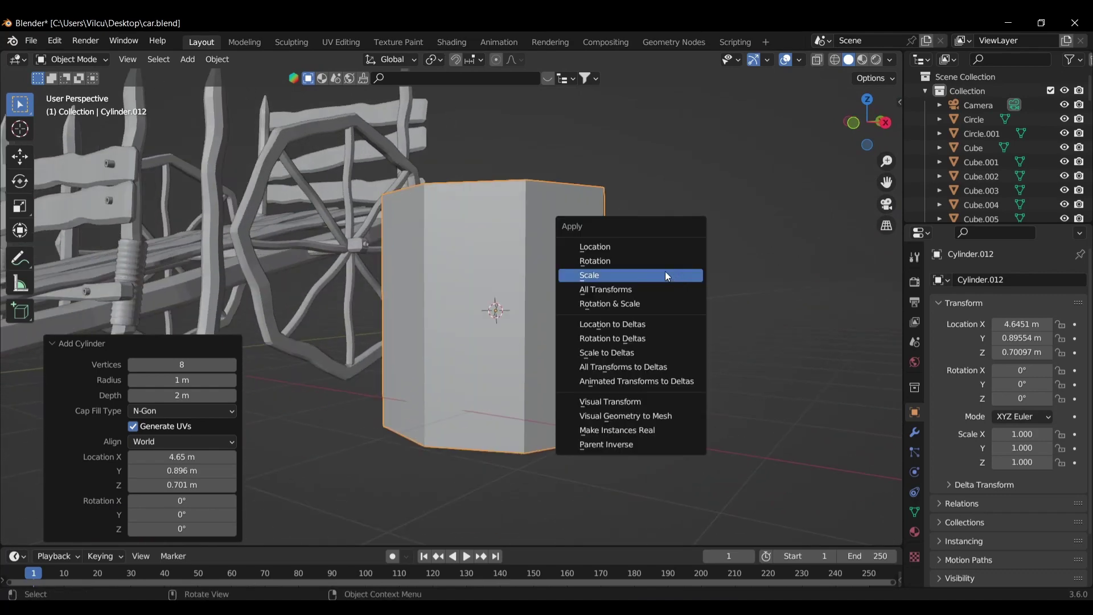
left_click(667, 275)
In face-select Edit Mode, add five evenly spaced horizontal loop cuts to the cylinder.
key("Tab")
key("ctrl+Tab")
left_click(742, 270)
scroll(538, 299, "up", 2)
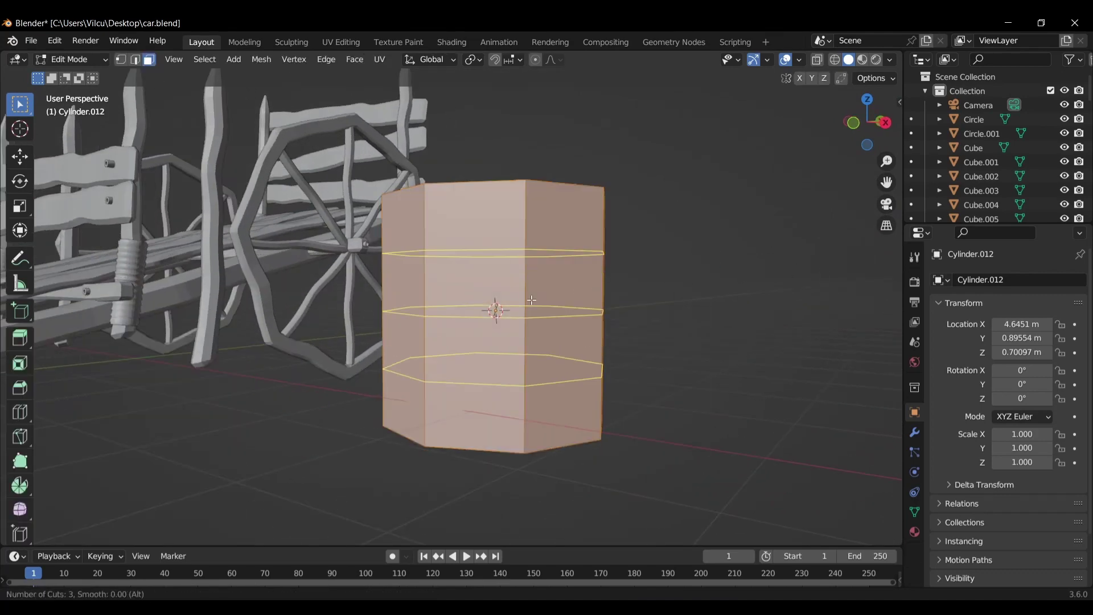
scroll(533, 300, "up", 2)
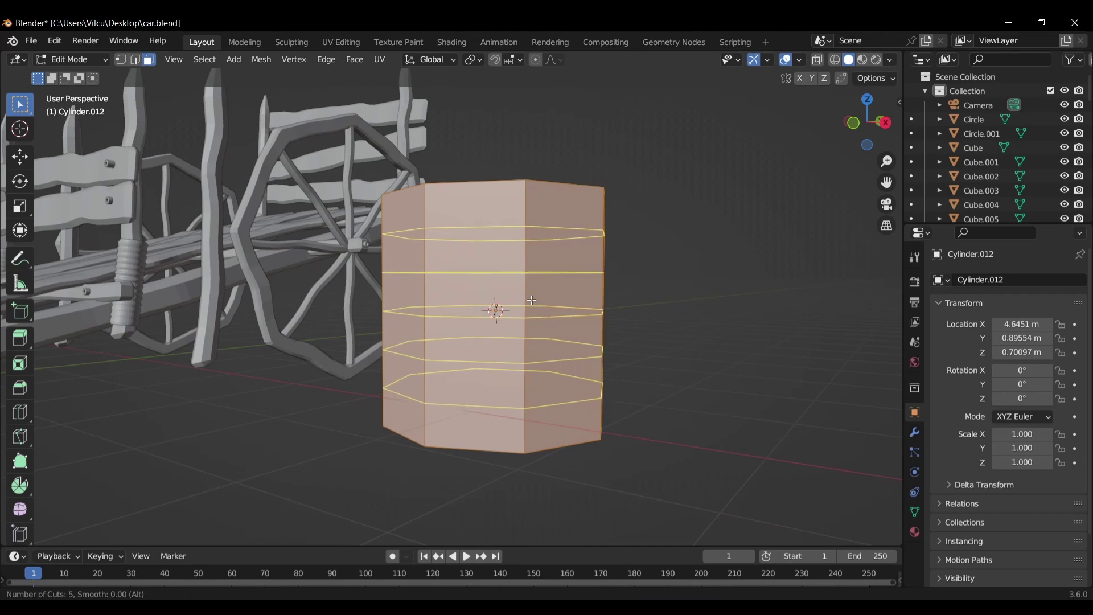
left_click(532, 301)
right_click(532, 301)
Scale the top face to about 0.82 and inset it.
middle_click_drag(540, 248, 540, 229)
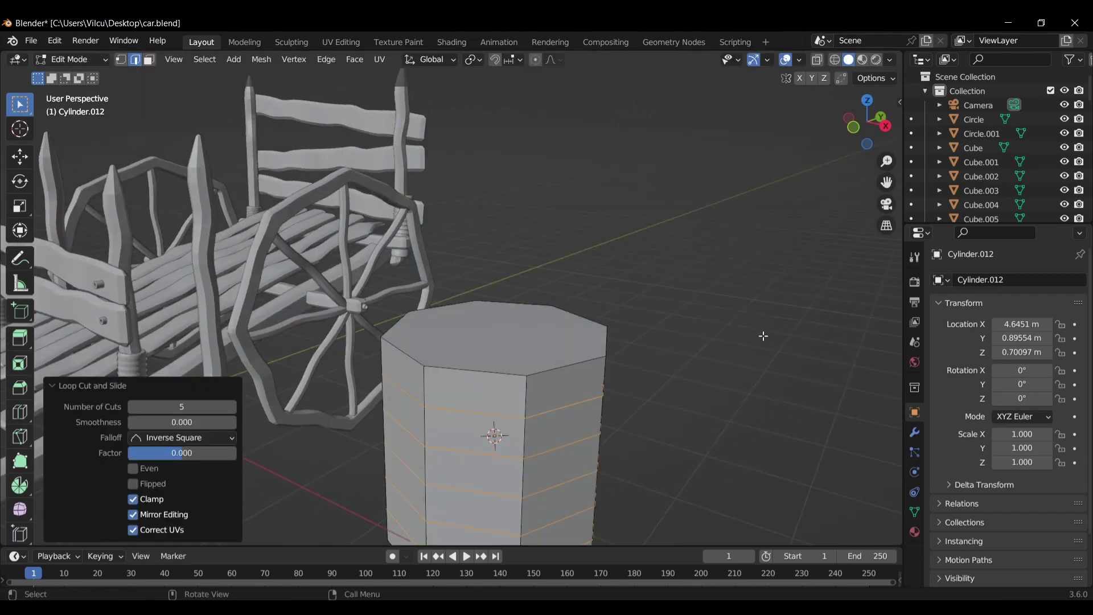
left_click(606, 336, "alt")
key("s")
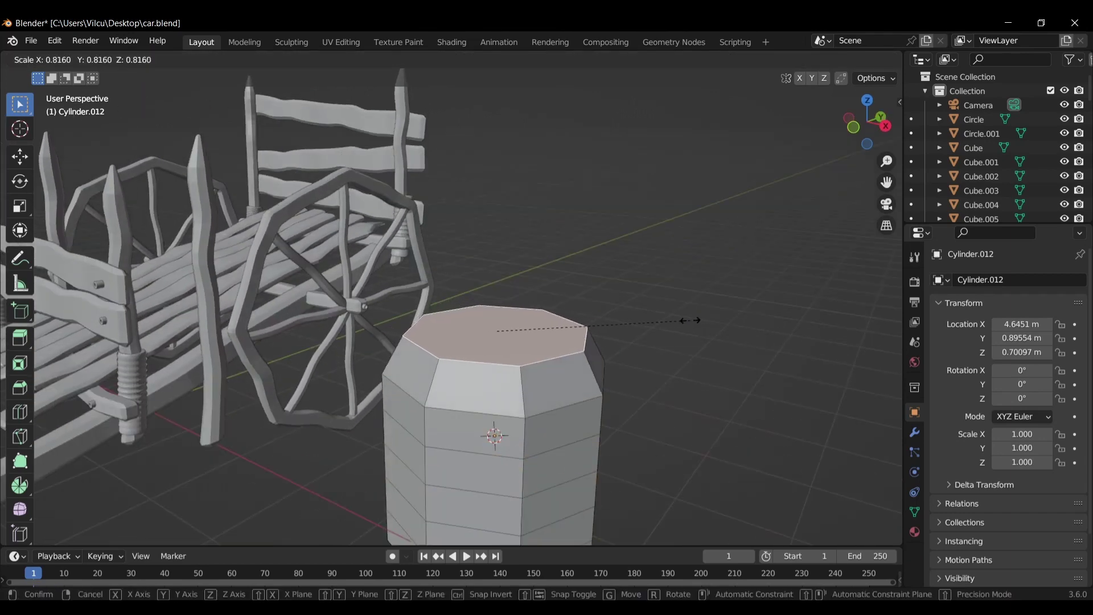
left_click(690, 321)
key("i")
left_click(710, 295)
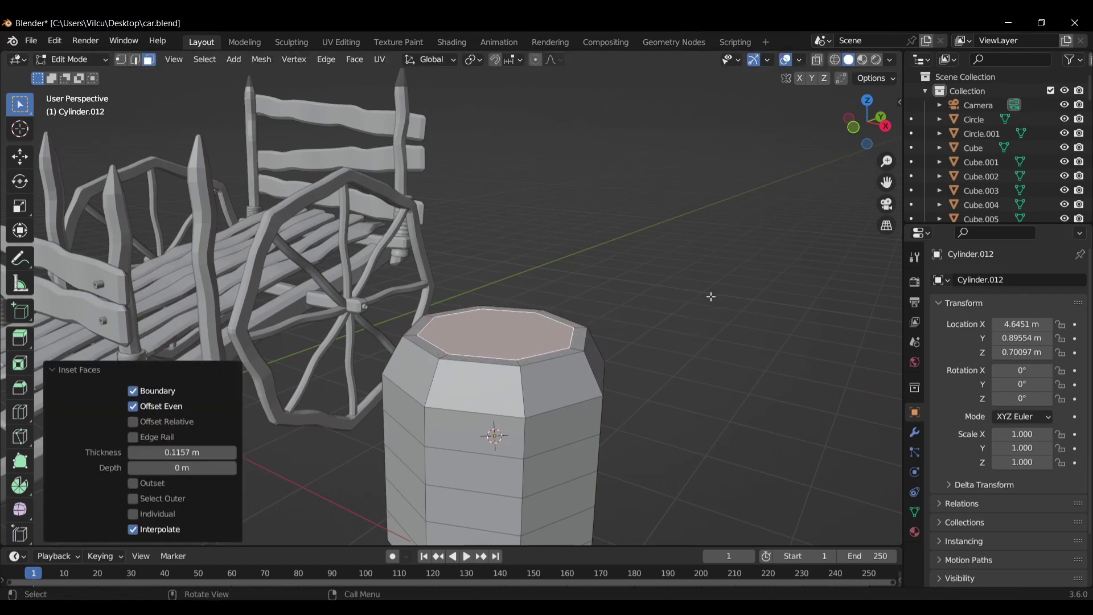
key("i")
right_click(710, 311)
Scale the bottom face to 0.85, inset it and extrude it inward as a recess.
middle_click_drag(727, 326, 715, 268)
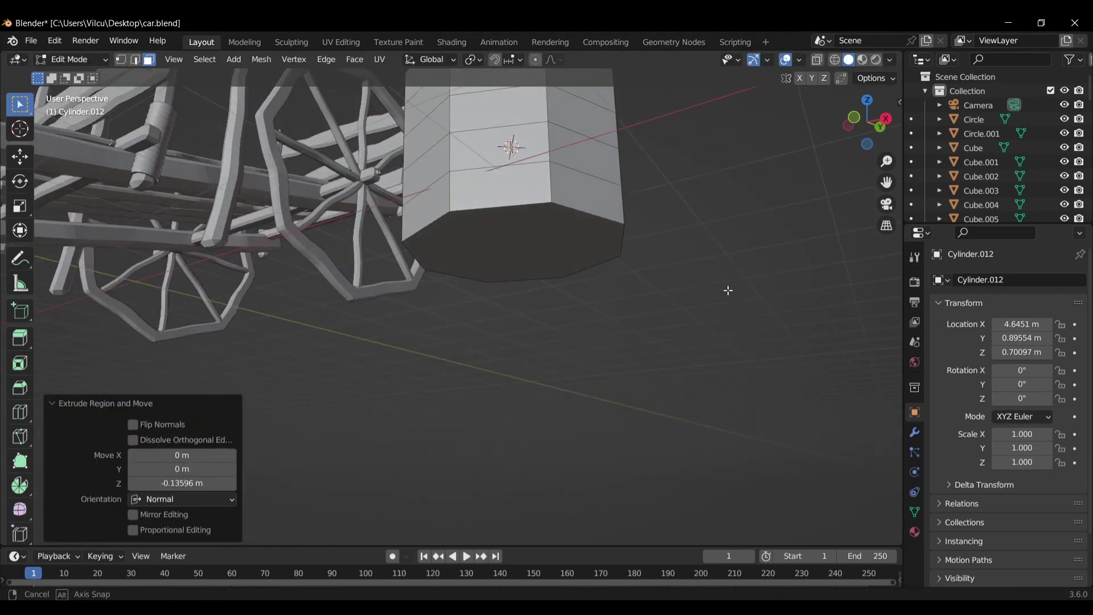
key("s")
left_click(716, 270)
key("i")
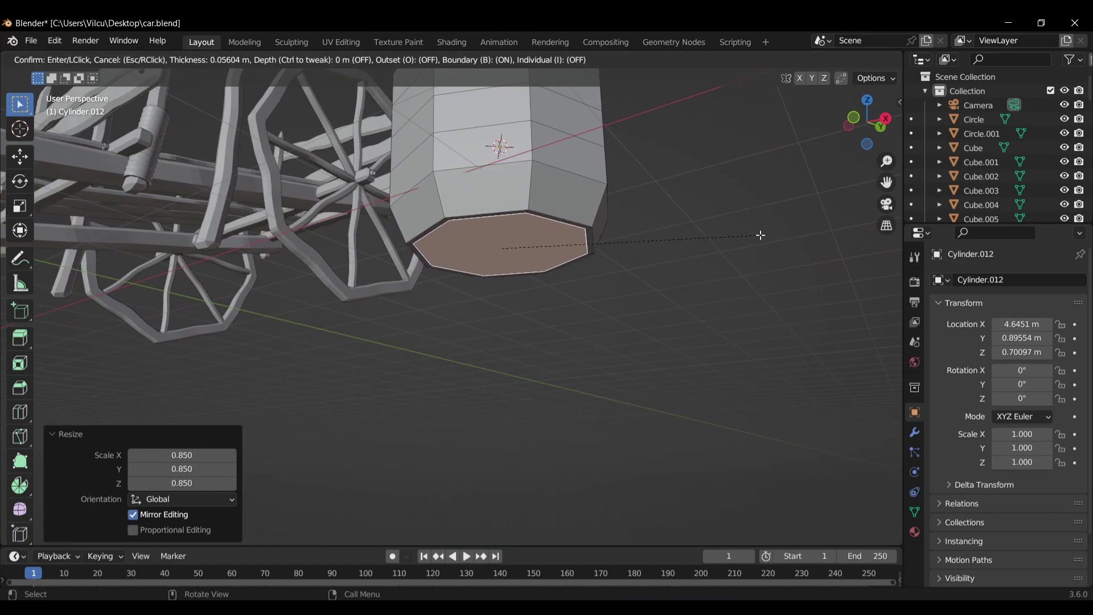
left_click(757, 235)
key("e")
left_click(755, 229)
mouse_move(755, 229)
middle_mouse_down()
mouse_move(741, 200)
mouse_move(649, 289)
middle_mouse_up()
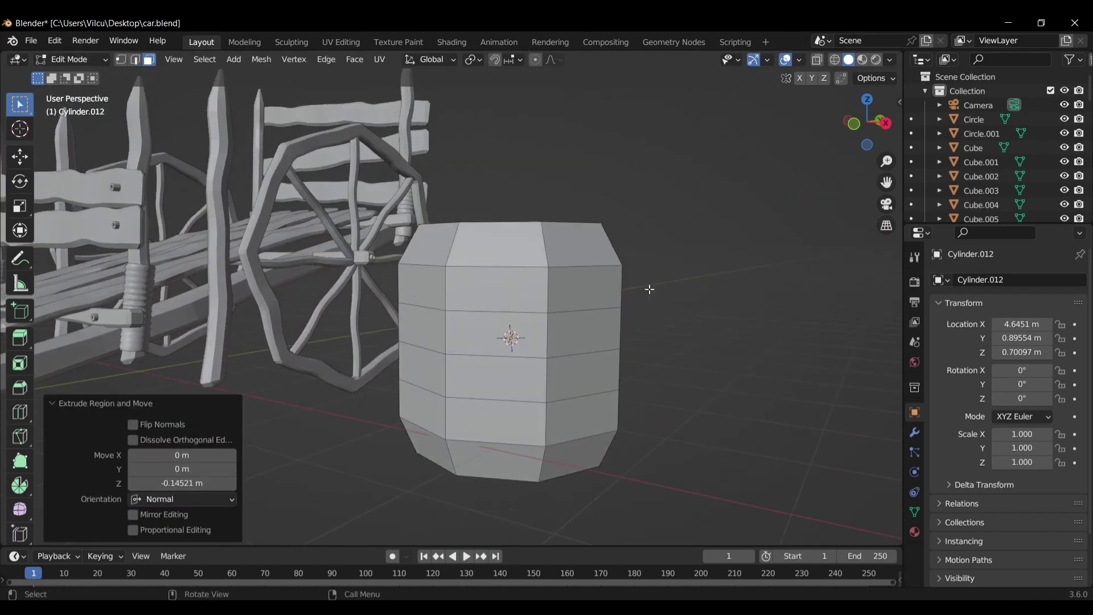
left_click(527, 417)
left_click(496, 310)
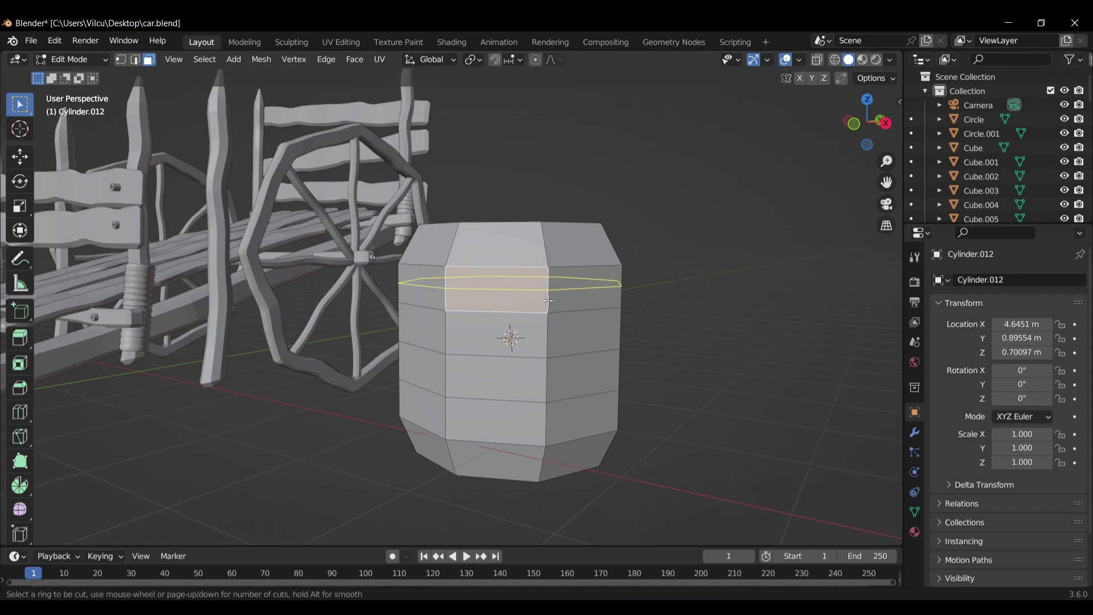
Add bevelled loop bands near the barrel's top and bottom.
left_click(543, 255)
right_click(543, 255)
key("ctrl+b")
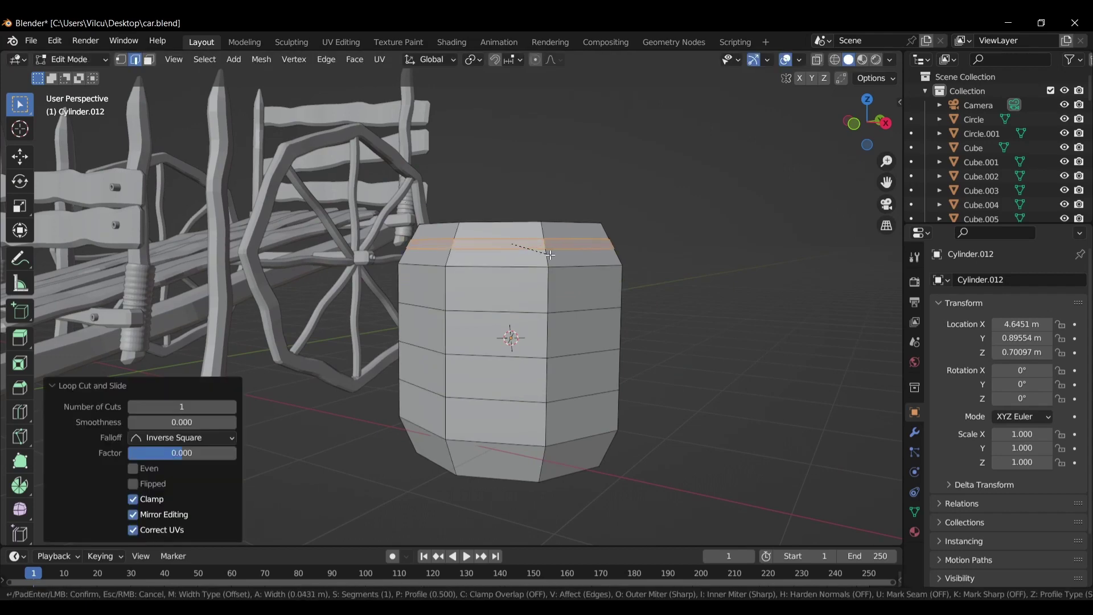
left_click(549, 255)
key("ctrl+r")
left_click(569, 453)
right_click(570, 455)
key("ctrl+b")
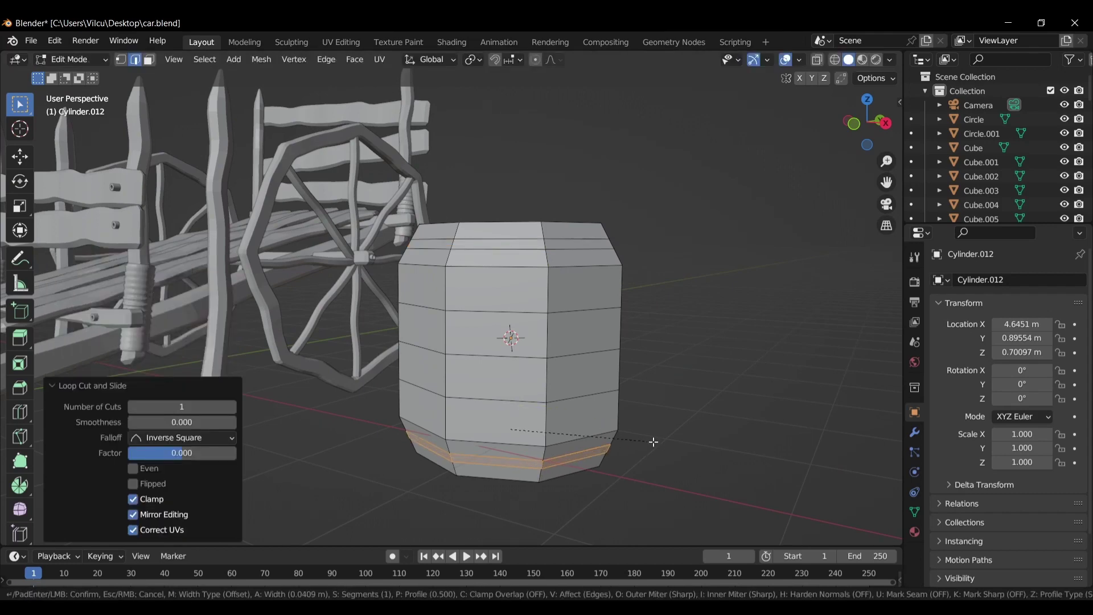
left_click(654, 441)
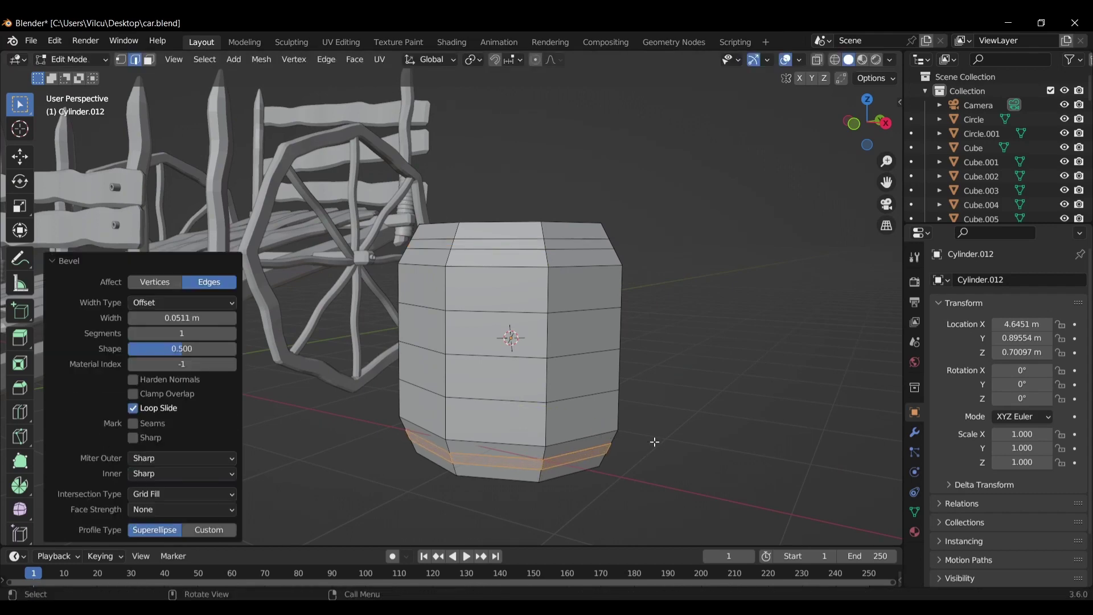
Add two more bevelled loop bands through the barrel's middle section.
left_click(543, 379)
right_click(544, 379)
key("ctrl+b")
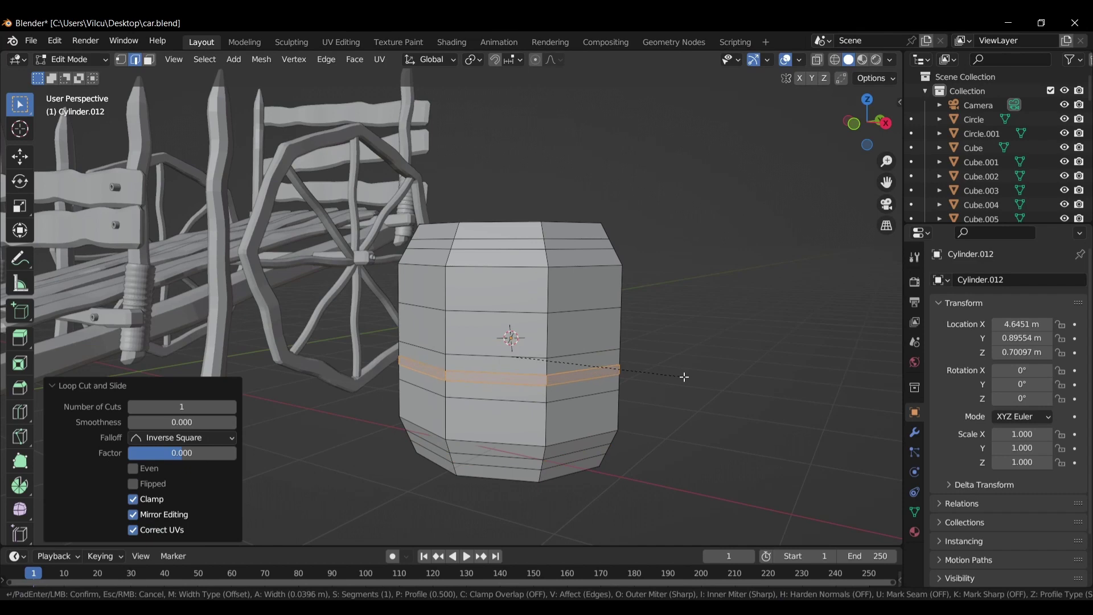
left_click(684, 377)
left_click(552, 327)
right_click(552, 328)
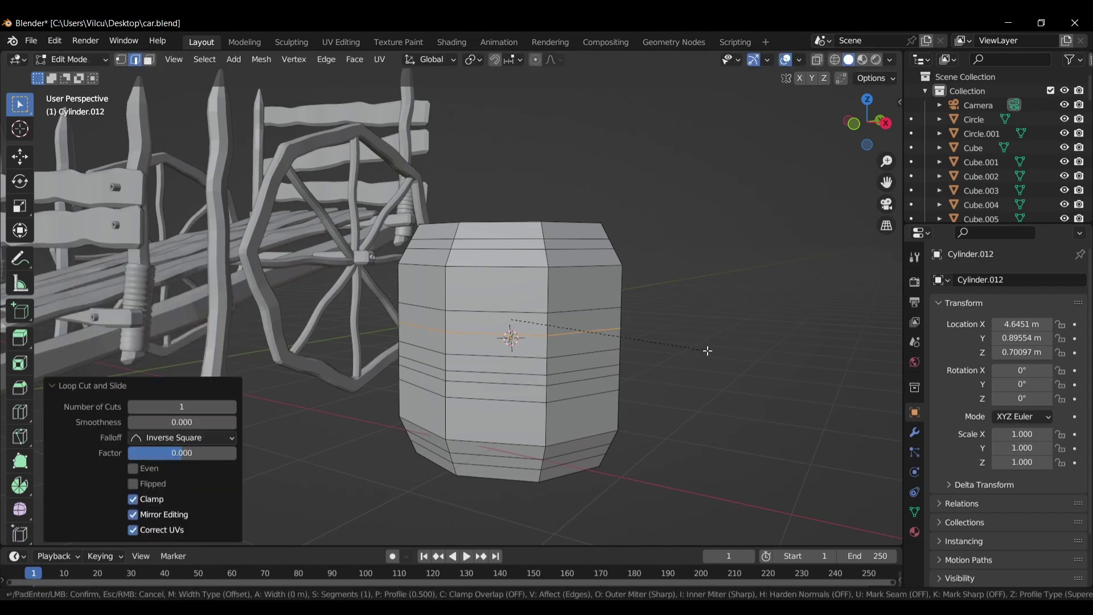
key("ctrl+b")
left_click(716, 352)
Select the band face loops and separate them into their own object, Cylinder.013.
key("ctrl+Tab")
left_click(658, 283)
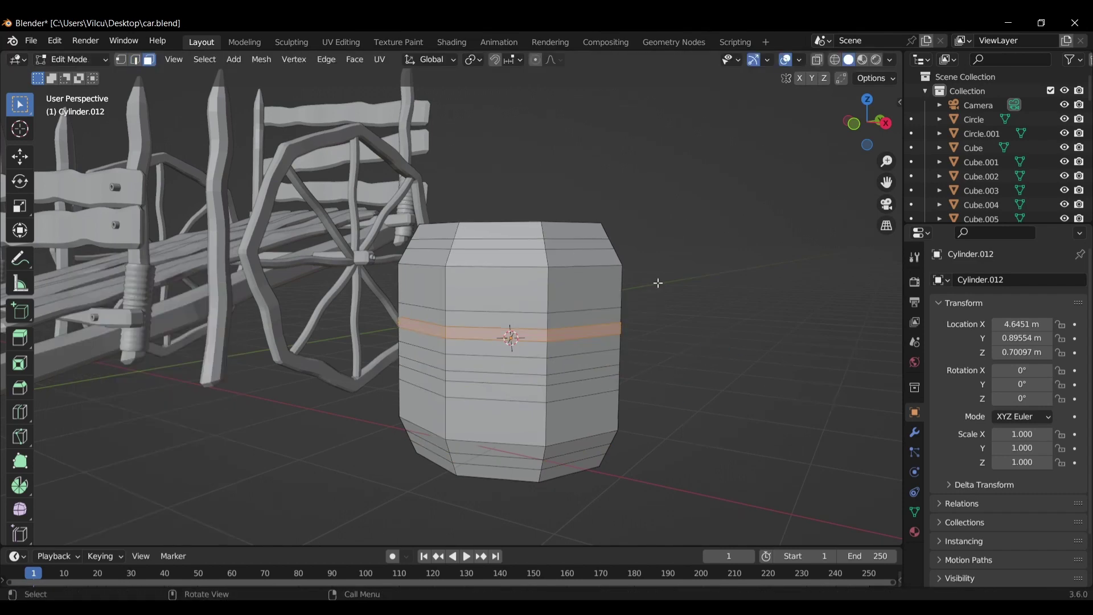
key("ctrl+Tab")
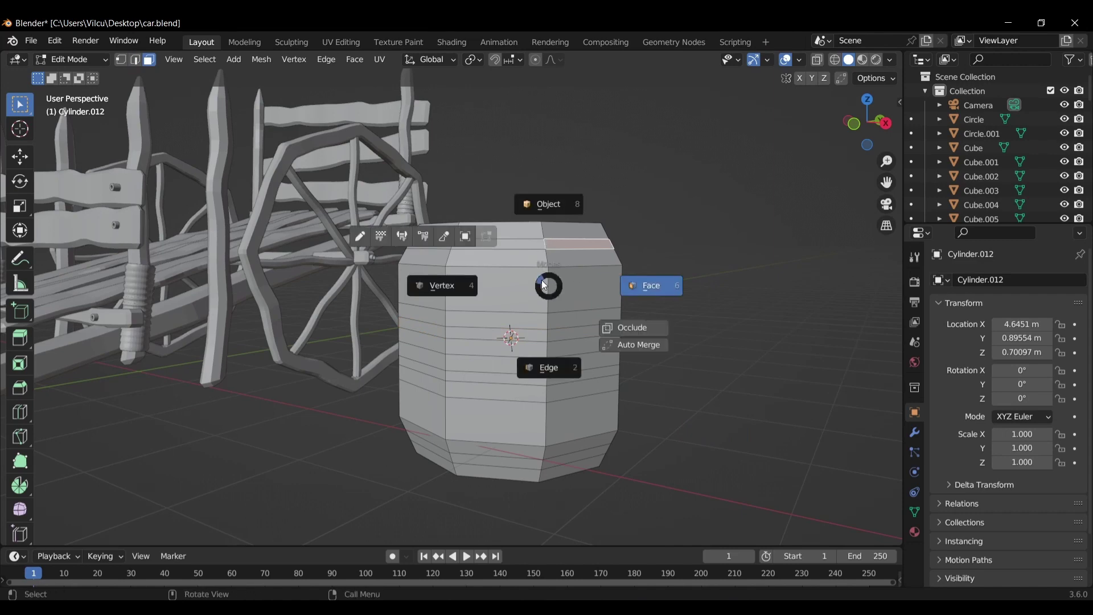
left_click(664, 268)
middle_click_drag(713, 294, 672, 307, "shift")
scroll(531, 228, "up", 3)
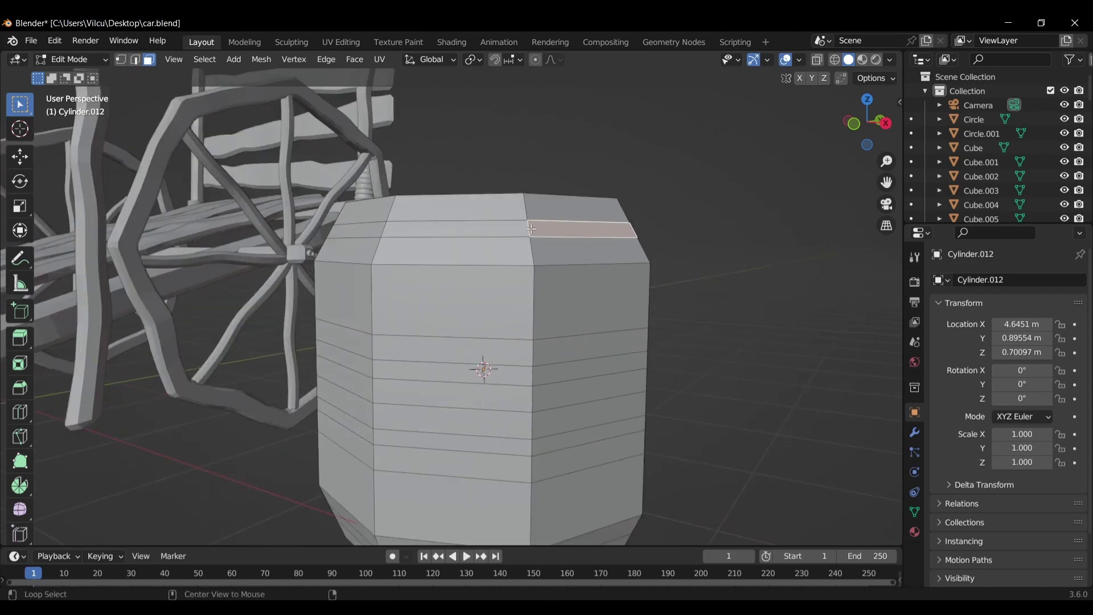
left_click(531, 374, "alt+shift")
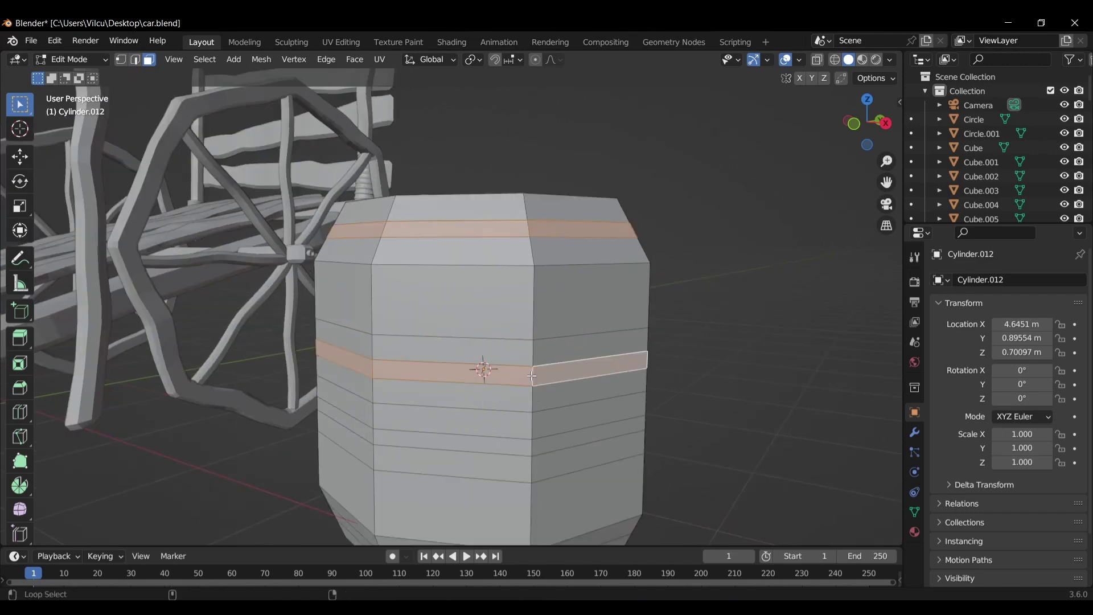
left_click(531, 446, "alt+shift")
scroll(580, 404, "down", 5, "shift")
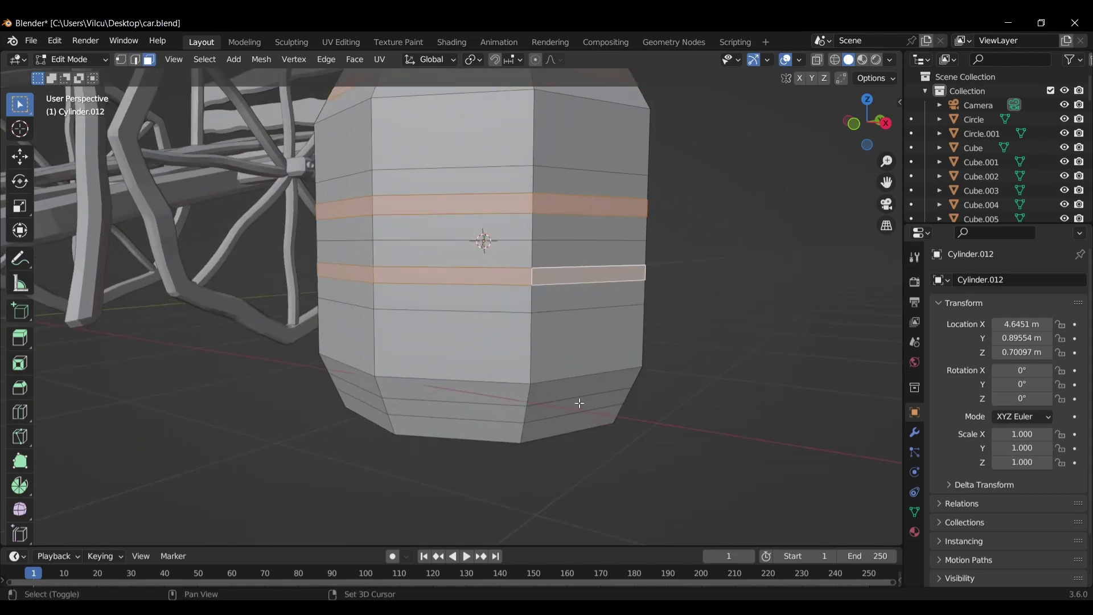
left_click(525, 414, "alt+shift")
key("p")
left_click(723, 275)
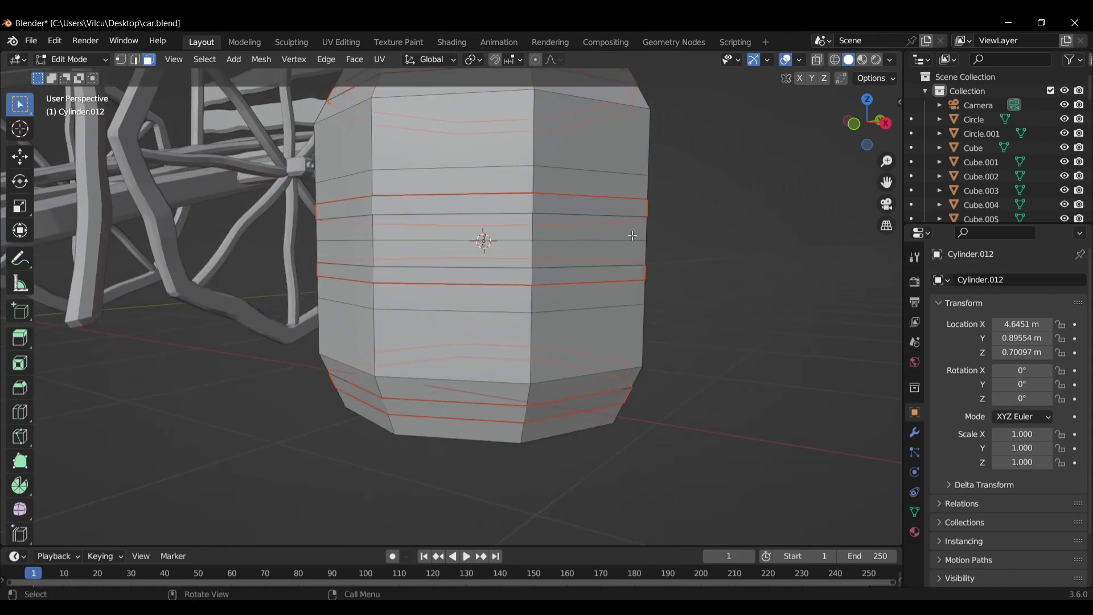
Bevel all of the barrel's edges, then return to Object Mode.
key("Tab")
left_click(645, 170)
key("Tab")
middle_click_drag(695, 192, 695, 216, "shift")
key("a")
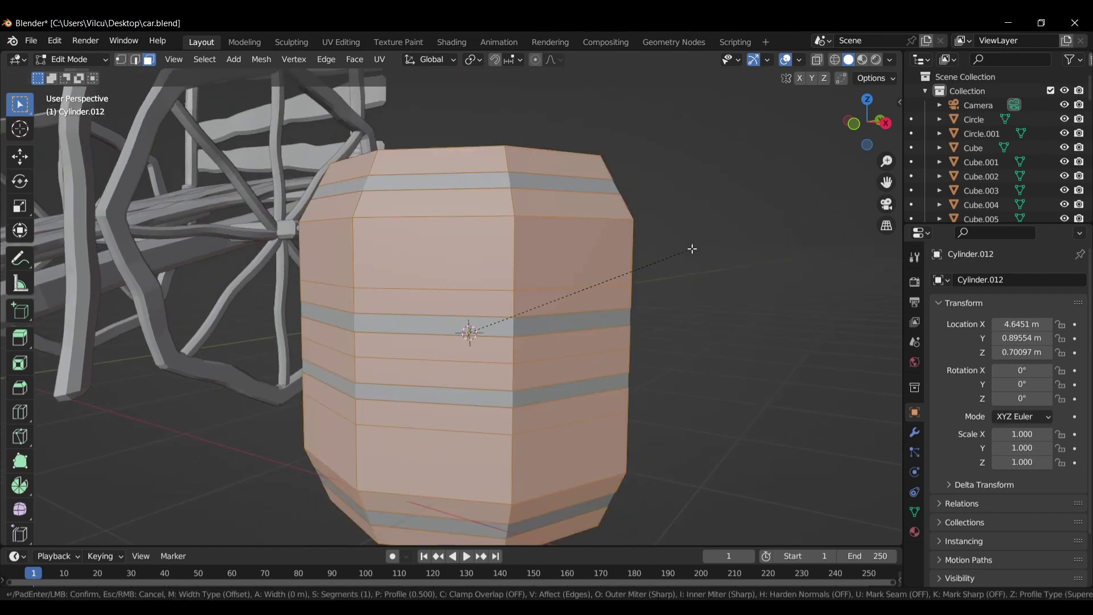
key("ctrl+b")
left_click(699, 251)
key("Tab")
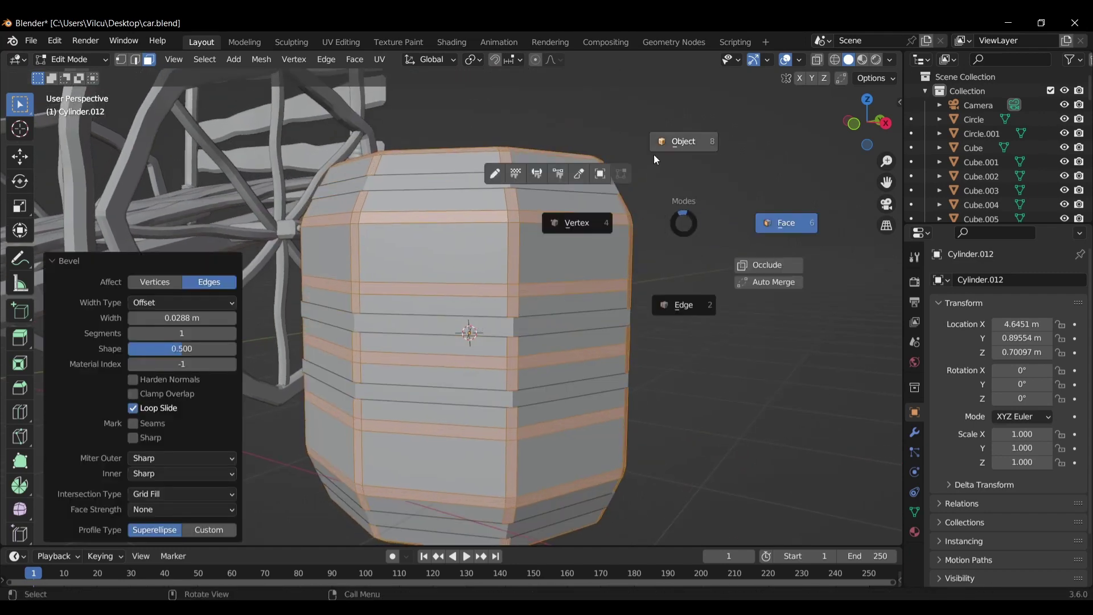
left_click(654, 155)
Add a Solidify modifier to the band object with about -0.045 m thickness.
left_click(523, 177)
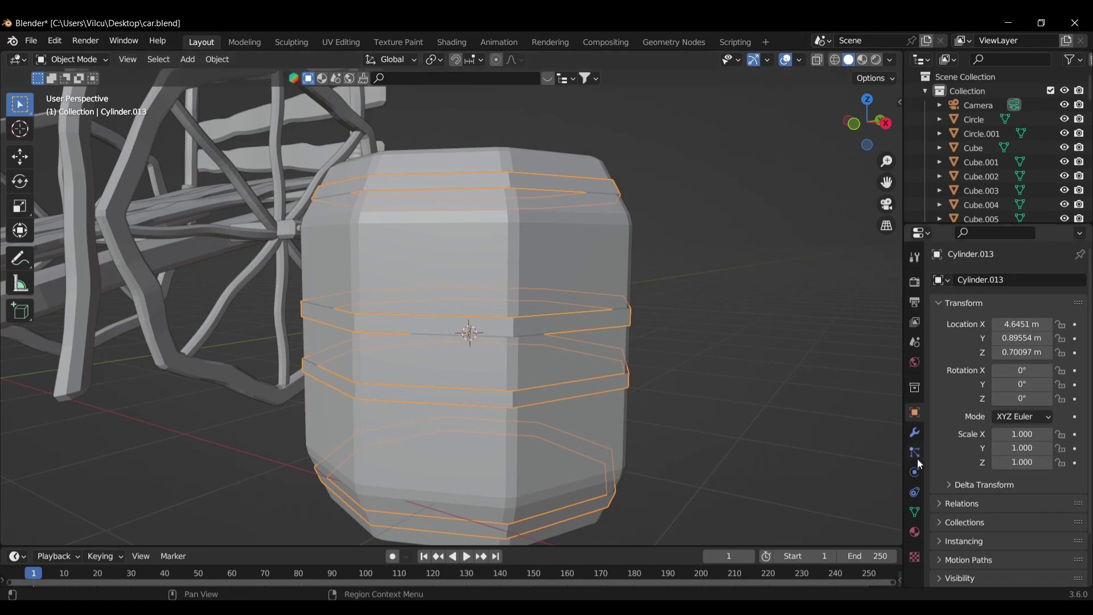
left_click(914, 432)
left_click(969, 280)
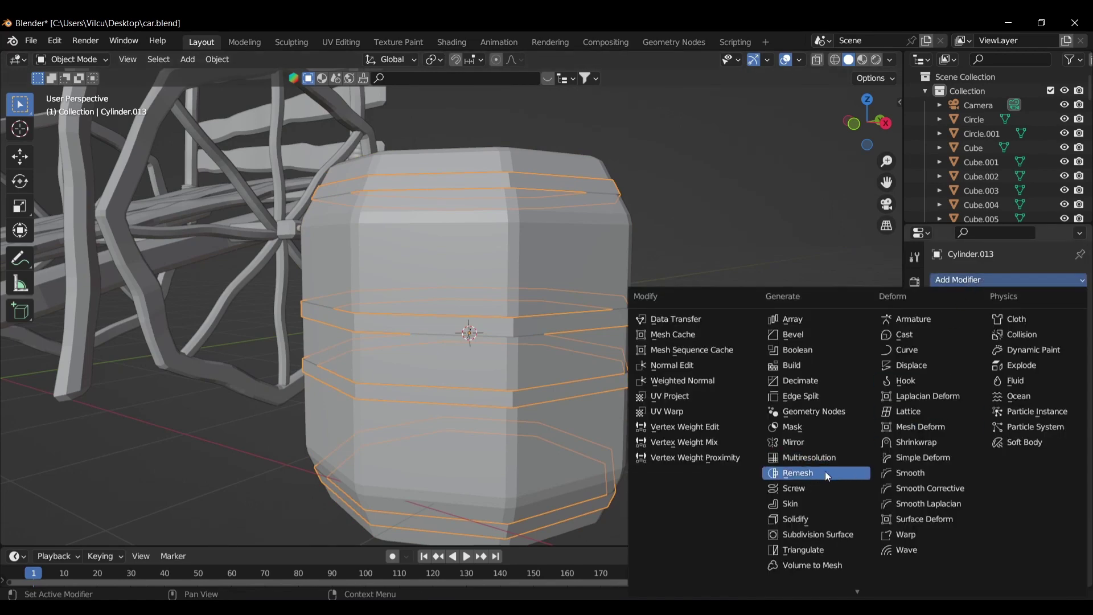
left_click(818, 519)
left_click_drag(1029, 342, 1002, 341)
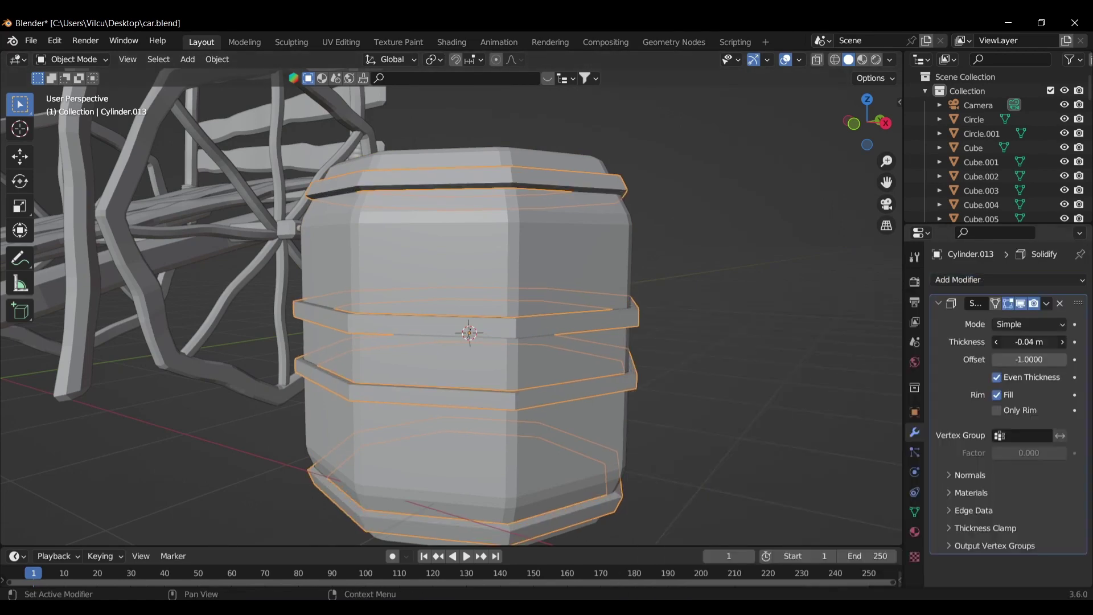
left_click(735, 259)
middle_click_drag(734, 259, 663, 298)
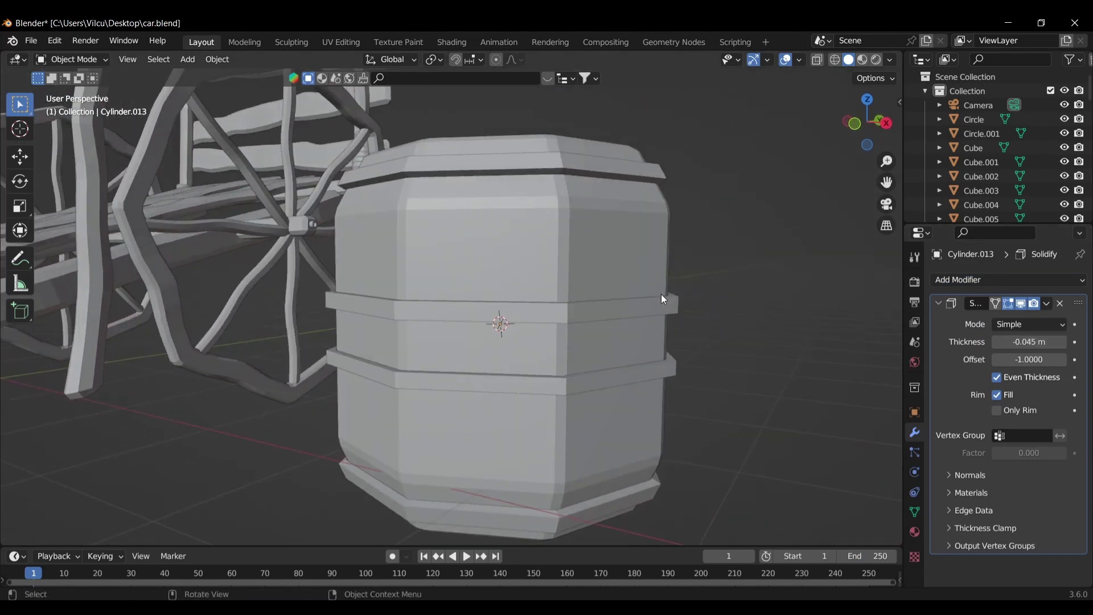
Apply the Solidify modifier permanently to the bands.
key("ctrl+Tab")
left_click(681, 310)
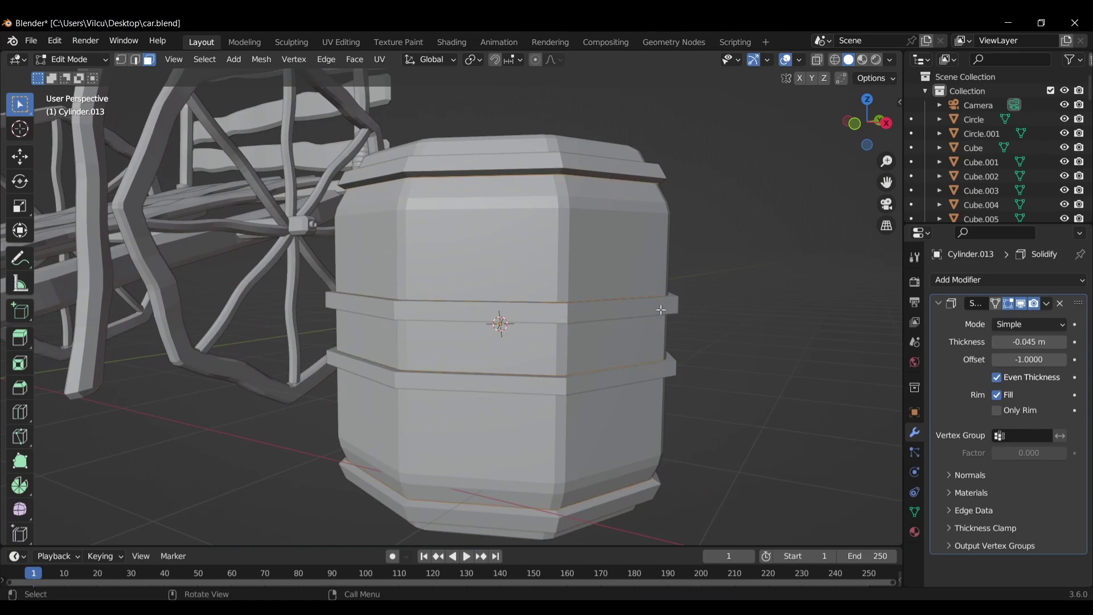
left_click(1047, 305)
key("ctrl+Tab")
left_click(849, 217)
left_click(1045, 304)
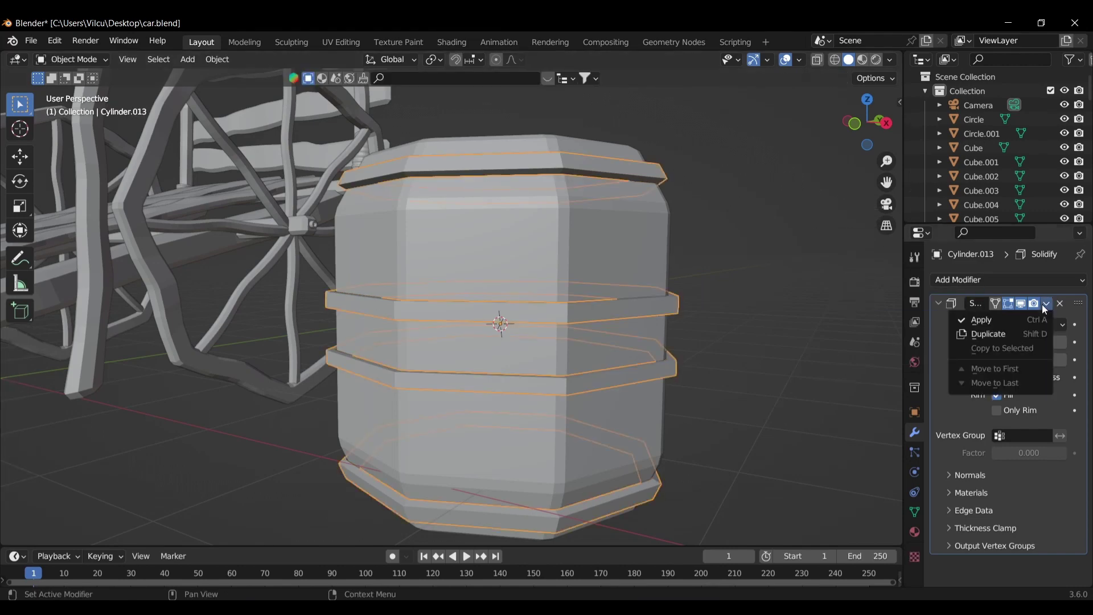
left_click(982, 320)
Bevel the band edges in Edit Mode.
key("ctrl+Tab")
left_click(654, 307)
key("ctrl+b")
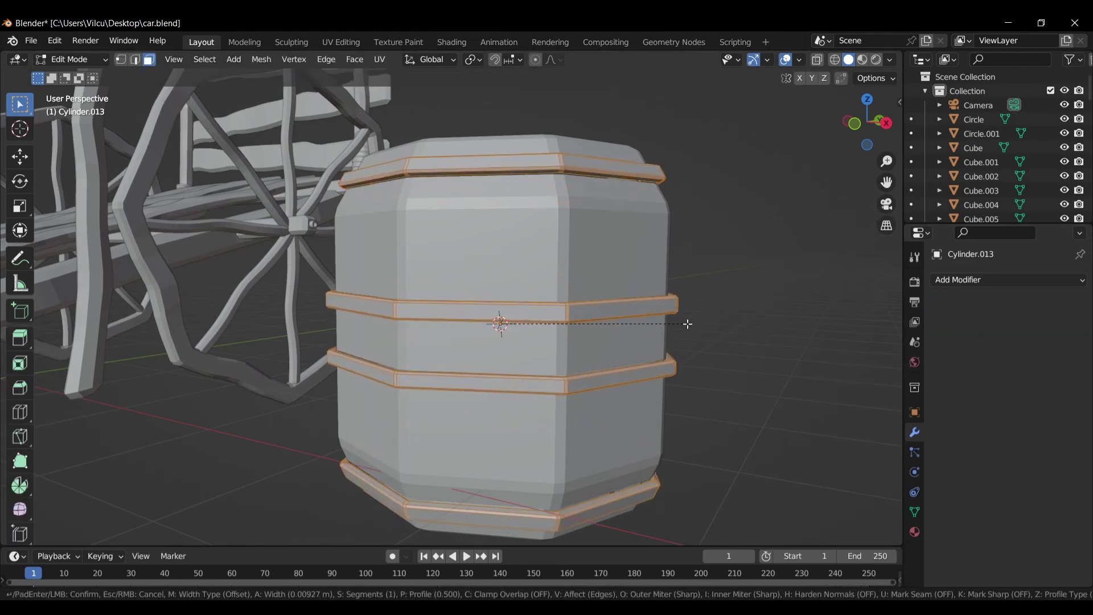
left_click(691, 320)
scroll(691, 320, "down", 5)
middle_click_drag(720, 298, 620, 292)
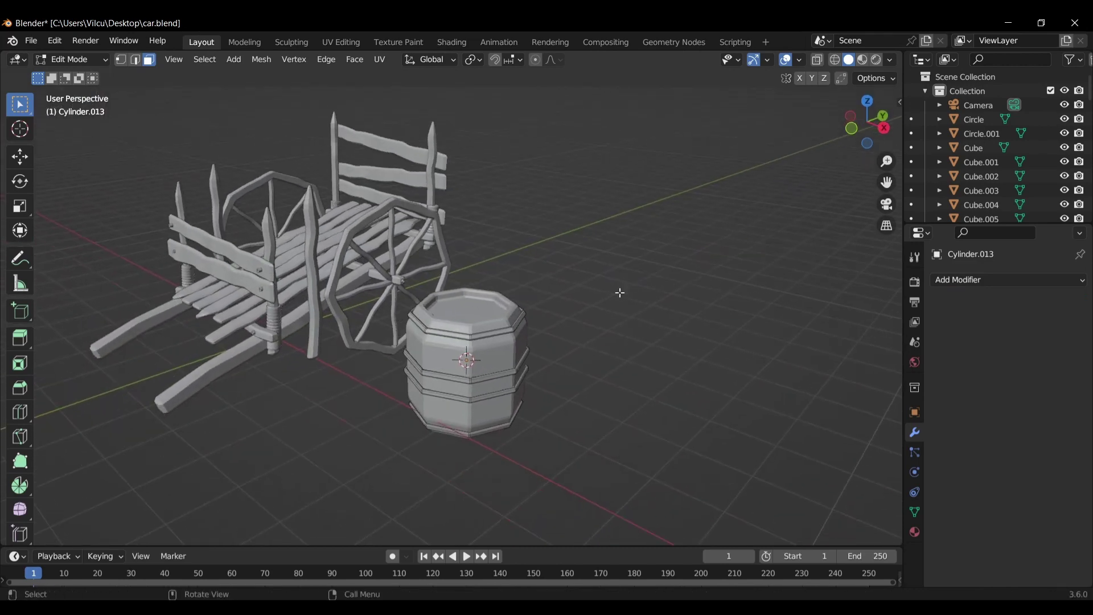
Select the barrel, move it over the cart in top view, and scale it to 1.194.
key("ctrl+Tab")
left_click(626, 223)
left_click(499, 314)
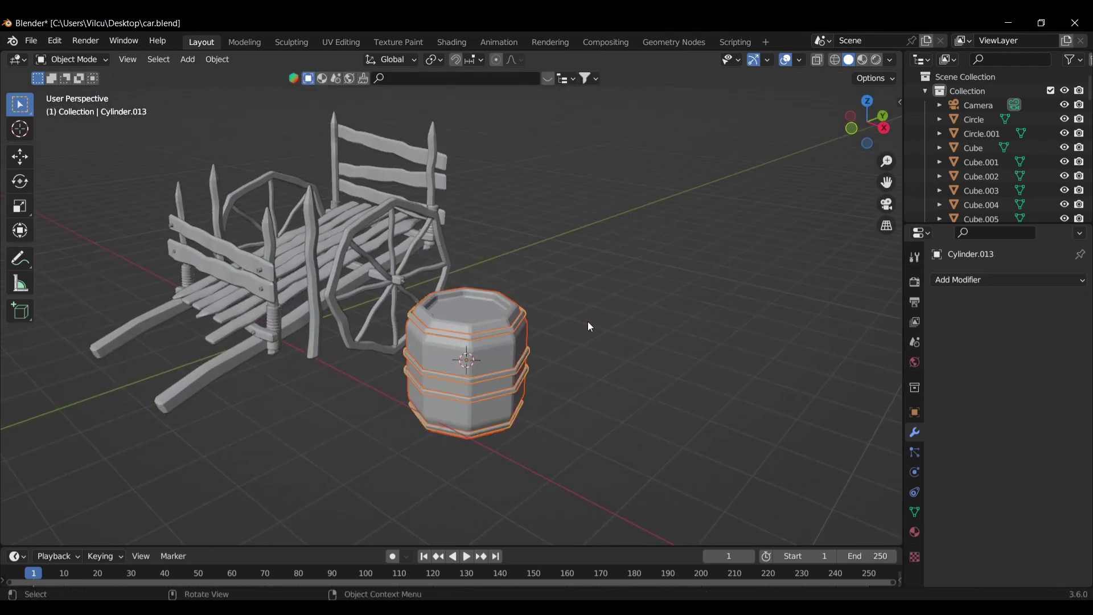
key("KP_7")
key("g")
left_click(517, 419)
key("s")
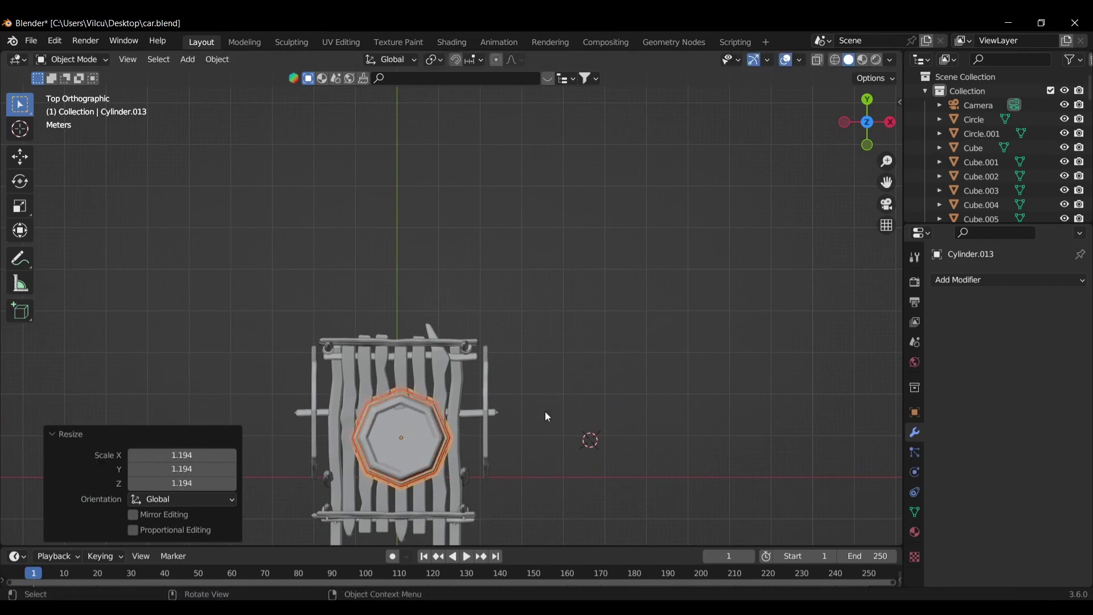
Raise the barrel in right side view and tip it onto its side.
key("KP_3")
key("g")
left_click(519, 277)
key("r")
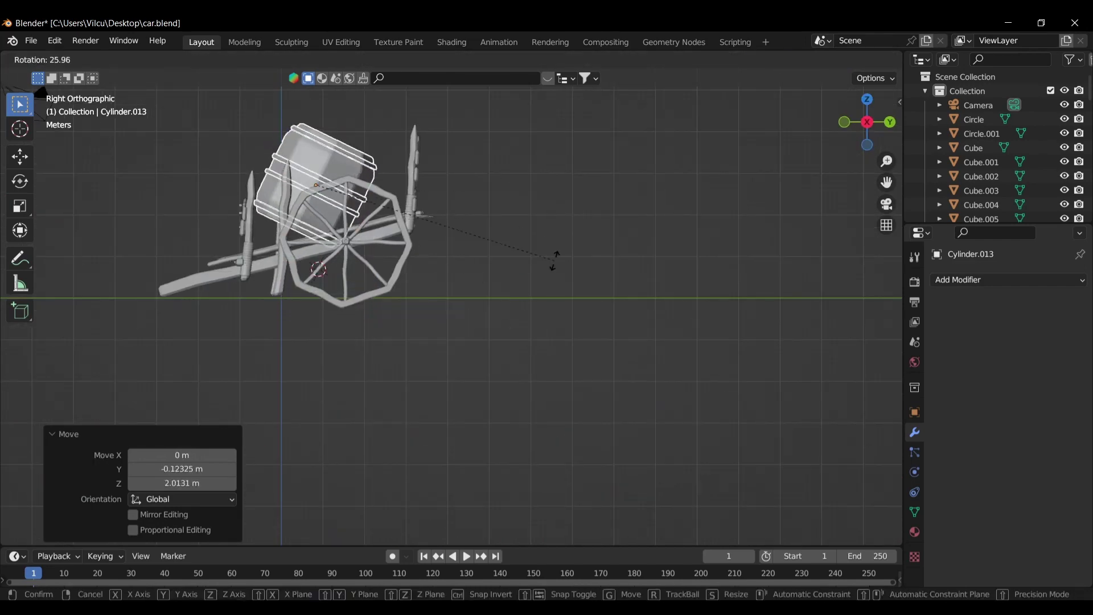
left_click(403, 383)
mouse_move(403, 383)
middle_mouse_down()
mouse_move(478, 240)
mouse_move(620, 295)
middle_mouse_up()
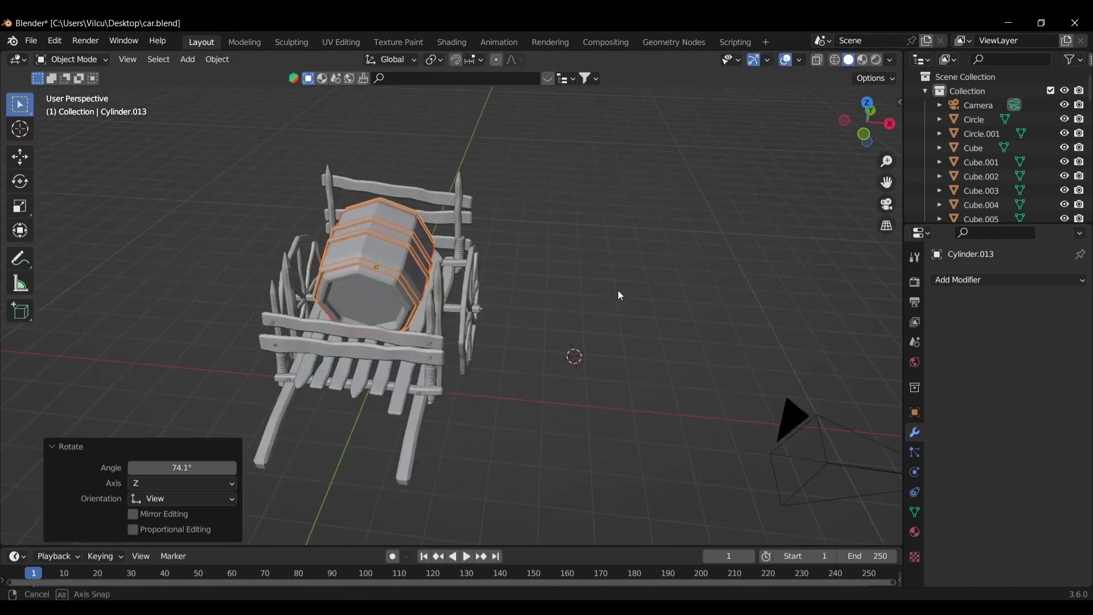
Slide the barrel over the cart bed from top view and lower it along Z.
key("KP_7")
key("g")
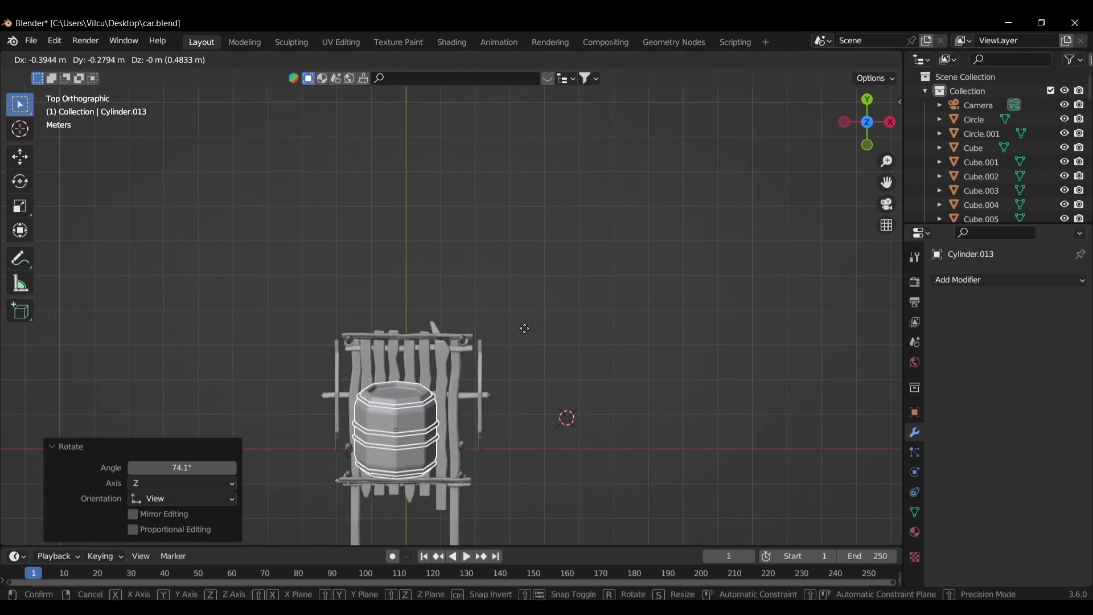
left_click(523, 330)
mouse_move(523, 330)
middle_mouse_down()
mouse_move(589, 281)
mouse_move(635, 220)
middle_mouse_up()
key("g")
key("z")
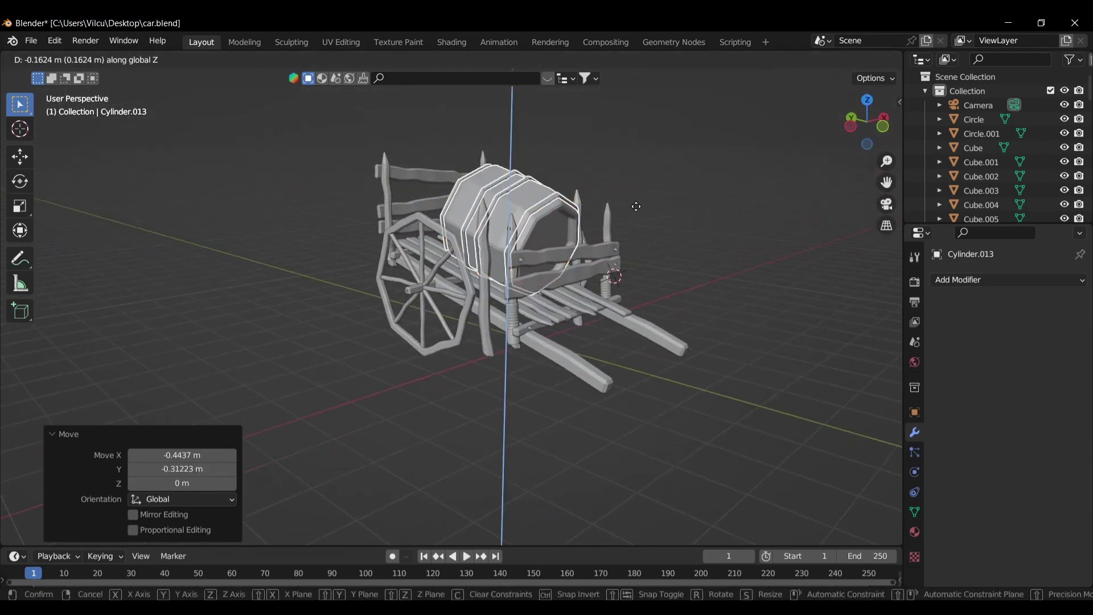
left_click(634, 214)
scroll(634, 216, "up", 5)
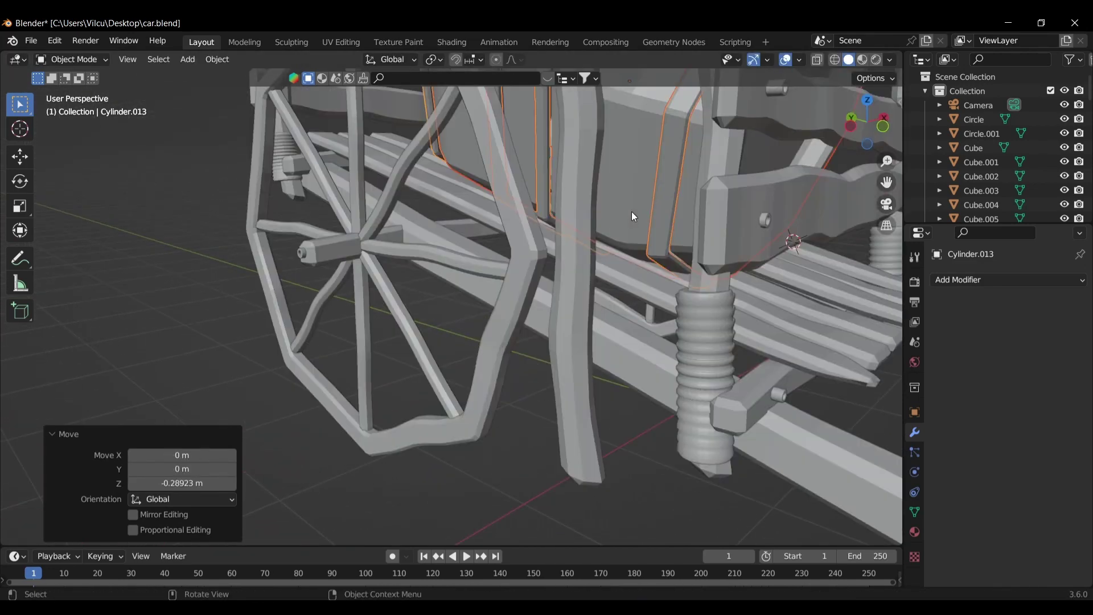
Fine-tune the barrel's side position and settle it down onto the bed along Z.
key("KP_3")
middle_click_drag(633, 216, 722, 312, "shift")
scroll(279, 218, "up", 4)
middle_click_drag(279, 218, 479, 207, "shift")
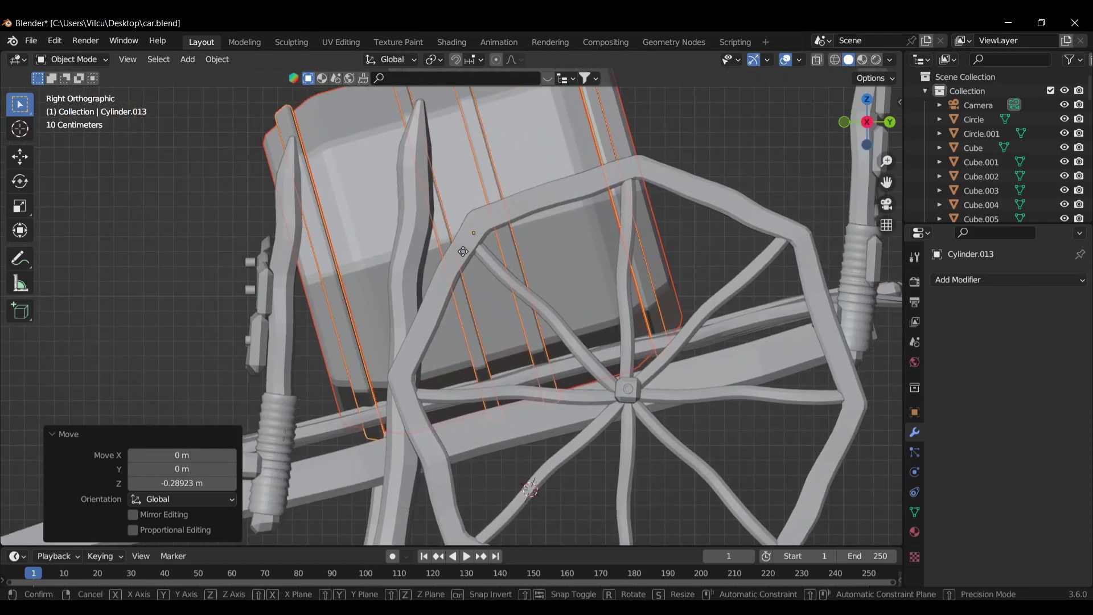
key("g")
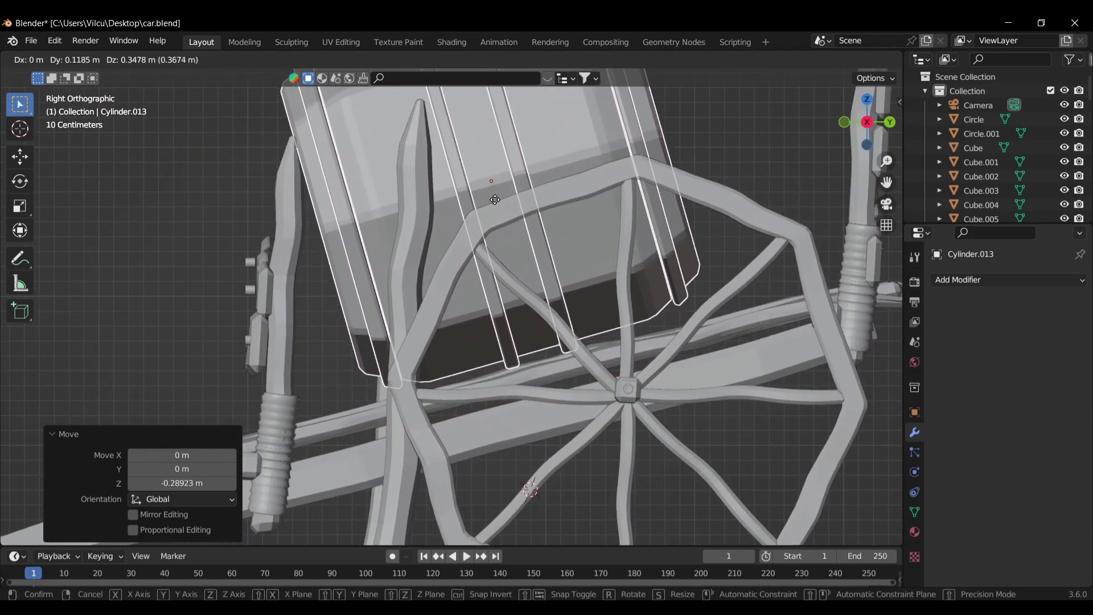
left_click(492, 207)
mouse_move(491, 207)
middle_mouse_down()
mouse_move(502, 252)
mouse_move(651, 235)
mouse_move(482, 262)
middle_mouse_up()
key("g")
key("z")
key("z")
left_click(501, 248)
scroll(501, 251, "down", 5)
scroll(315, 278, "up", 4)
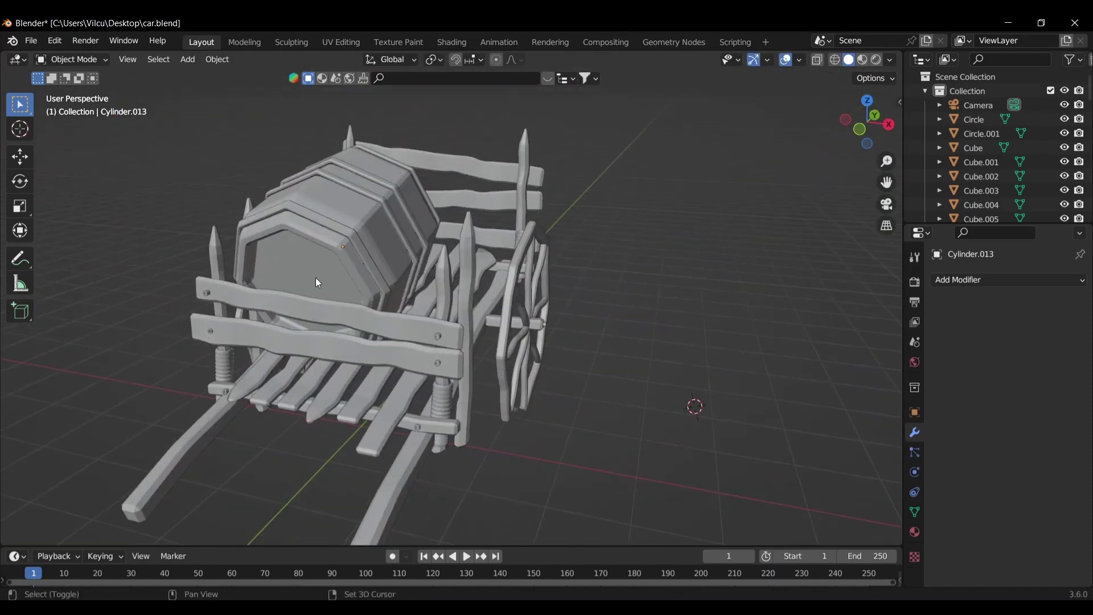
scroll(315, 243, "up", 4)
Add a cylinder at the barrel end, scaled to 0.095 and rotated on X to face outward.
middle_click_drag(313, 244, 585, 280)
key("shift+a")
left_click(671, 364)
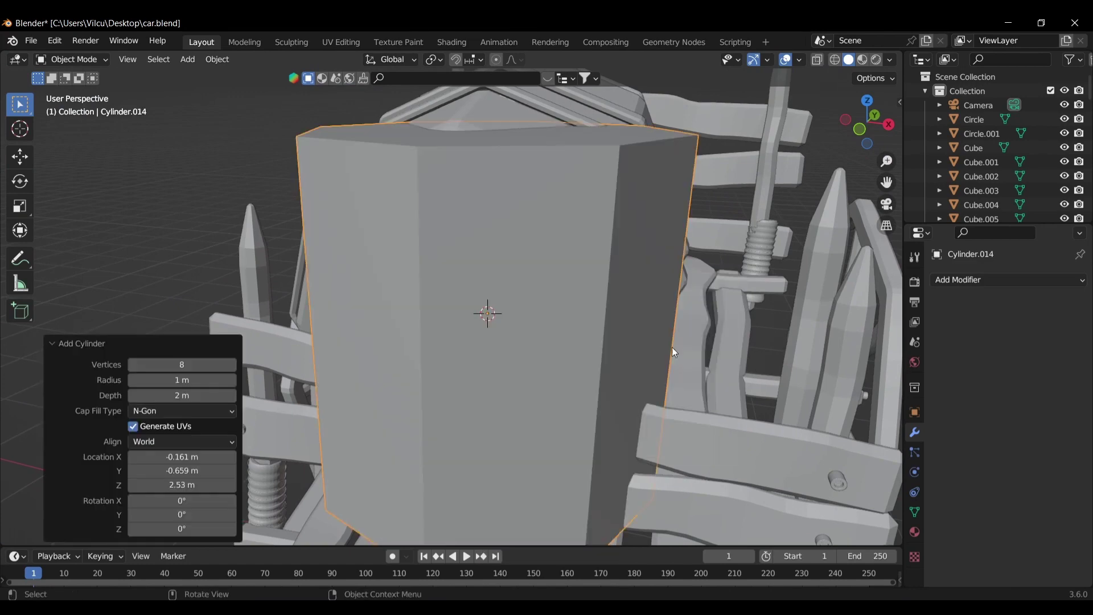
key("s")
left_click(531, 305)
key("r")
key("x")
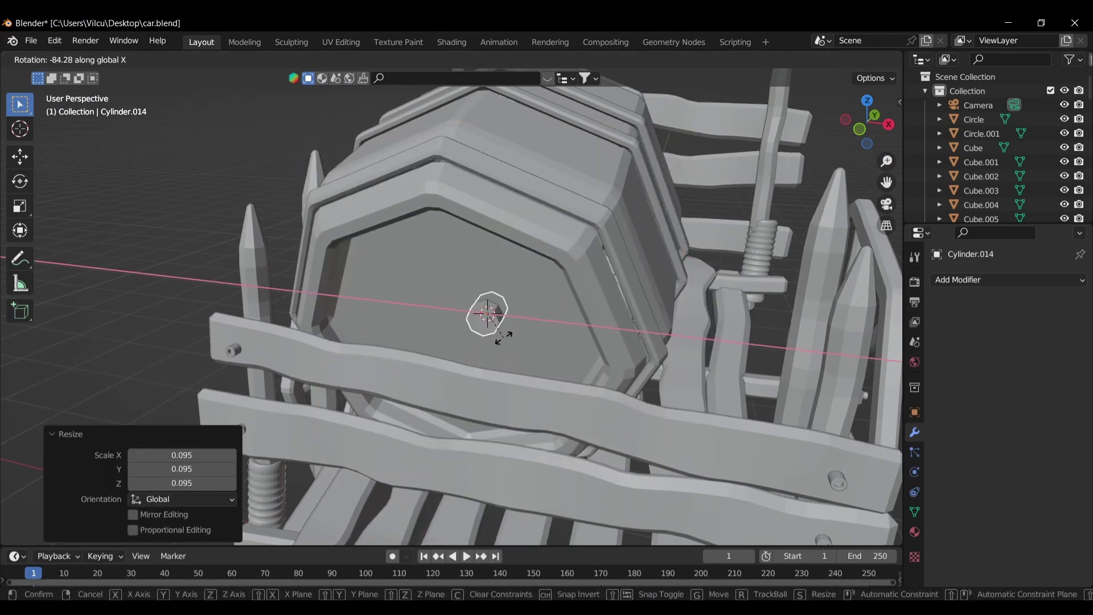
left_click(502, 339)
Seat the small cylinder on the barrel's end, tilt it to match, and push it outward.
key("g")
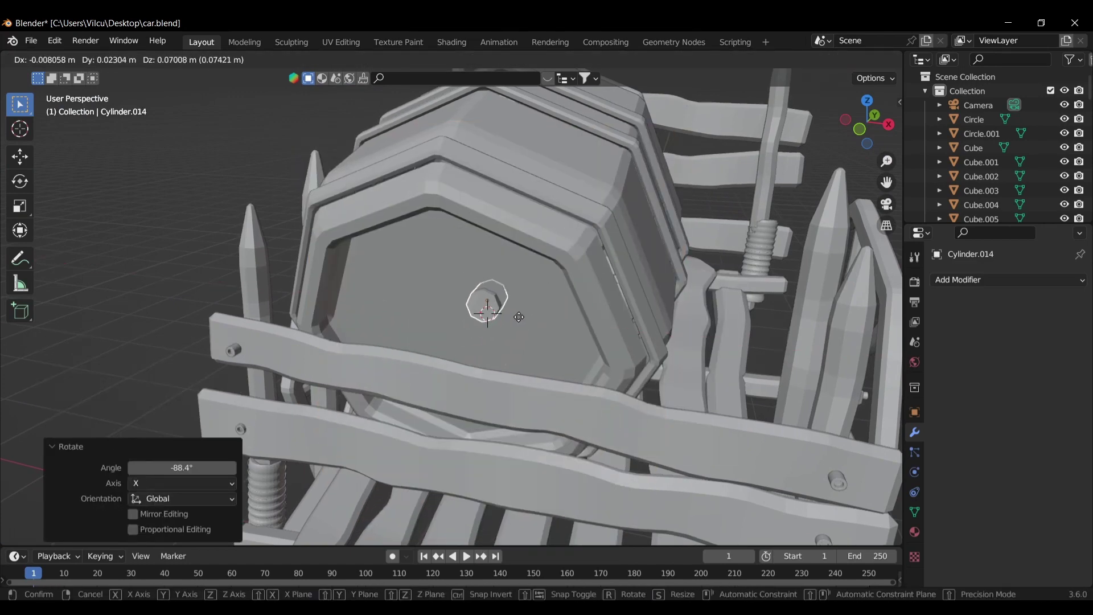
left_click(513, 320)
key("KP_3")
key("g")
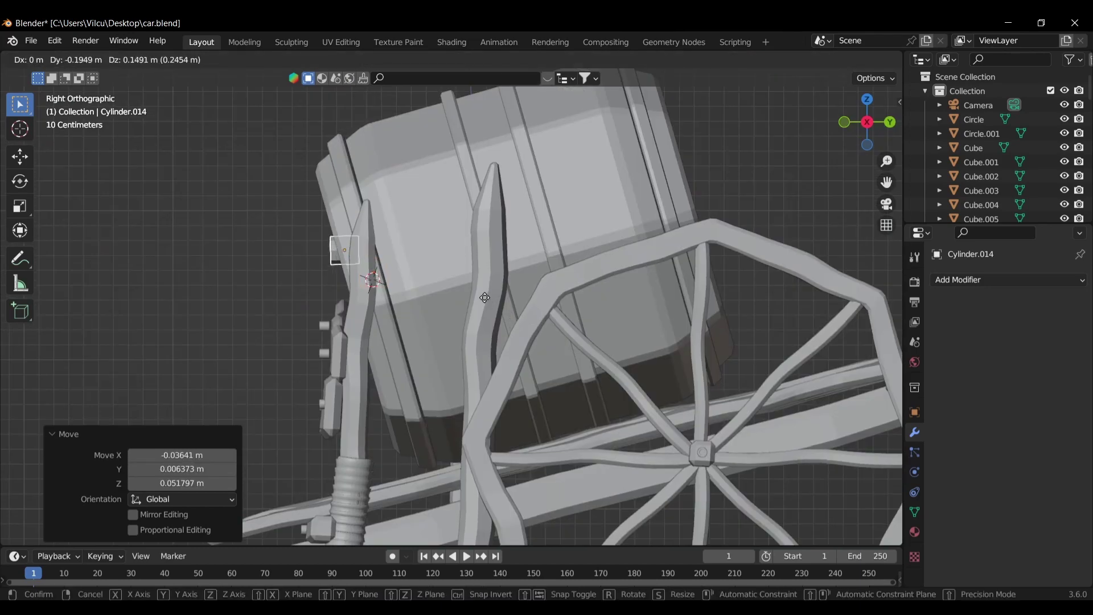
key("r")
left_click(484, 275)
middle_click_drag(394, 214, 466, 219)
scroll(468, 210, "up", 5)
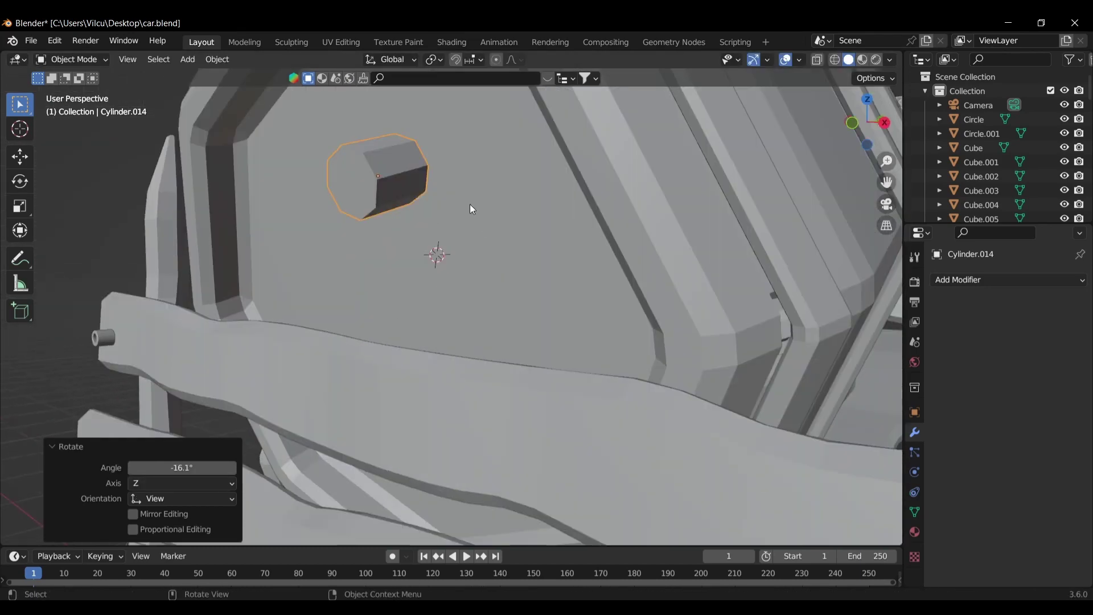
key("g")
key("z")
key("z")
left_click(440, 177)
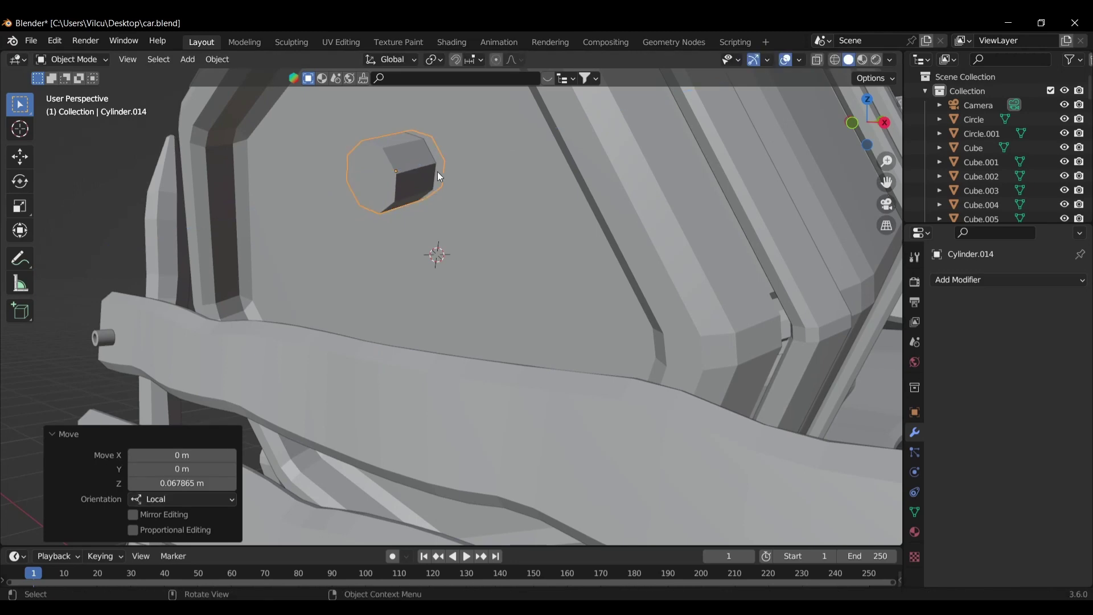
Widen and extrude the stopper's front cap, scale it to 0.662, and bevel edges 0.13 m.
key("Tab")
key("3")
left_click(399, 182)
key("s")
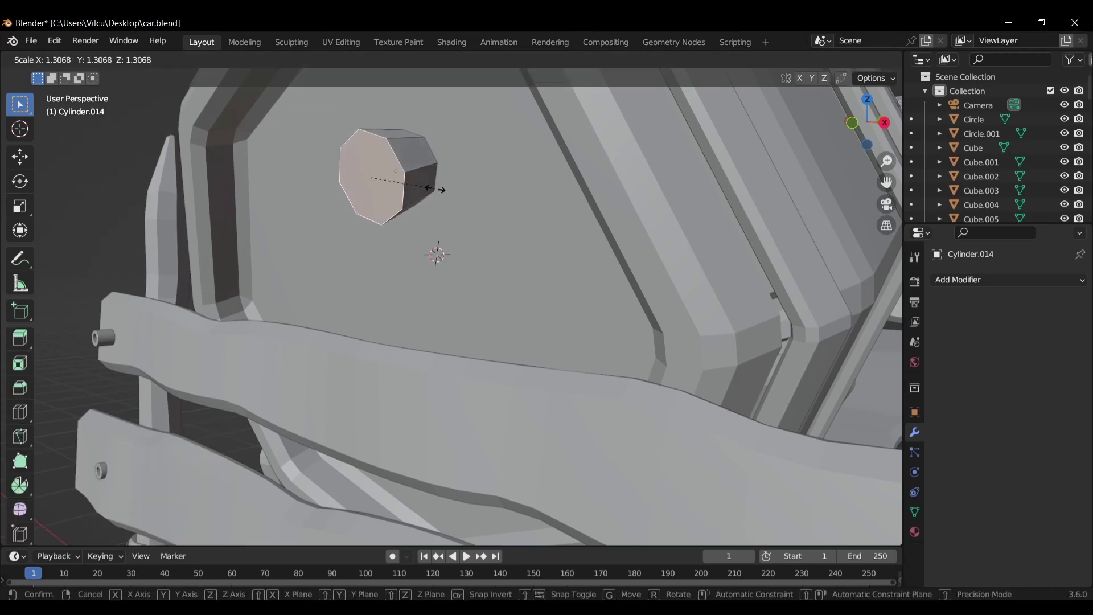
left_click(437, 189)
key("e")
left_click(455, 178)
key("s")
left_click(493, 174)
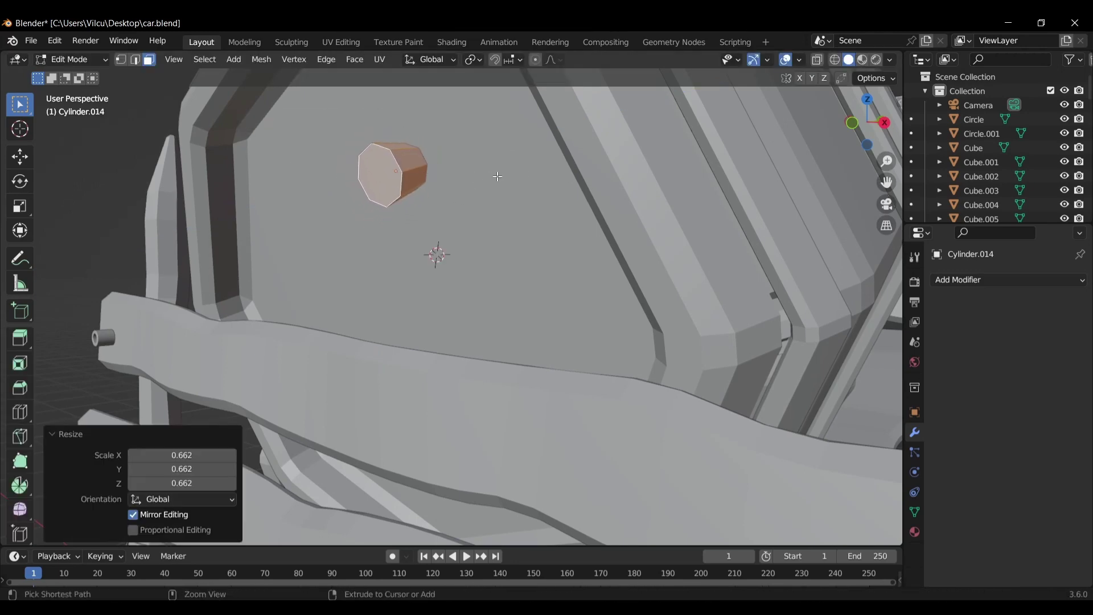
key("ctrl+b")
left_click(532, 179)
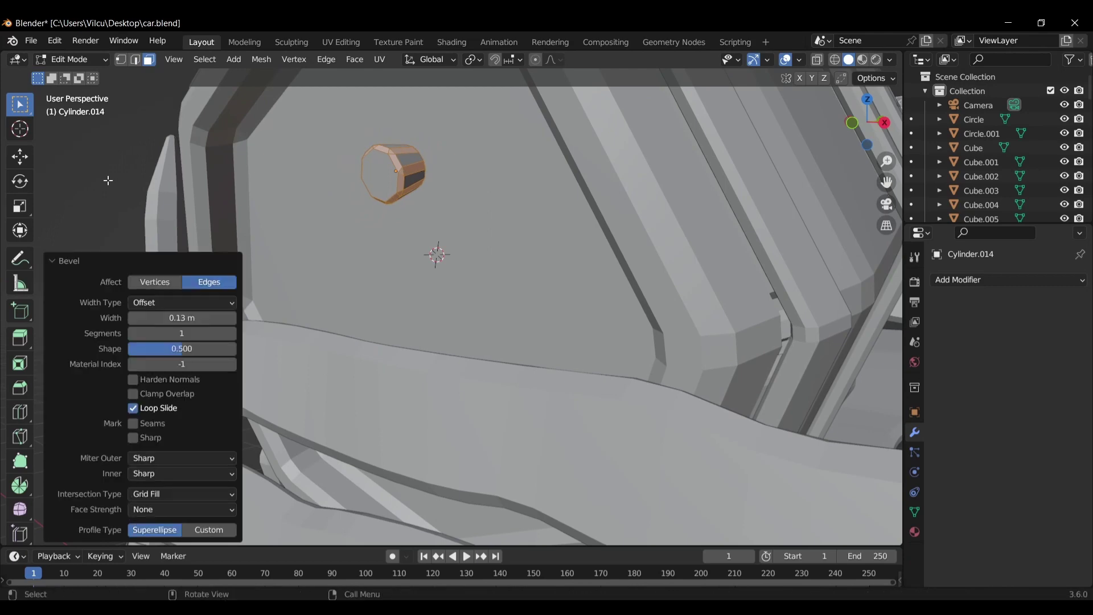
key("KP_0")
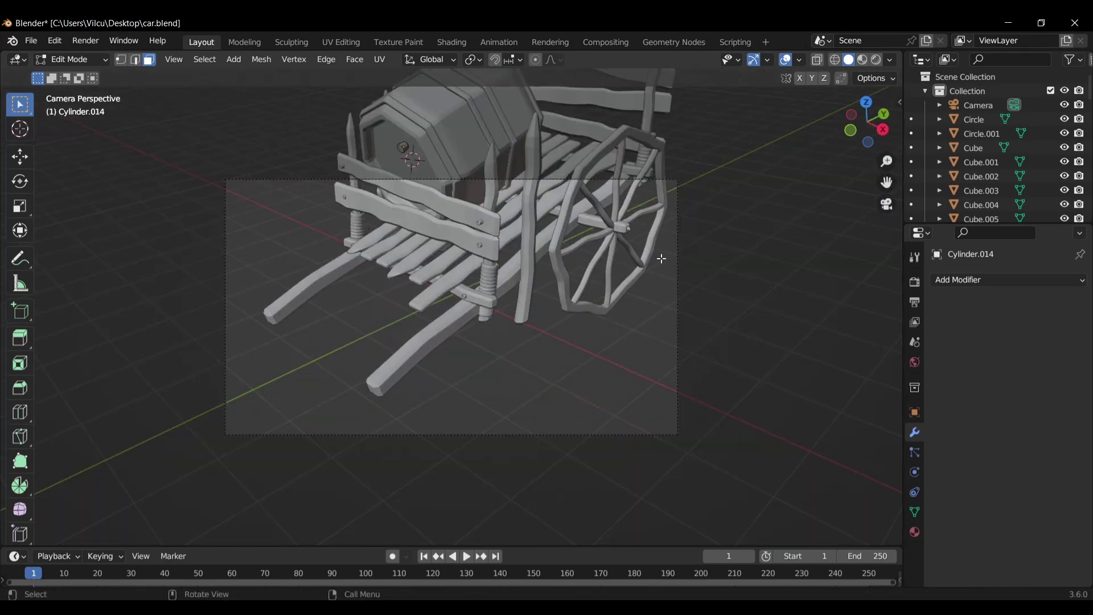
Make the camera follow the view via the side panel and reframe the whole cart.
key("n")
left_click(895, 167)
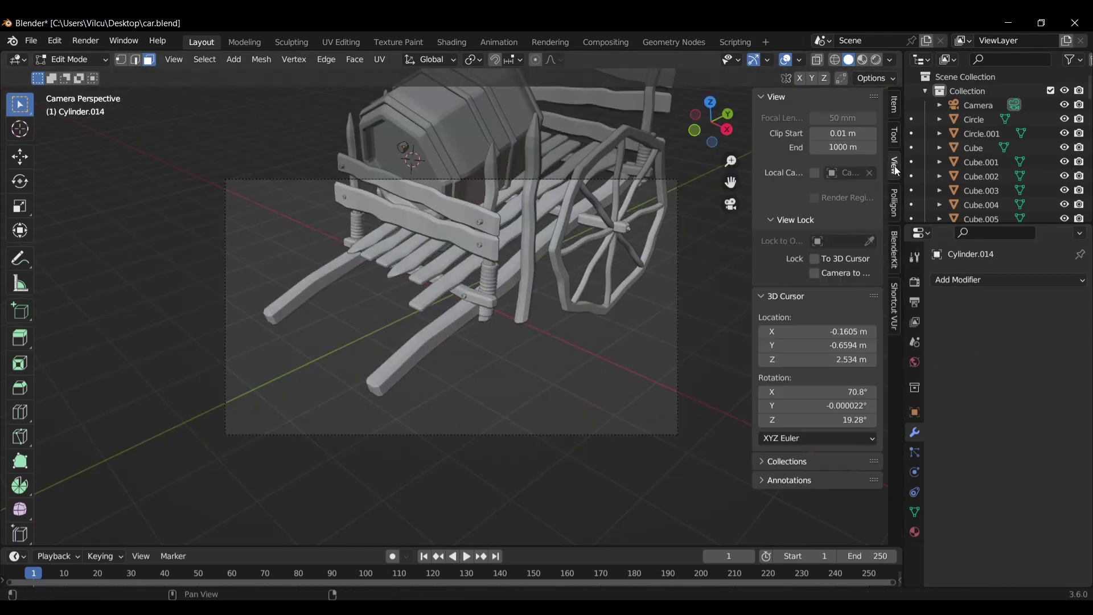
right_click_drag(722, 272, 647, 329, "shift")
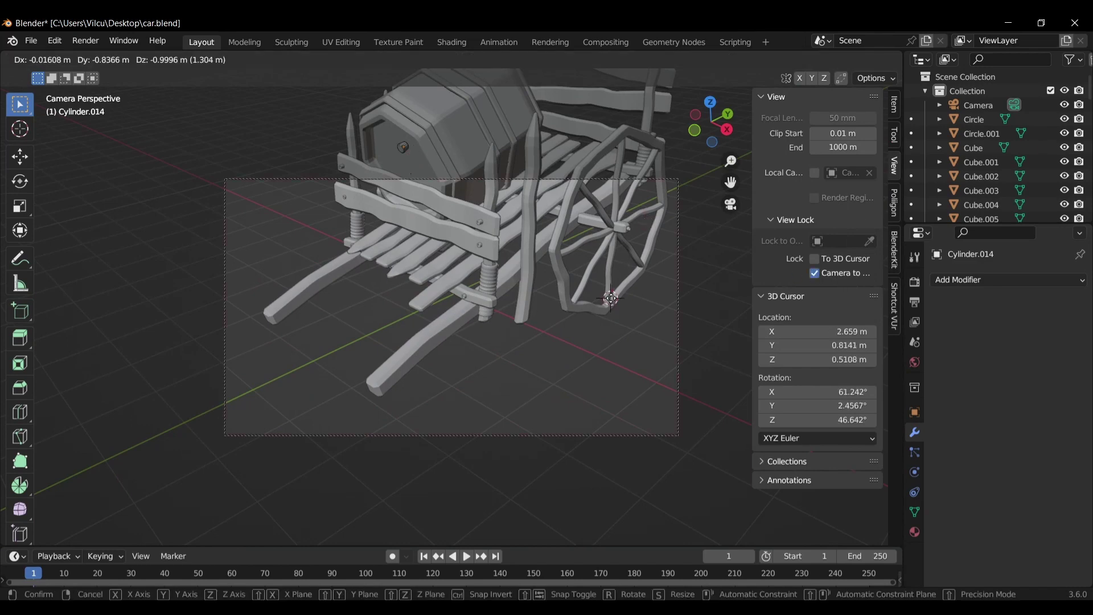
mouse_move(647, 329)
middle_mouse_down()
mouse_move(597, 319)
mouse_move(603, 327)
mouse_move(614, 312)
middle_mouse_up()
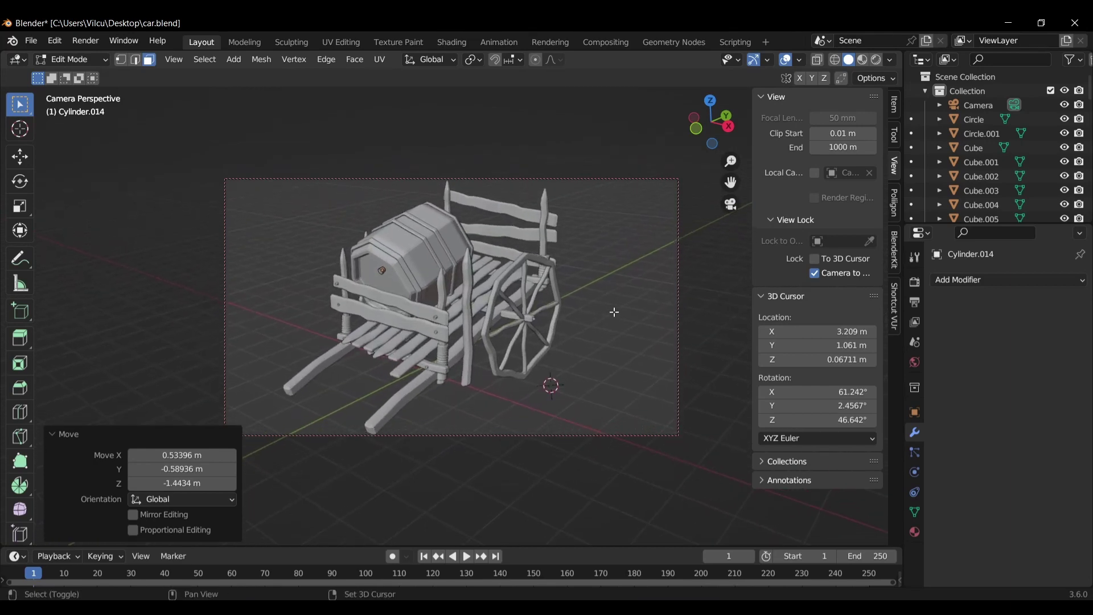
middle_click_drag(614, 312, 616, 311, "shift")
key("shift+s")
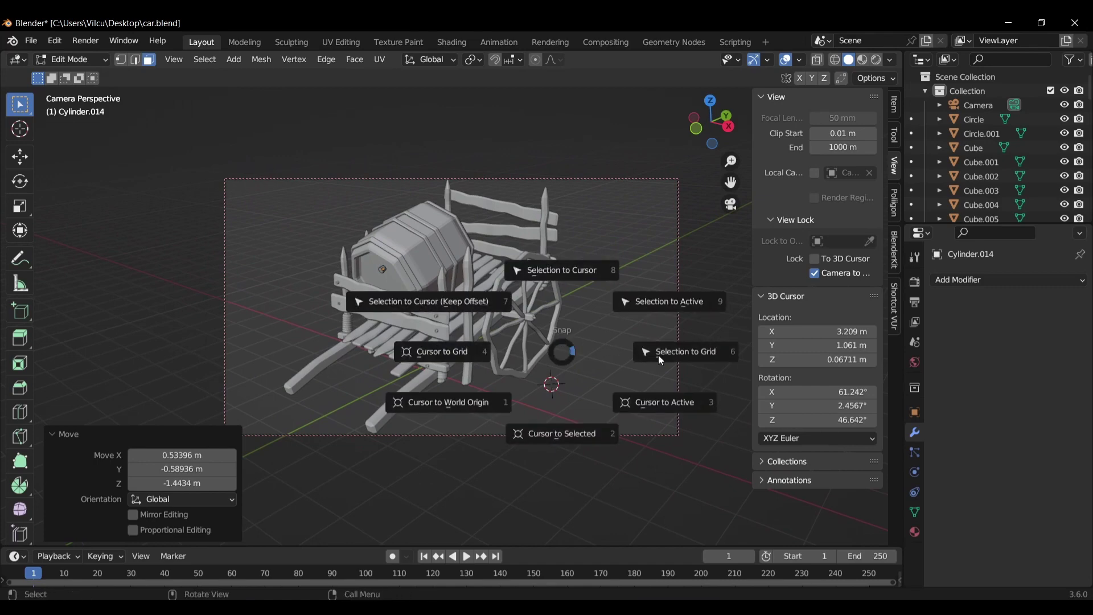
Add a scaled-up plane and extrude its far edge upward into a back wall.
key("shift+a")
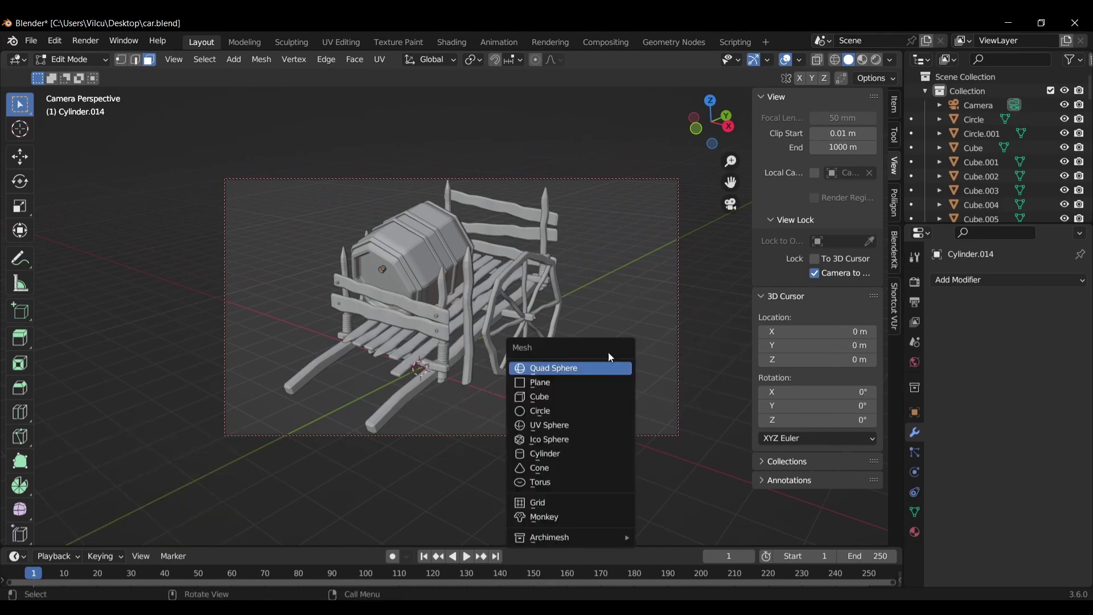
left_click(564, 381)
key("s")
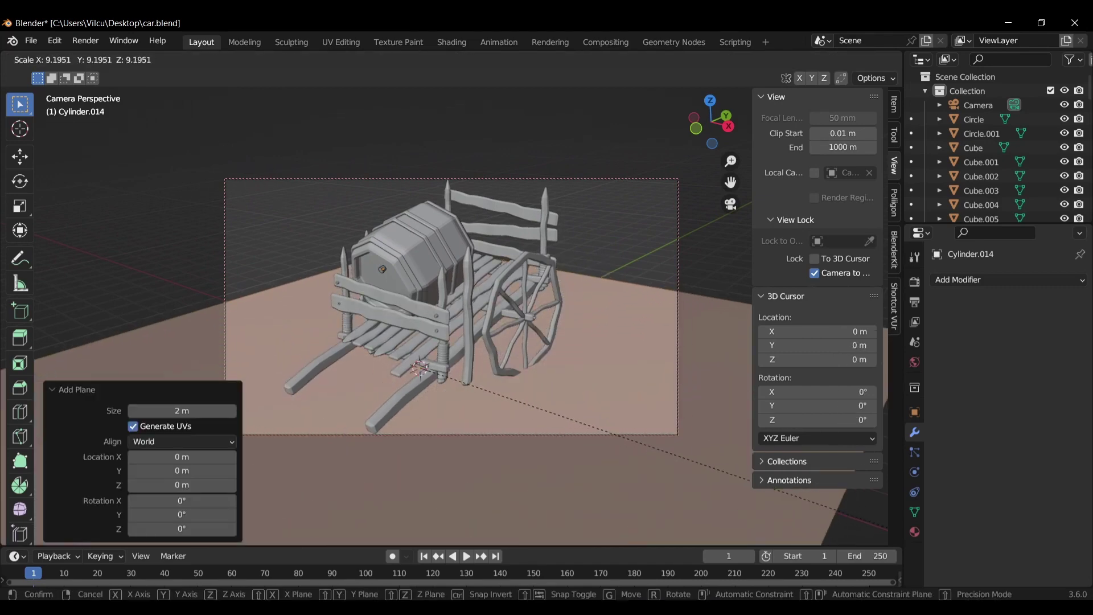
key("Return")
key("Tab")
left_click(649, 287)
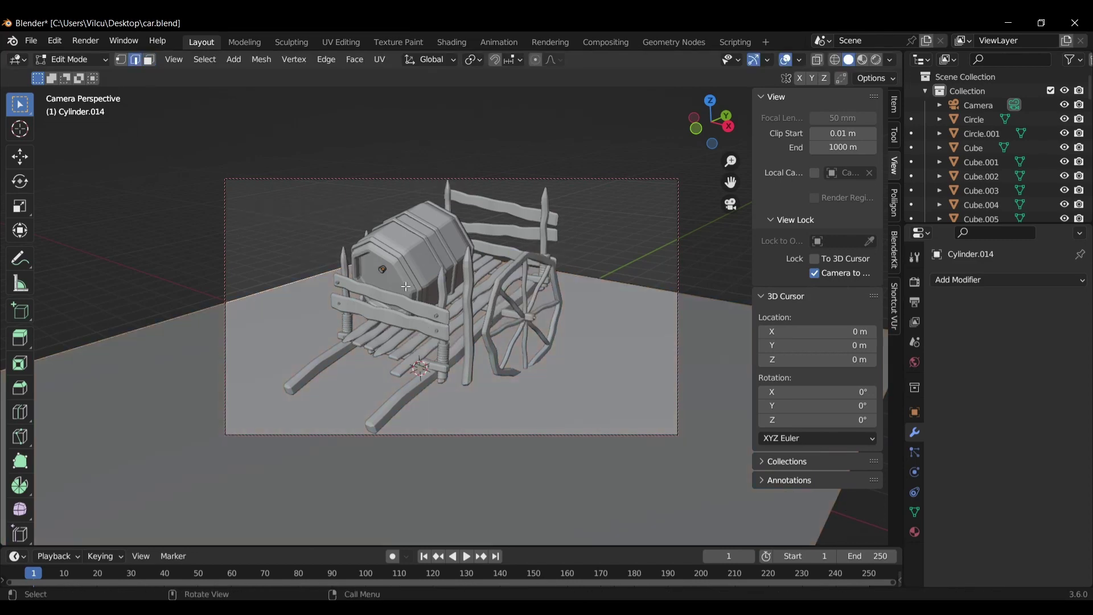
key("e")
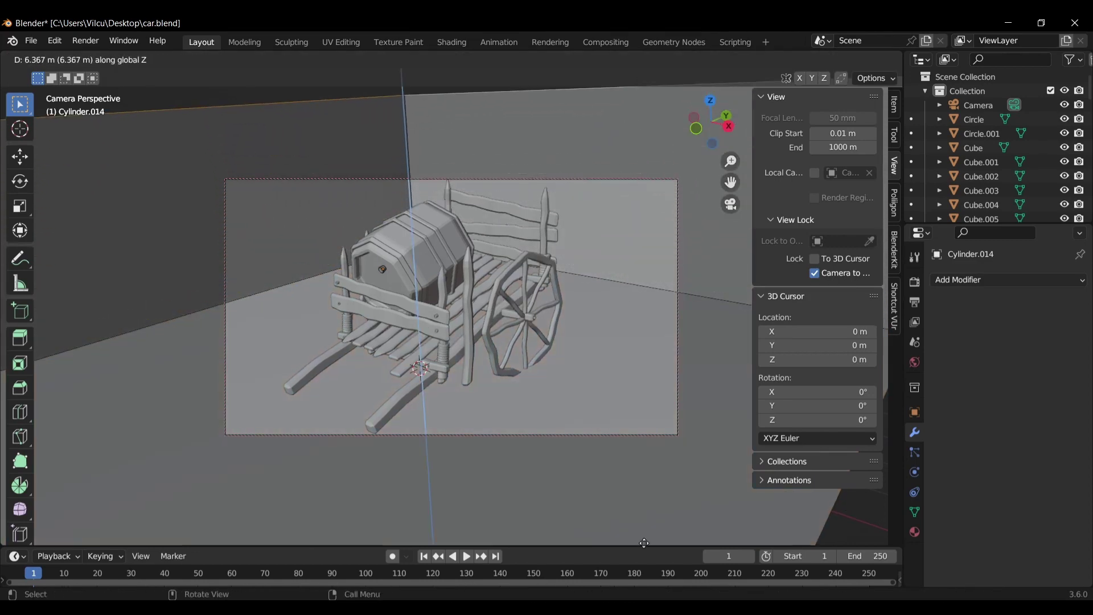
left_click(648, 459)
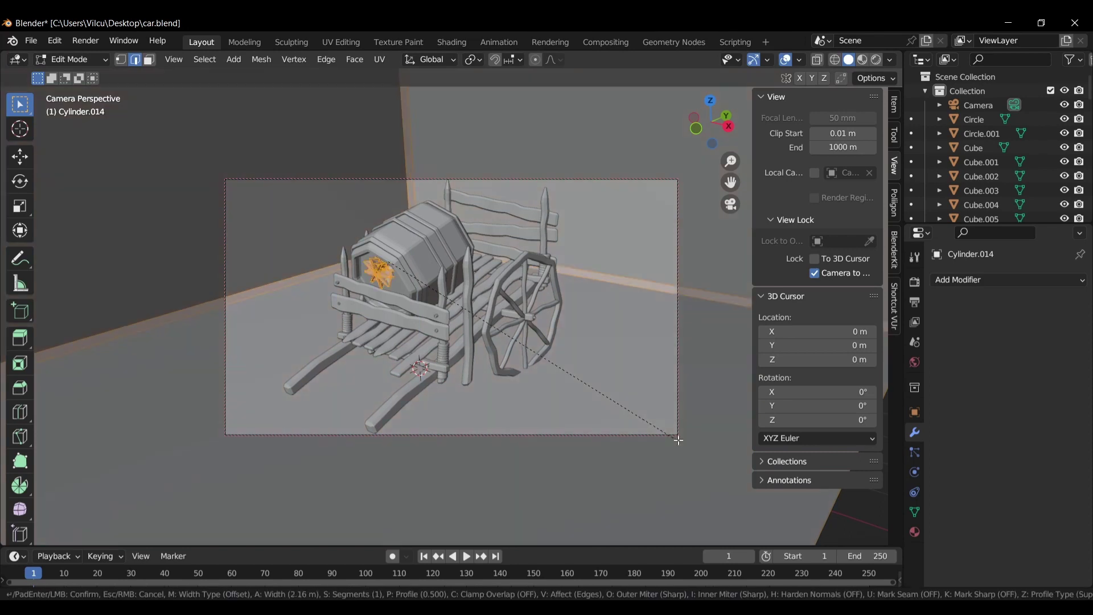
Bevel the floor-wall corner edge with 5 segments and apply Shade Auto Smooth.
key("ctrl+Tab")
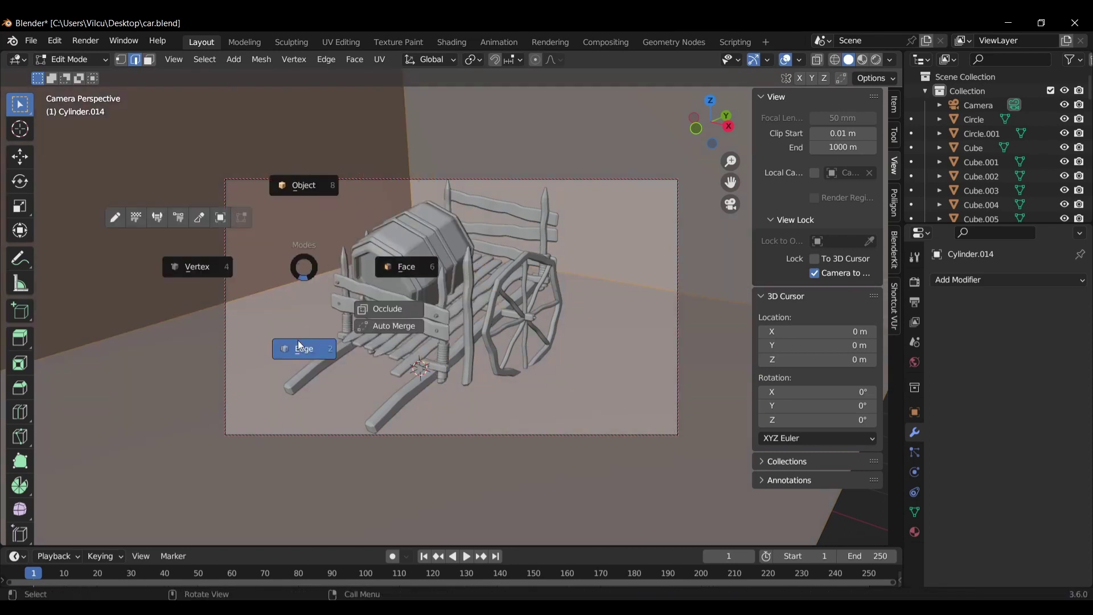
left_click(300, 346)
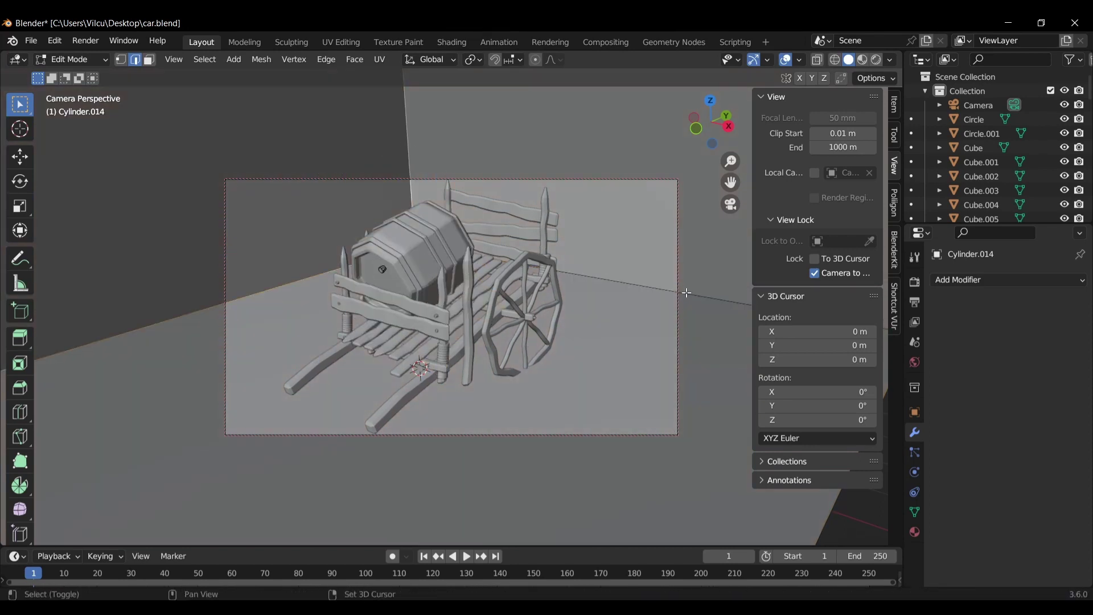
key("ctrl+b")
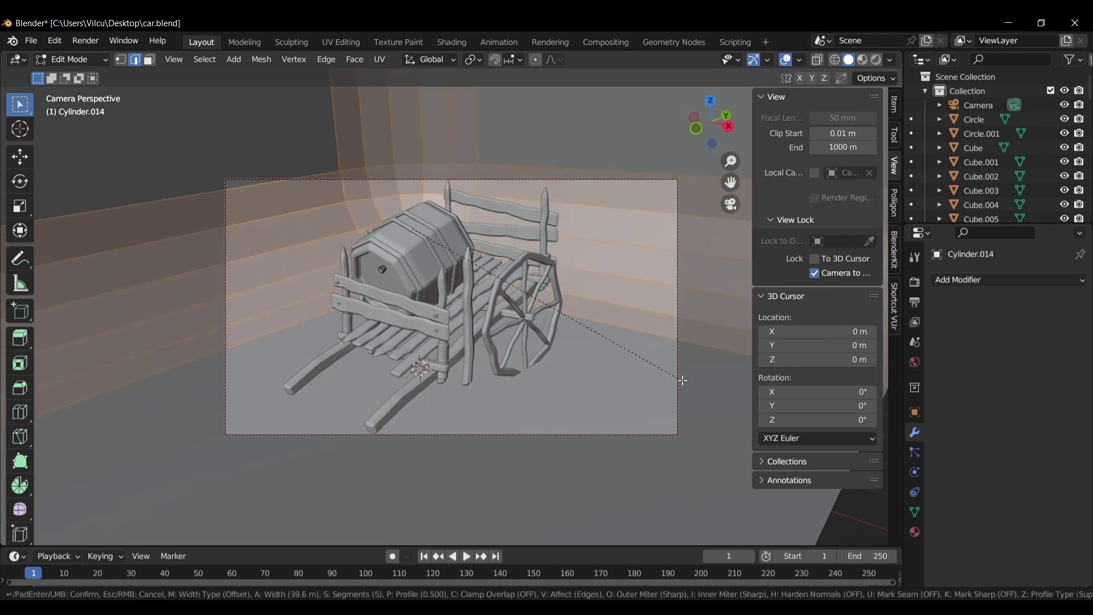
left_click(692, 385)
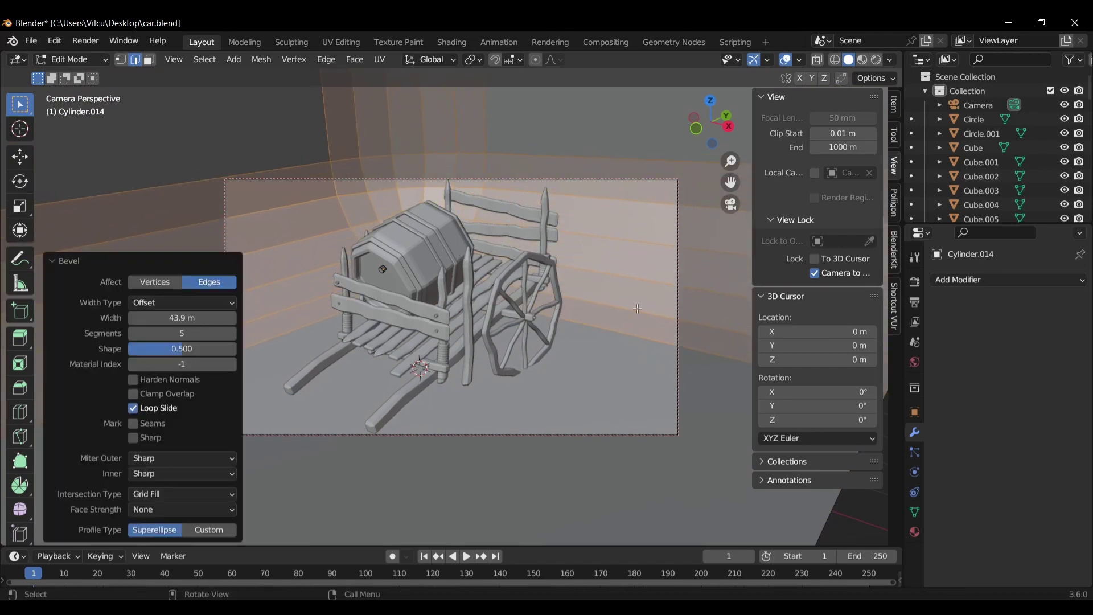
key("Tab")
right_click(621, 262)
left_click(604, 275)
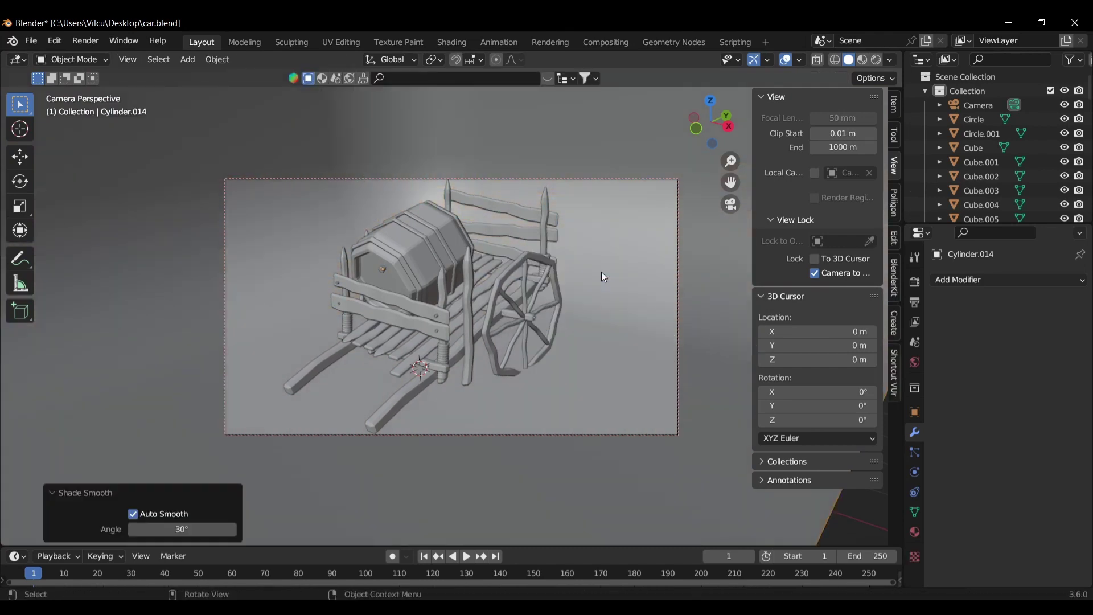
Lower the backdrop 0.17245 m along Z.
key("KP_4")
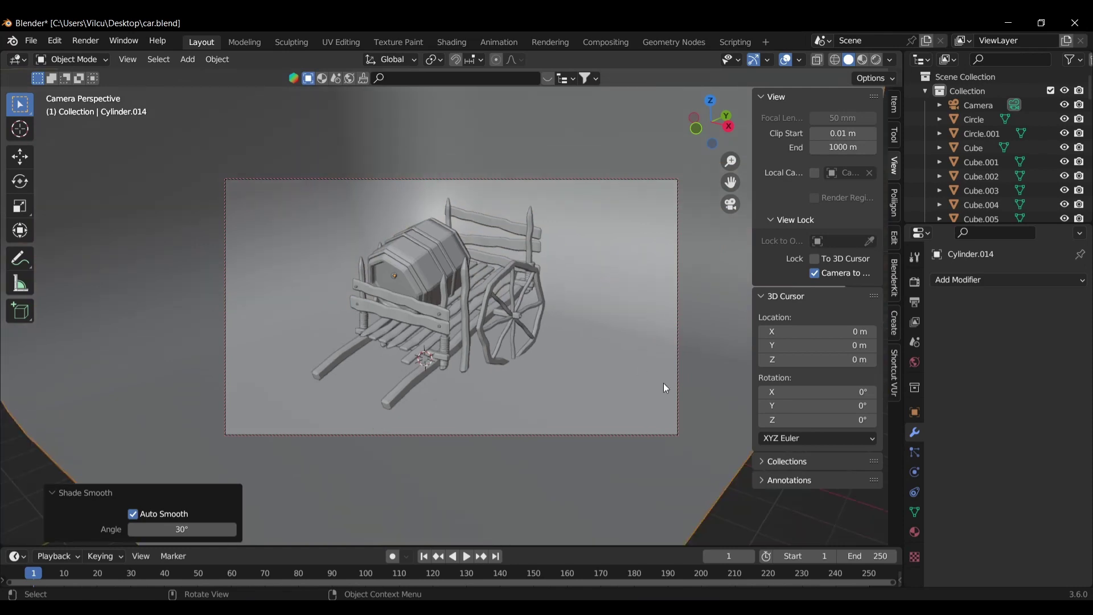
left_click(658, 330)
key("g")
key("z")
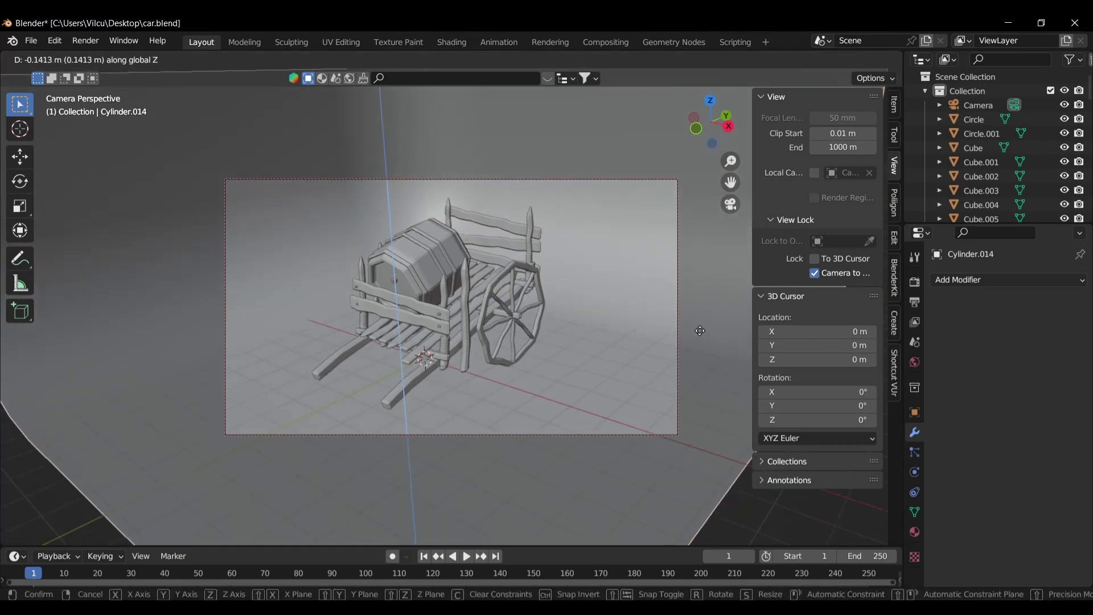
left_click(698, 340)
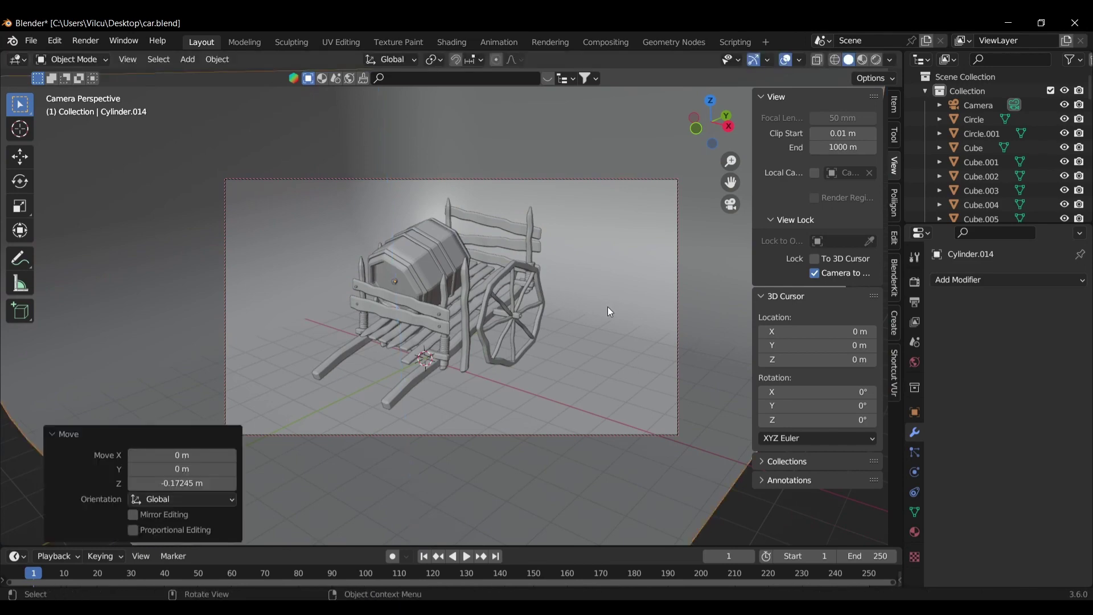
Orbit out of the camera view, then add and undo a stray plane.
middle_click_drag(626, 284, 531, 258)
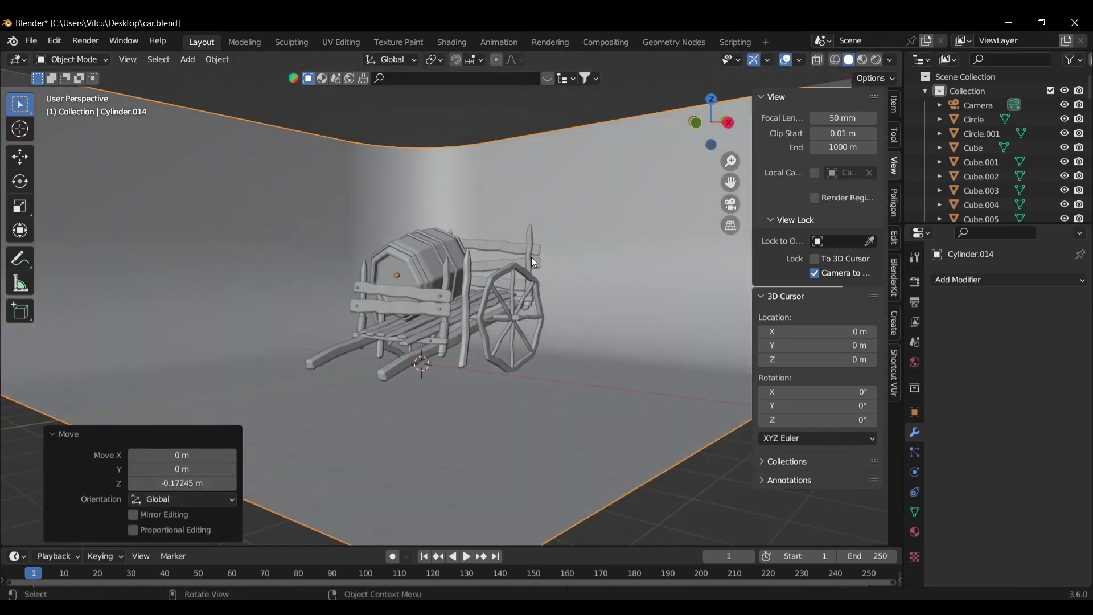
middle_click_drag(422, 257, 487, 309)
key("shift+a")
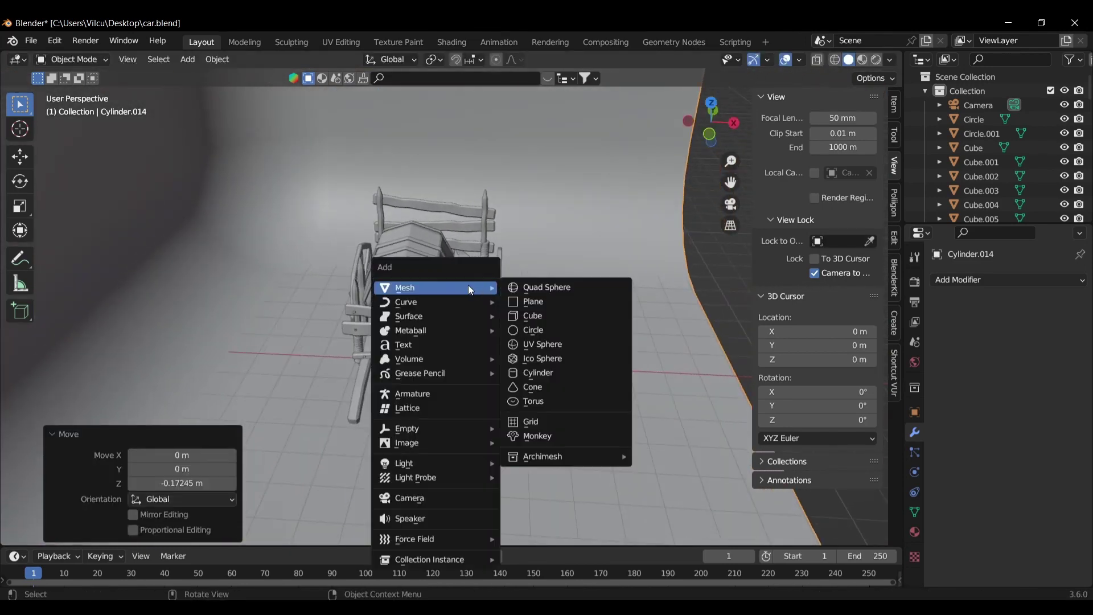
left_click(545, 303)
key("g")
key("z")
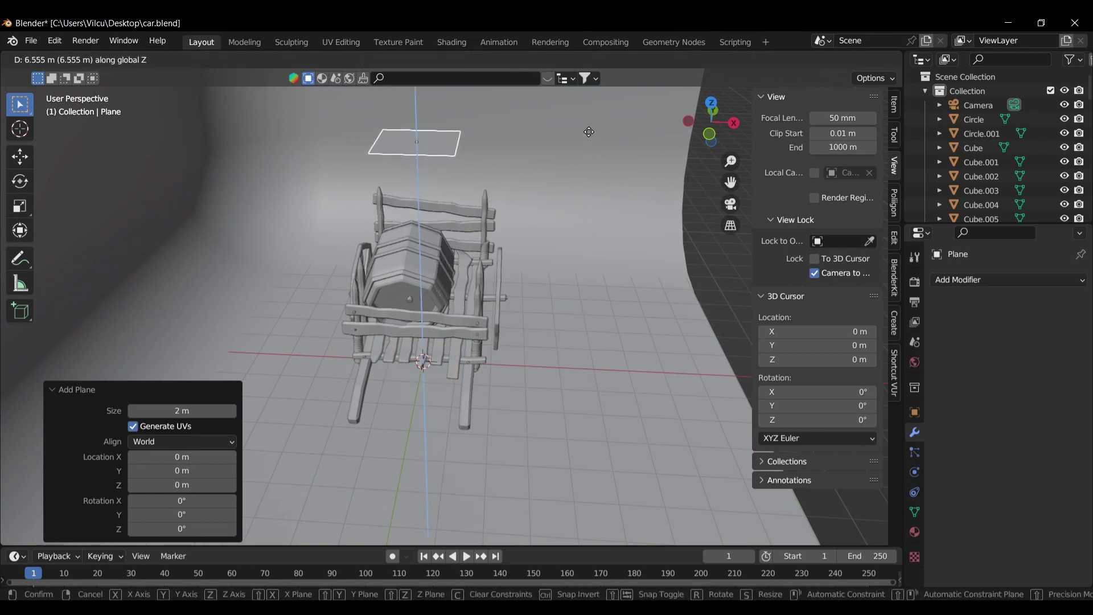
key("Escape")
key("ctrl+z")
Add an Area light 7.18 m up, scaled to 9.451 and shifted to Y 2.5766 m.
key("shift+a")
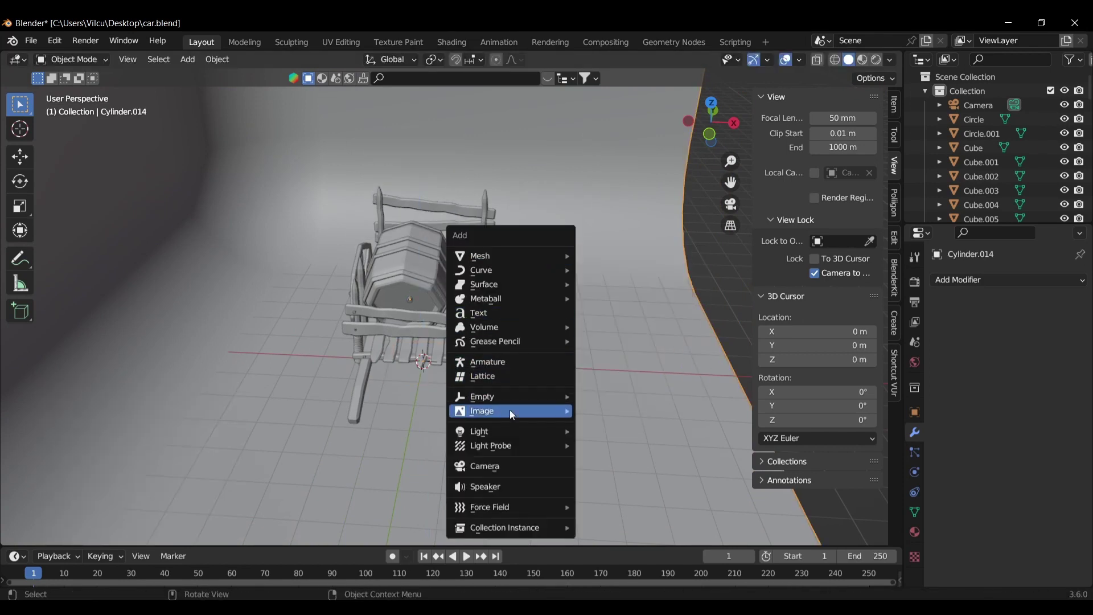
left_click(622, 474)
key("g")
key("z")
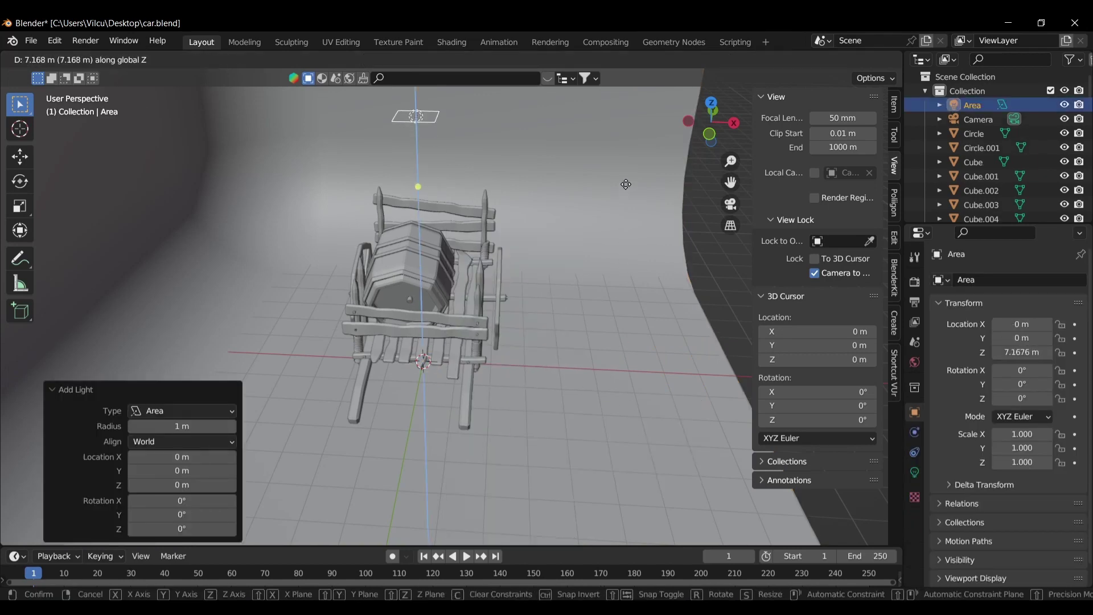
left_click(606, 195)
key("KP_7")
key("s")
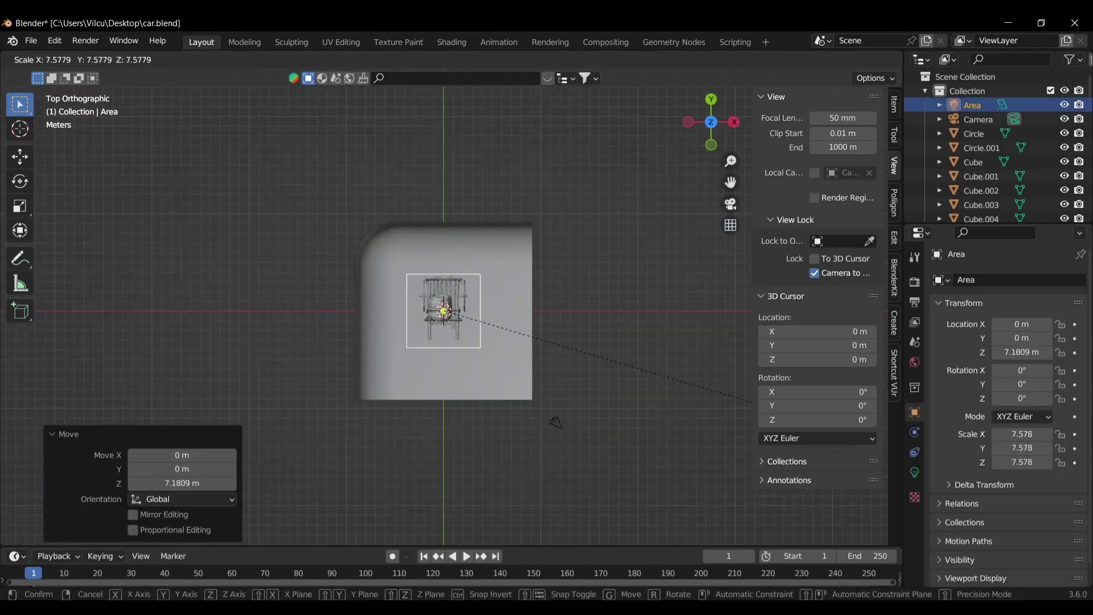
key("Return")
key("g")
left_click(452, 388)
mouse_move(453, 387)
middle_mouse_down()
mouse_move(452, 270)
mouse_move(521, 263)
mouse_move(529, 280)
middle_mouse_up()
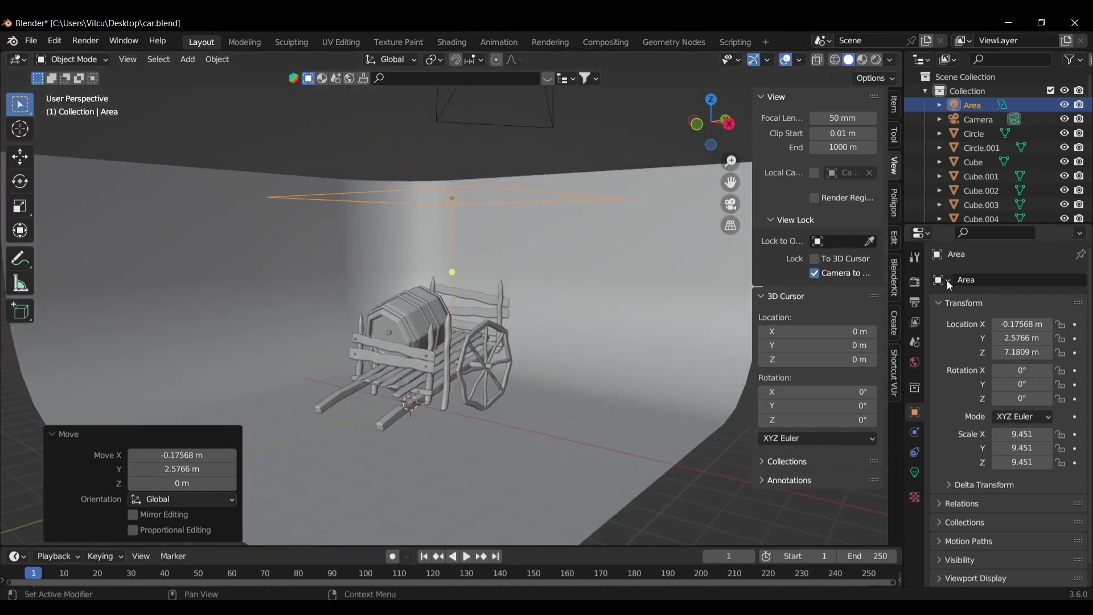
Set the Area light to 200 W and switch rendering to Cycles on GPU Compute.
left_click(914, 469)
left_click(1030, 374)
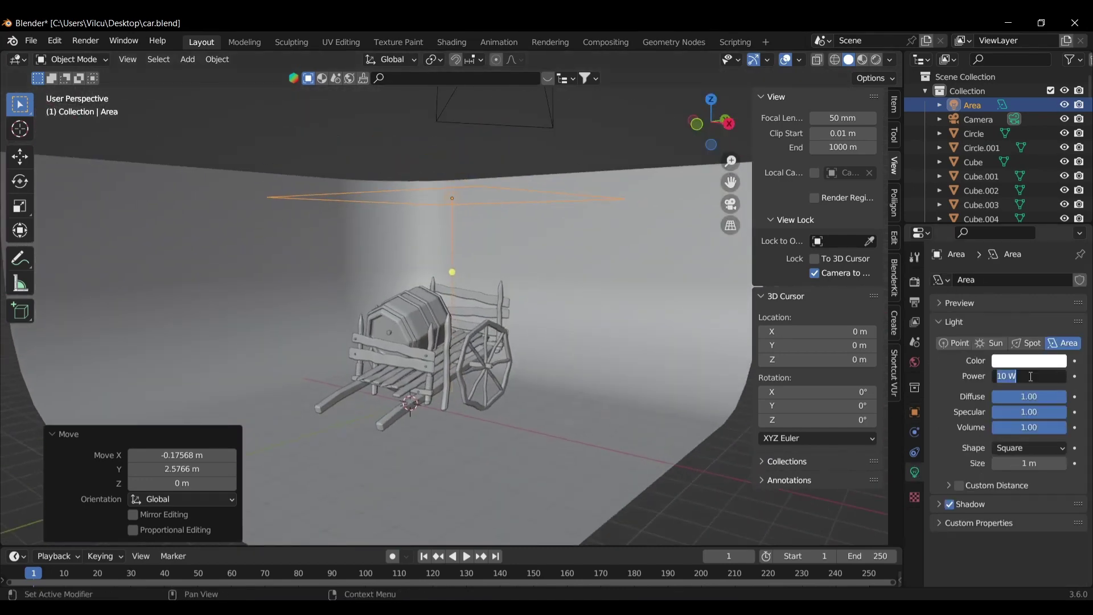
key("Return")
left_click(915, 282)
left_click(1042, 281)
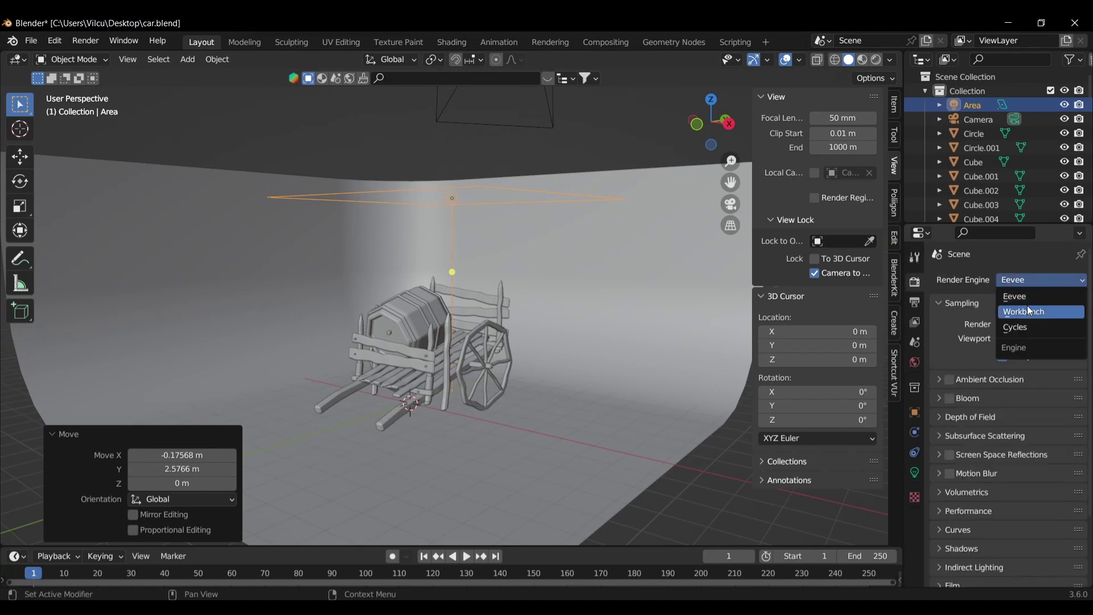
left_click(1023, 327)
left_click(1016, 317)
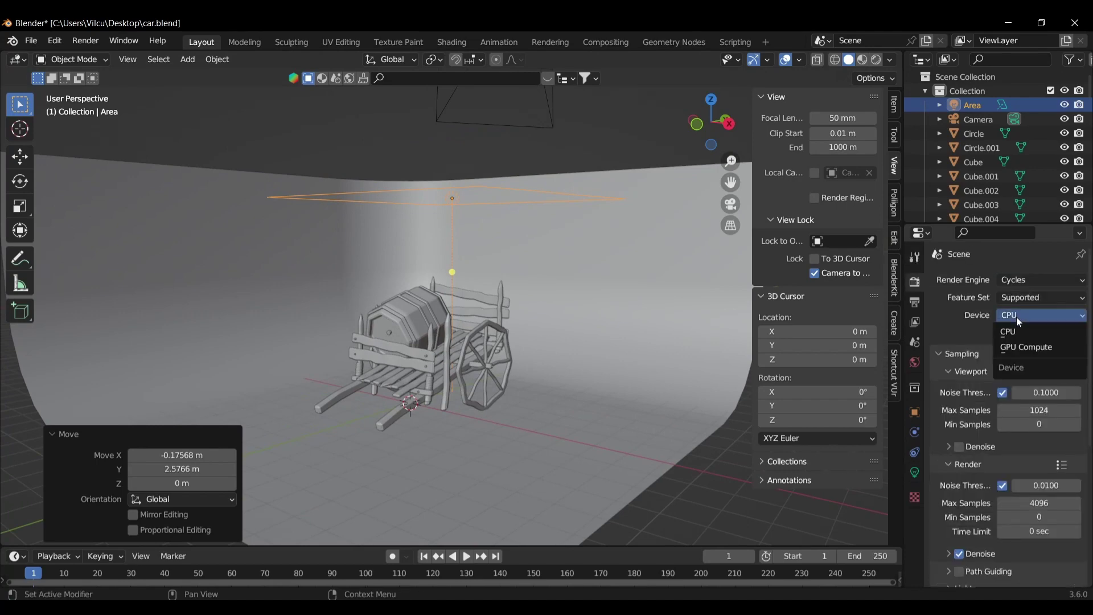
left_click(1019, 348)
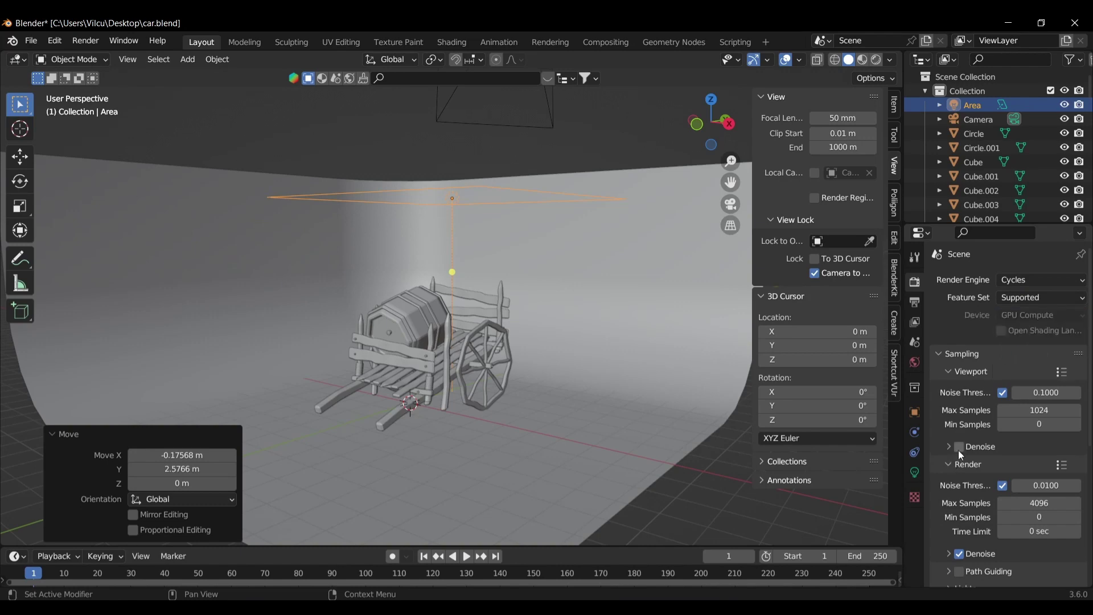
Set render Max Samples to 512 and adjust the Noise Threshold.
left_click(1046, 502)
type("51")
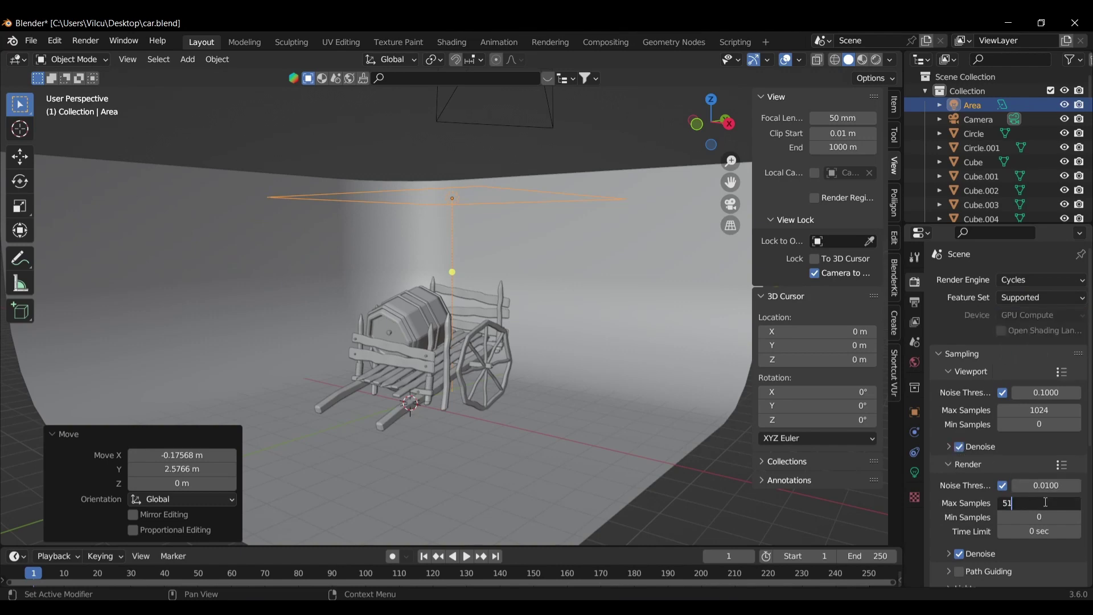
type("2")
key("Return")
left_click(1044, 486)
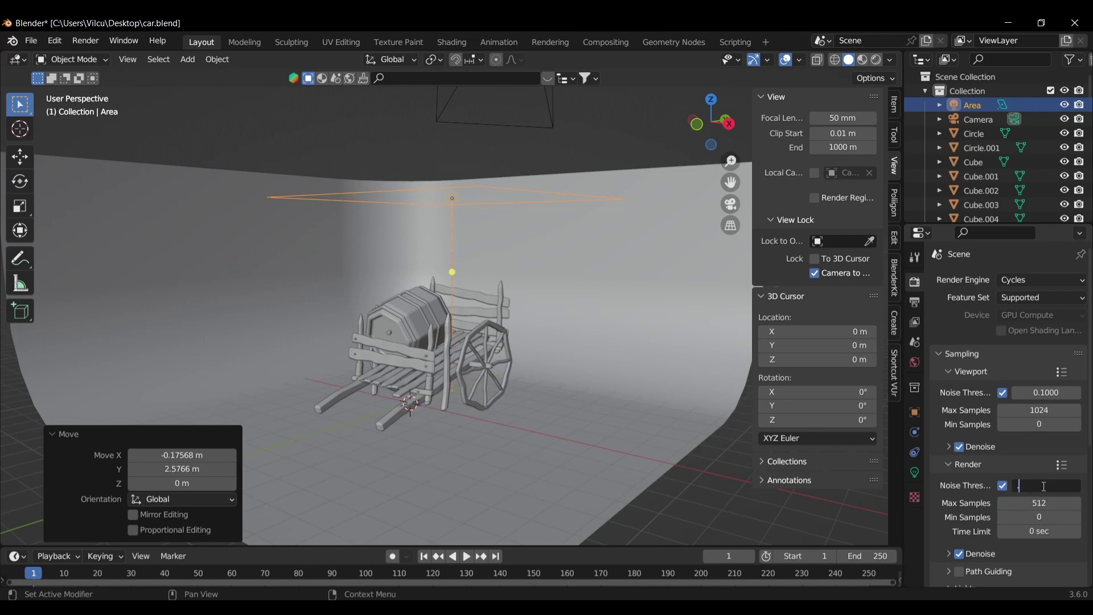
type("2")
key("Return")
left_click(1044, 486)
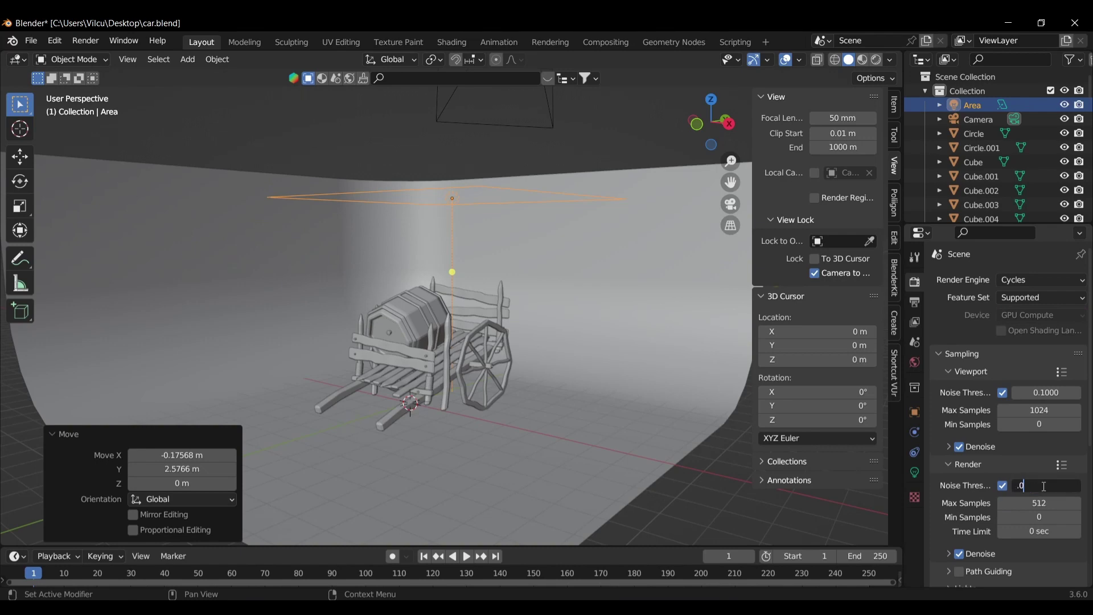
Confirm a 0.05 render noise threshold, run an F12 test render, then close the render window.
key("Return")
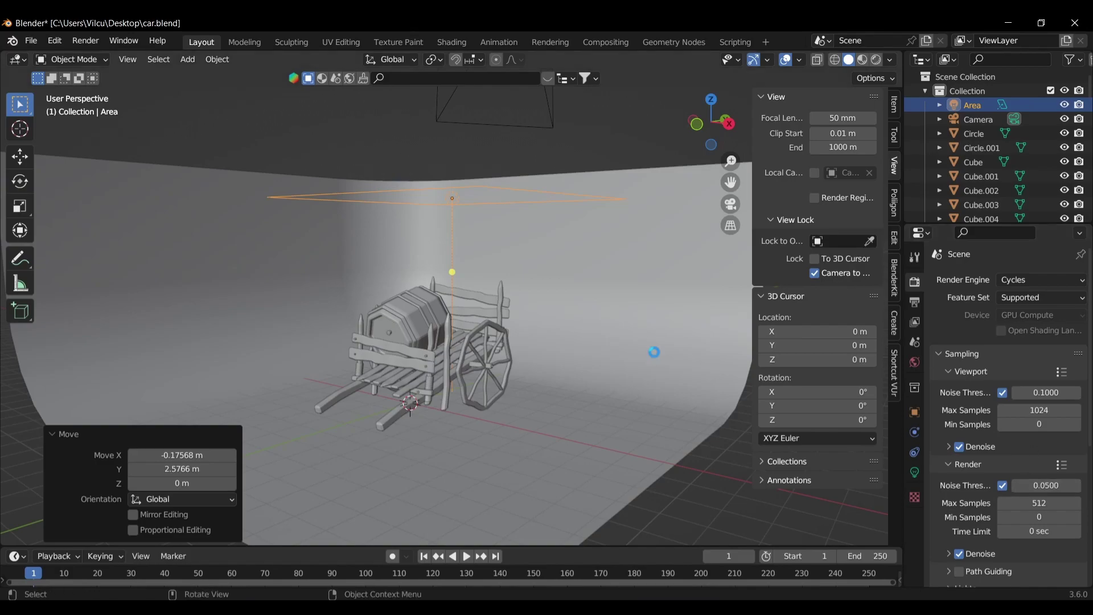
key("F12")
scroll(719, 234, "down", 1)
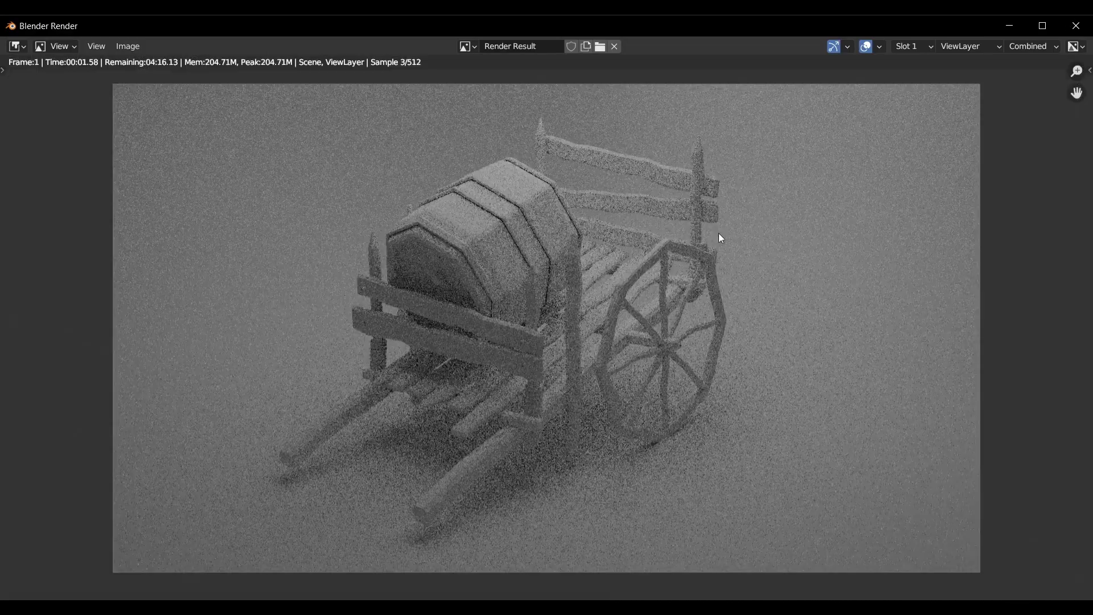
left_click(1076, 29)
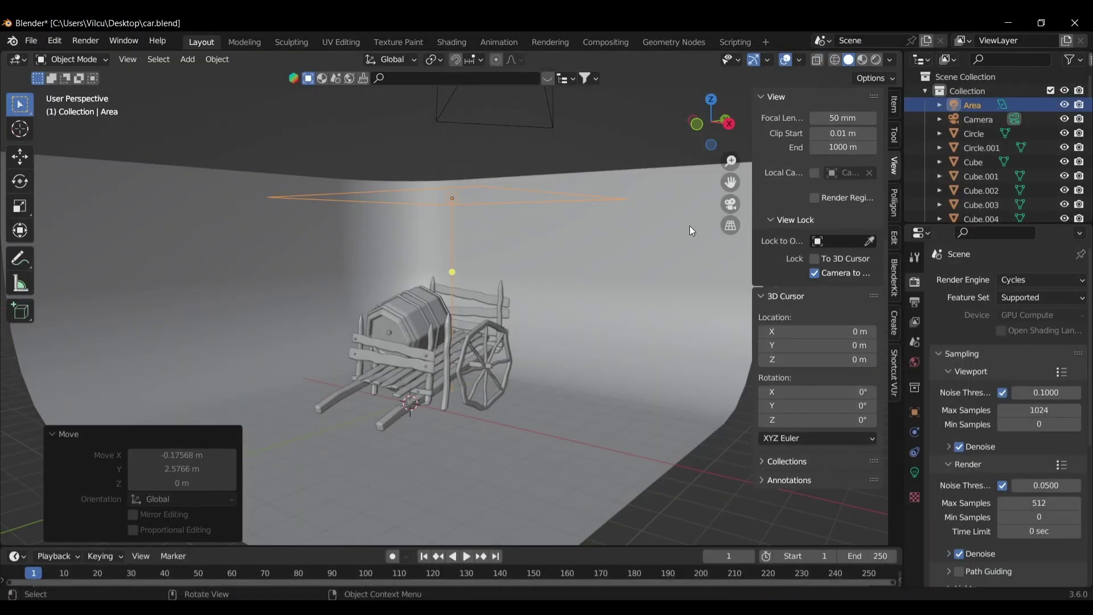
Zoom in on the cart, hide the side panel and select the cart rail.
middle_click_drag(555, 277, 587, 304)
scroll(586, 304, "up", 3)
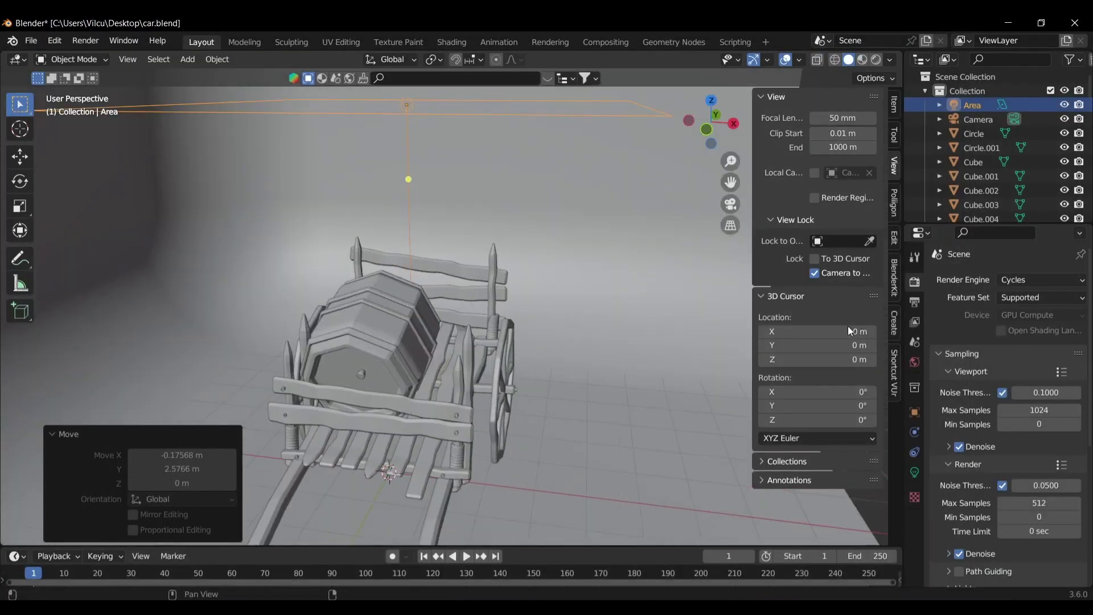
key("n")
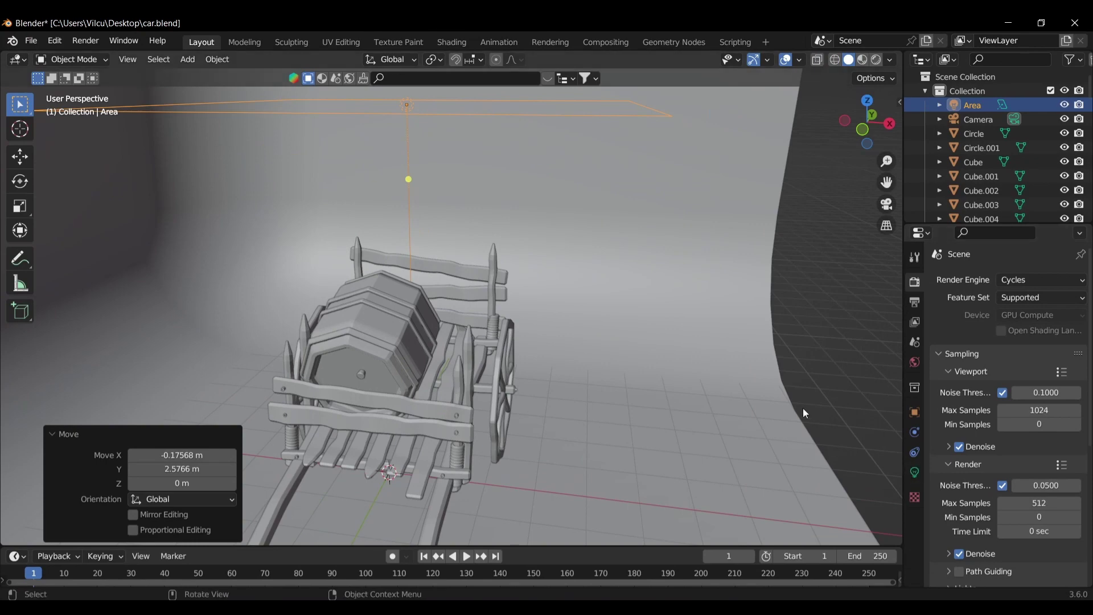
left_click(805, 414)
left_click(382, 324)
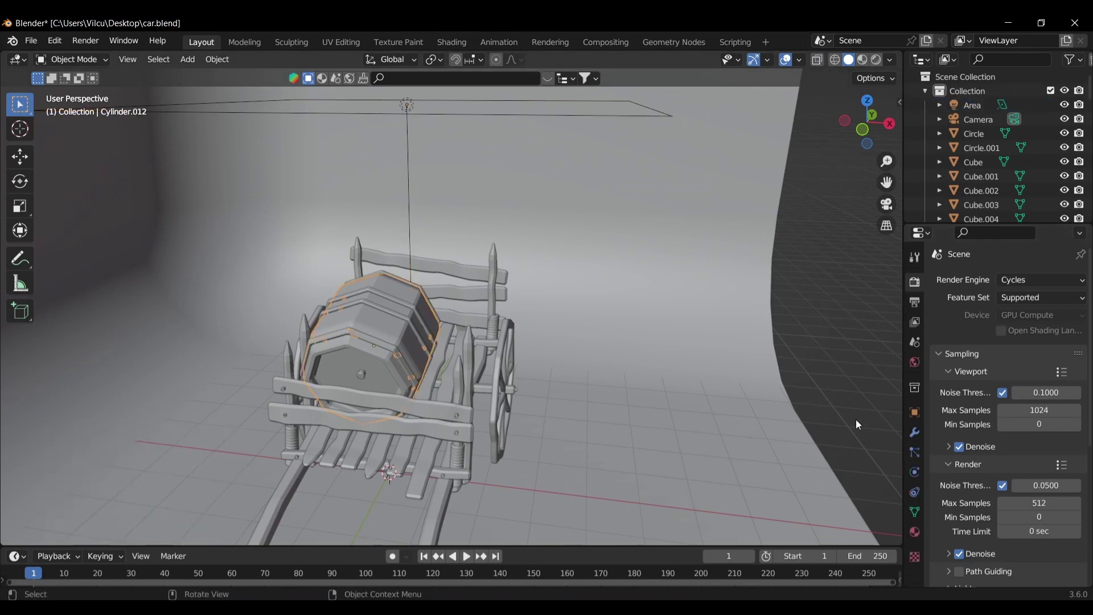
left_click(441, 504)
Rename the rail's material to 'wood 1' with a dark orange-brown base colour (hue 0.030, value 0.419).
left_click(915, 532)
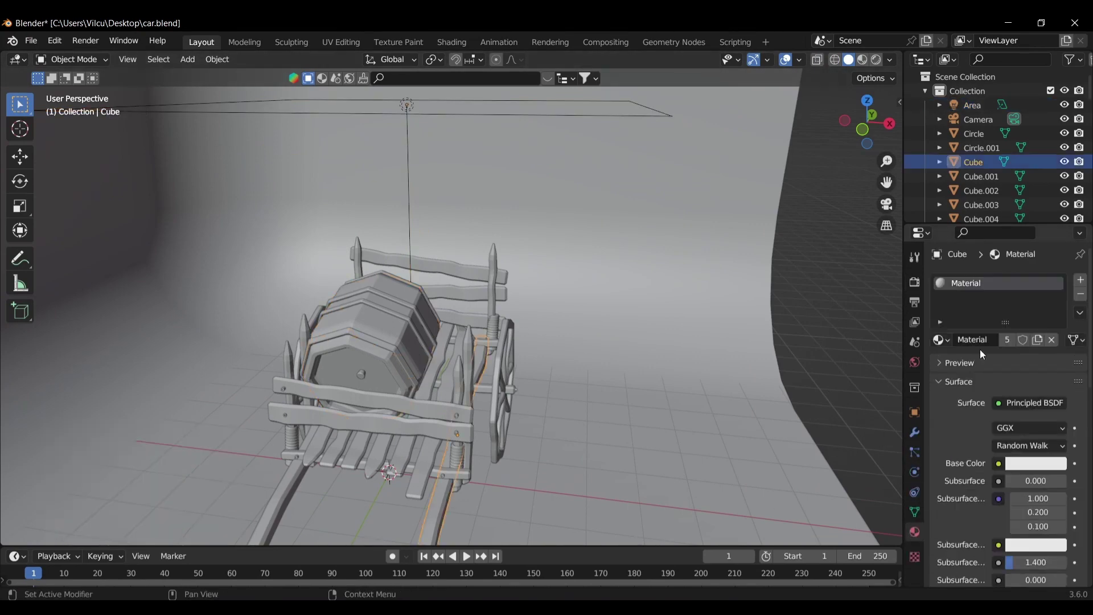
left_click(983, 336)
left_click(1032, 464)
left_click(973, 355)
left_click_drag(1053, 312, 1056, 314)
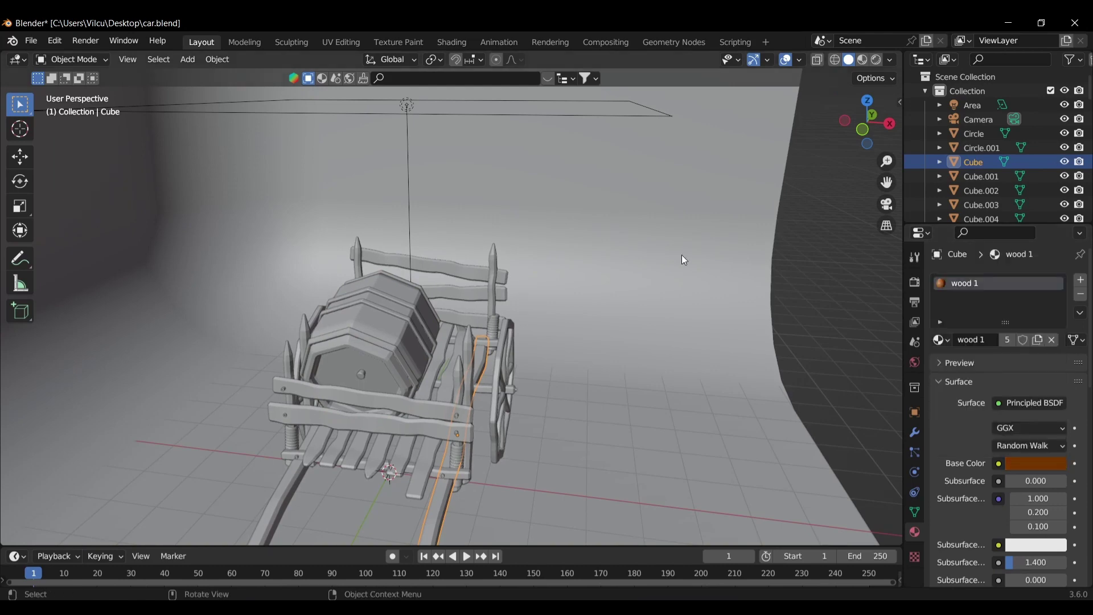
left_click(829, 320)
left_click_drag(938, 340, 815, 387)
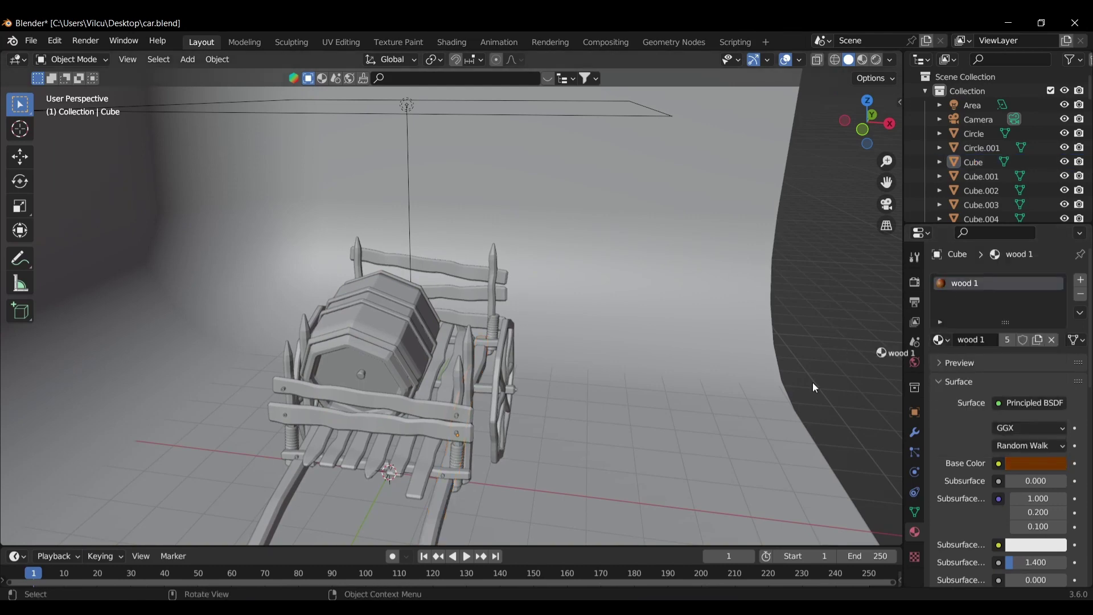
Switch to Material Preview and select the cart's four floor planks.
left_click(863, 60)
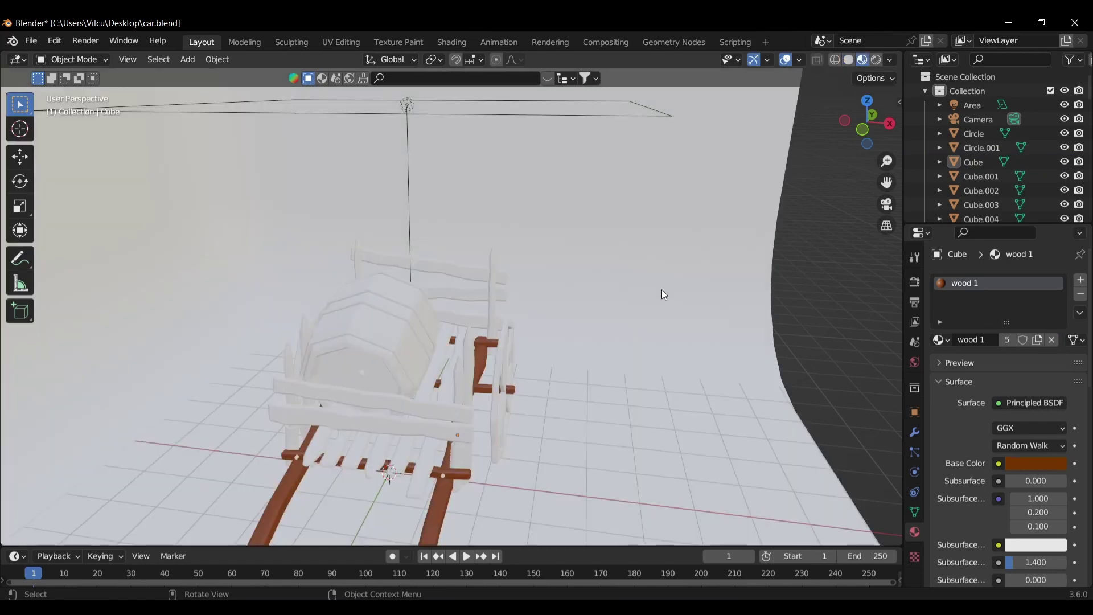
scroll(647, 319, "up", 4)
middle_click_drag(585, 371, 656, 360)
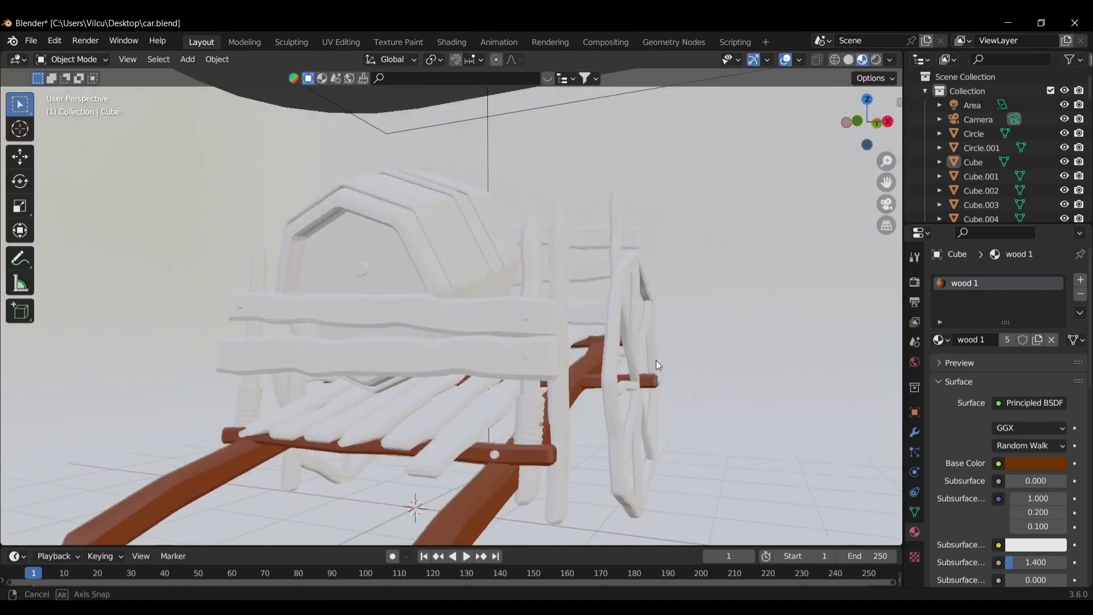
left_click(455, 457)
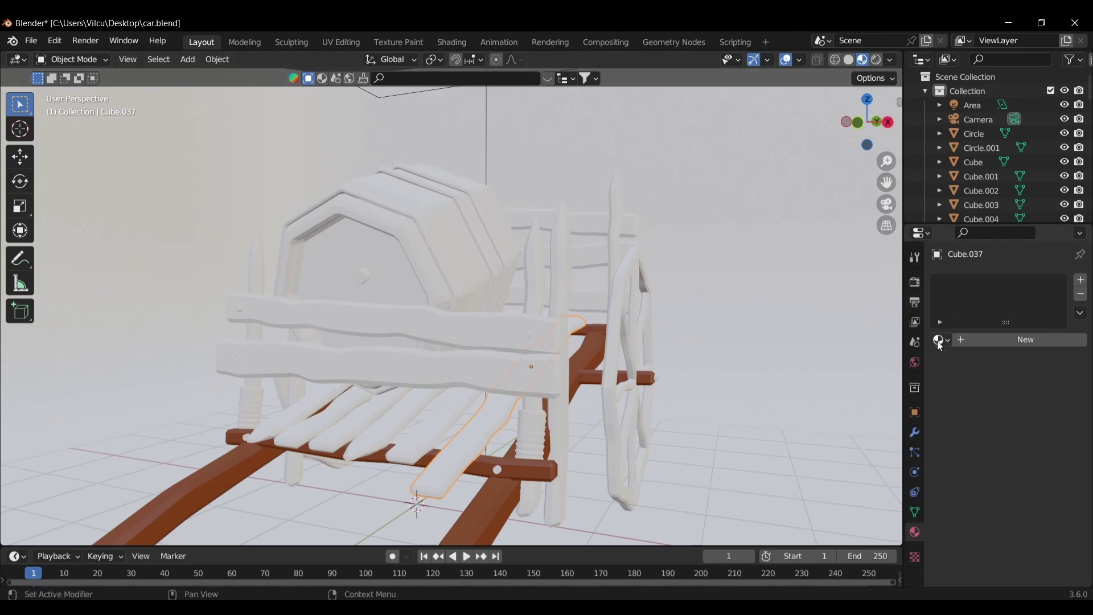
left_click(409, 449, "shift")
left_click(353, 436, "shift")
left_click(314, 433, "shift")
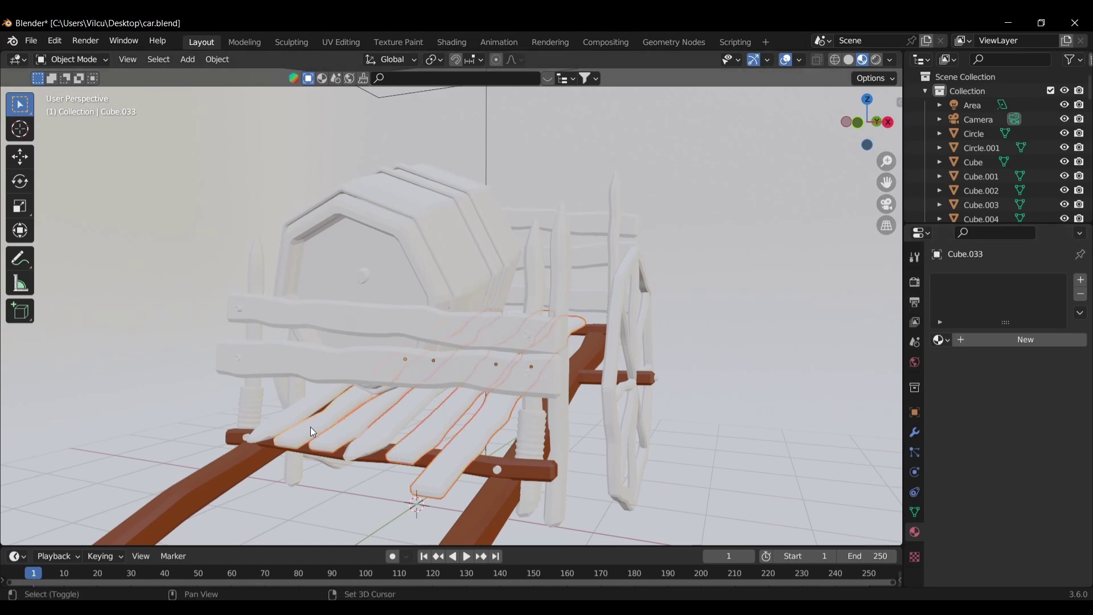
Add the front crossbar, vertical posts, right wheel, a side board and three spokes to the selection.
left_click(336, 358, "shift")
left_click(257, 273, "shift")
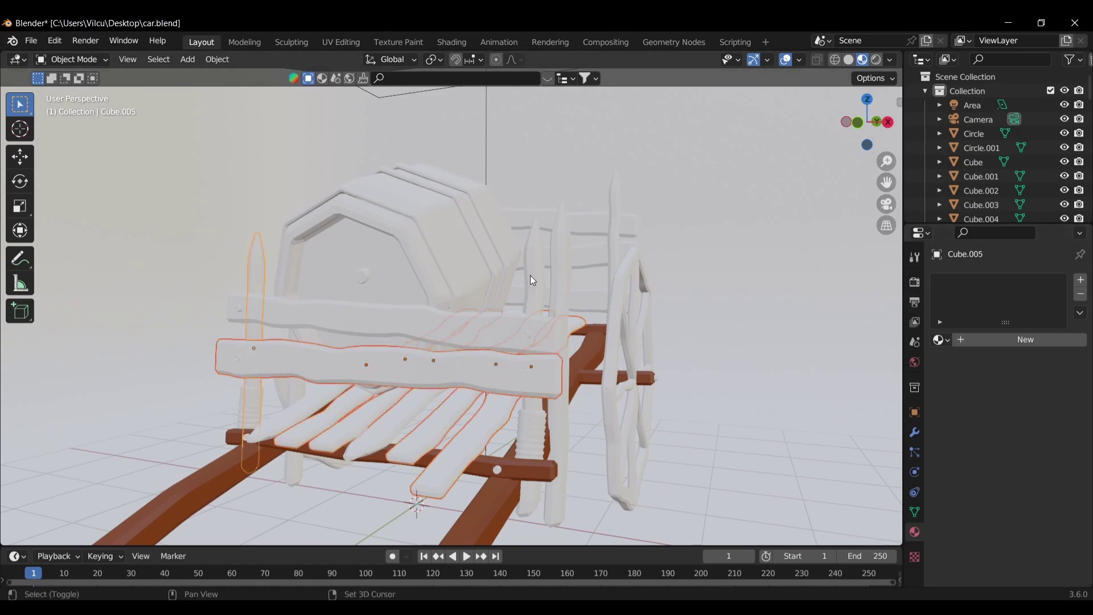
left_click(618, 272, "shift")
left_click(616, 243, "shift")
left_click(555, 287, "shift")
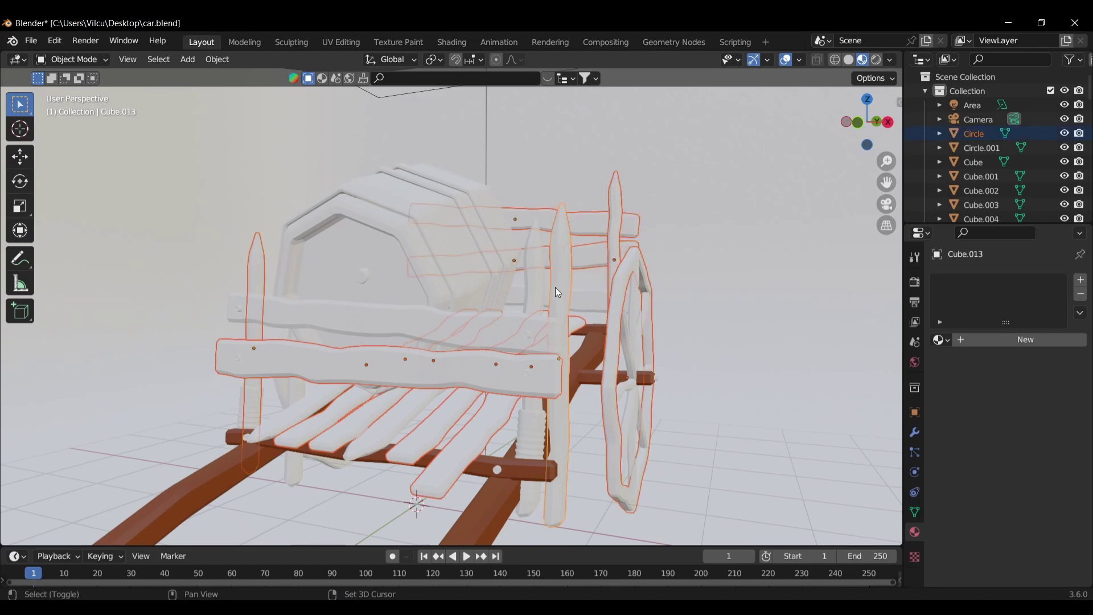
mouse_move(648, 439)
middle_mouse_down()
mouse_move(602, 425)
mouse_move(606, 433)
middle_mouse_up()
left_click(607, 435, "shift")
left_click(613, 365, "shift")
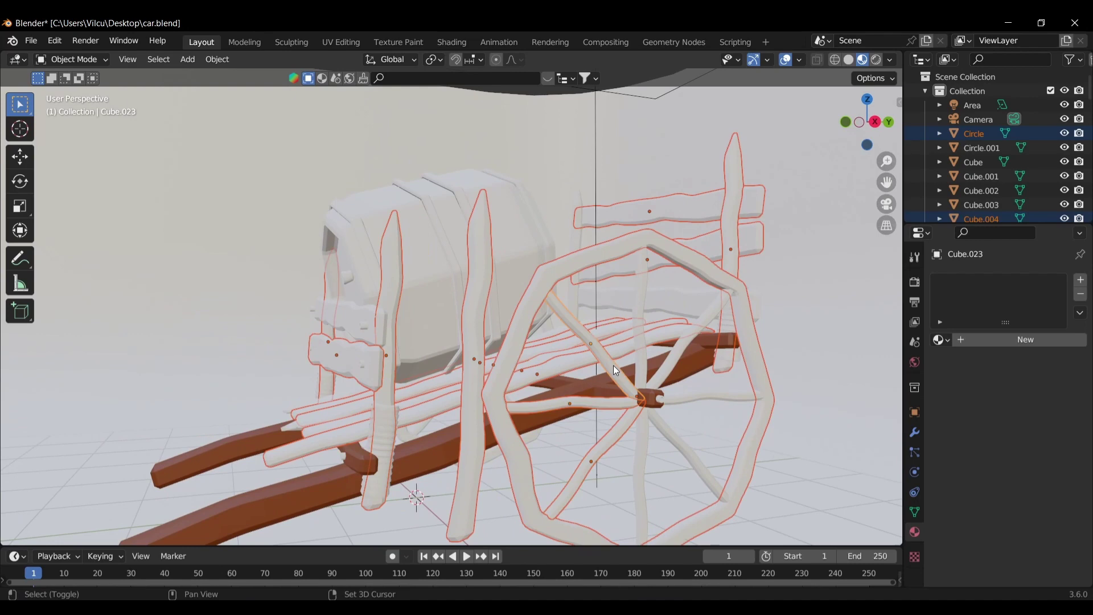
left_click(672, 353, "shift")
left_click(682, 396, "shift")
Make the rail active and link its wood 1 material to all selected parts.
left_click(644, 441, "shift")
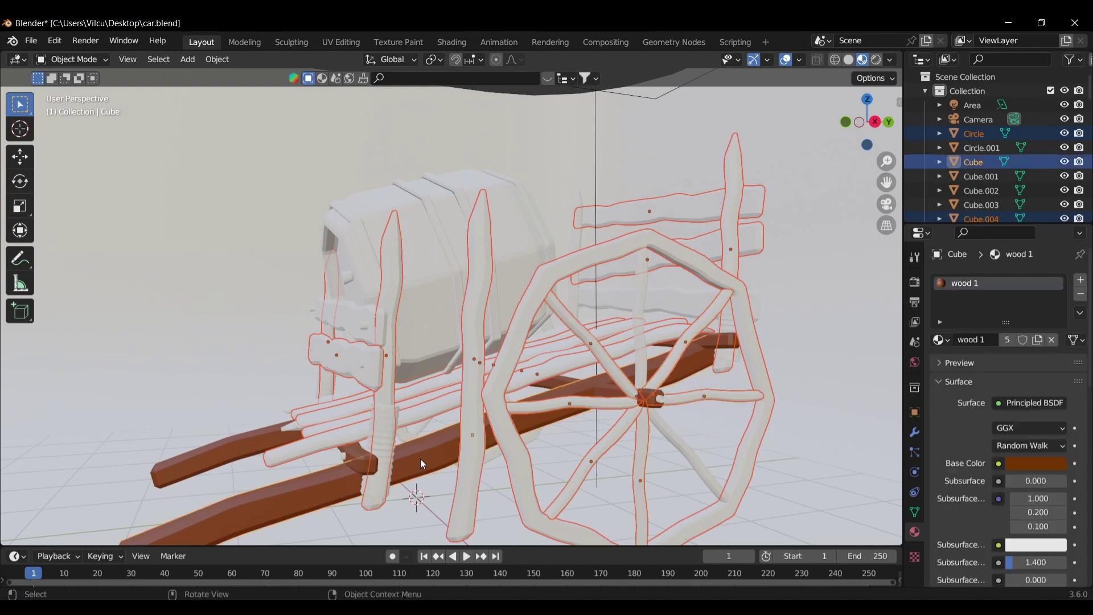
key("ctrl+l")
left_click(374, 436)
mouse_move(374, 436)
middle_mouse_down()
mouse_move(419, 334)
mouse_move(641, 343)
middle_mouse_up()
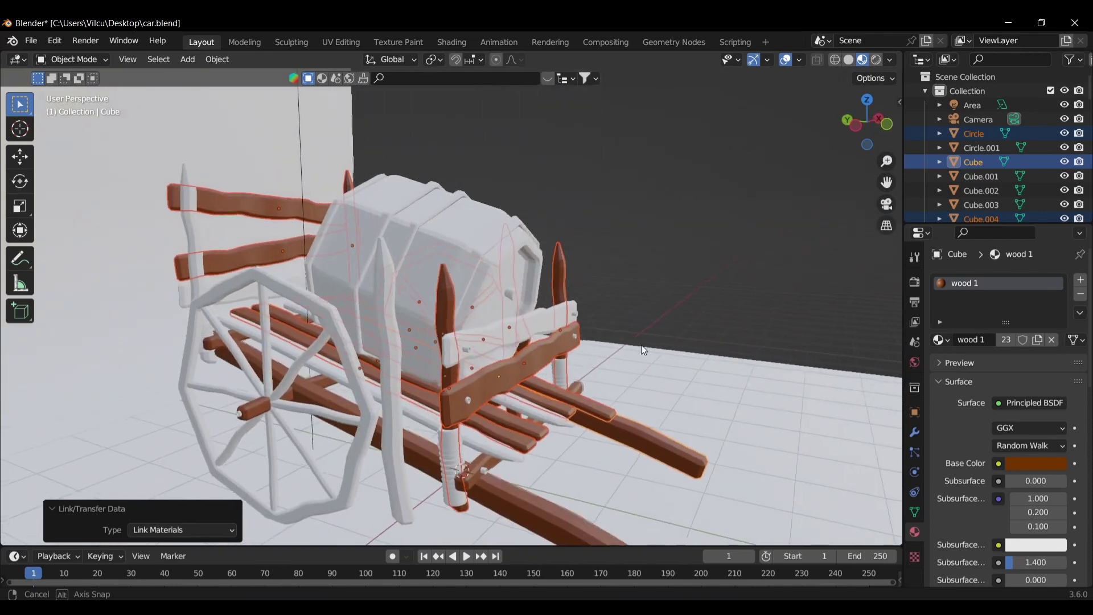
Select the other wheel, two of its spokes and a vertical post.
left_click(357, 395)
middle_click_drag(357, 395, 357, 398)
left_click(314, 387, "shift")
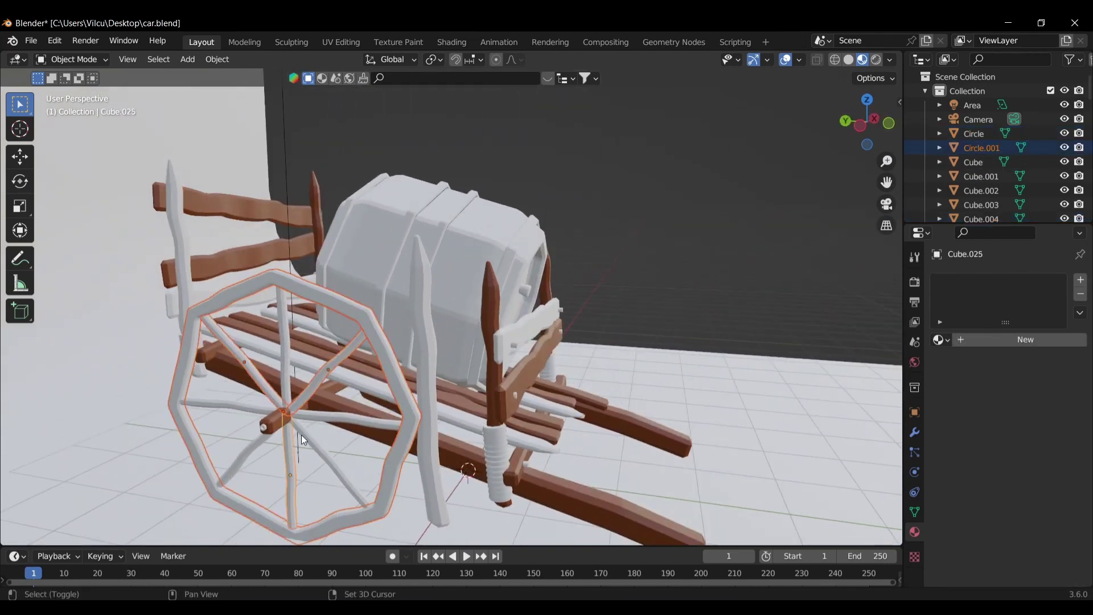
left_click(341, 419, "shift")
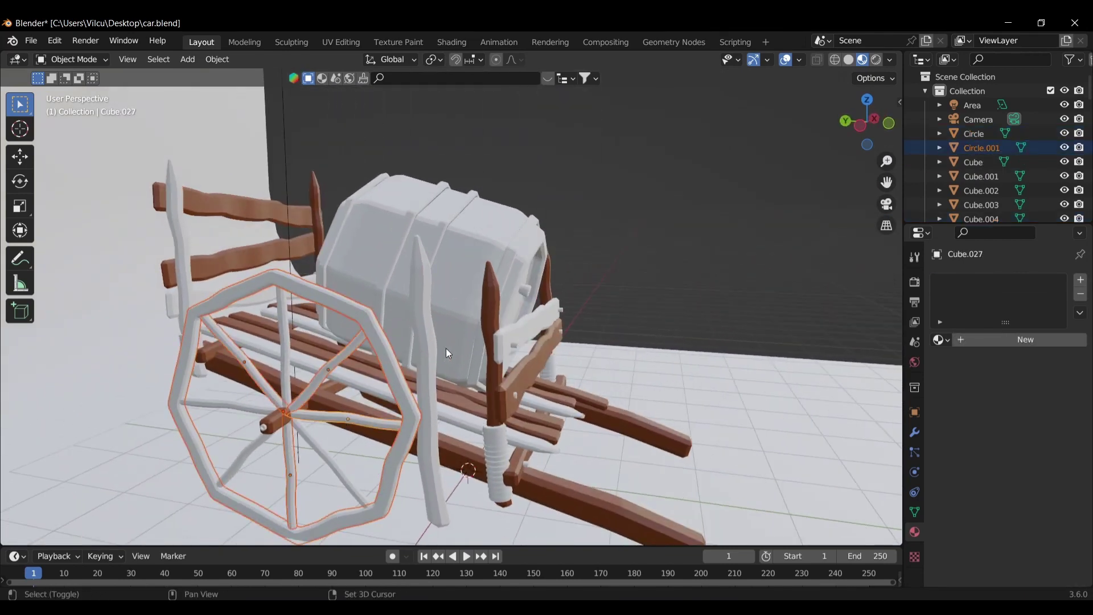
left_click(182, 252, "shift")
mouse_move(181, 252)
middle_mouse_down()
mouse_move(203, 210)
mouse_move(550, 423)
mouse_move(517, 395)
middle_mouse_up()
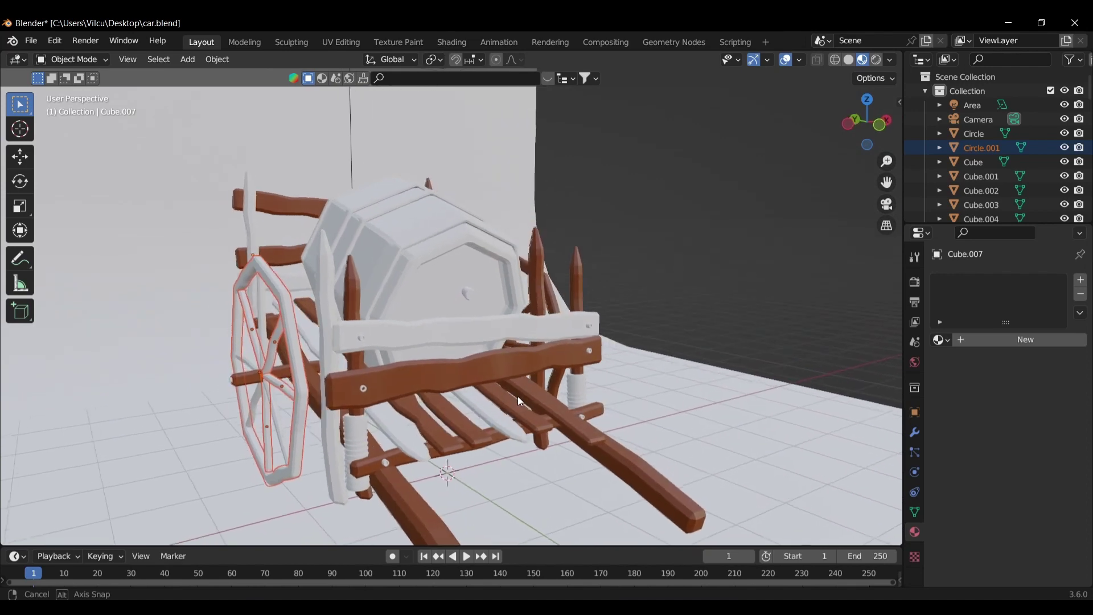
Link the wood 1 material from a brown front board onto that selection.
left_click(435, 379, "shift")
key("ctrl+l")
left_click(433, 376)
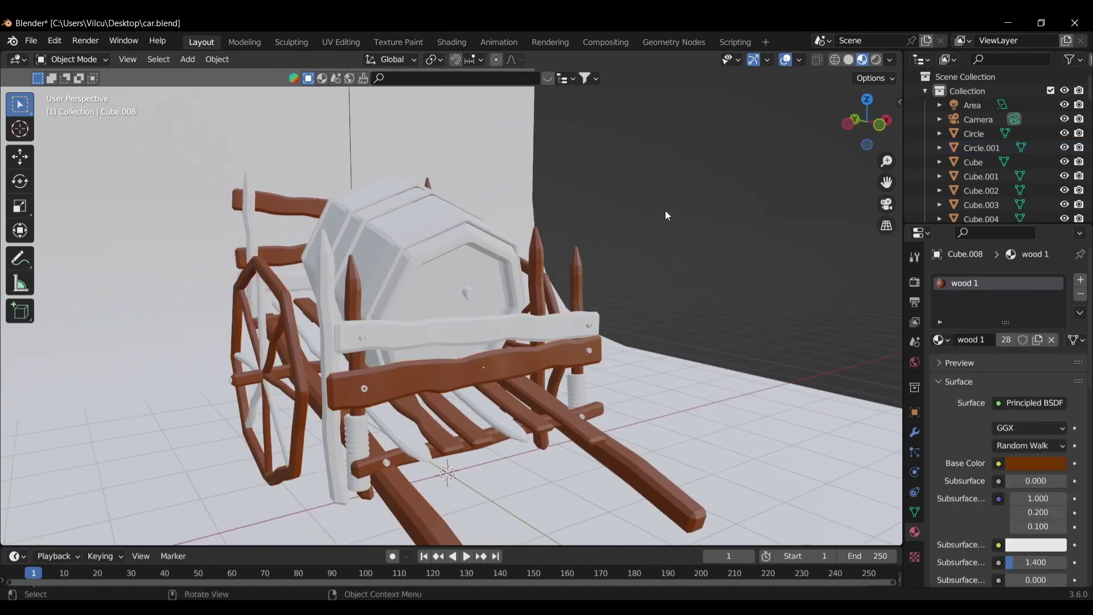
mouse_move(665, 210)
middle_mouse_down()
mouse_move(595, 211)
mouse_move(986, 424)
middle_mouse_up()
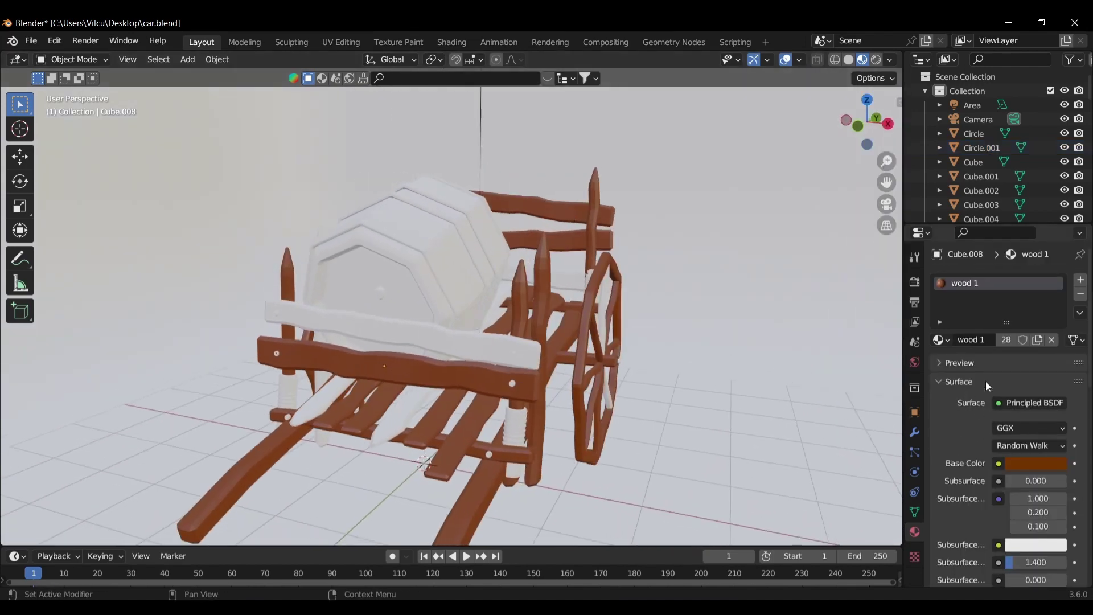
left_click(474, 327)
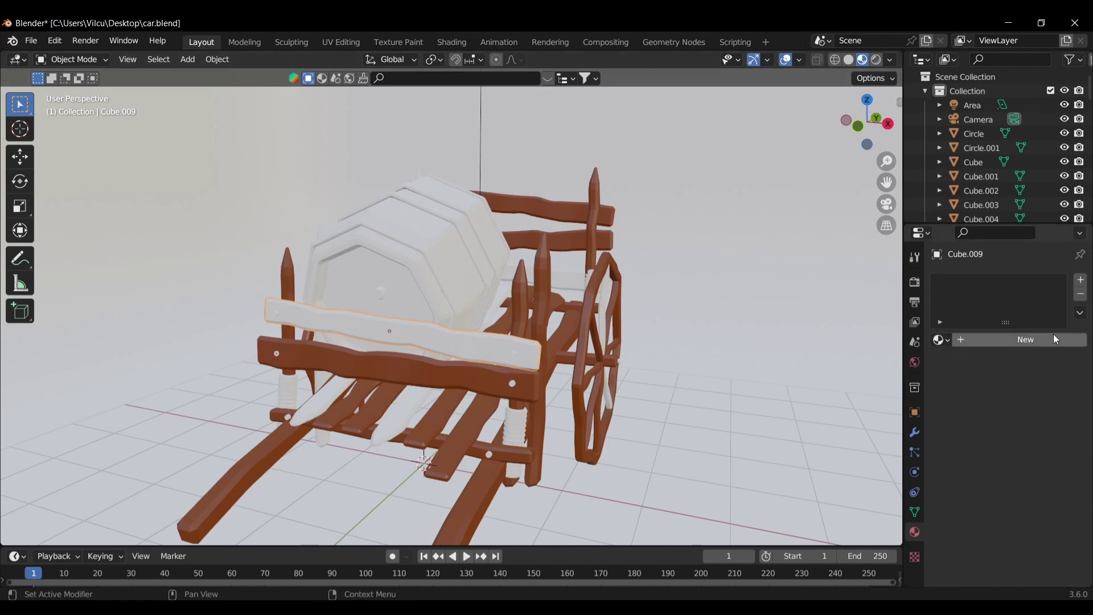
Create a 'wood 2' material for the front board, colour hue 0.046, saturation 1.000, value 0.248.
left_click(1025, 340)
type("wood 2")
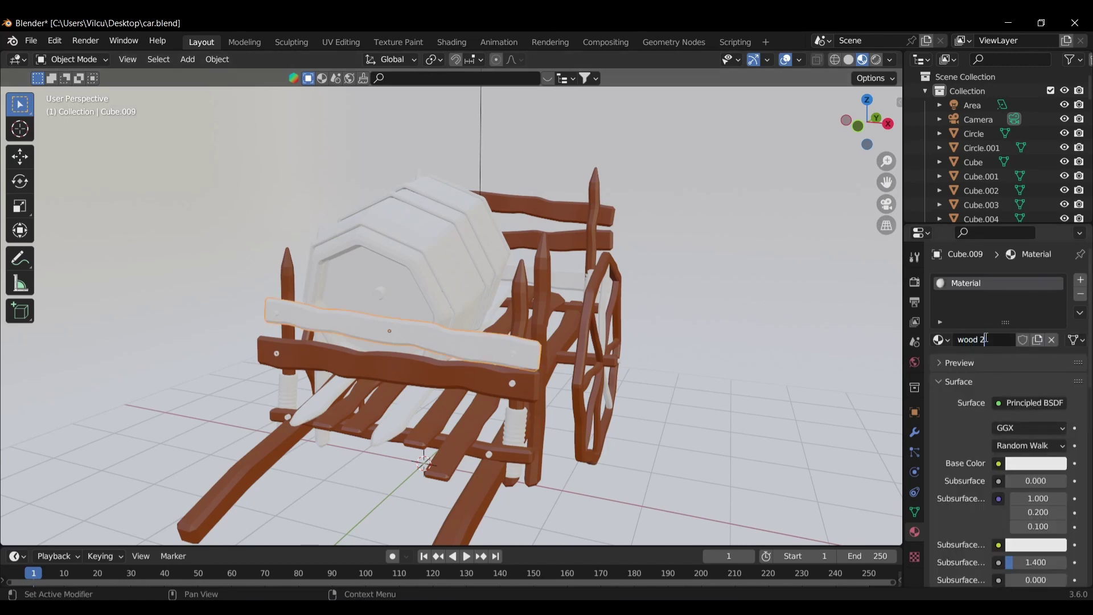
key("Return")
left_click(1023, 464)
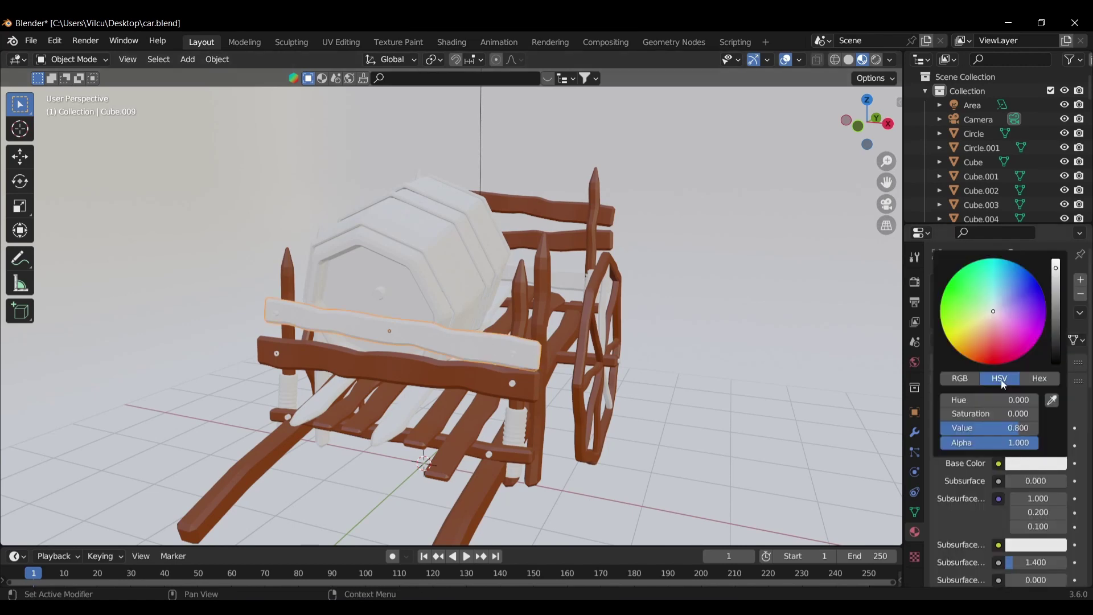
left_click(973, 360)
left_click(1056, 281)
left_click_drag(1056, 281, 1056, 300)
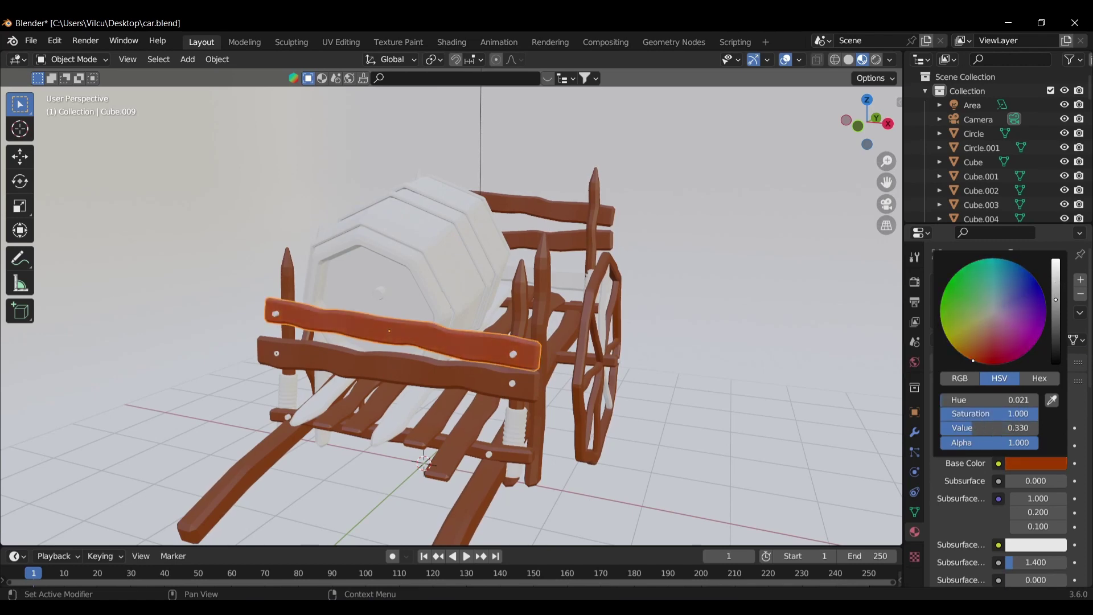
left_click_drag(978, 358, 962, 355)
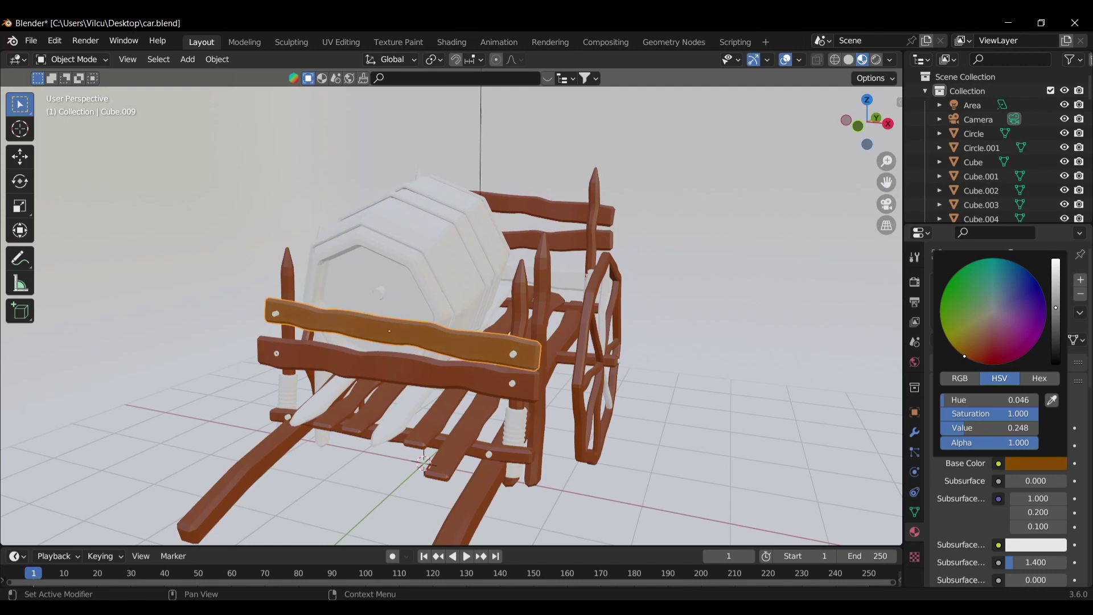
left_click(316, 406)
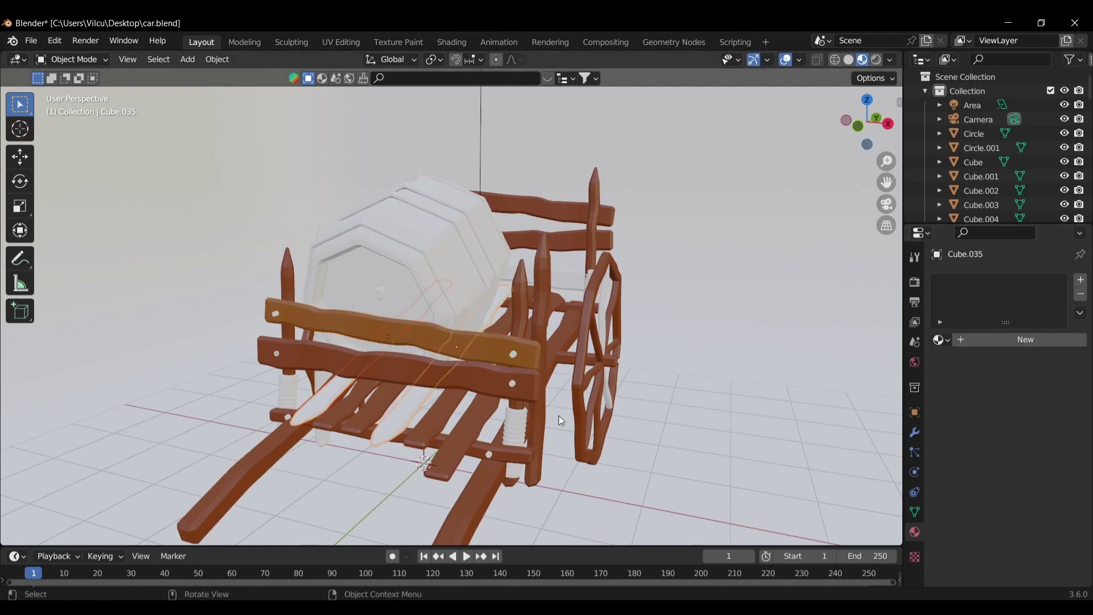
Link the wood 2 material from the board onto several wheel spokes.
middle_click_drag(559, 415, 506, 411)
scroll(509, 416, "up", 1)
left_click(662, 401, "shift")
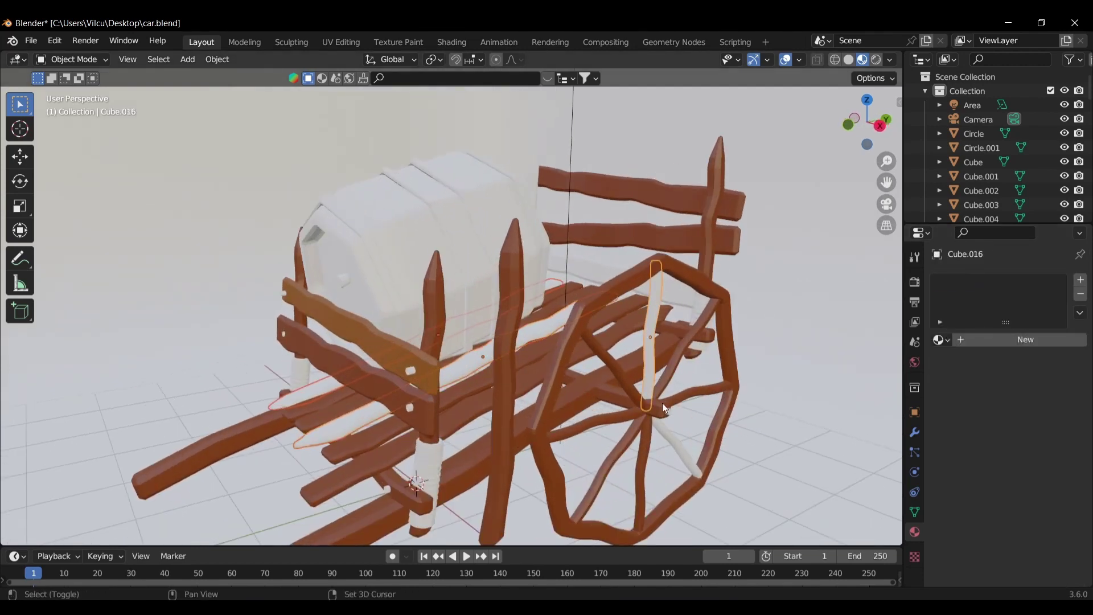
left_click(672, 349, "shift")
mouse_move(671, 347)
middle_mouse_down()
mouse_move(603, 287)
mouse_move(267, 206)
middle_mouse_up()
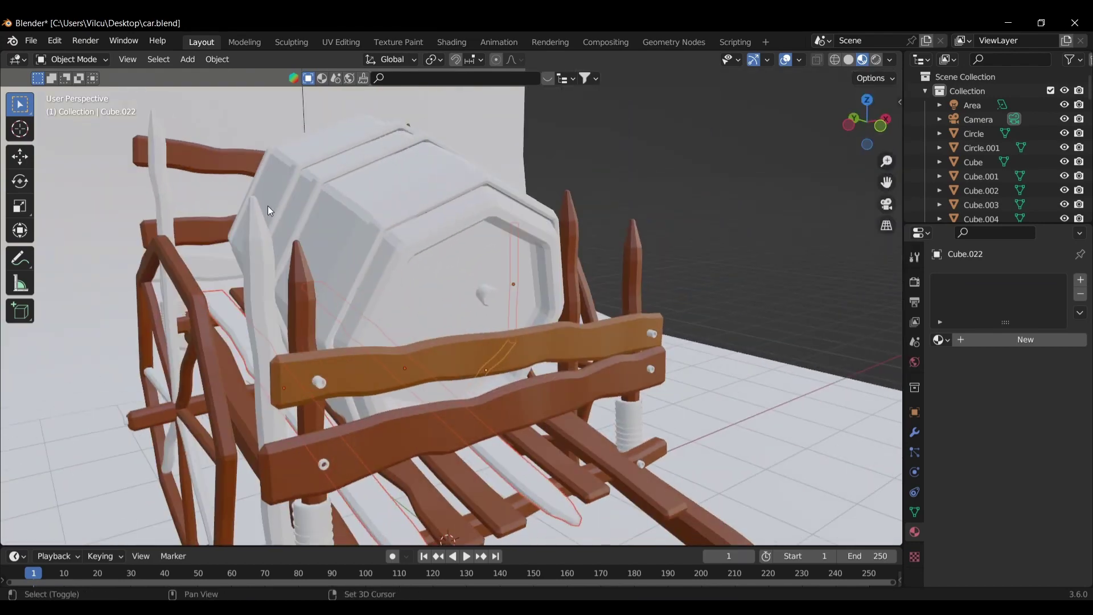
left_click(160, 184, "shift")
left_click(361, 375, "shift")
key("ctrl+l")
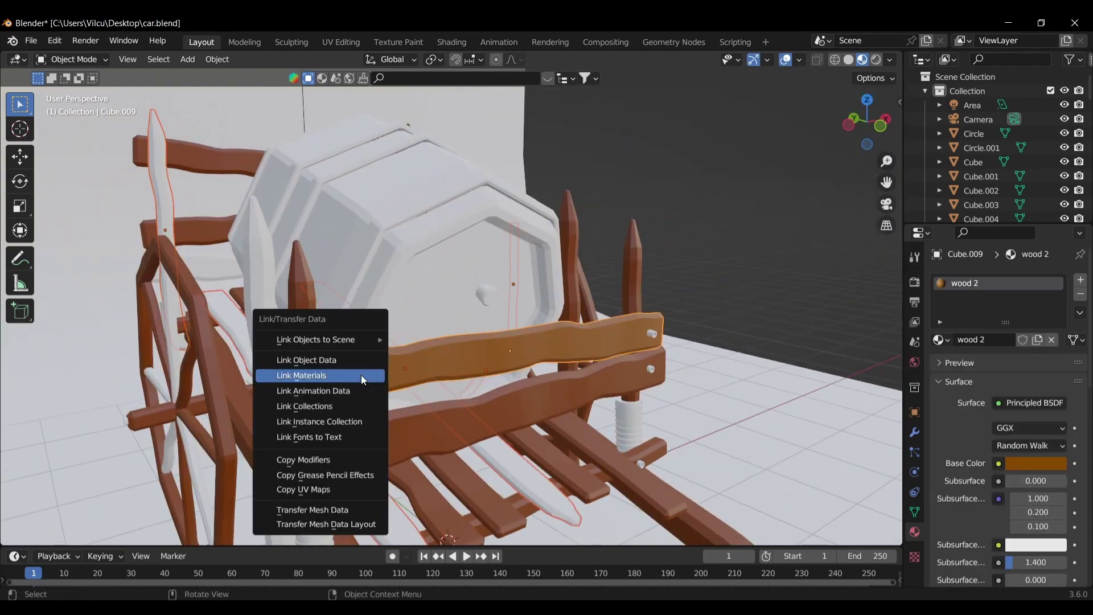
left_click(361, 375)
Select the remaining white spokes, uncoloured parts and the tall white upright.
left_click(694, 209)
mouse_move(693, 209)
middle_mouse_down()
mouse_move(19, 392)
mouse_move(185, 477)
middle_mouse_up()
left_click(187, 481)
left_click(167, 420, "shift")
left_click(238, 373, "shift")
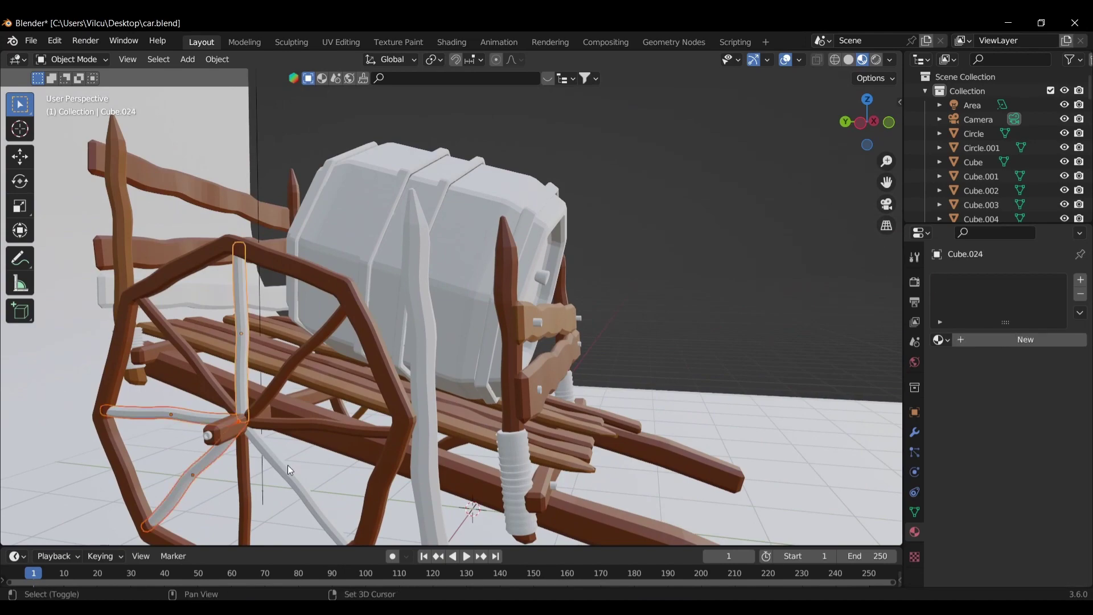
left_click(290, 474, "shift")
left_click(418, 432, "shift")
Add the white front board and link wood 2 from a wood 2 plank onto all of them.
middle_click_drag(307, 319, 396, 302)
left_click(296, 353, "shift")
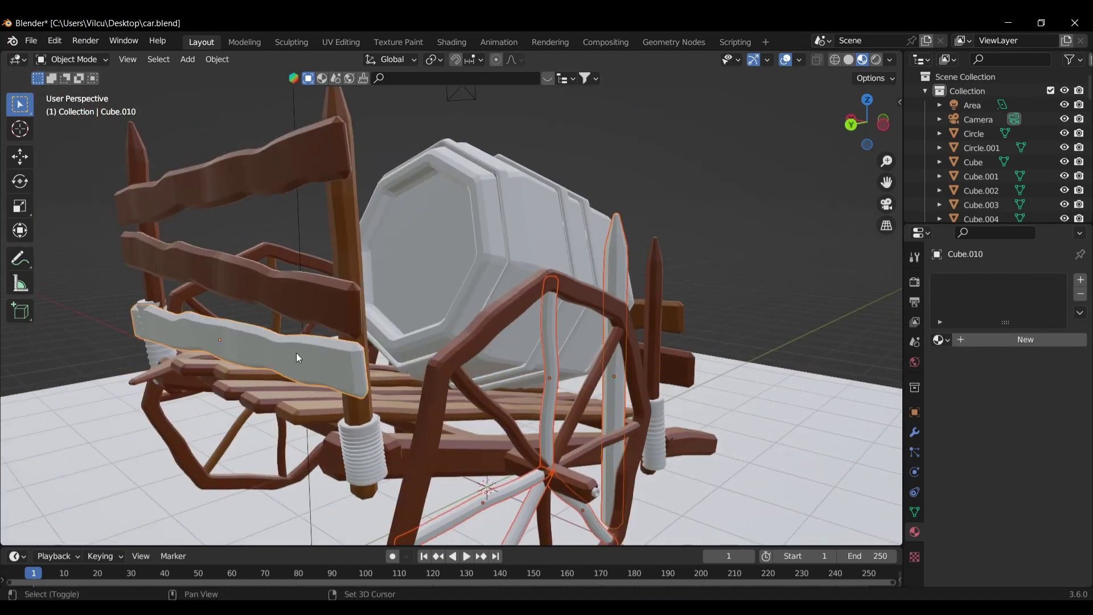
mouse_move(296, 353)
middle_mouse_down()
mouse_move(508, 353)
mouse_move(331, 361)
middle_mouse_up()
left_click(411, 353, "shift")
key("ctrl+l")
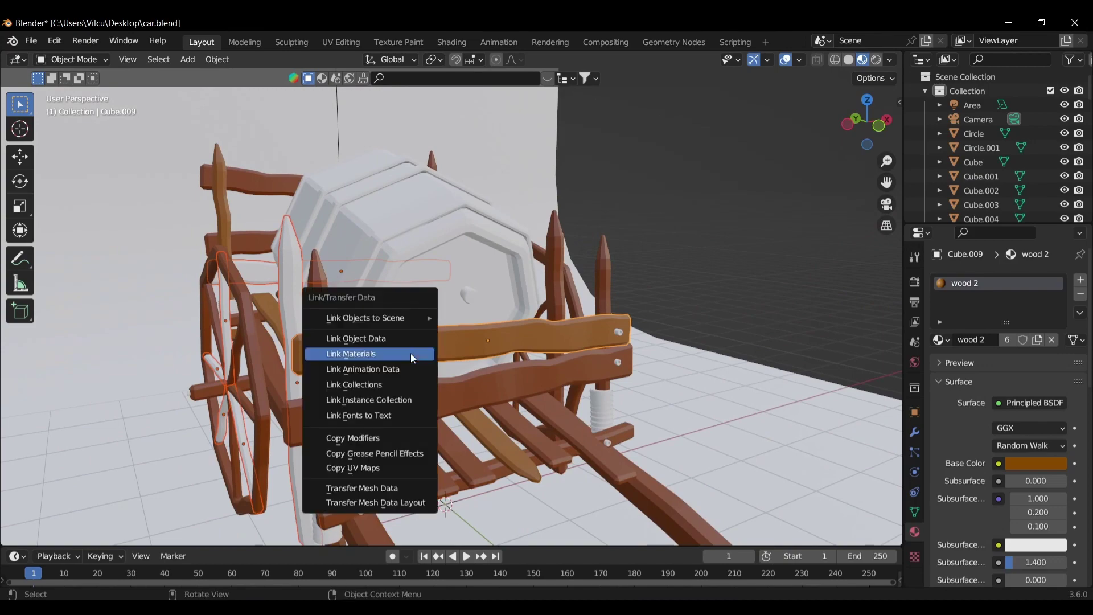
left_click(411, 353)
Deselect everything and select the barrel, viewing its end.
left_click(723, 246)
mouse_move(725, 251)
middle_mouse_down()
mouse_move(620, 256)
mouse_move(608, 286)
mouse_move(891, 282)
mouse_move(610, 278)
middle_mouse_up()
left_click(537, 248)
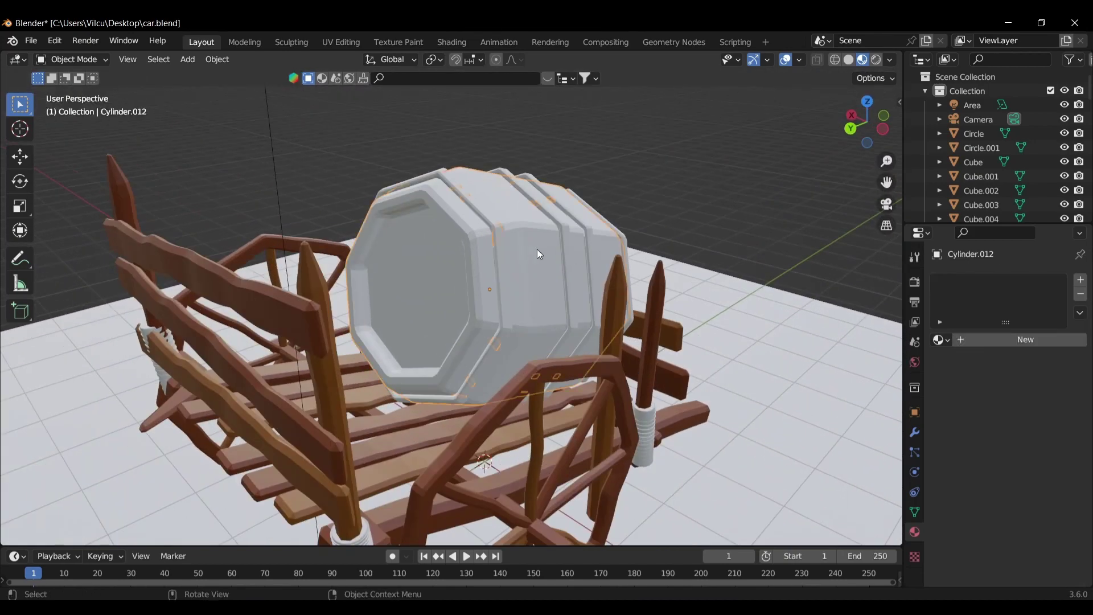
mouse_move(429, 260)
middle_mouse_down()
mouse_move(774, 257)
mouse_move(665, 219)
middle_mouse_up()
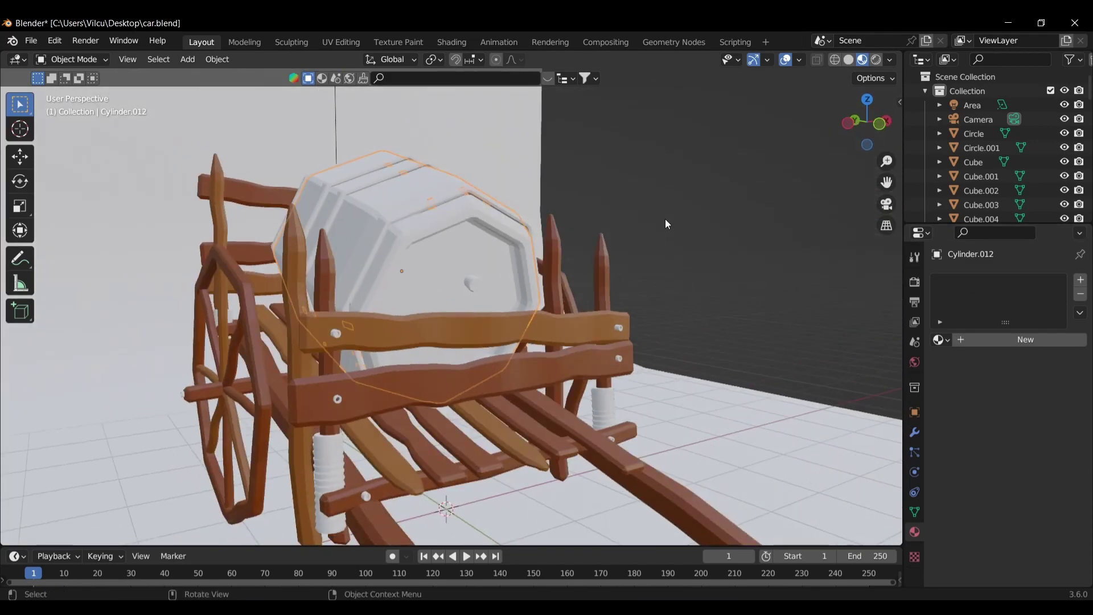
Separate the barrel's end cap face into its own object and return to Object Mode.
key("Tab")
left_click(448, 218)
middle_click_drag(448, 218, 561, 267)
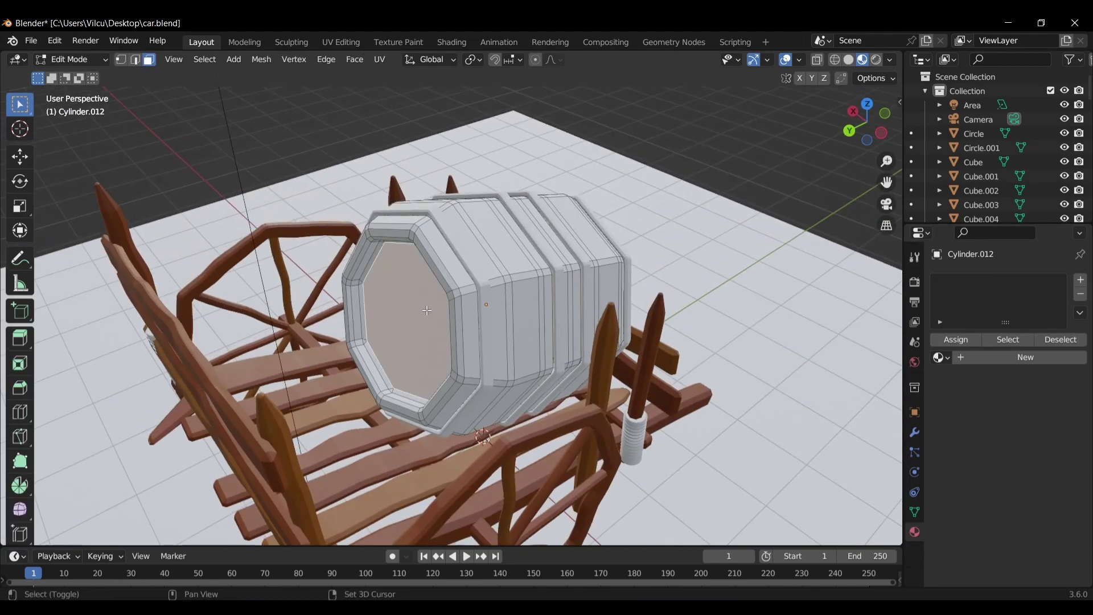
key("p")
left_click(560, 266)
key("ctrl+Tab")
left_click(466, 252)
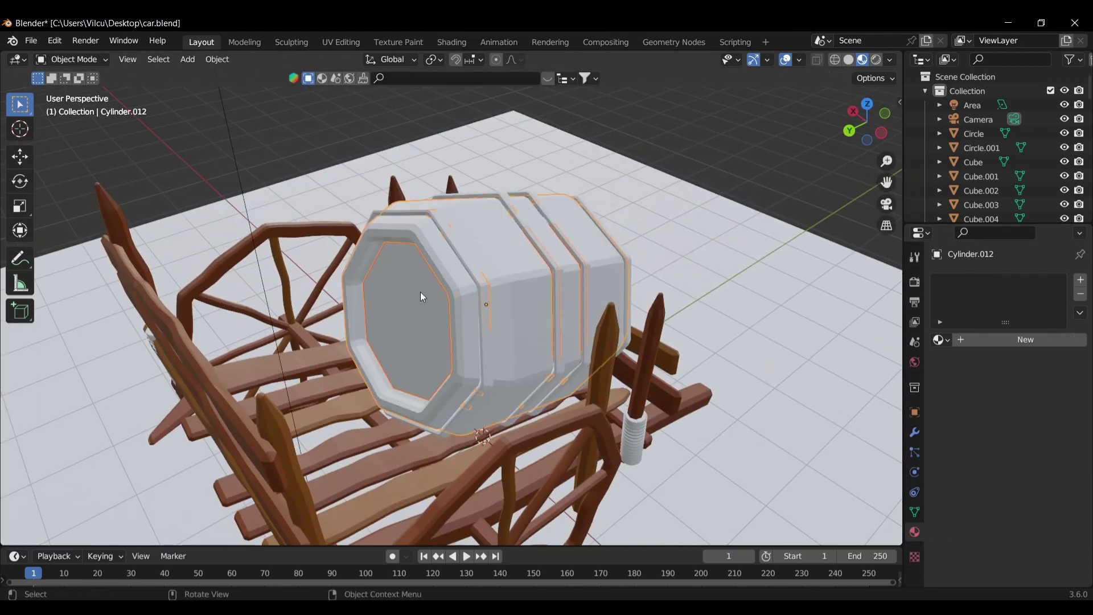
Give the cap a new 'wood 3' material with a near-black dark red colour.
left_click(420, 291)
left_click(968, 340)
type("wood 3")
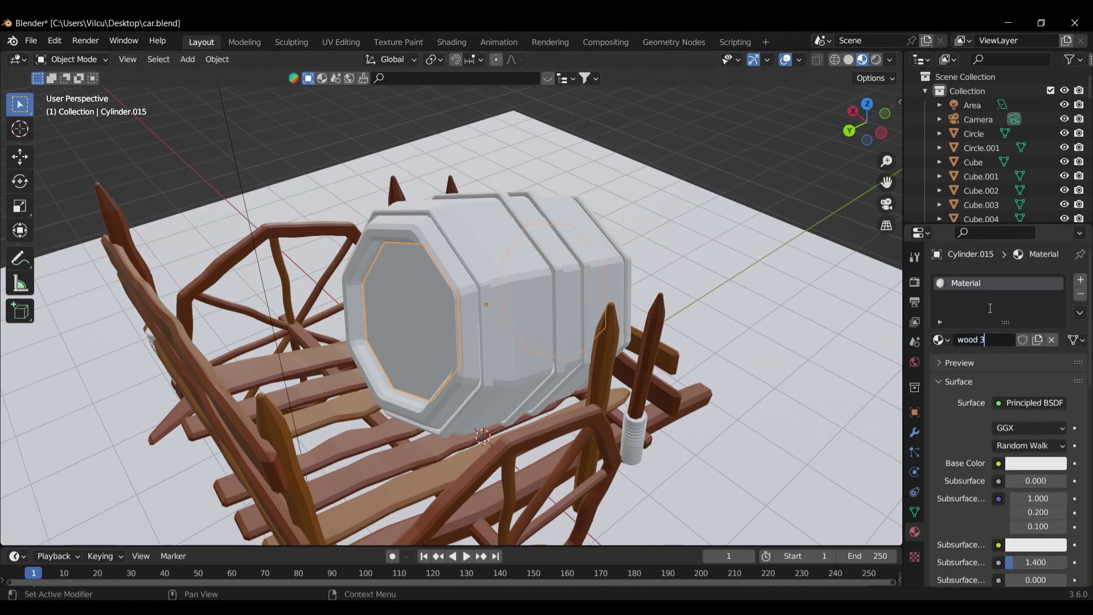
key("Return")
left_click(1029, 464)
left_click(980, 362)
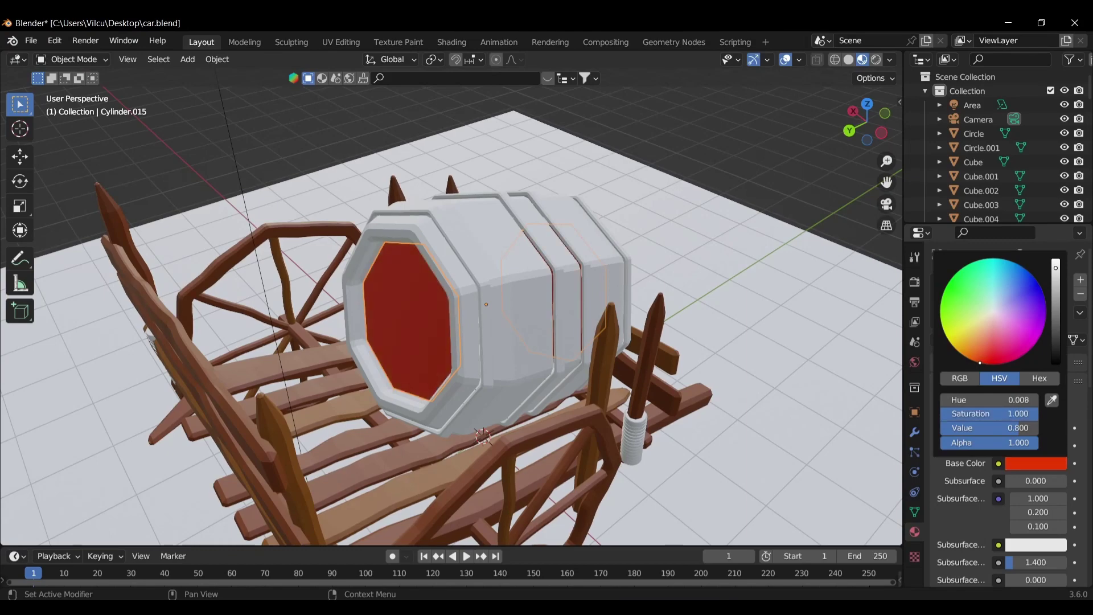
left_click_drag(1055, 268, 1055, 326)
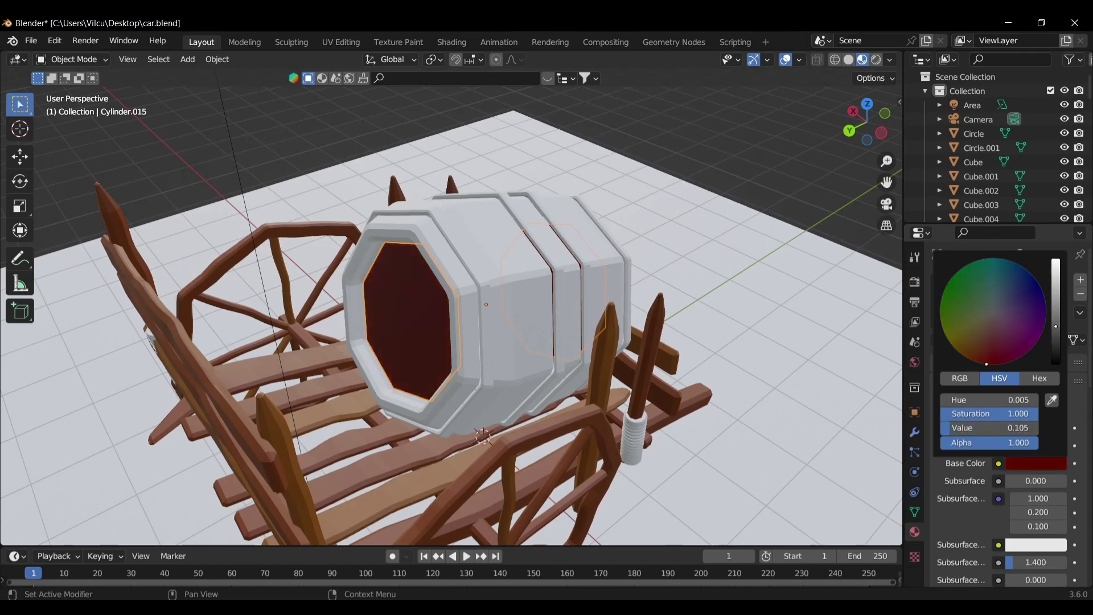
Assign the wood 2 material to the barrel body.
left_click(496, 241)
middle_click_drag(679, 201, 525, 162)
left_click(941, 340)
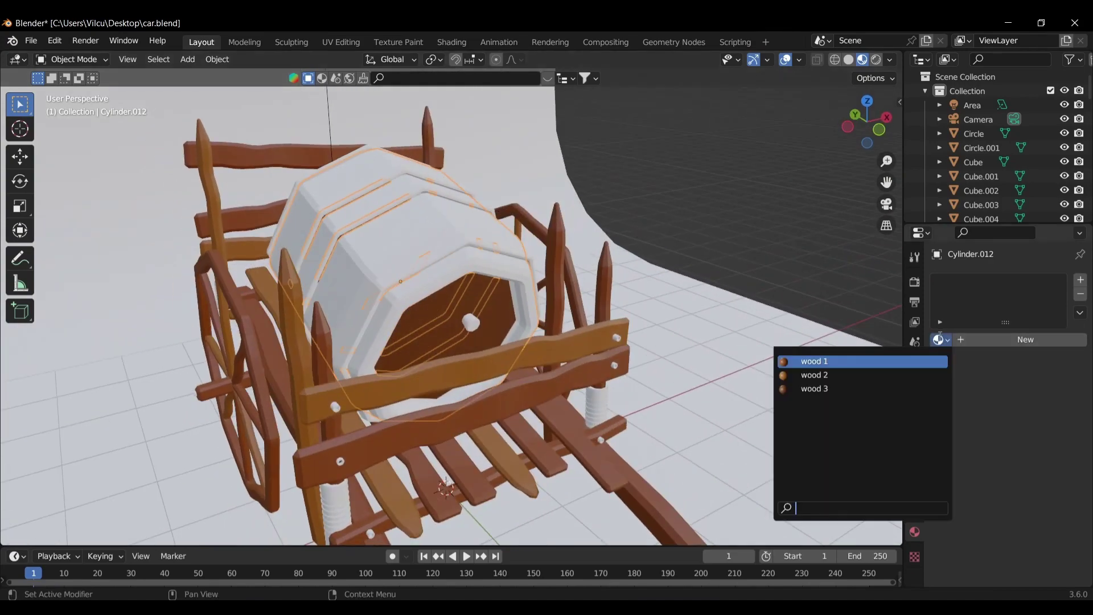
left_click(840, 375)
mouse_move(789, 214)
middle_mouse_down()
mouse_move(700, 228)
mouse_move(533, 374)
middle_mouse_up()
left_click(434, 286)
Create a 'metal' ring material: dark grey, metallic 0.872, roughness 0.372.
left_click(990, 340)
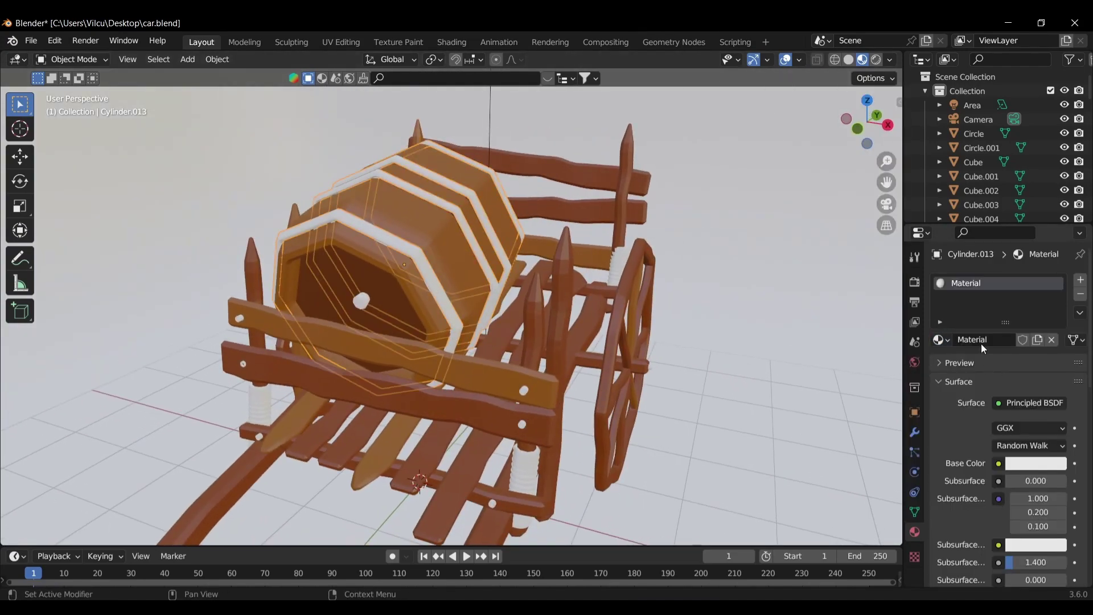
type("metal")
key("Return")
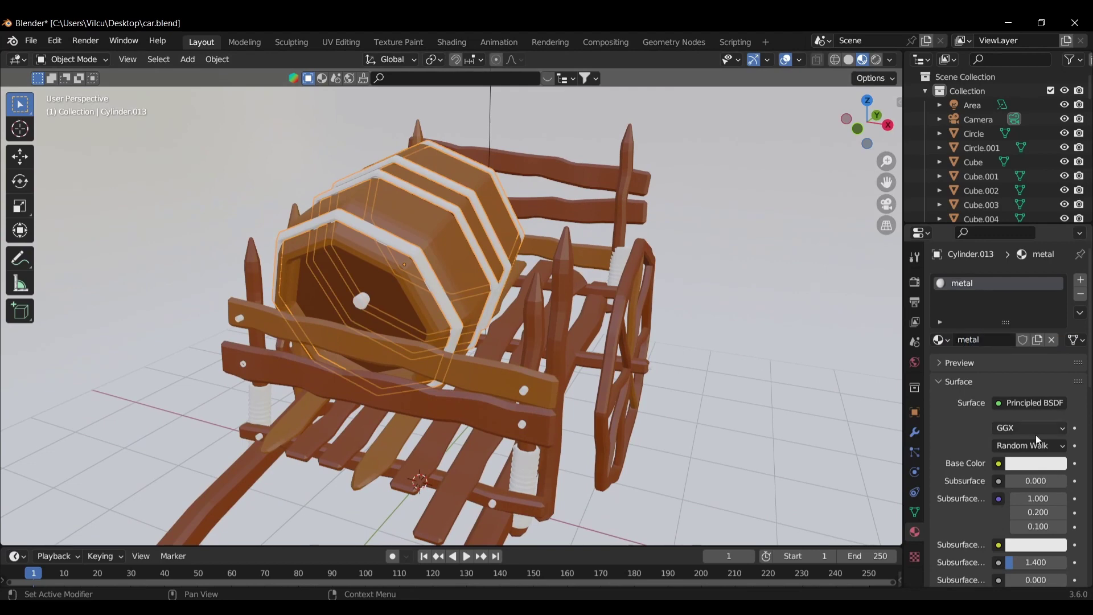
left_click(1036, 463)
left_click_drag(1022, 428, 996, 428)
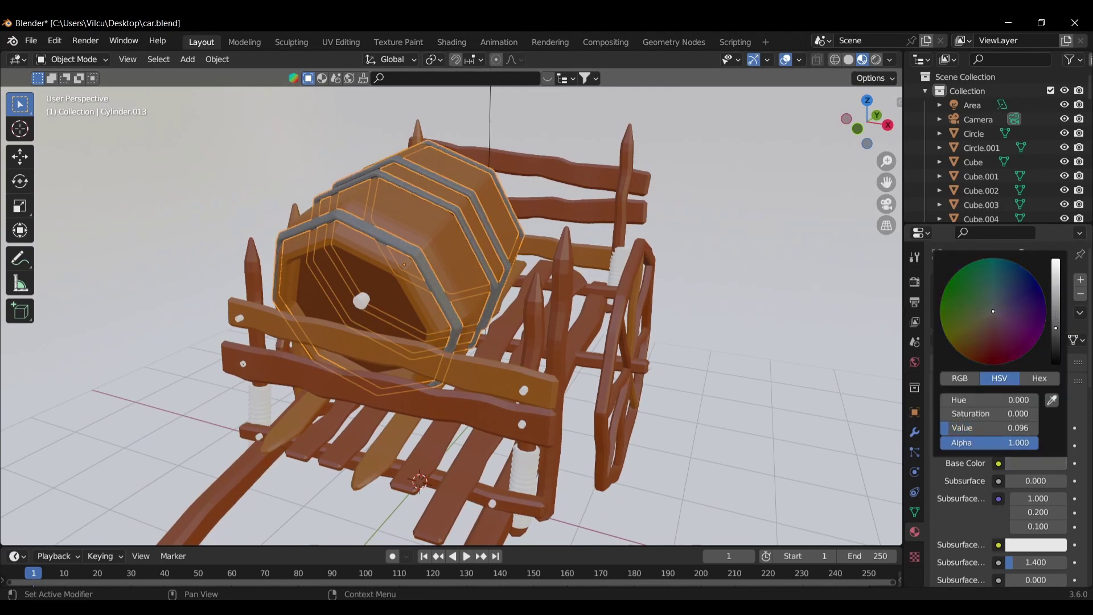
scroll(951, 481, "down", 3)
left_click_drag(1015, 506, 1057, 506)
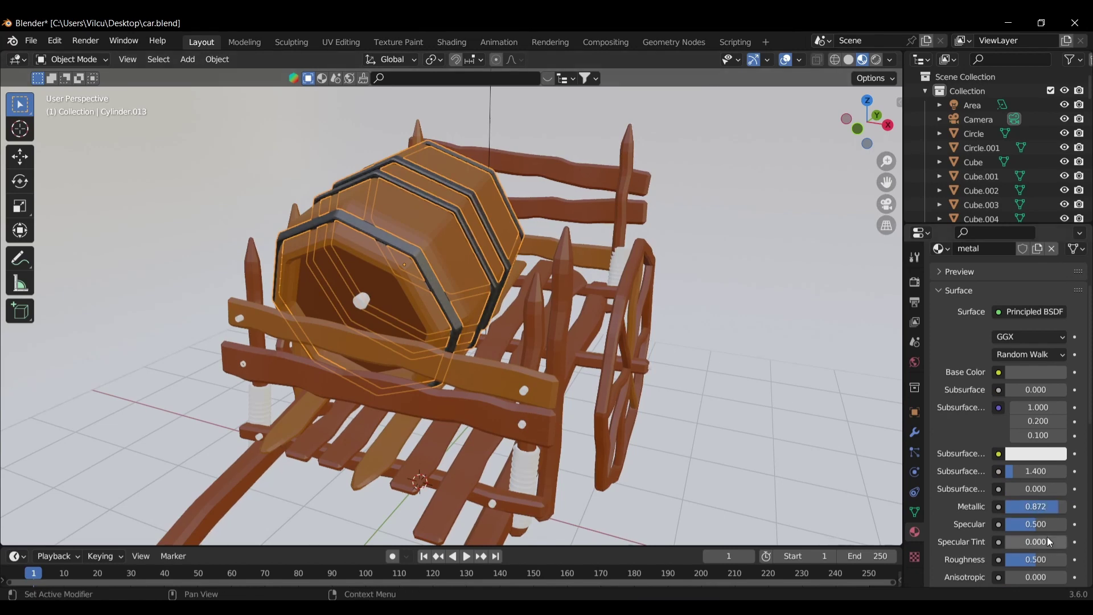
left_click_drag(1036, 560, 1025, 560)
scroll(685, 351, "up", 2)
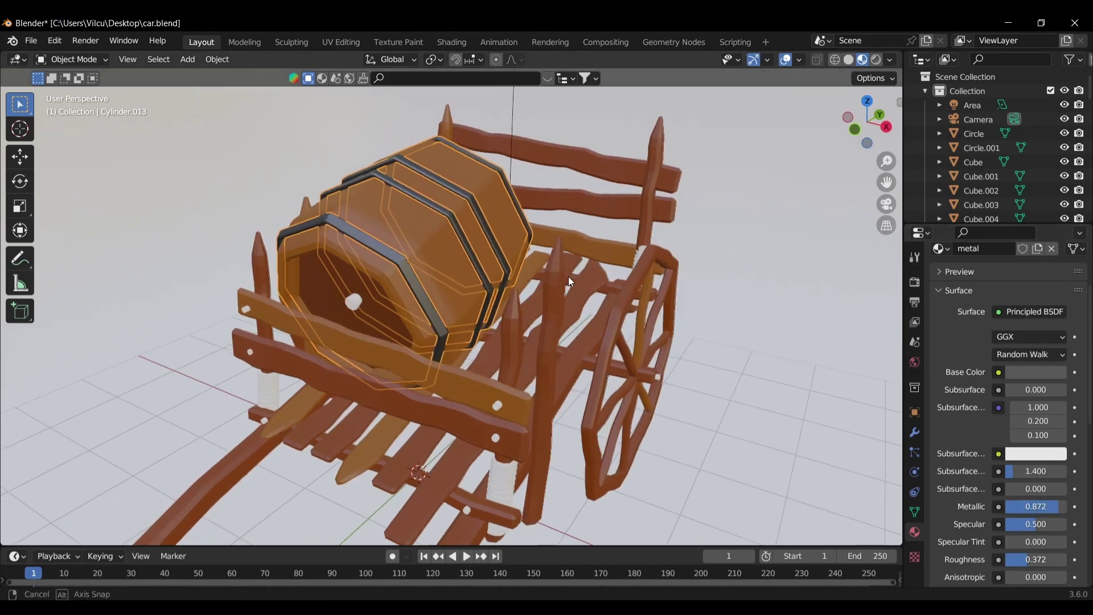
scroll(568, 276, "up", 2)
Select four bolts around the cart.
left_click(520, 470)
mouse_move(518, 523)
middle_mouse_down()
mouse_move(442, 268)
mouse_move(162, 441)
middle_mouse_up()
left_click(159, 445, "shift")
middle_click_drag(262, 350, 360, 324)
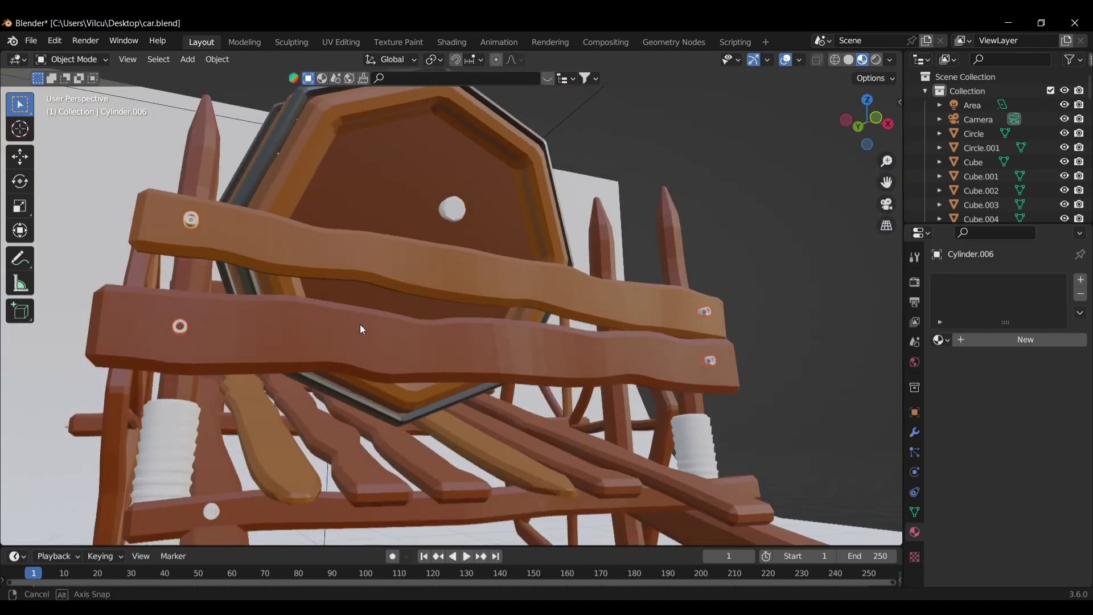
mouse_move(702, 482)
middle_mouse_down()
mouse_move(733, 384)
mouse_move(628, 504)
mouse_move(744, 277)
mouse_move(659, 306)
mouse_move(651, 439)
mouse_move(681, 302)
mouse_move(883, 292)
mouse_move(172, 397)
middle_mouse_up()
left_click(628, 504)
left_click(651, 438)
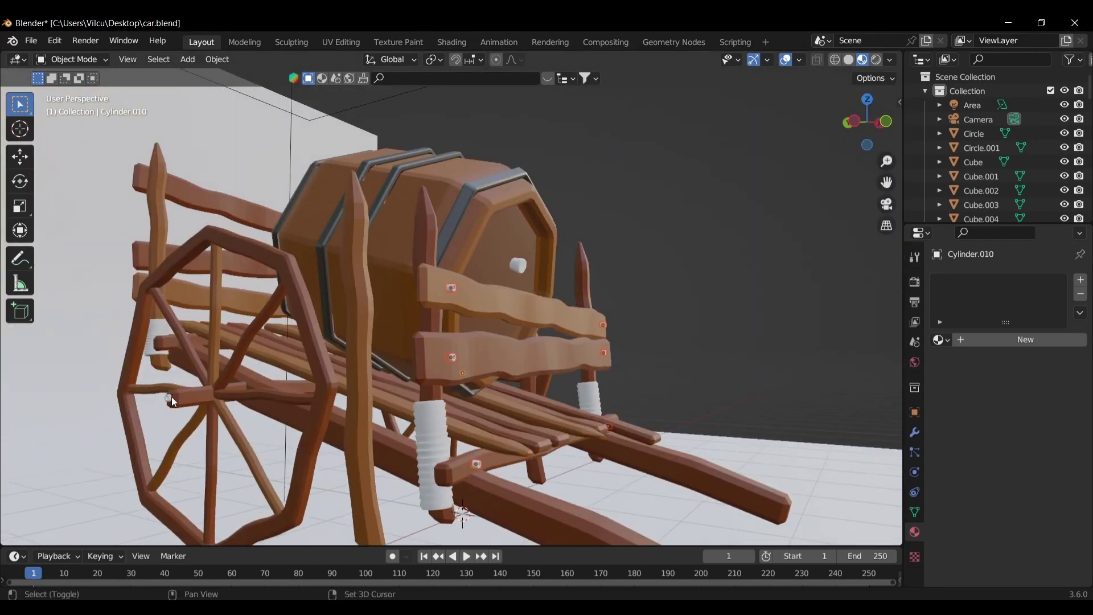
key("ctrl+l")
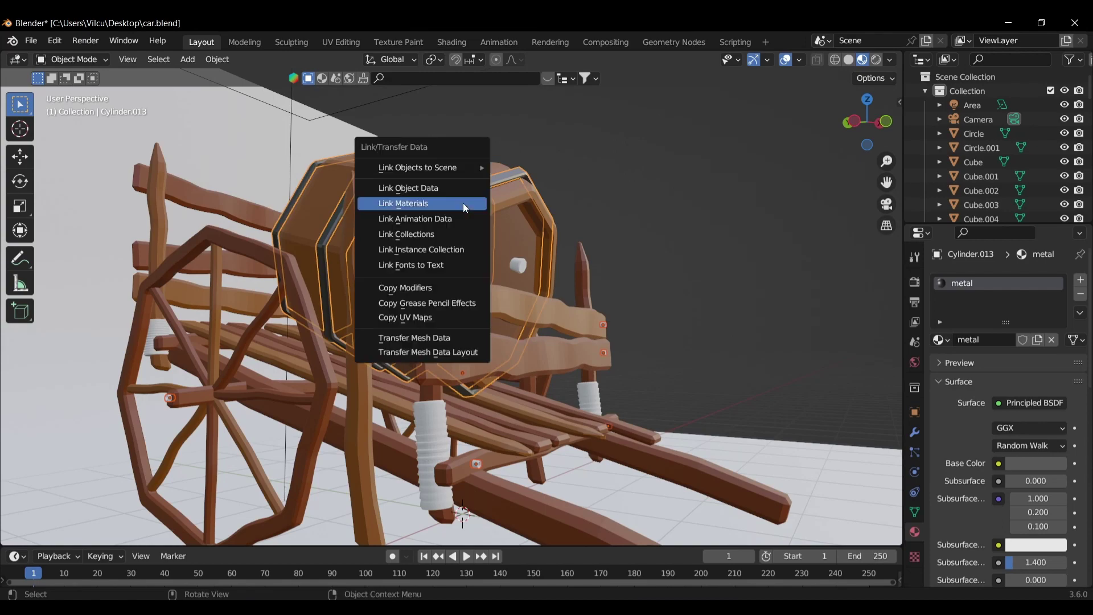
left_click(466, 203)
key("KP_0")
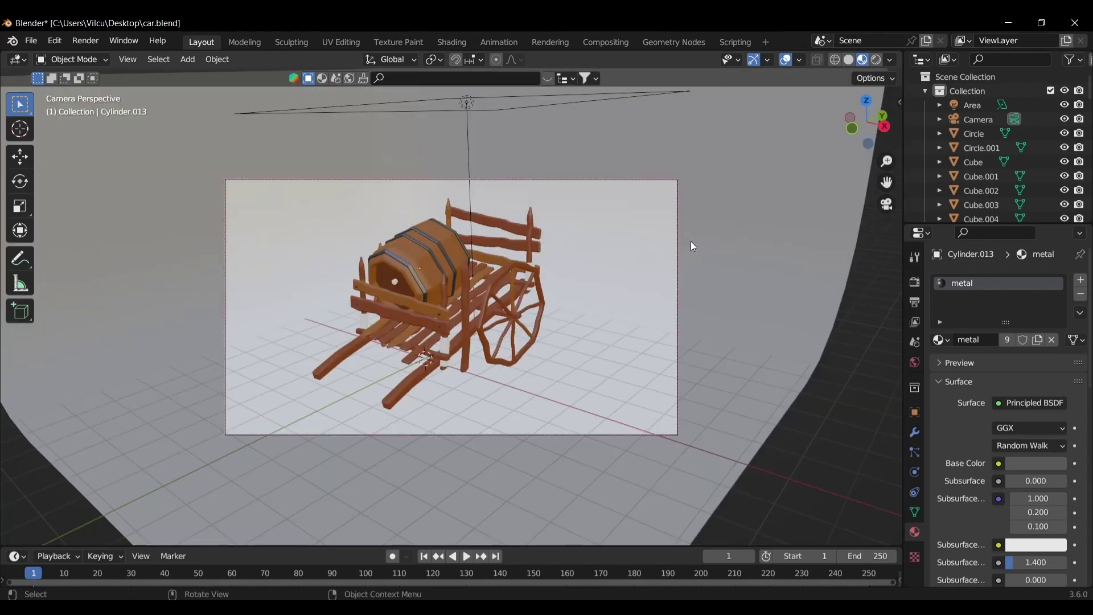
middle_click_drag(692, 246, 612, 231)
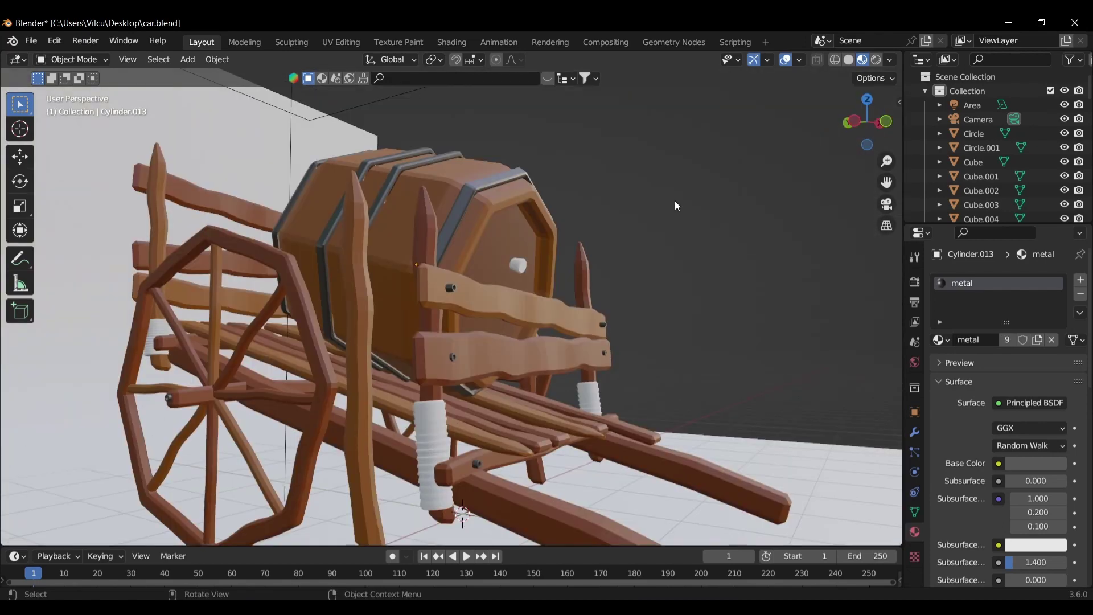
left_click(486, 274)
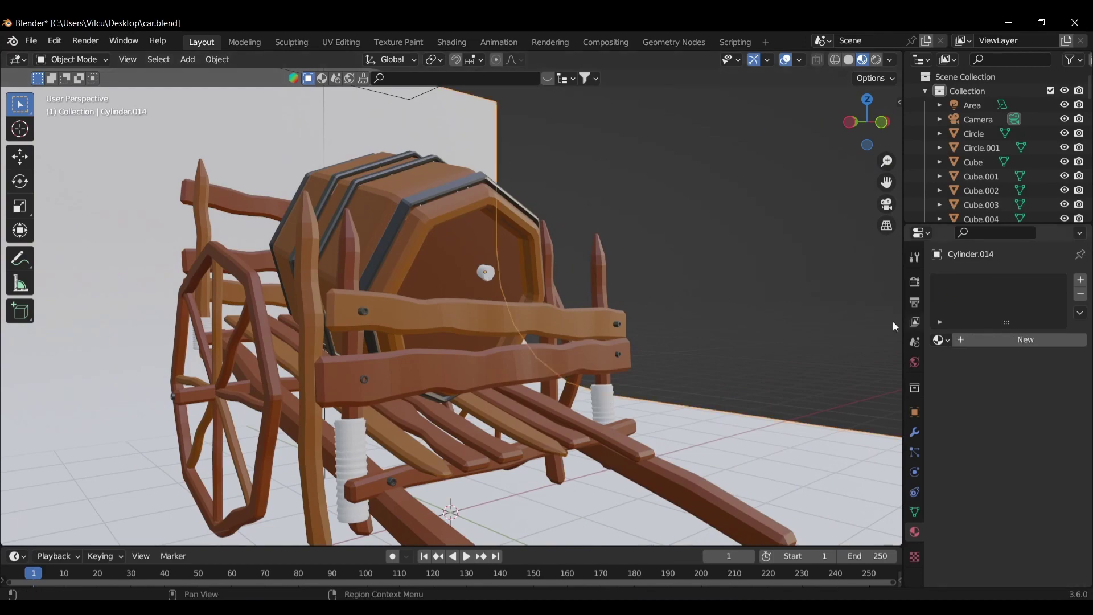
scroll(486, 276, "up", 4)
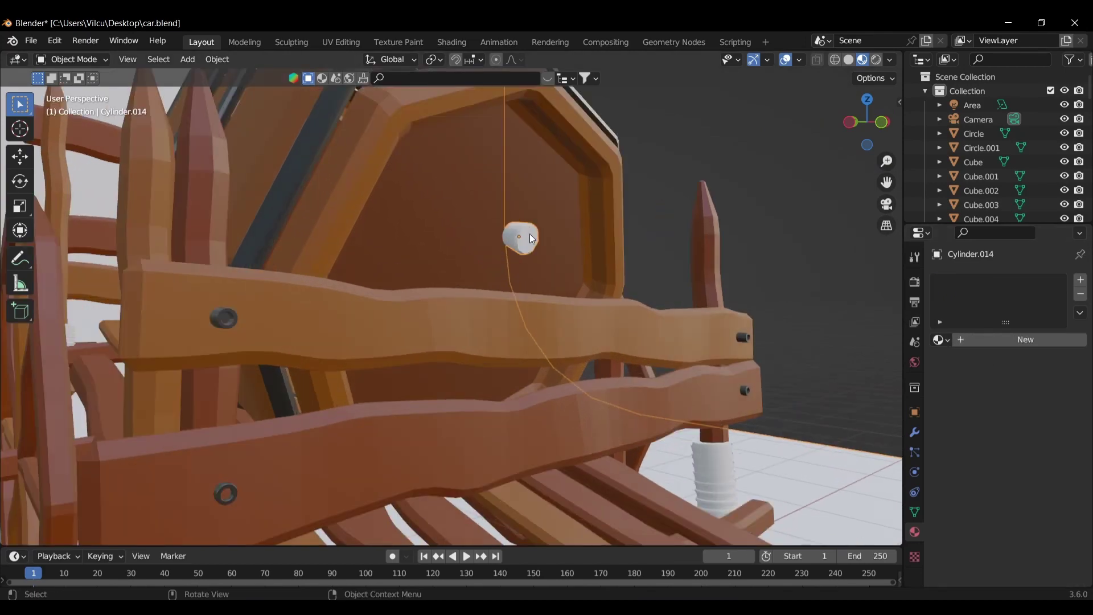
scroll(721, 230, "down", 6)
mouse_move(721, 230)
middle_mouse_down()
mouse_move(572, 246)
mouse_move(828, 340)
middle_mouse_up()
scroll(403, 296, "up", 2)
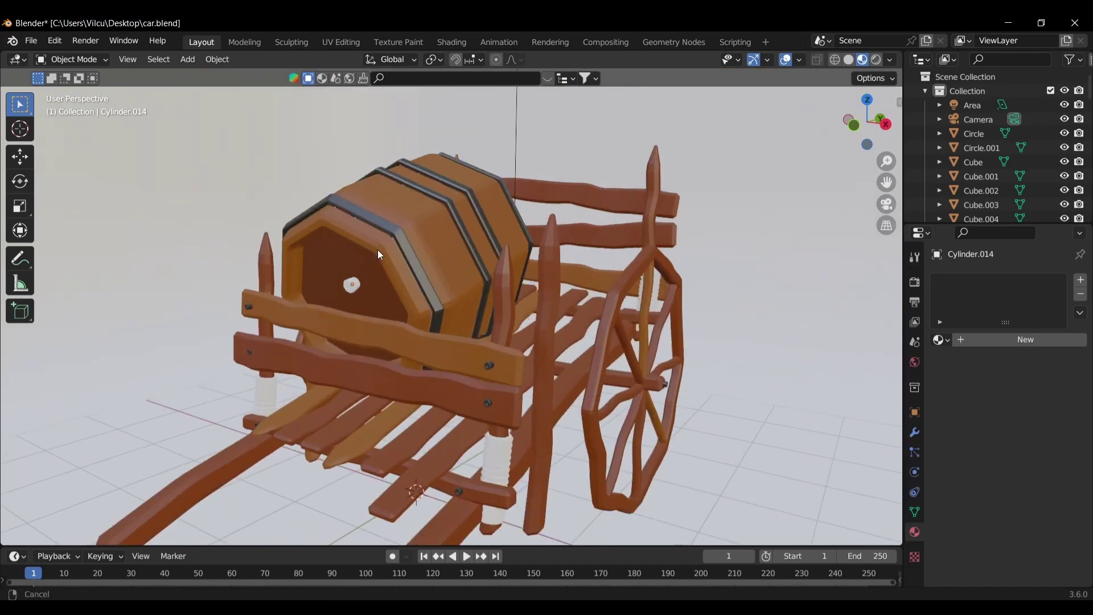
scroll(377, 250, "up", 5)
scroll(365, 258, "up", 1)
key("g")
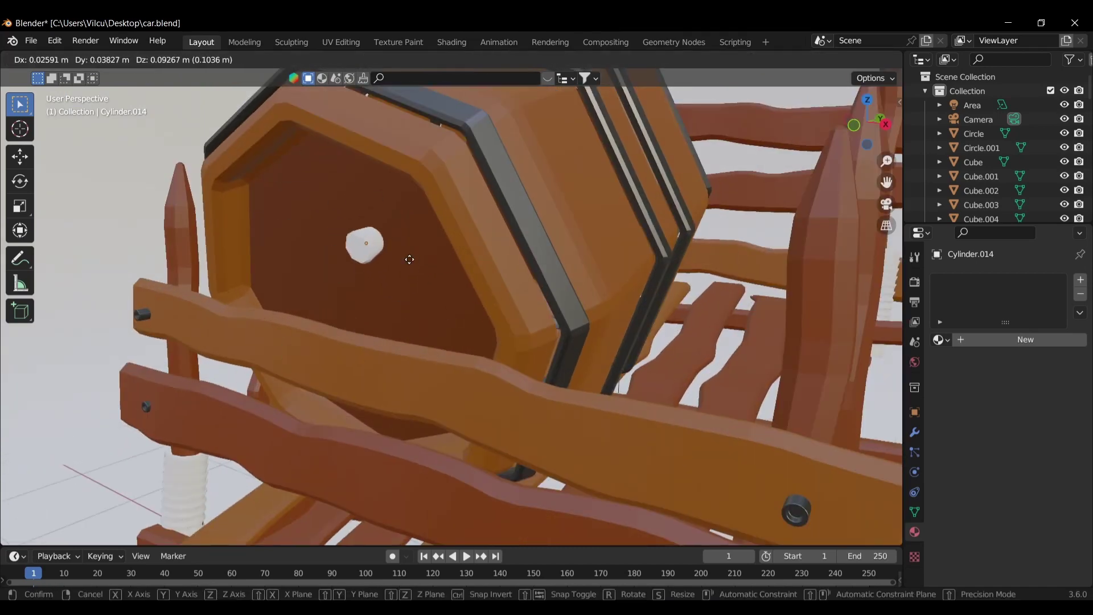
key("Escape")
scroll(428, 298, "down", 4)
scroll(428, 298, "down", 5)
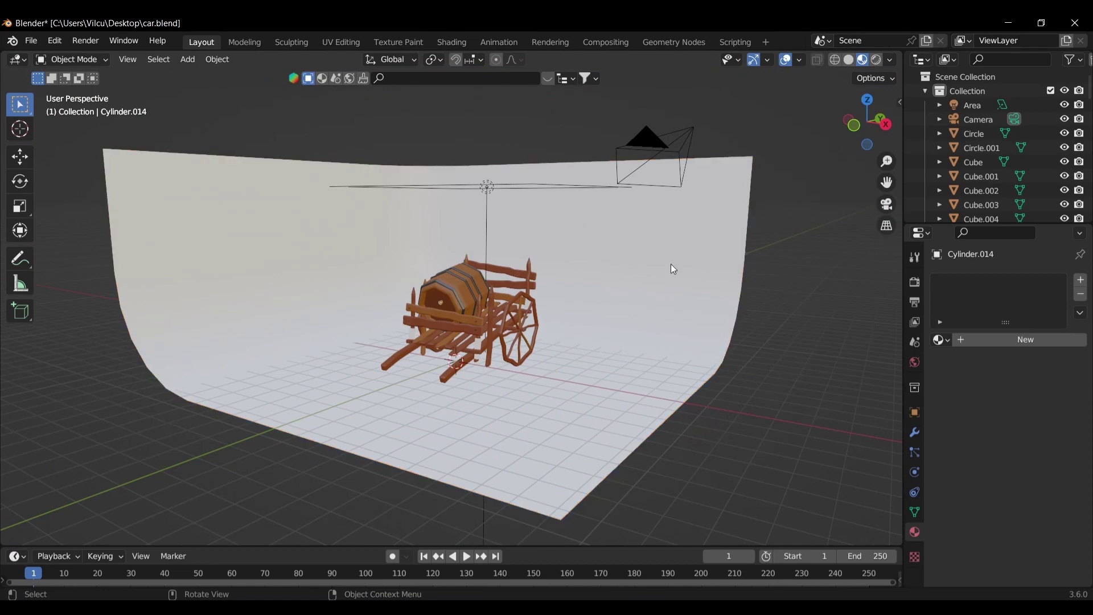
key("g")
key("Escape")
Separate the bung on the barrel lid into its own object using face select.
scroll(432, 294, "up", 5)
key("ctrl+Tab")
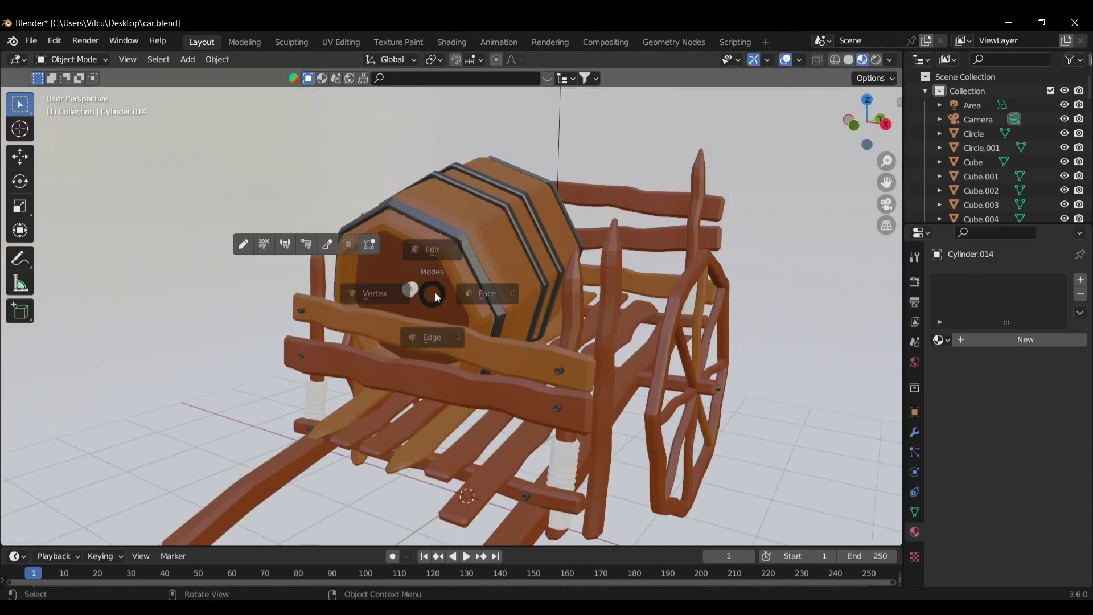
left_click(531, 287)
scroll(371, 274, "up", 5)
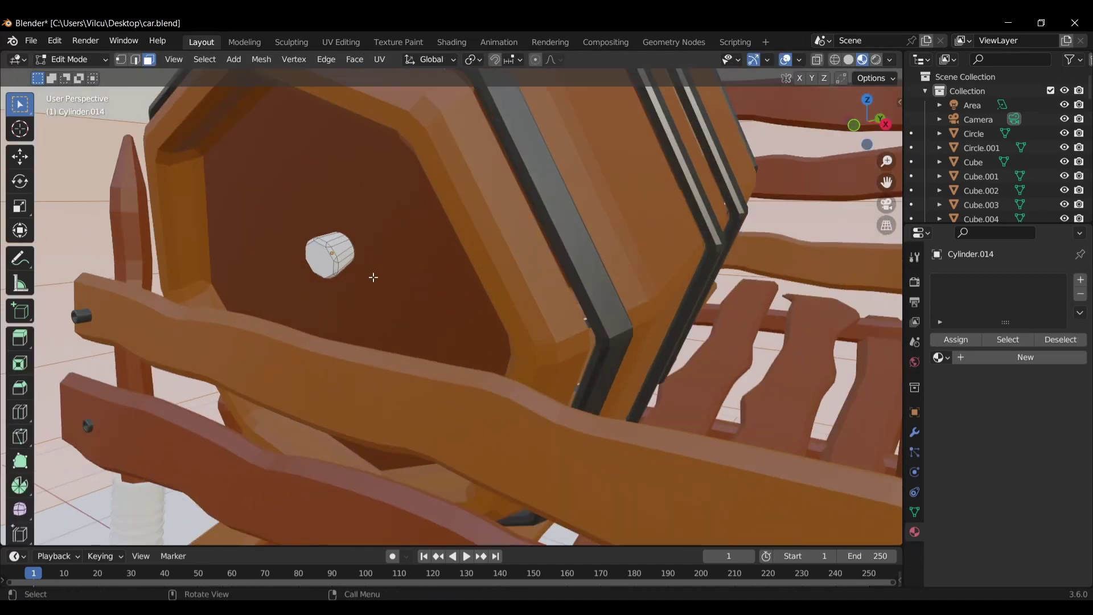
left_click(354, 267)
key("ctrl+KP_Add")
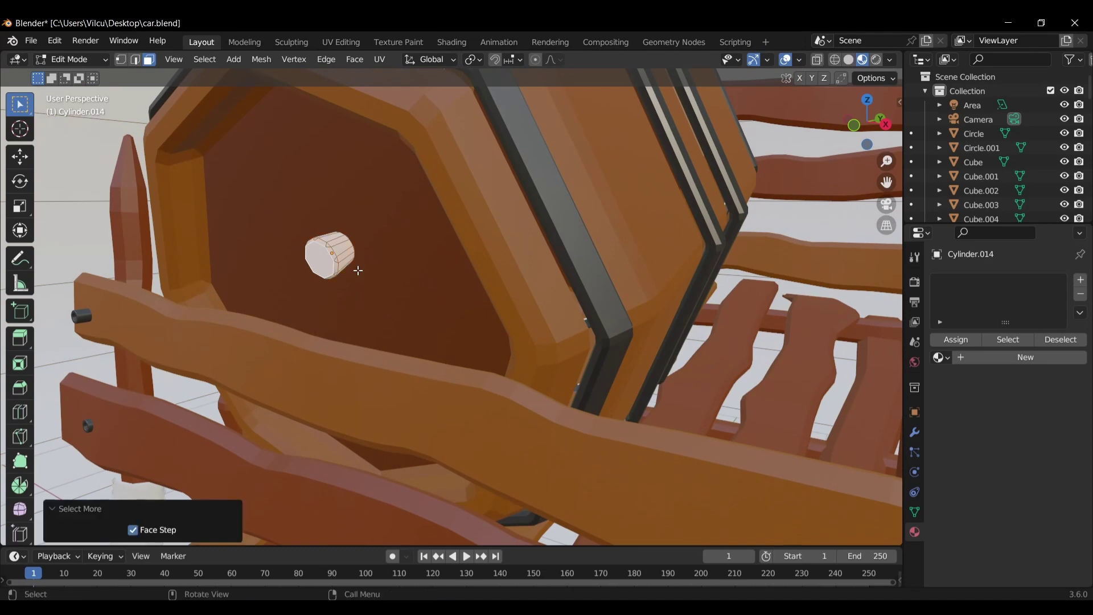
key("p")
left_click(477, 279)
key("Tab")
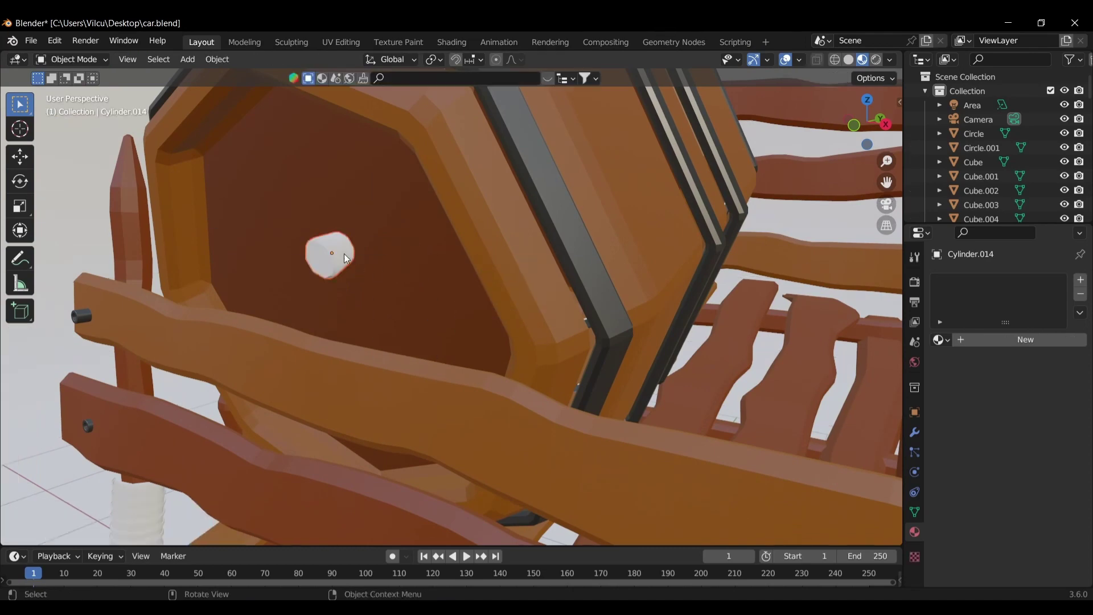
Give the separated bung the wood 2 material.
left_click(330, 255)
left_click(939, 336)
left_click(829, 375)
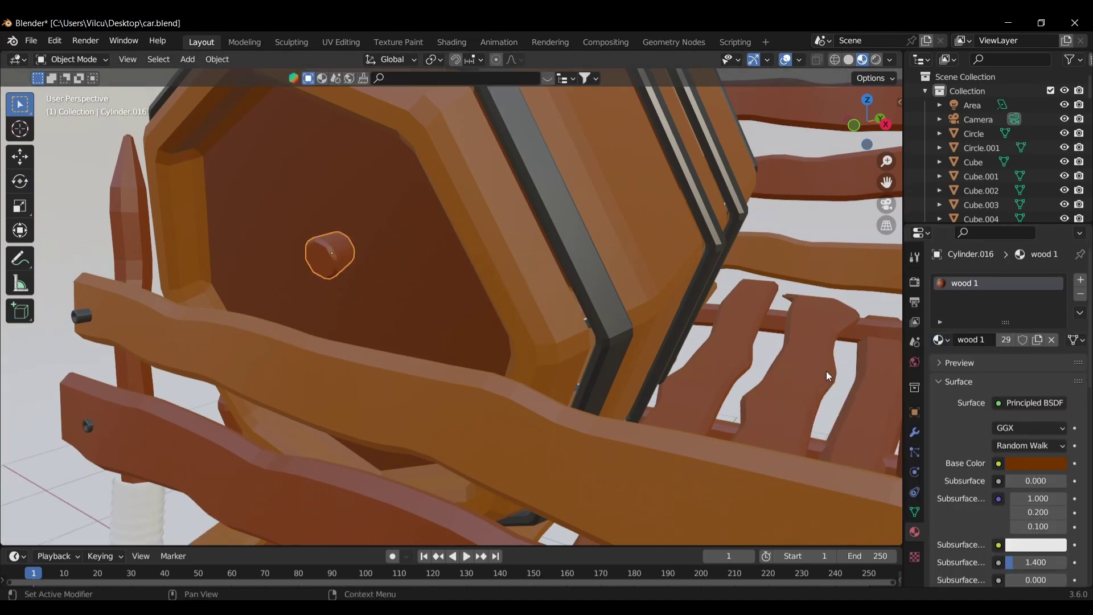
left_click(940, 340)
left_click(808, 388)
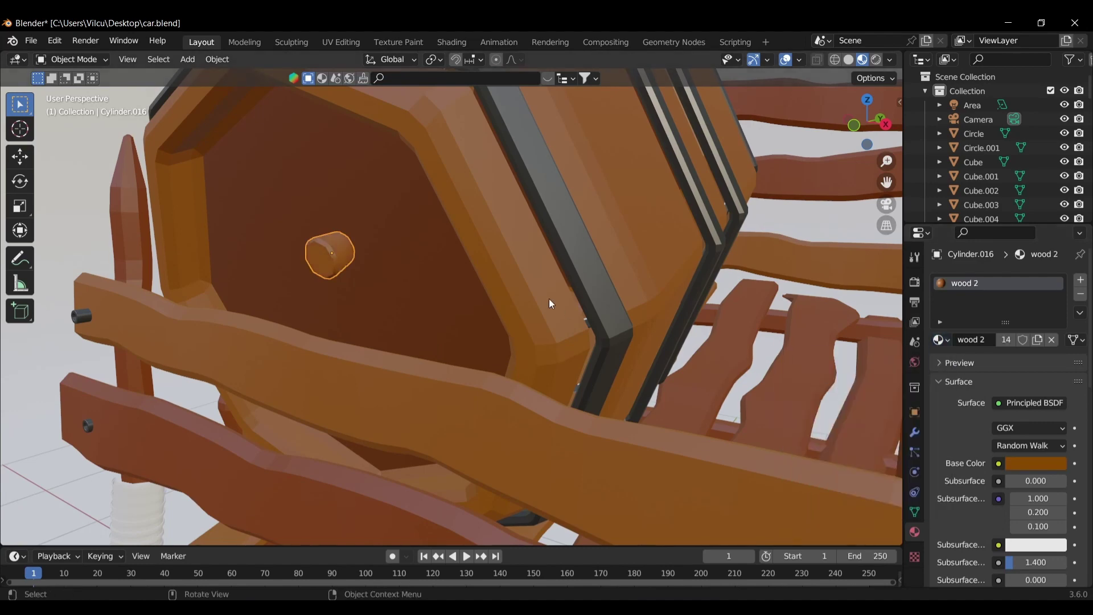
scroll(549, 298, "down", 8)
left_click(523, 404)
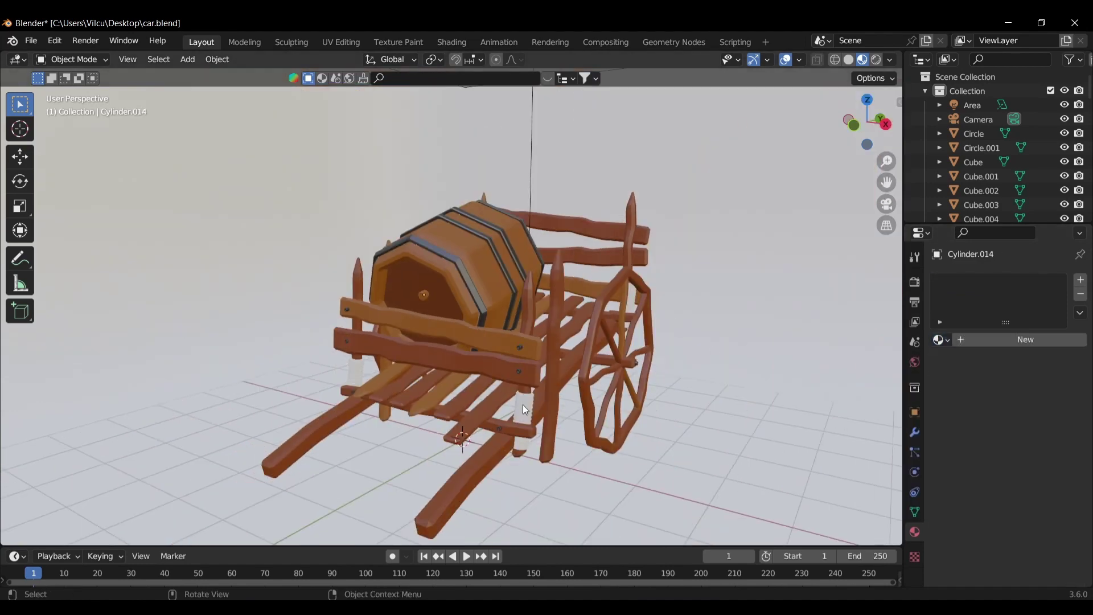
Create a new material named 'textil' for the leg wrap with a pale tan base colour.
left_click(989, 343)
type("textil")
key("Return")
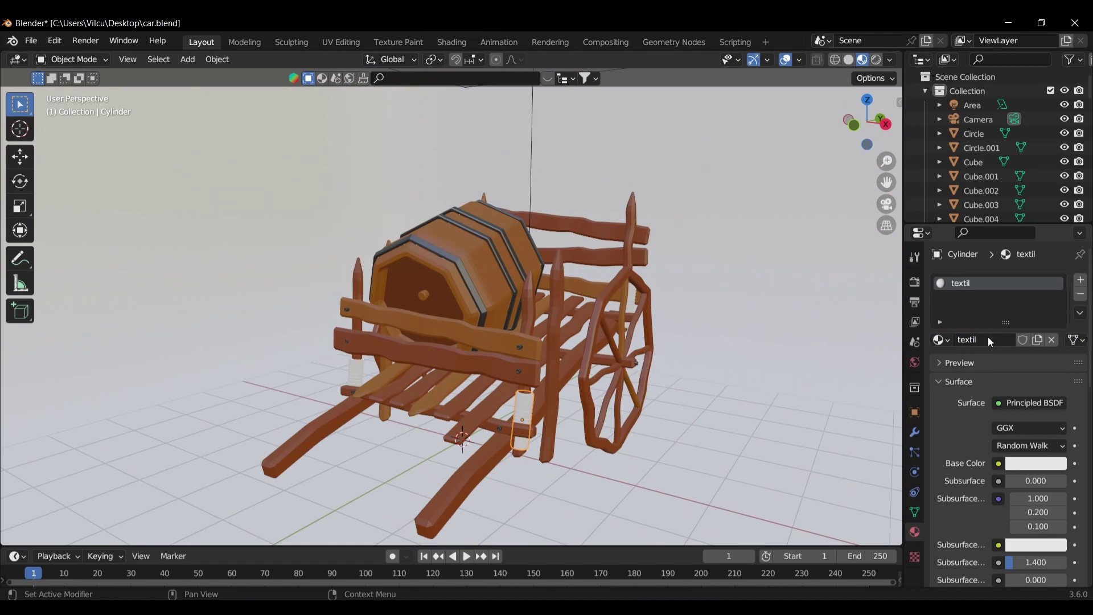
left_click(1023, 465)
left_click_drag(972, 329, 981, 325)
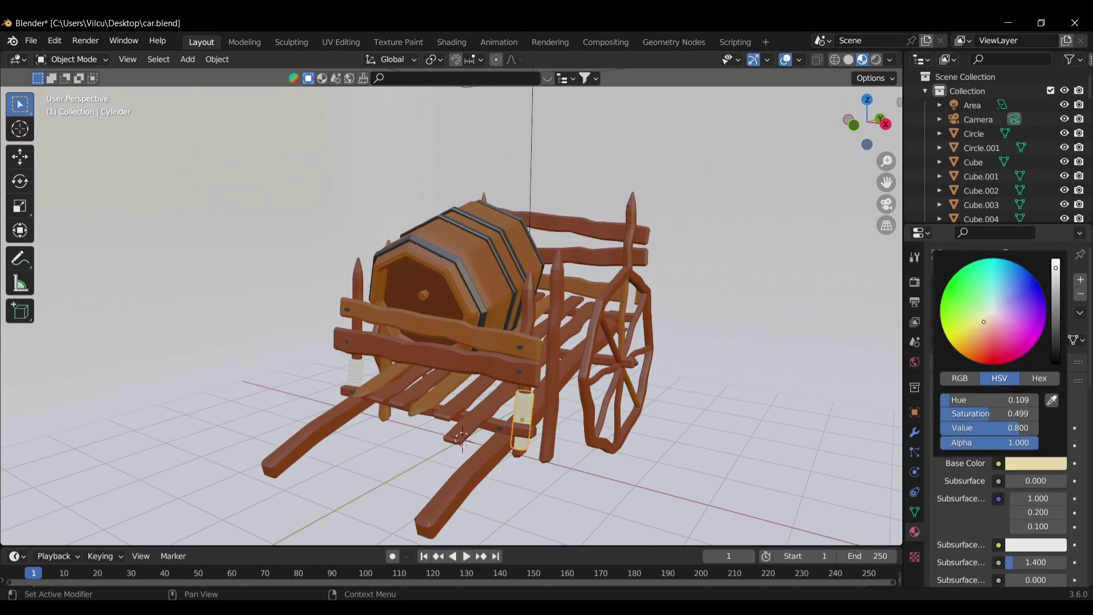
scroll(1010, 322, "down", 2)
scroll(1010, 323, "down", 2)
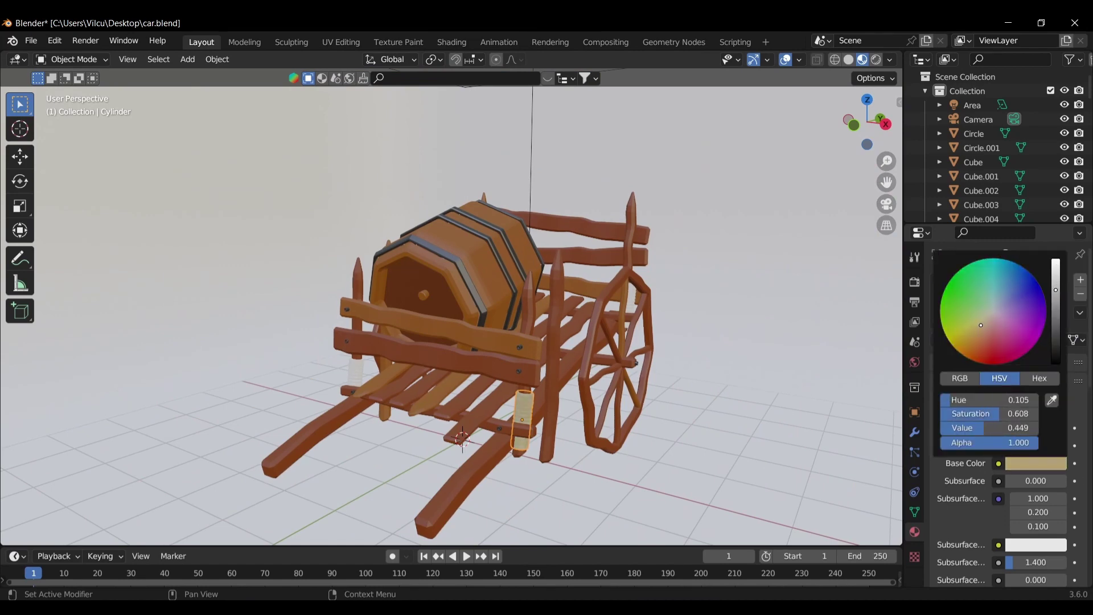
Select the other leg wraps and link the textil material to them.
left_click(355, 379)
middle_click_drag(510, 359, 641, 349)
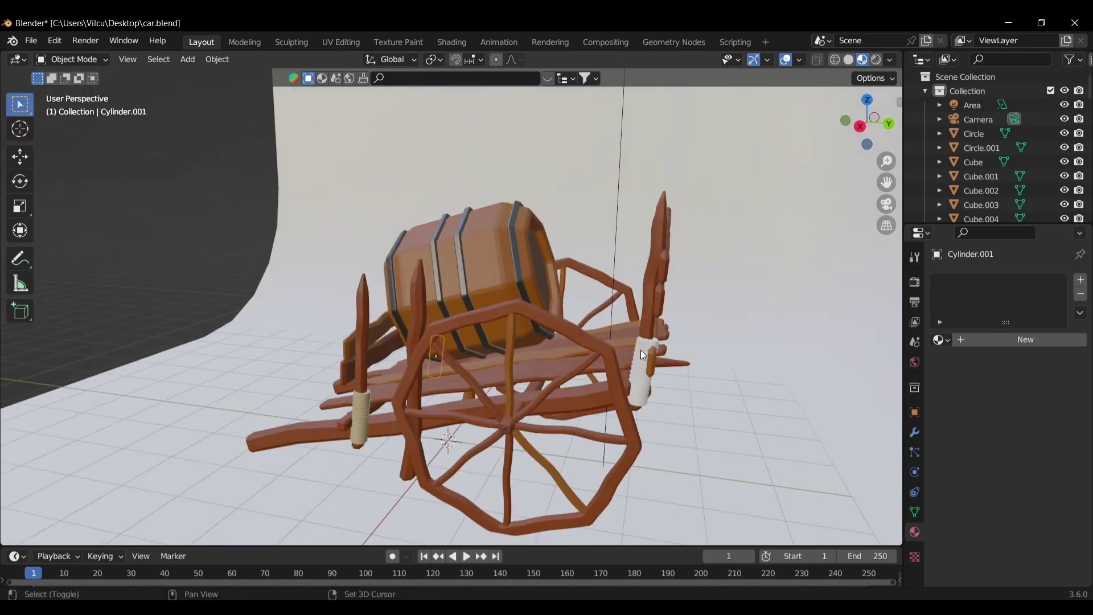
left_click(635, 387)
middle_click_drag(576, 260, 620, 292)
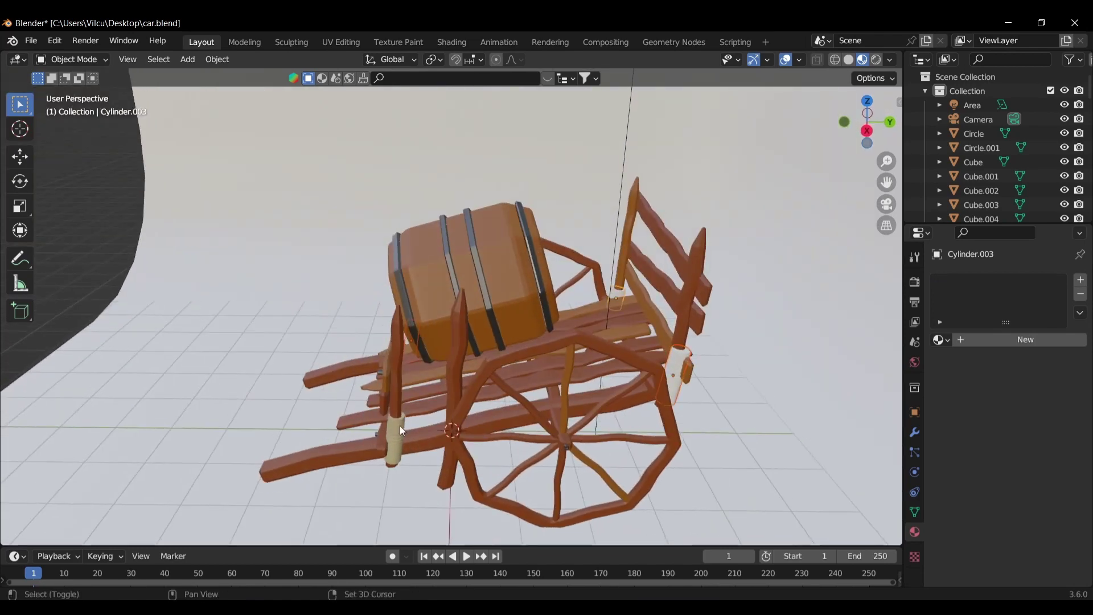
left_click(400, 425, "shift")
key("ctrl+l")
left_click(400, 425)
Give the backdrop a new material named 'plan' with a cyan base colour.
left_click(750, 329)
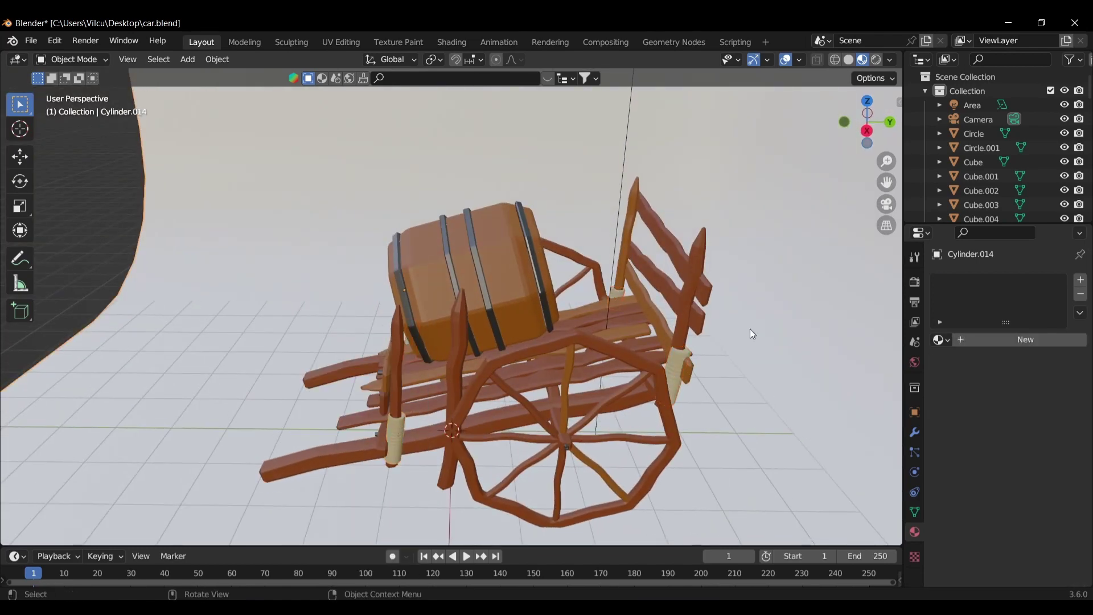
left_click(1019, 339)
double_click(976, 339)
type("P")
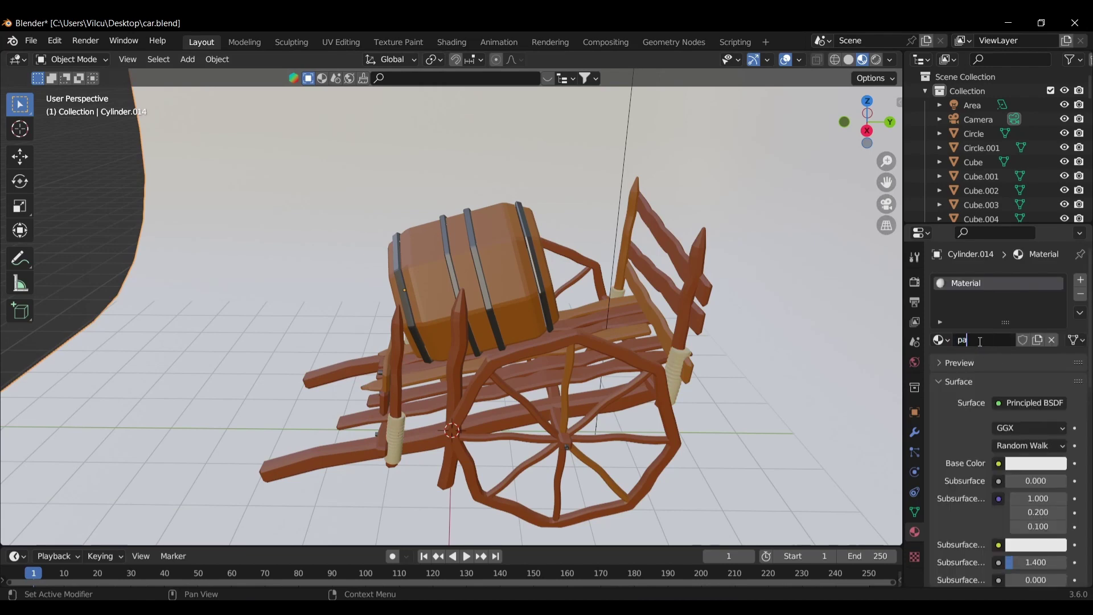
key("Return")
middle_click_drag(570, 342, 655, 353)
left_click(1033, 462)
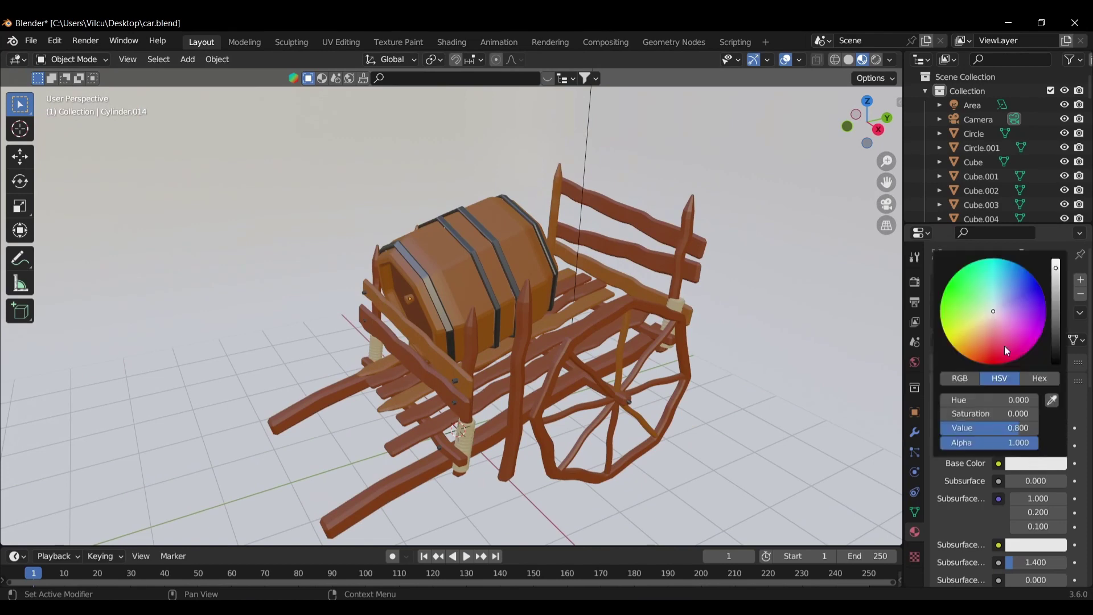
left_click_drag(1004, 346, 985, 283)
Lower the backdrop material's roughness to 0.289.
scroll(727, 300, "down", 3)
scroll(969, 490, "down", 2)
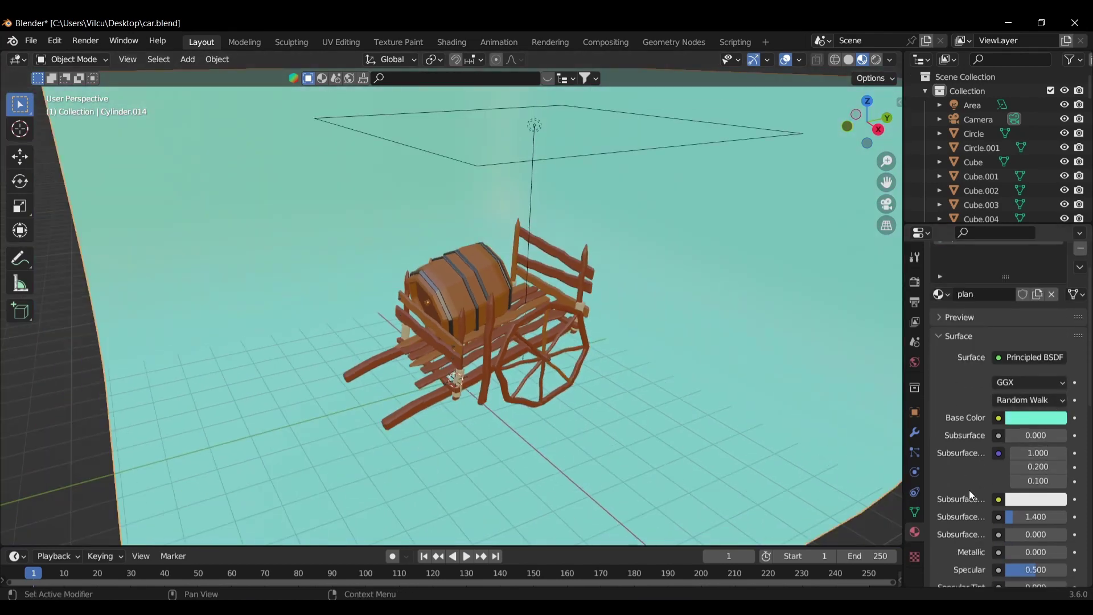
scroll(969, 490, "down", 3)
left_click_drag(1036, 537, 1025, 536)
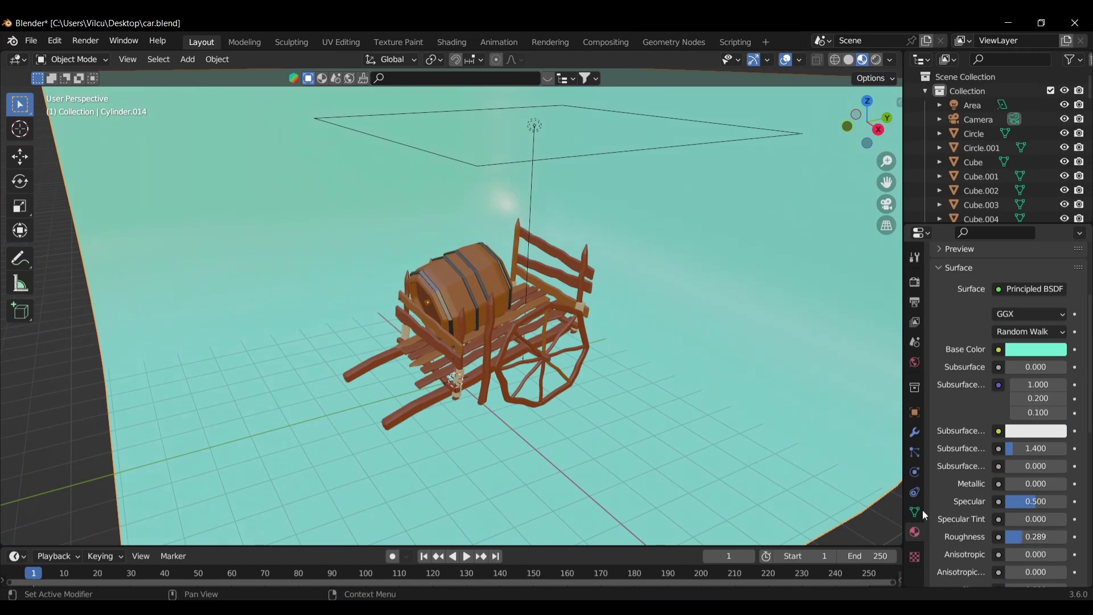
Render a test image through the scene camera, then close it and orbit back out.
key("KP_0")
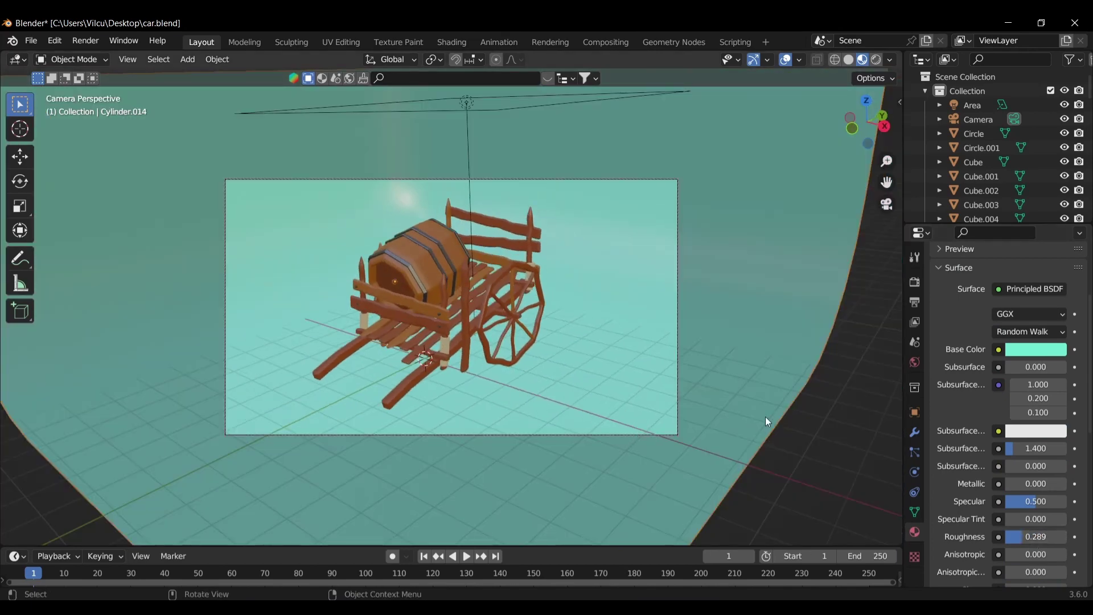
key("F12")
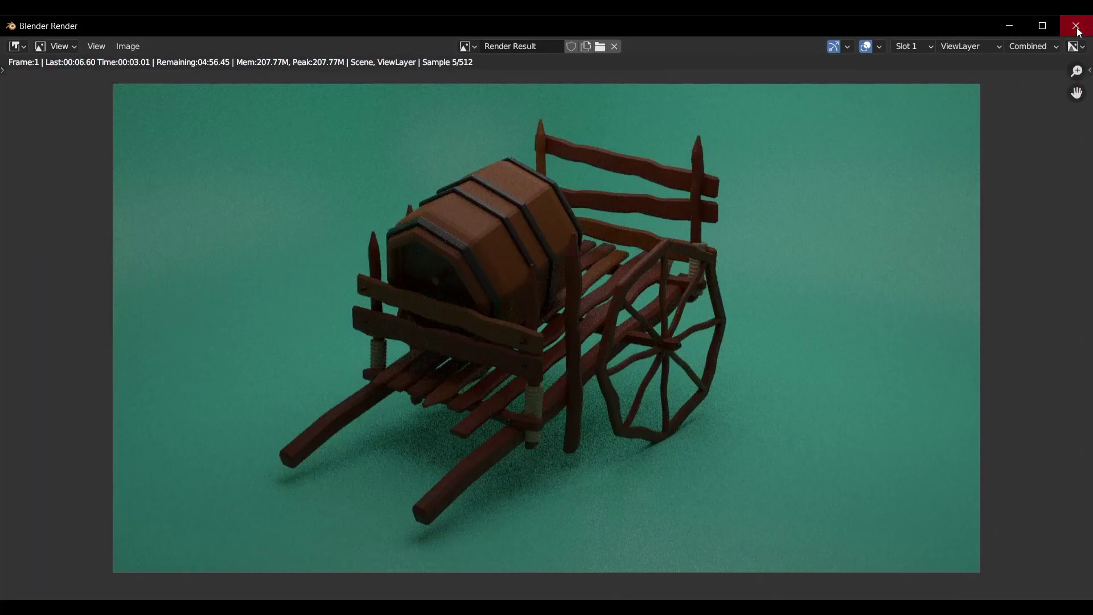
left_click(1075, 25)
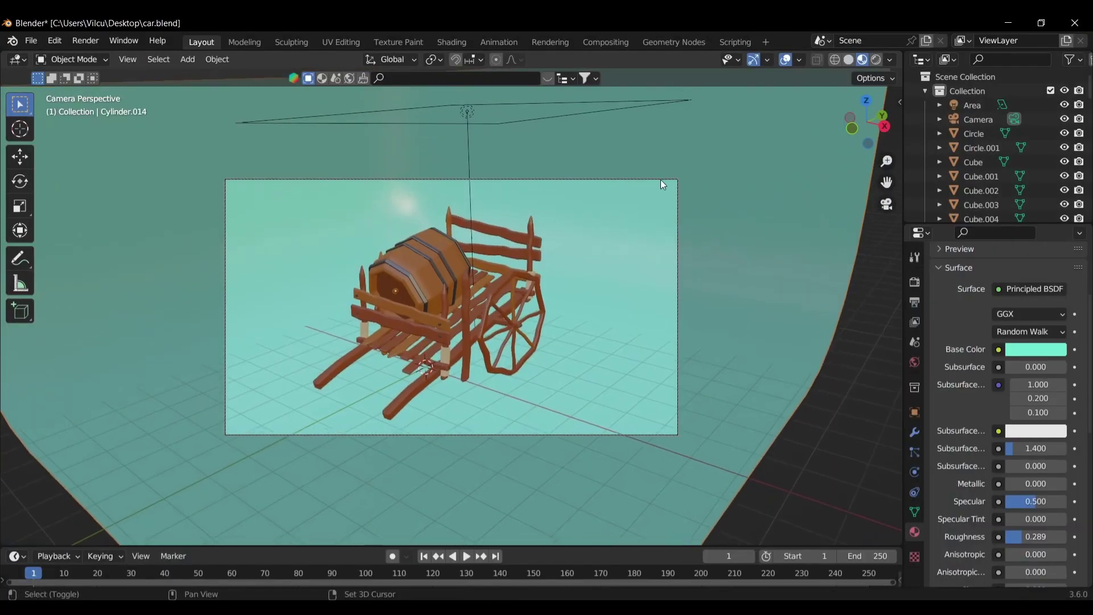
middle_click_drag(667, 181, 606, 167)
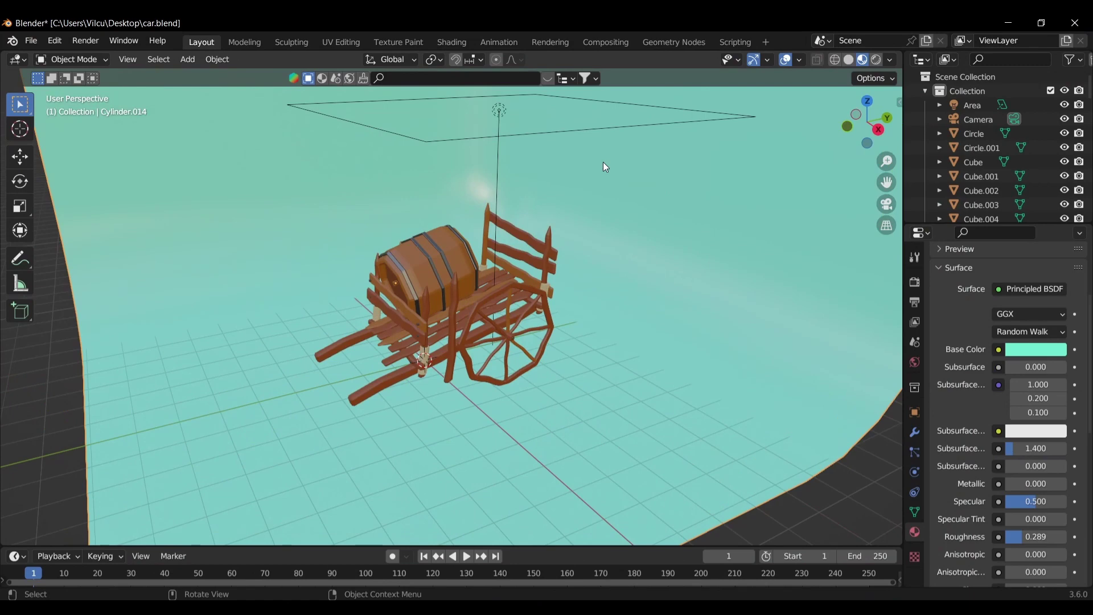
Set the area light's power to 500 W.
left_click(530, 133)
left_click(1029, 357)
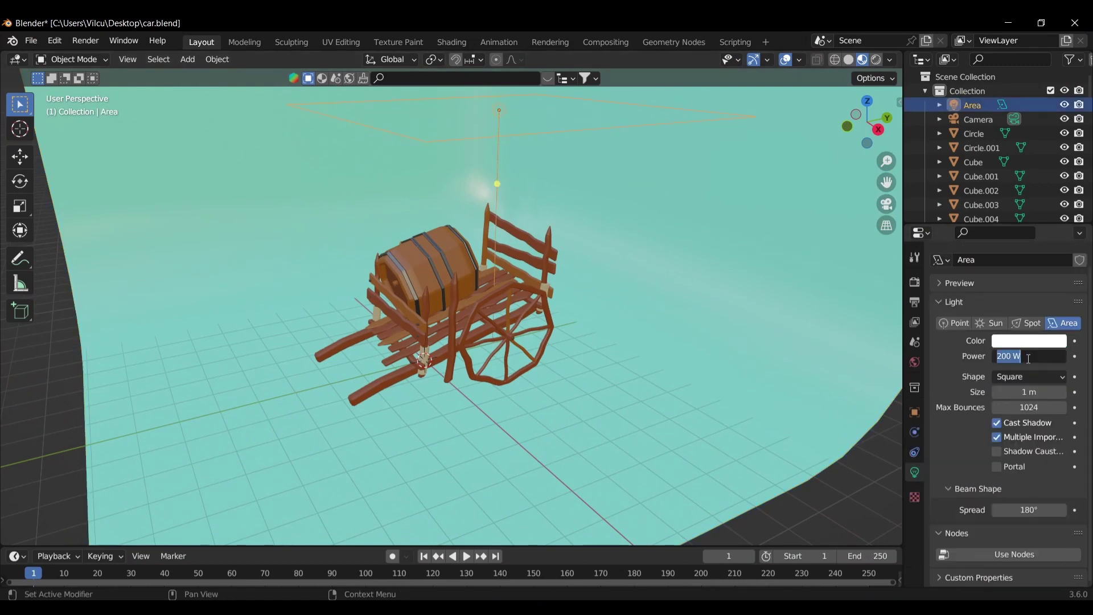
type("500")
key("Return")
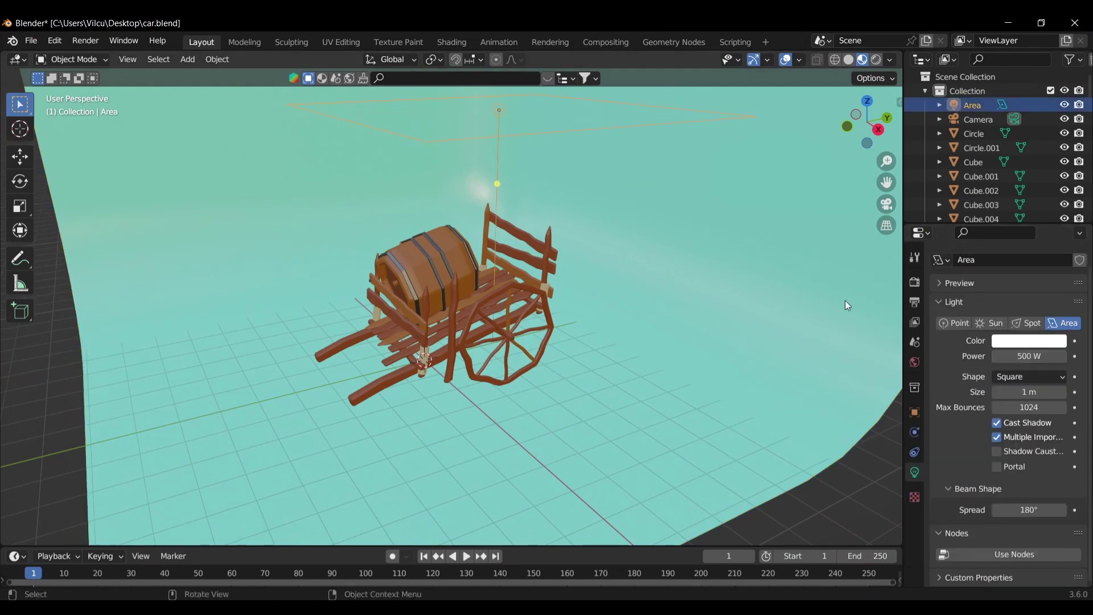
Duplicate the area light, shrink the copy and place it left of the cart.
key("KP_7")
key("shift+d")
left_click(678, 373)
key("s")
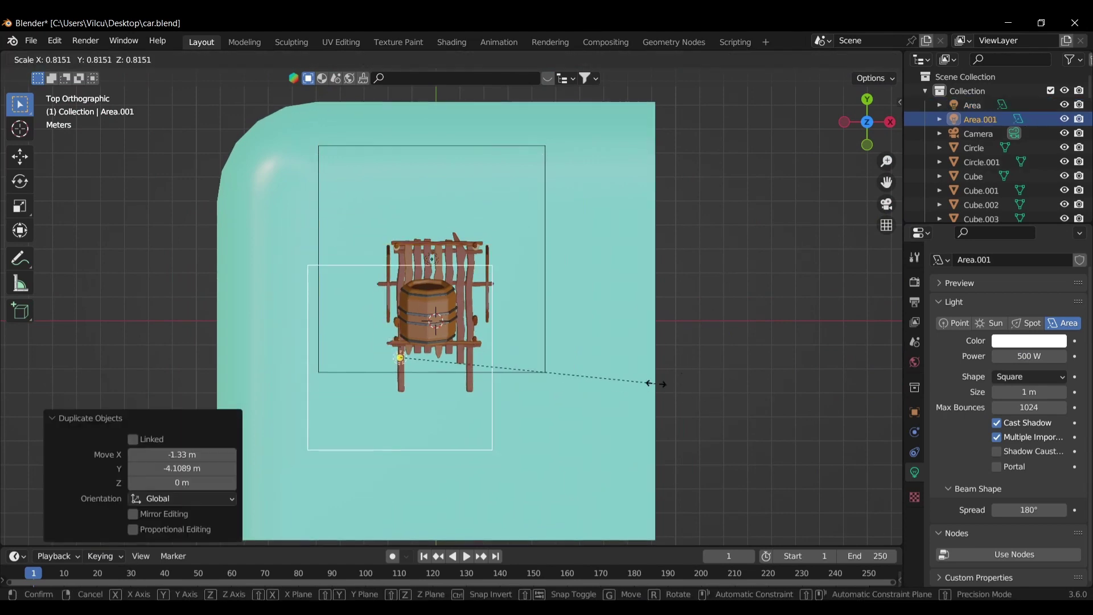
left_click(540, 344)
key("g")
left_click(578, 305)
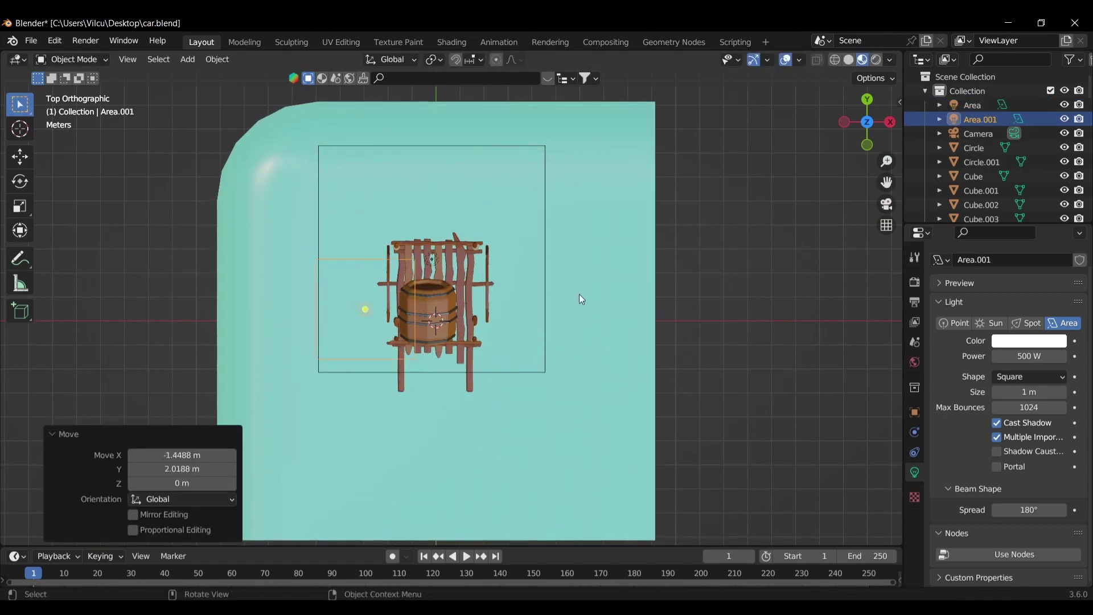
In front view, tilt the light -30.6° and reposition it.
key("KP_1")
key("r")
left_click(603, 188)
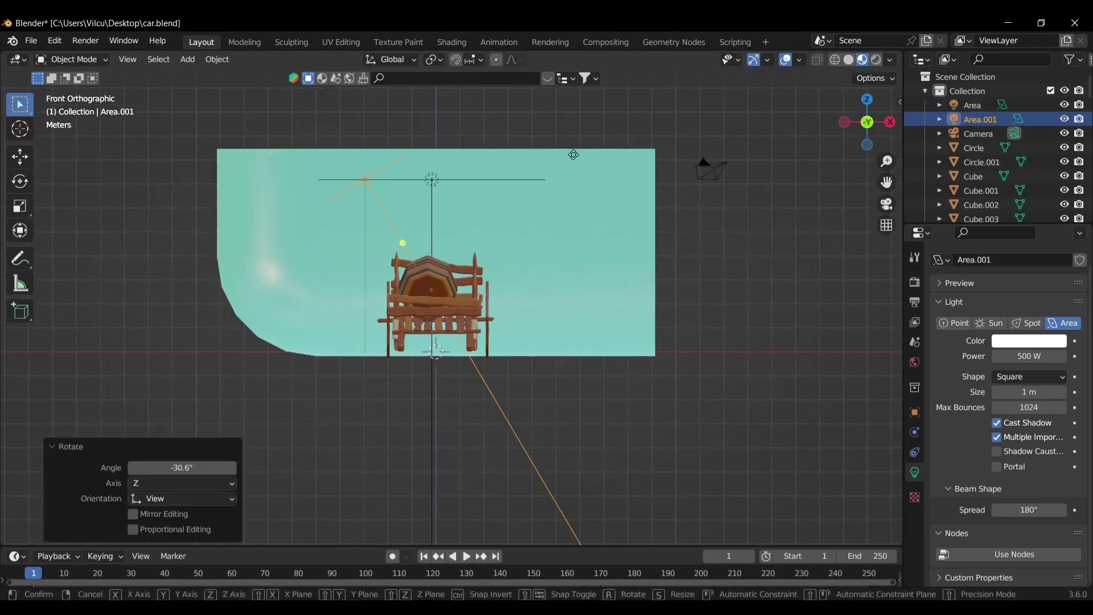
key("g")
left_click(581, 202)
Duplicate the light to the cart's other side and angle it toward the cart.
key("shift+d")
left_click(569, 273)
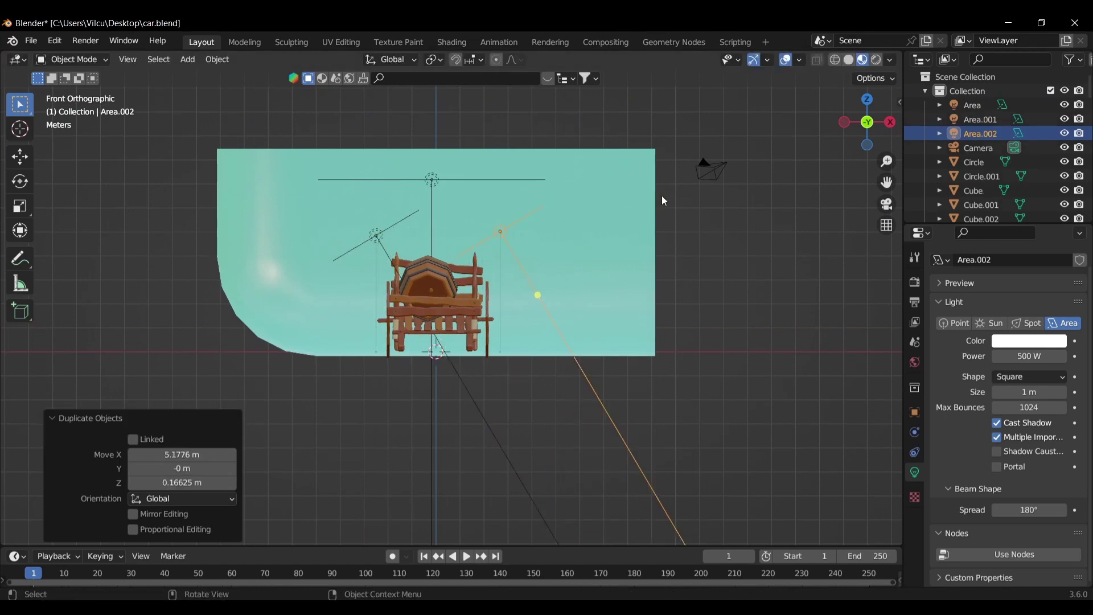
key("r")
left_click(555, 319)
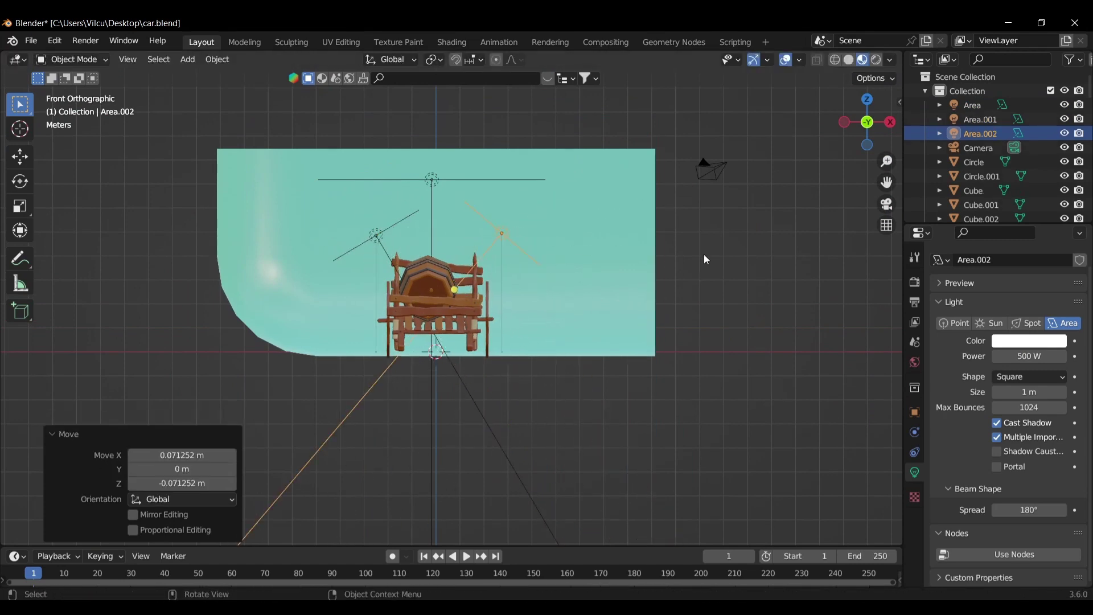
Add a third light copy in front of the cart and rotate it in side view.
key("KP_7")
key("shift+d")
left_click(603, 340)
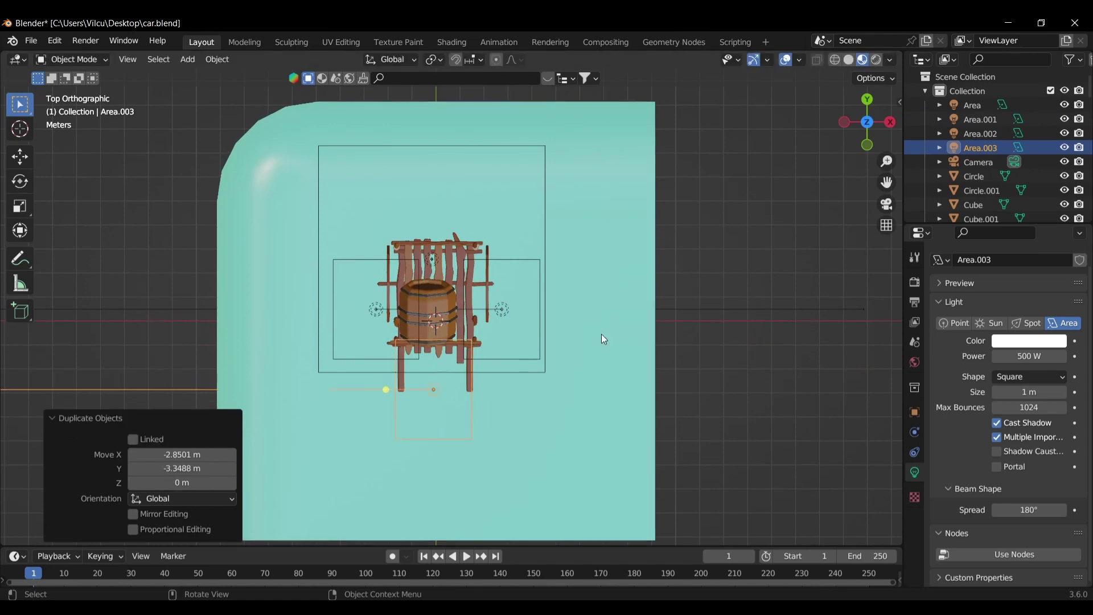
key("KP_3")
key("r")
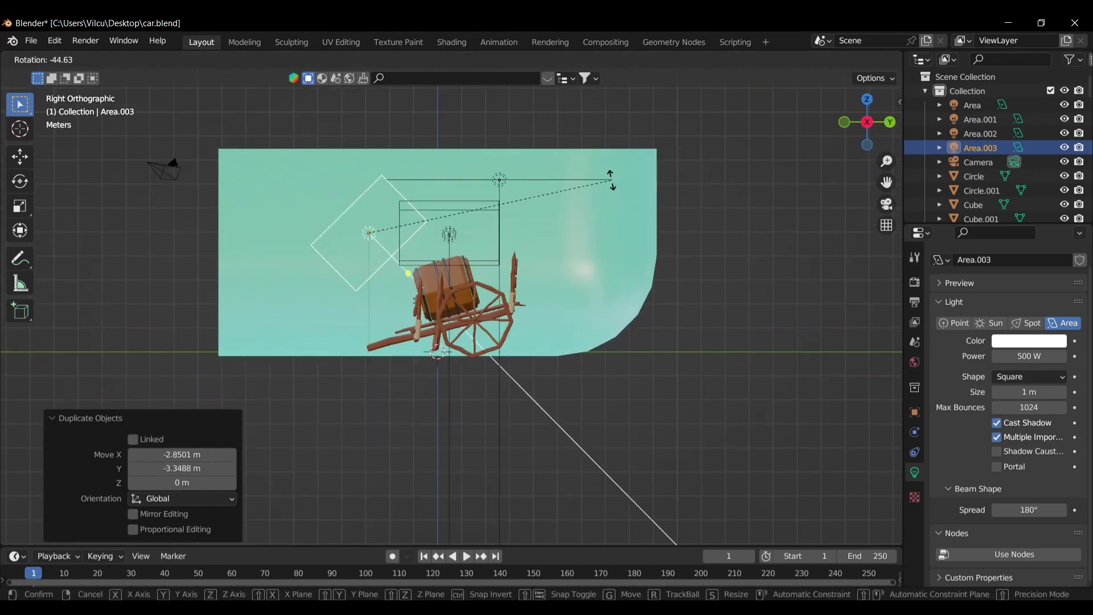
left_click(547, 541)
Turn the third light -44.6° to face the cart and start a test render.
mouse_move(547, 541)
middle_mouse_down()
mouse_move(593, 270)
mouse_move(707, 310)
middle_mouse_up()
key("KP_7")
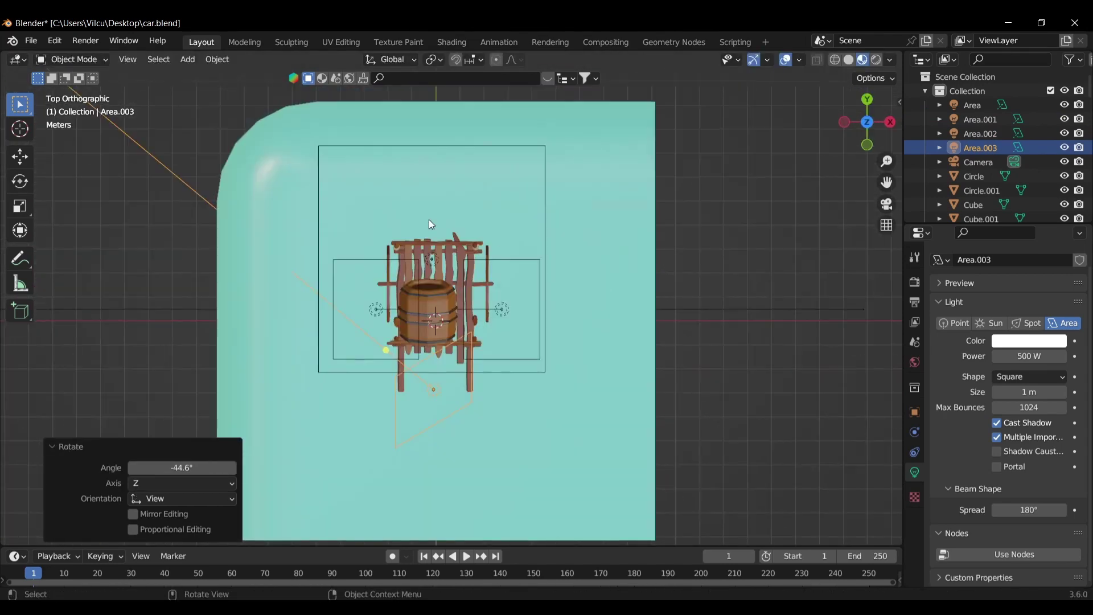
key("r")
left_click(760, 312)
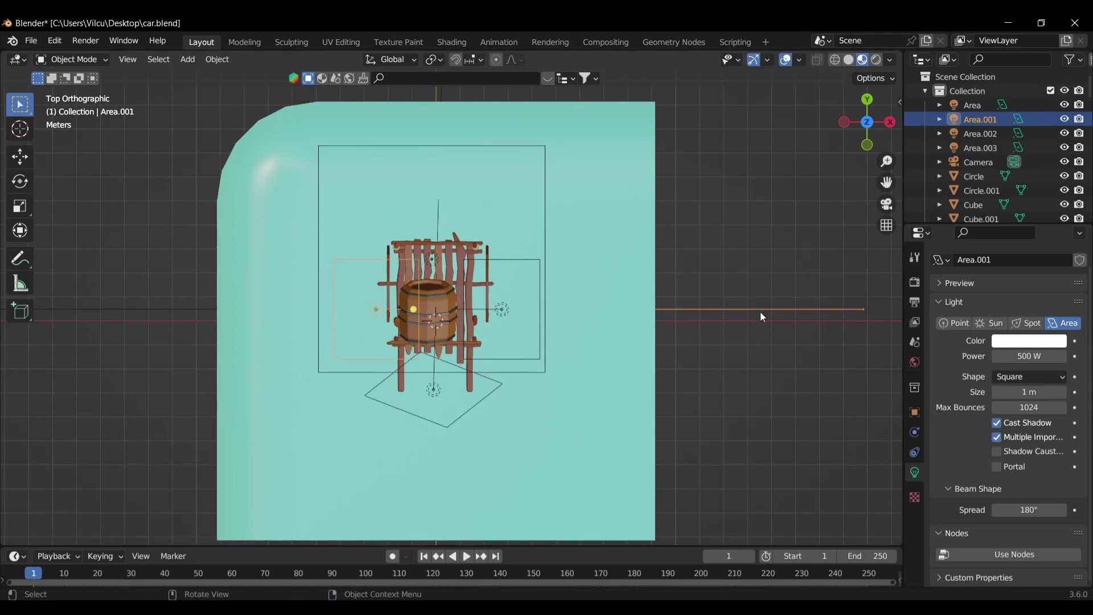
key("F12")
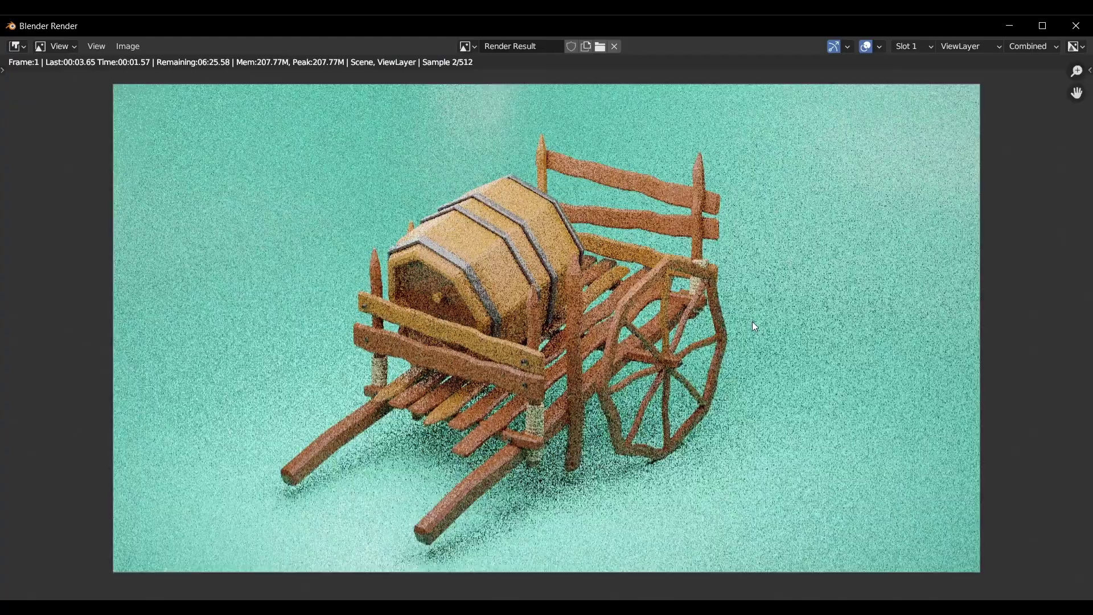
Set the first two area lights' power to 200 W.
left_click(1077, 29)
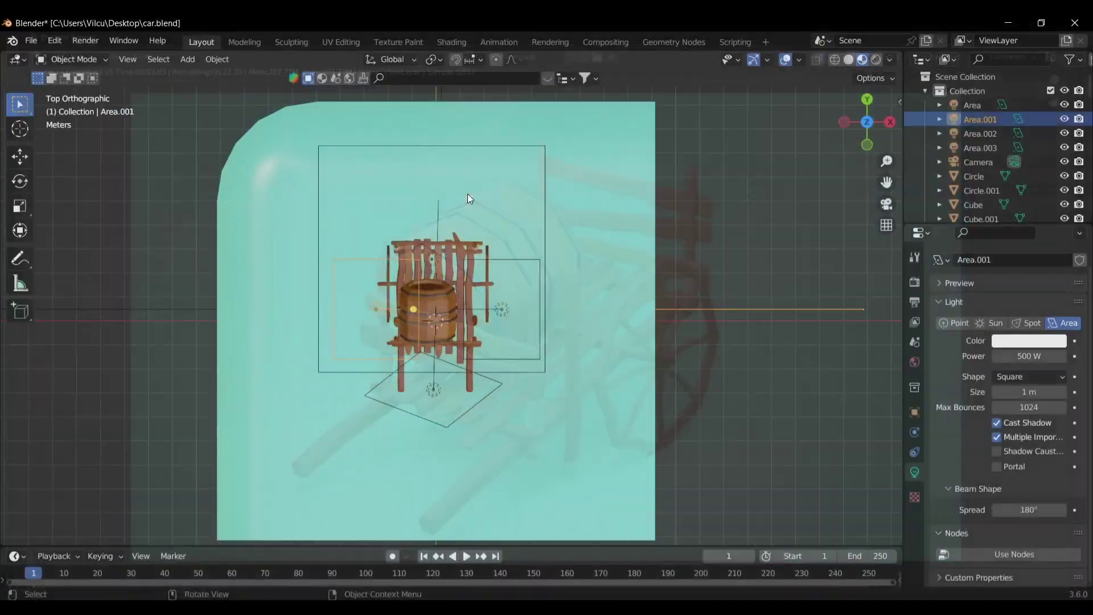
double_click(1029, 356)
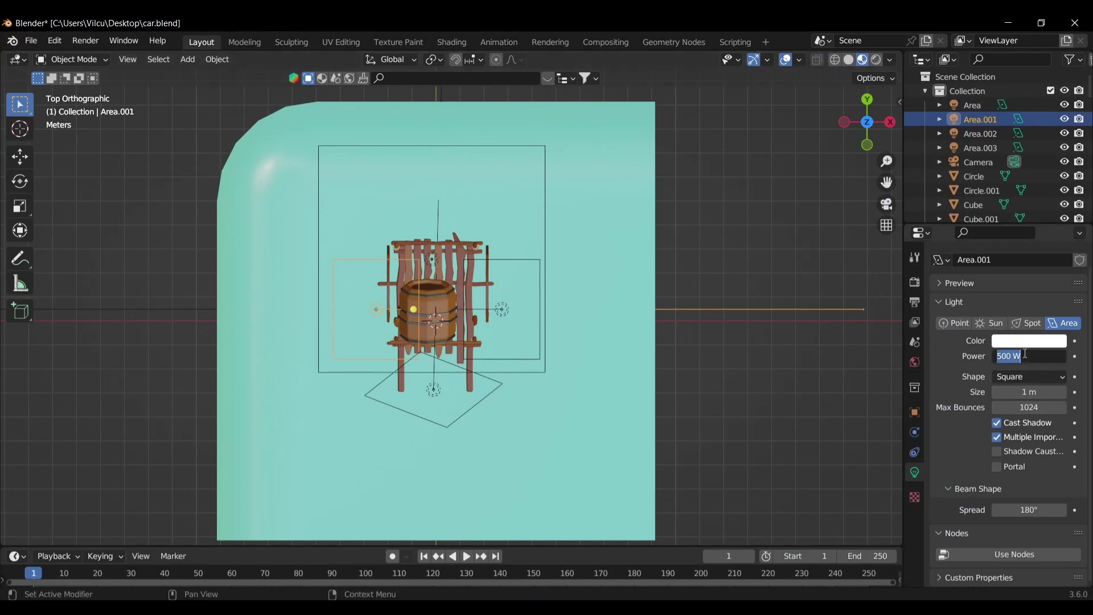
type("200")
key("Return")
left_click(546, 298)
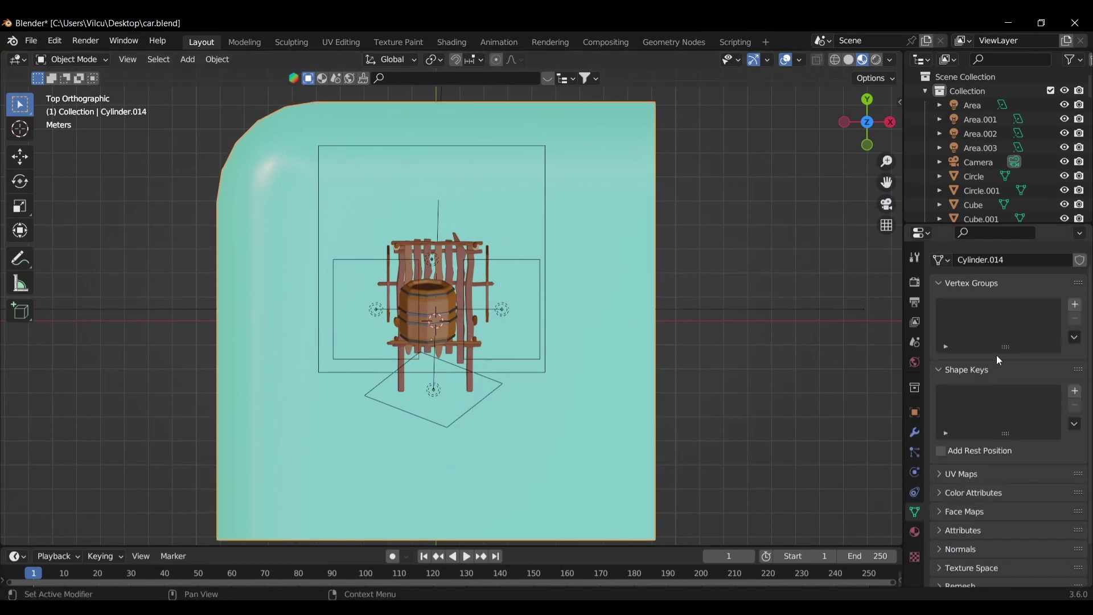
left_click(525, 263)
double_click(1023, 356)
type("200")
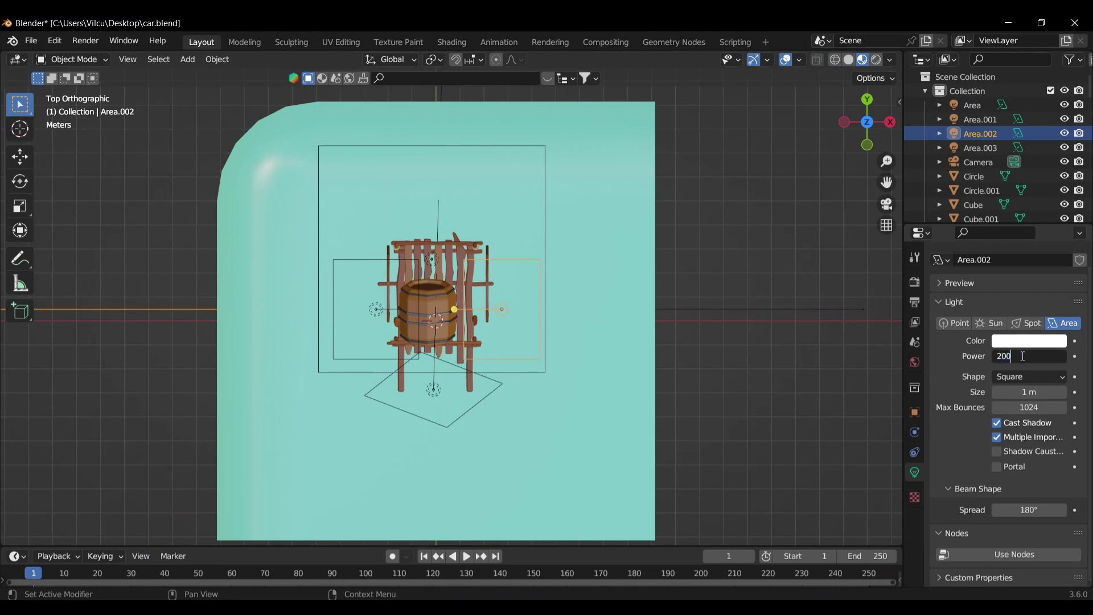
key("Return")
Set the third area light to 200 W and tint it light yellow.
left_click(434, 390)
double_click(1029, 356)
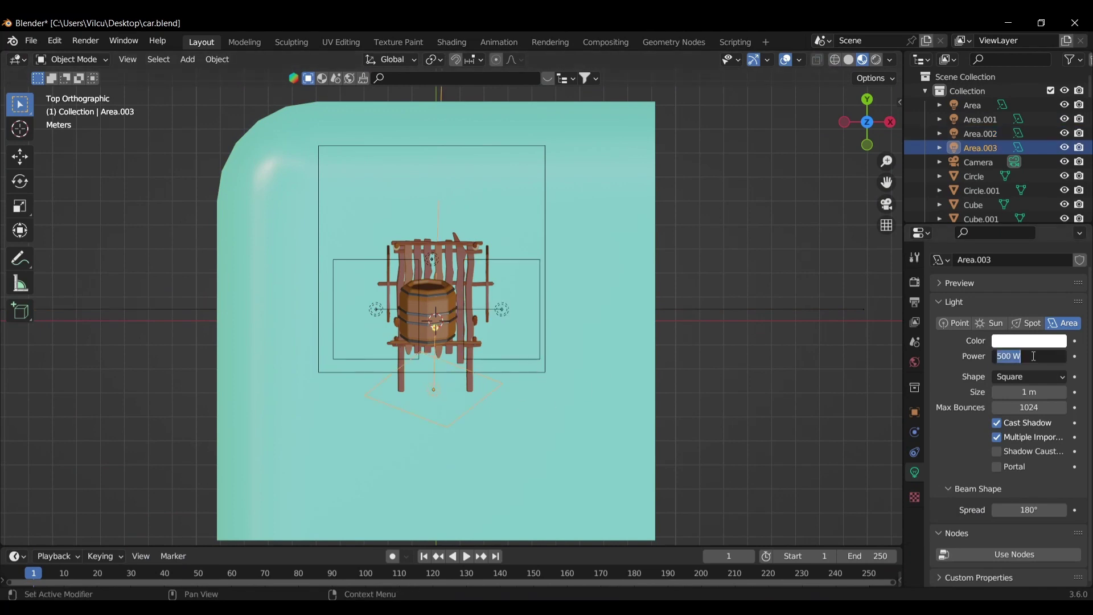
type("200")
key("Return")
left_click(1029, 344)
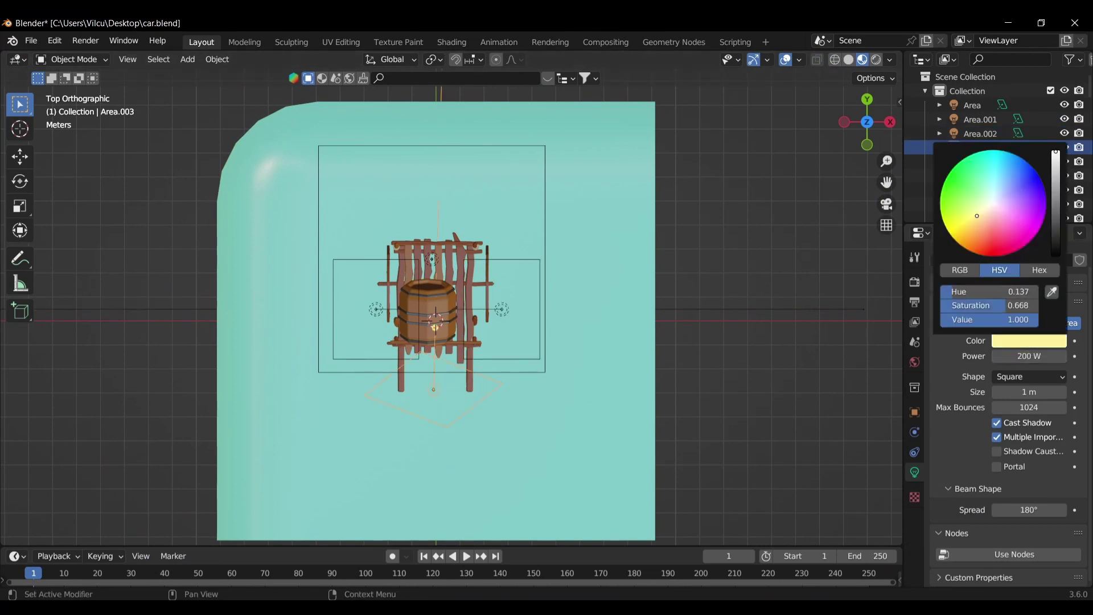
left_click_drag(1022, 193, 1028, 188)
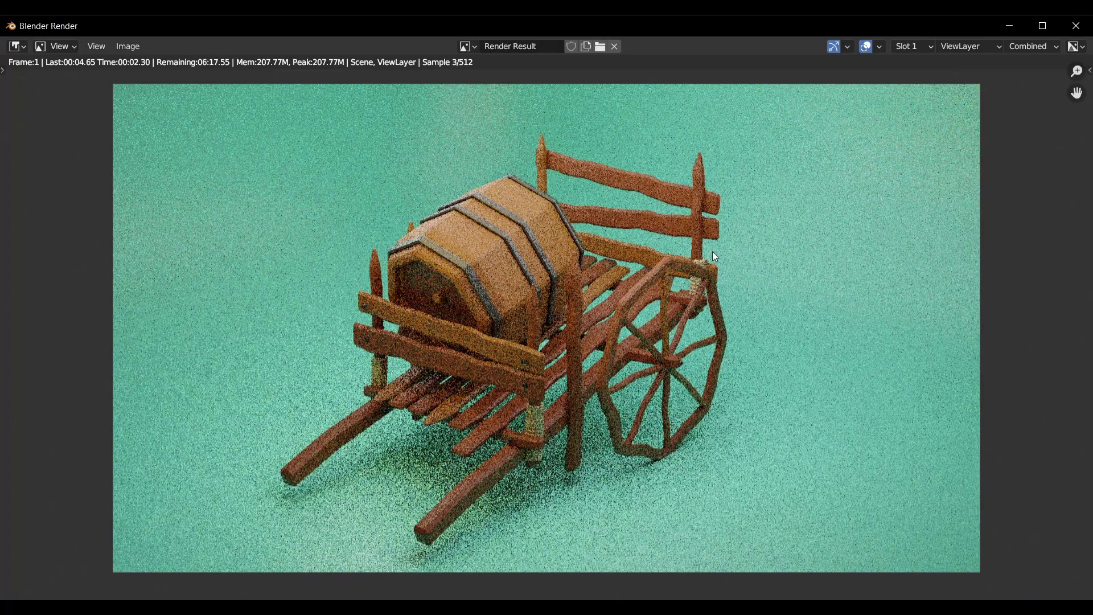
Set the Color Management look to Medium High Contrast.
key("Escape")
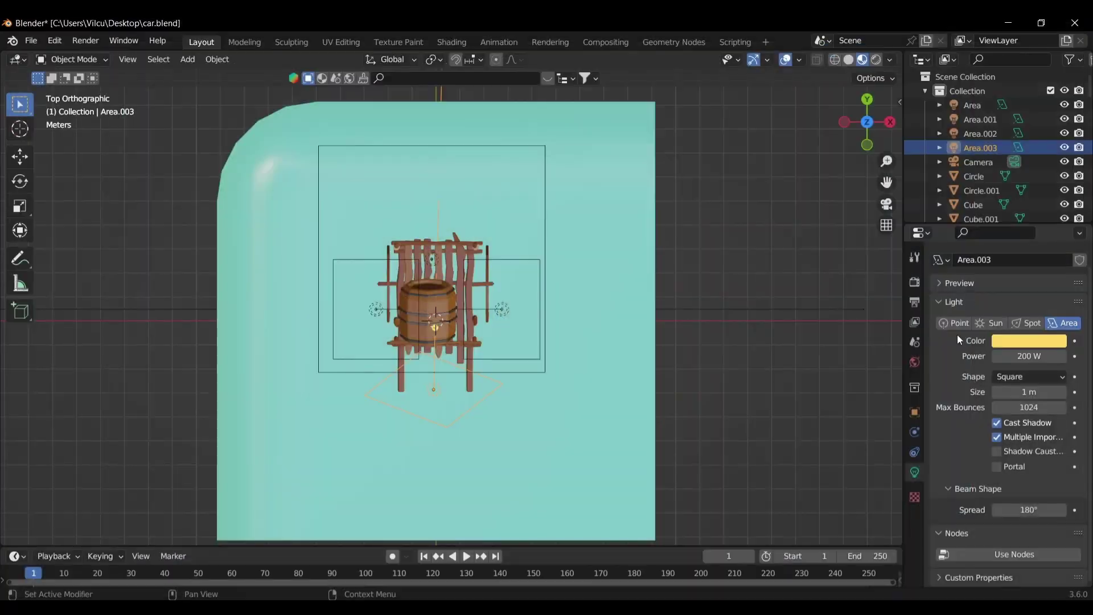
left_click(916, 283)
scroll(954, 438, "down", 3)
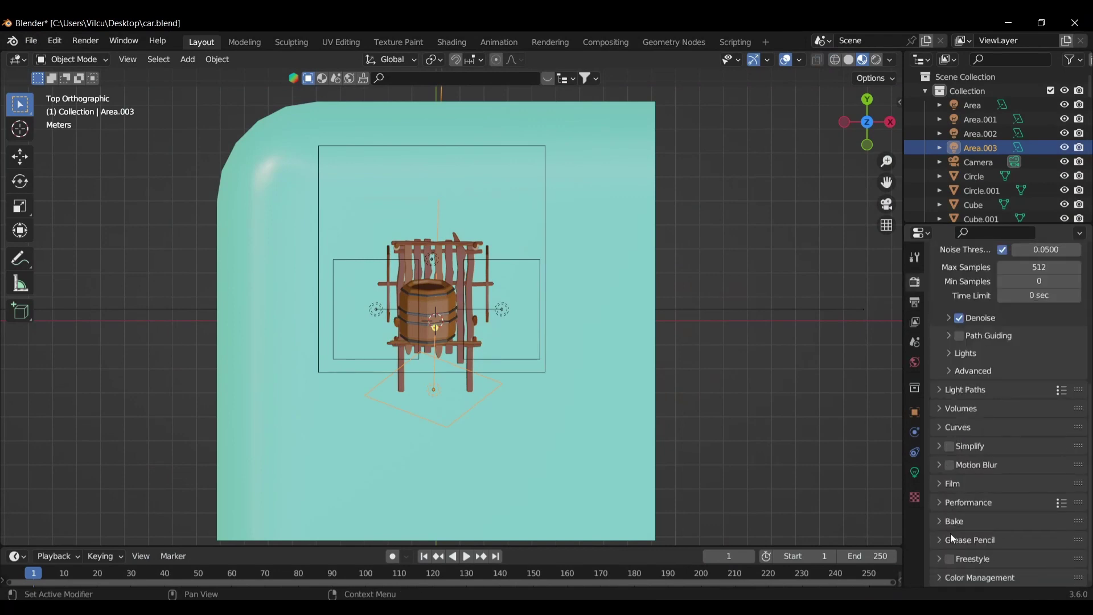
left_click(943, 578)
scroll(971, 447, "down", 5)
left_click(1023, 507)
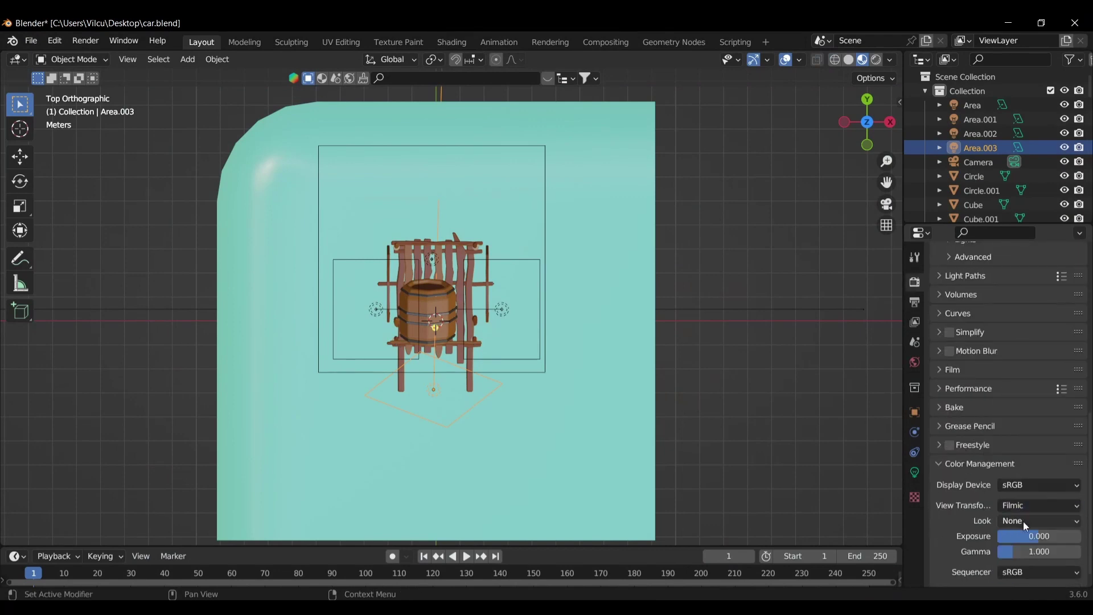
left_click(1023, 521)
left_click(1012, 460)
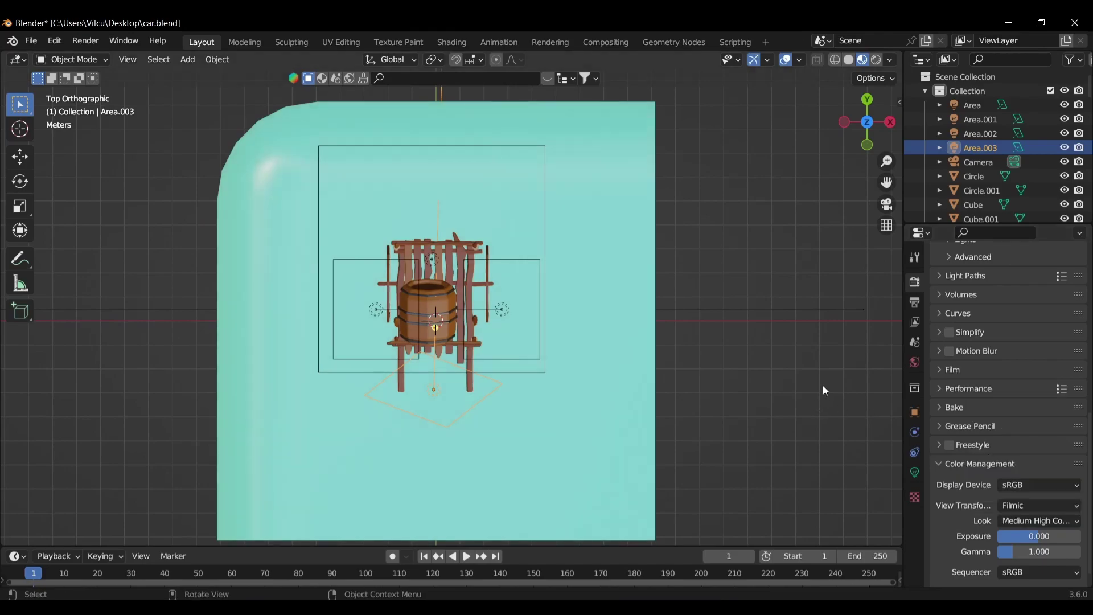
Render a new test image, close it, and orbit around the cart.
key("F12")
scroll(666, 303, "down", 1)
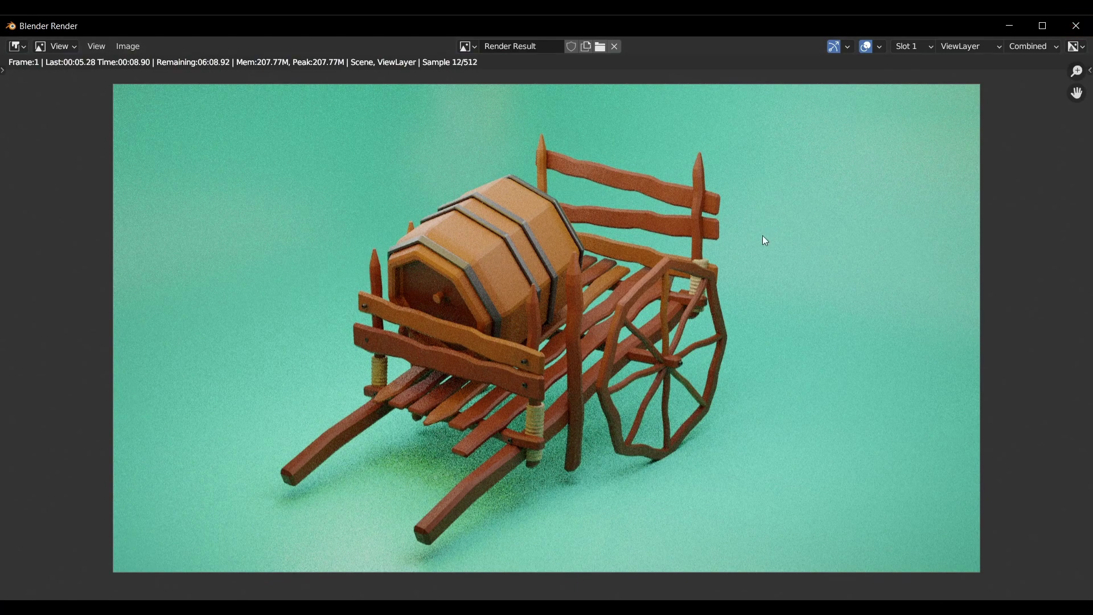
key("Escape")
mouse_move(715, 230)
middle_mouse_down()
mouse_move(733, 235)
mouse_move(637, 114)
mouse_move(489, 209)
middle_mouse_up()
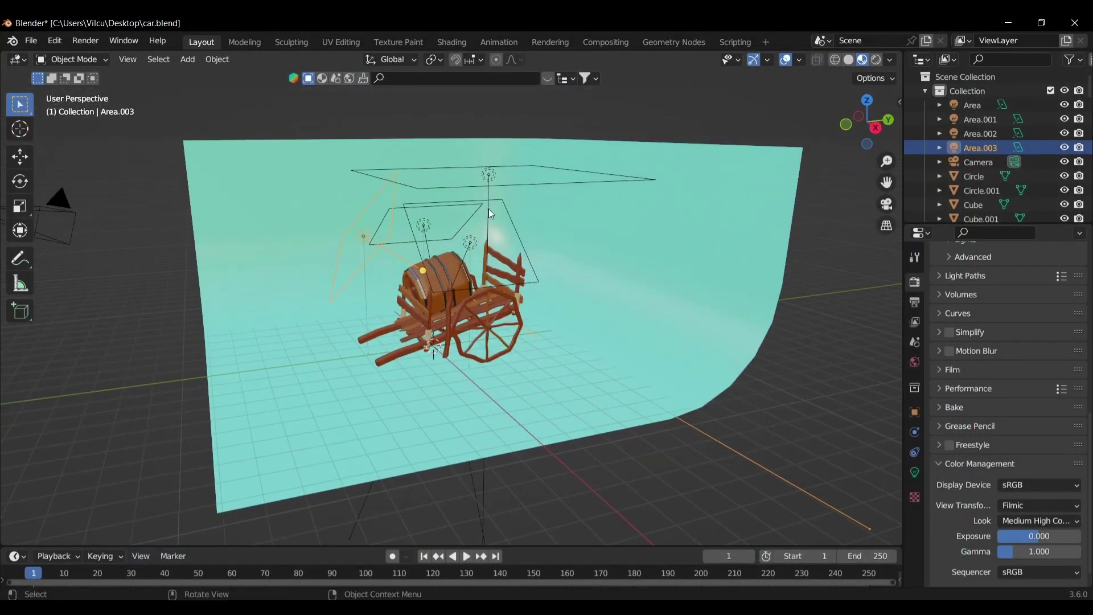
Select everything and rotate it -3.72° in the right side view.
scroll(442, 233, "up", 3)
key("a")
left_click(200, 236, "shift")
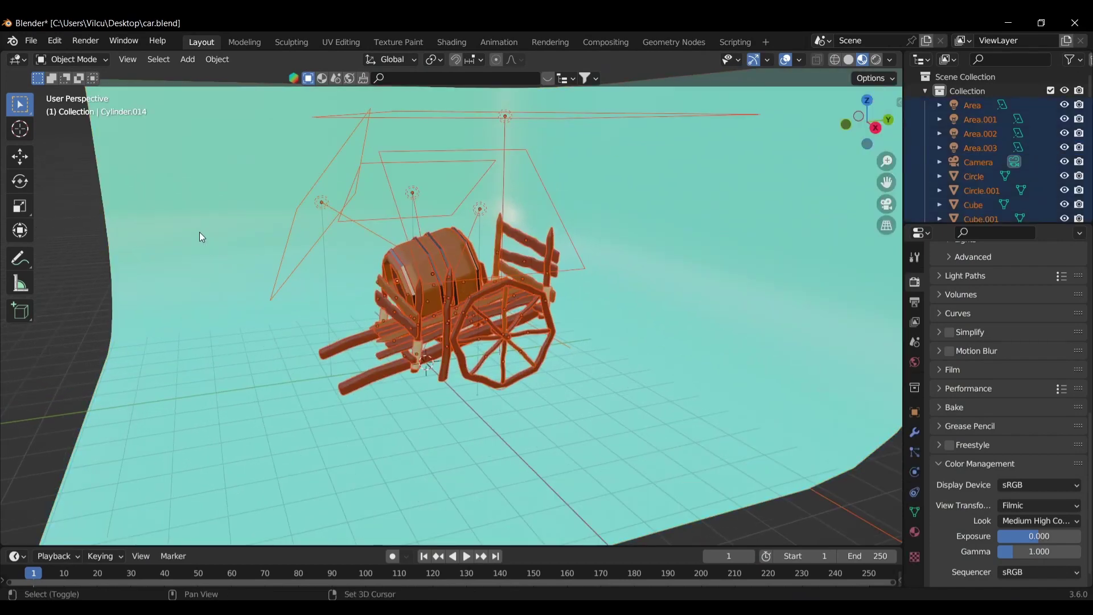
middle_click_drag(199, 237, 340, 256)
key("KP_3")
scroll(558, 346, "up", 2)
key("r")
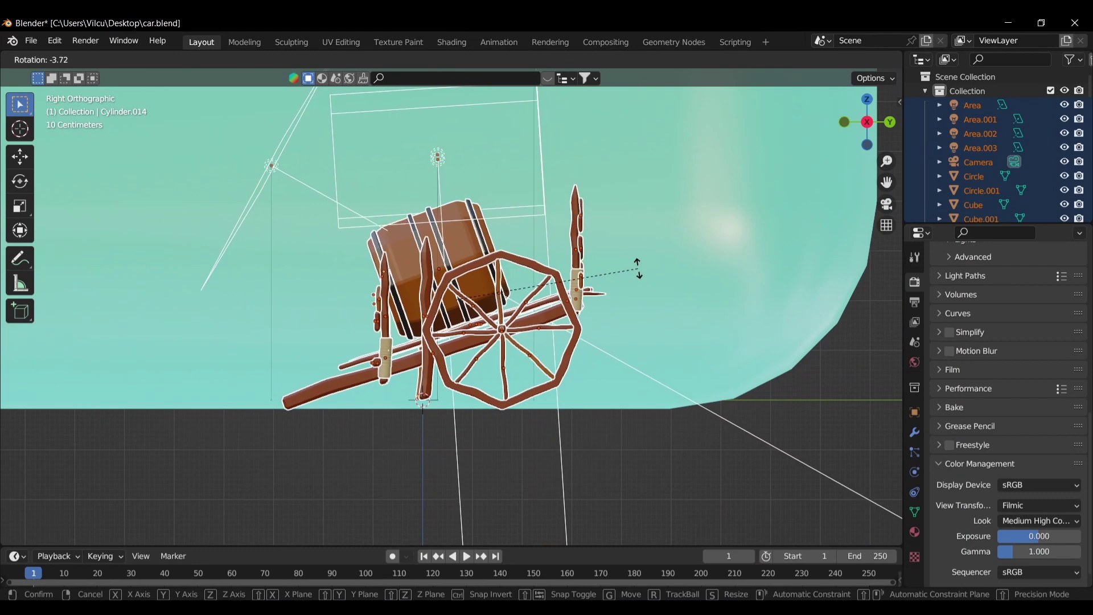
left_click(640, 274)
Render the scene from the camera and inspect the rendered image.
key("F12")
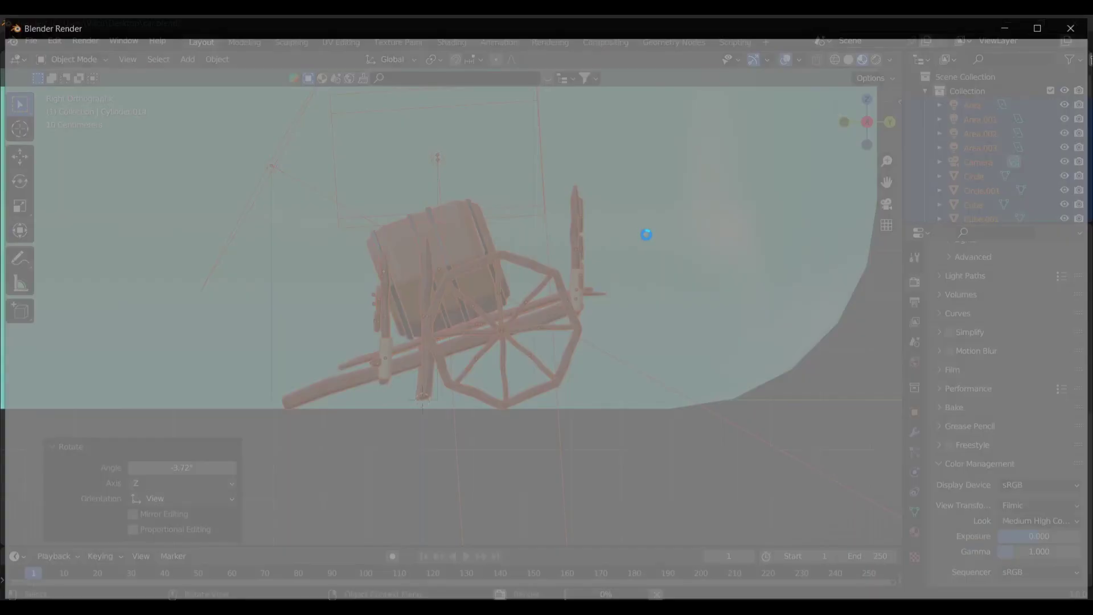
scroll(652, 242, "down", 1)
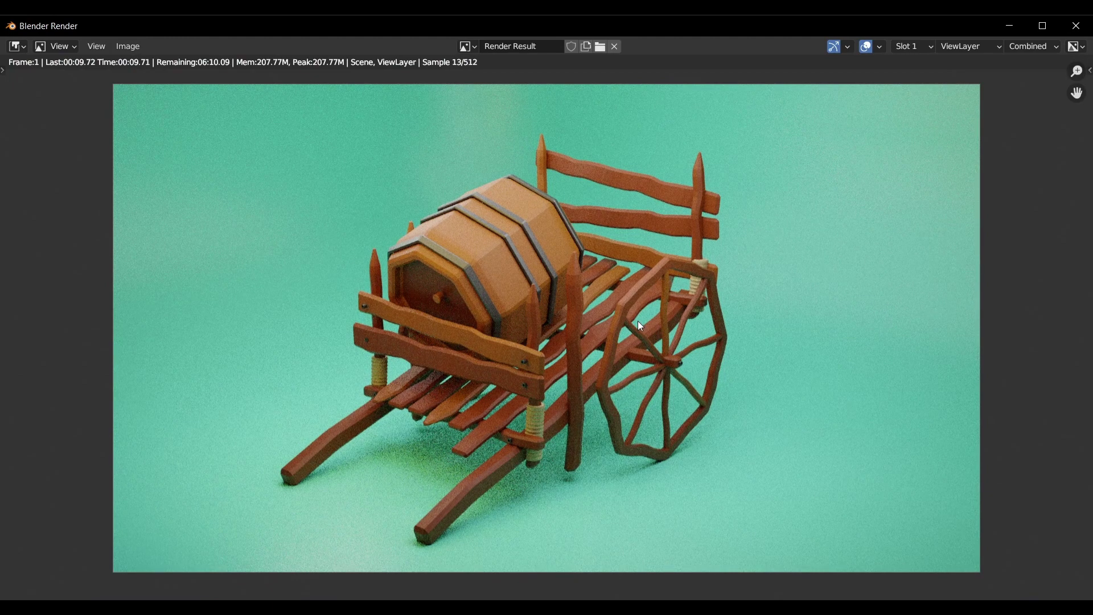
scroll(638, 322, "up", 1)
scroll(630, 322, "down", 1)
scroll(630, 322, "up", 1)
middle_click_drag(653, 299, 648, 292)
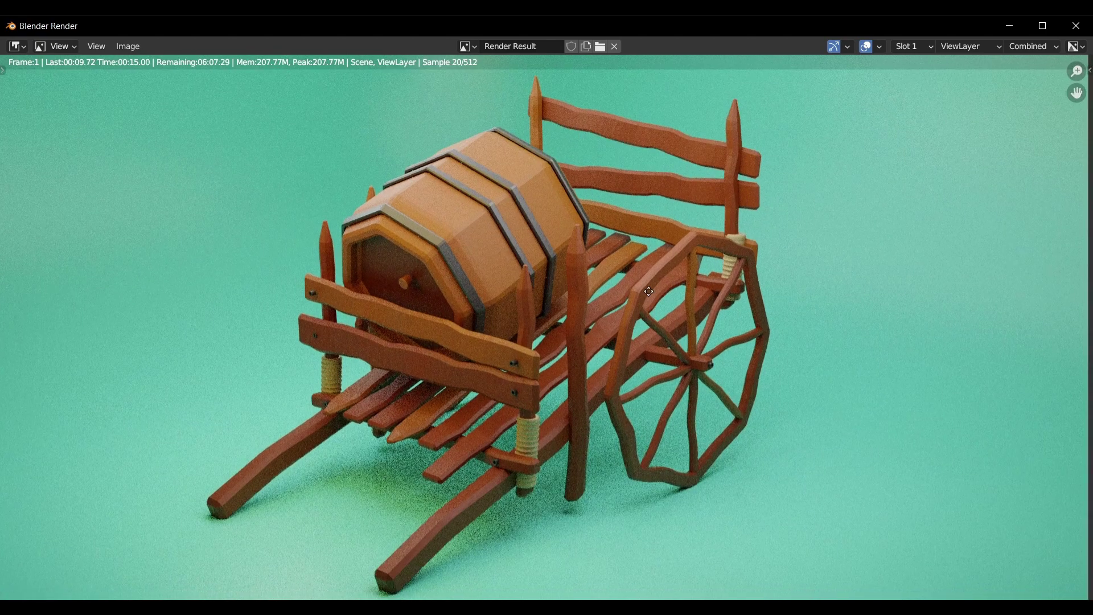